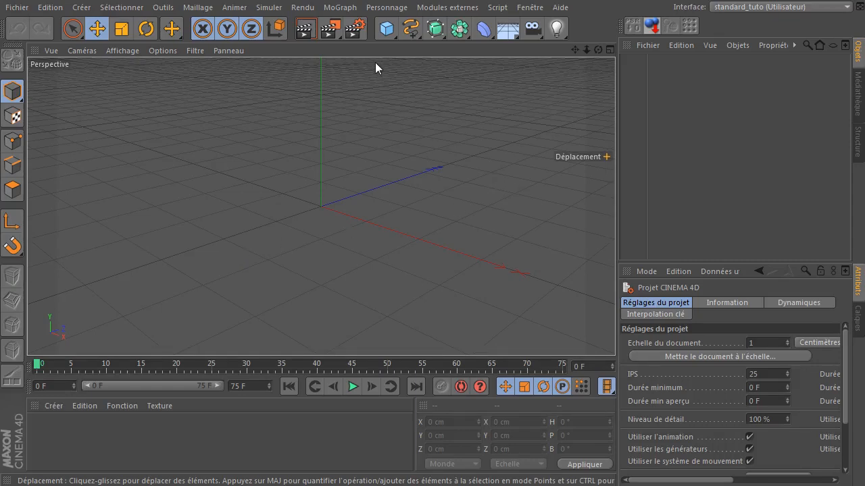
# Add a cube primitive to the scene and create a new material.
pyautogui.moveTo(386, 28); pyautogui.dragTo(558, 47)
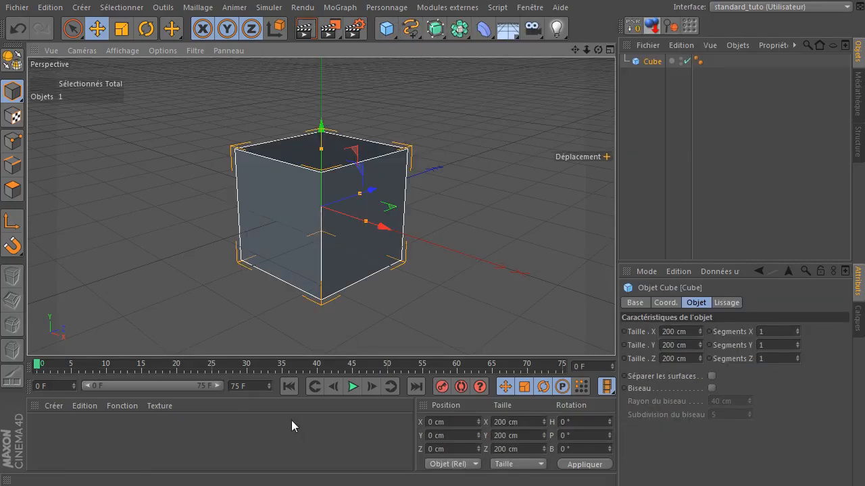
pyautogui.doubleClick(210, 426)
pyautogui.click(43, 436)
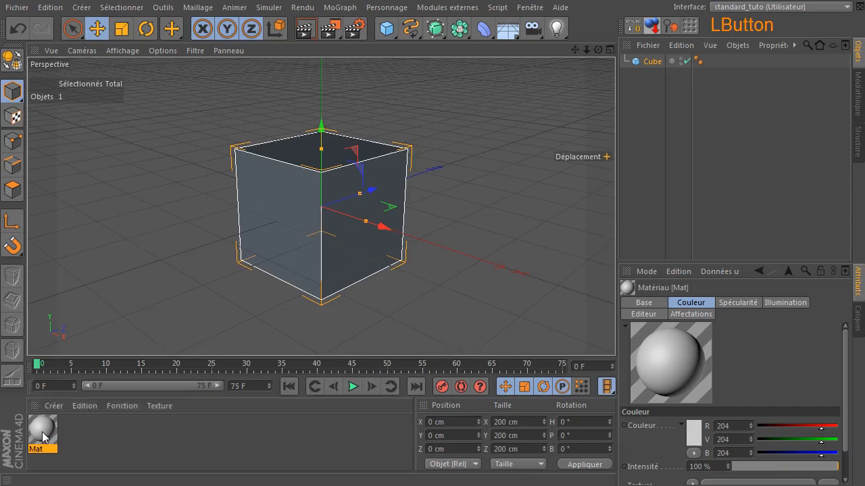
# Disable the new material's specularity channel and set its colour to pure white, RGB 255, 255, 255.
pyautogui.doubleClick(42, 433)
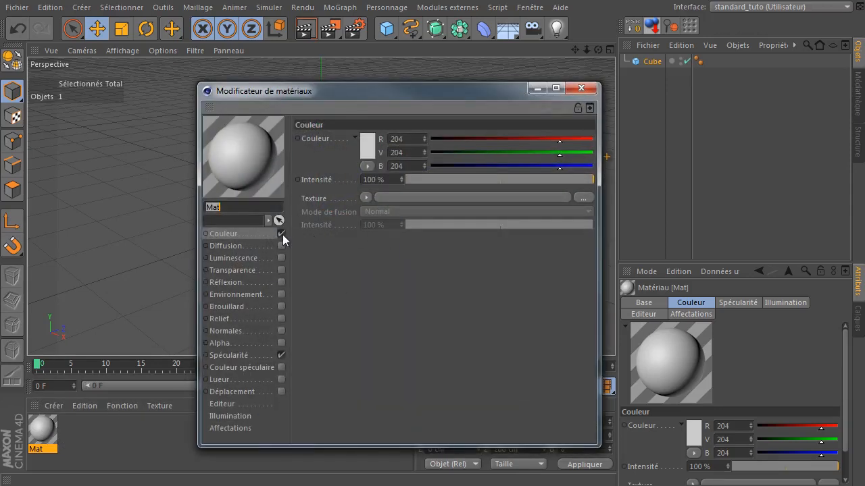
pyautogui.click(281, 354)
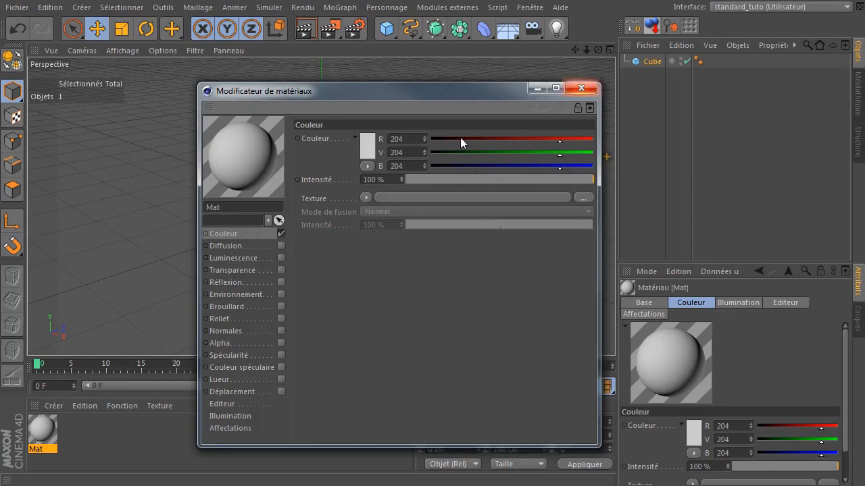
pyautogui.click(367, 148)
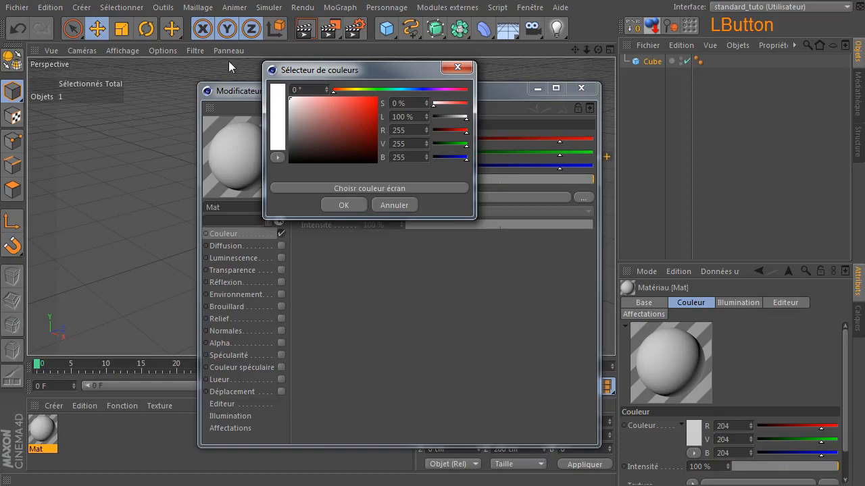
pyautogui.click(343, 204)
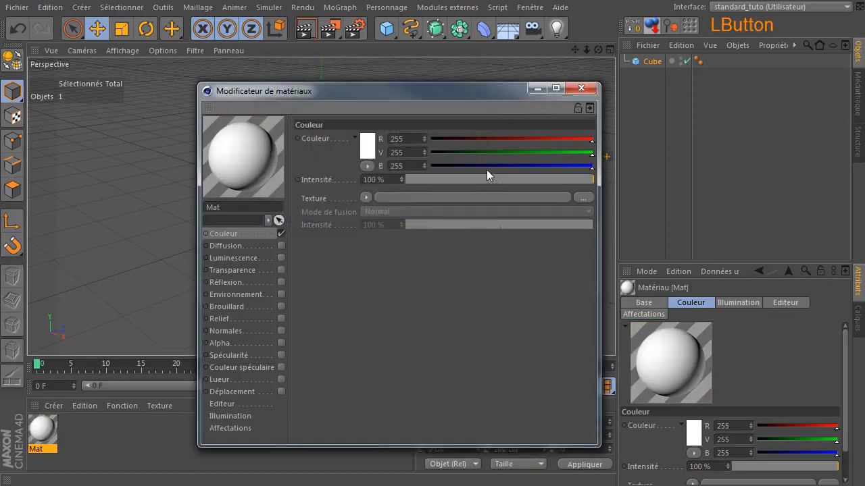
pyautogui.click(582, 88)
# Apply the white material to the cube and convert the cube into an editable polygon object.
pyautogui.moveTo(43, 426); pyautogui.dragTo(652, 61)
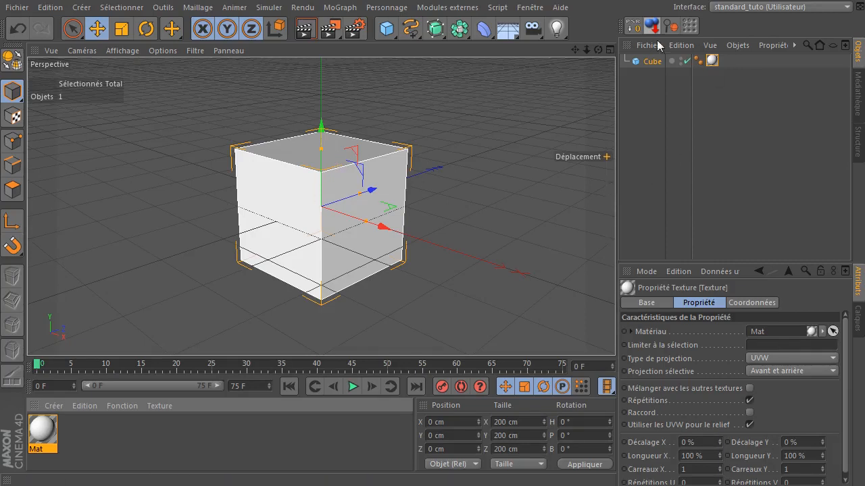
pyautogui.click(654, 62)
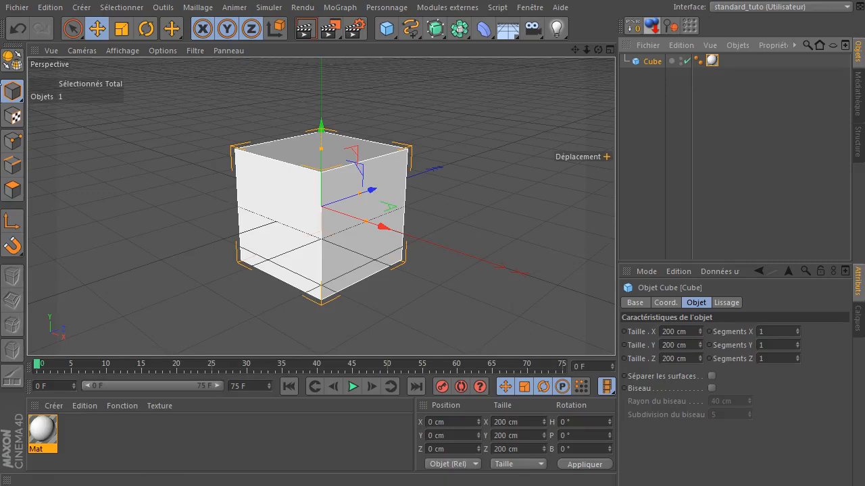
pyautogui.click(12, 63)
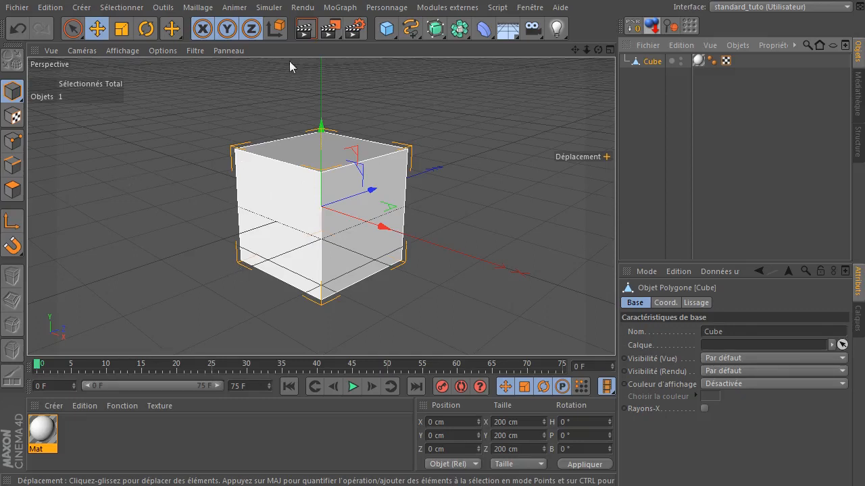
# Save the scene under the file name modeledecube in the bodypaint_tuto folder.
pyautogui.click(16, 7)
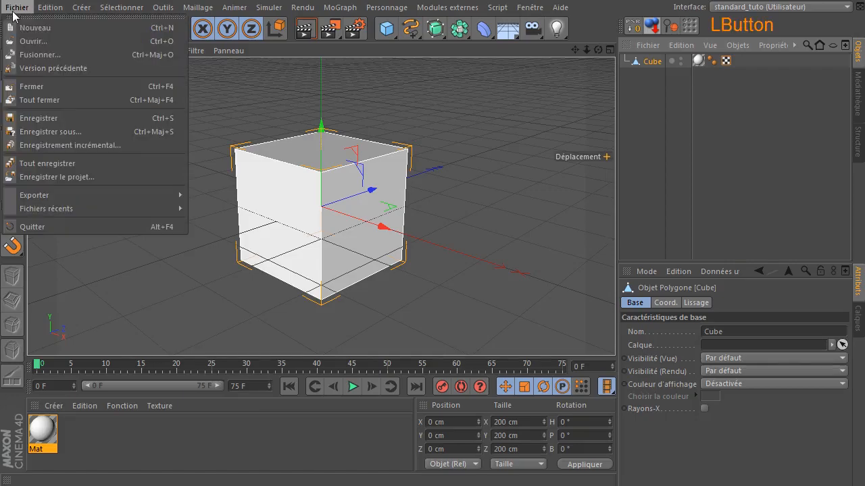
pyautogui.click(54, 132)
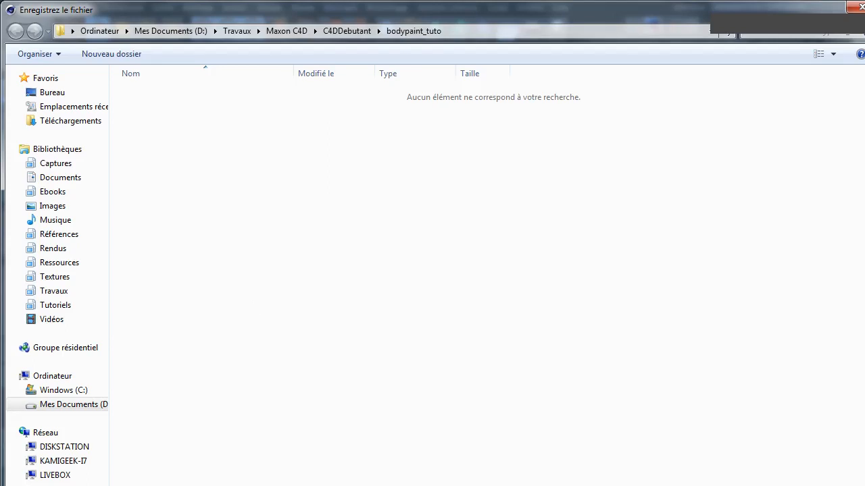
pyautogui.moveTo(862, 483); pyautogui.dragTo(767, 457)
pyautogui.moveTo(353, 14); pyautogui.dragTo(413, 50)
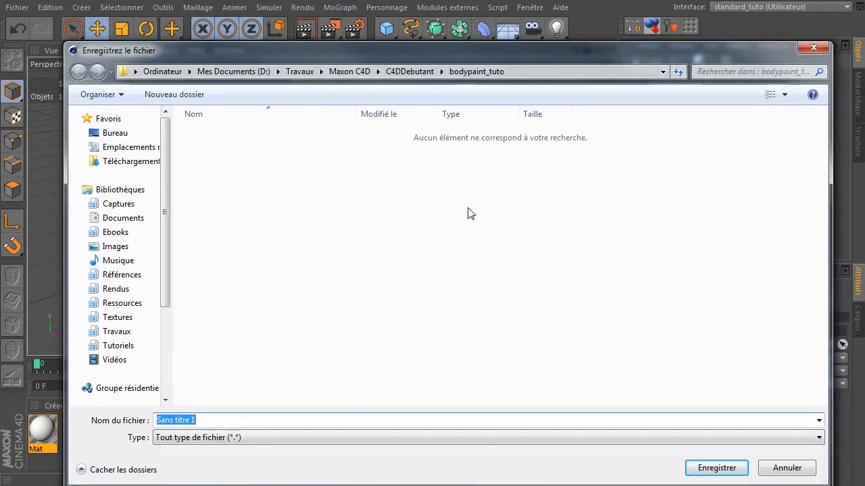
pyautogui.moveTo(469, 485); pyautogui.dragTo(457, 457)
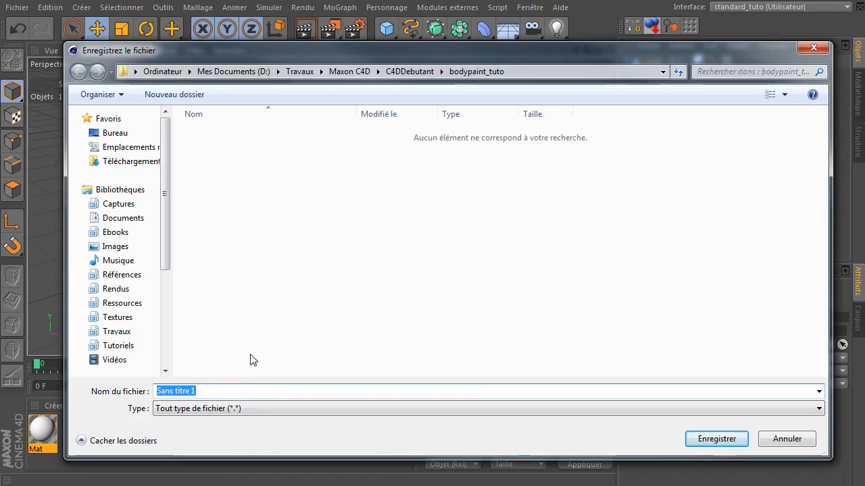
pyautogui.write('mo')
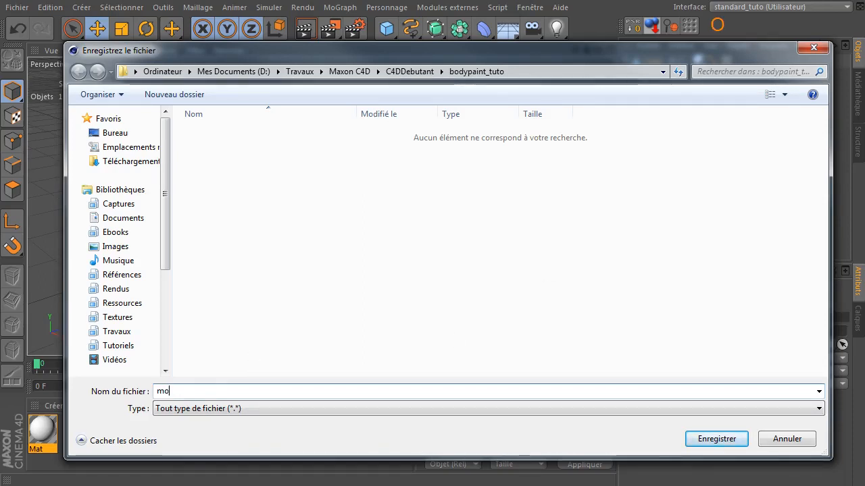
pyautogui.write('deled')
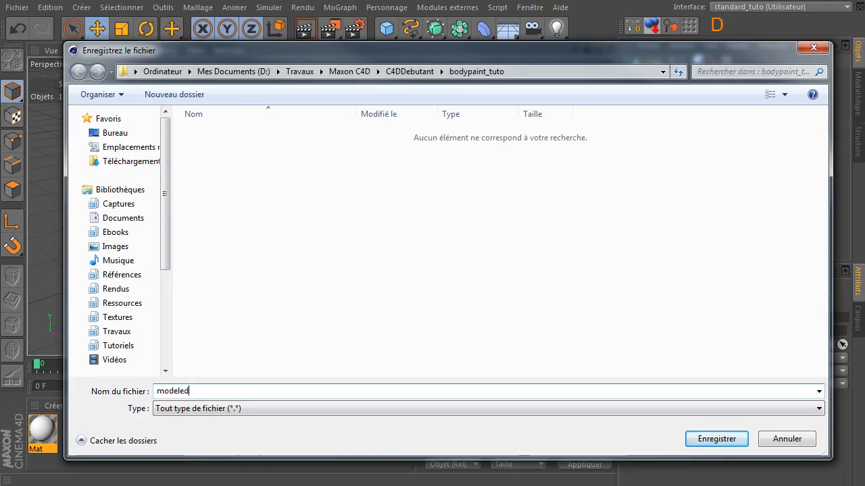
pyautogui.write('ecube')
pyautogui.press('Return')
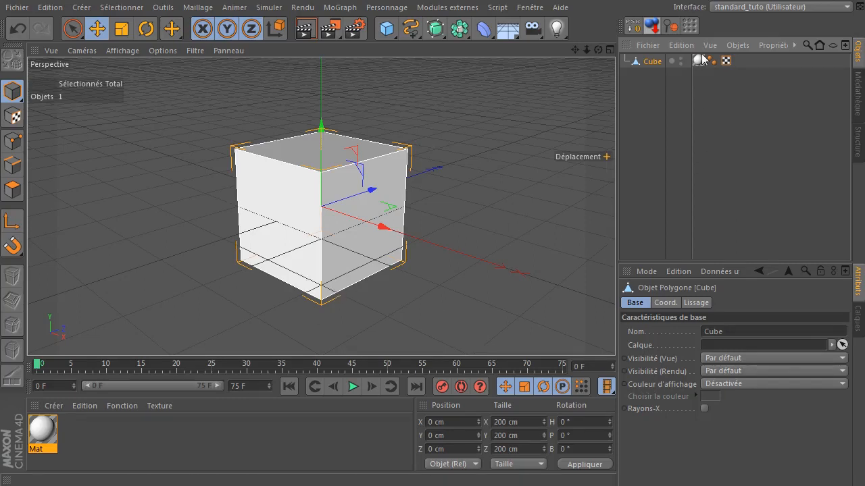
# Examine the properties of the cube's UVW tag and clear the selection.
pyautogui.click(726, 60)
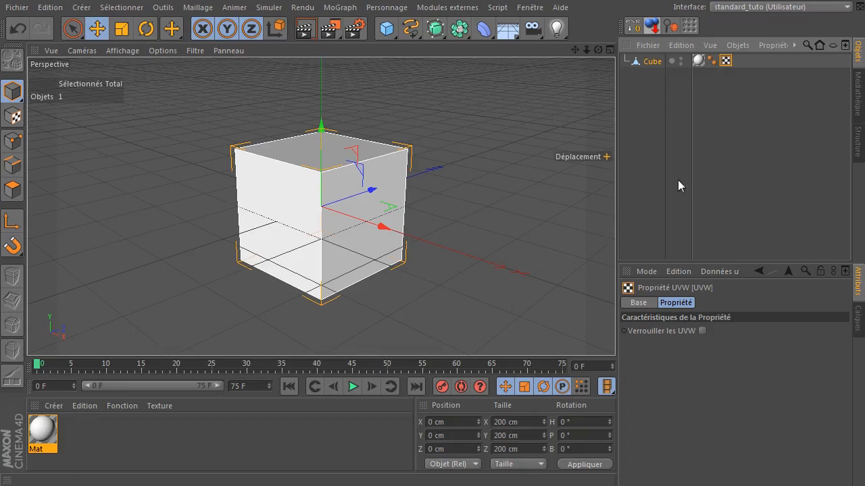
pyautogui.click(640, 169)
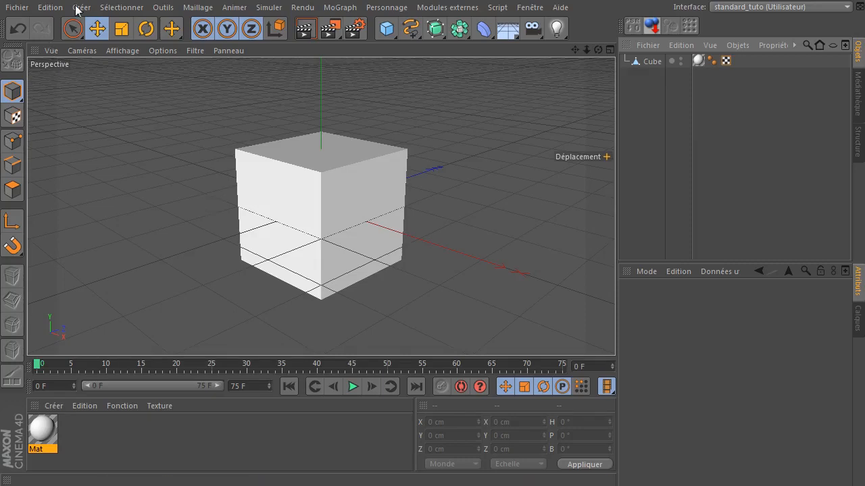
# Toggle the graphics tablet option (Tablette graphique) off and on in the input device preferences and test orbiting around the cube.
pyautogui.click(50, 8)
pyautogui.click(112, 223)
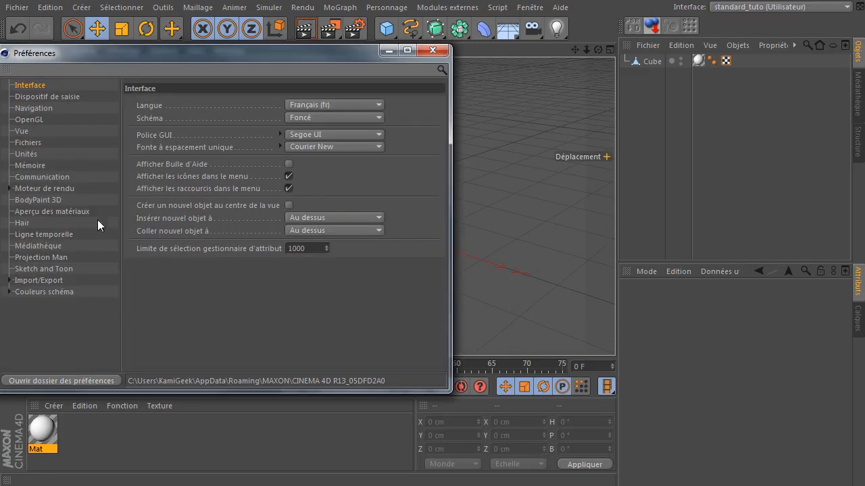
pyautogui.click(48, 97)
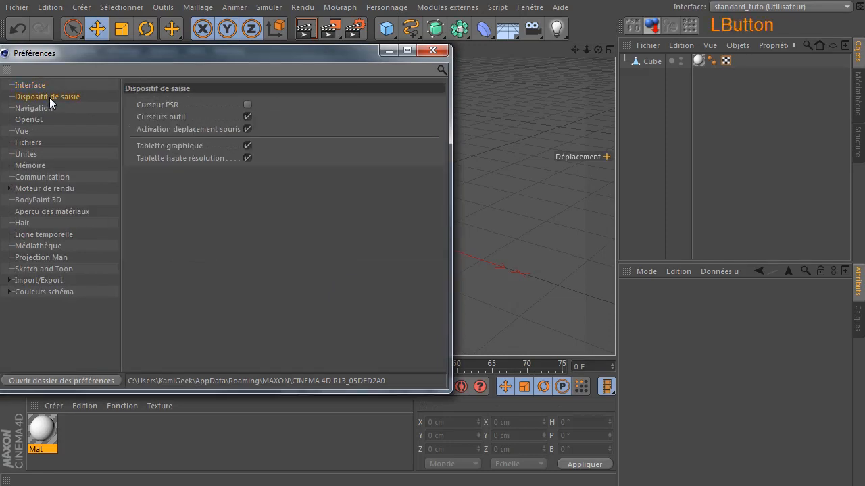
pyautogui.click(247, 146)
pyautogui.click(248, 146)
pyautogui.click(432, 51)
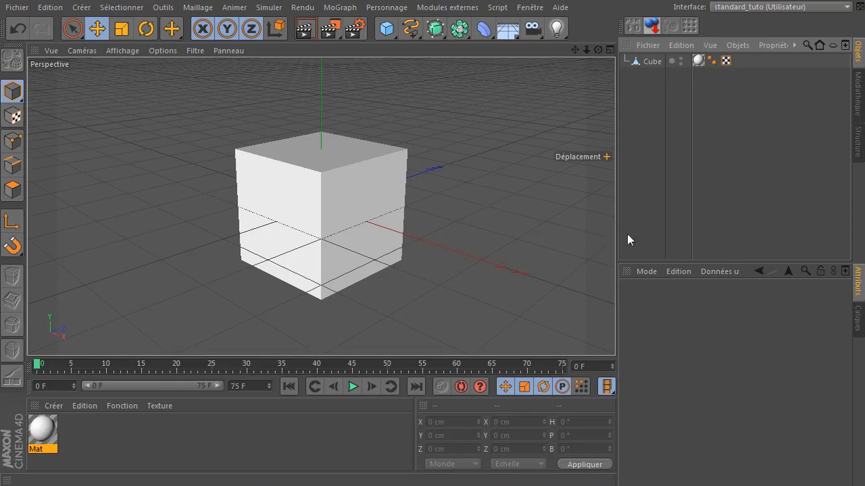
pyautogui.moveTo(598, 50); pyautogui.dragTo(622, 66)
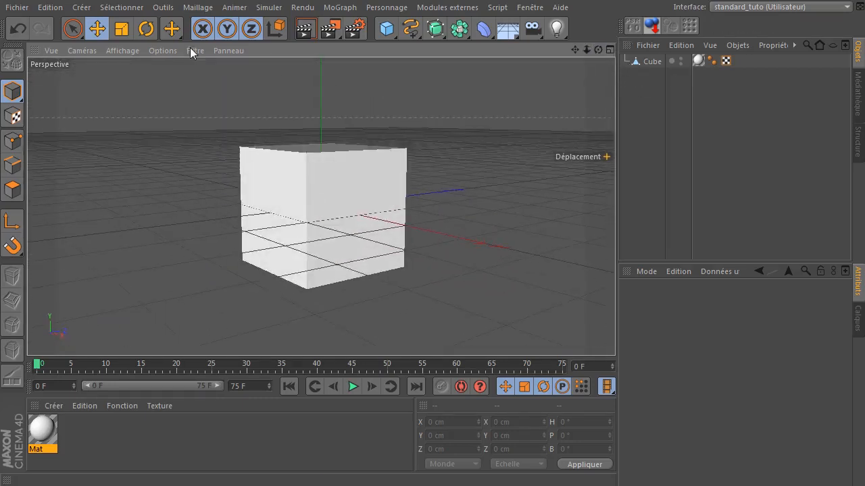
# Disable the Tablette graphique option in the general preferences and test how the perspective view orbits.
pyautogui.click(50, 8)
pyautogui.click(105, 221)
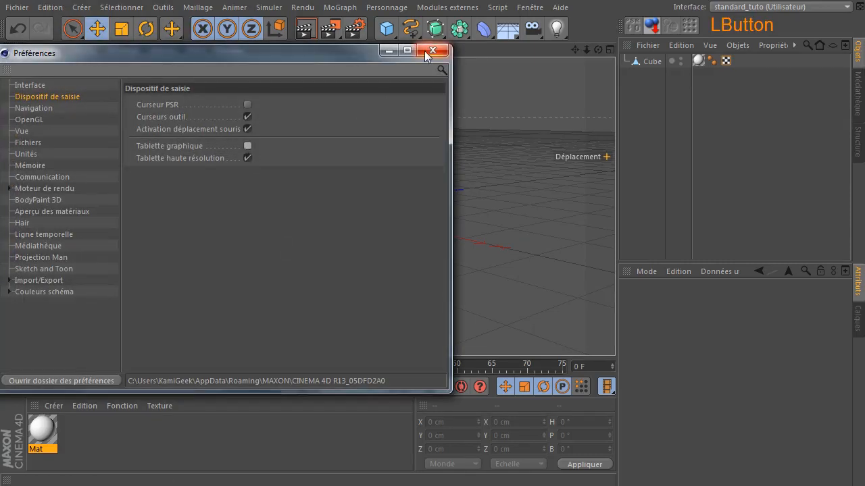
pyautogui.click(432, 50)
pyautogui.moveTo(599, 50); pyautogui.dragTo(562, 83)
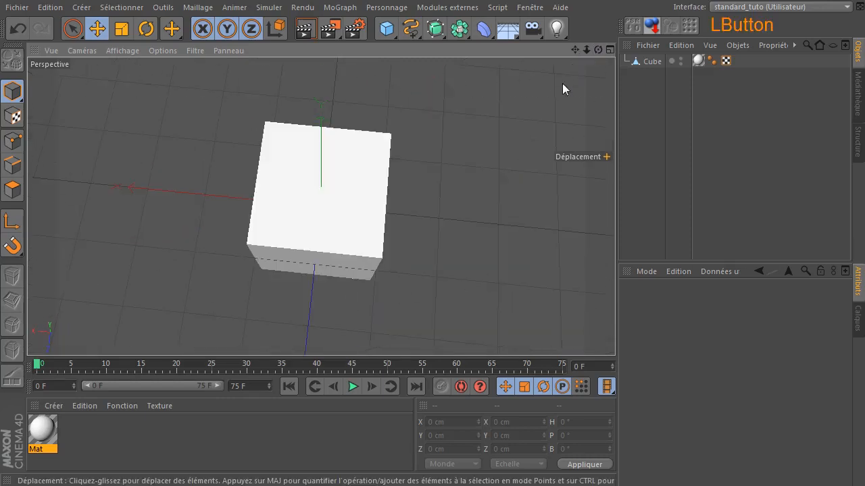
# Re-enable the Tablette graphique option in the input device preferences and test orbiting around the cube.
pyautogui.click(50, 8)
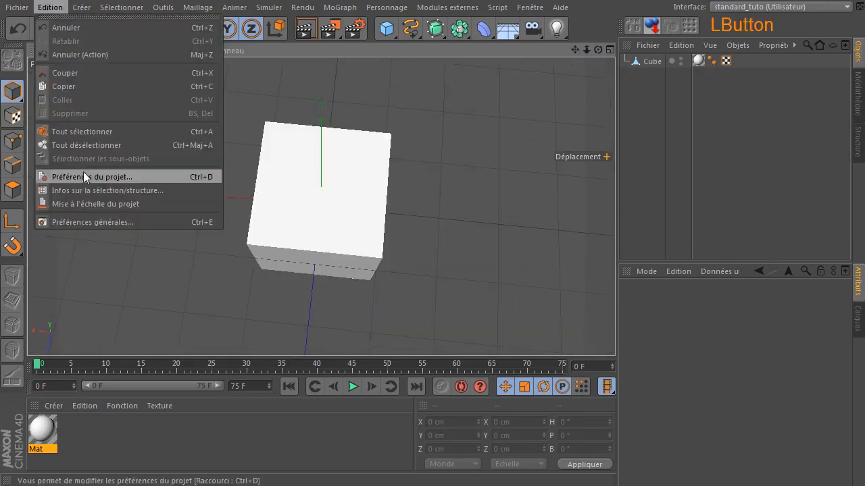
pyautogui.click(94, 221)
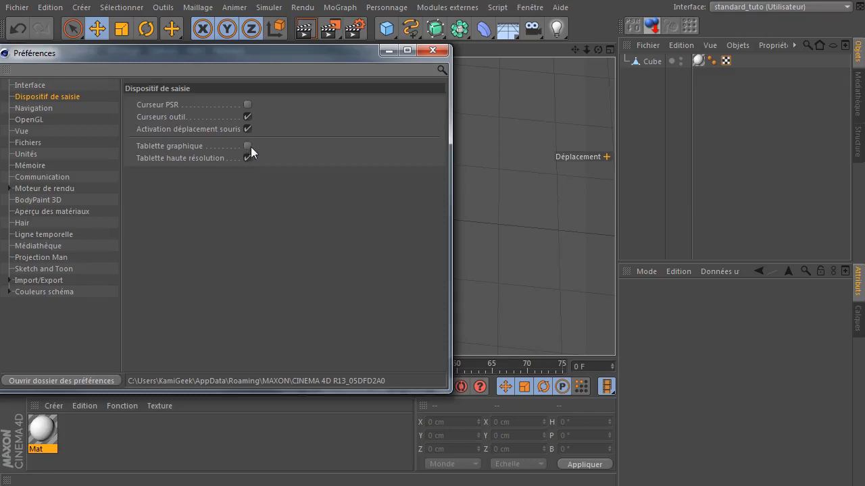
pyautogui.click(247, 146)
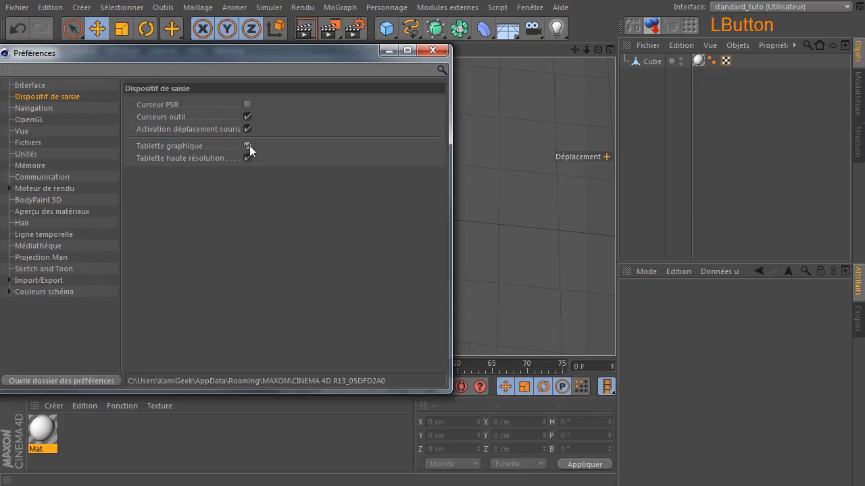
pyautogui.click(433, 52)
pyautogui.moveTo(599, 50); pyautogui.dragTo(513, 184)
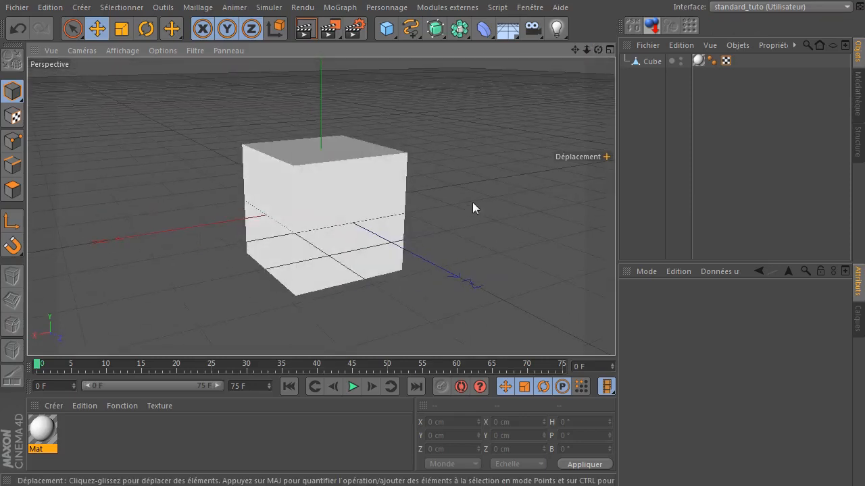
pyautogui.moveTo(598, 50); pyautogui.dragTo(331, 54)
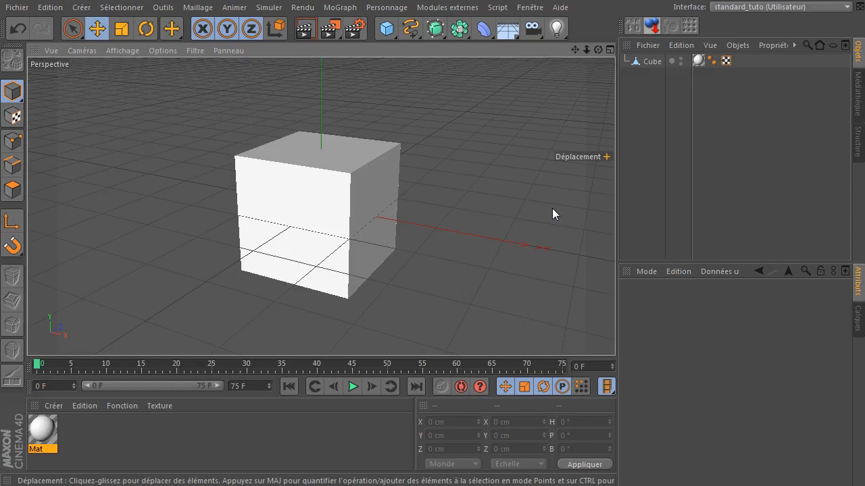
pyautogui.click(197, 6)
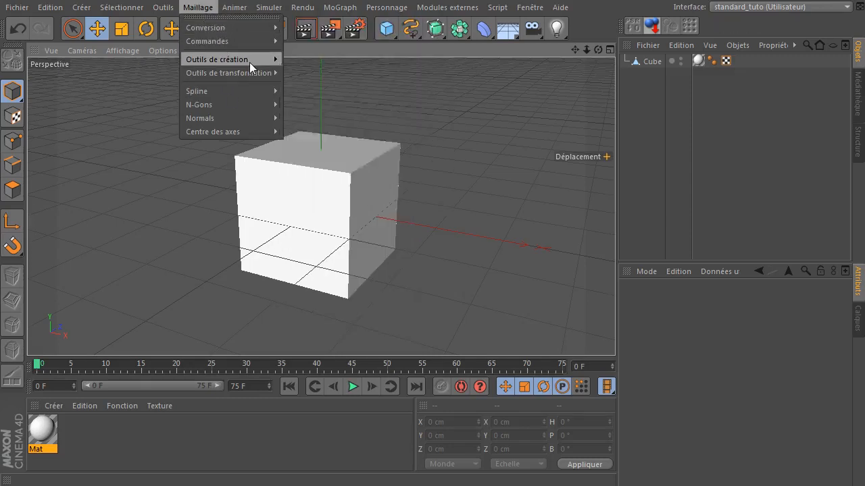
pyautogui.moveTo(249, 62)
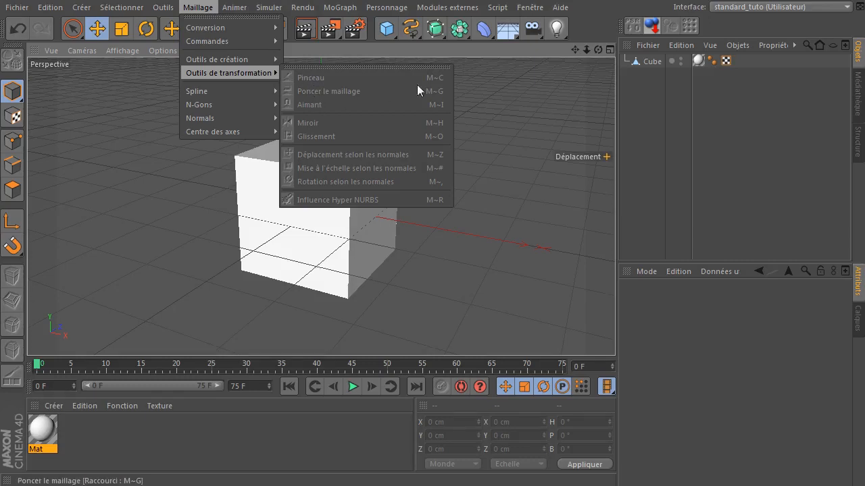
pyautogui.click(713, 128)
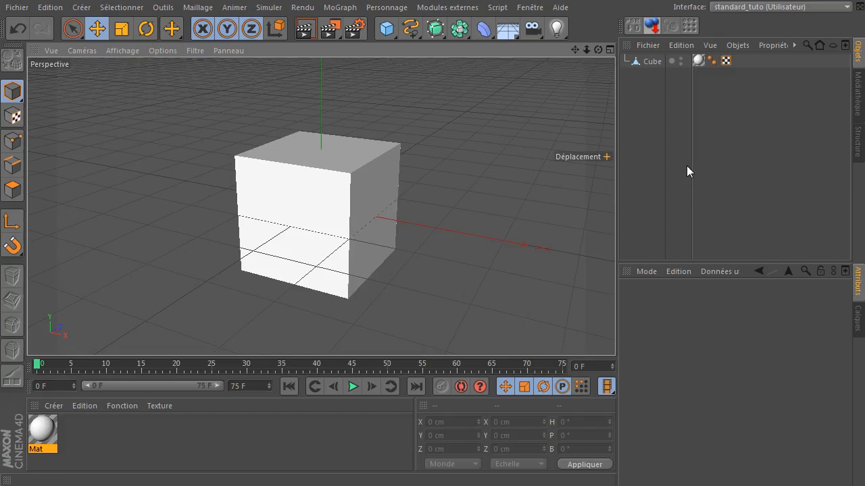
# Switch the interface layout to BP UV Edit and restore the program window to its reduced size.
pyautogui.click(724, 9)
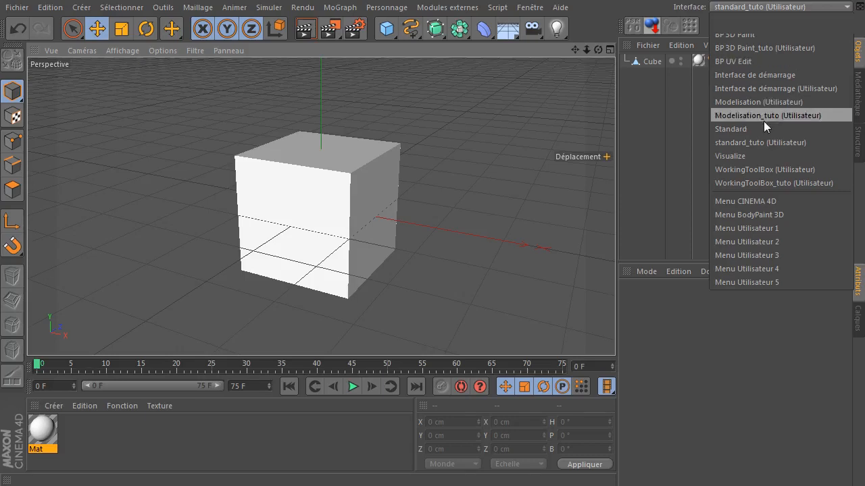
pyautogui.click(776, 61)
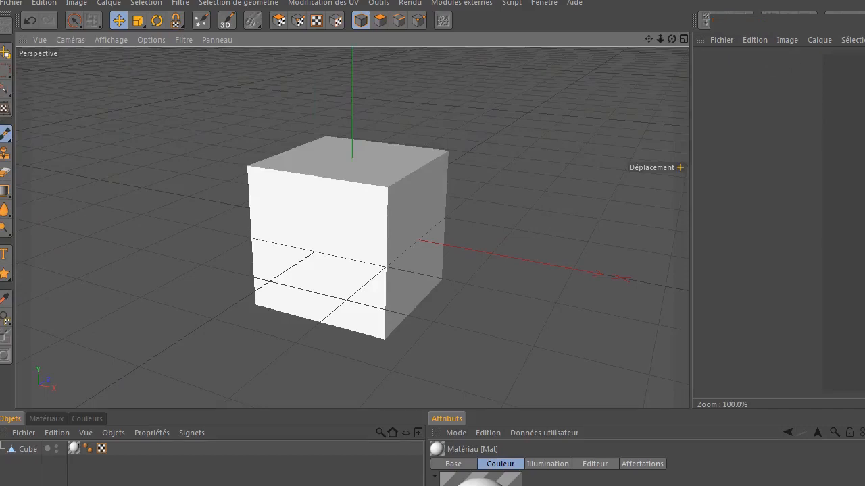
pyautogui.doubleClick(374, 0)
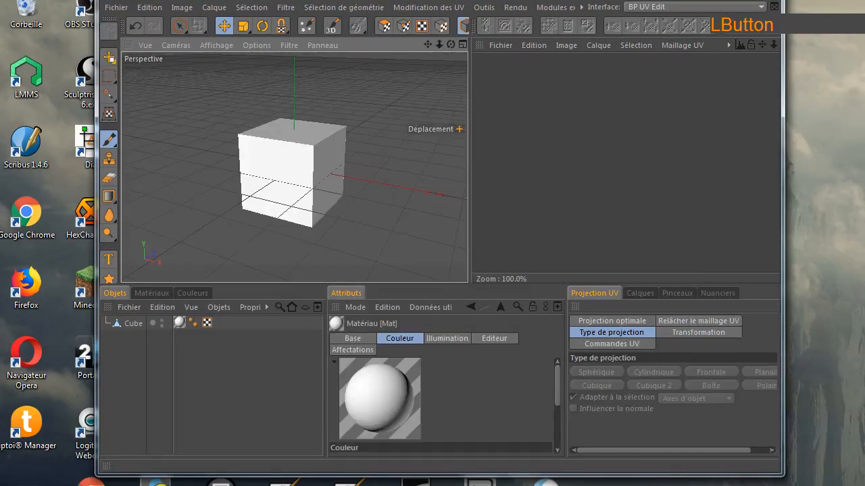
# Resize the program window to fill the screen and show edge lines on the shaded cube in the perspective view.
pyautogui.click(95, 98)
pyautogui.moveTo(95, 98); pyautogui.dragTo(1, 118)
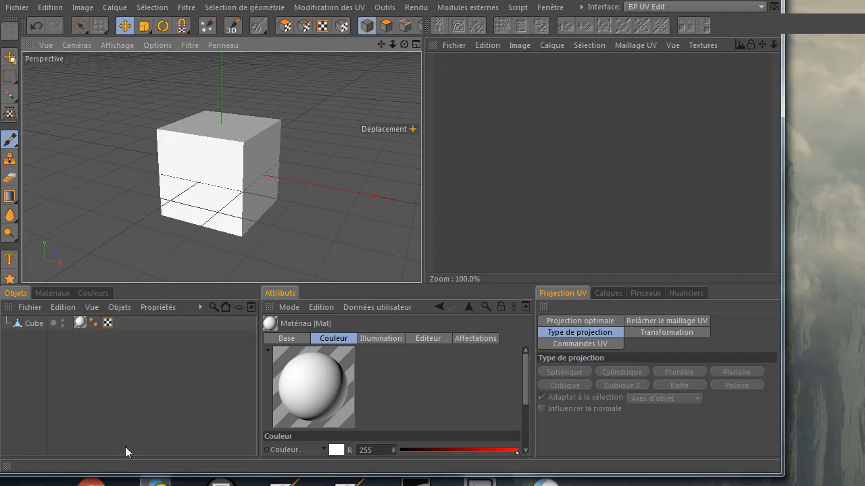
pyautogui.moveTo(116, 473); pyautogui.dragTo(115, 482)
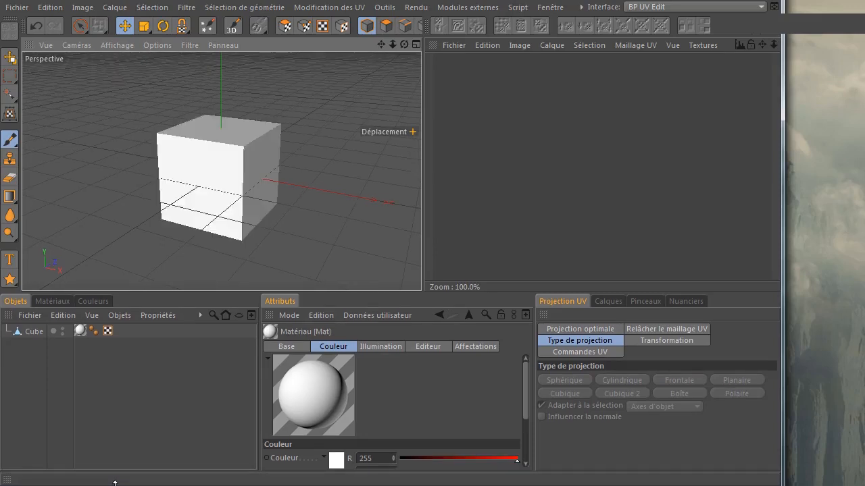
pyautogui.moveTo(780, 182); pyautogui.dragTo(862, 187)
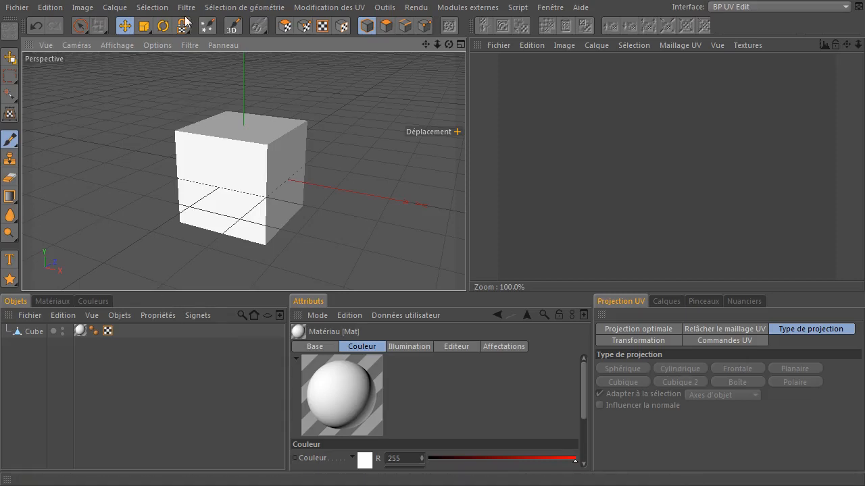
pyautogui.click(116, 44)
pyautogui.click(127, 78)
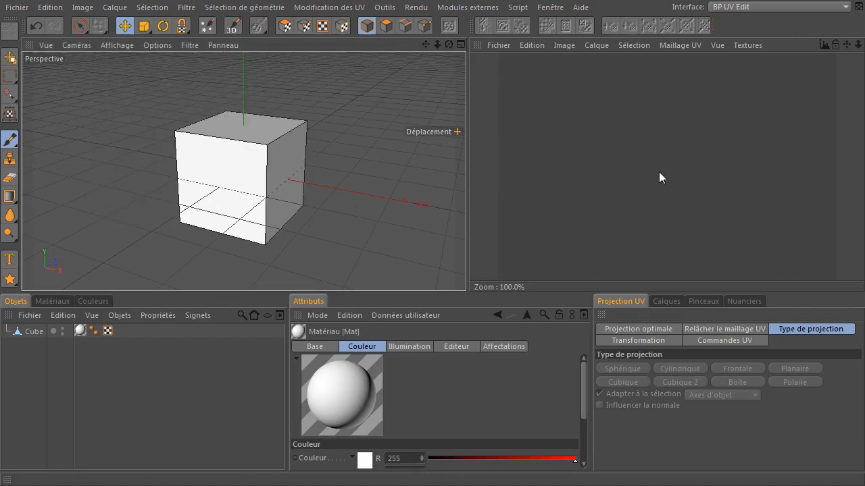
# Run the BodyPaint 3D setup wizard on the cube, recalculating UVs with Projection cubique optimale and a single material for all objects.
pyautogui.click(34, 332)
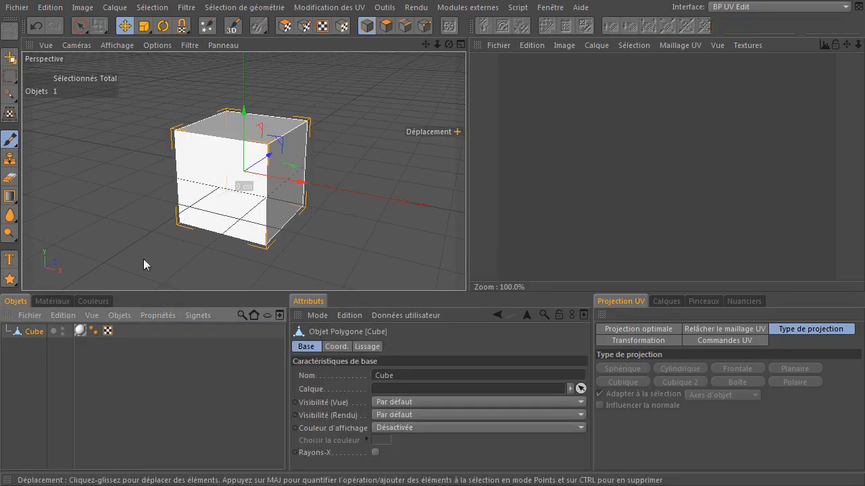
pyautogui.click(208, 27)
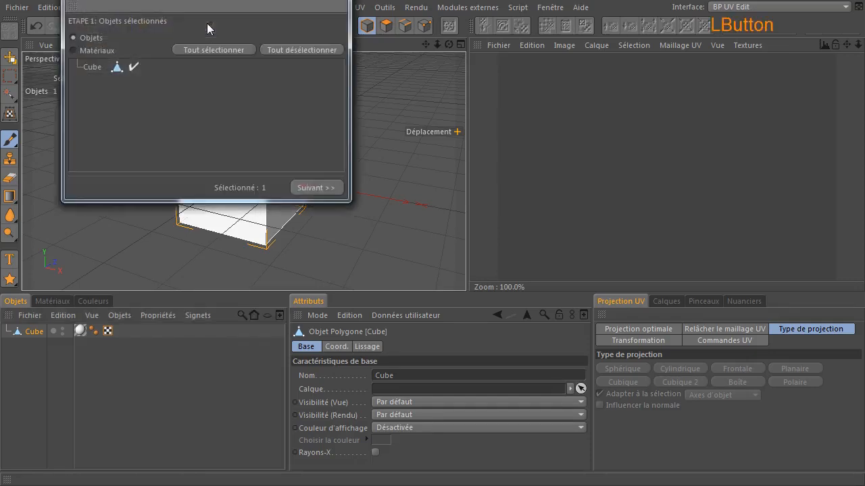
pyautogui.moveTo(201, 7); pyautogui.dragTo(257, 101)
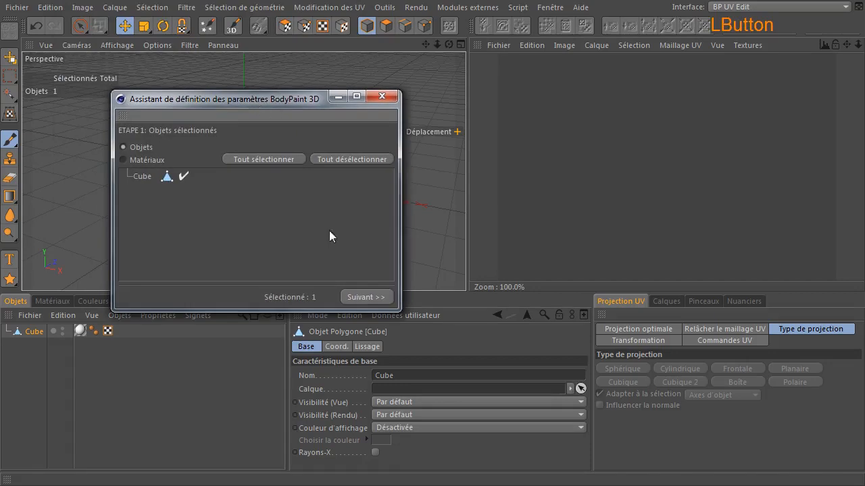
pyautogui.click(132, 180)
pyautogui.click(389, 305)
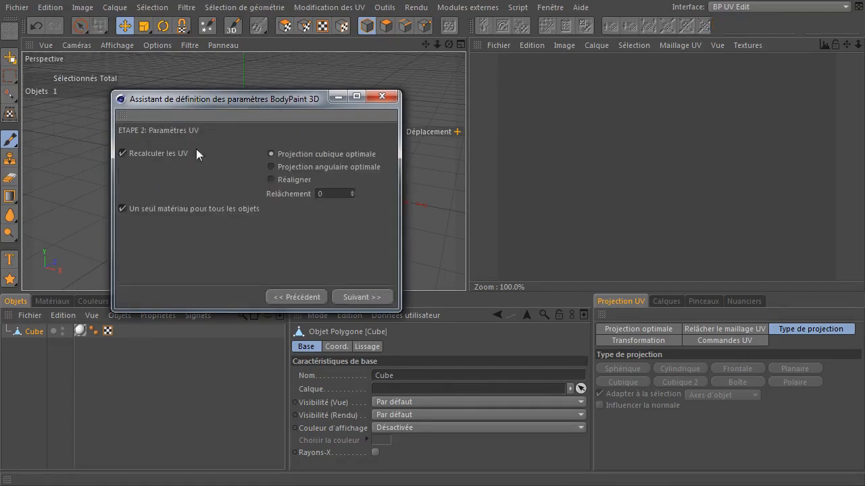
pyautogui.click(369, 297)
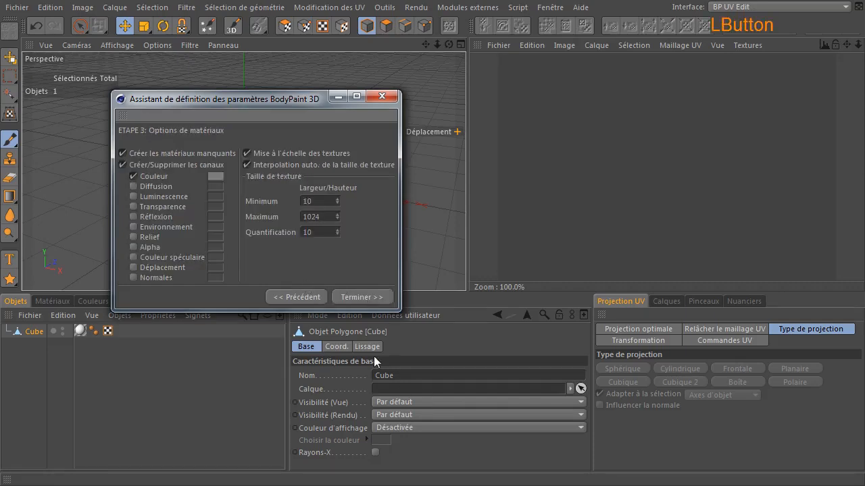
# Set the minimum and maximum texture size to 2048 with only the Couleur channel, then complete and close the setup wizard.
pyautogui.doubleClick(306, 200)
pyautogui.write('2048')
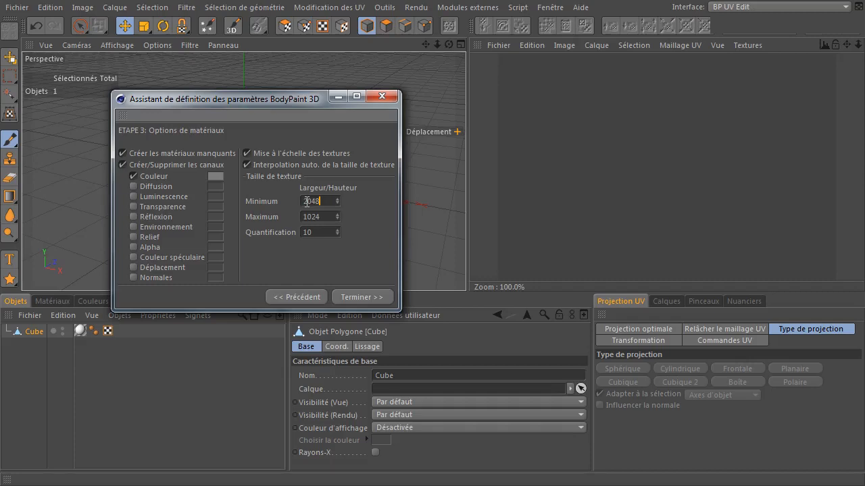
pyautogui.doubleClick(311, 216)
pyautogui.write('2048')
pyautogui.click(365, 297)
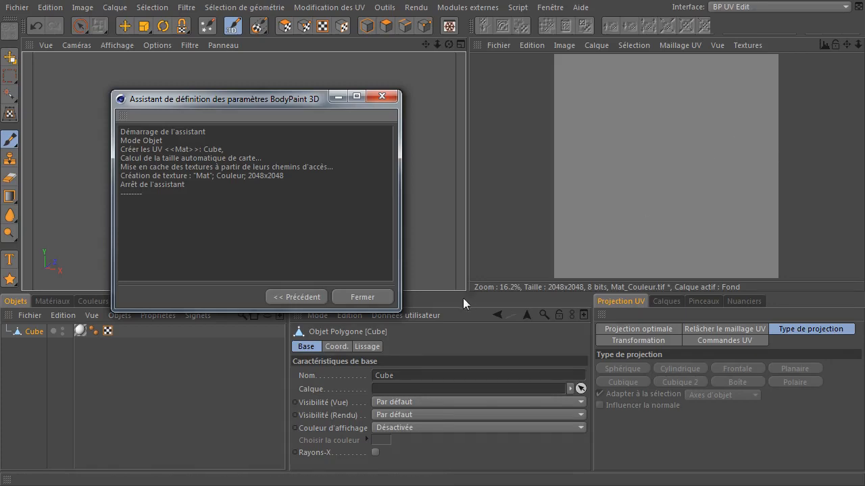
pyautogui.click(347, 300)
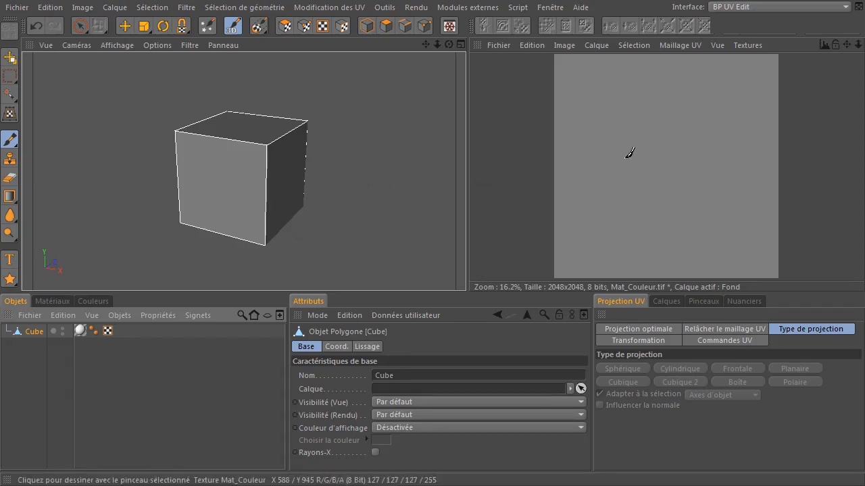
# Paint a diagonal test stroke across the texture and orbit around the cube to check it.
pyautogui.moveTo(611, 94); pyautogui.dragTo(739, 206)
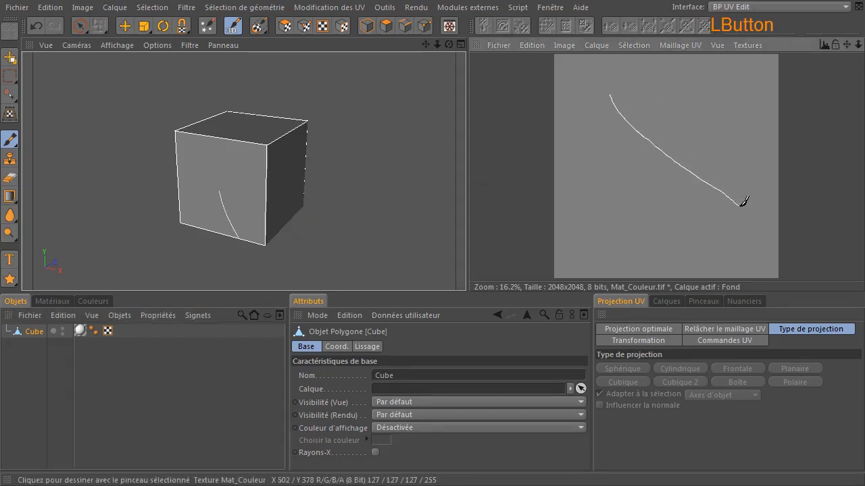
pyautogui.moveTo(448, 45)
pyautogui.mouseDown()
pyautogui.moveTo(610, 131)
pyautogui.moveTo(361, 128)
pyautogui.moveTo(489, 33)
pyautogui.moveTo(467, 69)
pyautogui.moveTo(518, 38)
pyautogui.moveTo(410, 40)
pyautogui.moveTo(338, 81)
pyautogui.mouseUp()
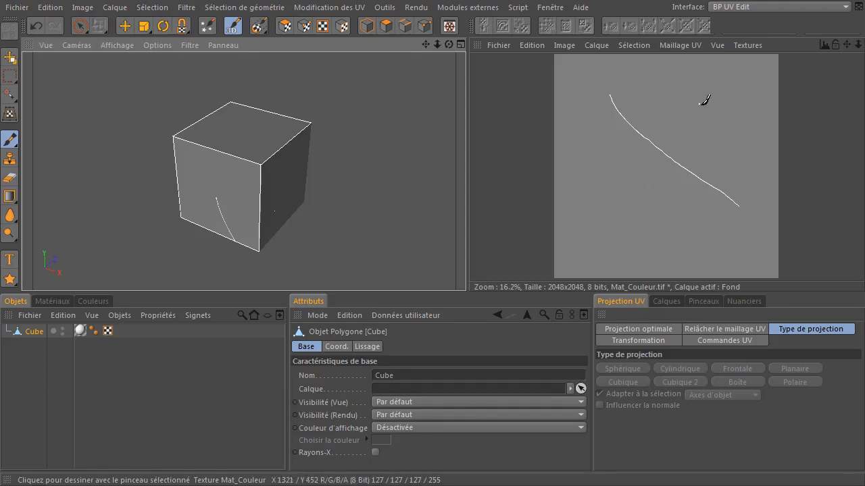
# Show the UV mesh over the texture and compare the painted stroke with the cube's faces.
pyautogui.click(679, 46)
pyautogui.click(677, 63)
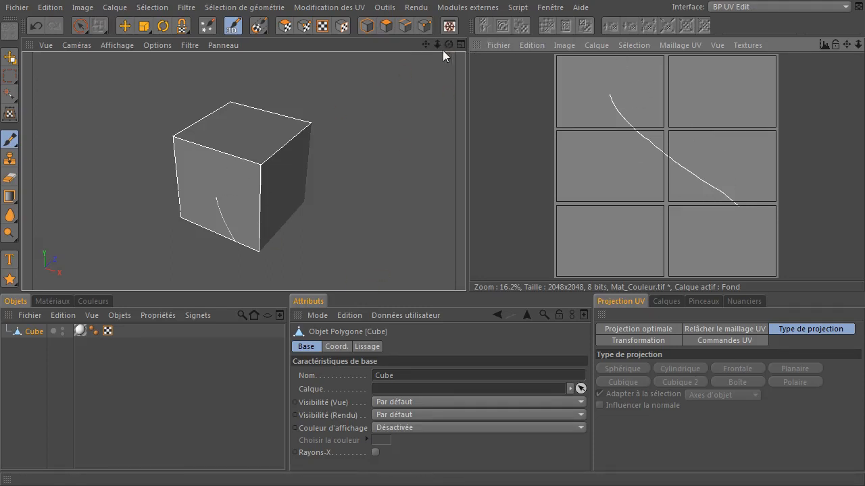
pyautogui.moveTo(448, 43); pyautogui.dragTo(349, 82)
# Undo the test brush stroke on the texture and orbit around the cube.
pyautogui.click(35, 25)
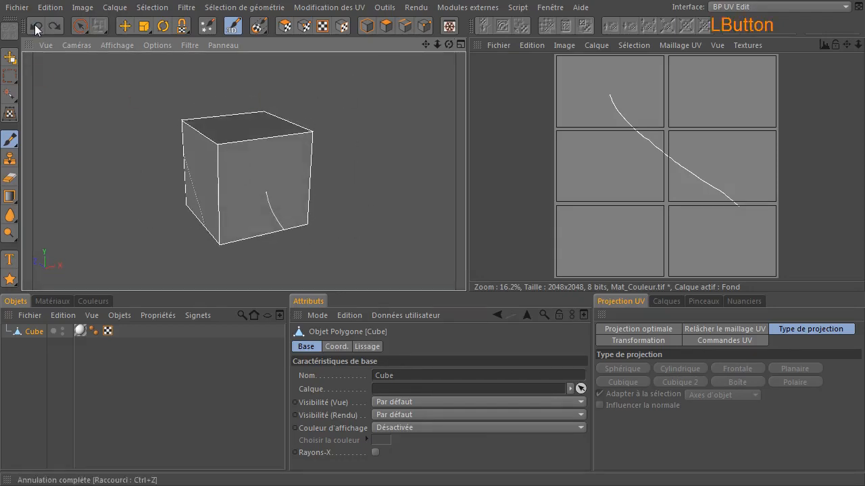
pyautogui.moveTo(450, 45)
pyautogui.mouseDown()
pyautogui.moveTo(246, 170)
pyautogui.moveTo(268, 227)
pyautogui.mouseUp()
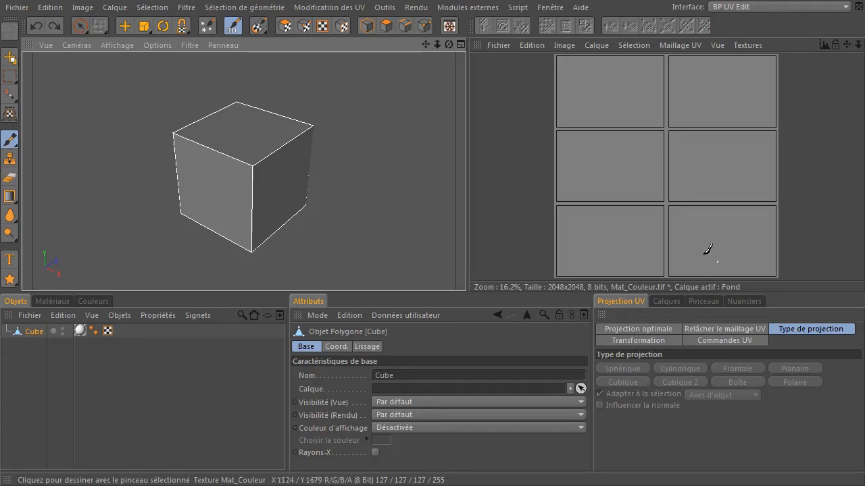
pyautogui.click(295, 87)
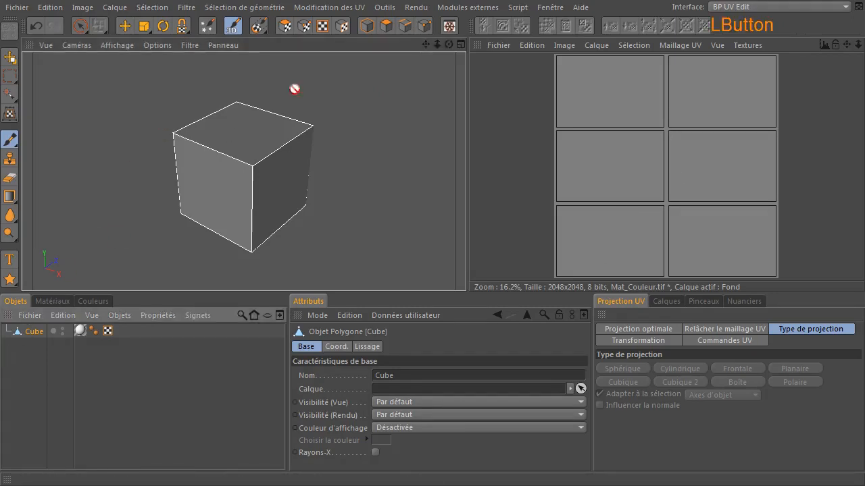
# Switch to UV polygon editing and unwrap the cube with the Cubique 2 projection type.
pyautogui.click(285, 25)
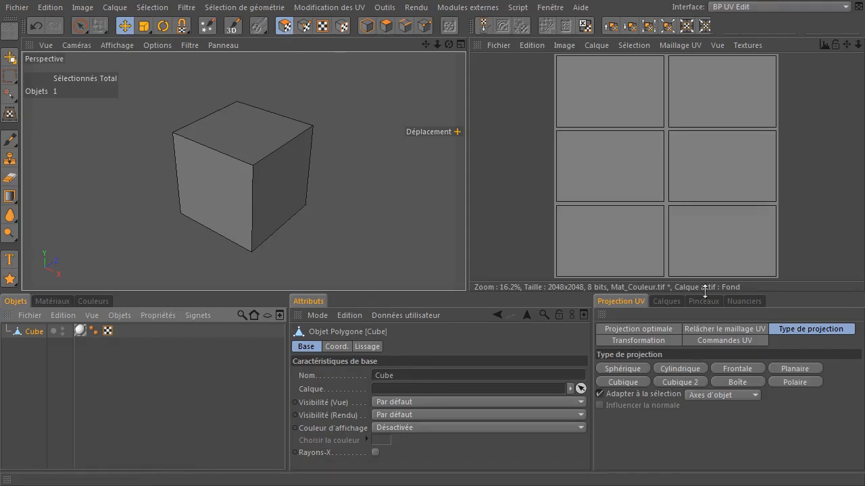
pyautogui.click(809, 330)
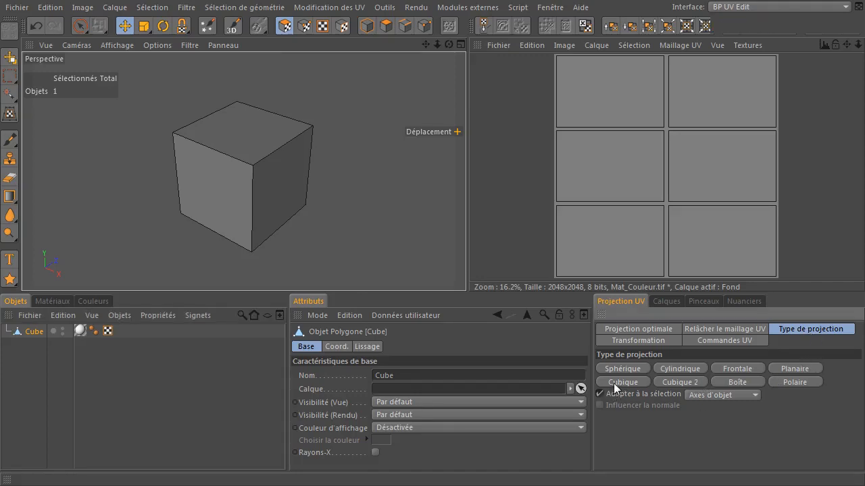
pyautogui.click(670, 382)
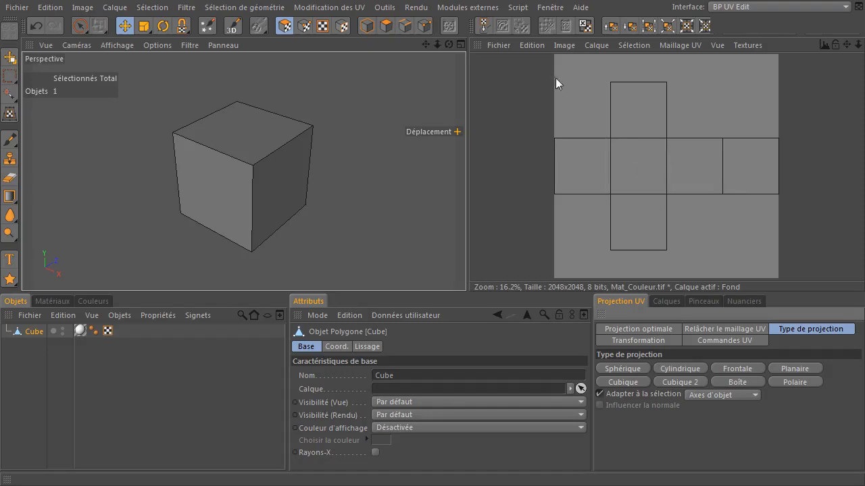
# Save the texture as Mat_Couleur in TIFF (calques PSD) format in the bodypaint_tuto folder.
pyautogui.click(495, 45)
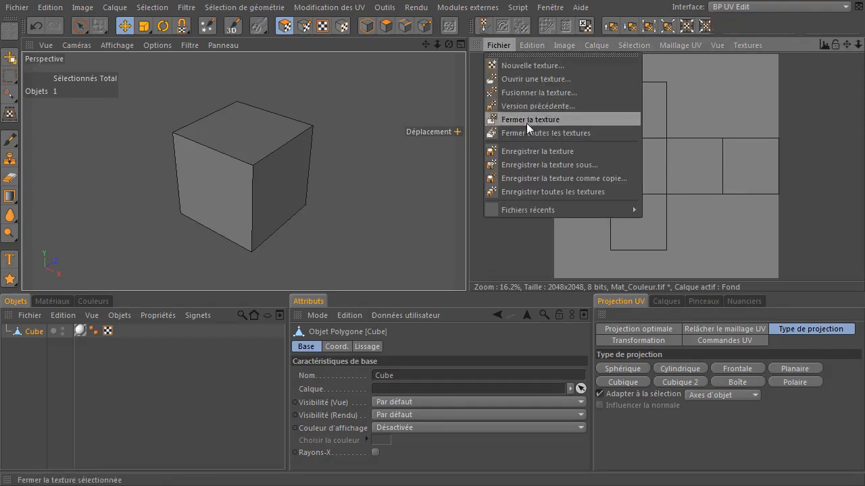
pyautogui.click(533, 166)
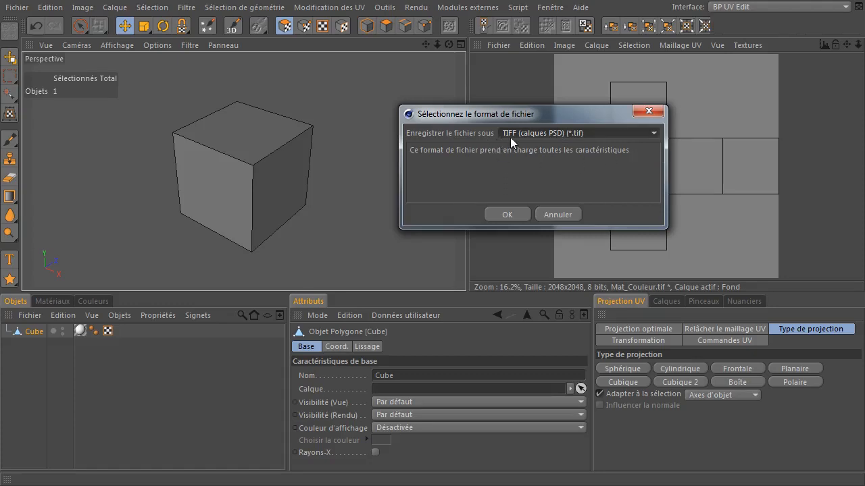
pyautogui.click(505, 215)
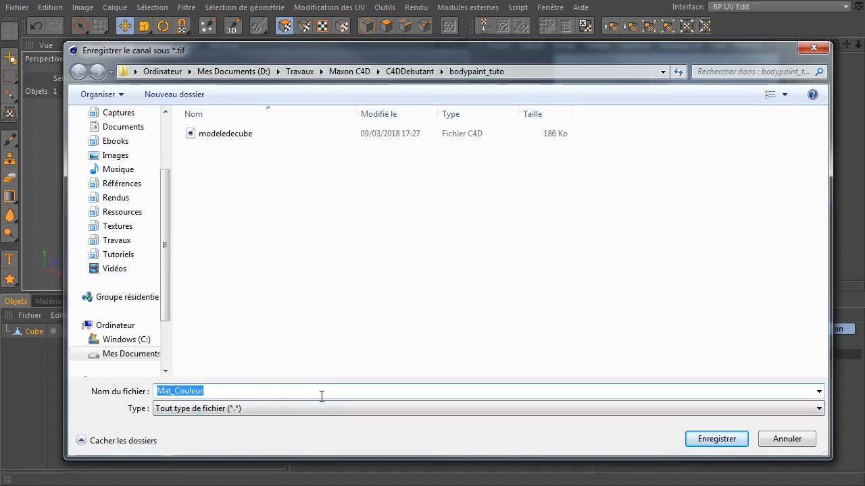
pyautogui.click(698, 440)
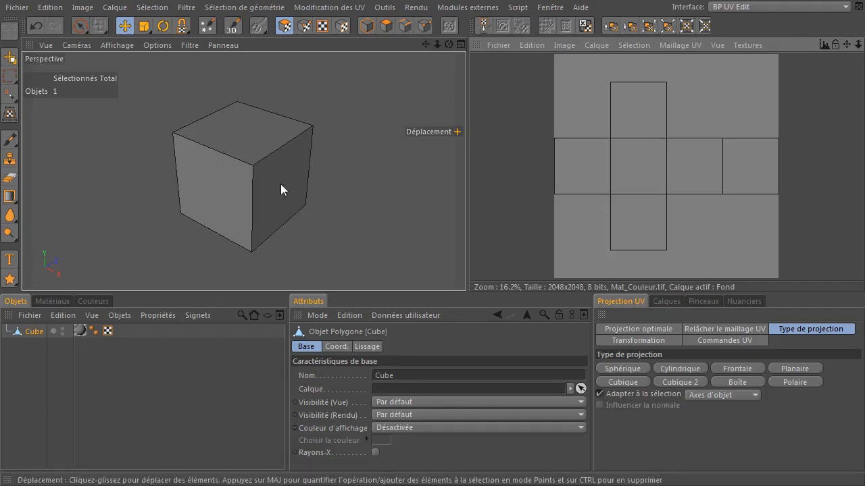
# Switch the interface layout to BP 3D Paint_tuto (Utilisateur).
pyautogui.click(767, 8)
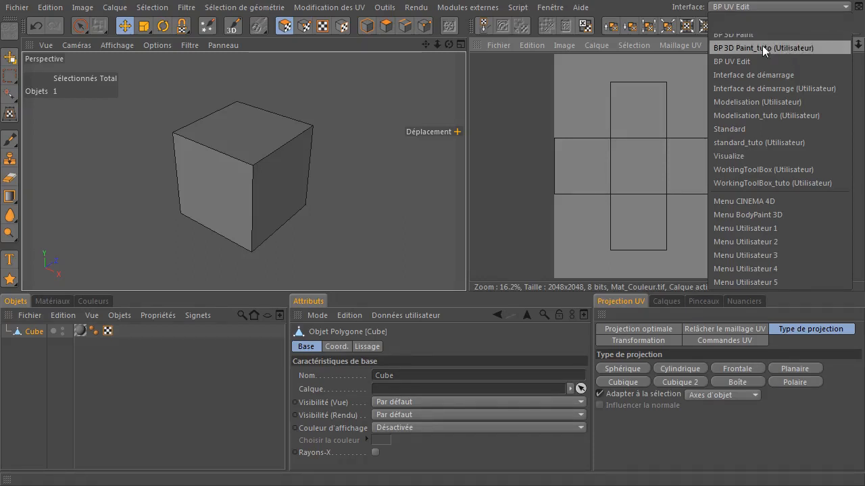
pyautogui.click(809, 48)
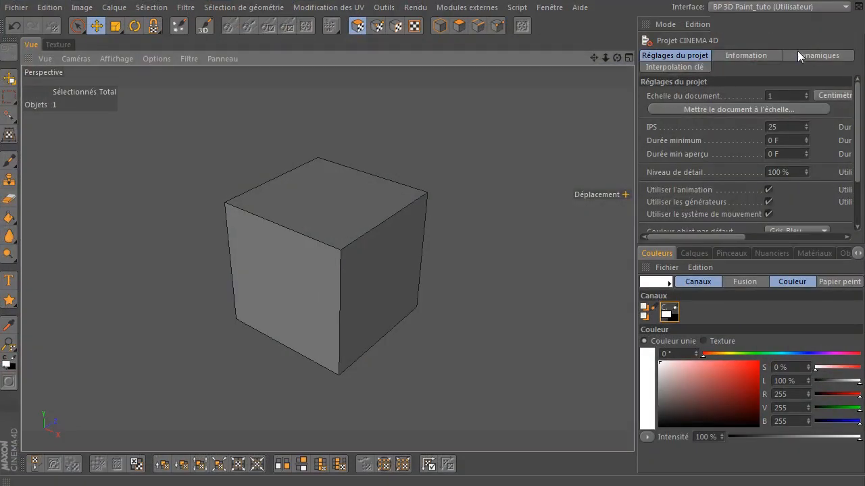
pyautogui.click(574, 39)
pyautogui.click(586, 31)
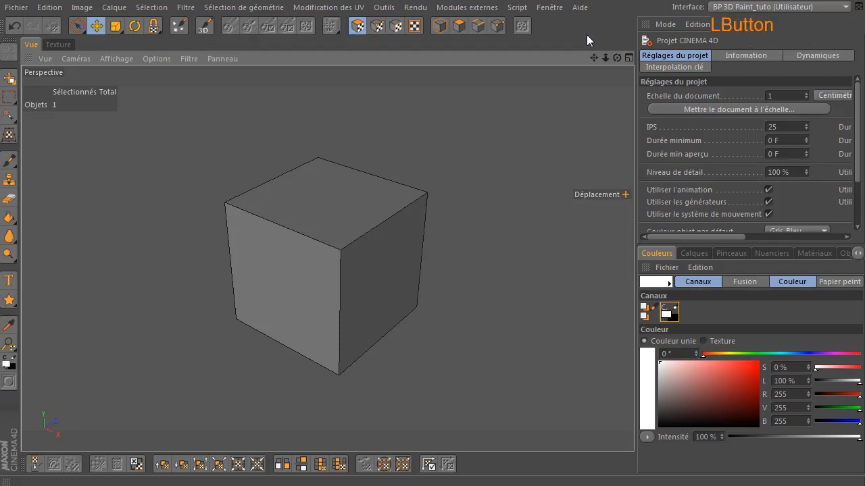
pyautogui.click(583, 32)
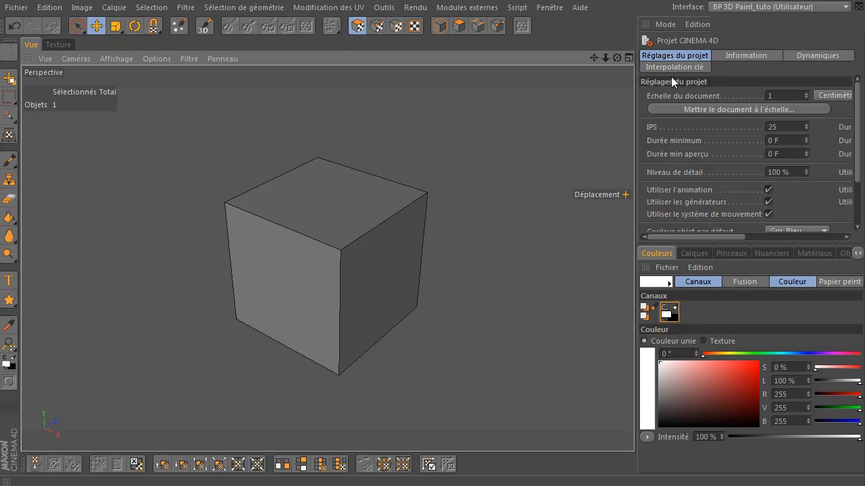
pyautogui.click(606, 36)
pyautogui.click(602, 29)
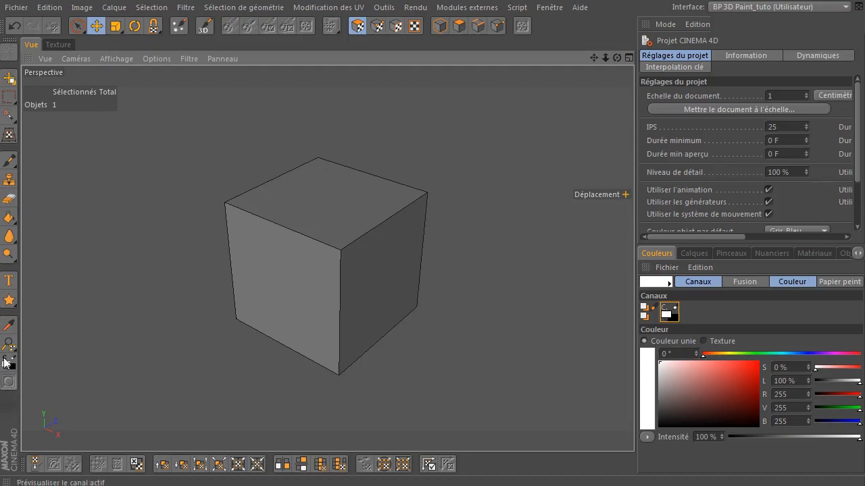
# Enlarge the painting tool palette's icons to Grande taille.
pyautogui.rightClick(8, 315)
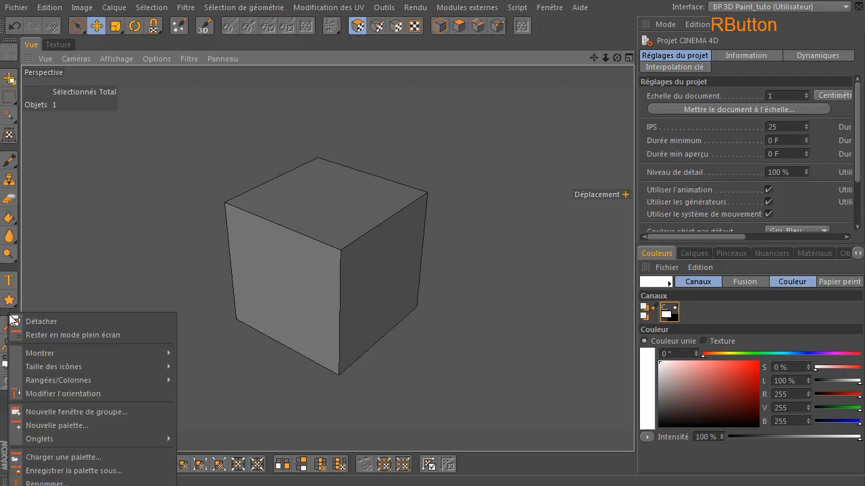
pyautogui.moveTo(49, 363)
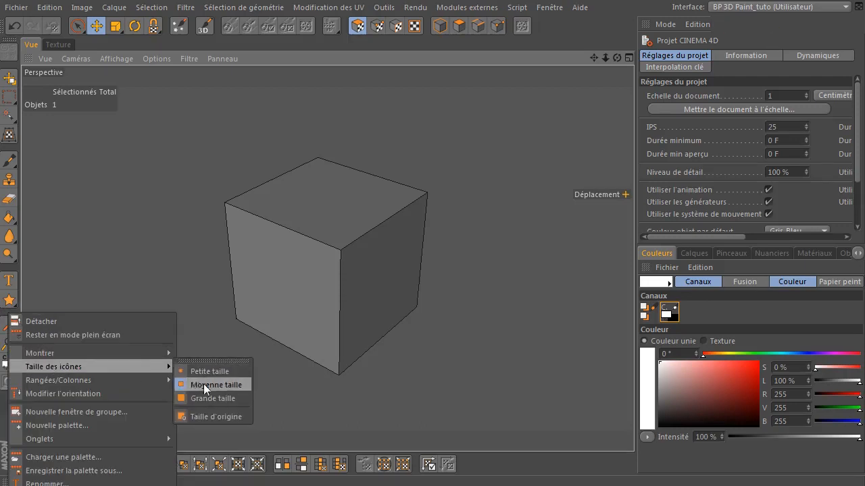
pyautogui.click(196, 400)
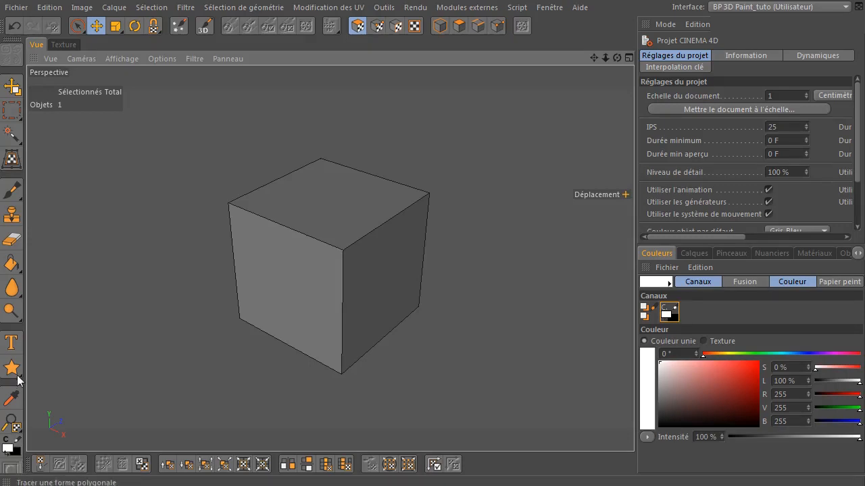
# Return the painting tool palette's icons to Moyenne taille.
pyautogui.rightClick(19, 333)
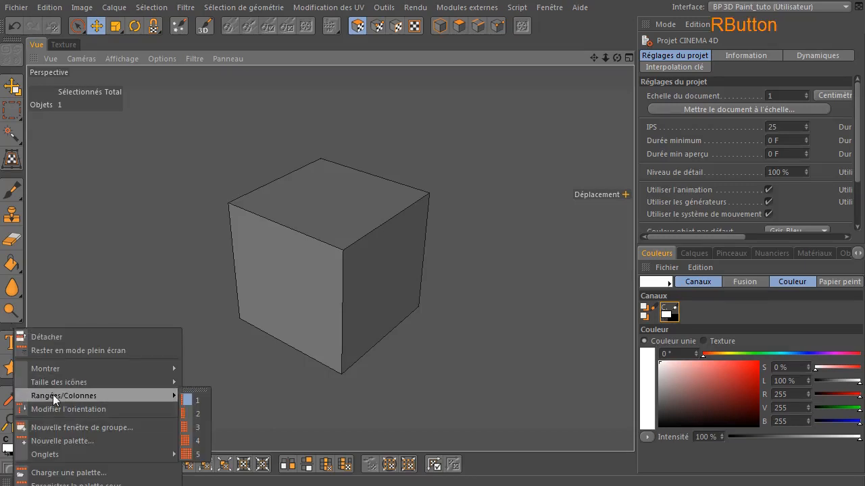
pyautogui.moveTo(66, 383)
pyautogui.click(190, 396)
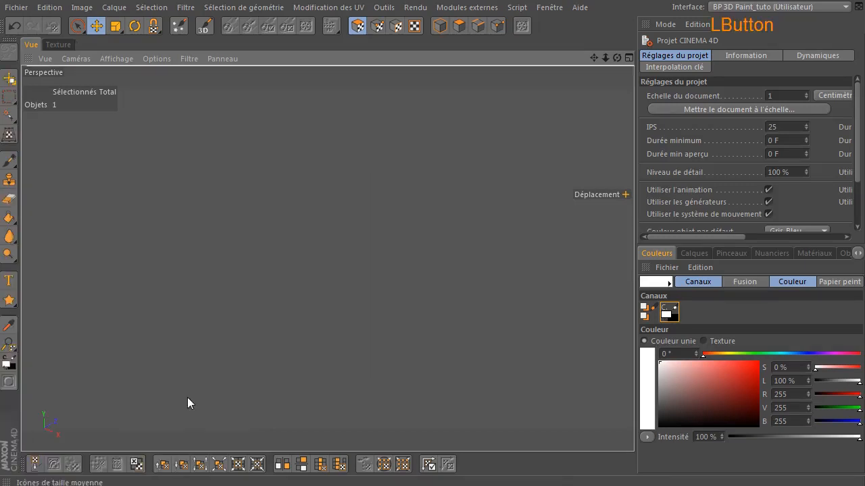
# Switch the painting tool palette back to large icons.
pyautogui.rightClick(11, 400)
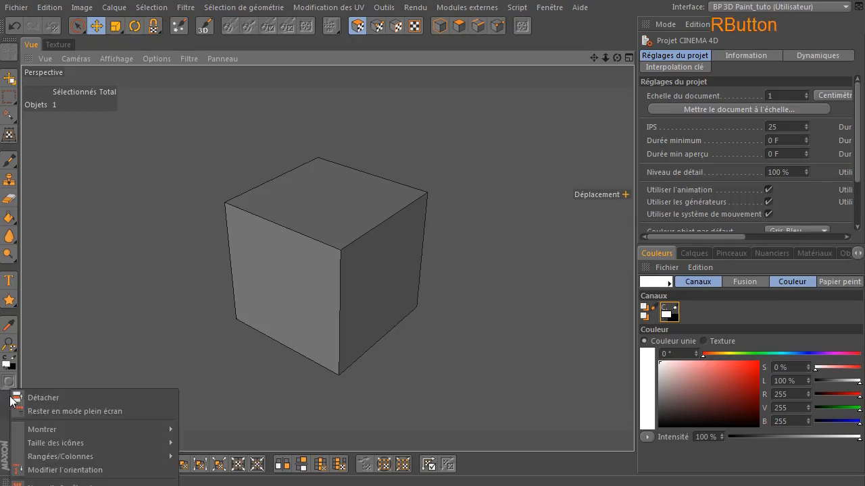
pyautogui.moveTo(58, 430)
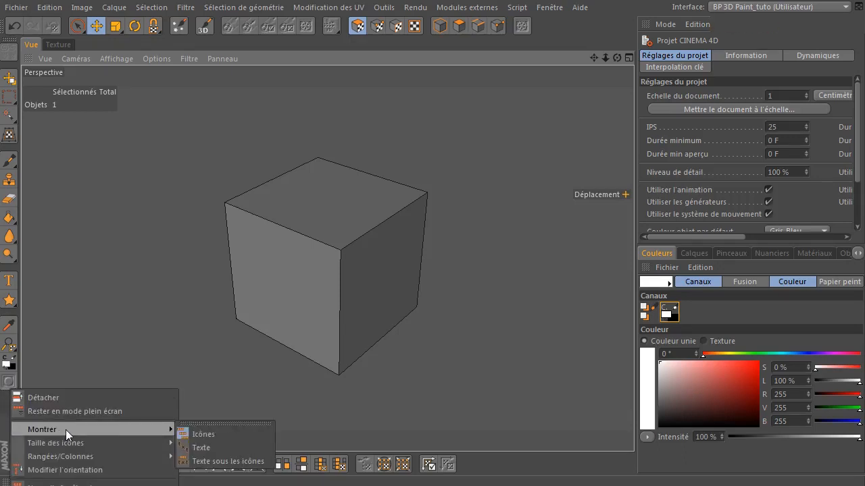
pyautogui.click(183, 477)
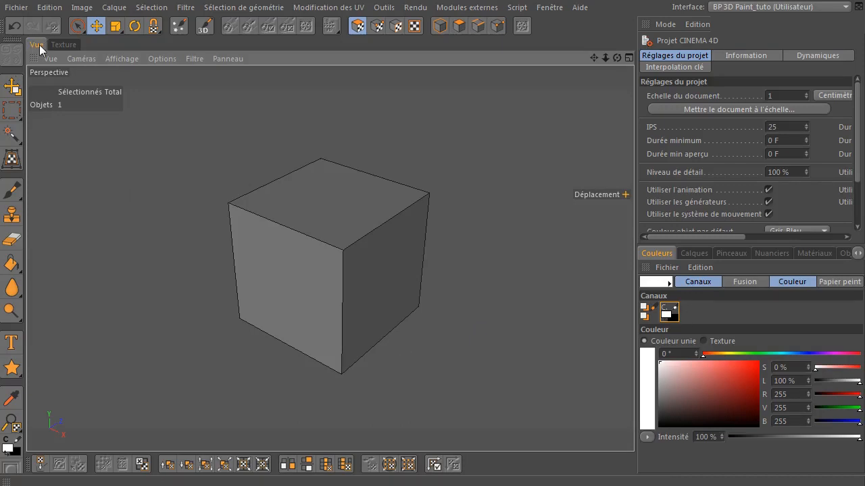
# Show the Texture view and look through its file, editing and texture commands.
pyautogui.click(70, 46)
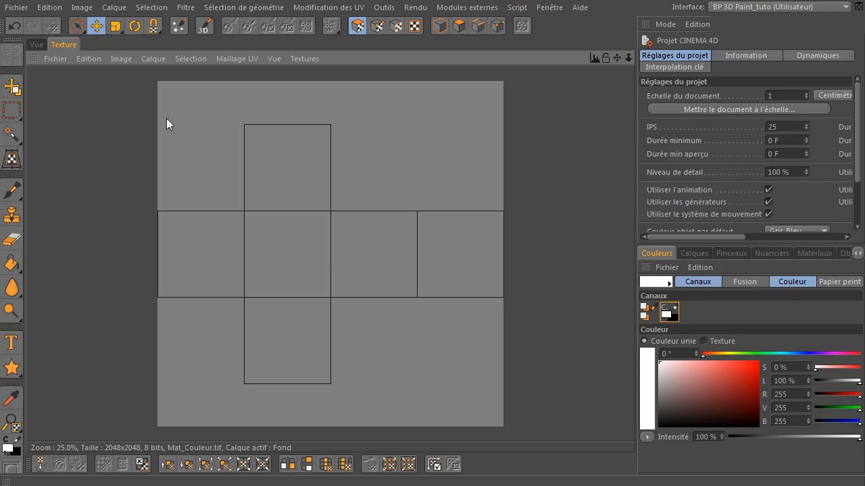
pyautogui.click(55, 59)
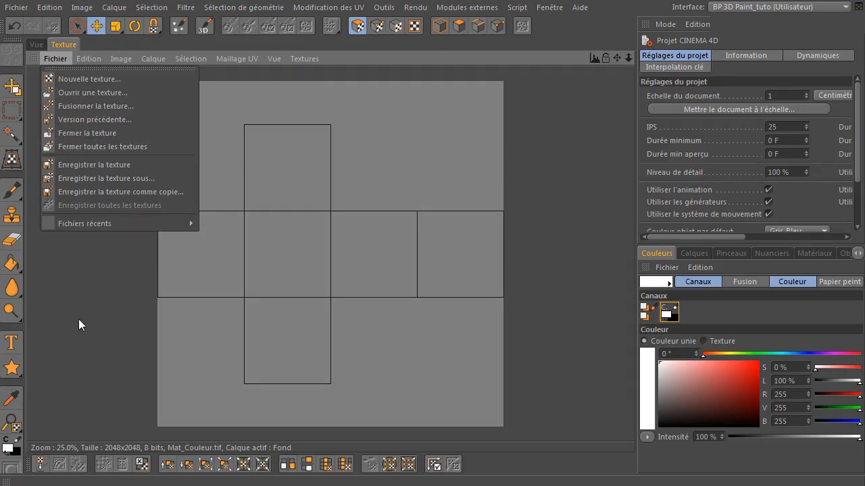
pyautogui.moveTo(114, 59)
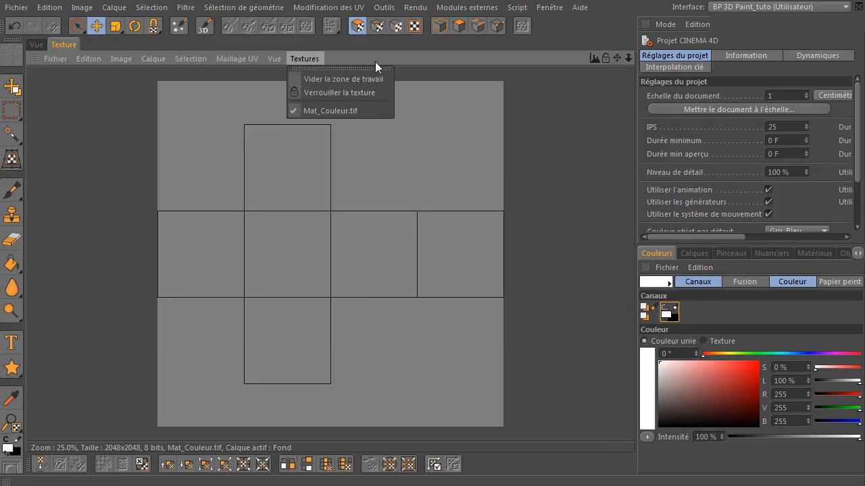
pyautogui.moveTo(87, 59)
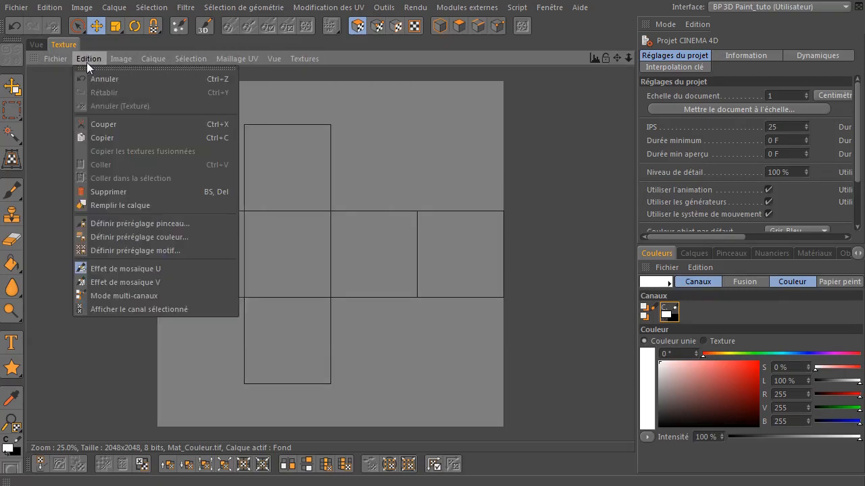
pyautogui.click(121, 377)
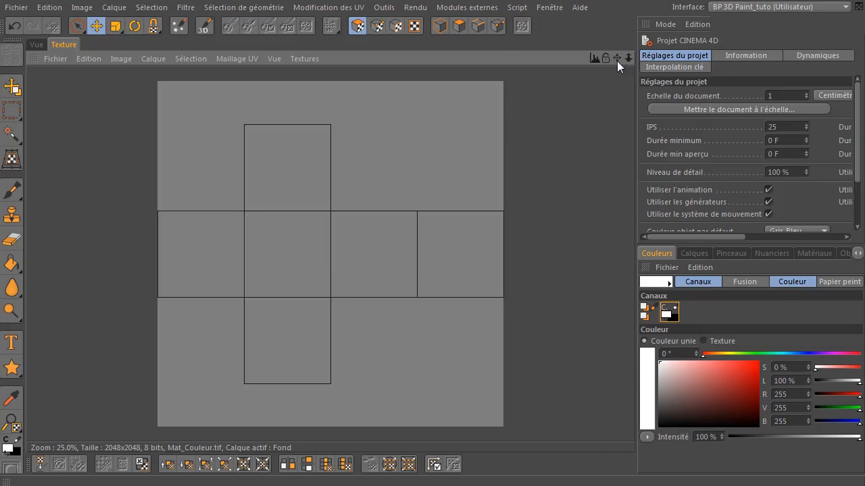
# Return to the 3D view and try its navigation controls on the cube.
pyautogui.click(38, 45)
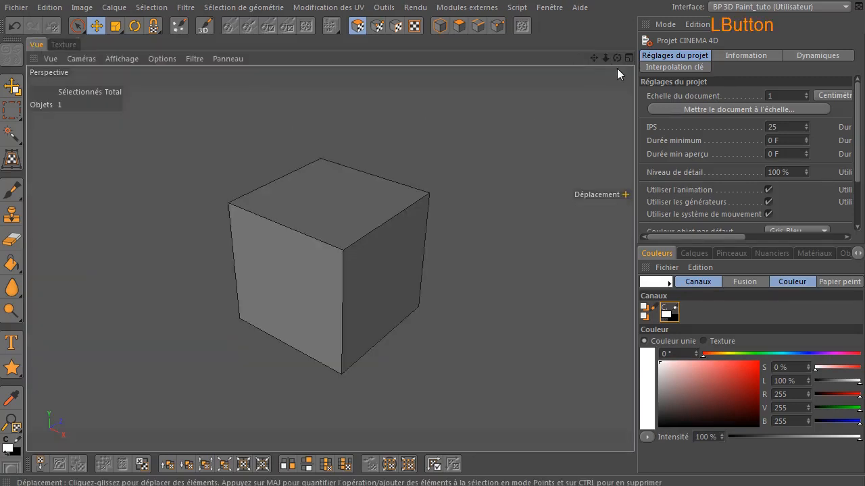
pyautogui.moveTo(617, 58); pyautogui.dragTo(488, 78)
pyautogui.moveTo(590, 59)
pyautogui.mouseDown()
pyautogui.moveTo(619, 64)
pyautogui.moveTo(581, 86)
pyautogui.moveTo(587, 72)
pyautogui.moveTo(718, 39)
pyautogui.moveTo(601, 52)
pyautogui.moveTo(553, 75)
pyautogui.moveTo(609, 66)
pyautogui.moveTo(619, 56)
pyautogui.moveTo(604, 57)
pyautogui.mouseUp()
# Examine the Texture view's display settings for Exposition, Gamma, Point noir and Point blanc, leaving them as they are.
pyautogui.click(63, 45)
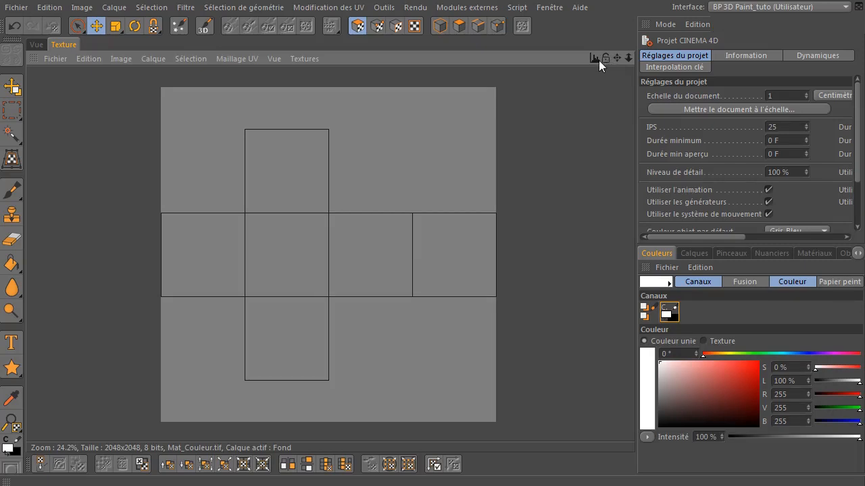
pyautogui.click(593, 60)
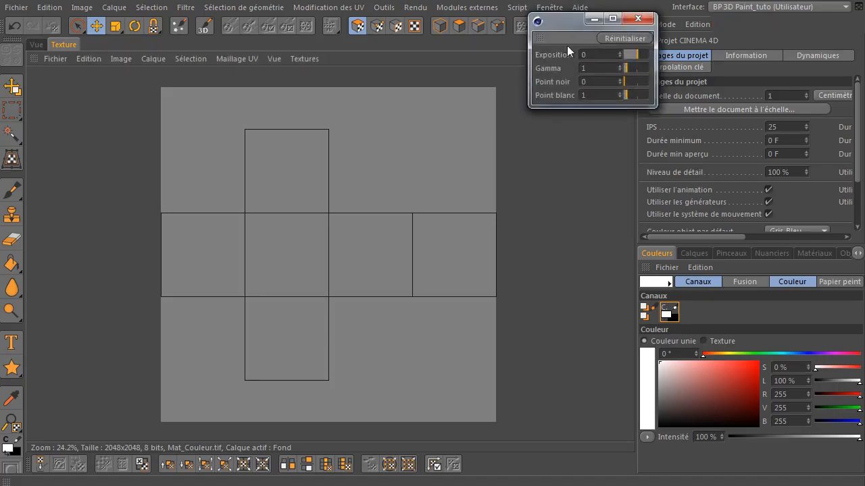
pyautogui.click(638, 19)
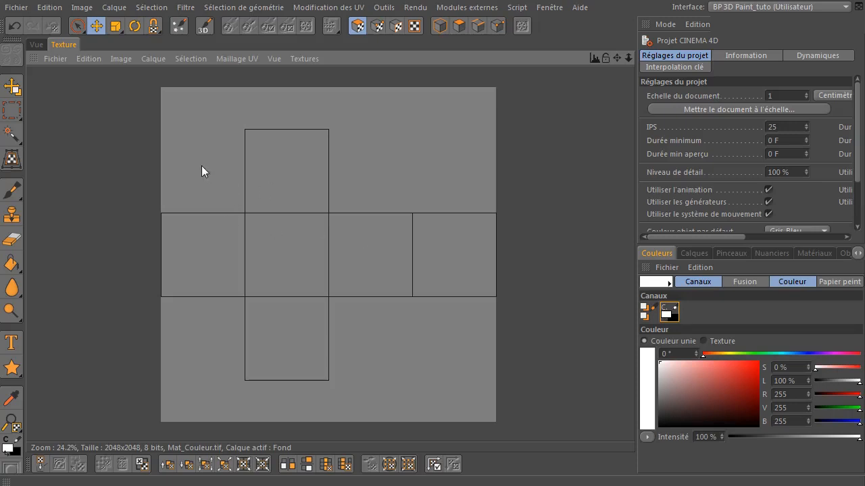
# Alternate between the 3D view and the Texture view to compare the cube with its unwrapped UV mesh.
pyautogui.click(36, 46)
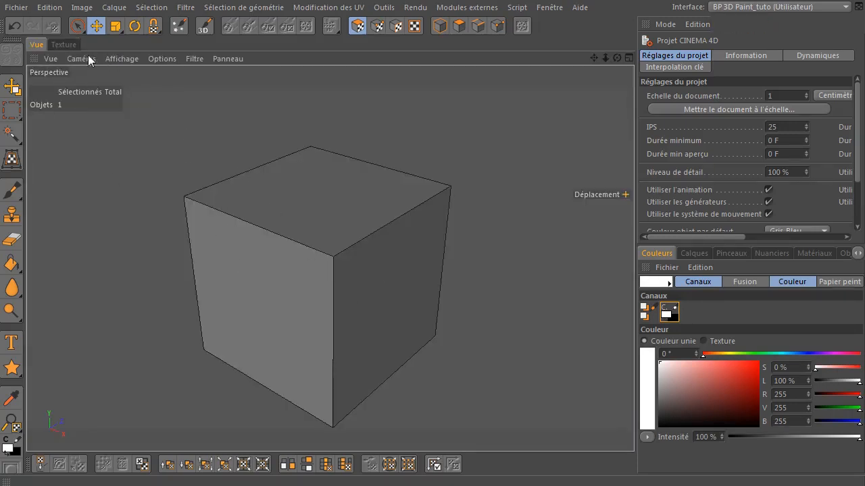
pyautogui.click(64, 45)
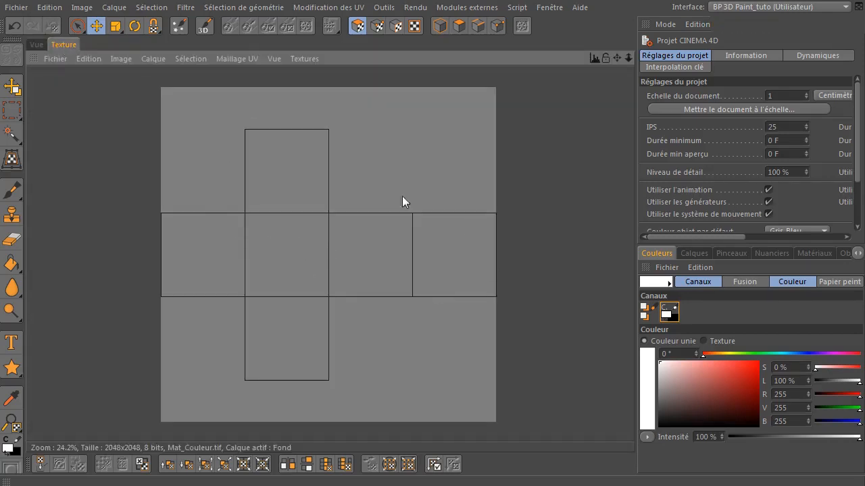
pyautogui.click(36, 44)
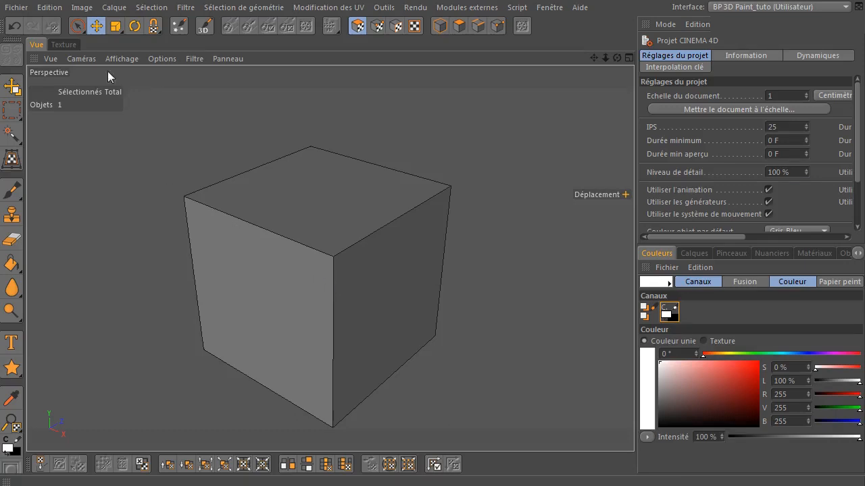
pyautogui.click(62, 44)
pyautogui.click(33, 44)
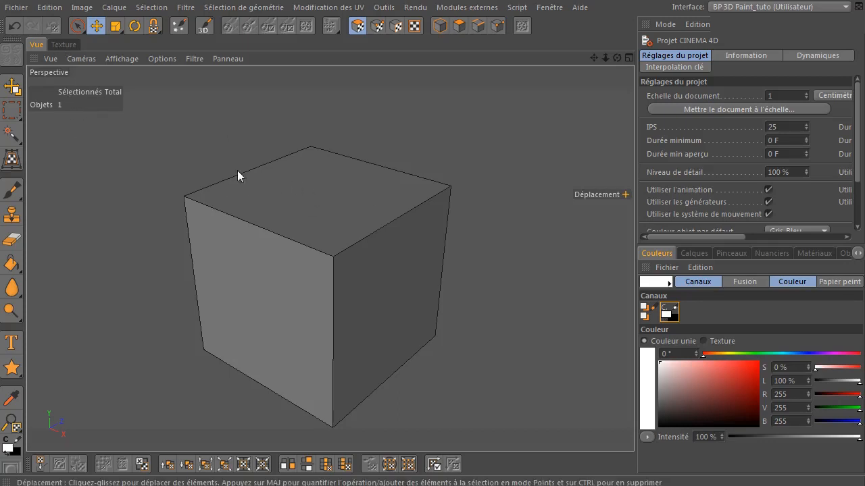
# Detach the Texture view from its shared group and dock it side by side with the 3D perspective view.
pyautogui.click(59, 44)
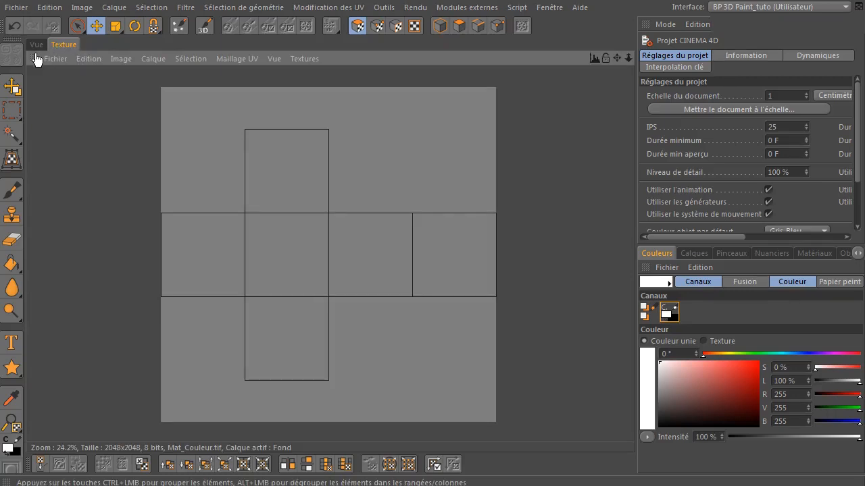
pyautogui.rightClick(59, 45)
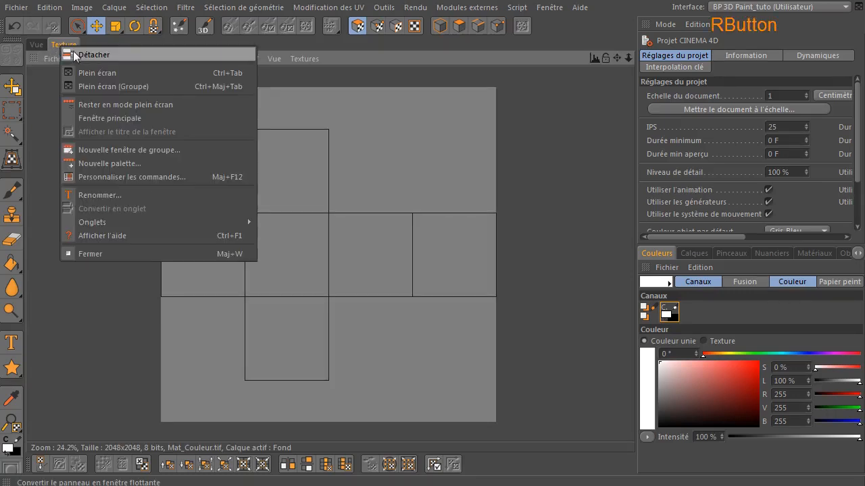
pyautogui.click(73, 51)
pyautogui.moveTo(112, 40); pyautogui.dragTo(183, 173)
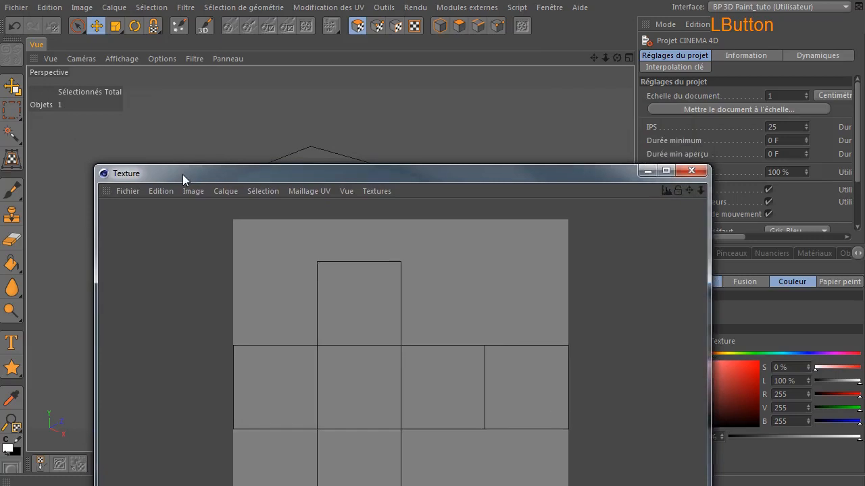
pyautogui.moveTo(106, 192); pyautogui.dragTo(639, 150)
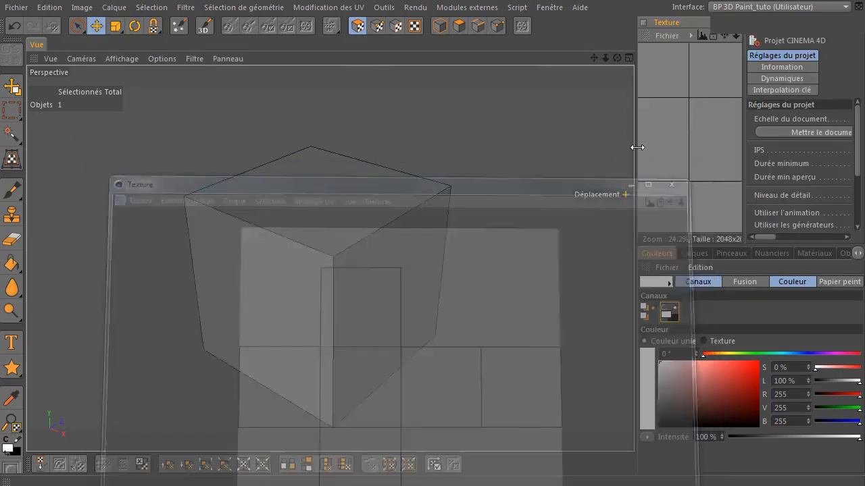
pyautogui.moveTo(645, 35); pyautogui.dragTo(134, 210)
pyautogui.moveTo(341, 45); pyautogui.dragTo(62, 124)
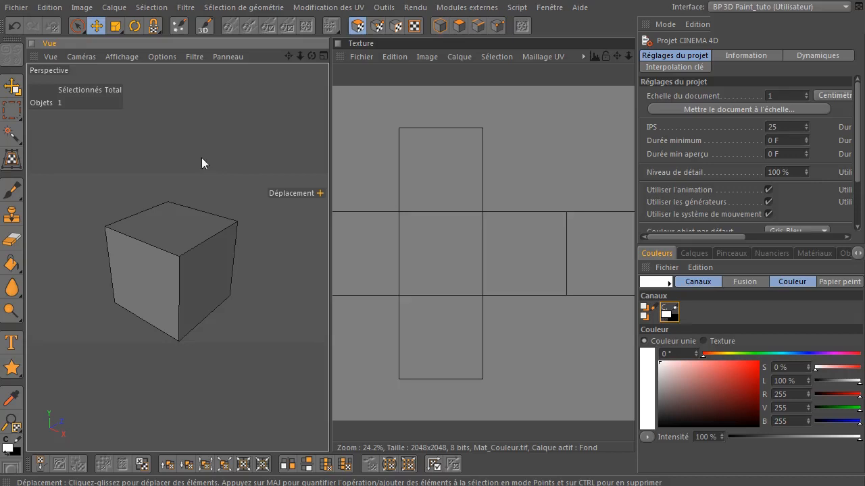
# Widen the Texture view against the 3D view and fit both the cube and the full UV mesh in them.
pyautogui.scroll(-2, 463, 207)
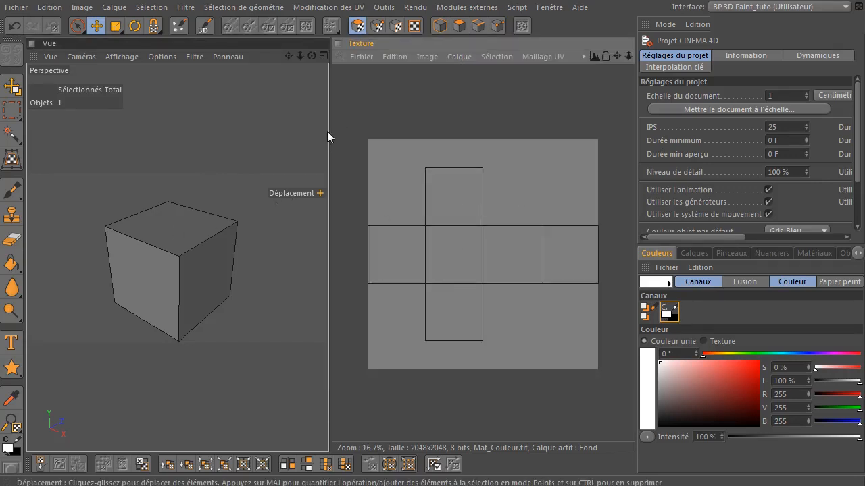
pyautogui.moveTo(331, 131); pyautogui.dragTo(285, 135)
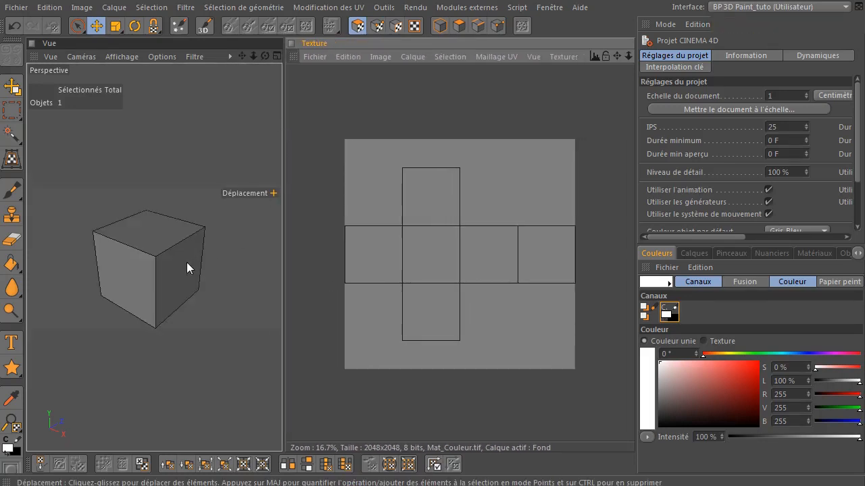
pyautogui.click(186, 262)
pyautogui.moveTo(252, 54)
pyautogui.mouseDown()
pyautogui.moveTo(241, 54)
pyautogui.moveTo(254, 39)
pyautogui.mouseUp()
pyautogui.scroll(1, 355, 230)
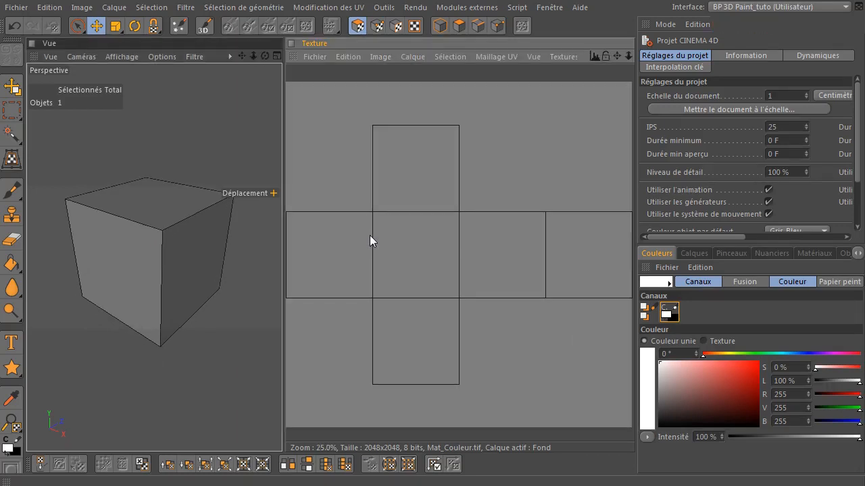
pyautogui.moveTo(285, 195); pyautogui.dragTo(274, 194)
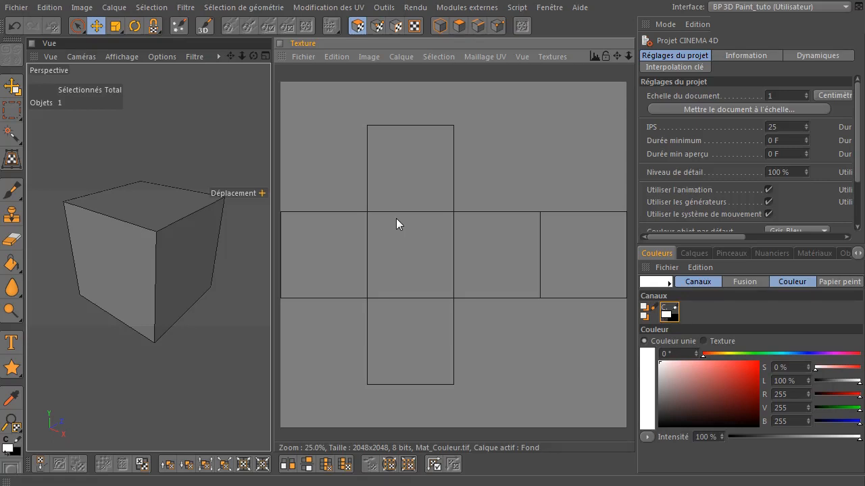
# Paint thin white test scribbles and circles on five faces of the UV mesh with the size 10 Pinceau brush.
pyautogui.click(12, 191)
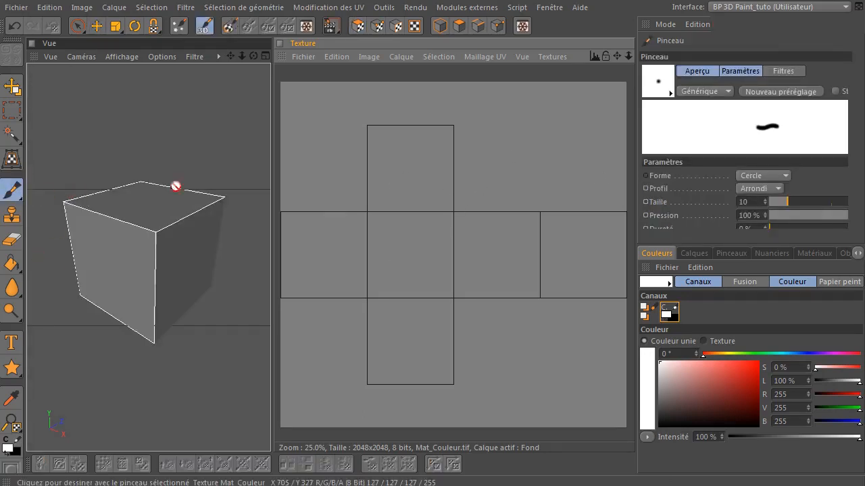
pyautogui.moveTo(405, 150)
pyautogui.mouseDown()
pyautogui.moveTo(375, 177)
pyautogui.moveTo(443, 287)
pyautogui.moveTo(531, 285)
pyautogui.mouseUp()
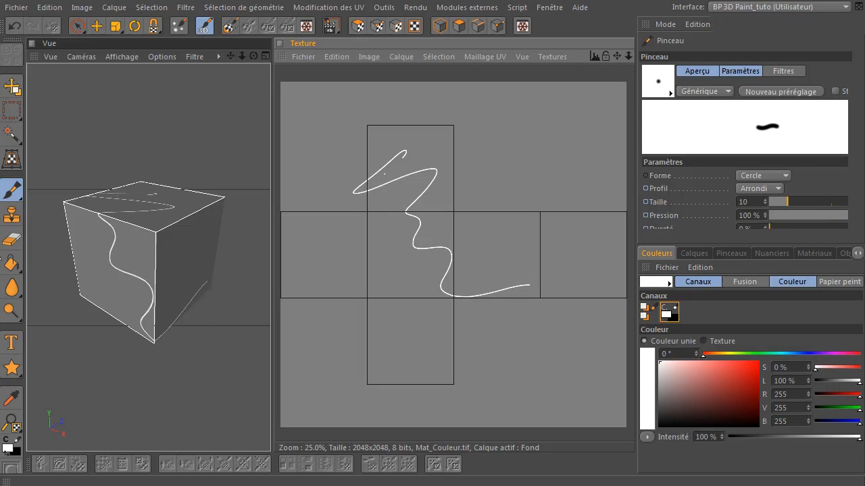
pyautogui.moveTo(415, 214)
pyautogui.mouseDown()
pyautogui.moveTo(392, 239)
pyautogui.moveTo(411, 281)
pyautogui.moveTo(425, 260)
pyautogui.mouseUp()
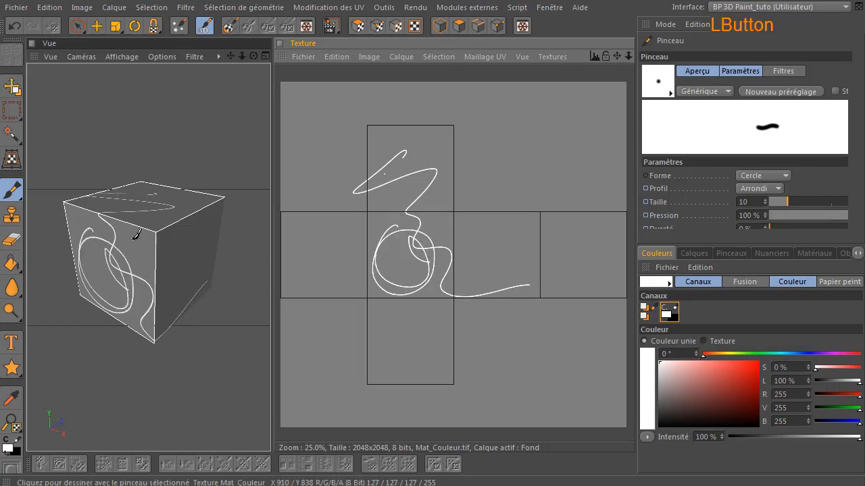
pyautogui.moveTo(446, 135); pyautogui.dragTo(417, 146)
pyautogui.moveTo(415, 331); pyautogui.dragTo(400, 323)
pyautogui.moveTo(312, 240); pyautogui.dragTo(327, 244)
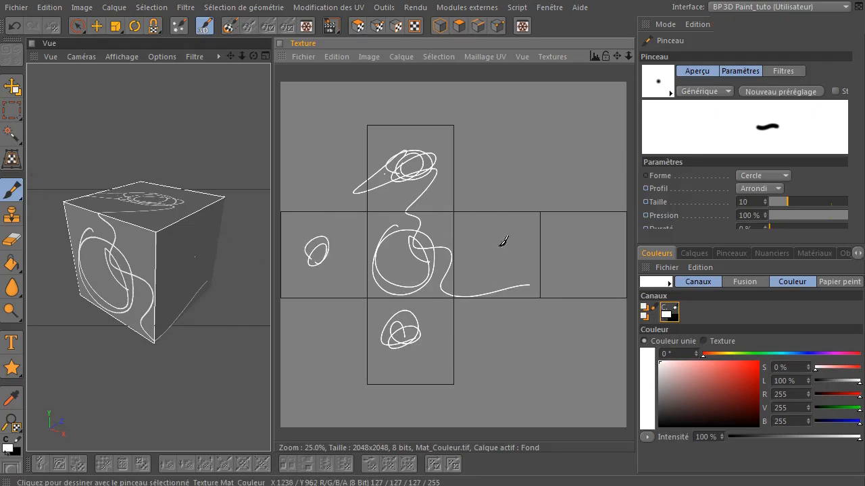
pyautogui.moveTo(502, 241); pyautogui.dragTo(511, 260)
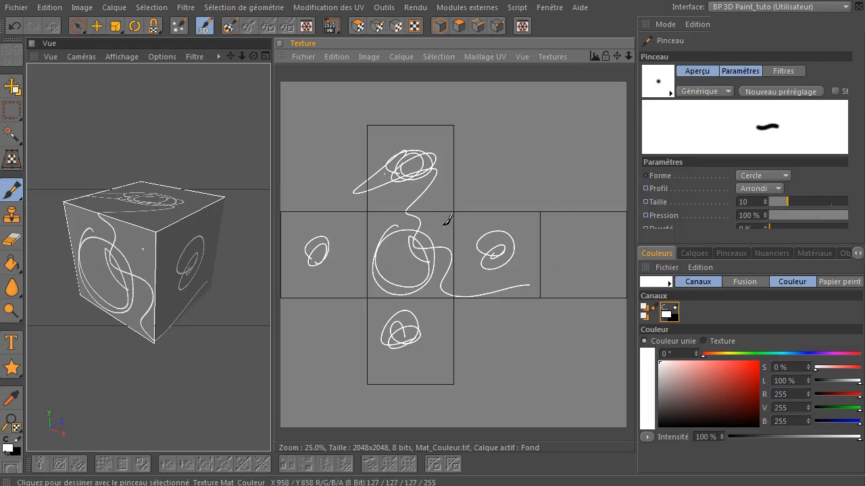
# Set the brush size to 91 and paint white along the front face's left edge in the 3D view.
pyautogui.moveTo(815, 203); pyautogui.dragTo(828, 201)
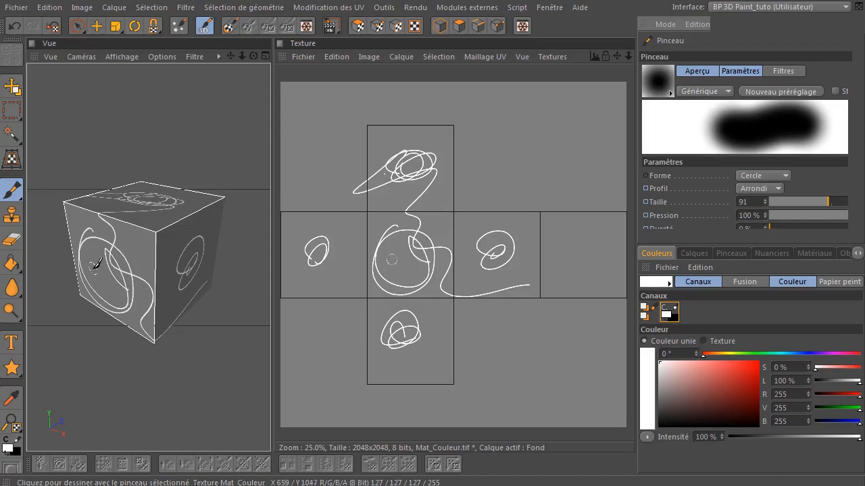
pyautogui.click(63, 208)
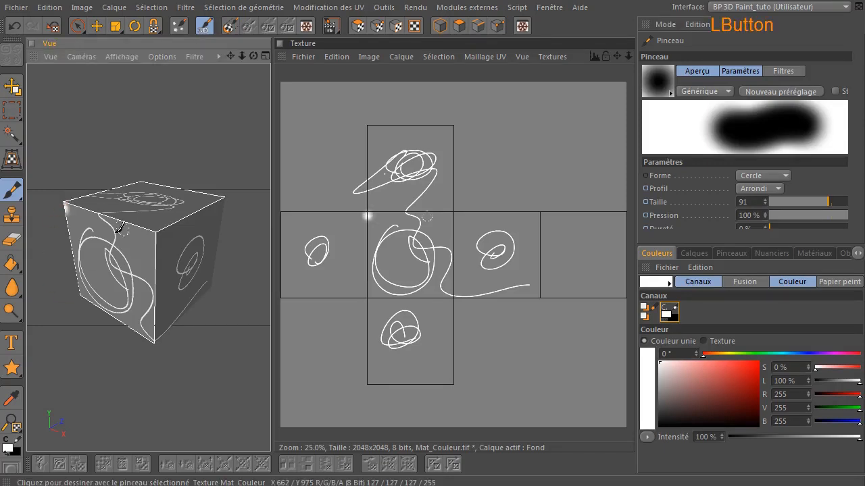
pyautogui.moveTo(81, 213)
pyautogui.mouseDown()
pyautogui.moveTo(72, 222)
pyautogui.moveTo(80, 274)
pyautogui.mouseUp()
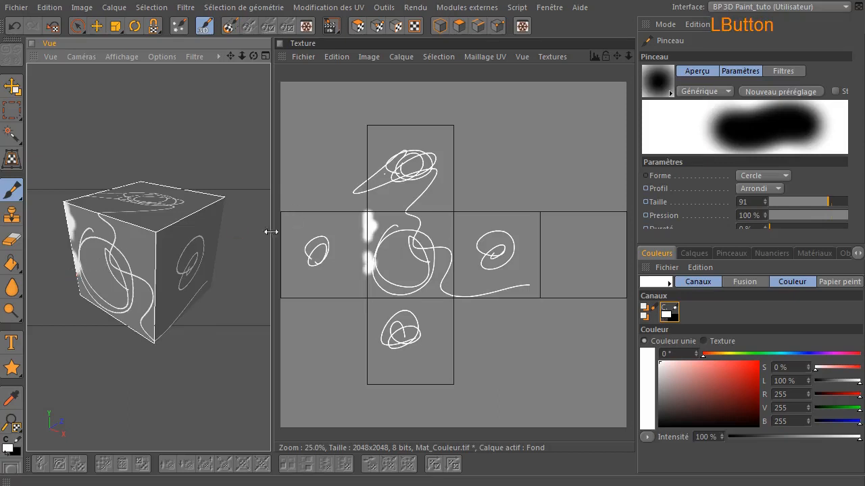
# Paint thick white strokes along the left and upper edges of the front face on the UV mesh.
pyautogui.click(370, 223)
pyautogui.moveTo(371, 215); pyautogui.dragTo(371, 297)
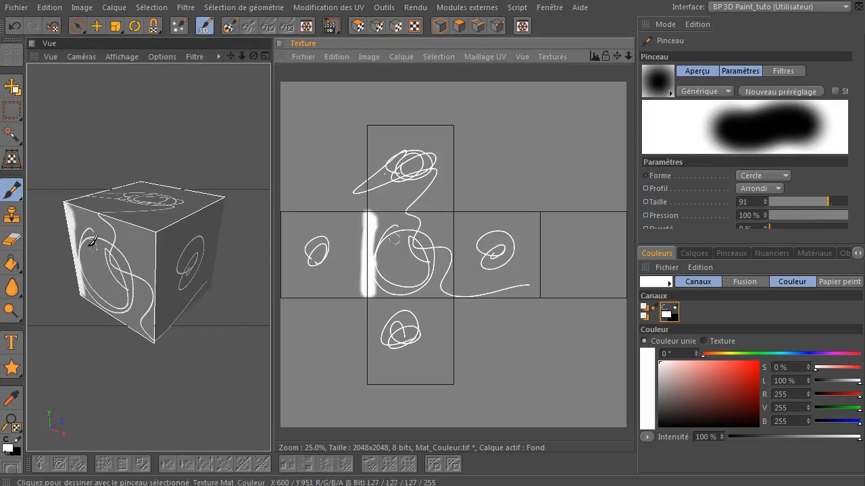
pyautogui.moveTo(358, 215); pyautogui.dragTo(454, 216)
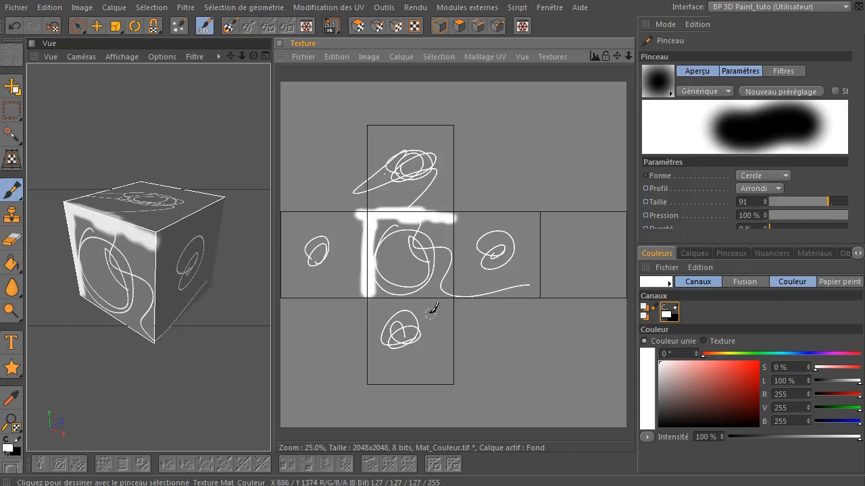
# Undo all the white test strokes painted on the cube's texture.
pyautogui.click(12, 27)
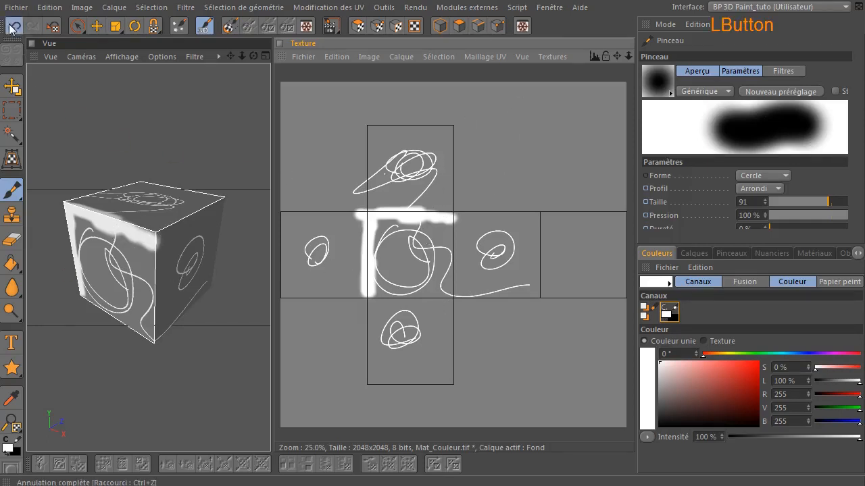
pyautogui.click(12, 27)
pyautogui.click(12, 27)
pyautogui.click(12, 27)
pyautogui.click(12, 27)
pyautogui.click(12, 28)
pyautogui.click(14, 30)
pyautogui.click(14, 32)
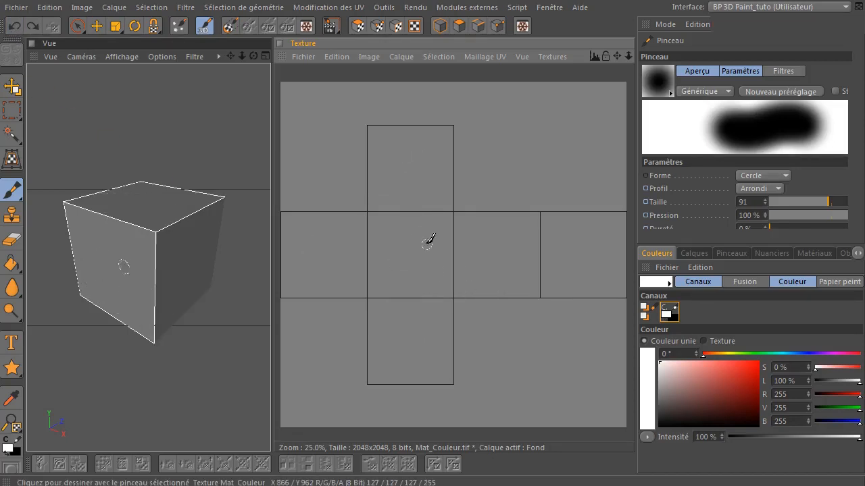
# Paint a different white symbol on each UV face: cross, oval, triangle, rectangle, double oval and two horizontal bars.
pyautogui.moveTo(436, 234); pyautogui.dragTo(390, 277)
pyautogui.moveTo(398, 234); pyautogui.dragTo(433, 264)
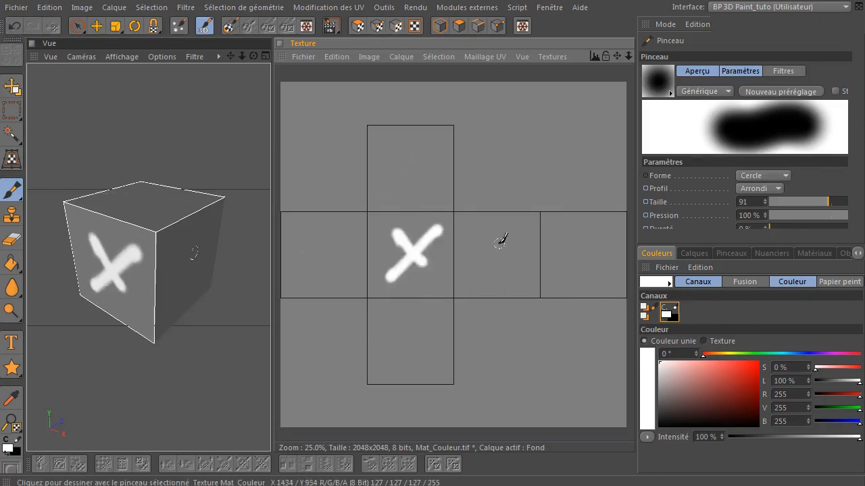
pyautogui.moveTo(421, 145); pyautogui.dragTo(432, 154)
pyautogui.moveTo(397, 334); pyautogui.dragTo(383, 370)
pyautogui.moveTo(470, 249)
pyautogui.mouseDown()
pyautogui.moveTo(479, 231)
pyautogui.moveTo(518, 232)
pyautogui.moveTo(484, 288)
pyautogui.mouseUp()
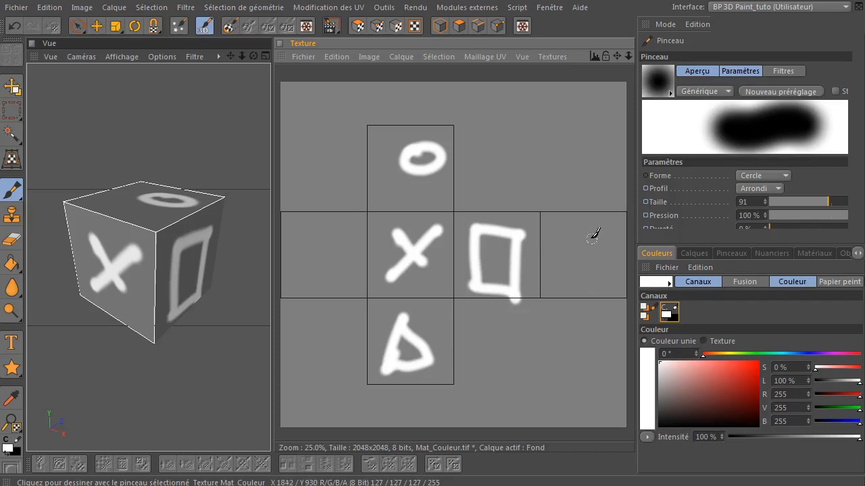
pyautogui.moveTo(574, 231); pyautogui.dragTo(565, 278)
pyautogui.moveTo(612, 233)
pyautogui.mouseDown()
pyautogui.moveTo(595, 240)
pyautogui.moveTo(589, 287)
pyautogui.mouseUp()
pyautogui.moveTo(293, 231); pyautogui.dragTo(355, 231)
pyautogui.moveTo(289, 252); pyautogui.dragTo(362, 250)
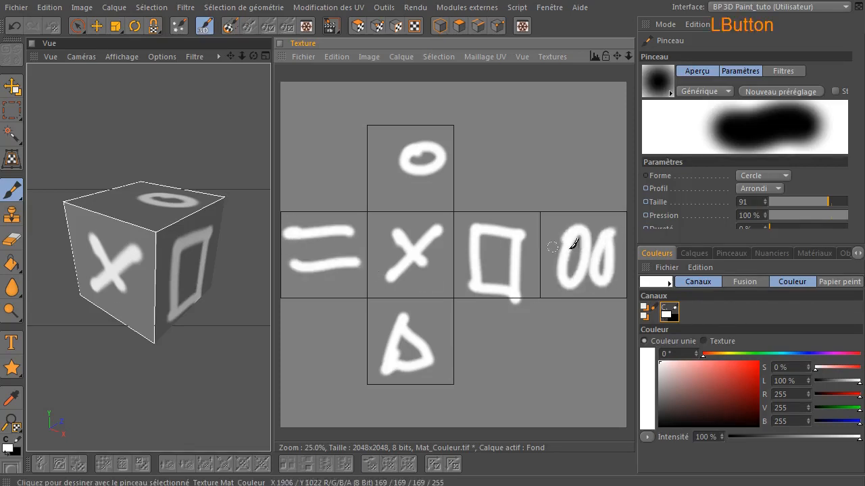
# Set the Pinceau brush size to 48.
pyautogui.moveTo(254, 54); pyautogui.dragTo(219, 36)
pyautogui.moveTo(818, 202); pyautogui.dragTo(811, 203)
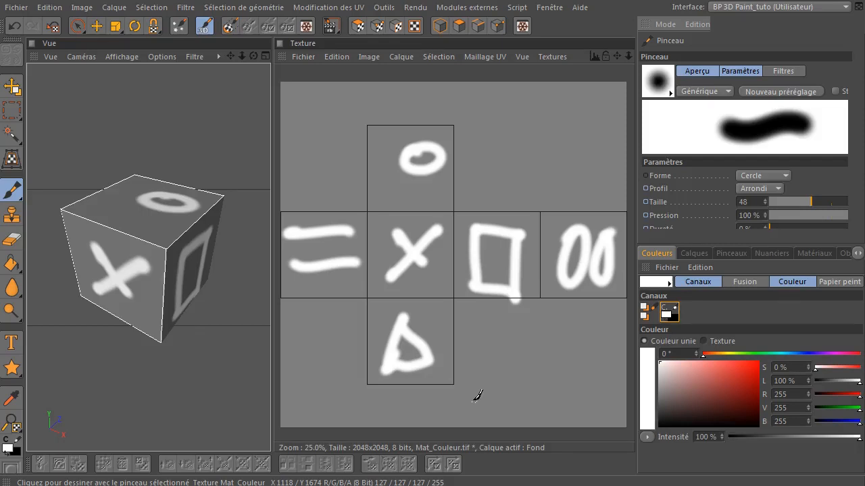
pyautogui.moveTo(250, 59)
pyautogui.mouseDown()
pyautogui.moveTo(270, 98)
pyautogui.moveTo(248, 76)
pyautogui.mouseUp()
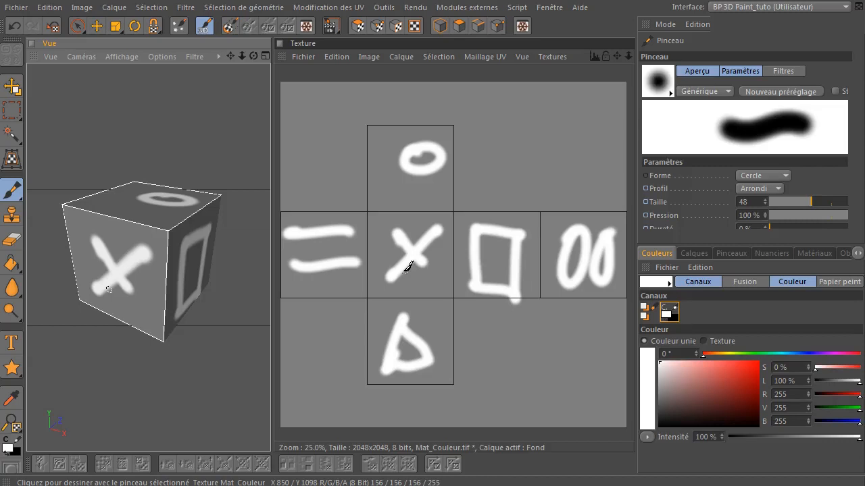
# Undo all the white symbols painted on the UV faces.
pyautogui.click(13, 27)
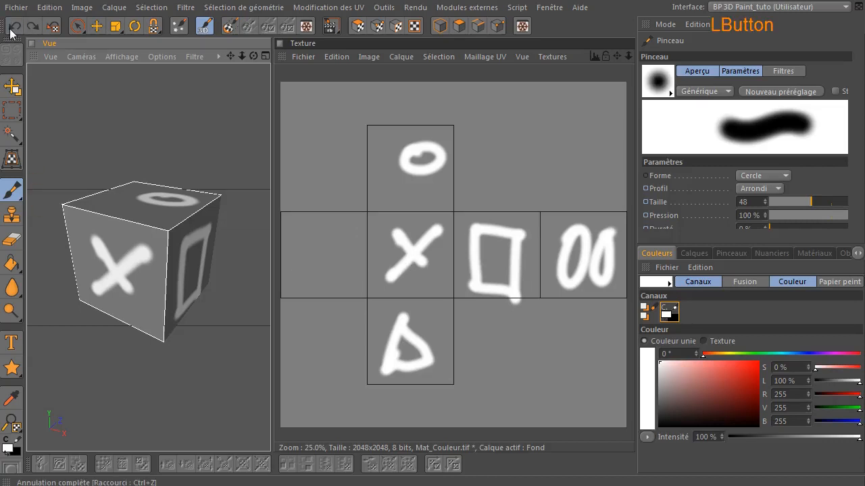
pyautogui.click(12, 27)
pyautogui.click(13, 27)
pyautogui.click(13, 27)
pyautogui.click(13, 27)
pyautogui.click(13, 27)
pyautogui.click(13, 27)
pyautogui.click(13, 27)
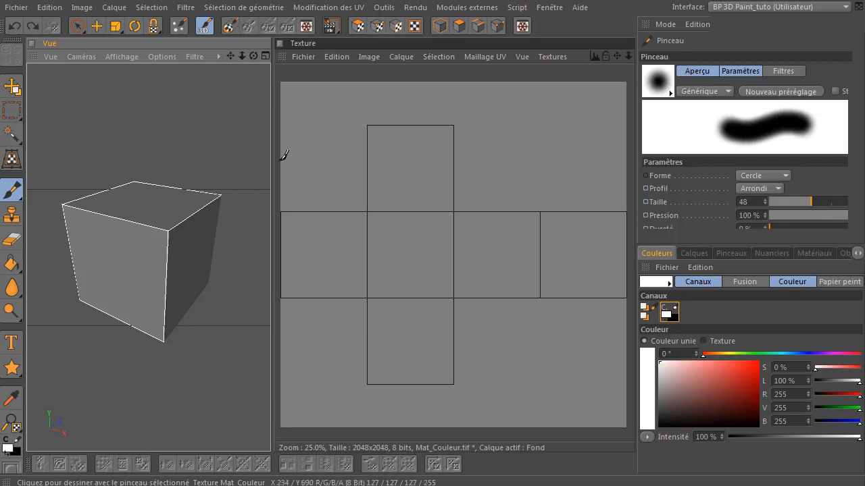
# Examine the available texture filters, including the Autre, Bruit, Déformation, Esthétiques and Flou categories.
pyautogui.click(186, 8)
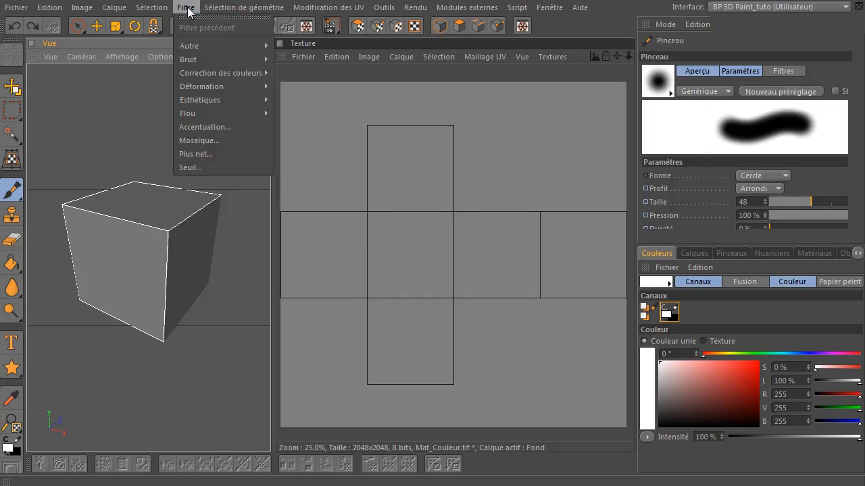
pyautogui.moveTo(195, 59)
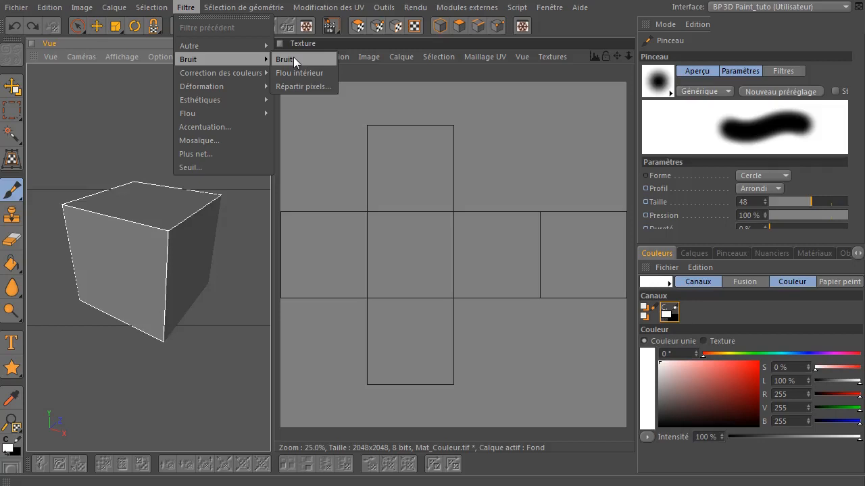
pyautogui.moveTo(227, 43)
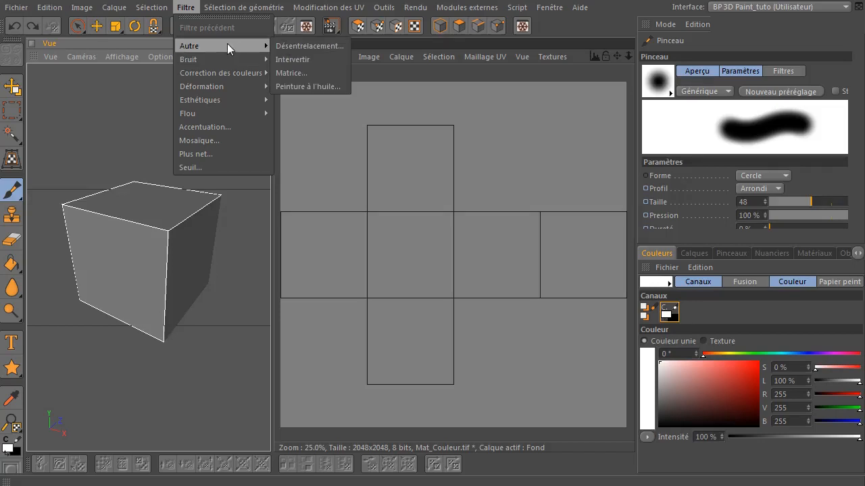
pyautogui.moveTo(258, 58)
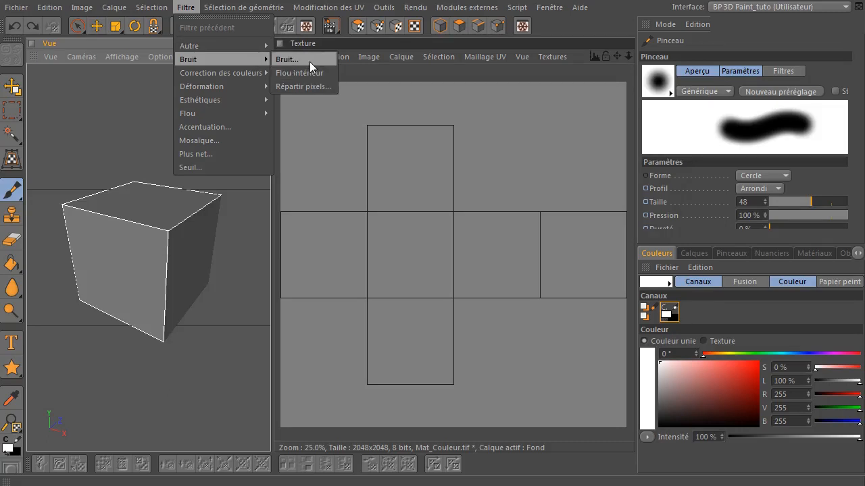
pyautogui.moveTo(265, 74)
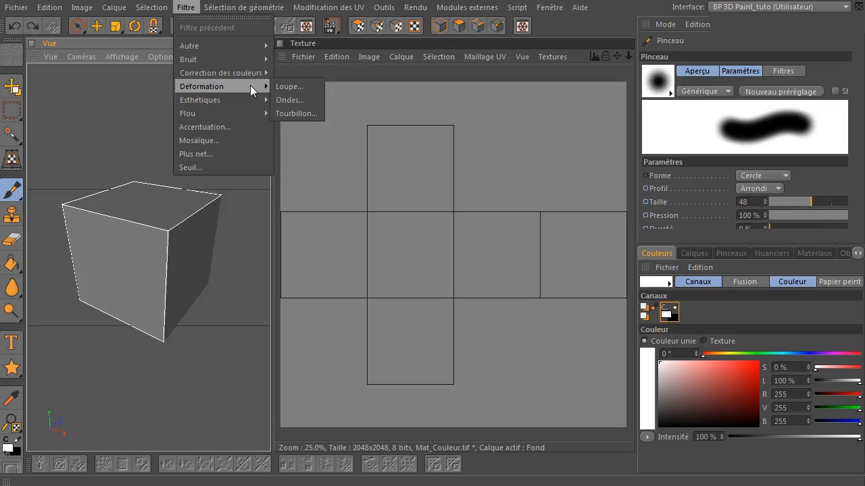
pyautogui.moveTo(236, 100)
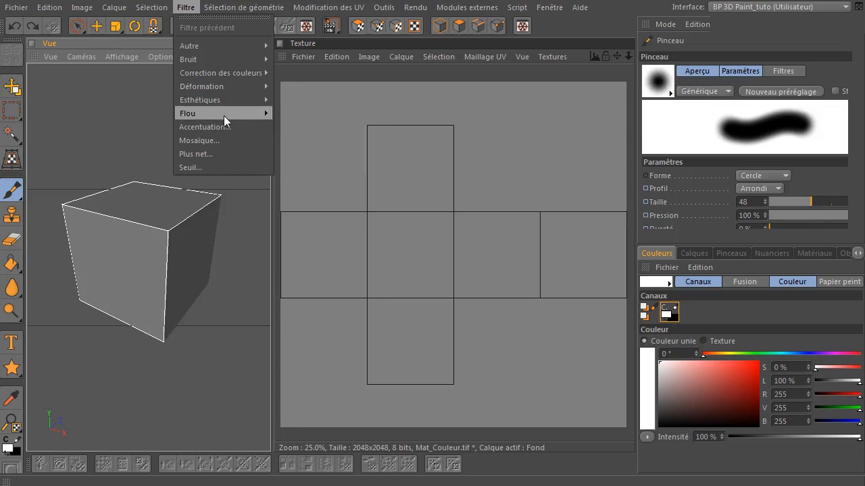
pyautogui.moveTo(224, 117)
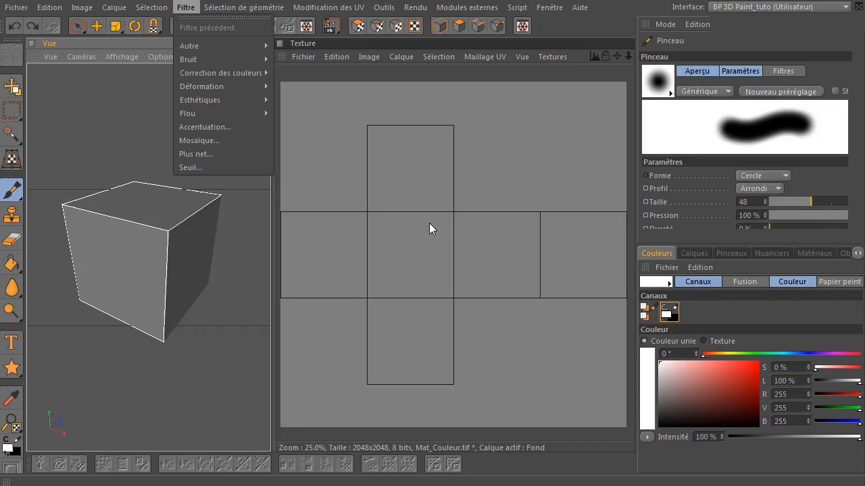
pyautogui.click(602, 26)
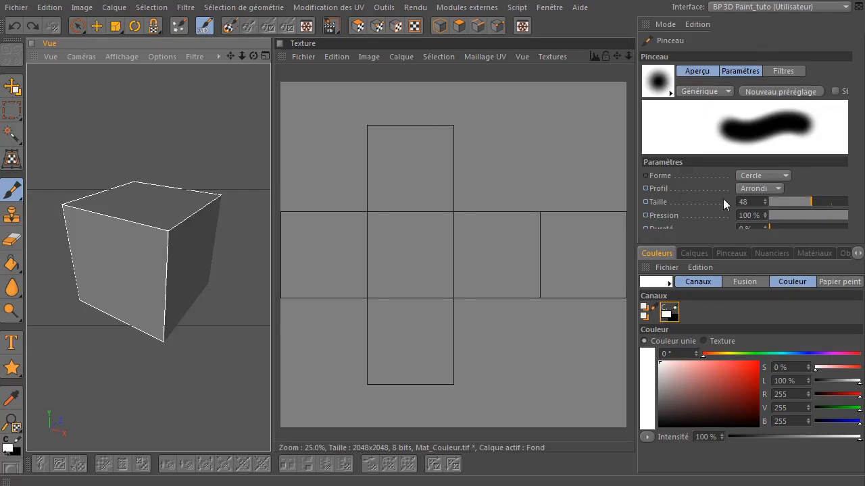
# Review the Clonage, Gomme, Déplacer le calque, Rectangle de sélection and Baguette magique tool options, and return to the Pinceau.
pyautogui.click(9, 219)
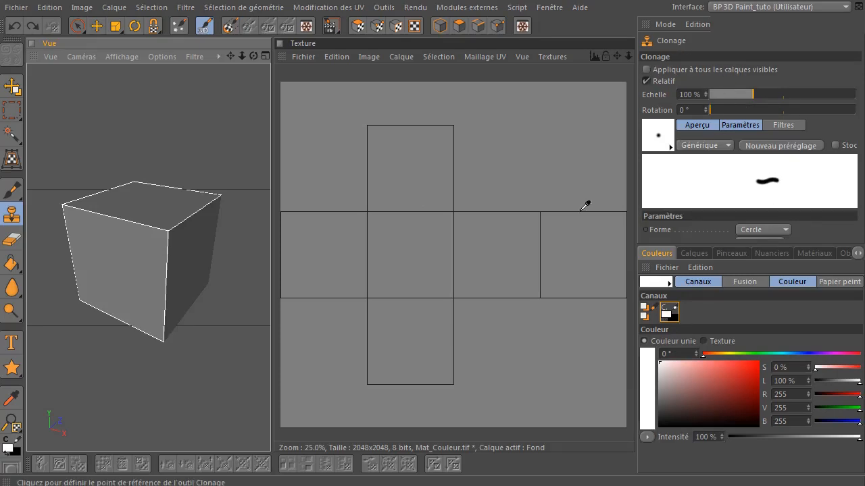
pyautogui.click(12, 240)
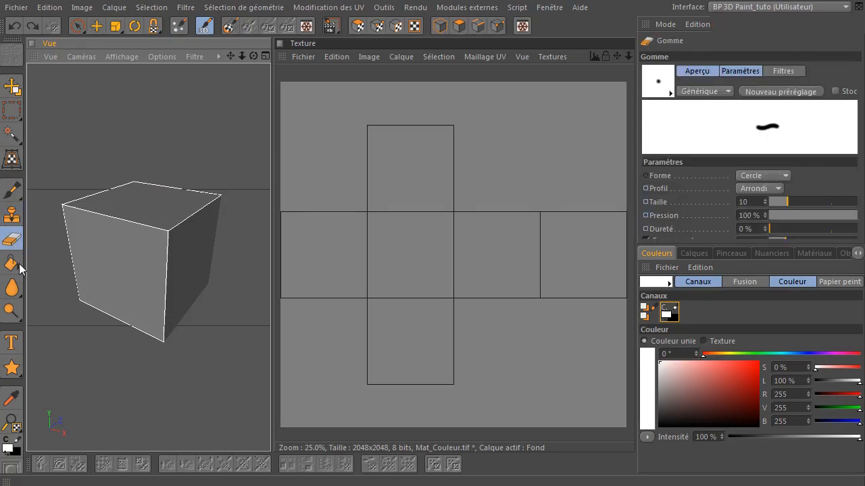
pyautogui.click(12, 88)
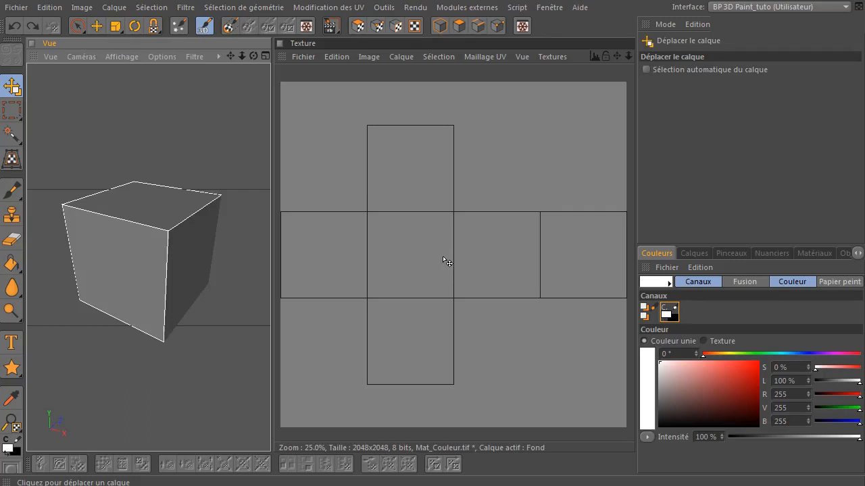
pyautogui.click(10, 111)
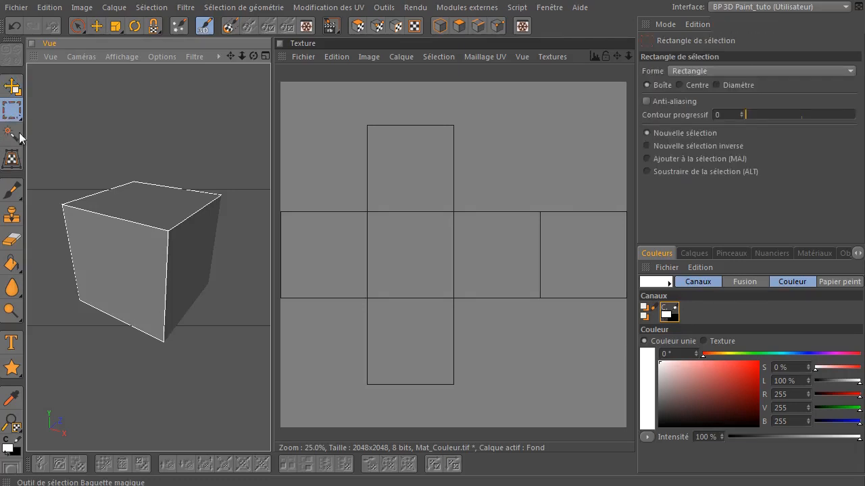
pyautogui.click(17, 139)
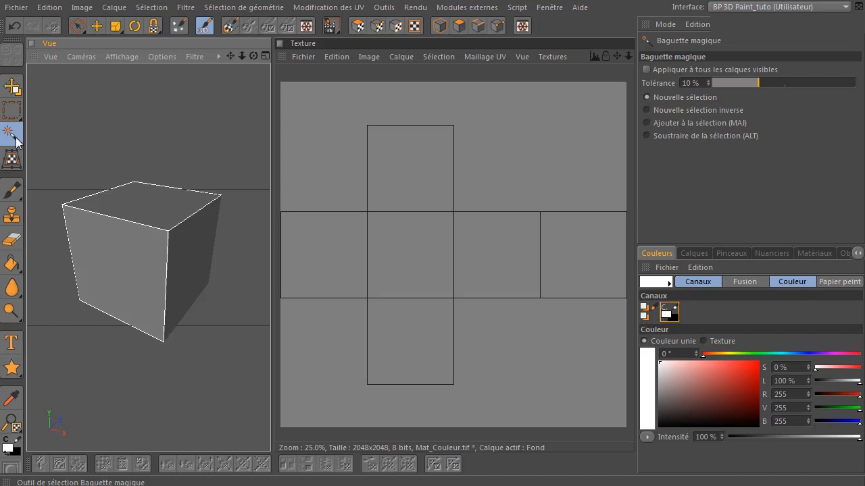
pyautogui.click(11, 114)
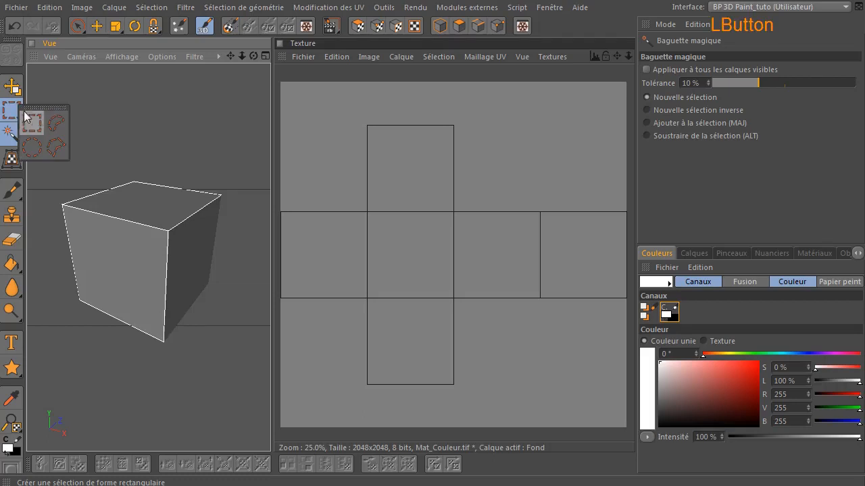
pyautogui.click(7, 138)
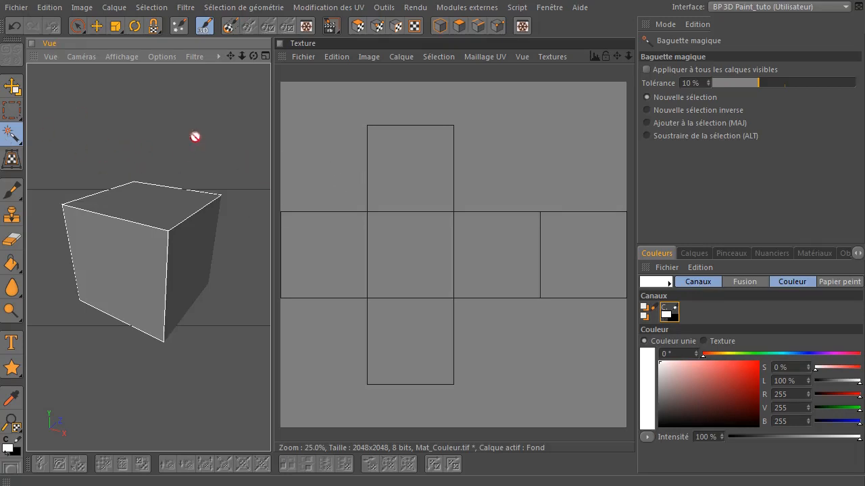
pyautogui.click(739, 203)
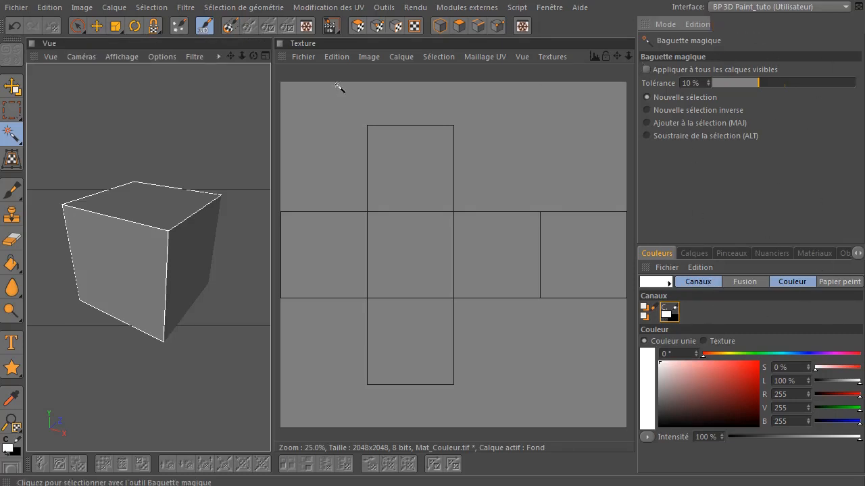
pyautogui.click(12, 190)
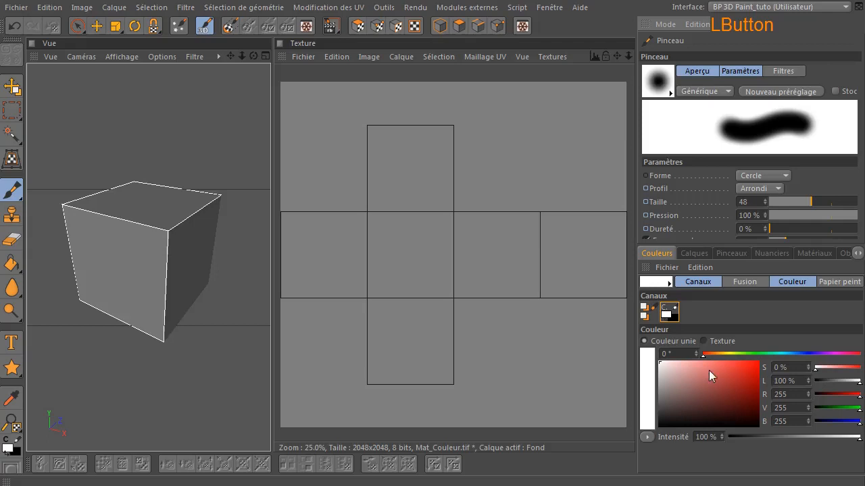
# Show the texture's layers, examine the Fond layer's blend modes, and try its opacity at 0 % before restoring 100 %.
pyautogui.click(692, 254)
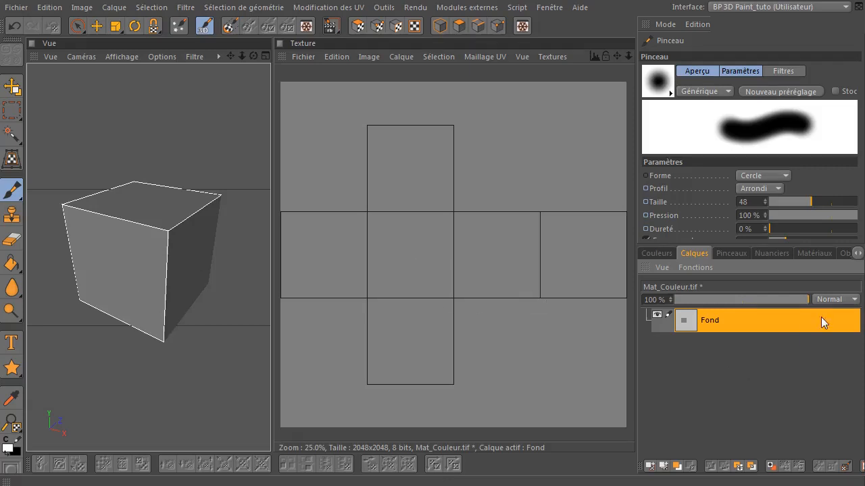
pyautogui.click(837, 299)
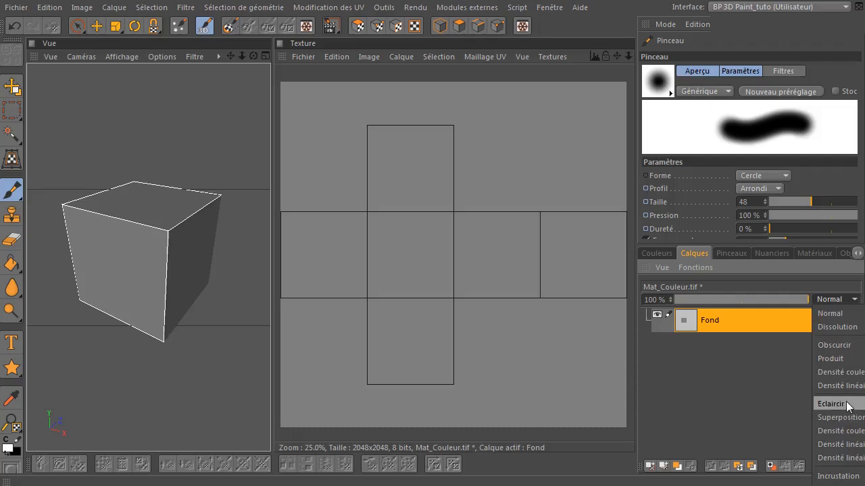
pyautogui.click(706, 387)
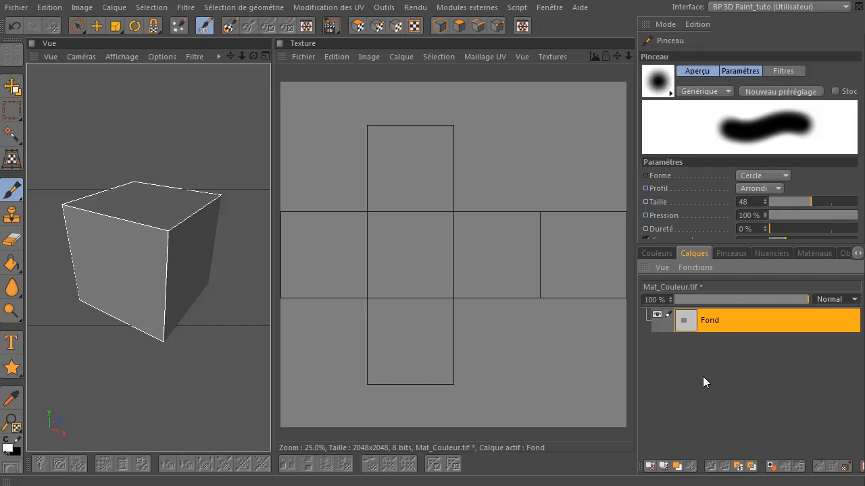
pyautogui.moveTo(792, 299); pyautogui.dragTo(674, 300)
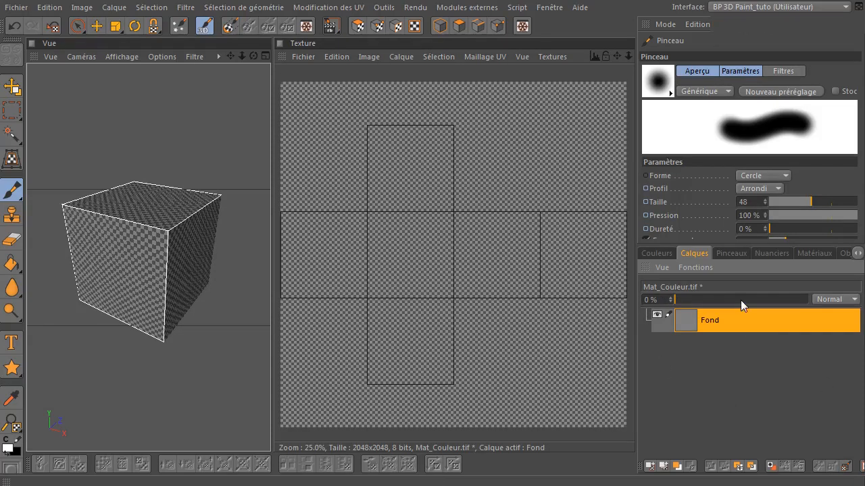
pyautogui.moveTo(742, 299); pyautogui.dragTo(811, 300)
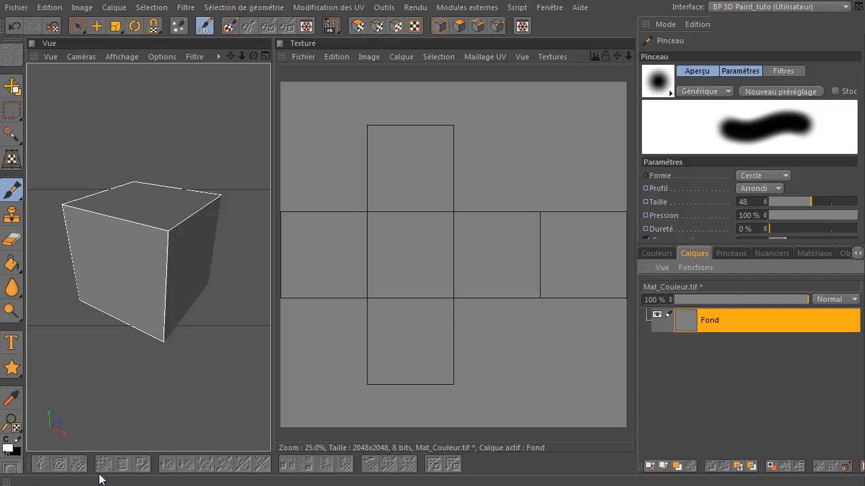
# Create a UV mesh layer above the Fond layer.
pyautogui.moveTo(89, 485); pyautogui.dragTo(86, 484)
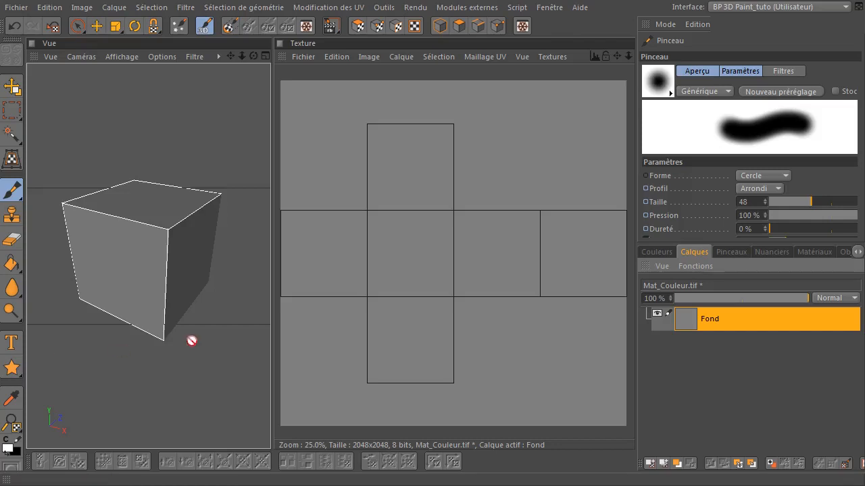
pyautogui.click(847, 466)
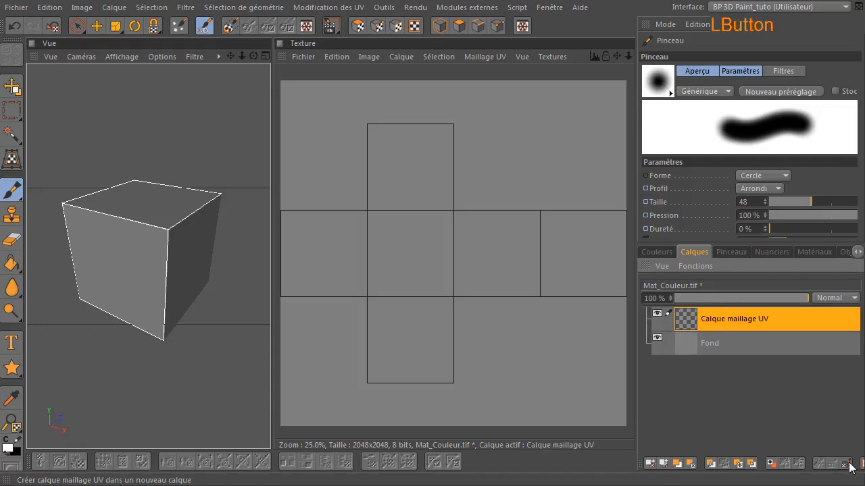
# Hide the Calque maillage UV and Fond layers, and turn off the UV mesh display in the Texture view.
pyautogui.click(656, 313)
pyautogui.click(657, 313)
pyautogui.click(658, 337)
pyautogui.click(656, 312)
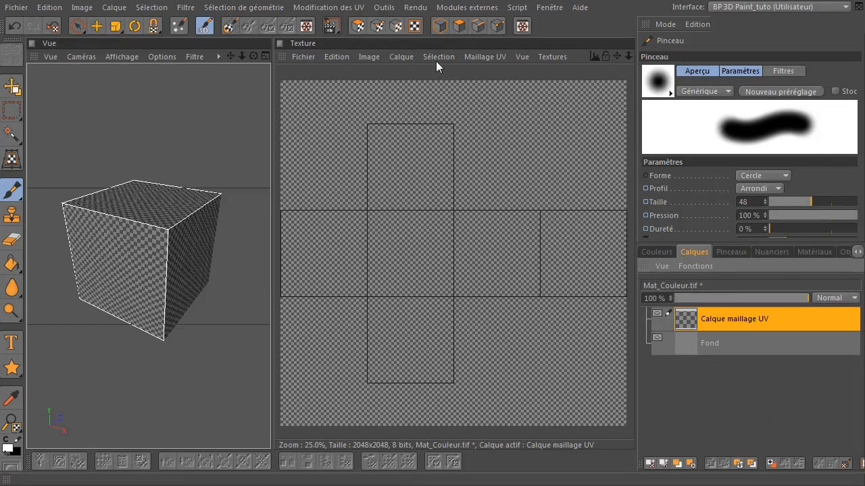
pyautogui.click(482, 57)
pyautogui.click(488, 78)
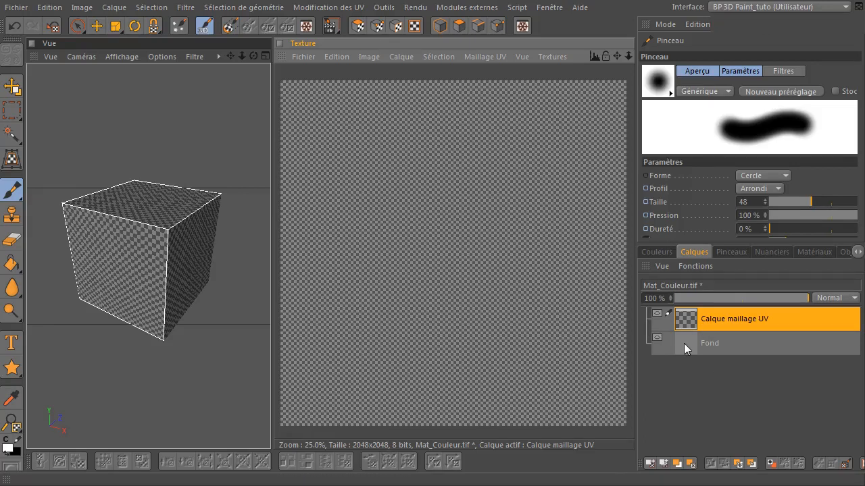
# Toggle the Calque maillage UV layer's visibility on and off, and turn on the UV mesh display in the Texture view.
pyautogui.click(658, 315)
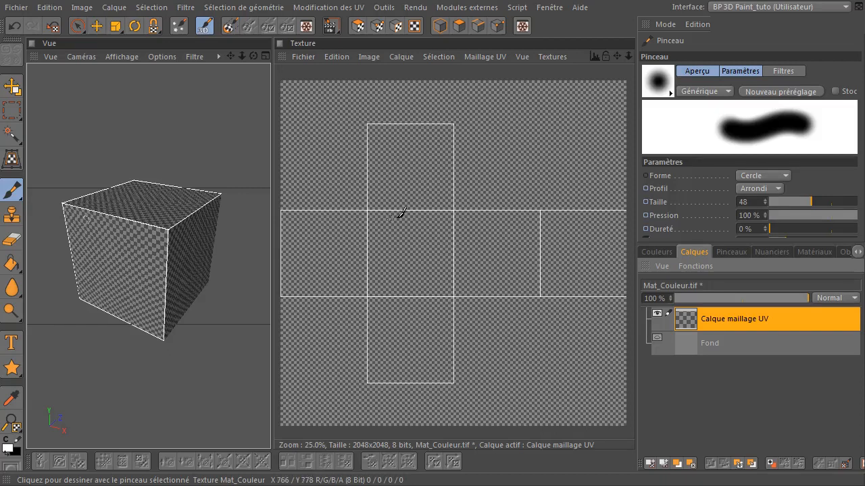
pyautogui.click(658, 315)
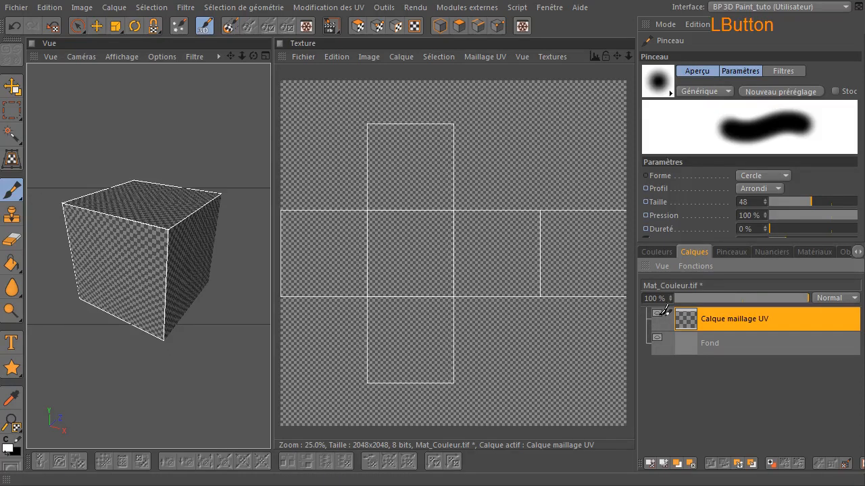
pyautogui.click(471, 56)
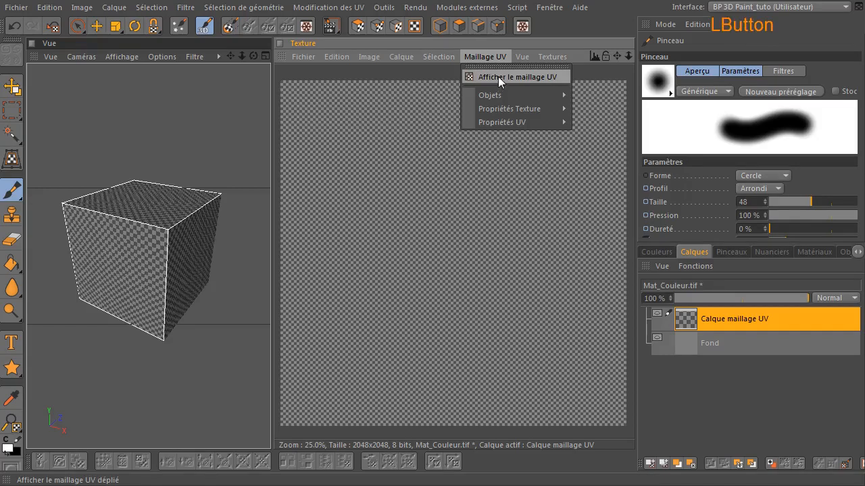
pyautogui.click(498, 76)
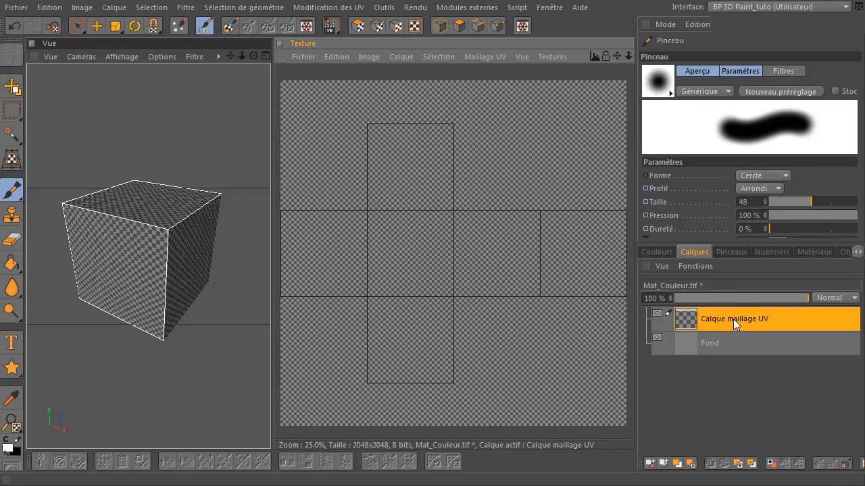
# Show and select the Fond layer, toggling the Calque maillage UV layer's visibility and leaving it hidden.
pyautogui.click(707, 342)
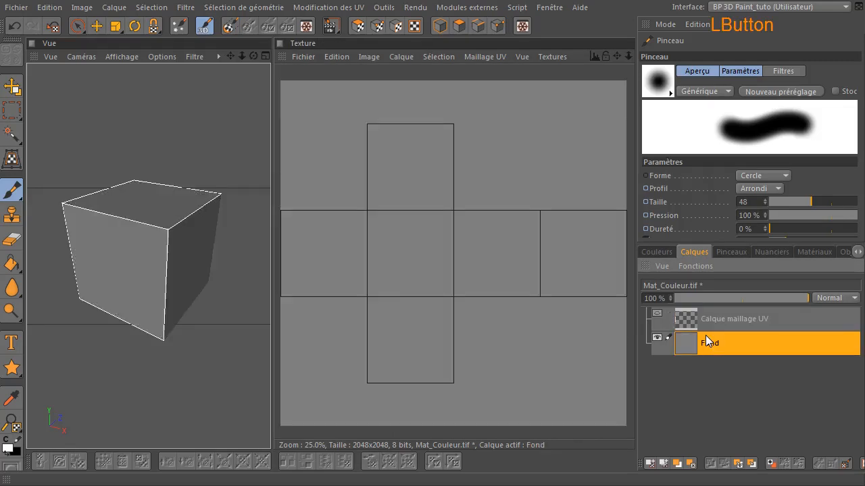
pyautogui.click(657, 314)
pyautogui.click(656, 314)
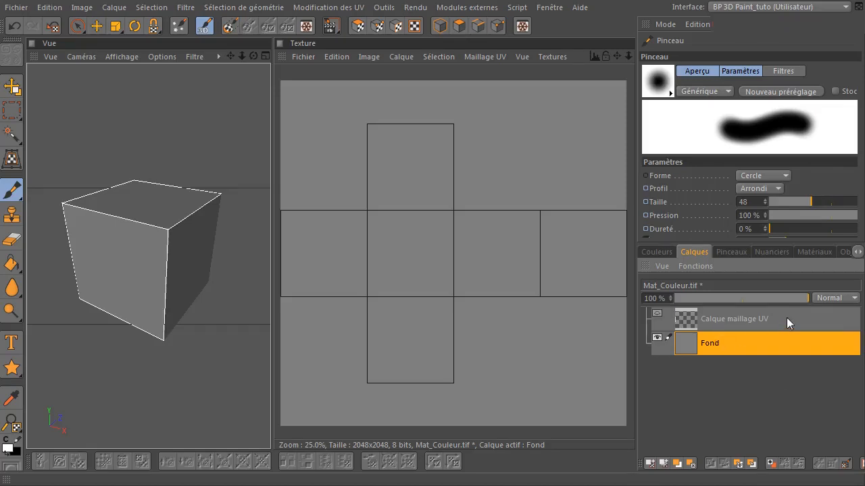
pyautogui.click(757, 403)
pyautogui.click(719, 347)
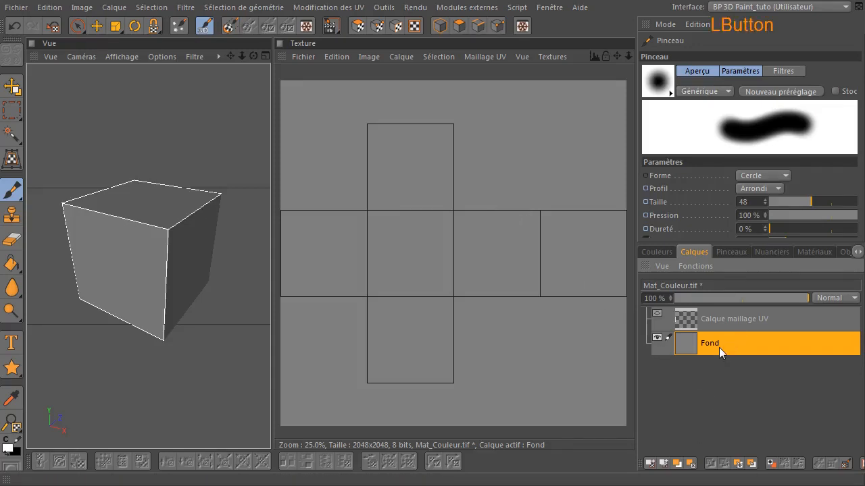
# Add a new layer above the Fond layer and rename it Calque 1.
pyautogui.click(650, 464)
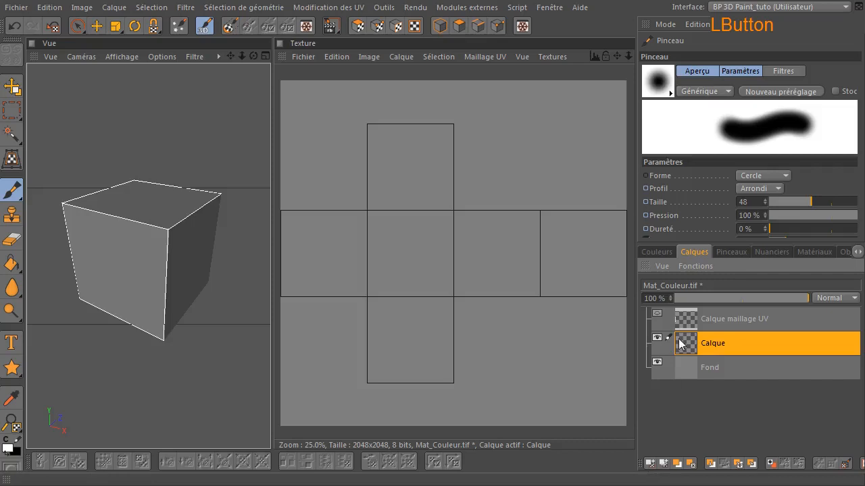
pyautogui.doubleClick(721, 345)
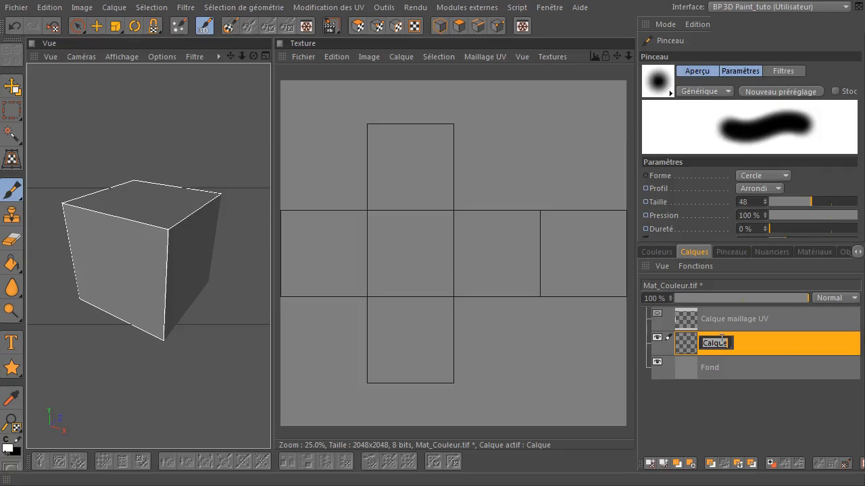
pyautogui.press('End')
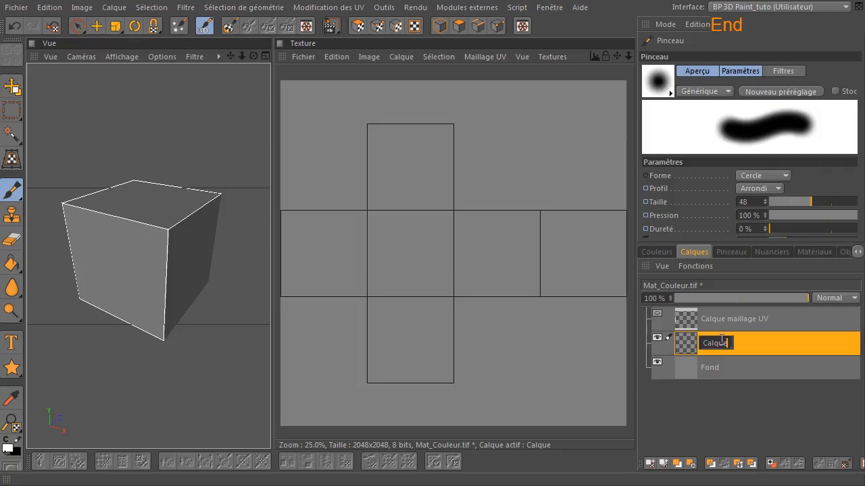
pyautogui.write('1')
pyautogui.press('Return')
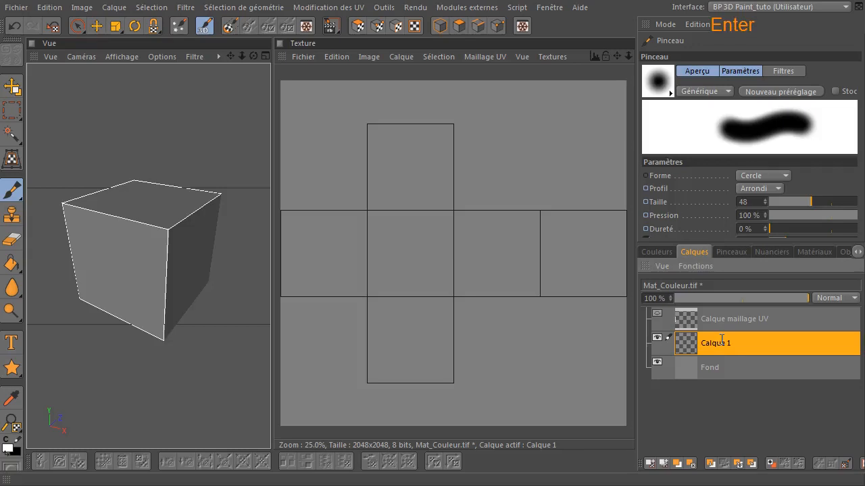
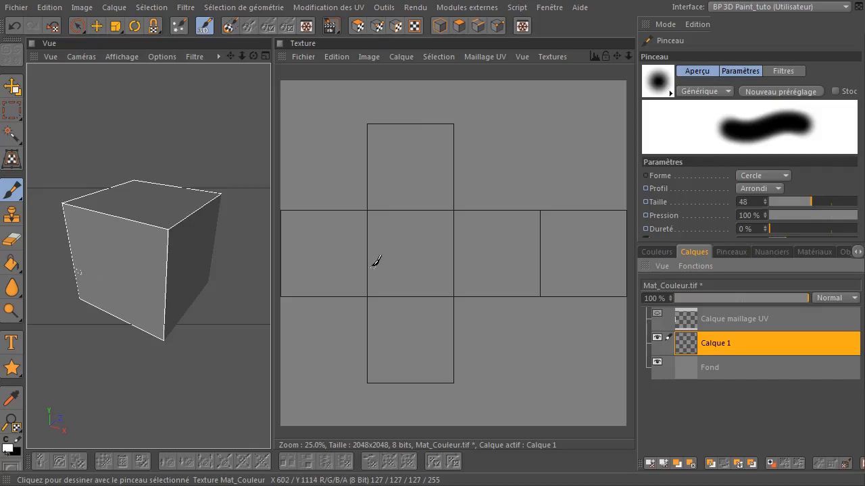
# Paint a white cross on the cube's front face in Calque 1, and shift the layer slightly to center the cross.
pyautogui.moveTo(389, 264)
pyautogui.mouseDown()
pyautogui.moveTo(442, 225)
pyautogui.moveTo(429, 255)
pyautogui.moveTo(436, 263)
pyautogui.mouseUp()
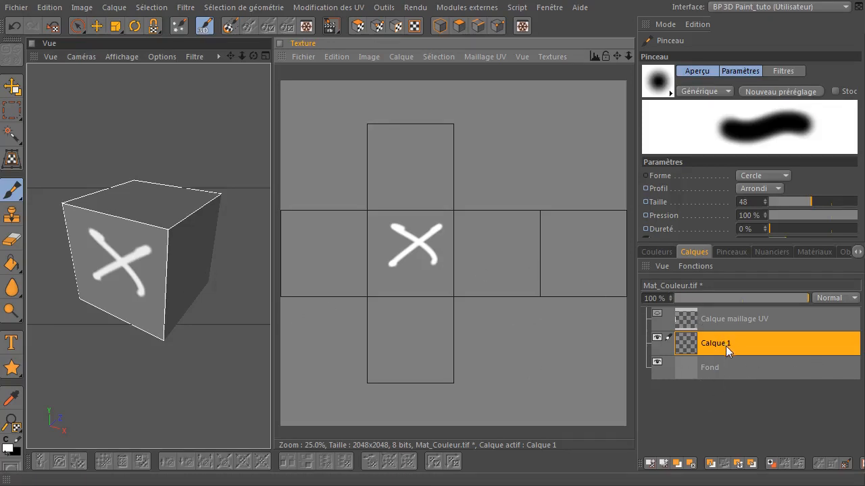
pyautogui.click(13, 87)
pyautogui.moveTo(451, 243)
pyautogui.mouseDown()
pyautogui.moveTo(391, 257)
pyautogui.moveTo(357, 249)
pyautogui.moveTo(343, 266)
pyautogui.moveTo(492, 265)
pyautogui.moveTo(423, 274)
pyautogui.moveTo(426, 263)
pyautogui.mouseUp()
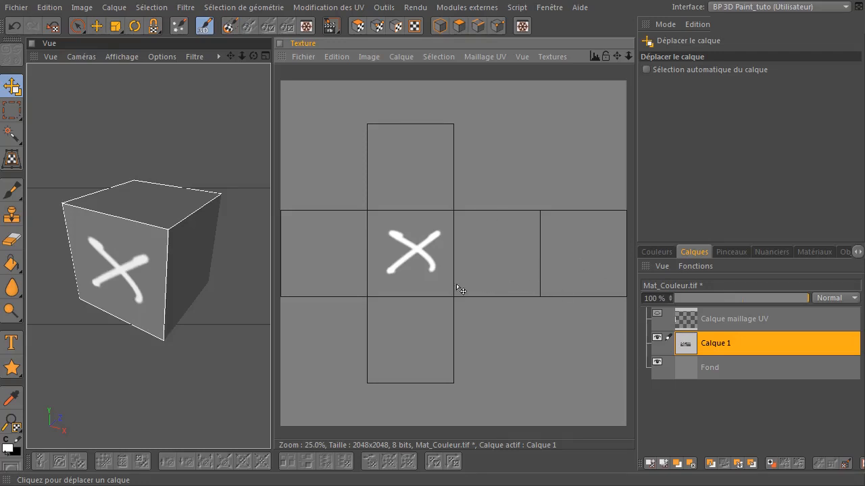
pyautogui.click(51, 432)
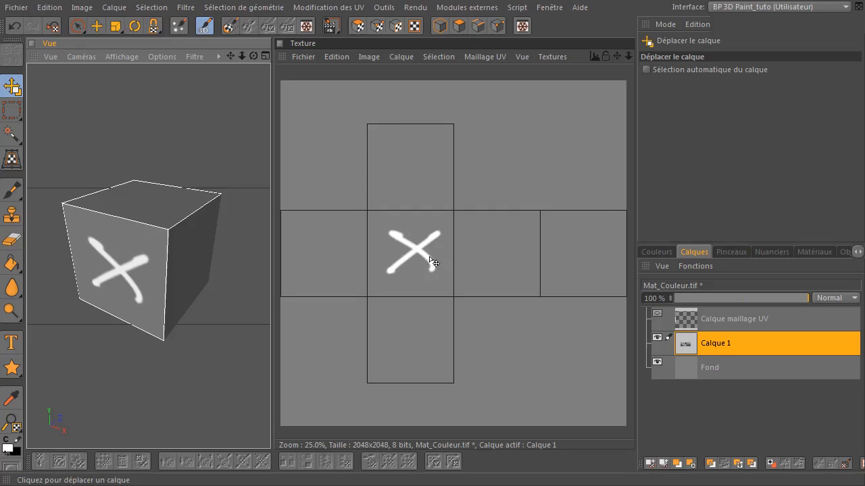
pyautogui.moveTo(419, 256)
pyautogui.mouseDown()
pyautogui.moveTo(392, 257)
pyautogui.moveTo(417, 174)
pyautogui.moveTo(416, 259)
pyautogui.mouseUp()
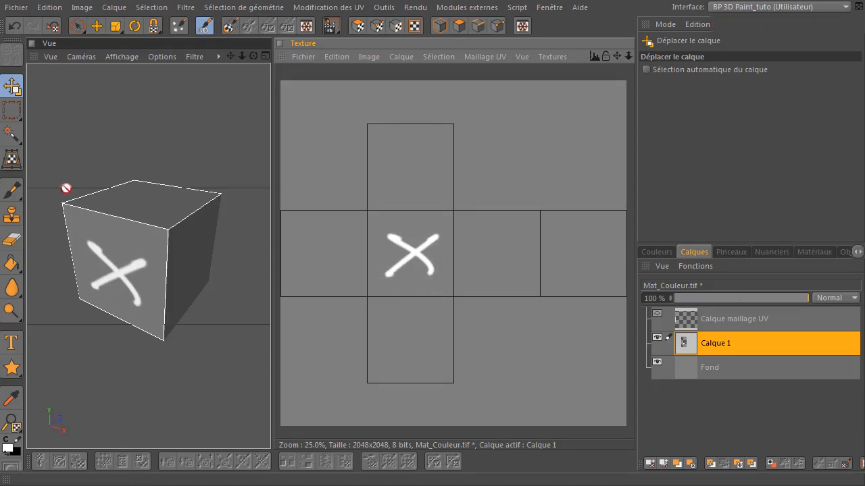
# Paint a circle above the cross, a triangle below it and a square beside it, each on its own UV face.
pyautogui.click(11, 191)
pyautogui.moveTo(414, 147)
pyautogui.mouseDown()
pyautogui.moveTo(396, 150)
pyautogui.moveTo(420, 146)
pyautogui.moveTo(405, 152)
pyautogui.mouseUp()
pyautogui.moveTo(411, 312)
pyautogui.mouseDown()
pyautogui.moveTo(390, 368)
pyautogui.moveTo(424, 361)
pyautogui.moveTo(431, 368)
pyautogui.mouseUp()
pyautogui.moveTo(387, 368); pyautogui.dragTo(439, 369)
pyautogui.moveTo(476, 228)
pyautogui.mouseDown()
pyautogui.moveTo(474, 251)
pyautogui.moveTo(533, 225)
pyautogui.moveTo(526, 252)
pyautogui.moveTo(493, 275)
pyautogui.mouseUp()
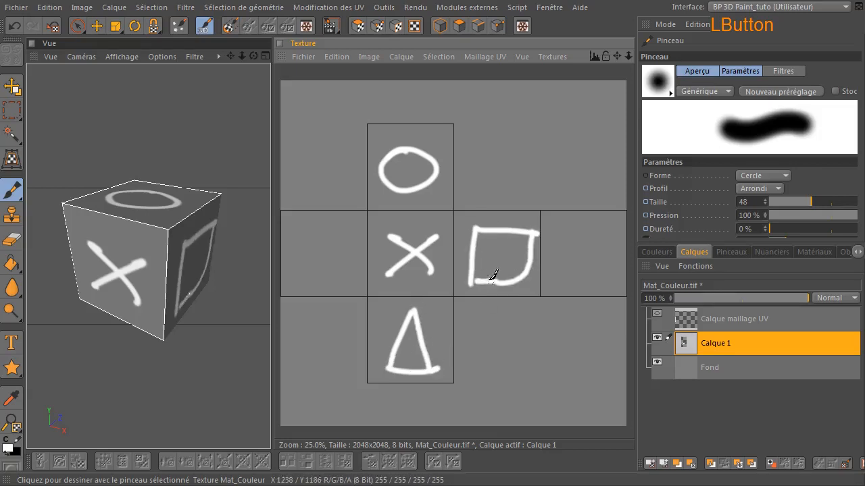
# Move Calque 1 diagonally off its UV faces, and bring it back so the four shapes sit on their faces.
pyautogui.click(12, 86)
pyautogui.moveTo(430, 249)
pyautogui.mouseDown()
pyautogui.moveTo(342, 247)
pyautogui.moveTo(427, 256)
pyautogui.moveTo(419, 254)
pyautogui.mouseUp()
pyautogui.moveTo(512, 245); pyautogui.dragTo(571, 218)
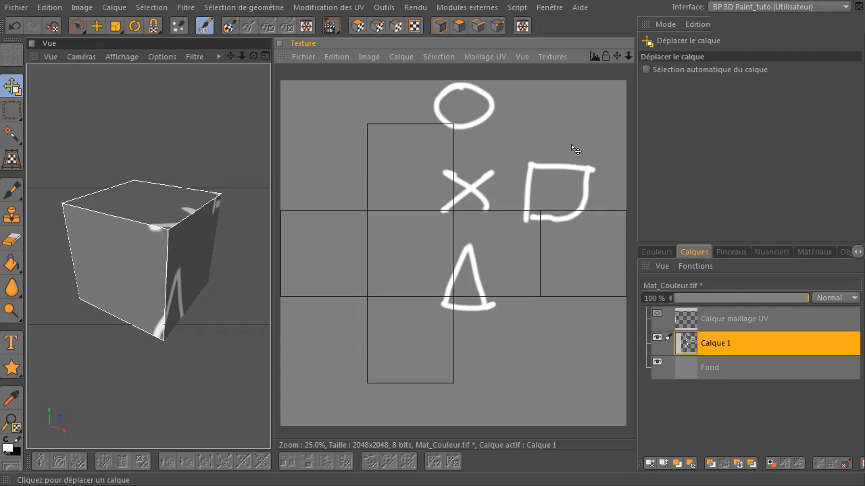
pyautogui.moveTo(557, 176); pyautogui.dragTo(495, 235)
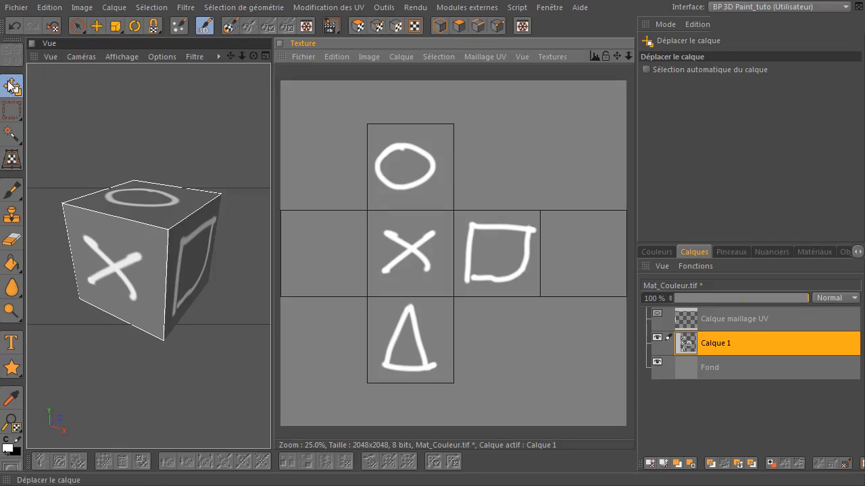
# Try a rectangular selection around the circle and cross, and replace it with a smaller one overlapping the circle, cross and square.
pyautogui.click(12, 112)
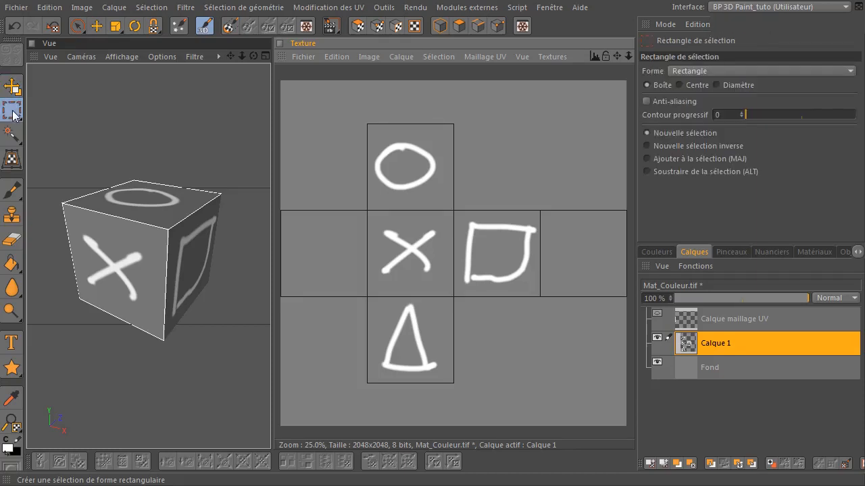
pyautogui.moveTo(301, 117); pyautogui.dragTo(446, 281)
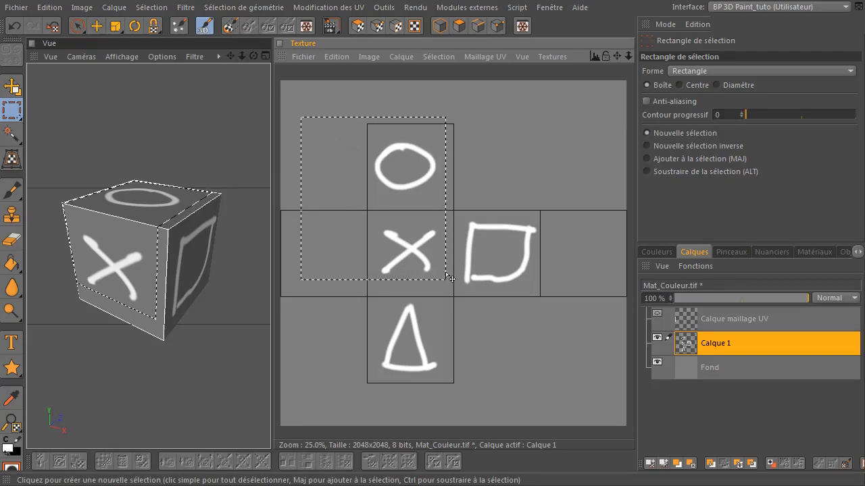
pyautogui.click(488, 158)
pyautogui.moveTo(487, 158); pyautogui.dragTo(407, 252)
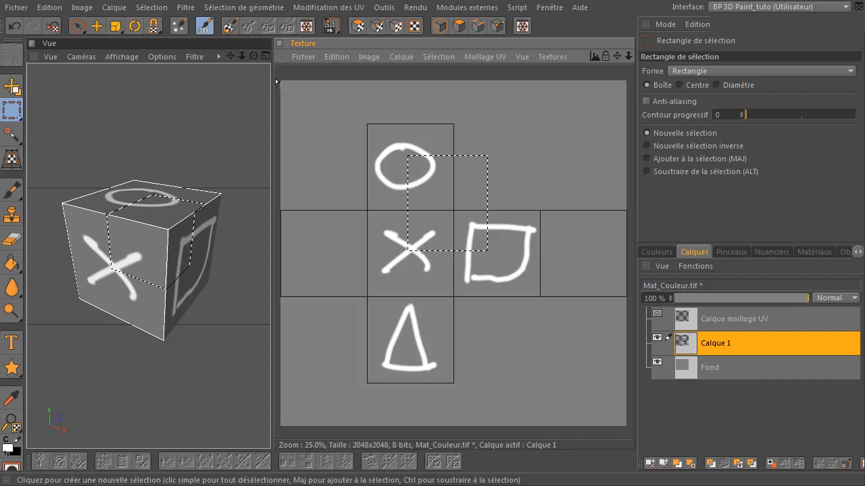
# Apply the Bruit filter at 32.4 % to the selected area of Calque 1, and undo it.
pyautogui.click(186, 8)
pyautogui.moveTo(212, 65)
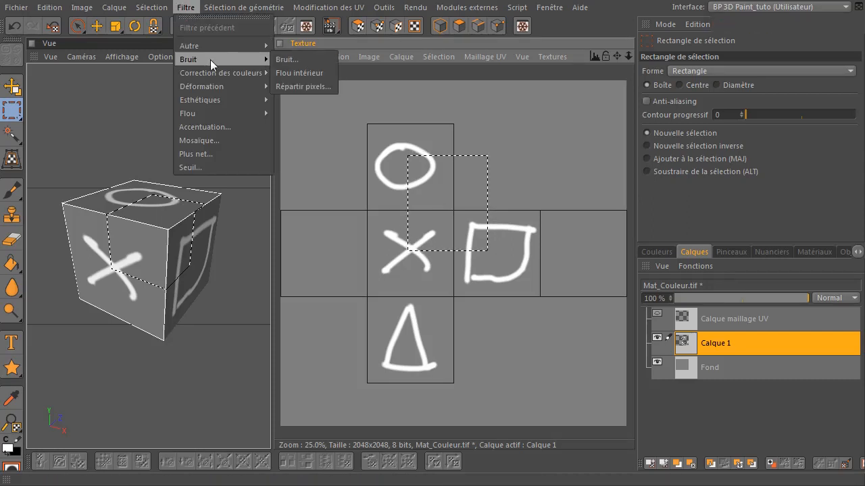
pyautogui.click(297, 59)
pyautogui.moveTo(318, 1); pyautogui.dragTo(337, 119)
pyautogui.moveTo(320, 290); pyautogui.dragTo(369, 288)
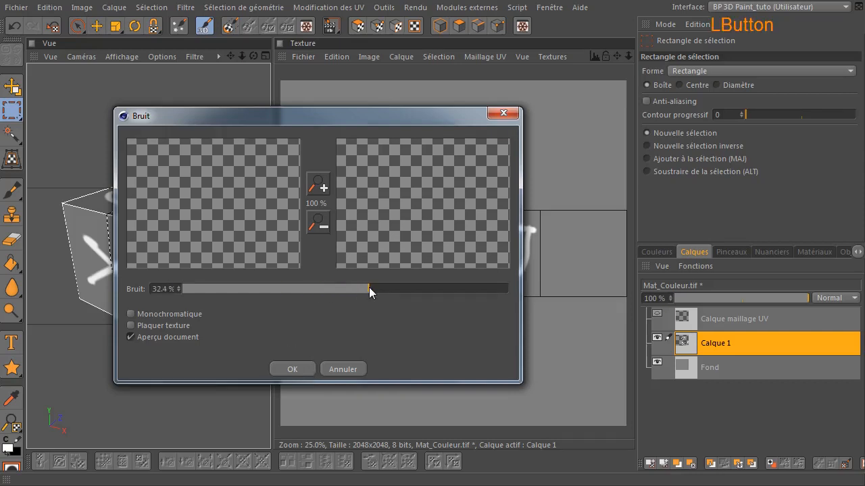
pyautogui.click(295, 372)
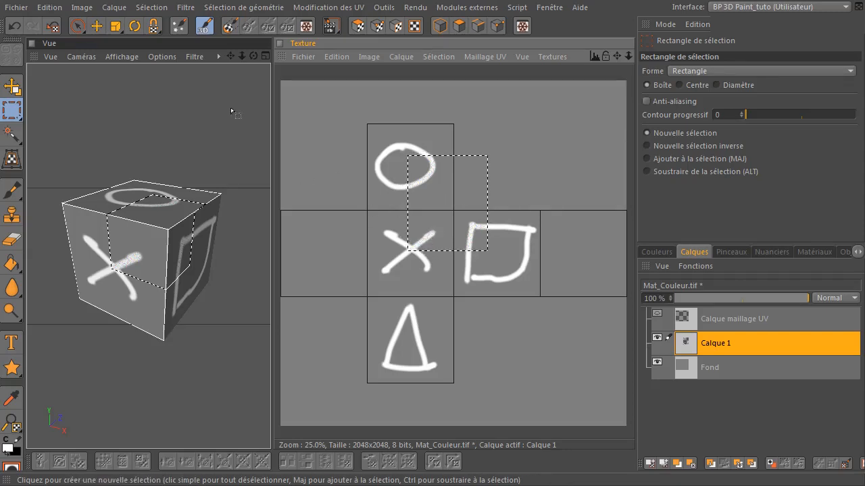
pyautogui.click(13, 27)
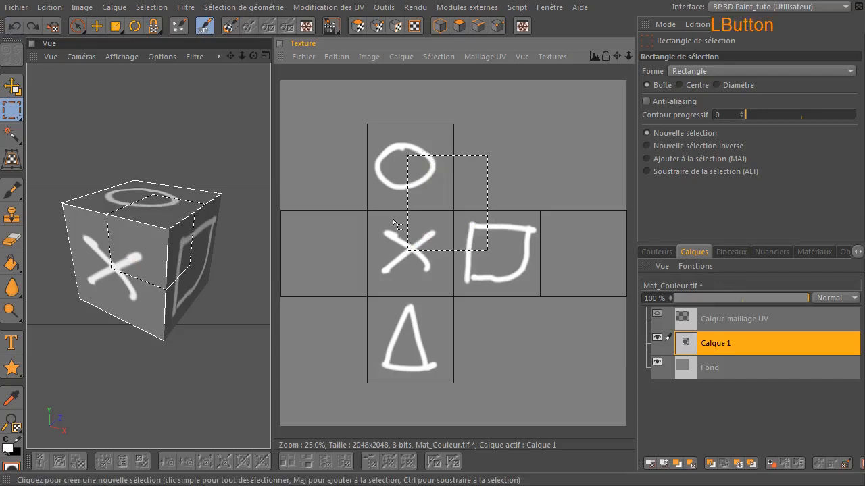
# Apply a Flou gaussien filter to the selected area of Calque 1, and undo it.
pyautogui.click(186, 8)
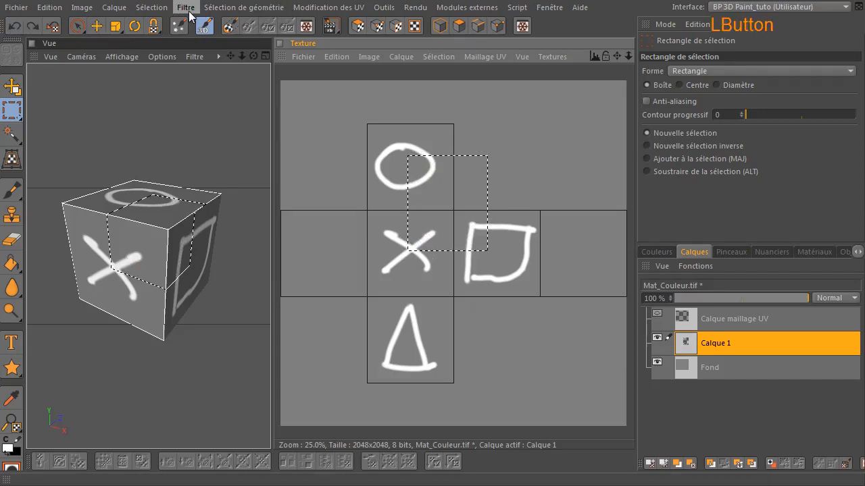
pyautogui.moveTo(208, 113)
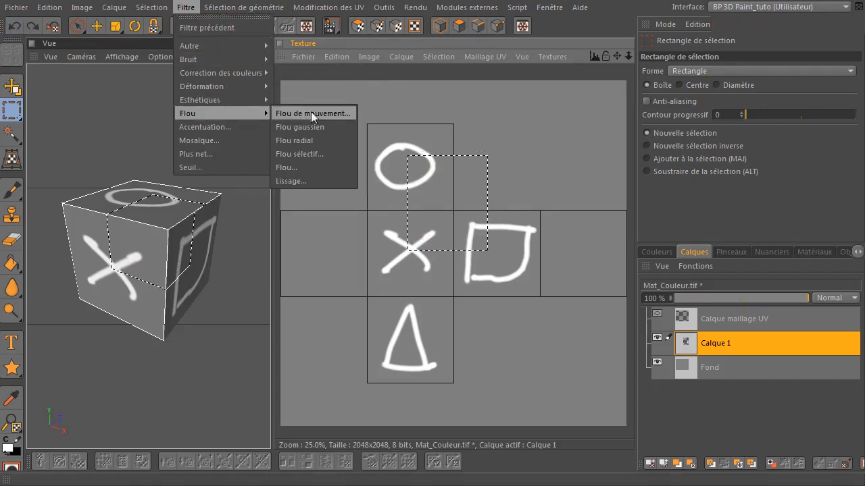
pyautogui.click(311, 125)
pyautogui.moveTo(342, 160); pyautogui.dragTo(413, 175)
pyautogui.click(281, 256)
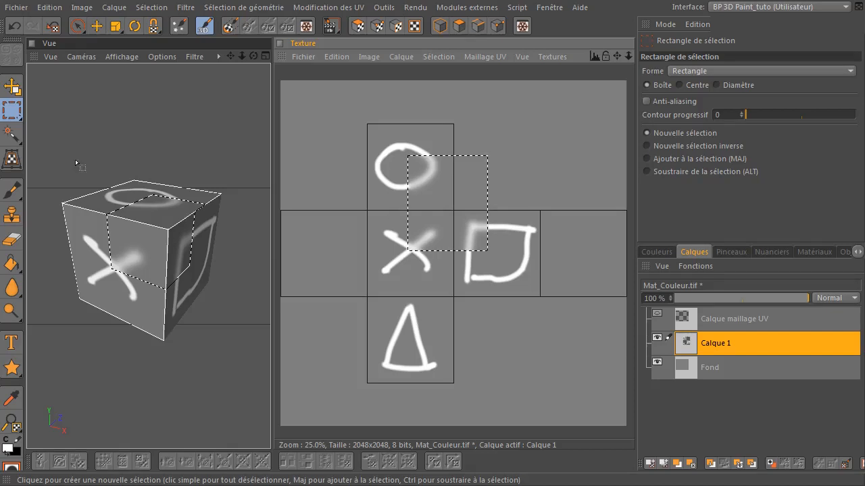
pyautogui.click(17, 29)
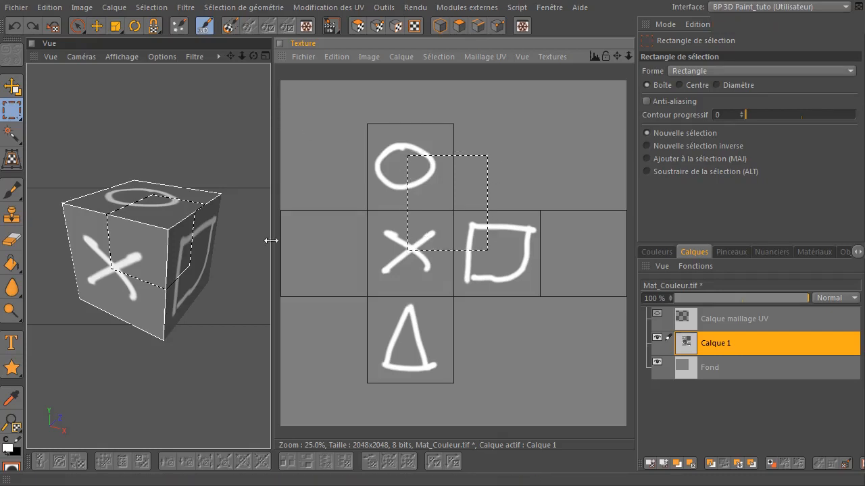
# Set the Pinceau size to 134 and paint across the rectangular selection until it is filled with white.
pyautogui.click(11, 191)
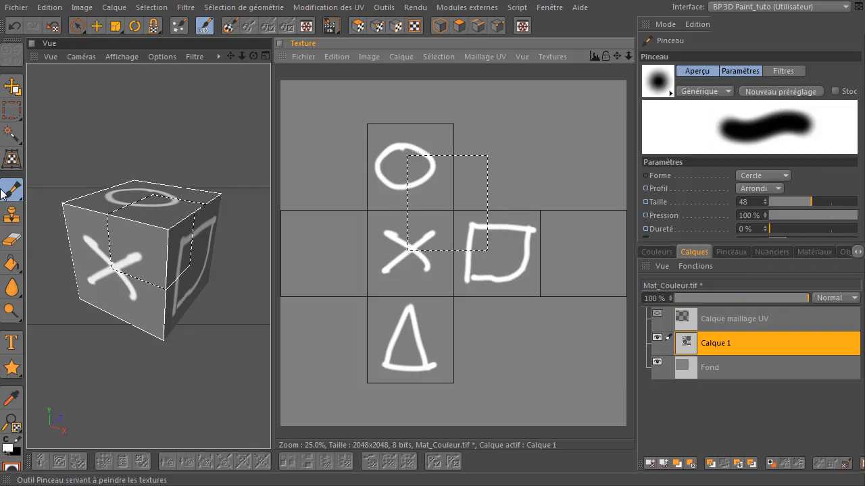
pyautogui.moveTo(319, 167); pyautogui.dragTo(391, 111)
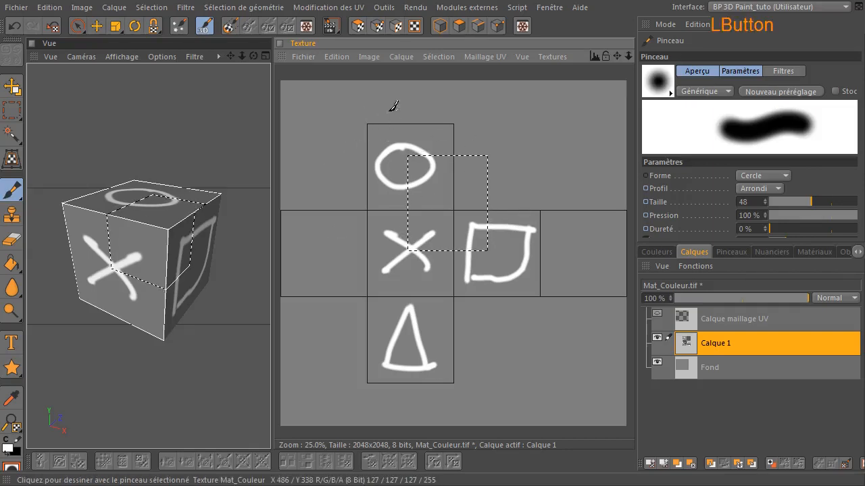
pyautogui.moveTo(842, 201); pyautogui.dragTo(840, 201)
pyautogui.moveTo(344, 129); pyautogui.dragTo(323, 135)
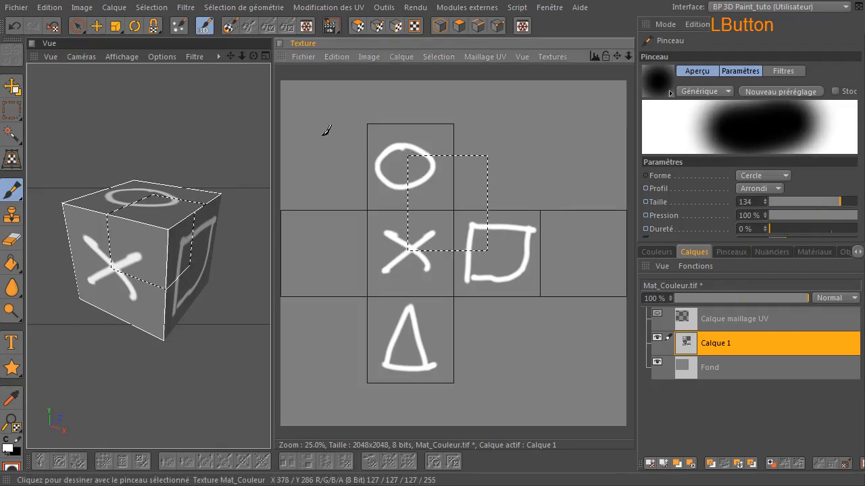
pyautogui.moveTo(394, 127)
pyautogui.mouseDown()
pyautogui.moveTo(480, 135)
pyautogui.moveTo(488, 184)
pyautogui.moveTo(437, 135)
pyautogui.moveTo(436, 154)
pyautogui.mouseUp()
pyautogui.moveTo(384, 202)
pyautogui.mouseDown()
pyautogui.moveTo(432, 217)
pyautogui.moveTo(391, 265)
pyautogui.moveTo(451, 230)
pyautogui.moveTo(468, 248)
pyautogui.moveTo(481, 222)
pyautogui.moveTo(458, 170)
pyautogui.moveTo(466, 167)
pyautogui.moveTo(479, 228)
pyautogui.mouseUp()
pyautogui.moveTo(473, 188); pyautogui.dragTo(473, 243)
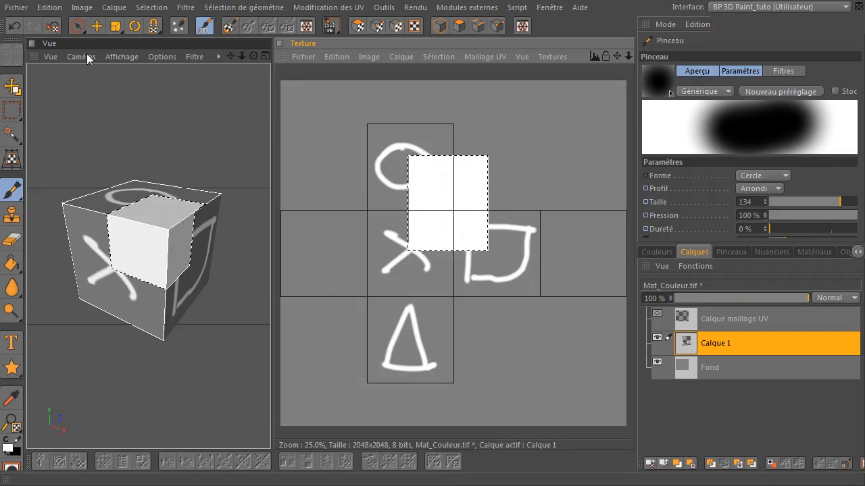
# Deselect everything and draw a rectangular selection in the 3D view spanning the cube's three visible faces.
pyautogui.click(152, 7)
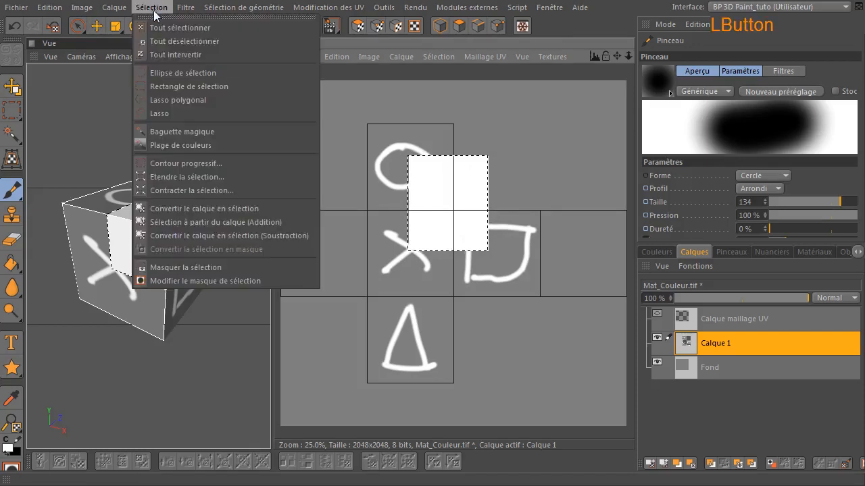
pyautogui.click(183, 41)
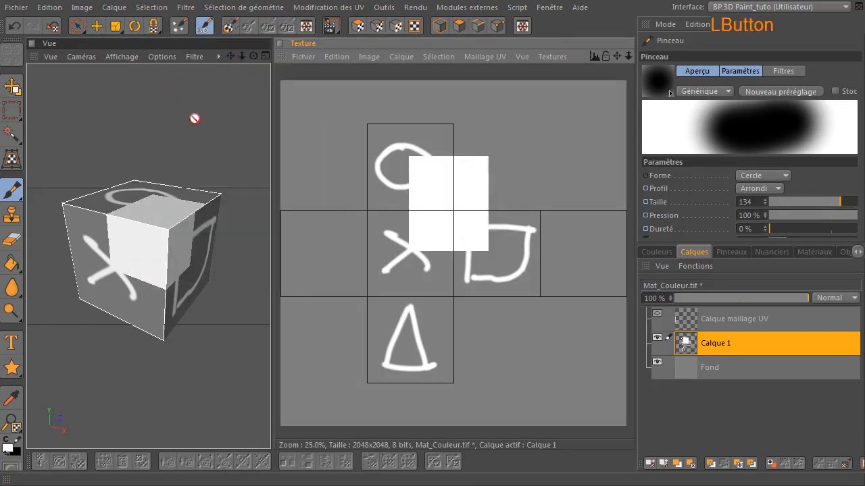
pyautogui.moveTo(253, 55)
pyautogui.mouseDown()
pyautogui.moveTo(262, 99)
pyautogui.moveTo(313, 44)
pyautogui.moveTo(341, 55)
pyautogui.moveTo(307, 34)
pyautogui.mouseUp()
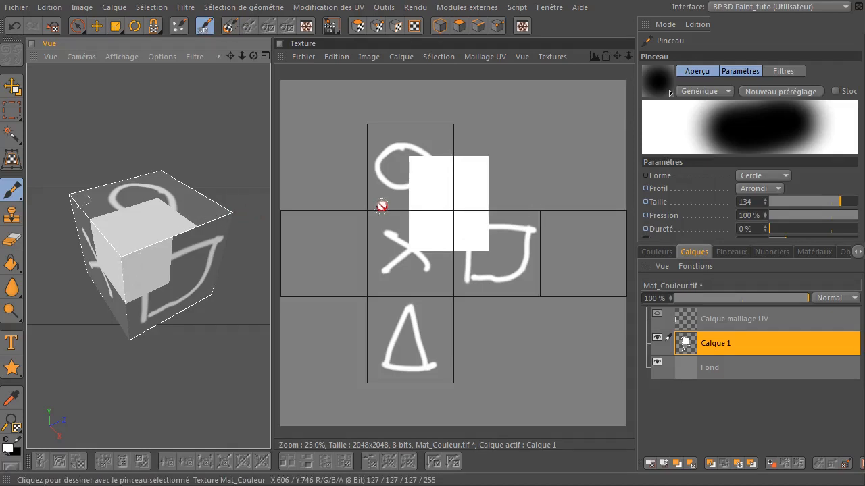
pyautogui.moveTo(255, 56); pyautogui.dragTo(196, 128)
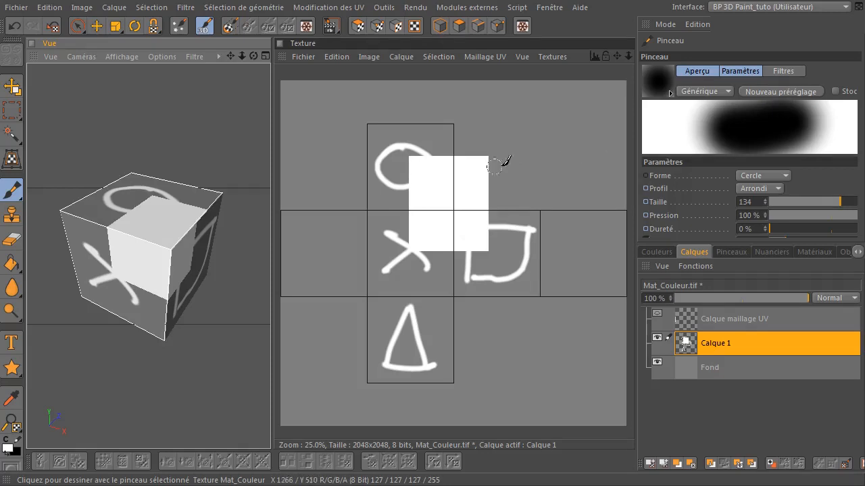
pyautogui.click(12, 109)
pyautogui.moveTo(143, 241); pyautogui.dragTo(216, 281)
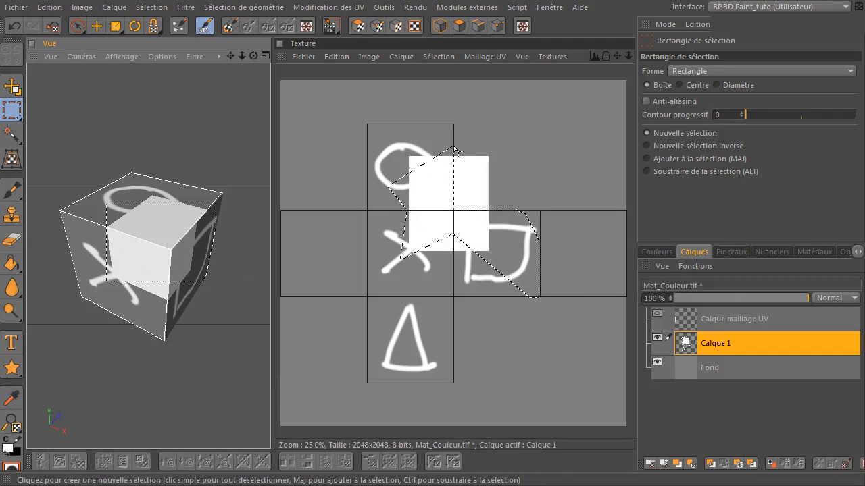
# Paint white with the Pinceau inside the projected selection on the texture, and check the result on the cube.
pyautogui.click(11, 190)
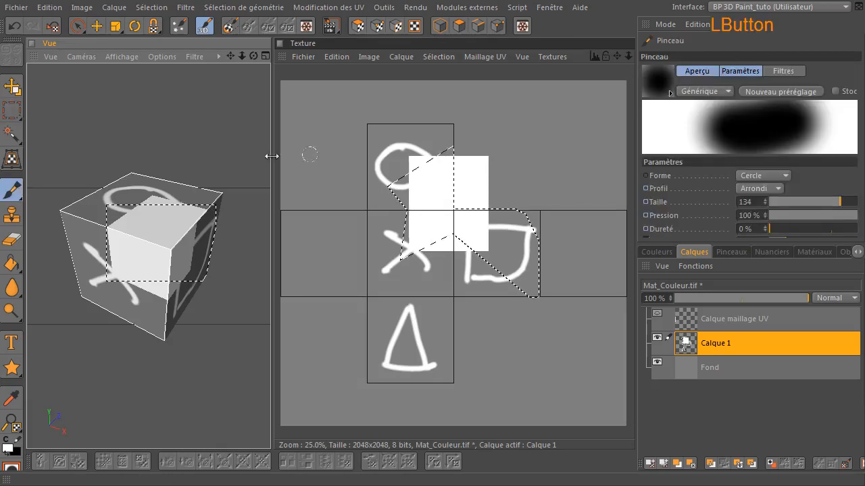
pyautogui.click(452, 146)
pyautogui.moveTo(382, 194); pyautogui.dragTo(443, 181)
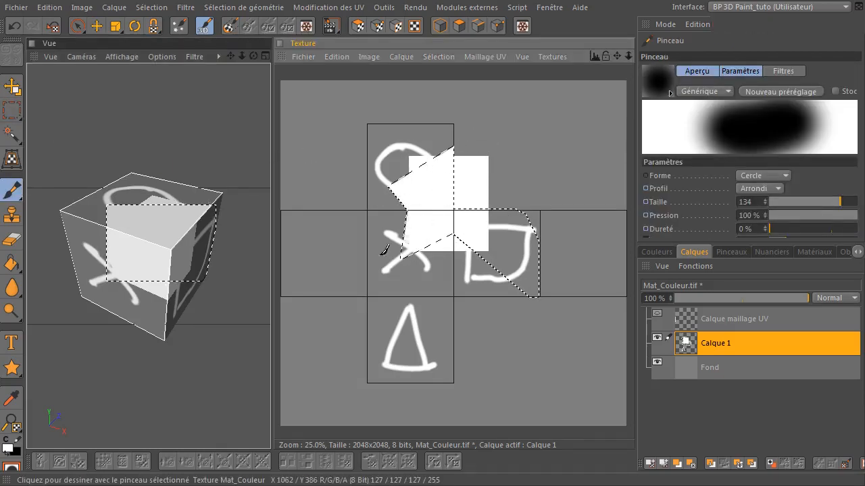
pyautogui.moveTo(454, 220); pyautogui.dragTo(554, 268)
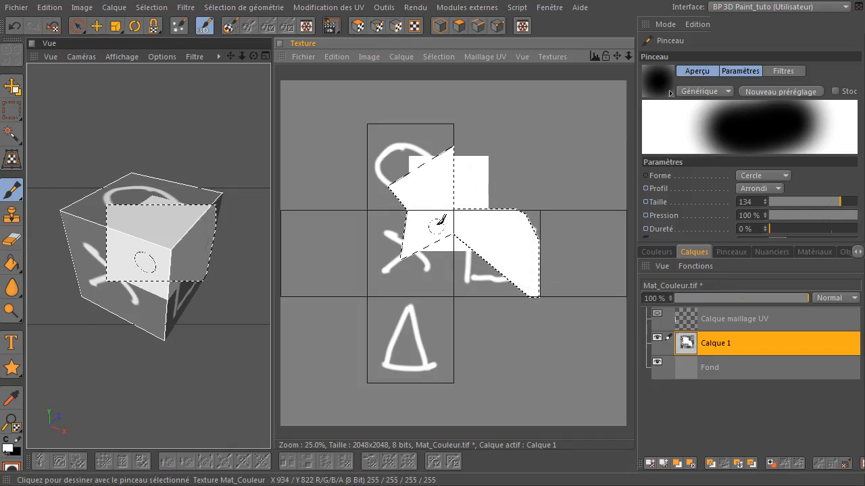
pyautogui.moveTo(254, 56)
pyautogui.mouseDown()
pyautogui.moveTo(234, 89)
pyautogui.moveTo(241, 61)
pyautogui.moveTo(331, 84)
pyautogui.moveTo(379, 117)
pyautogui.moveTo(381, 98)
pyautogui.moveTo(253, 74)
pyautogui.mouseUp()
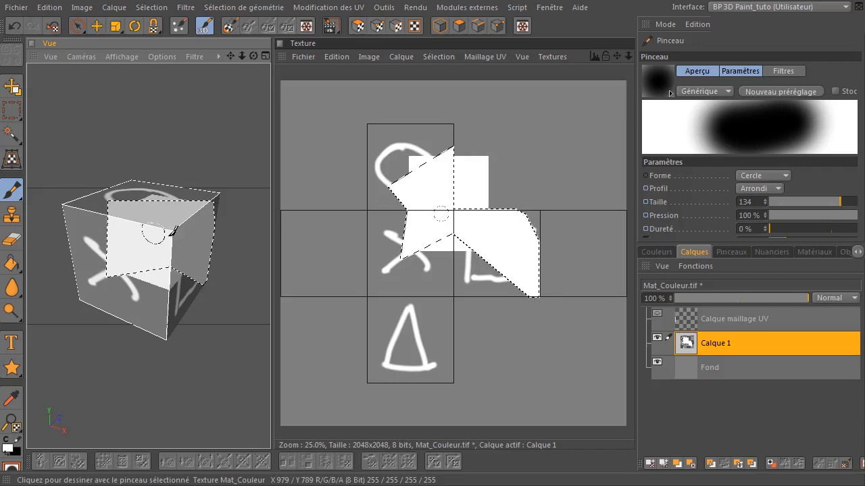
pyautogui.click(253, 57)
pyautogui.moveTo(253, 58); pyautogui.dragTo(310, 33)
# Try a rectangular selection on the cube's upper face and another beside the white area in the texture, and deselect everything.
pyautogui.moveTo(12, 111); pyautogui.dragTo(73, 135)
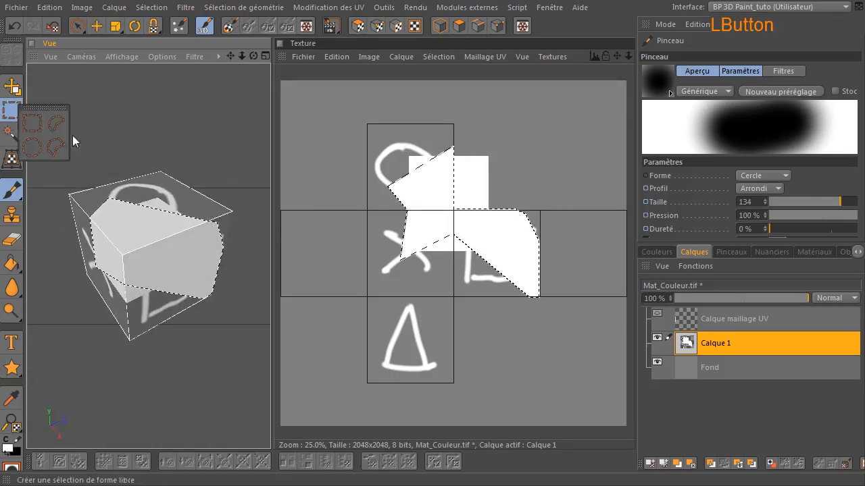
pyautogui.click(12, 111)
pyautogui.moveTo(131, 145); pyautogui.dragTo(193, 204)
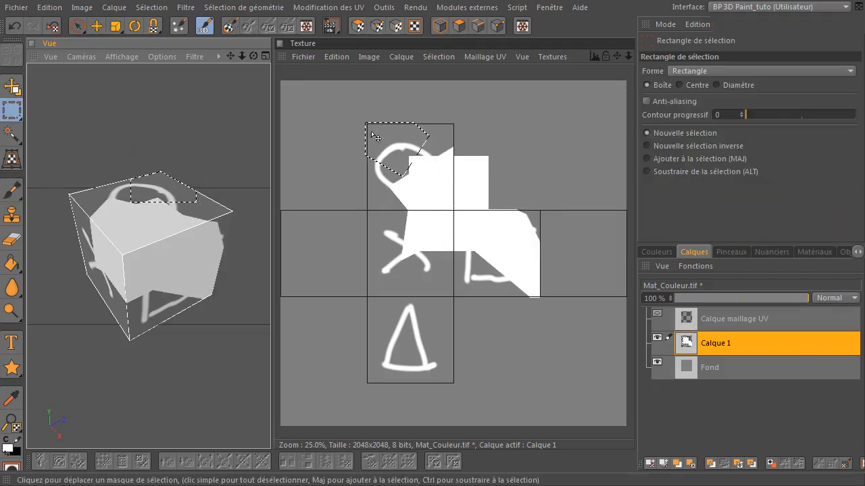
pyautogui.moveTo(487, 119); pyautogui.dragTo(586, 247)
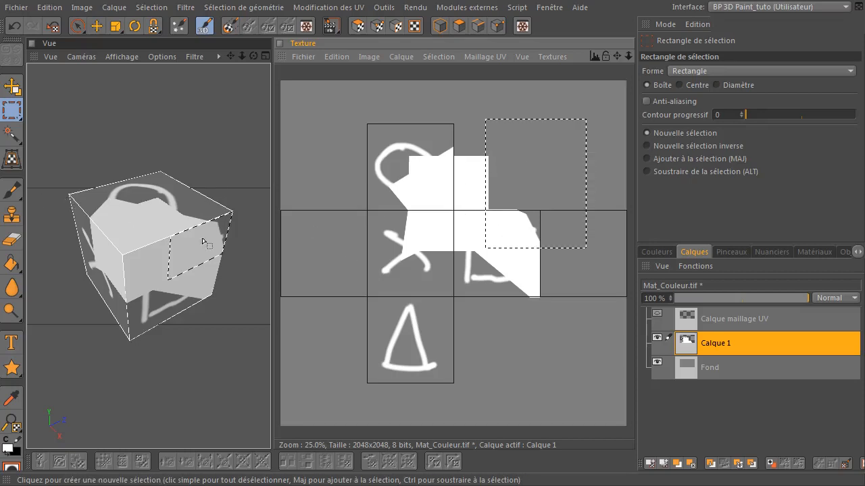
pyautogui.click(113, 8)
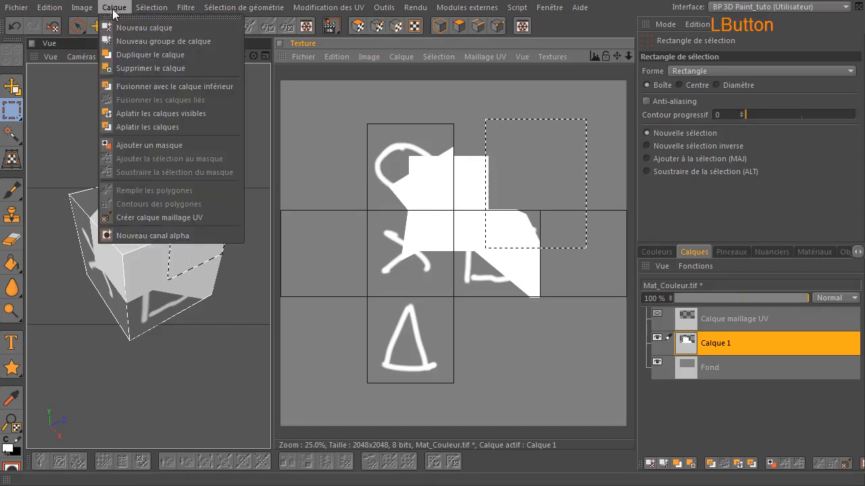
pyautogui.moveTo(58, 14)
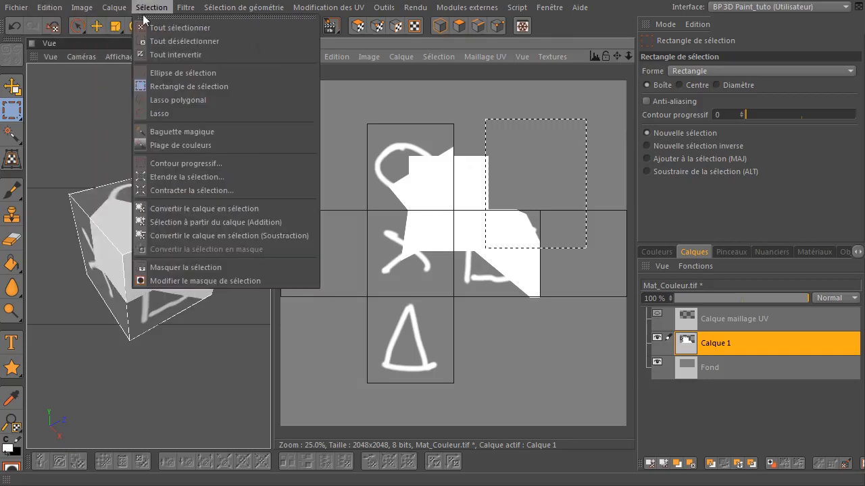
pyautogui.click(155, 36)
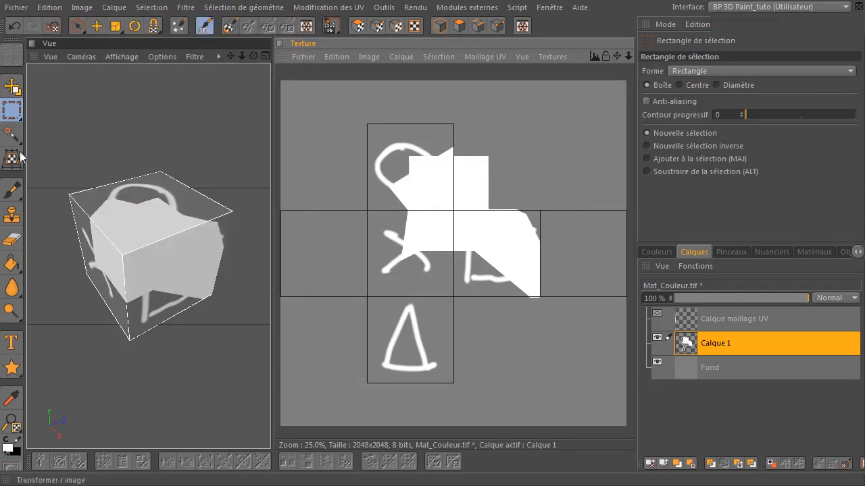
pyautogui.moveTo(253, 57); pyautogui.dragTo(188, 90)
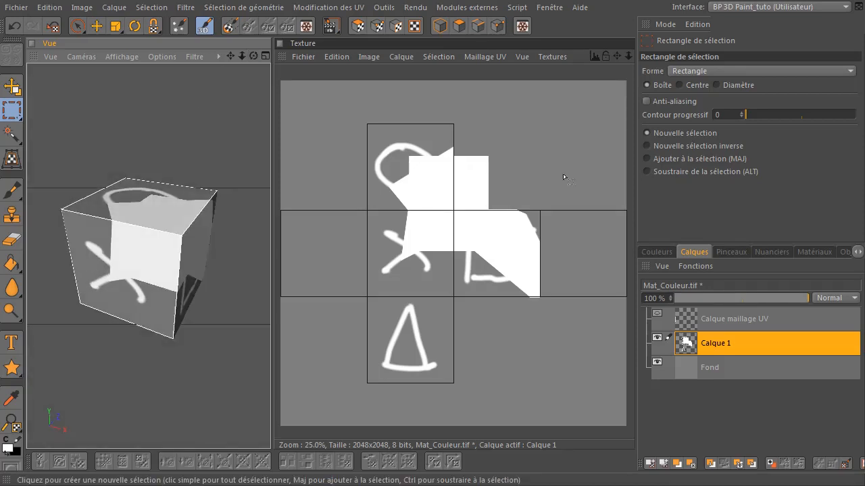
# Draw a freehand Lasso selection around the circle, cross and square in the texture, and shift the selection outline.
pyautogui.click(10, 110)
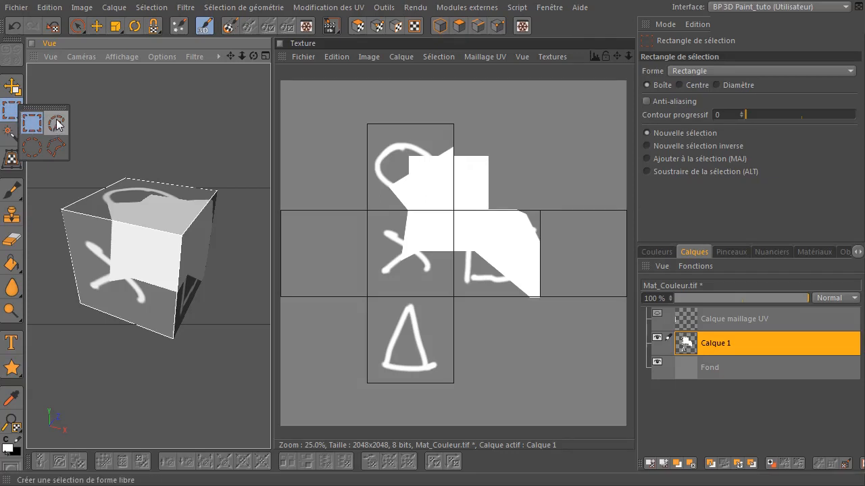
pyautogui.click(58, 124)
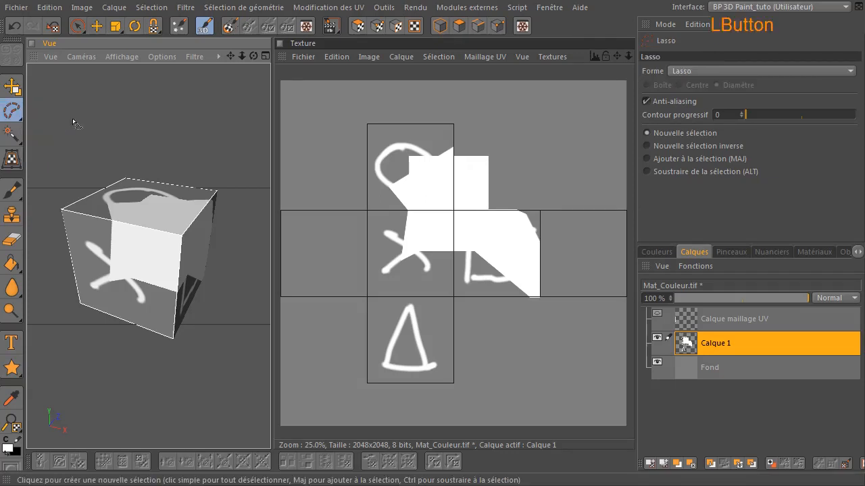
pyautogui.moveTo(498, 147); pyautogui.dragTo(440, 140)
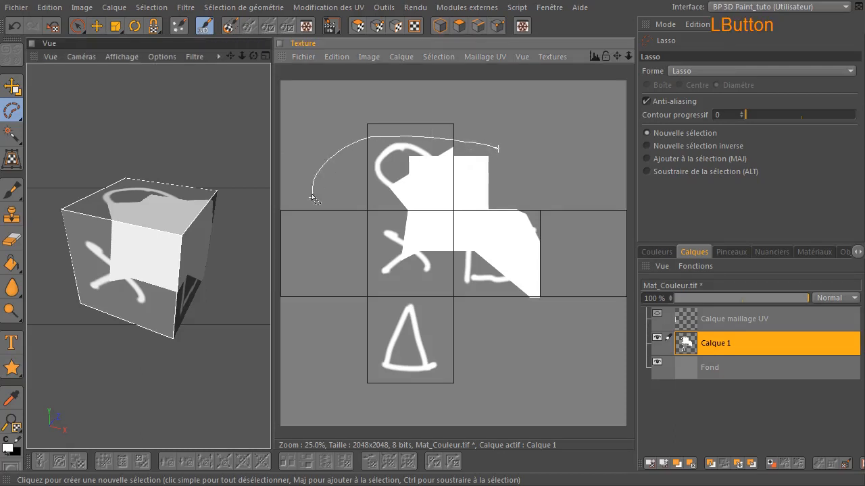
pyautogui.moveTo(313, 198); pyautogui.dragTo(356, 328)
pyautogui.moveTo(507, 165); pyautogui.dragTo(508, 166)
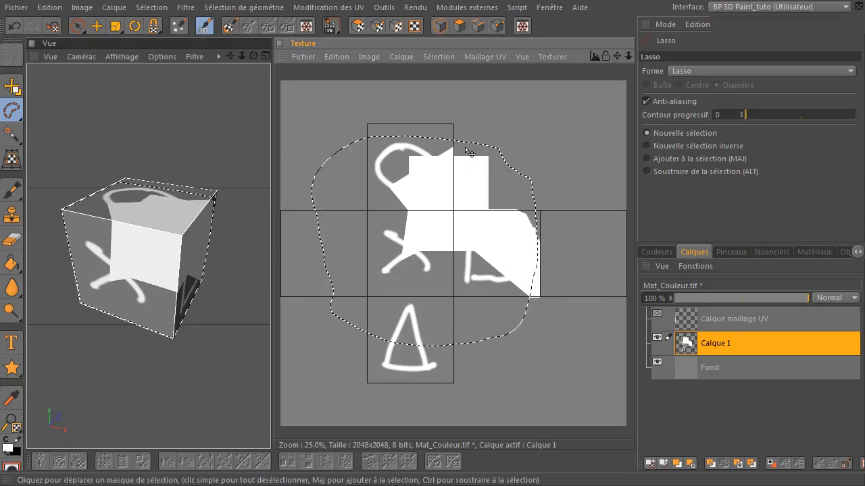
pyautogui.moveTo(377, 216)
pyautogui.mouseDown()
pyautogui.moveTo(381, 246)
pyautogui.moveTo(417, 224)
pyautogui.moveTo(425, 195)
pyautogui.moveTo(372, 179)
pyautogui.moveTo(414, 179)
pyautogui.moveTo(363, 235)
pyautogui.moveTo(352, 269)
pyautogui.moveTo(376, 230)
pyautogui.mouseUp()
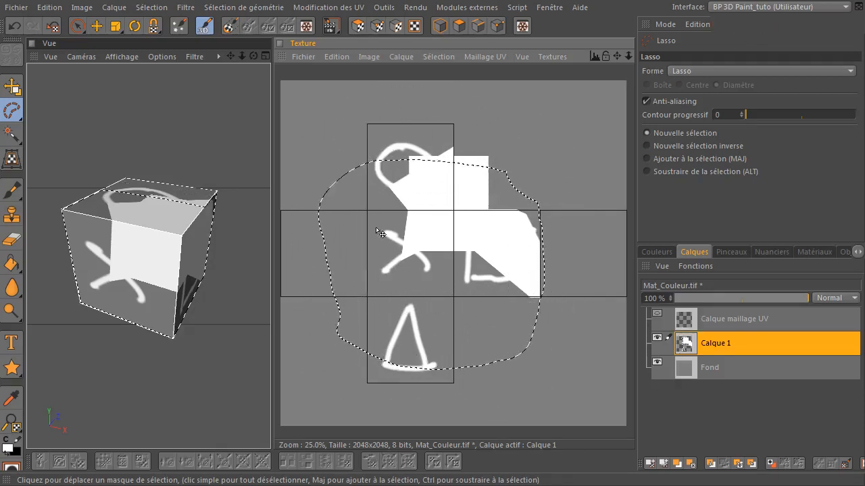
pyautogui.moveTo(468, 223); pyautogui.dragTo(517, 187)
# Replace the Lasso selection with a smaller rounded one and move it over the circle and the white area.
pyautogui.click(590, 112)
pyautogui.moveTo(523, 137)
pyautogui.mouseDown()
pyautogui.moveTo(481, 206)
pyautogui.moveTo(522, 135)
pyautogui.mouseUp()
pyautogui.moveTo(525, 168)
pyautogui.mouseDown()
pyautogui.moveTo(416, 212)
pyautogui.moveTo(432, 195)
pyautogui.mouseUp()
# Try a rectangular selection over the UV face with the circle, move its outline to the empty texture area, and clear it.
pyautogui.moveTo(11, 110); pyautogui.dragTo(34, 122)
pyautogui.moveTo(369, 127); pyautogui.dragTo(452, 209)
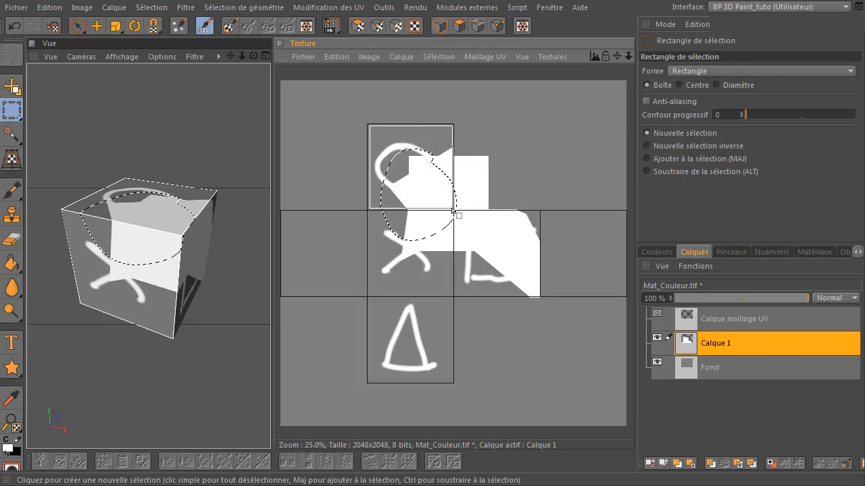
pyautogui.click(516, 133)
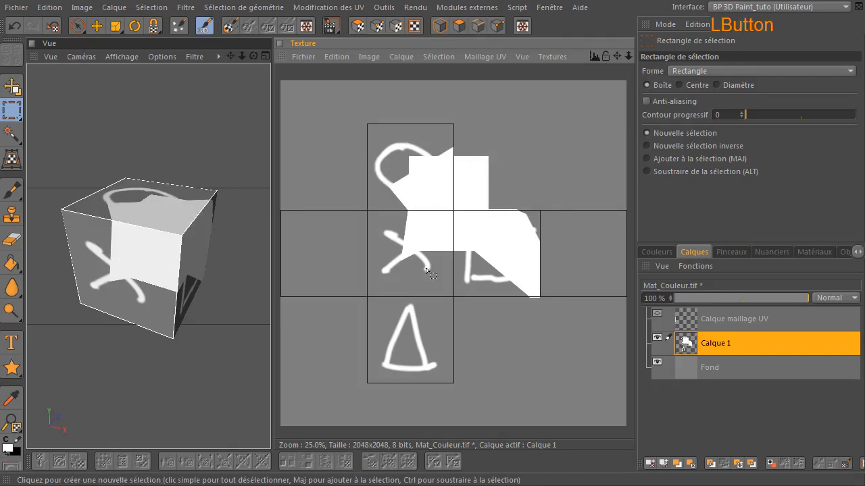
pyautogui.click(369, 127)
pyautogui.moveTo(383, 143); pyautogui.dragTo(450, 207)
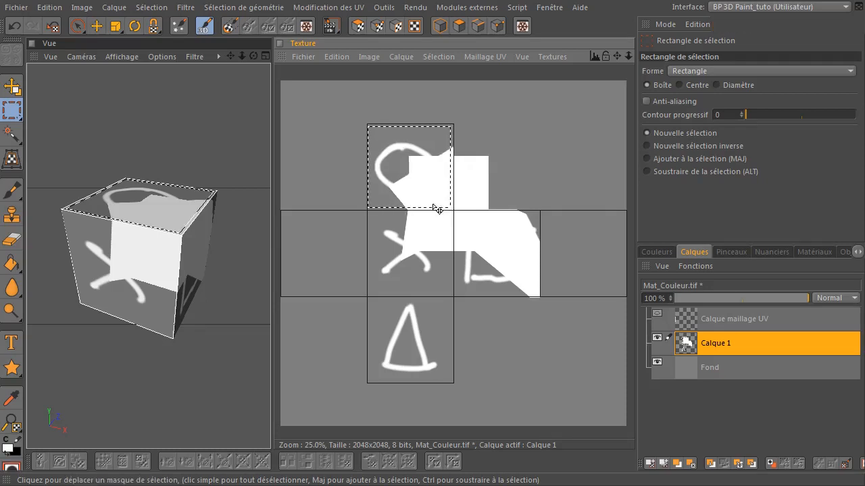
pyautogui.moveTo(418, 166); pyautogui.dragTo(541, 145)
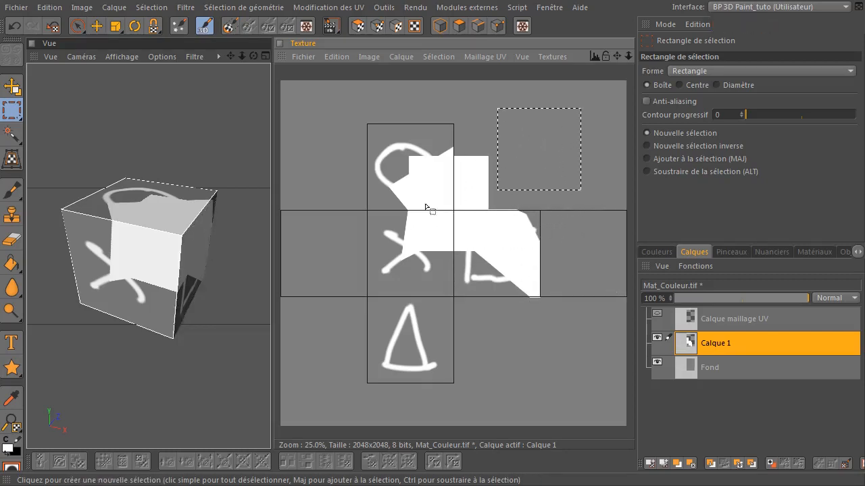
pyautogui.click(385, 250)
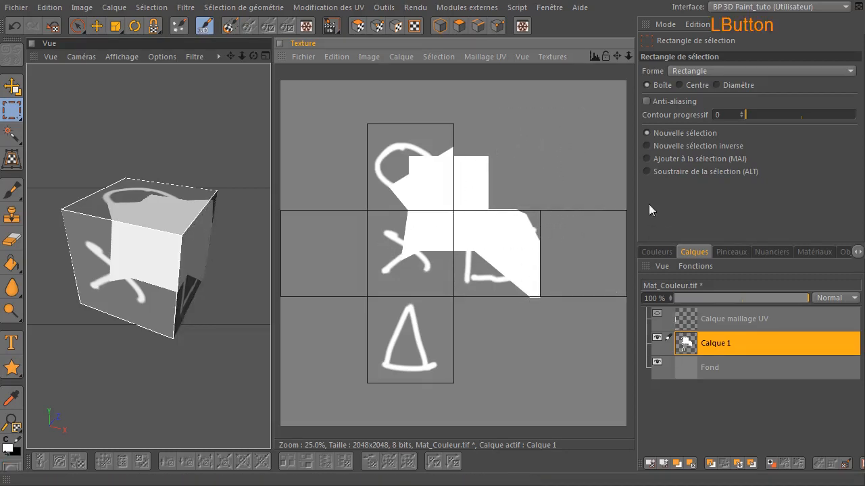
# Try a circular selection over the white area, replace it with a larger one around the circle drawing, and clear it.
pyautogui.click(16, 114)
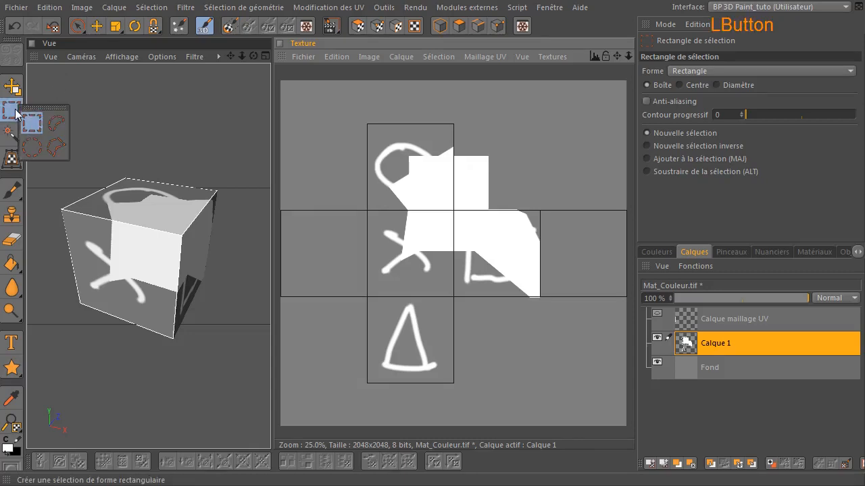
pyautogui.click(31, 150)
pyautogui.moveTo(404, 161); pyautogui.dragTo(524, 247)
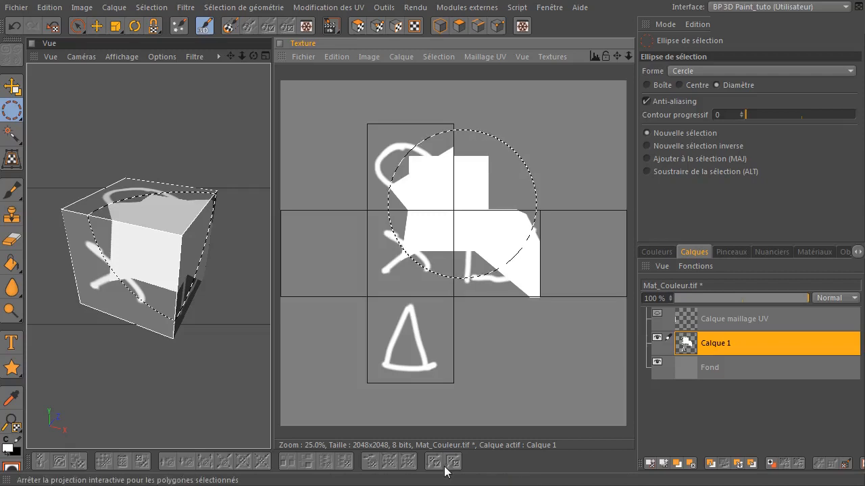
pyautogui.click(12, 110)
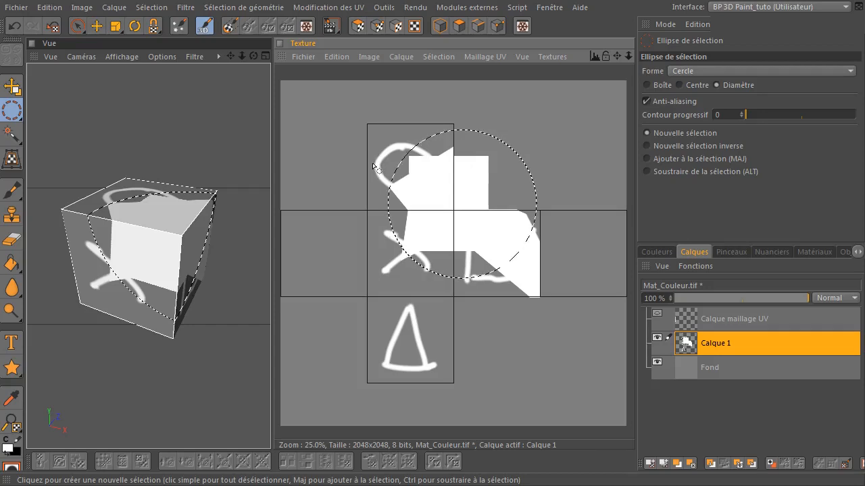
pyautogui.moveTo(365, 159); pyautogui.dragTo(503, 253)
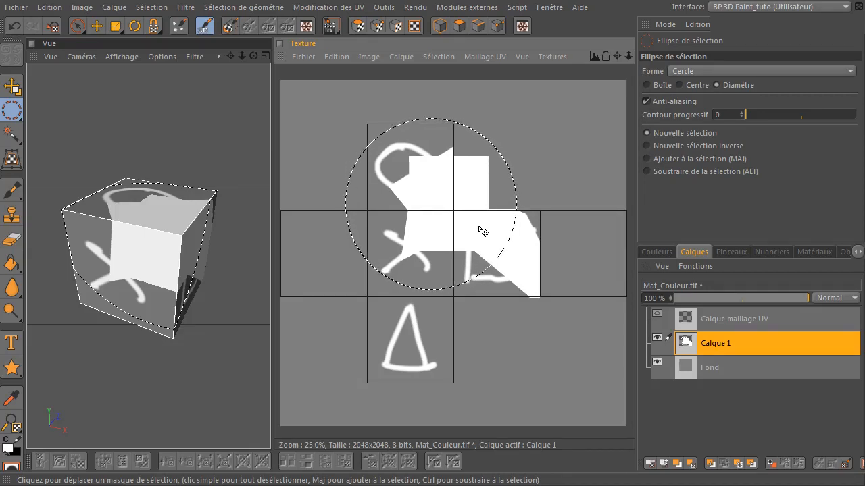
pyautogui.click(567, 140)
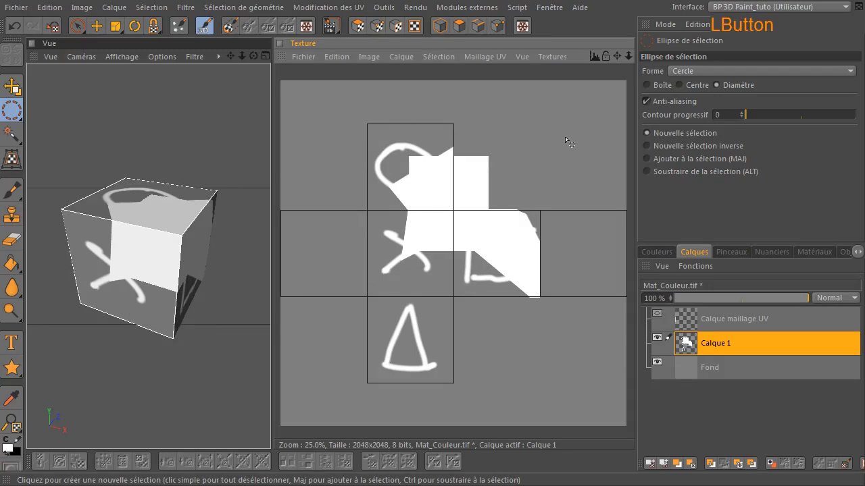
# Make a circular selection around the circle drawing and add three overlapping circles to it, covering the white area and the cross.
pyautogui.moveTo(369, 131); pyautogui.dragTo(470, 238)
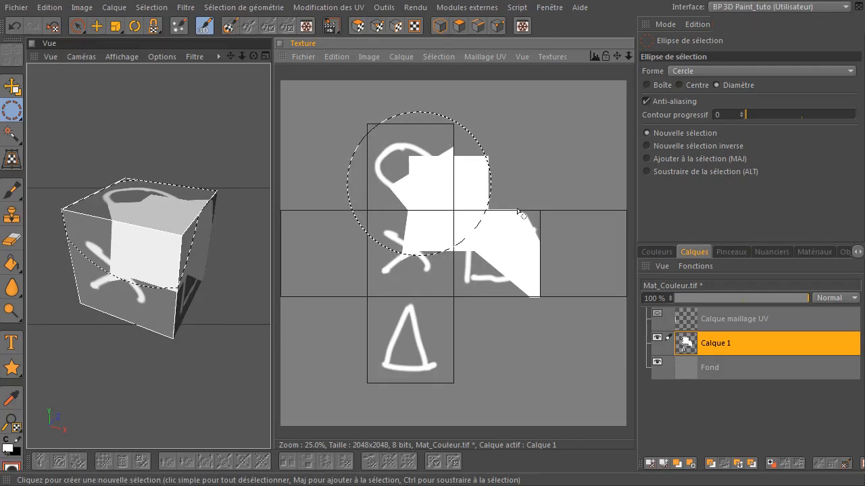
pyautogui.keyDown('shift'); pyautogui.moveTo(548, 134); pyautogui.dragTo(471, 223); pyautogui.keyUp('shift')
pyautogui.keyDown('shift'); pyautogui.moveTo(539, 217); pyautogui.dragTo(432, 267); pyautogui.keyUp('shift')
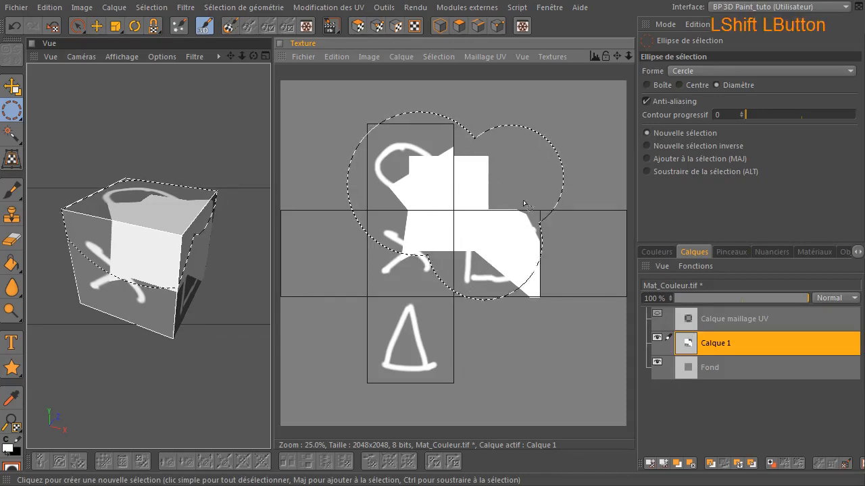
pyautogui.keyDown('shift'); pyautogui.moveTo(375, 277); pyautogui.dragTo(474, 231); pyautogui.keyUp('shift')
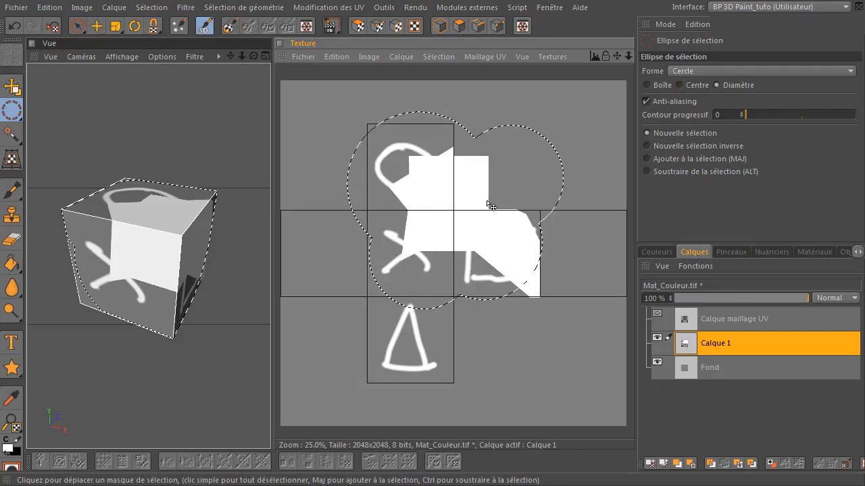
# Move the selected pixels of Calque 1 slightly left and down on the texture.
pyautogui.keyDown('ctrl'); pyautogui.moveTo(432, 187); pyautogui.dragTo(475, 227); pyautogui.keyUp('ctrl')
pyautogui.keyDown('ctrl'); pyautogui.moveTo(485, 174); pyautogui.dragTo(426, 147); pyautogui.keyUp('ctrl')
pyautogui.keyDown('ctrl'); pyautogui.moveTo(444, 104); pyautogui.dragTo(446, 104); pyautogui.keyUp('ctrl')
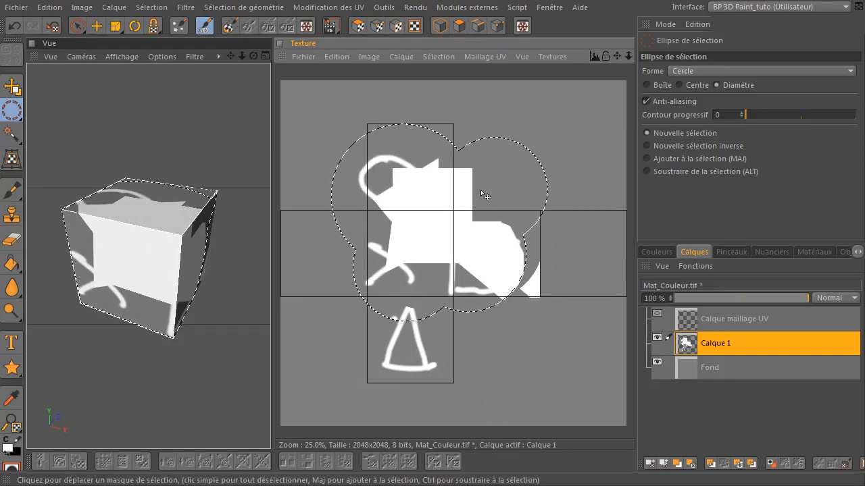
# Shift the pixels of Calque 1 several times within the texture, down and back up, finishing slightly further left than they started.
pyautogui.press('ctrl')
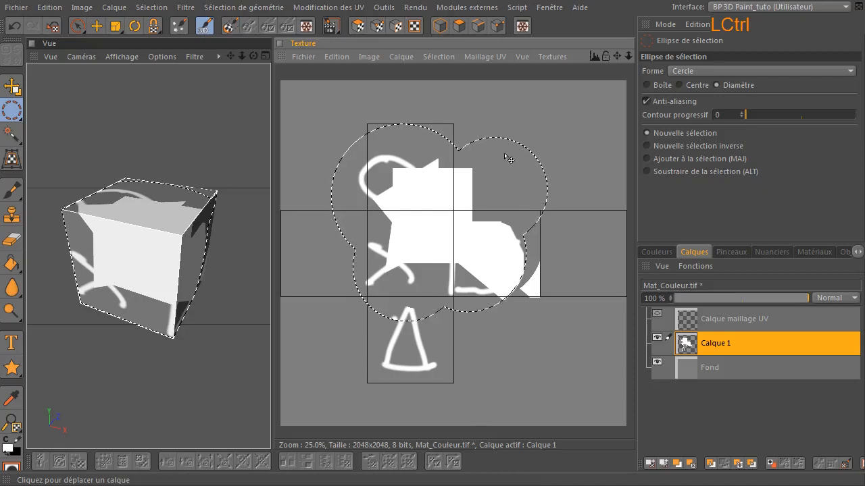
pyautogui.click(13, 112)
pyautogui.press('ctrl')
pyautogui.keyDown('ctrl'); pyautogui.moveTo(527, 114); pyautogui.dragTo(530, 134); pyautogui.keyUp('ctrl')
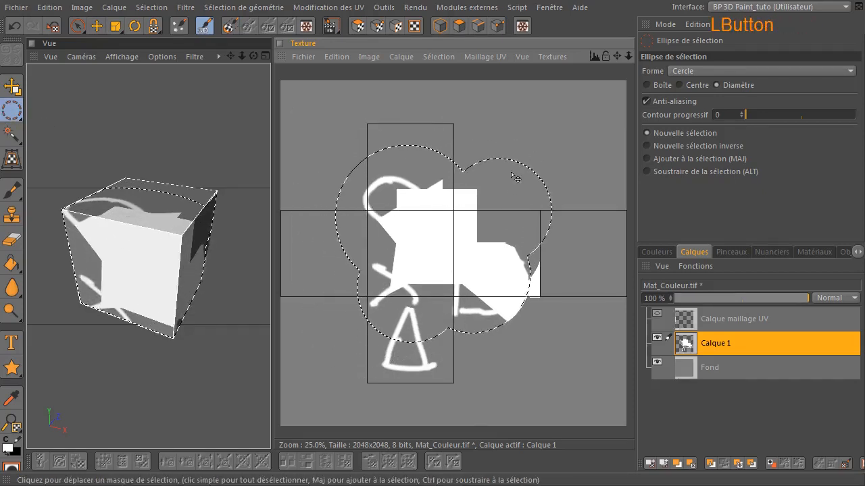
pyautogui.moveTo(506, 189)
pyautogui.keyDown('ctrl'); pyautogui.mouseDown()
pyautogui.moveTo(520, 169)
pyautogui.moveTo(509, 181)
pyautogui.mouseUp(); pyautogui.keyUp('ctrl')
pyautogui.keyDown('ctrl'); pyautogui.moveTo(507, 111); pyautogui.dragTo(483, 119); pyautogui.keyUp('ctrl')
pyautogui.keyDown('ctrl'); pyautogui.moveTo(496, 172); pyautogui.dragTo(493, 167); pyautogui.keyUp('ctrl')
# Subtract a series of overlapping circles from the selection, leaving only a crescent around the circle drawing.
pyautogui.keyDown('alt'); pyautogui.moveTo(538, 101); pyautogui.dragTo(520, 173); pyautogui.keyUp('alt')
pyautogui.press('alt')
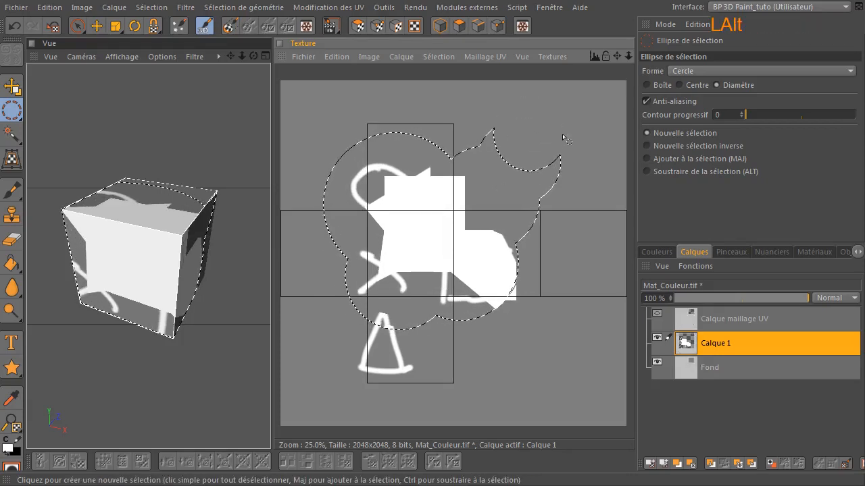
pyautogui.keyDown('alt'); pyautogui.moveTo(568, 137); pyautogui.dragTo(477, 222); pyautogui.keyUp('alt')
pyautogui.keyDown('alt'); pyautogui.moveTo(475, 127); pyautogui.dragTo(406, 200); pyautogui.keyUp('alt')
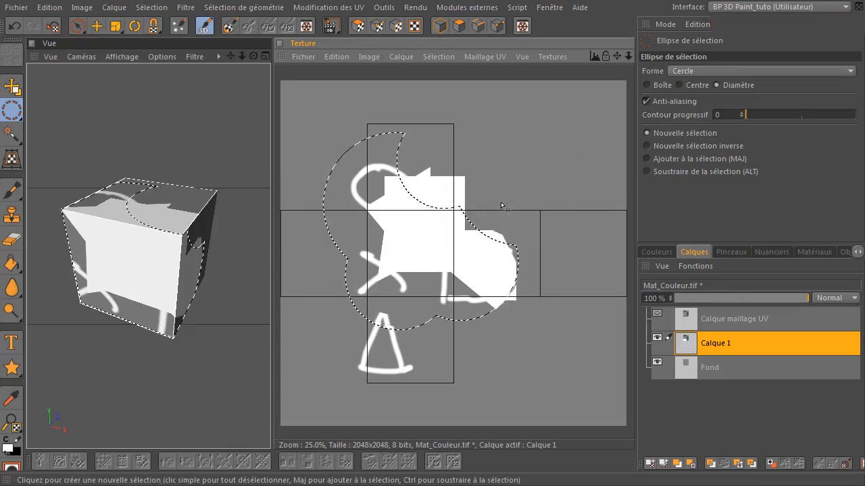
pyautogui.press('alt')
pyautogui.keyDown('alt'); pyautogui.moveTo(525, 234); pyautogui.dragTo(468, 318); pyautogui.keyUp('alt')
pyautogui.keyDown('alt'); pyautogui.moveTo(479, 353); pyautogui.dragTo(393, 235); pyautogui.keyUp('alt')
pyautogui.keyDown('alt'); pyautogui.moveTo(473, 177); pyautogui.dragTo(431, 247); pyautogui.keyUp('alt')
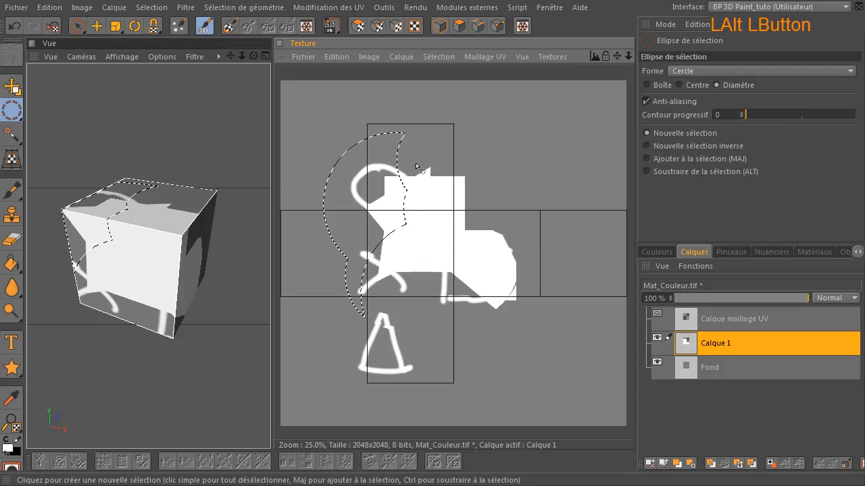
# Add two large overlapping circles to the crescent selection, covering the white area and the cone drawing, and clear the whole selection.
pyautogui.keyDown('shift'); pyautogui.moveTo(463, 165); pyautogui.dragTo(372, 257); pyautogui.keyUp('shift')
pyautogui.keyDown('shift'); pyautogui.moveTo(411, 344); pyautogui.dragTo(367, 229); pyautogui.keyUp('shift')
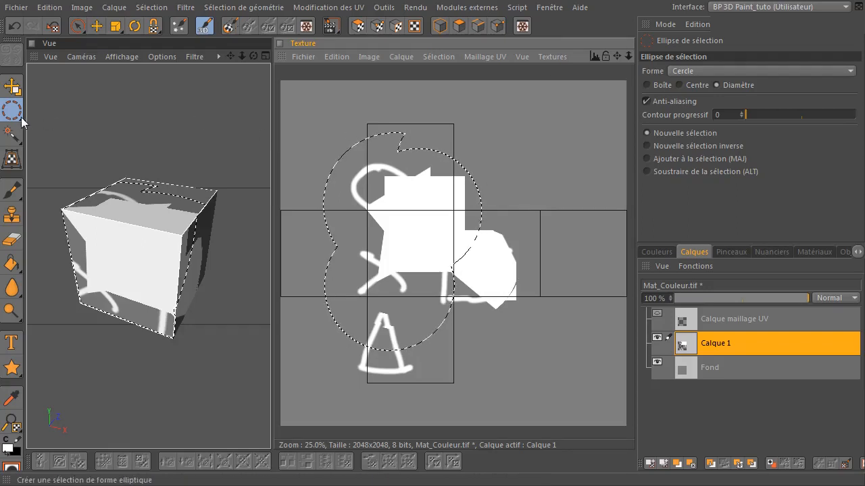
pyautogui.click(633, 140)
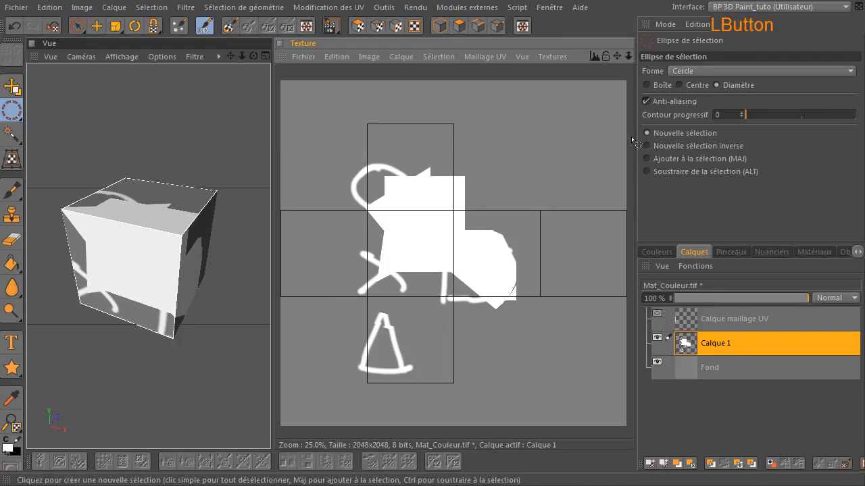
# Outline a four-sided selection around the upper part of the drawings with the polygonal lasso.
pyautogui.click(11, 109)
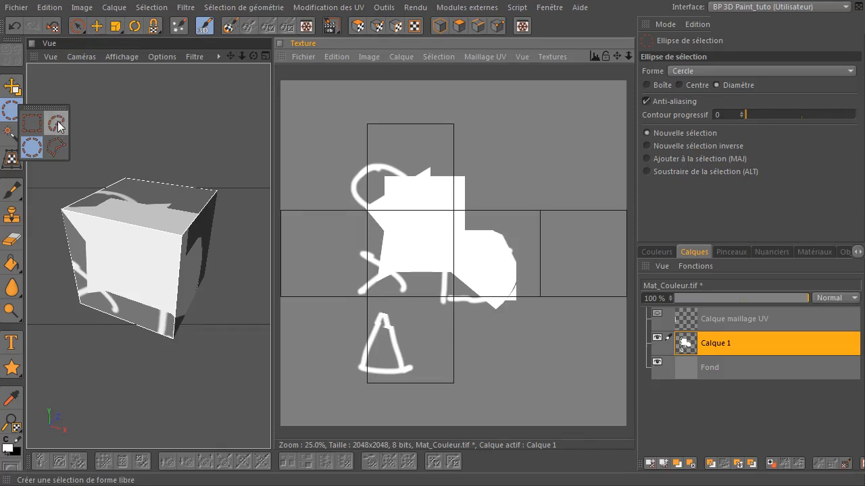
pyautogui.click(59, 148)
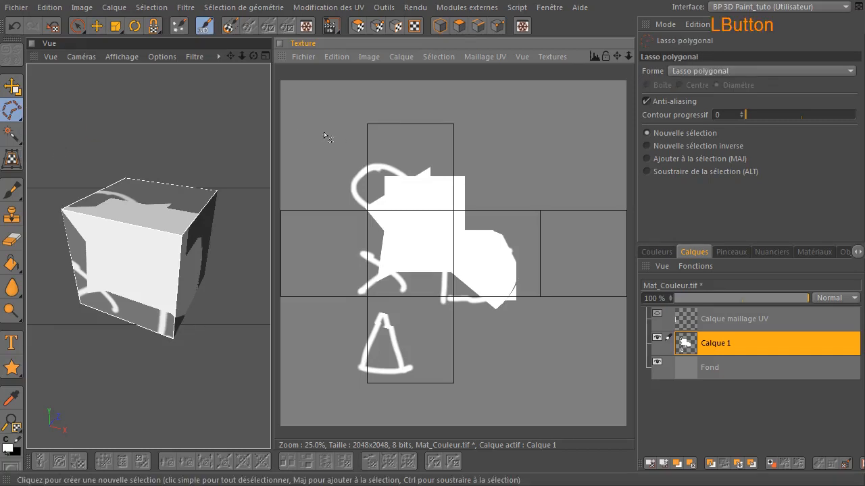
pyautogui.click(528, 125)
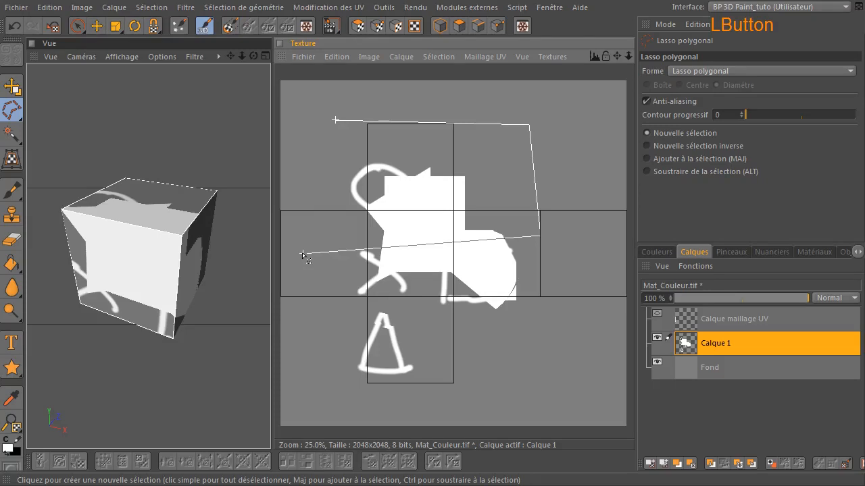
pyautogui.click(333, 118)
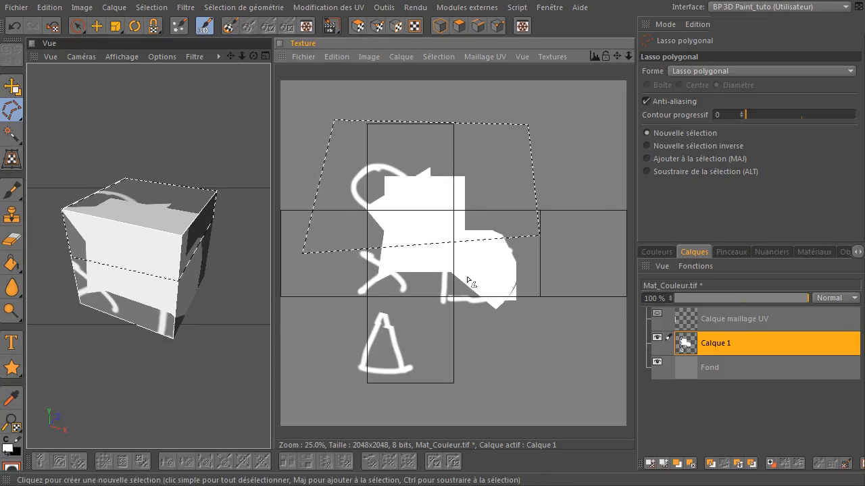
# Replace the selection with a triangular lasso selection over the upper-left half of the central UV face, and clear it.
pyautogui.click(369, 299)
pyautogui.click(368, 212)
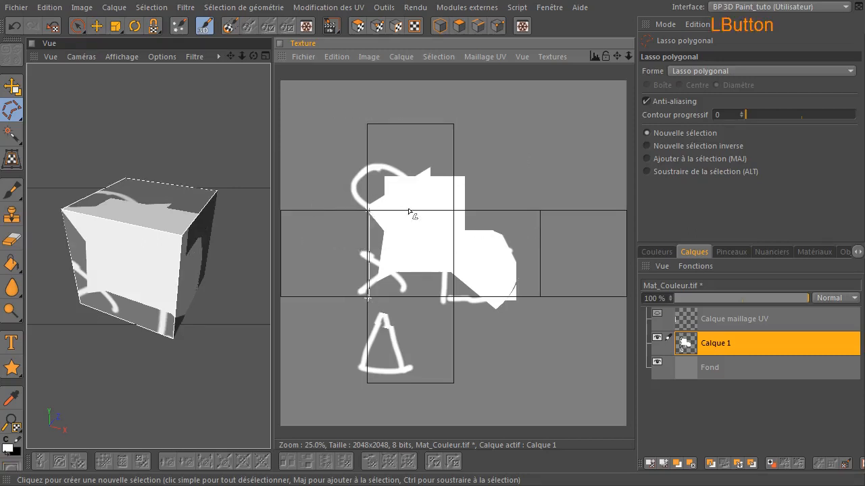
pyautogui.doubleClick(369, 297)
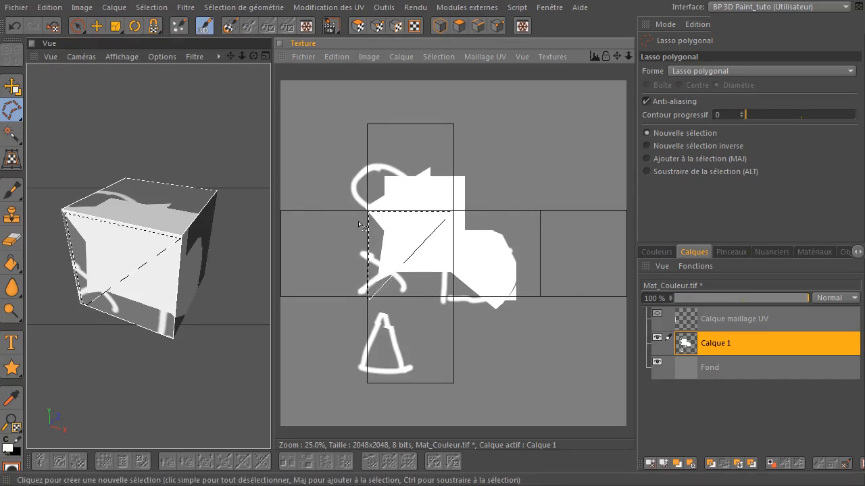
pyautogui.click(387, 157)
# Make a triangular lasso selection over the right edge of the white area and nudge the Calque 1 pixels slightly down.
pyautogui.keyDown('ctrl'); pyautogui.click(388, 223); pyautogui.keyUp('ctrl')
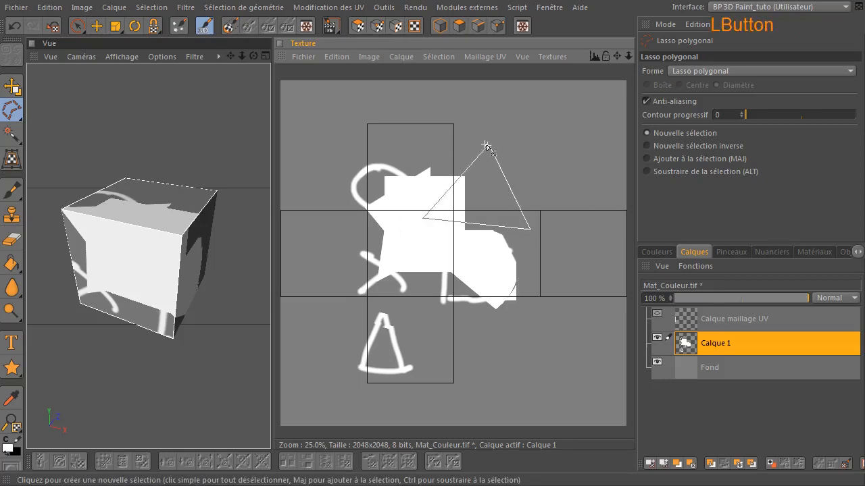
pyautogui.click(485, 145)
pyautogui.keyDown('ctrl'); pyautogui.moveTo(532, 147); pyautogui.dragTo(532, 150); pyautogui.keyUp('ctrl')
# Add a second, smaller triangle to the lasso selection on its upper right side.
pyautogui.keyDown('shift'); pyautogui.click(522, 149); pyautogui.keyUp('shift')
pyautogui.keyDown('shift'); pyautogui.click(485, 193); pyautogui.keyUp('shift')
pyautogui.keyDown('shift'); pyautogui.click(554, 175); pyautogui.keyUp('shift')
pyautogui.keyDown('shift'); pyautogui.click(522, 150); pyautogui.keyUp('shift')
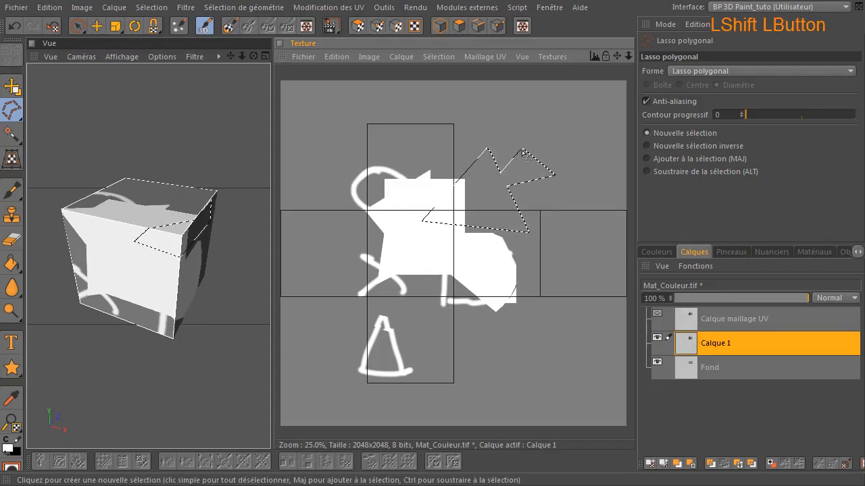
# Subtract a lasso triangle from the right corners of the selection, and clear the remaining selection.
pyautogui.keyDown('alt'); pyautogui.click(565, 148); pyautogui.keyUp('alt')
pyautogui.keyDown('alt'); pyautogui.click(486, 275); pyautogui.keyUp('alt')
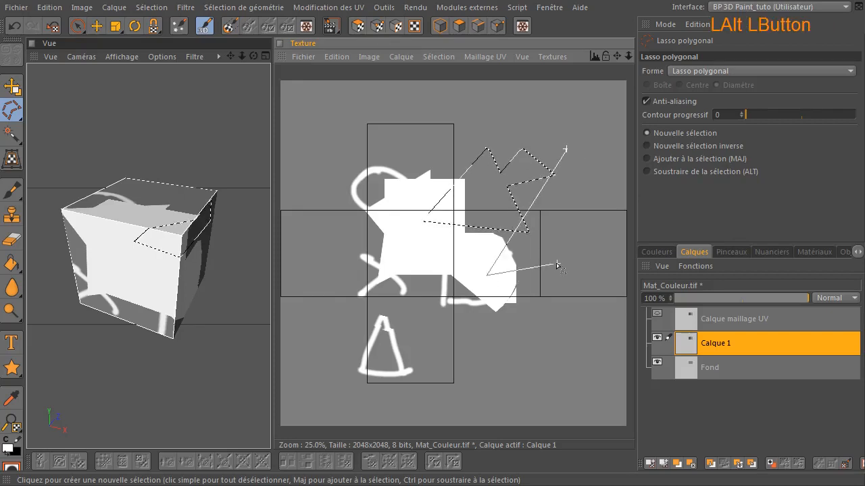
pyautogui.keyDown('alt'); pyautogui.click(566, 150); pyautogui.keyUp('alt')
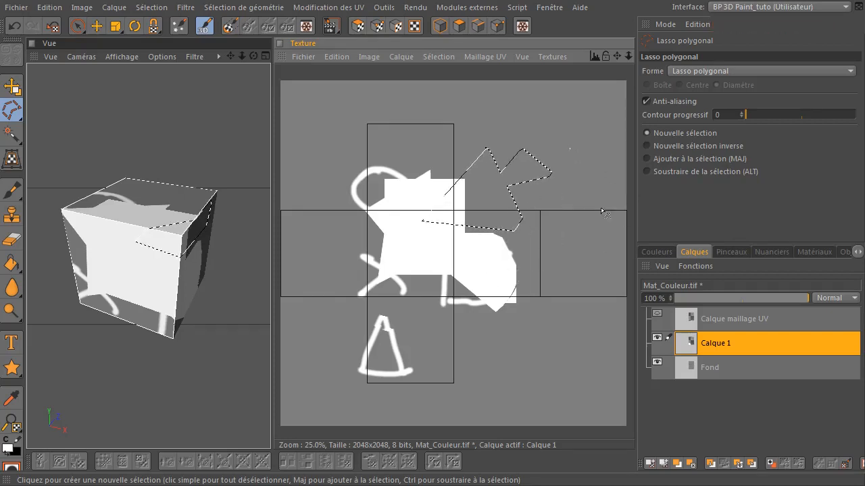
pyautogui.click(384, 130)
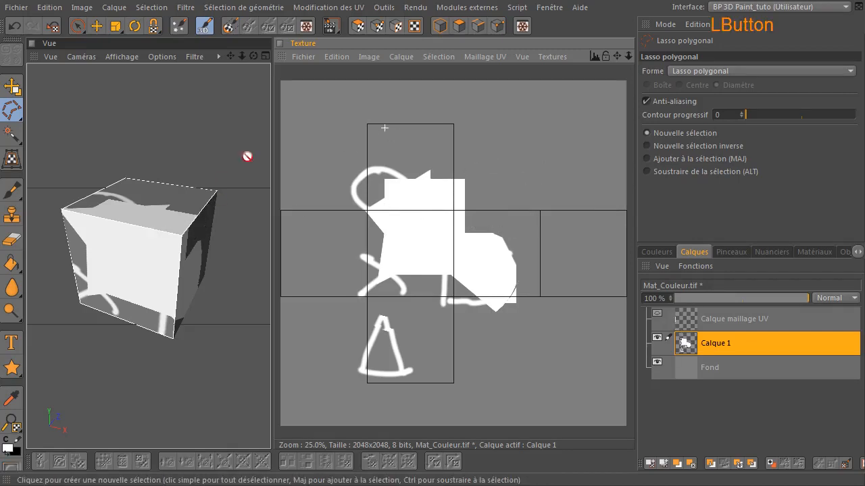
# Draw a large rectangular selection over the drawings, replace it with a smaller one, and move its outline down and left.
pyautogui.moveTo(13, 110); pyautogui.dragTo(39, 127)
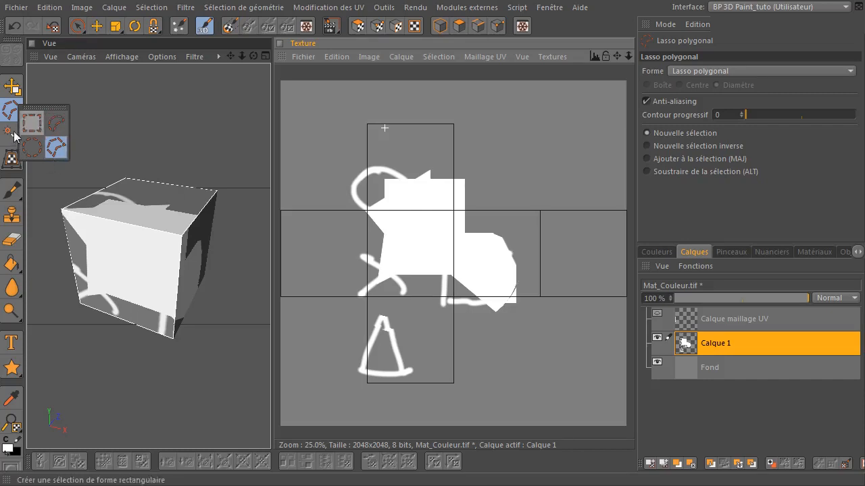
pyautogui.click(32, 123)
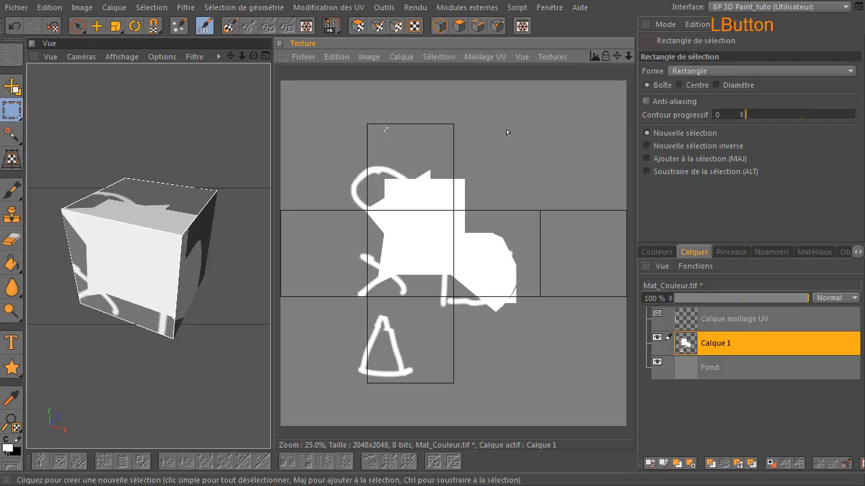
pyautogui.moveTo(321, 120); pyautogui.dragTo(554, 264)
pyautogui.click(399, 151)
pyautogui.moveTo(395, 148); pyautogui.dragTo(529, 267)
pyautogui.moveTo(443, 215)
pyautogui.mouseDown()
pyautogui.moveTo(448, 294)
pyautogui.moveTo(410, 267)
pyautogui.mouseUp()
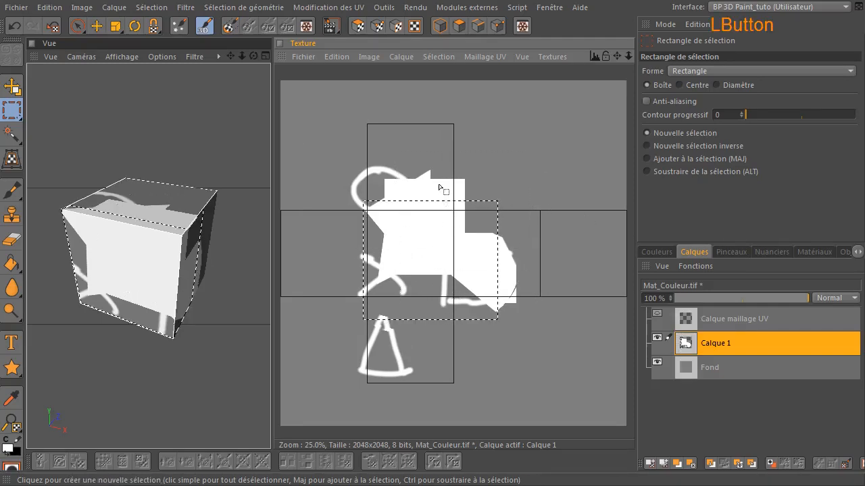
# Add two overlapping rectangles to the upper right of the rectangular selection, reposition its outline, and clear it.
pyautogui.keyDown('shift'); pyautogui.moveTo(460, 167); pyautogui.dragTo(553, 242); pyautogui.keyUp('shift')
pyautogui.keyDown('shift'); pyautogui.moveTo(408, 149); pyautogui.dragTo(569, 223); pyautogui.keyUp('shift')
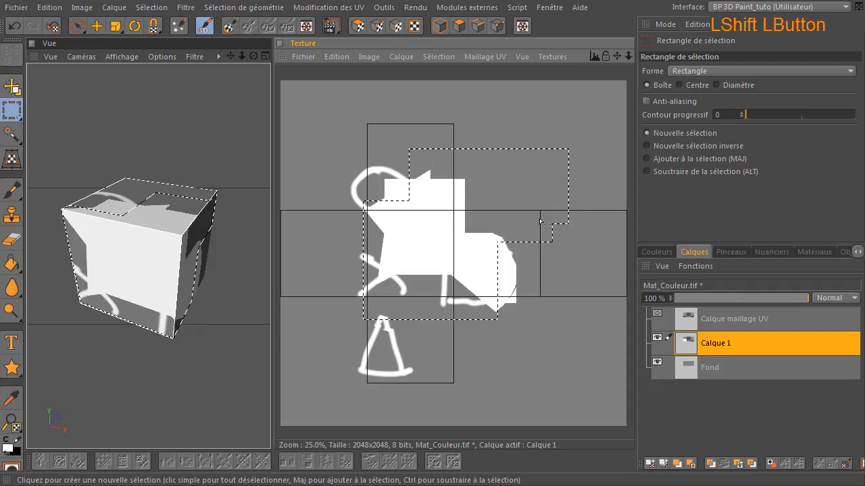
pyautogui.moveTo(471, 196); pyautogui.dragTo(453, 159)
pyautogui.click(315, 135)
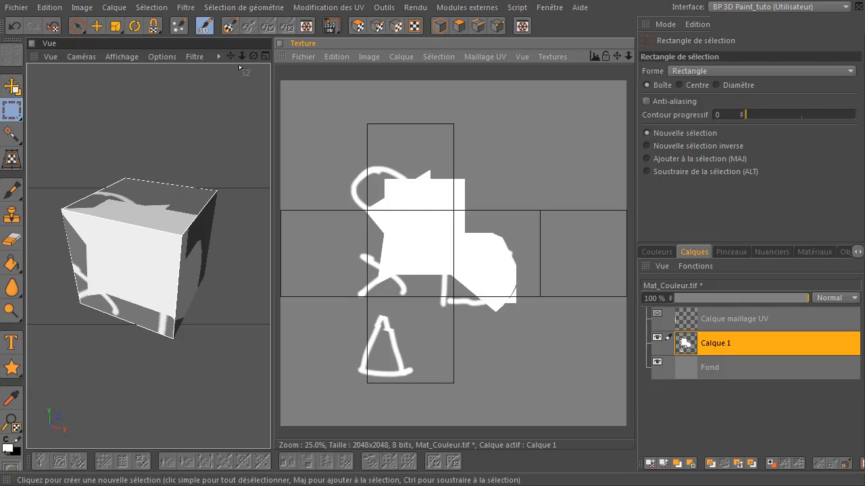
pyautogui.moveTo(254, 55)
pyautogui.mouseDown()
pyautogui.moveTo(250, 62)
pyautogui.moveTo(261, 58)
pyautogui.mouseUp()
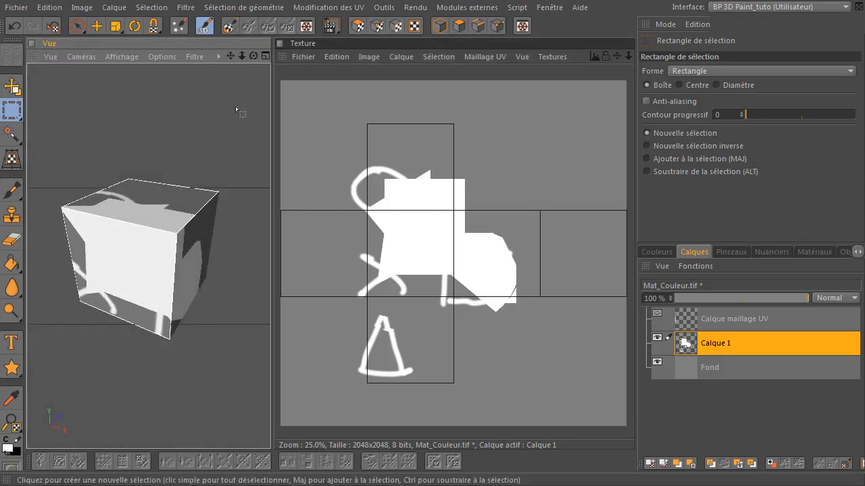
# Select the white area of Calque 1 with the Magic Wand at 10% tolerance and inspect the selection edges along the brush strokes.
pyautogui.click(10, 134)
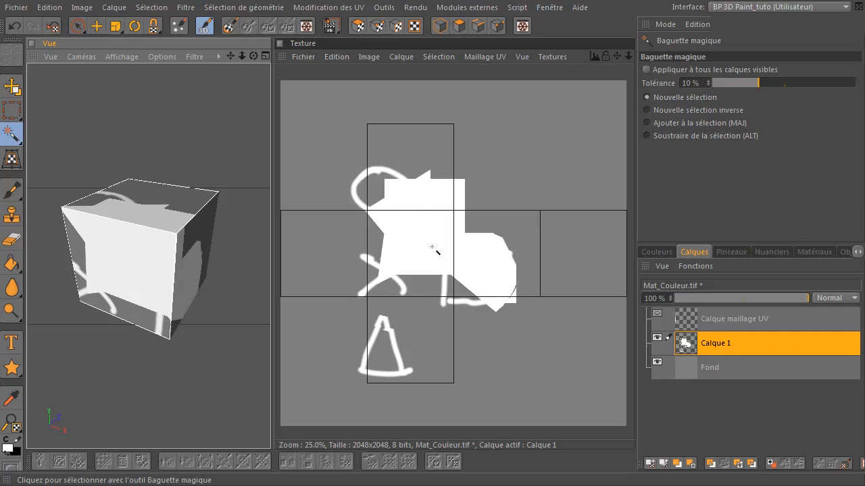
pyautogui.click(425, 240)
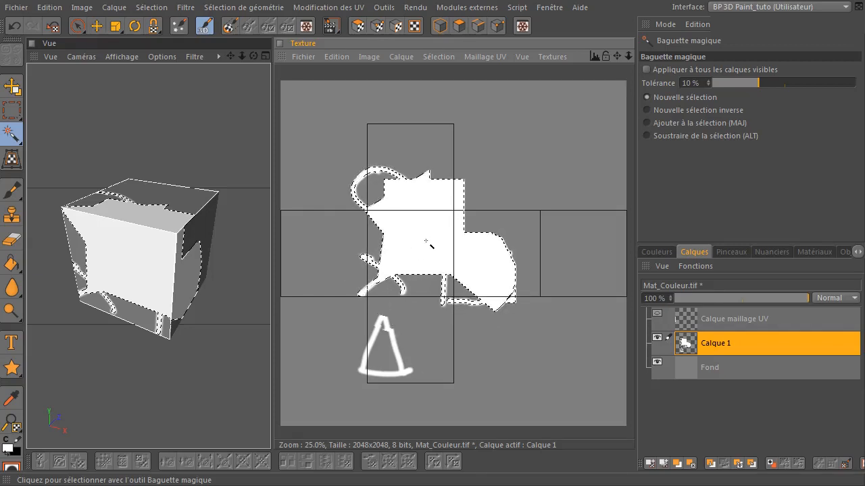
pyautogui.scroll(1, 450, 314)
pyautogui.scroll(2, 443, 311)
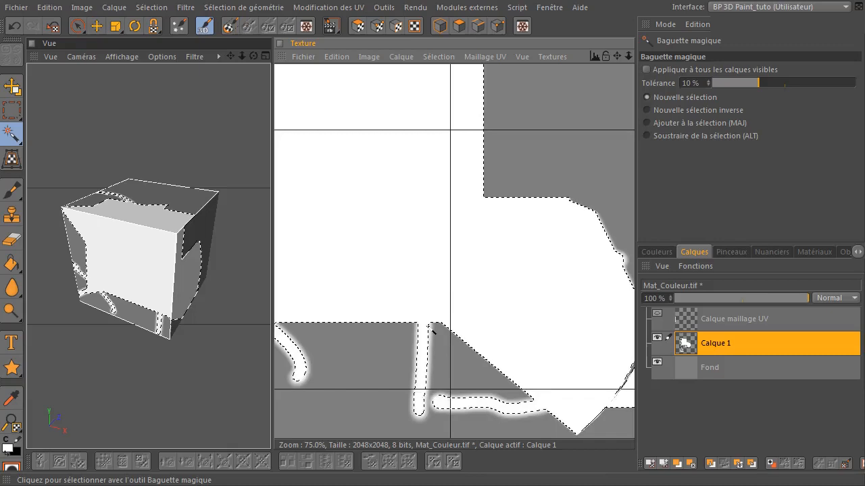
pyautogui.scroll(-3, 435, 305)
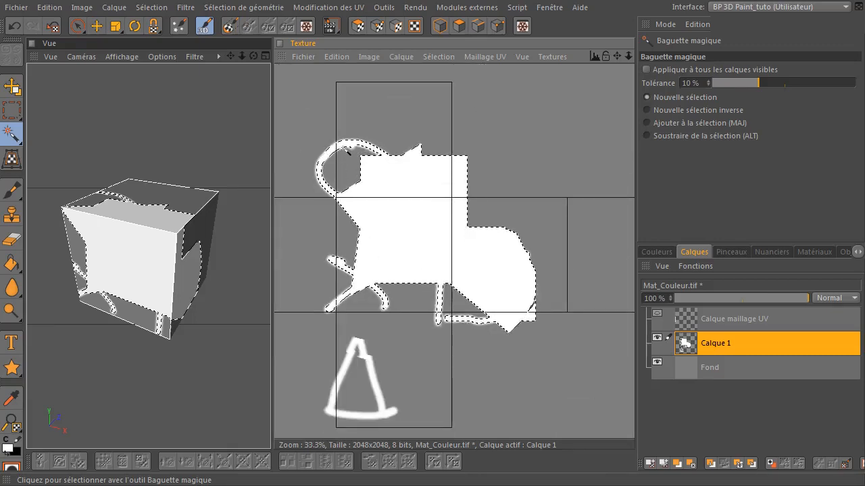
pyautogui.scroll(3, 342, 162)
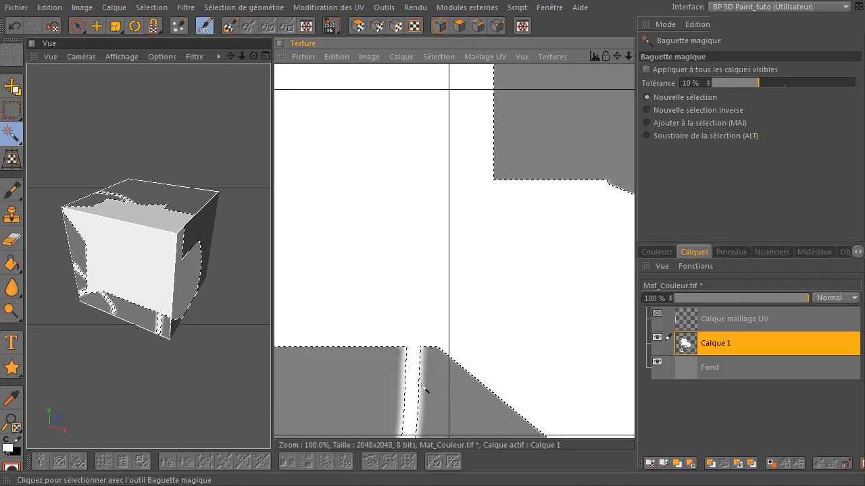
pyautogui.scroll(-2, 423, 388)
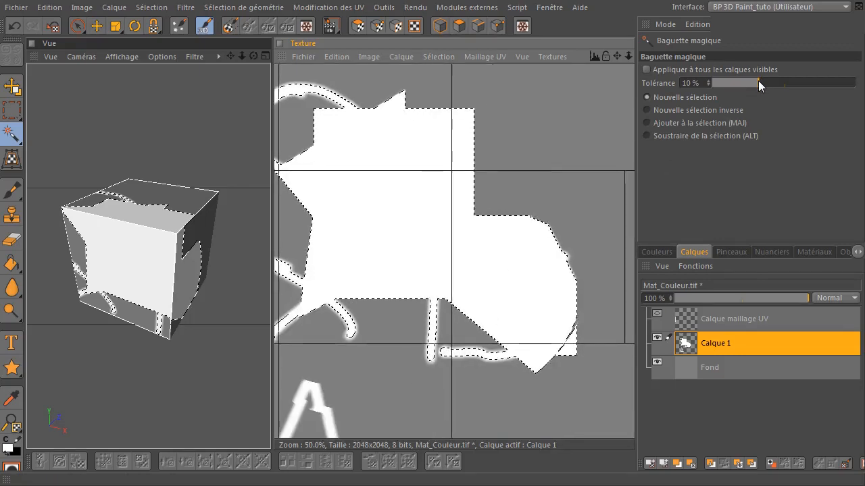
# Set the Magic Wand tolerance to 45% and reselect the white area to compare its edges.
pyautogui.moveTo(750, 85); pyautogui.dragTo(809, 84)
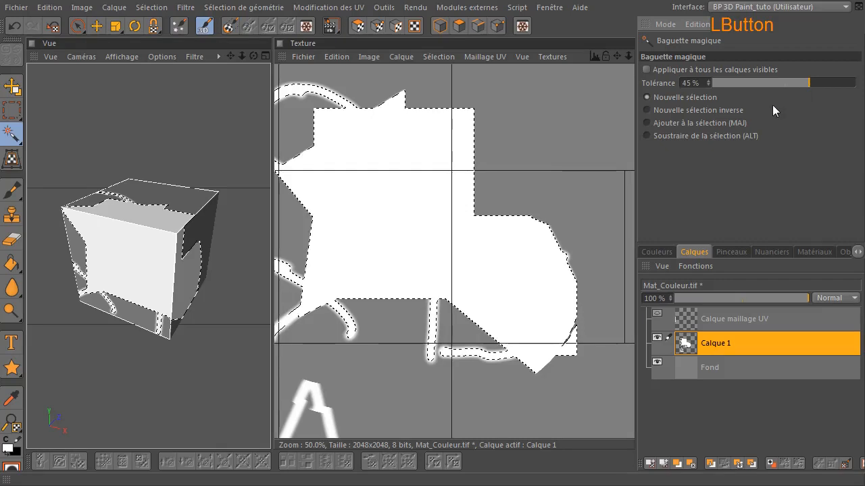
pyautogui.click(402, 226)
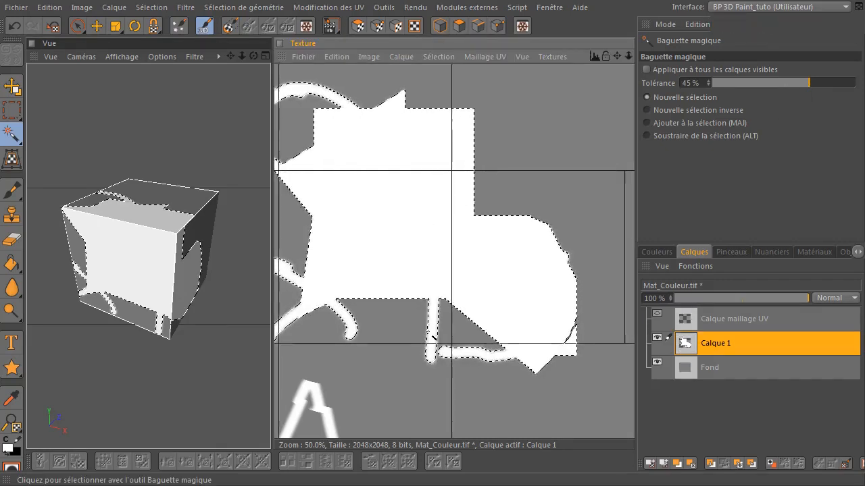
pyautogui.scroll(1, 433, 337)
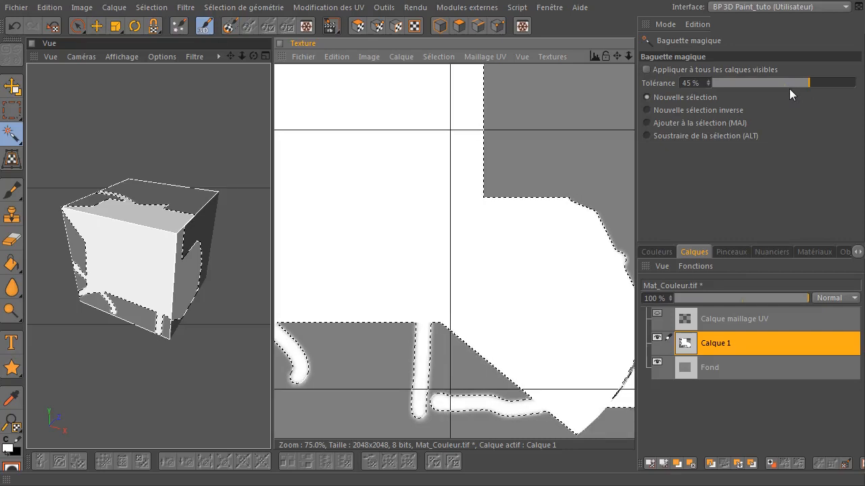
# Raise the Magic Wand tolerance to 71% and finally to 88%, reselecting the white area with the soft stroke edges.
pyautogui.moveTo(789, 89); pyautogui.dragTo(834, 84)
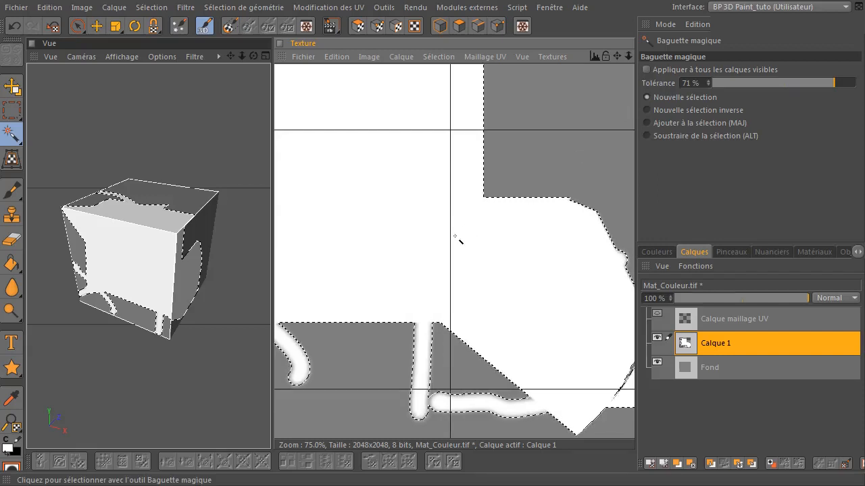
pyautogui.moveTo(835, 82); pyautogui.dragTo(847, 83)
pyautogui.click(409, 192)
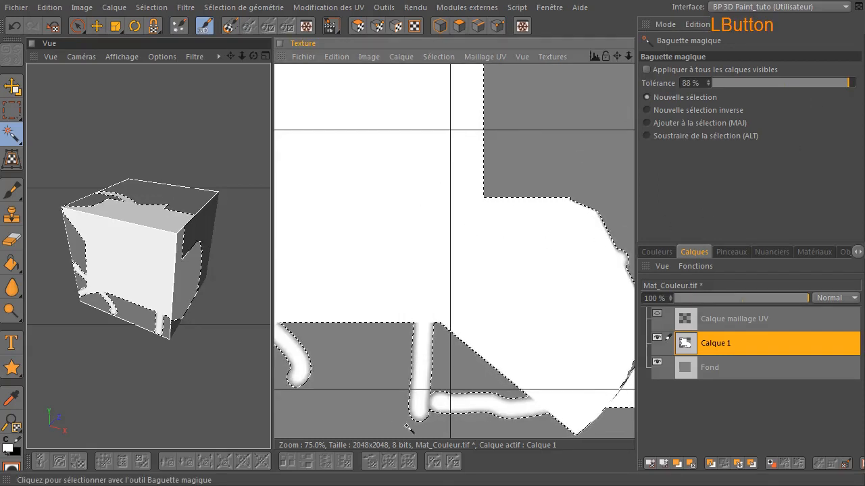
# Lower the Magic Wand tolerance to 2% and finally to 0%, reselecting the white area to compare its edges.
pyautogui.click(739, 81)
pyautogui.moveTo(738, 82); pyautogui.dragTo(733, 82)
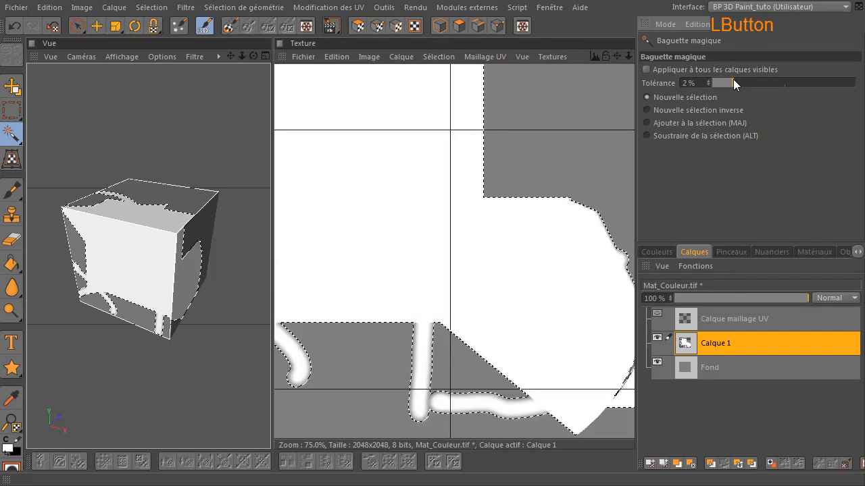
pyautogui.click(401, 175)
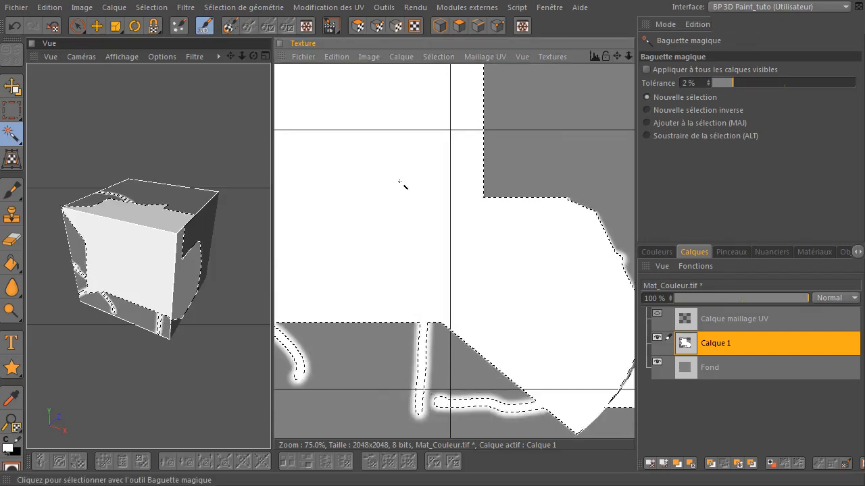
pyautogui.moveTo(721, 84); pyautogui.dragTo(694, 92)
pyautogui.click(402, 163)
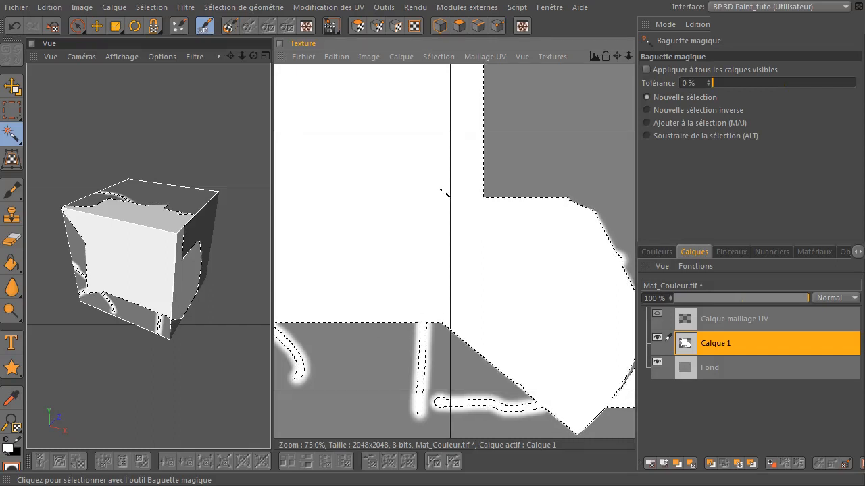
pyautogui.scroll(-2, 443, 193)
pyautogui.scroll(1, 427, 203)
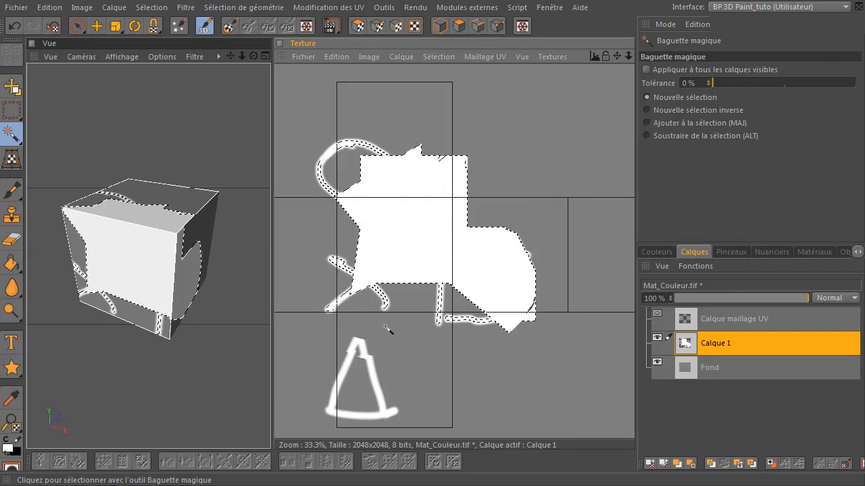
# Set the Magic Wand tolerance to 20% and reselect the white area of Calque 1.
pyautogui.moveTo(715, 84); pyautogui.dragTo(751, 90)
pyautogui.click(698, 82)
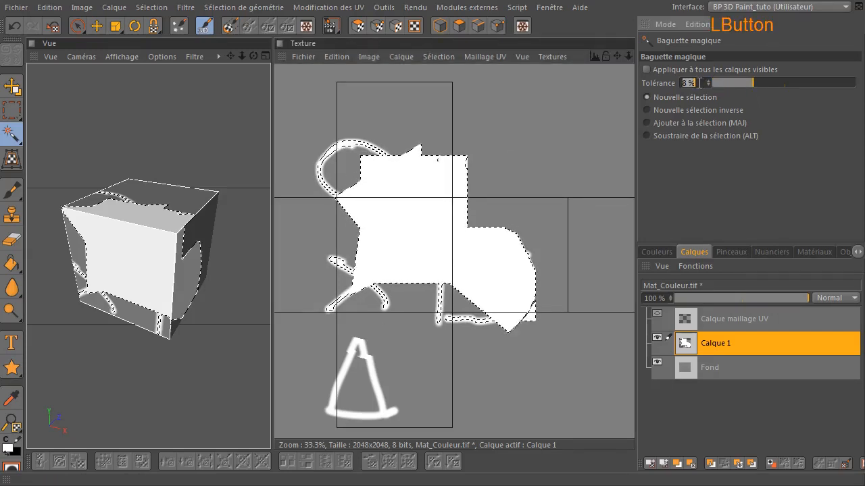
pyautogui.press('Return')
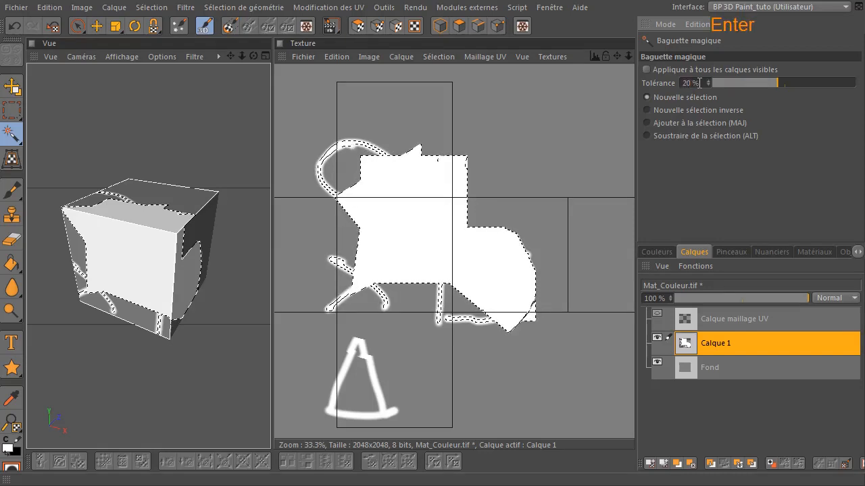
pyautogui.click(420, 228)
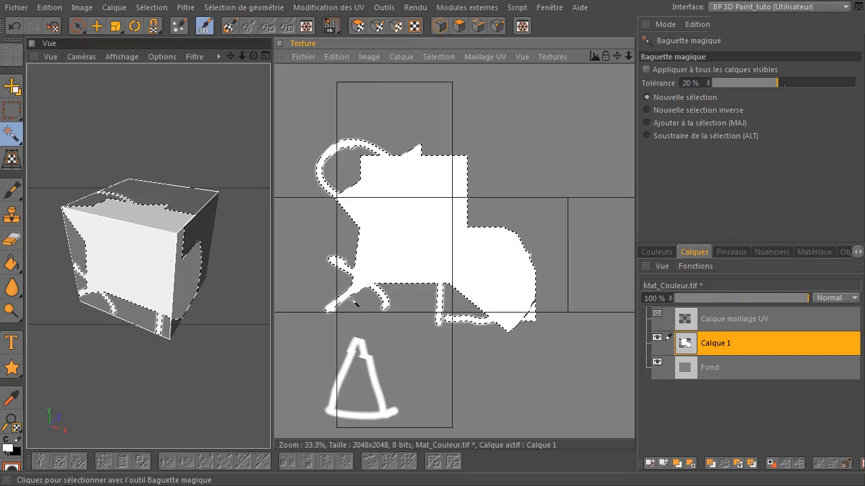
# Test the Magic Wand on the grey background, the white shape and the cube's faces in the 3D view.
pyautogui.click(419, 345)
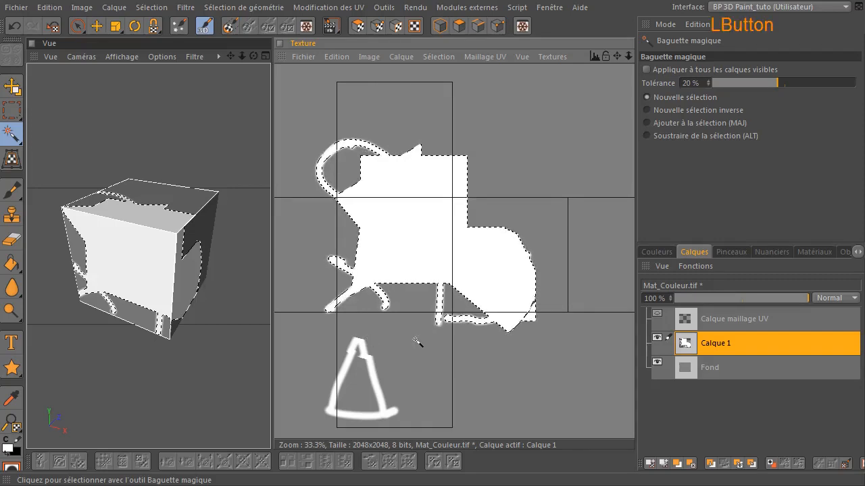
pyautogui.click(410, 187)
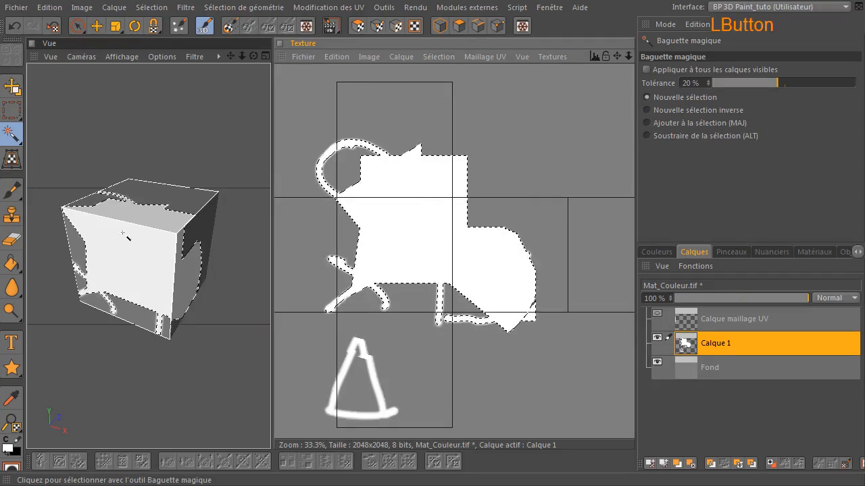
pyautogui.click(173, 198)
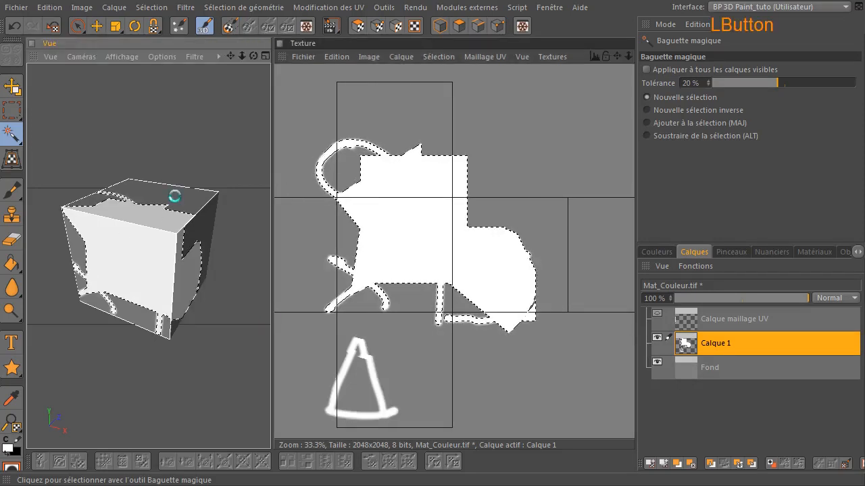
pyautogui.click(144, 259)
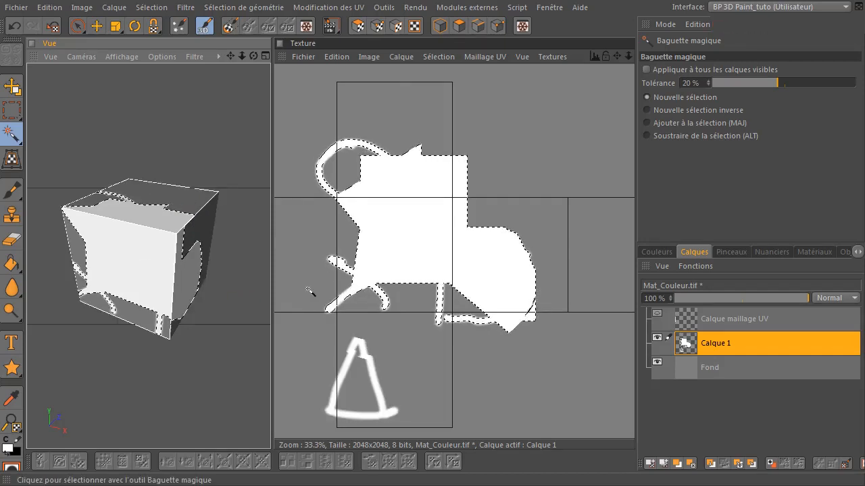
# Add the separate triangle stroke to the Magic Wand selection, and subtract the large white shape from it.
pyautogui.click(715, 124)
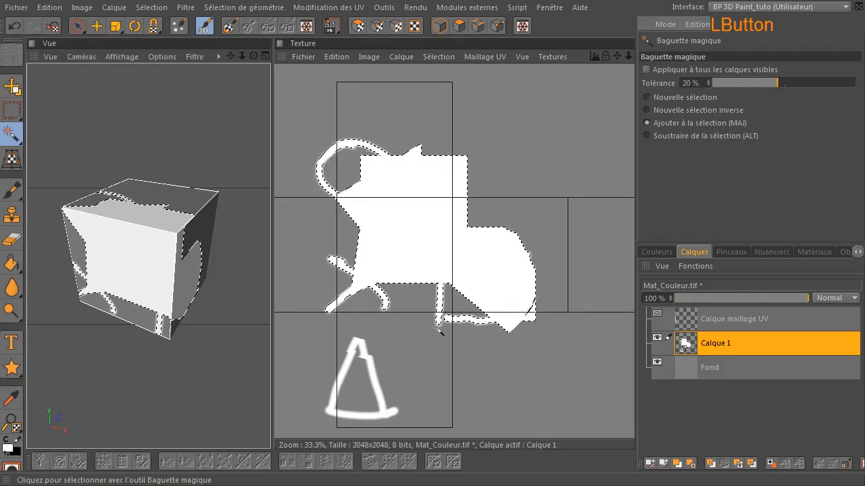
pyautogui.click(371, 375)
pyautogui.click(733, 135)
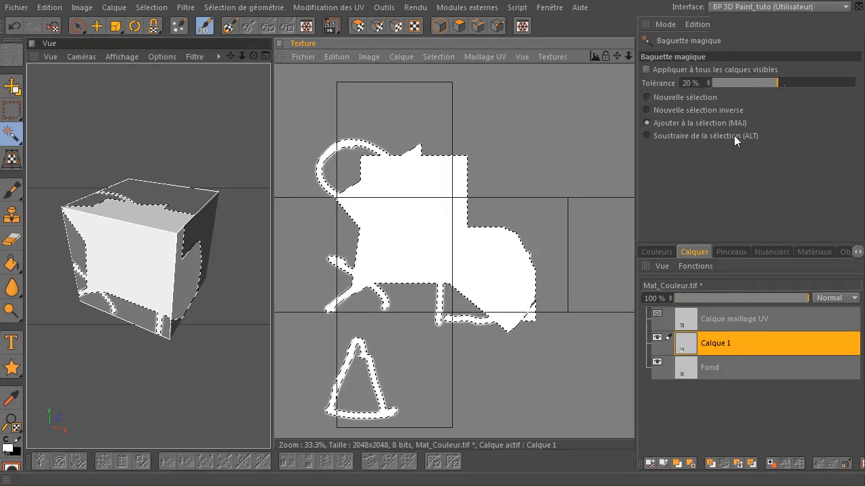
pyautogui.click(418, 204)
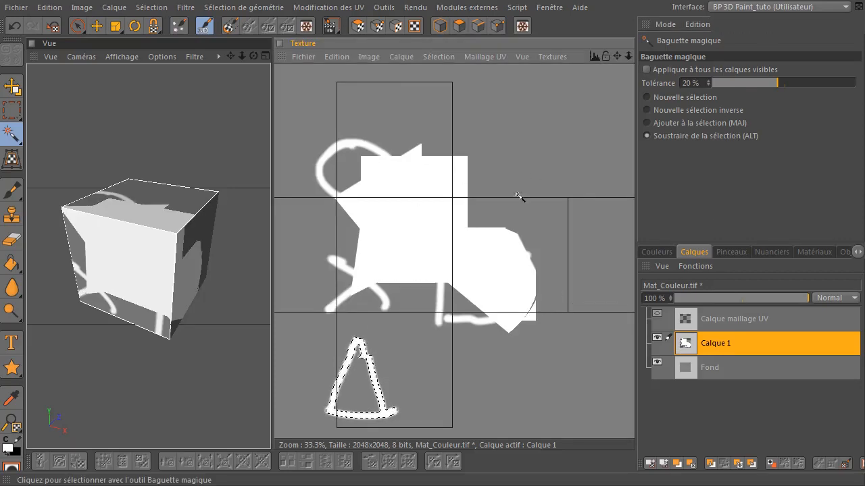
# Reselect the large white shape as a new Magic Wand selection, and deselect everything.
pyautogui.click(700, 98)
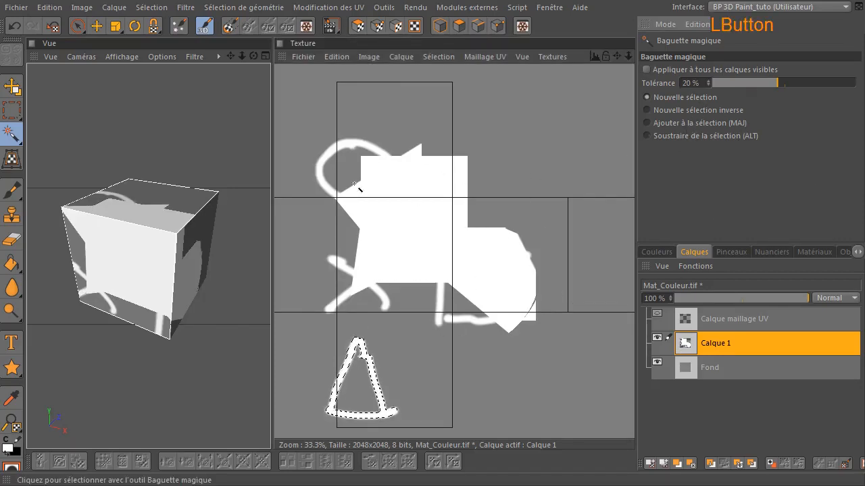
pyautogui.click(381, 206)
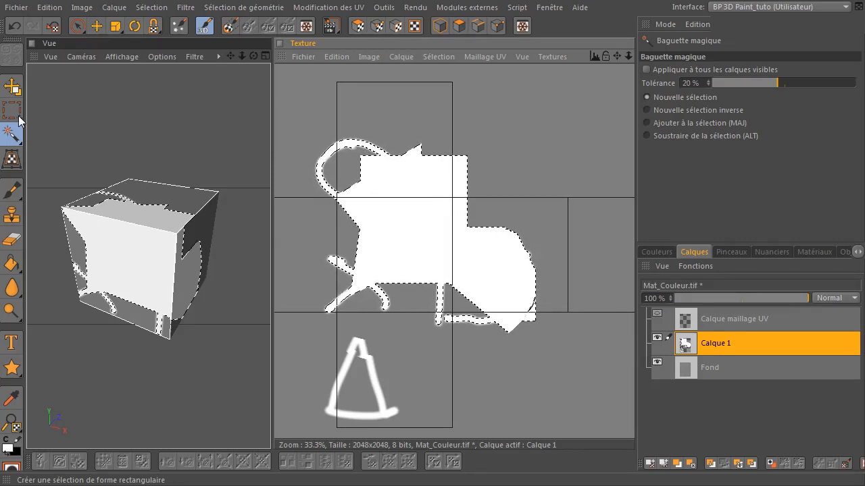
pyautogui.click(77, 27)
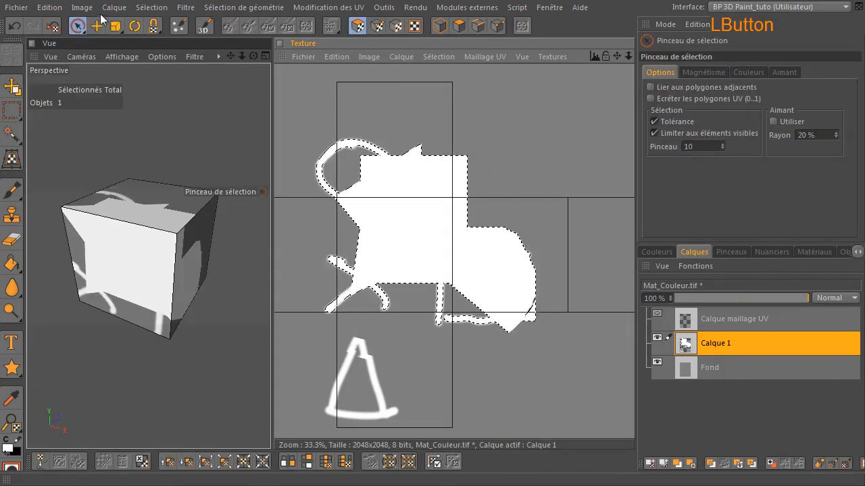
pyautogui.click(152, 6)
pyautogui.click(168, 40)
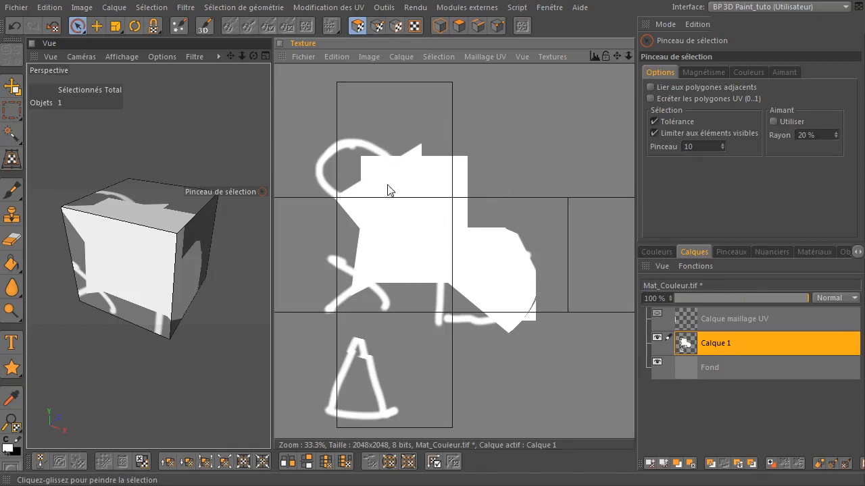
# Transform the Calque 1 artwork by moving it slightly up and right and scaling it down.
pyautogui.click(12, 160)
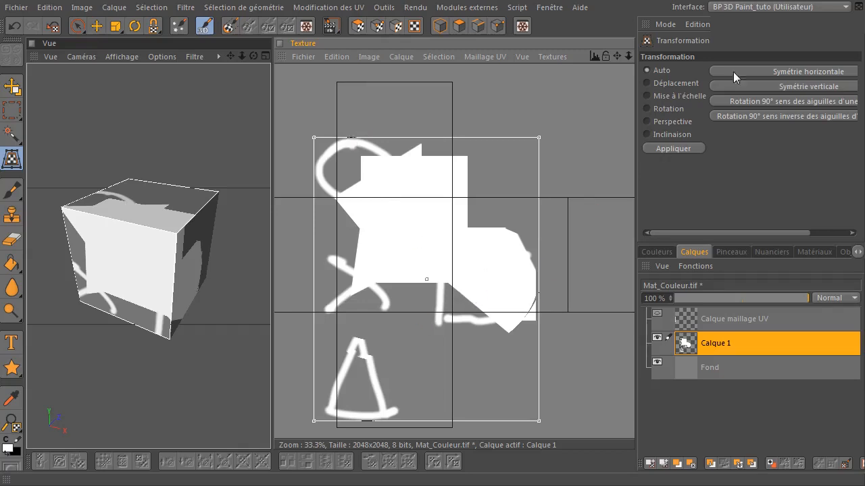
pyautogui.click(671, 82)
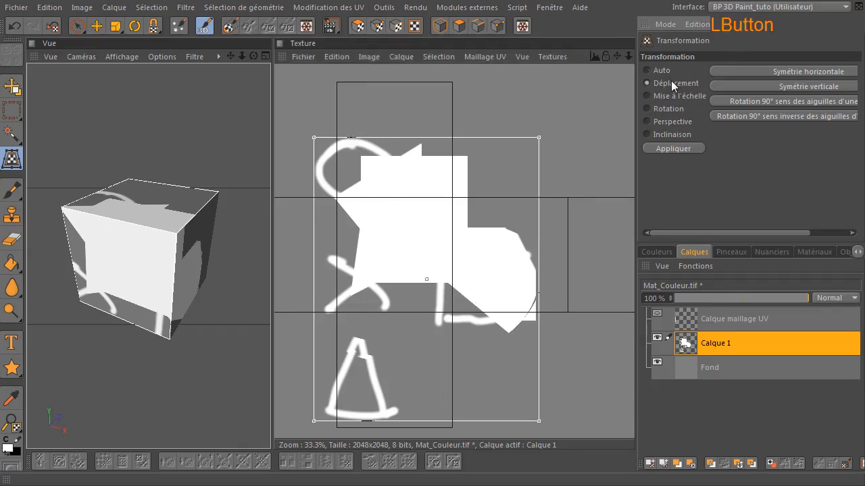
pyautogui.moveTo(450, 209); pyautogui.dragTo(431, 199)
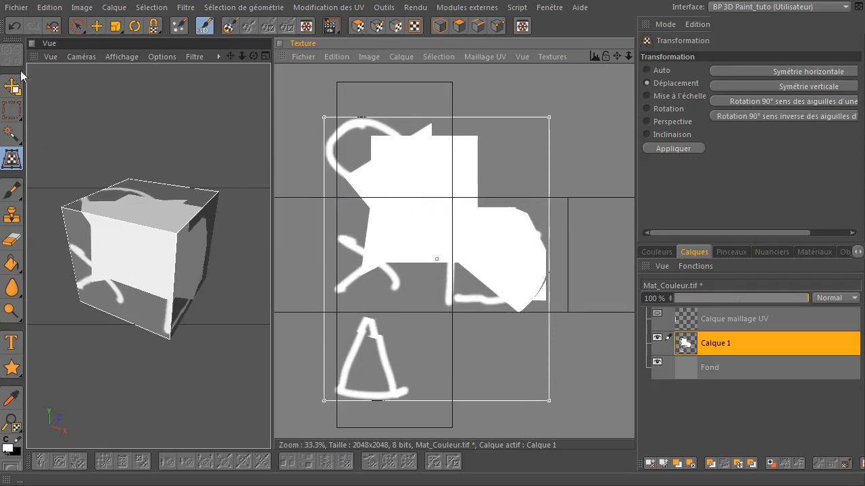
pyautogui.click(667, 98)
pyautogui.moveTo(549, 118); pyautogui.dragTo(496, 169)
# Rotate the Calque 1 artwork slightly, distort it with perspective and skew, and apply the transformation.
pyautogui.click(647, 109)
pyautogui.click(682, 126)
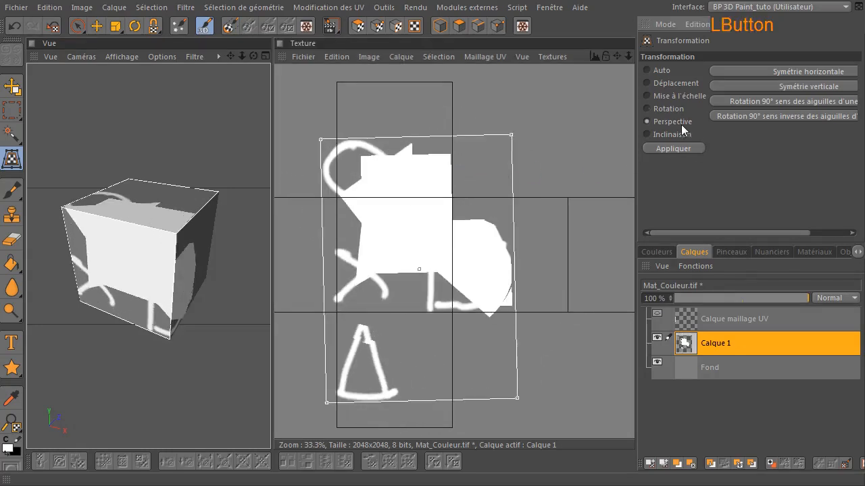
pyautogui.moveTo(511, 138); pyautogui.dragTo(602, 178)
pyautogui.click(671, 134)
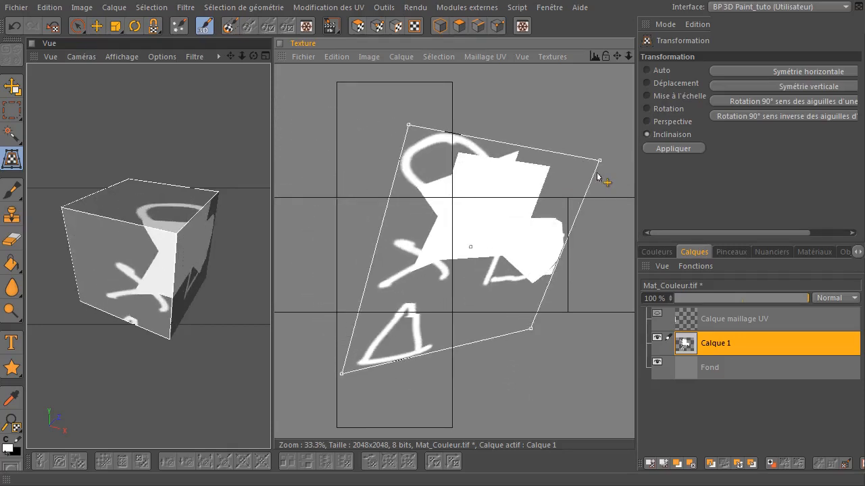
pyautogui.click(682, 148)
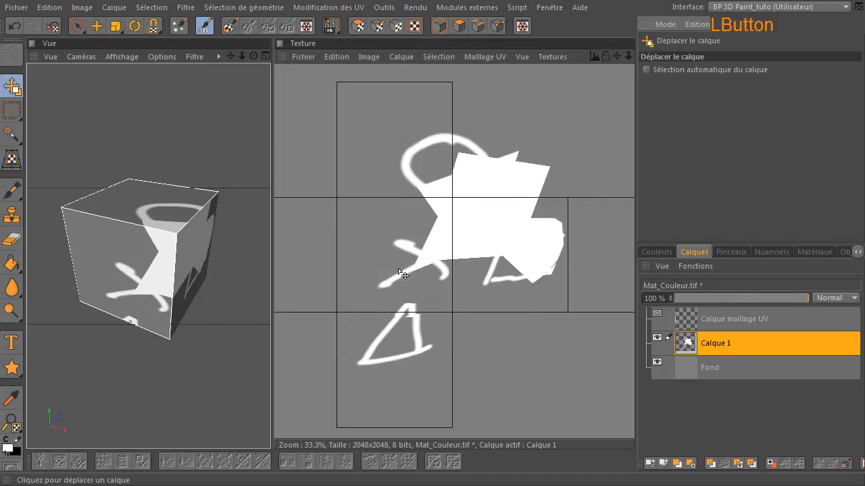
# Move the Calque 1 artwork left and down, and shrink it with the Transformation tool in Auto mode.
pyautogui.moveTo(533, 186)
pyautogui.mouseDown()
pyautogui.moveTo(479, 193)
pyautogui.moveTo(476, 216)
pyautogui.moveTo(448, 202)
pyautogui.moveTo(474, 201)
pyautogui.mouseUp()
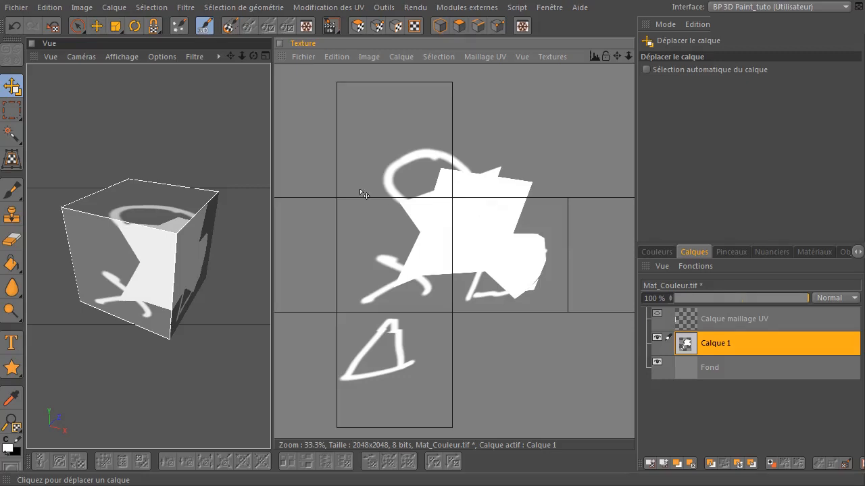
pyautogui.click(11, 159)
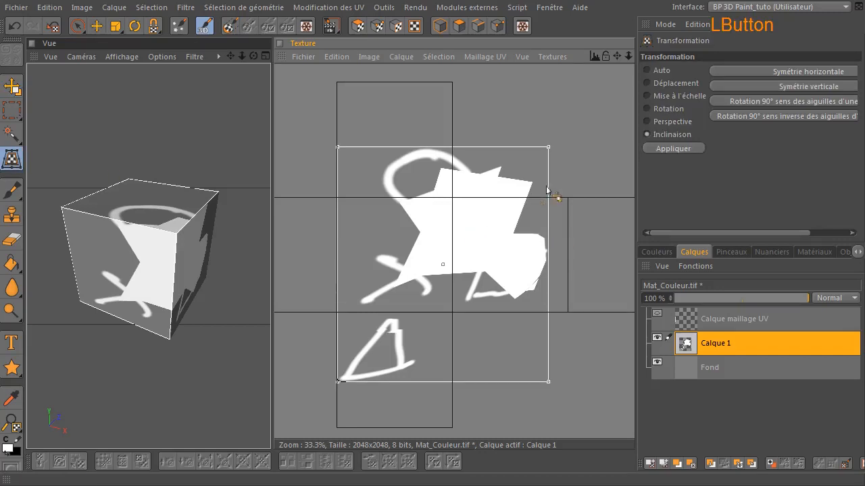
pyautogui.click(663, 71)
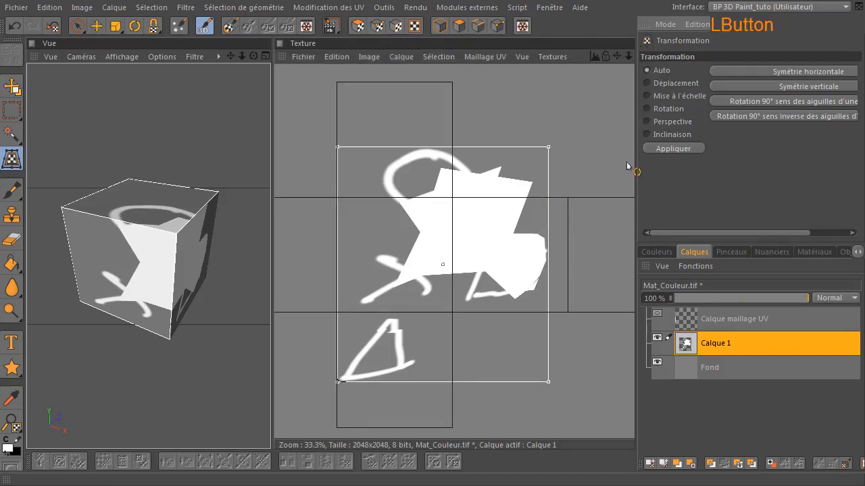
pyautogui.click(550, 149)
pyautogui.moveTo(550, 150); pyautogui.dragTo(481, 194)
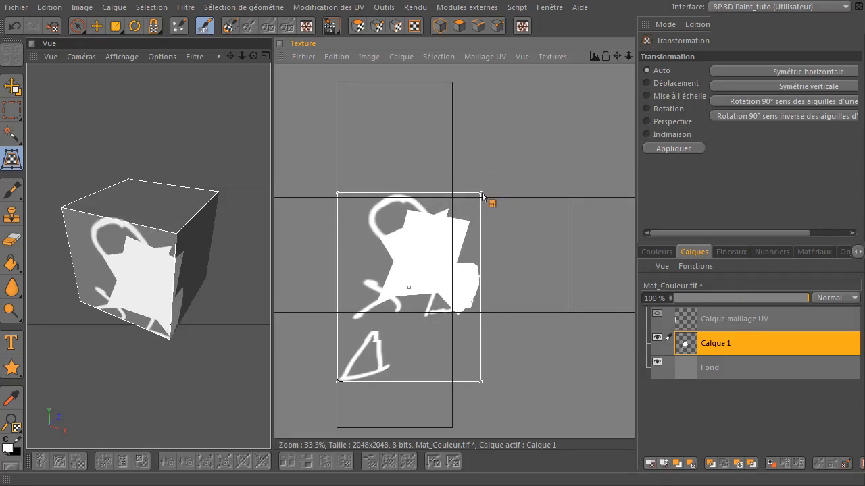
# Resize the transformation frame so the artwork fits the UV square of the cube's front face.
pyautogui.moveTo(482, 194); pyautogui.dragTo(575, 200)
pyautogui.moveTo(575, 382); pyautogui.dragTo(451, 313)
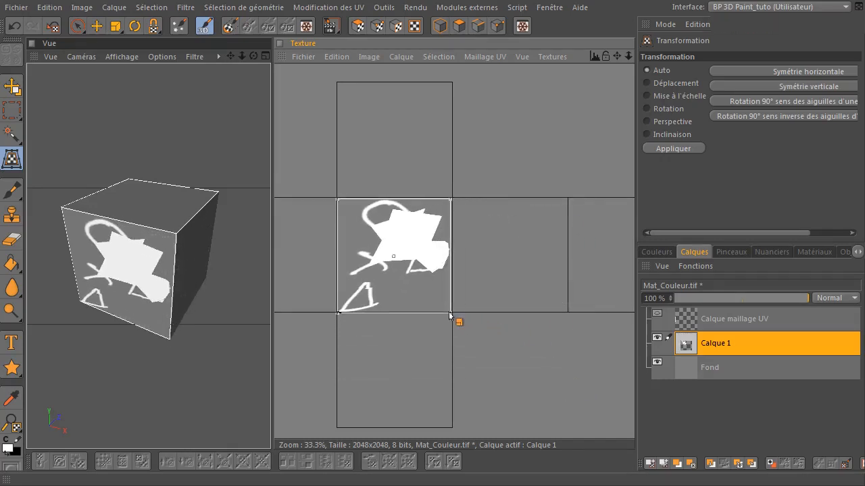
pyautogui.moveTo(451, 264); pyautogui.dragTo(454, 276)
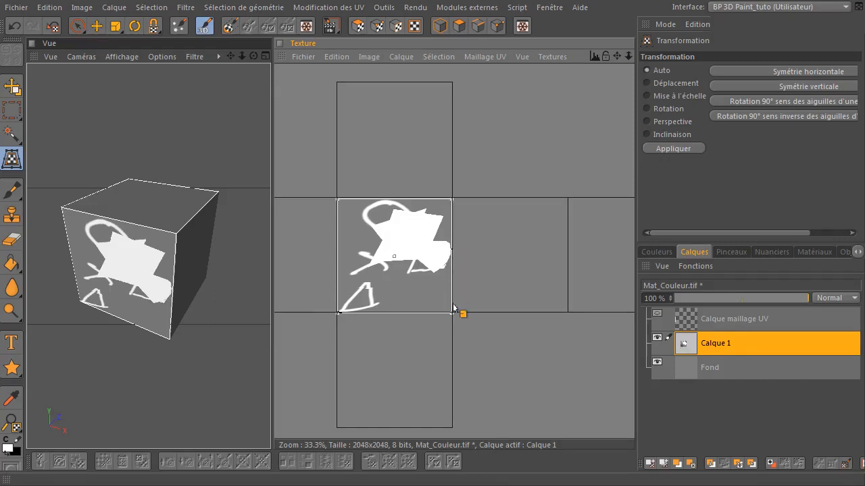
pyautogui.moveTo(454, 314); pyautogui.dragTo(452, 310)
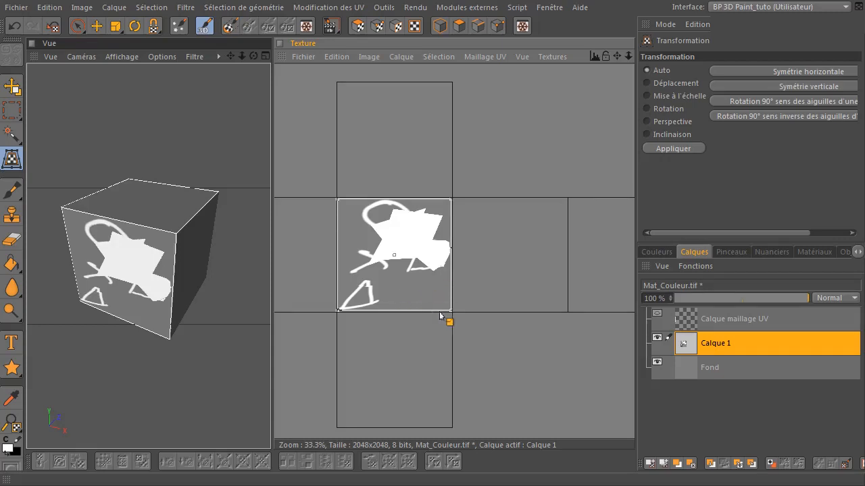
pyautogui.moveTo(450, 314); pyautogui.dragTo(443, 316)
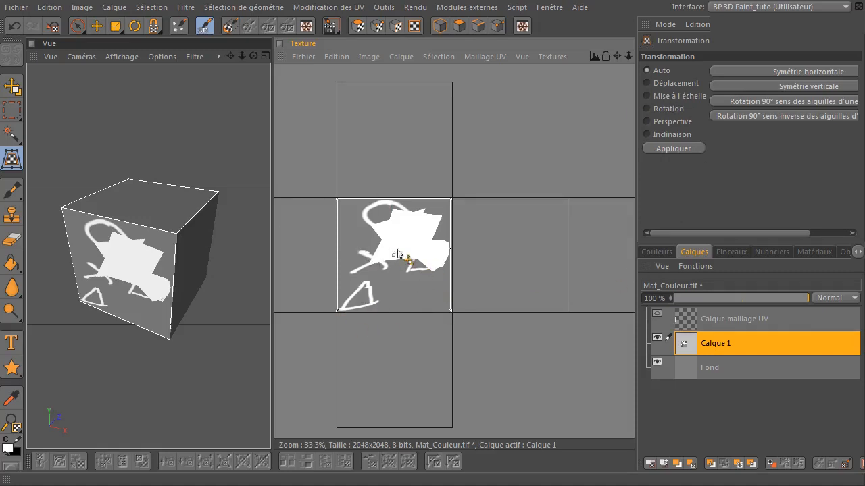
# Rotate the fitted artwork about 90° clockwise within the UV square and apply the transformation.
pyautogui.click(674, 108)
pyautogui.moveTo(462, 206); pyautogui.dragTo(441, 302)
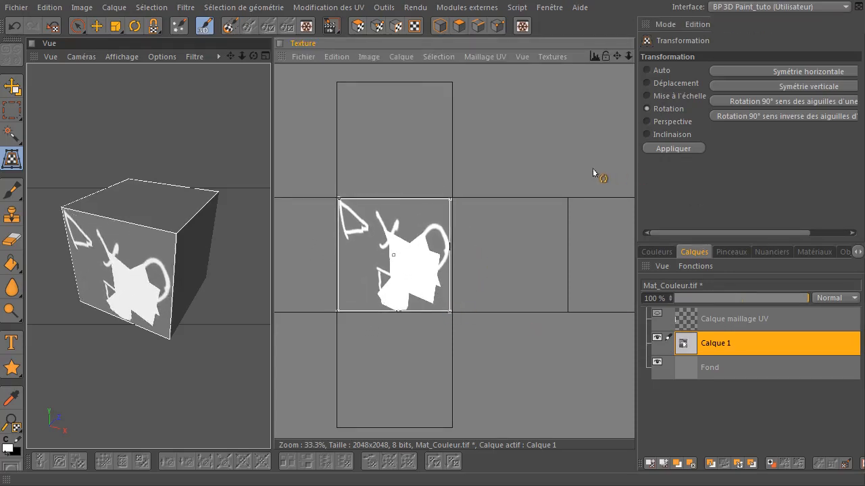
pyautogui.click(692, 149)
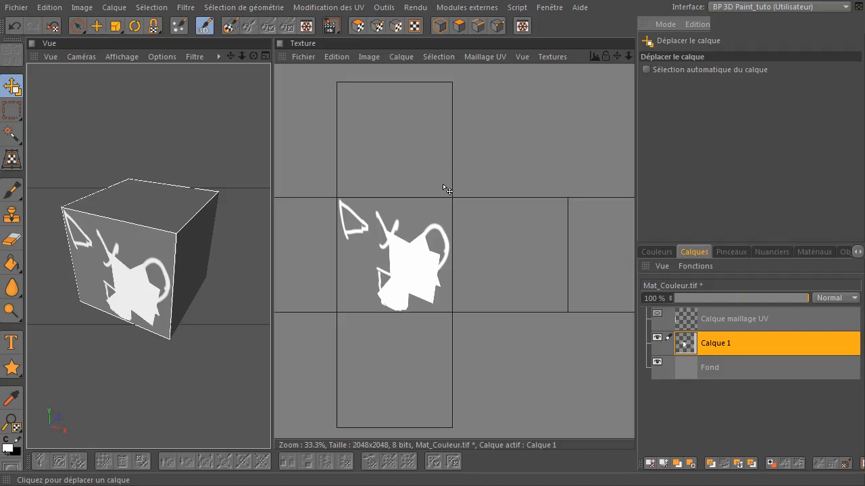
# Activate the Brush tool with a size of 57 and enlarge its settings area to show all parameters.
pyautogui.click(21, 194)
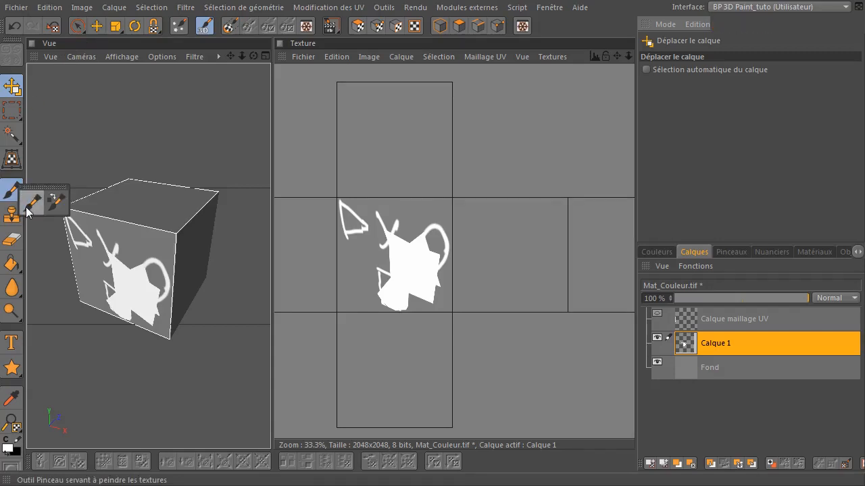
pyautogui.click(27, 211)
pyautogui.moveTo(839, 202); pyautogui.dragTo(815, 202)
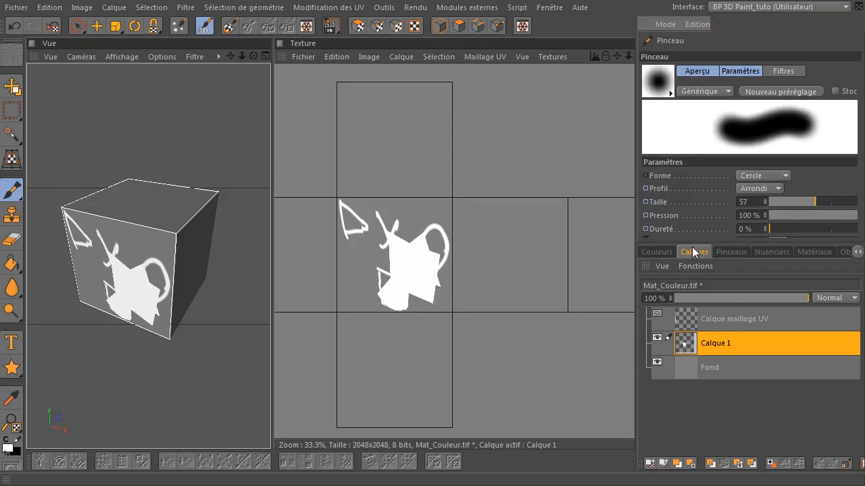
pyautogui.moveTo(693, 240); pyautogui.dragTo(694, 323)
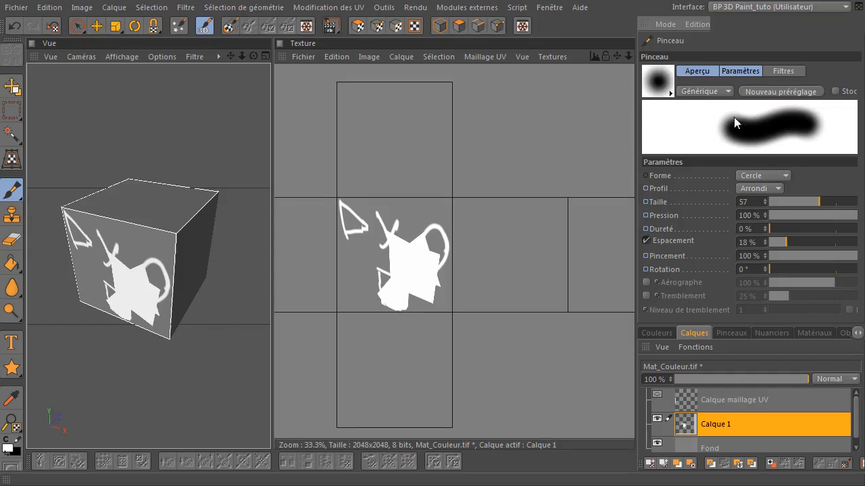
# Browse the brush preset library from beginning to end and close it, keeping the current brush.
pyautogui.click(653, 80)
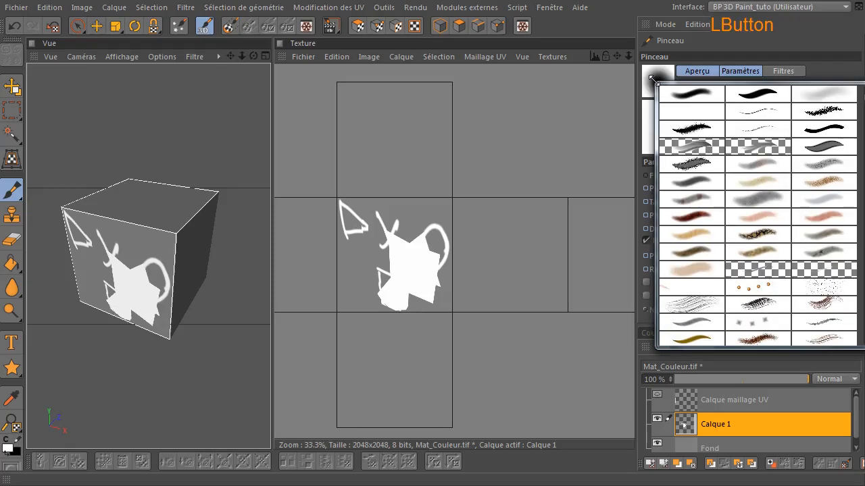
pyautogui.scroll(-5, 761, 260)
pyautogui.scroll(-15, 761, 260)
pyautogui.scroll(-15, 760, 272)
pyautogui.scroll(-15, 760, 273)
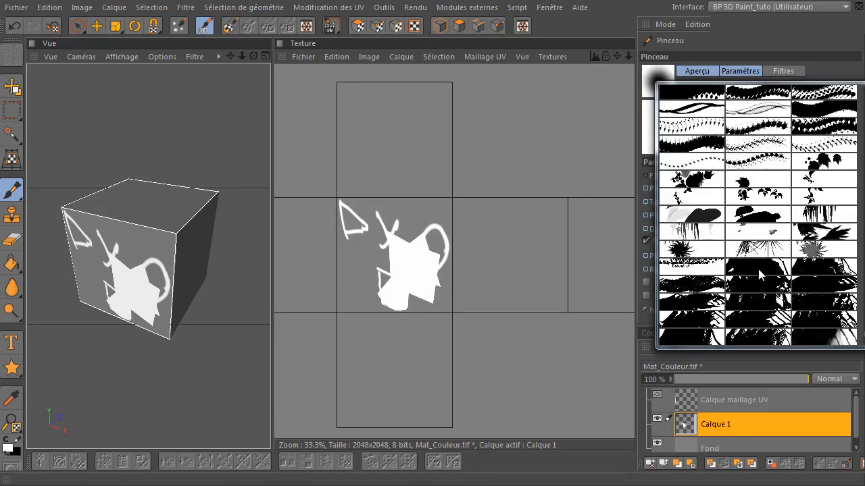
pyautogui.moveTo(862, 336); pyautogui.dragTo(863, 91)
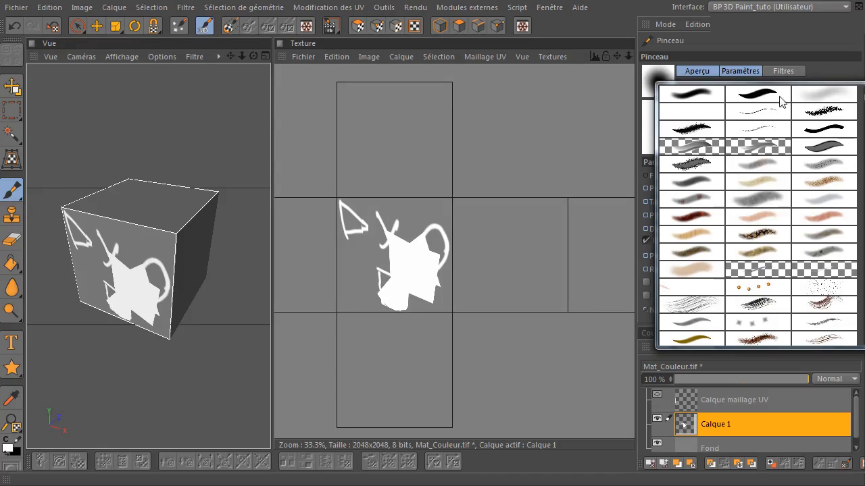
pyautogui.click(776, 107)
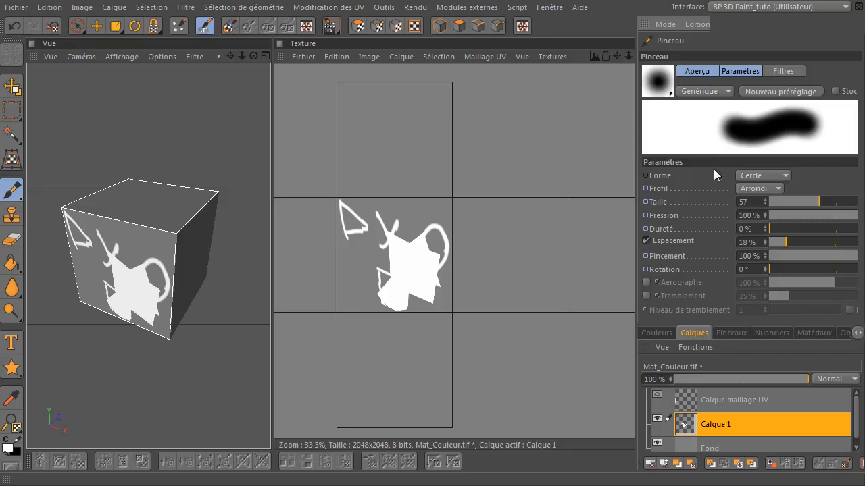
pyautogui.click(658, 83)
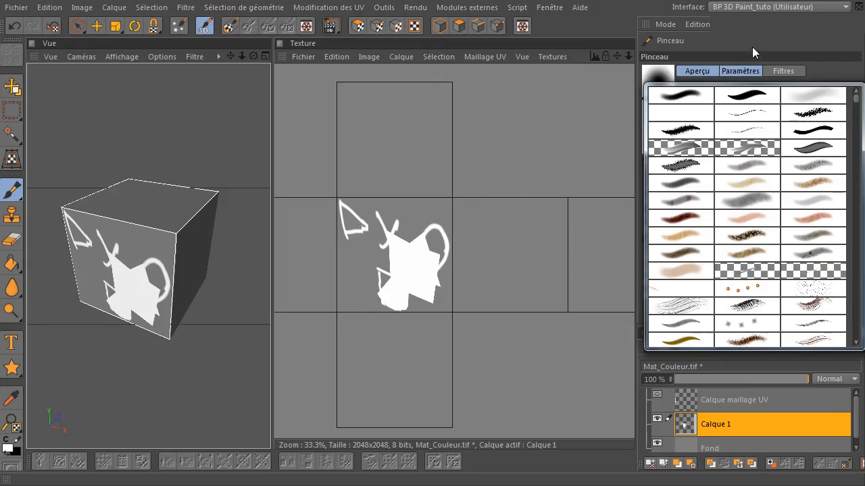
pyautogui.click(817, 34)
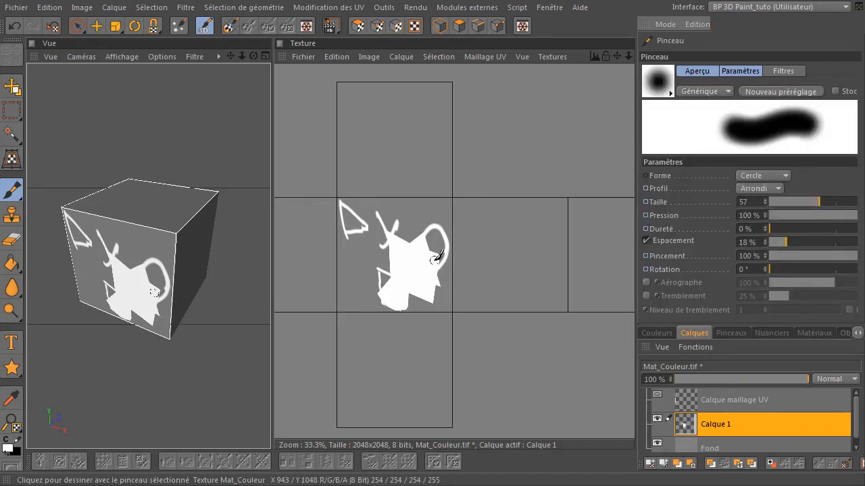
# Examine the available Forme options for the brush, keeping Cercle.
pyautogui.click(782, 177)
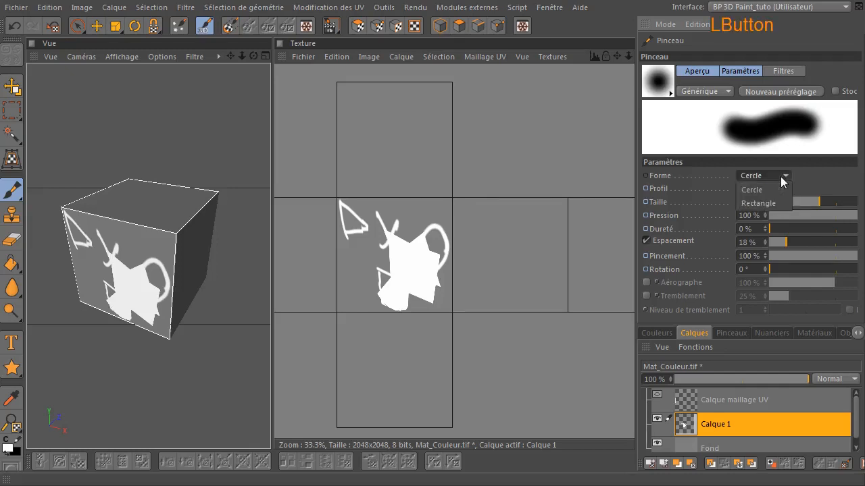
pyautogui.click(826, 175)
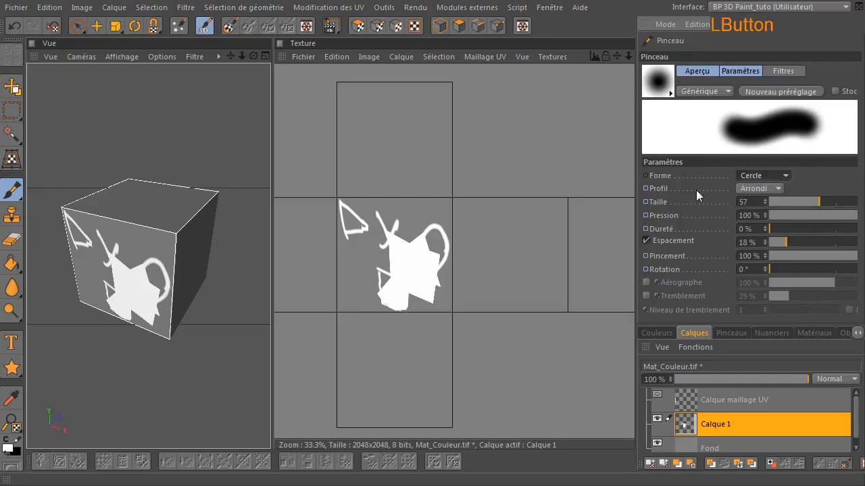
# Try the Rectangle brush shape and restore the shape to Cercle.
pyautogui.click(759, 176)
pyautogui.click(757, 203)
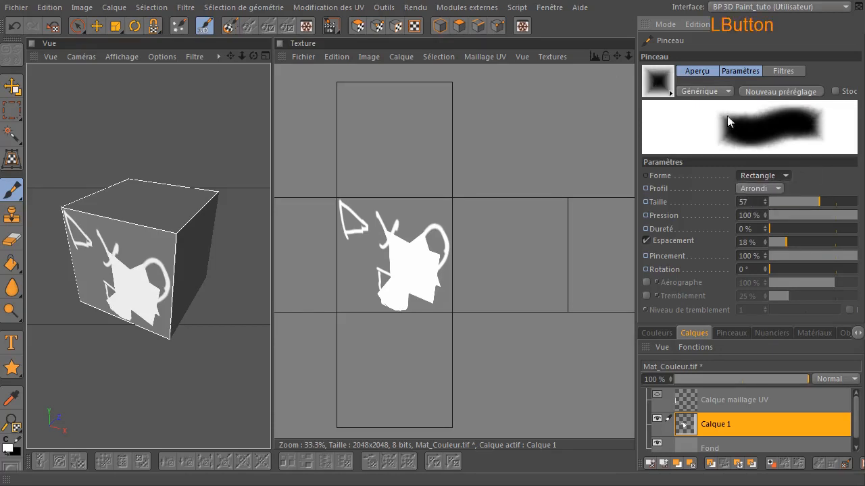
pyautogui.click(760, 176)
pyautogui.click(767, 190)
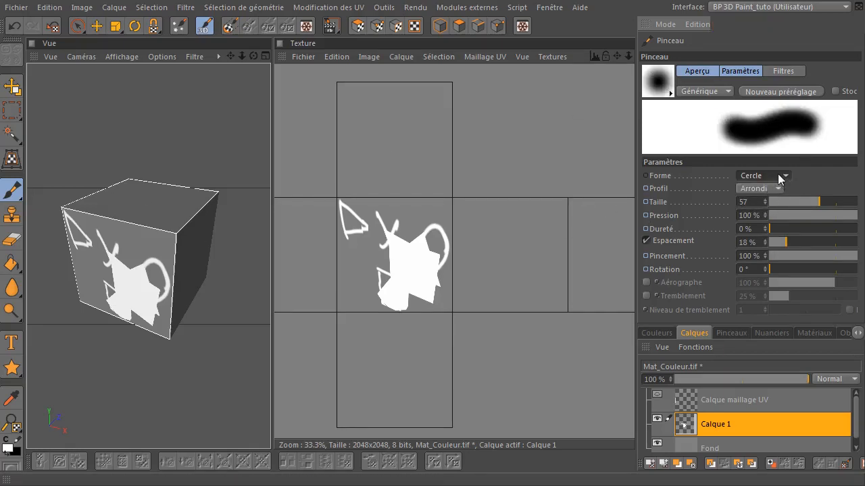
# Compare the Linéaire, Aiguille and Buse brush profiles, settling on Linéaire.
pyautogui.click(777, 189)
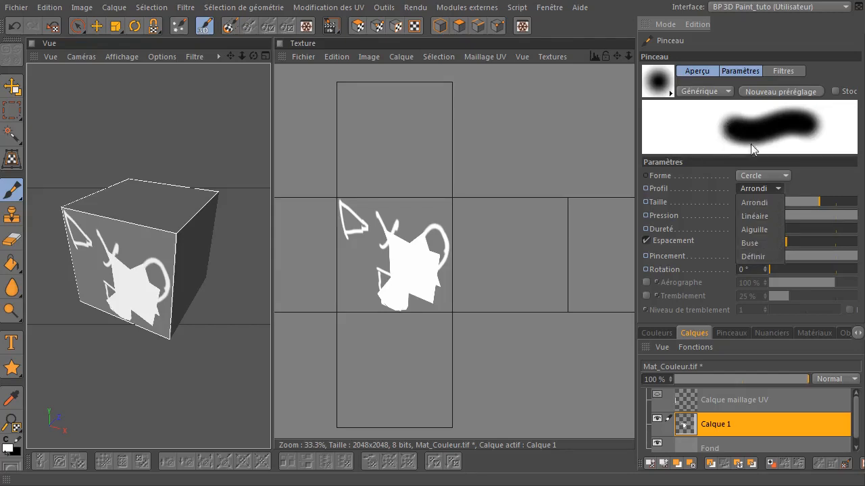
pyautogui.click(762, 217)
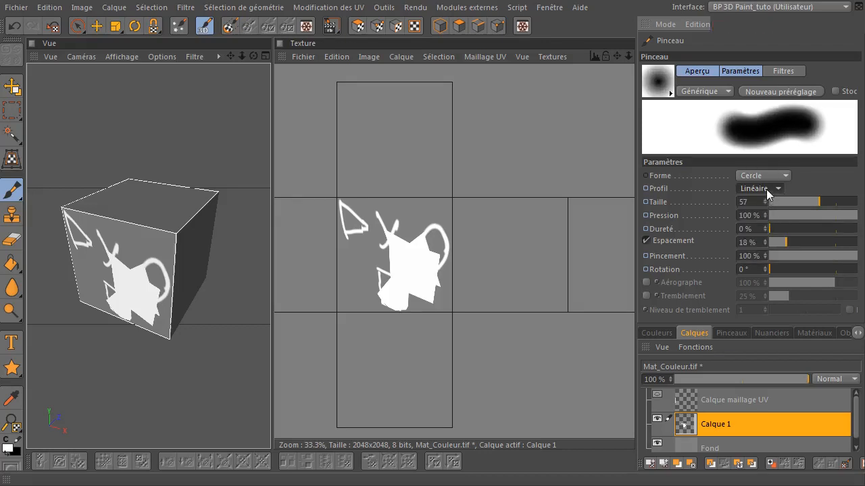
pyautogui.click(766, 189)
pyautogui.click(765, 231)
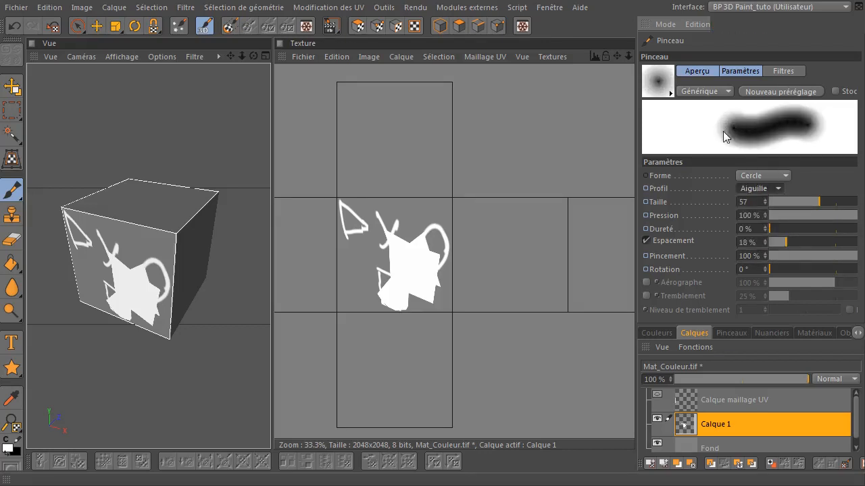
pyautogui.click(761, 190)
pyautogui.click(757, 244)
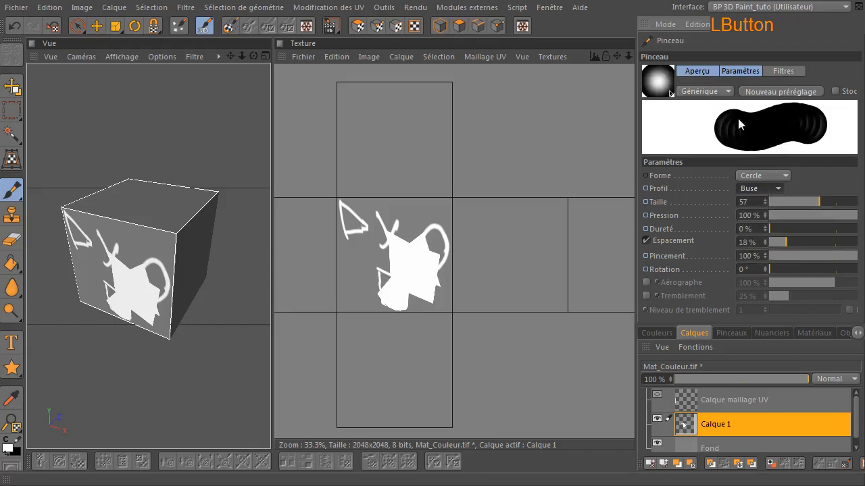
pyautogui.click(760, 190)
pyautogui.click(760, 216)
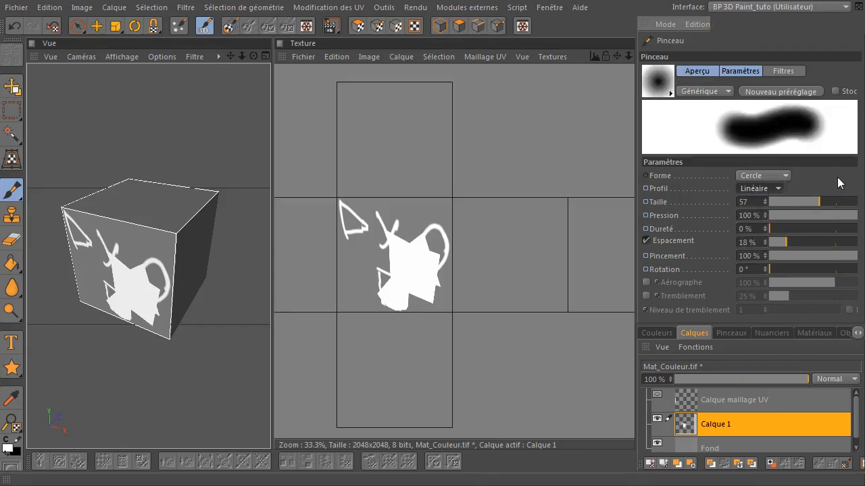
# Paint diagonal test strokes across the upper part of the texture with brush sizes 10, 2 and 97.
pyautogui.moveTo(782, 200)
pyautogui.mouseDown()
pyautogui.moveTo(833, 201)
pyautogui.moveTo(789, 203)
pyautogui.mouseUp()
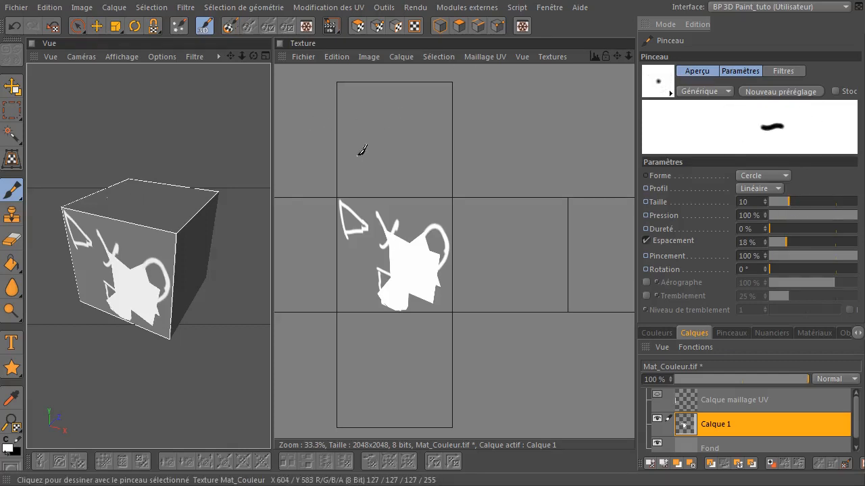
pyautogui.moveTo(350, 161); pyautogui.dragTo(445, 109)
pyautogui.moveTo(782, 201); pyautogui.dragTo(774, 202)
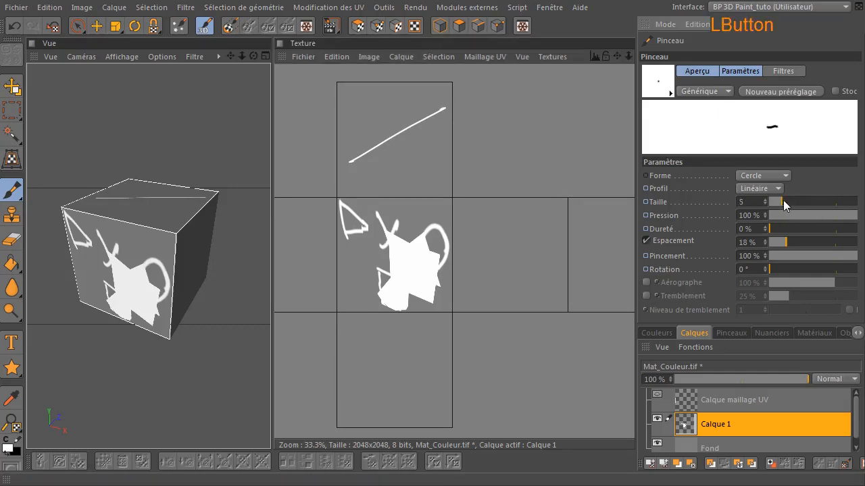
pyautogui.moveTo(362, 170); pyautogui.dragTo(438, 143)
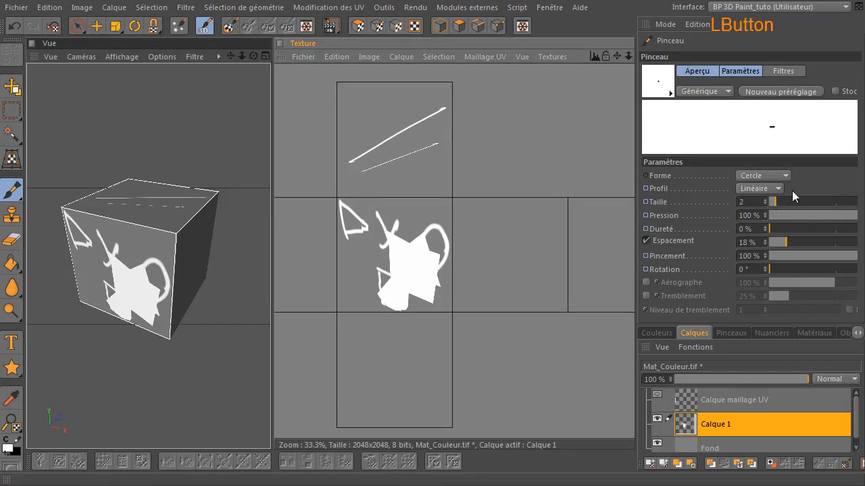
pyautogui.moveTo(781, 201); pyautogui.dragTo(837, 204)
pyautogui.moveTo(369, 196); pyautogui.dragTo(532, 146)
# Set the brush size to 62 and link it to stylus pressure (Pression du stylet) in its effector settings.
pyautogui.moveTo(835, 204); pyautogui.dragTo(804, 203)
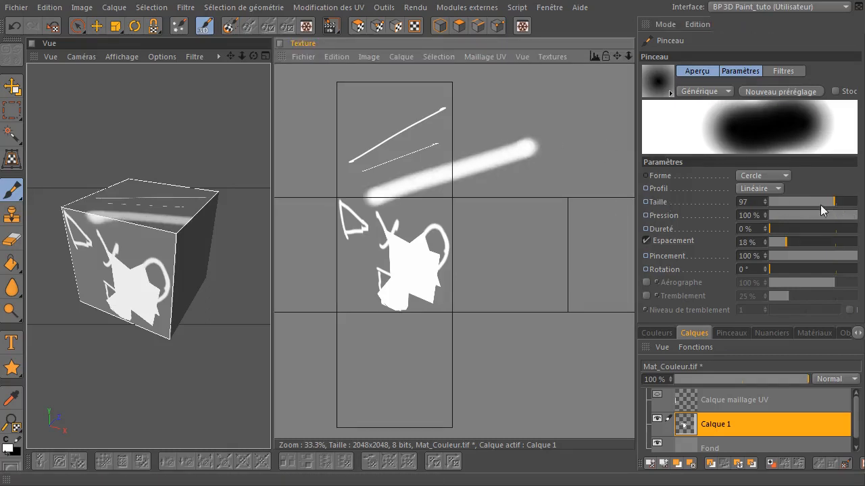
pyautogui.click(821, 205)
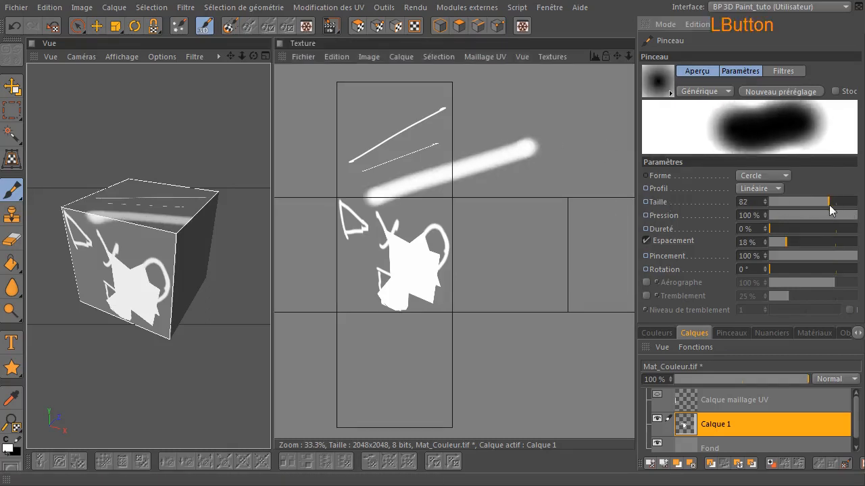
pyautogui.click(644, 201)
pyautogui.moveTo(640, 126); pyautogui.dragTo(596, 192)
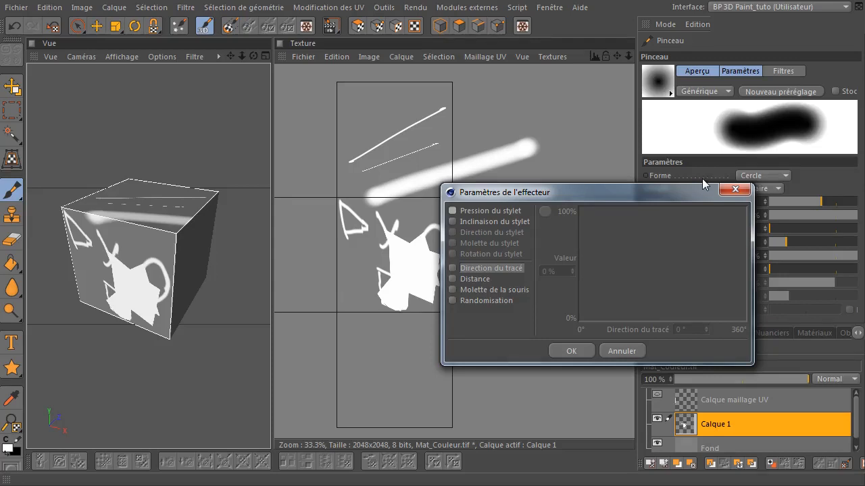
pyautogui.click(452, 212)
pyautogui.click(572, 351)
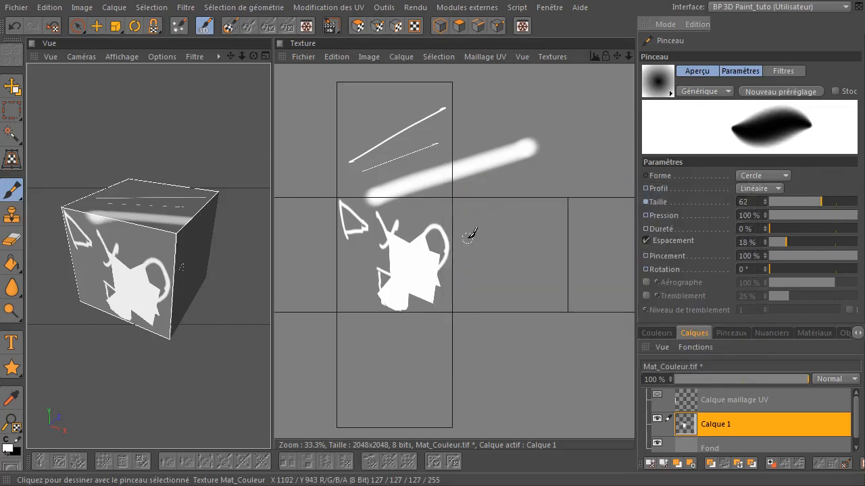
# Paint a series of diagonal strokes with varying stylus pressure beside the UV column to test the pressure-dependent size.
pyautogui.moveTo(460, 251); pyautogui.dragTo(626, 179)
pyautogui.moveTo(469, 289)
pyautogui.mouseDown()
pyautogui.moveTo(573, 238)
pyautogui.moveTo(614, 230)
pyautogui.mouseUp()
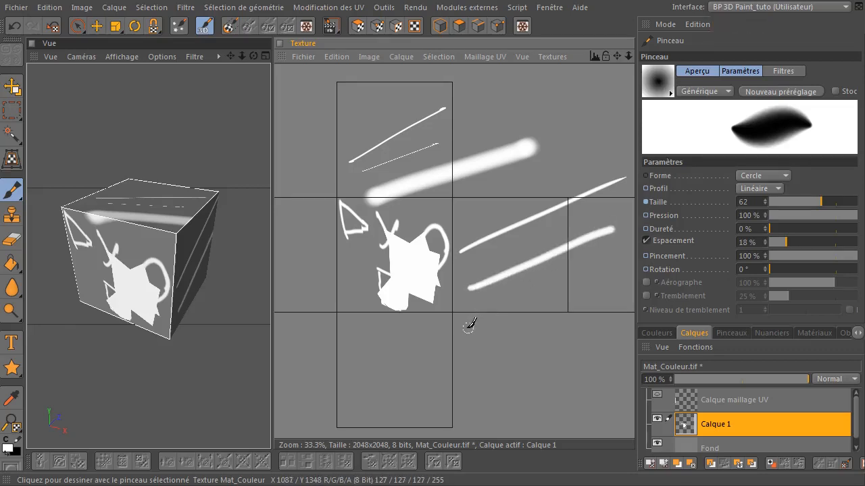
pyautogui.moveTo(474, 324); pyautogui.dragTo(573, 279)
pyautogui.moveTo(455, 368); pyautogui.dragTo(627, 289)
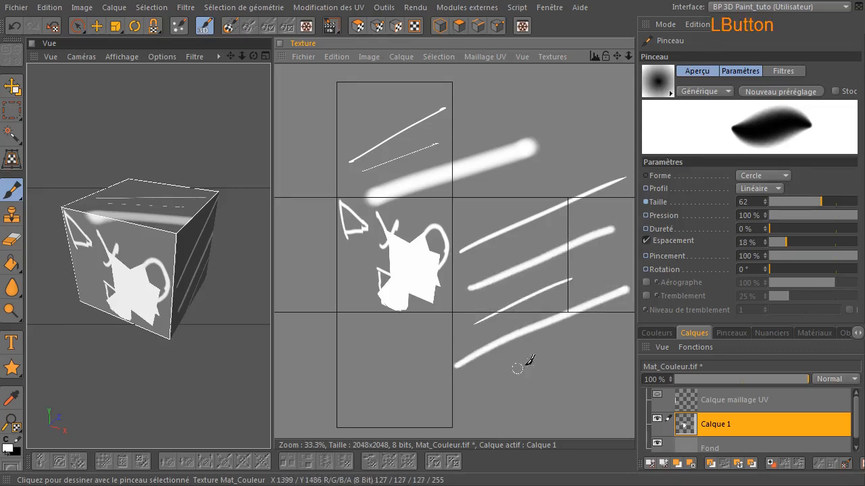
pyautogui.moveTo(463, 394); pyautogui.dragTo(512, 369)
pyautogui.moveTo(463, 407)
pyautogui.mouseDown()
pyautogui.moveTo(581, 351)
pyautogui.moveTo(579, 369)
pyautogui.mouseUp()
pyautogui.moveTo(456, 210); pyautogui.dragTo(622, 137)
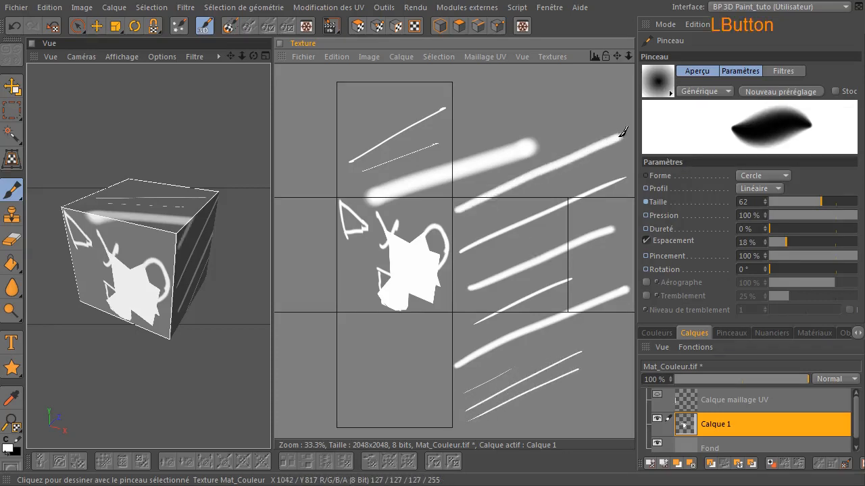
# Disable stylus pressure for the brush size and paint a short stroke near the top of the texture.
pyautogui.click(646, 201)
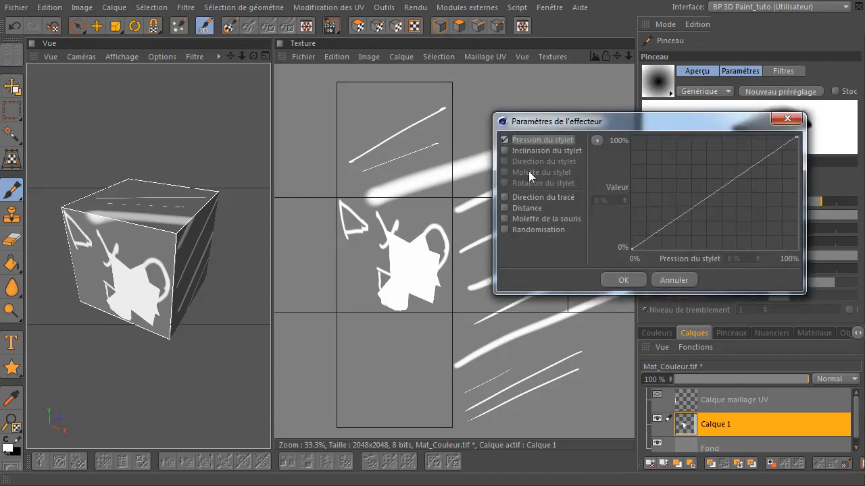
pyautogui.click(504, 140)
pyautogui.click(630, 279)
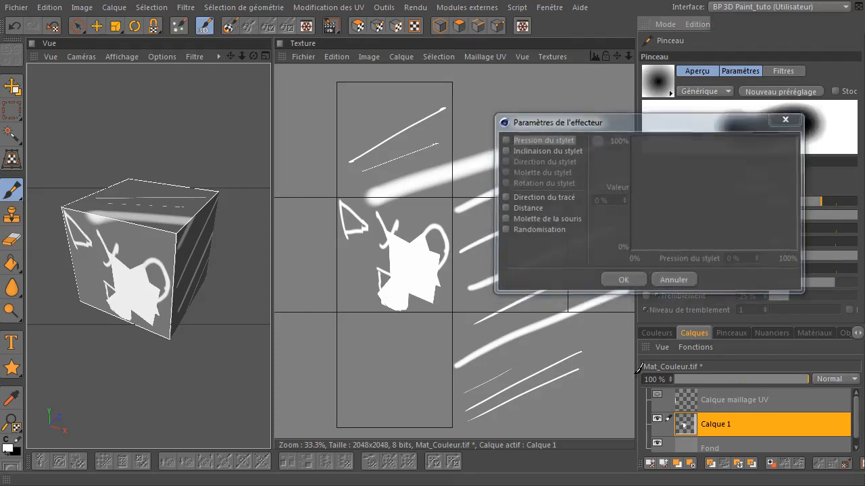
pyautogui.moveTo(472, 122); pyautogui.dragTo(535, 108)
# Set the brush size to 35 and scribble constant-width strokes over the existing diagonal lines.
pyautogui.moveTo(821, 202); pyautogui.dragTo(807, 201)
pyautogui.moveTo(521, 126)
pyautogui.mouseDown()
pyautogui.moveTo(565, 126)
pyautogui.moveTo(540, 142)
pyautogui.mouseUp()
pyautogui.moveTo(470, 156)
pyautogui.mouseDown()
pyautogui.moveTo(570, 123)
pyautogui.moveTo(506, 162)
pyautogui.moveTo(598, 129)
pyautogui.moveTo(595, 136)
pyautogui.mouseUp()
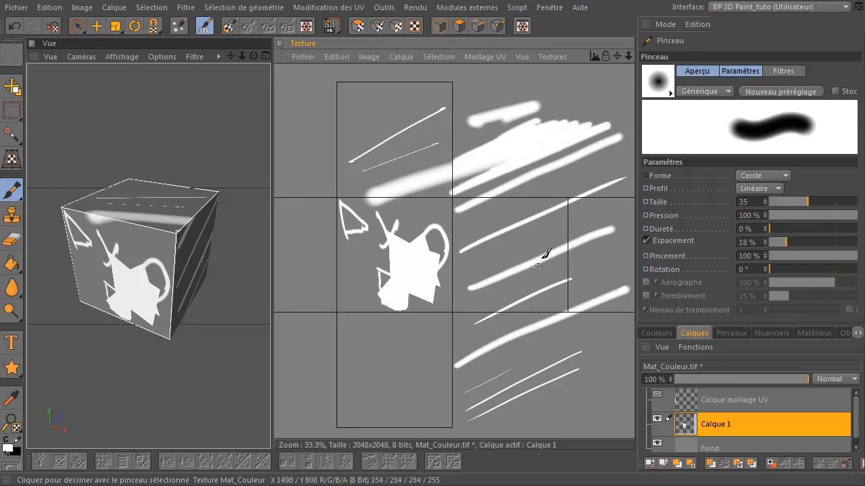
pyautogui.moveTo(527, 200); pyautogui.dragTo(508, 297)
pyautogui.moveTo(529, 220); pyautogui.dragTo(515, 307)
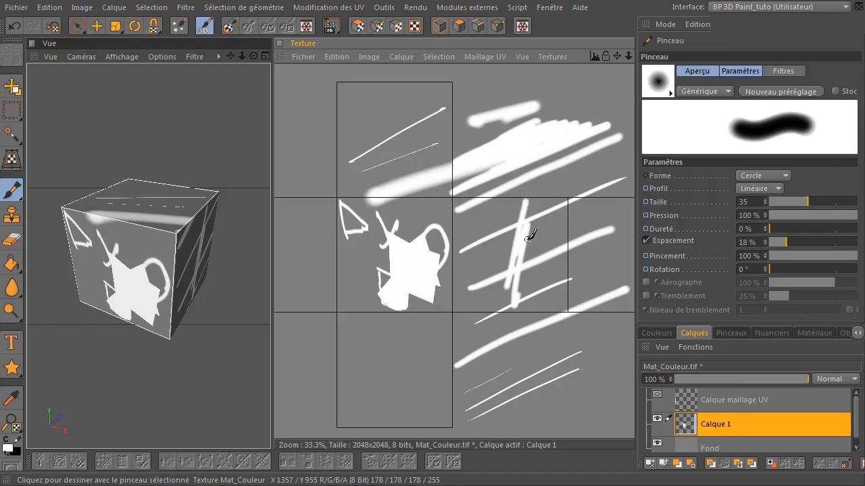
pyautogui.moveTo(507, 219)
pyautogui.mouseDown()
pyautogui.moveTo(503, 270)
pyautogui.moveTo(490, 274)
pyautogui.moveTo(485, 253)
pyautogui.moveTo(498, 243)
pyautogui.moveTo(498, 263)
pyautogui.moveTo(523, 270)
pyautogui.moveTo(517, 254)
pyautogui.mouseUp()
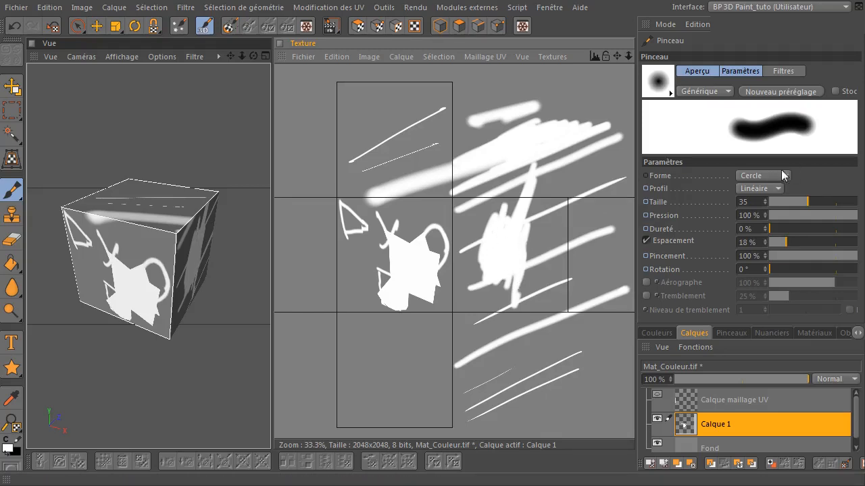
# Open the effector settings of the brush's Pression parameter and close them without changes.
pyautogui.click(645, 215)
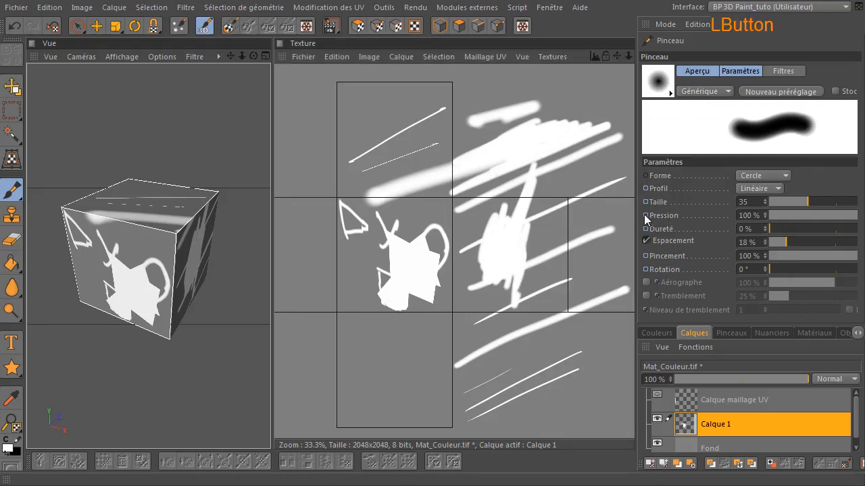
pyautogui.click(669, 290)
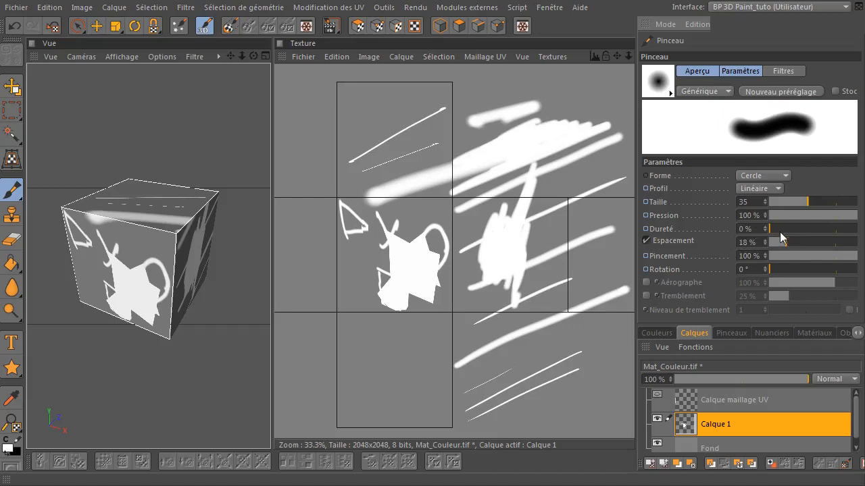
# Paint comparison strokes on the texture with the brush hardness (Dureté) at 49 %, 93 % and 0 %.
pyautogui.moveTo(783, 229); pyautogui.dragTo(836, 230)
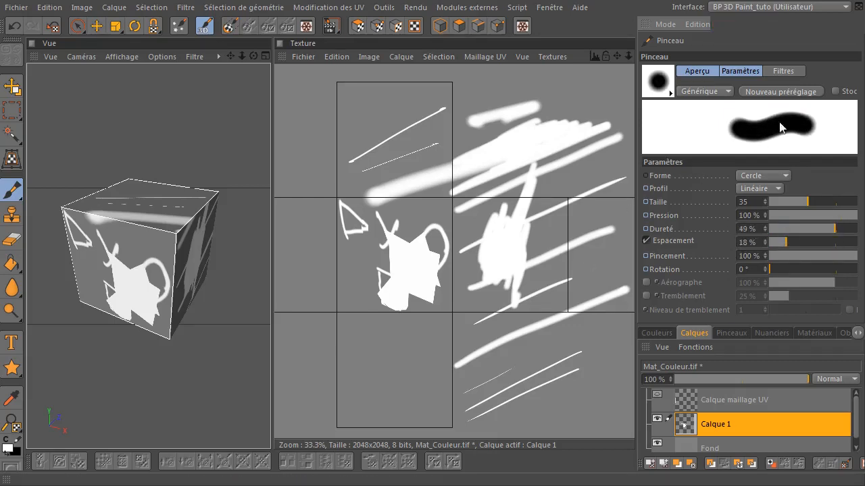
pyautogui.moveTo(339, 366); pyautogui.dragTo(500, 342)
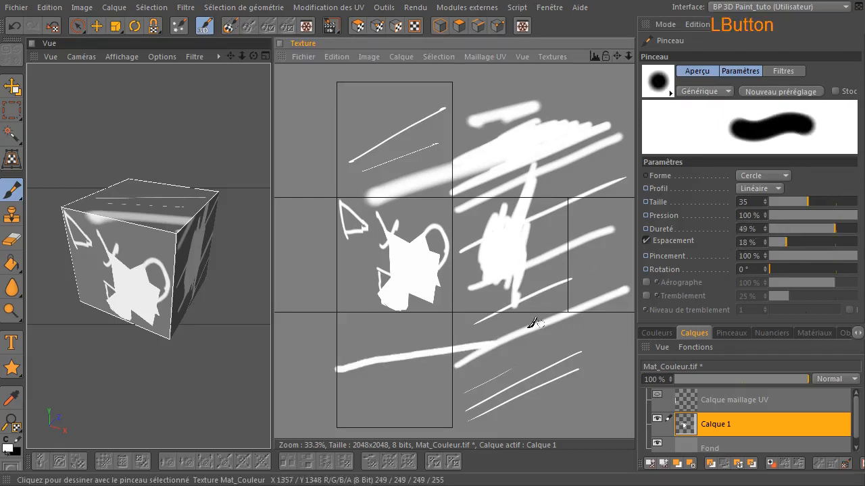
pyautogui.moveTo(825, 230); pyautogui.dragTo(851, 229)
pyautogui.moveTo(298, 114); pyautogui.dragTo(492, 114)
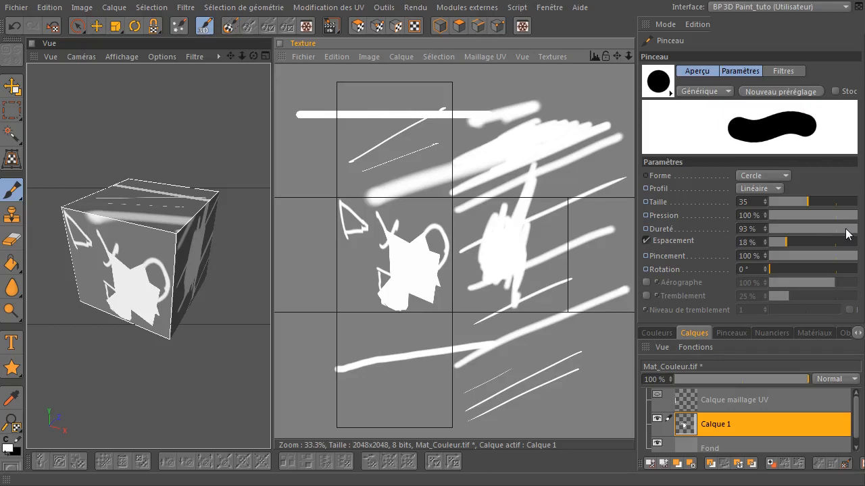
pyautogui.moveTo(847, 231); pyautogui.dragTo(774, 234)
pyautogui.moveTo(292, 141); pyautogui.dragTo(439, 141)
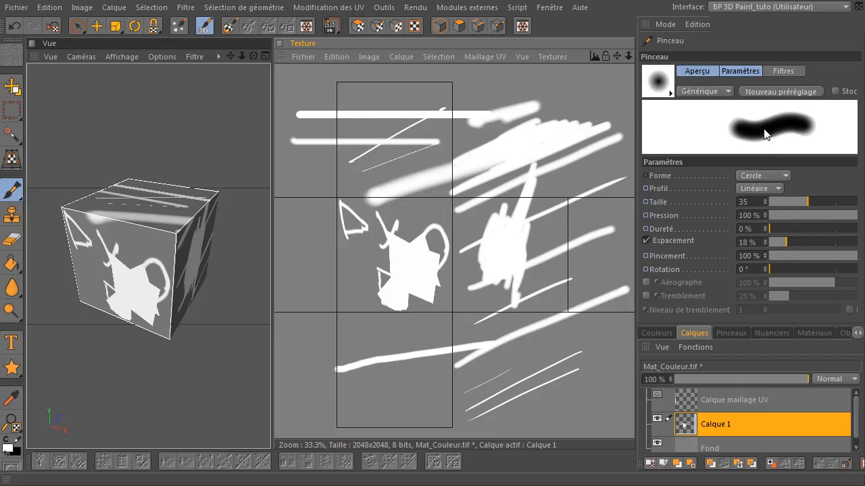
# Try a brush spacing (Espacement) of 80 % and restore it to 18 %.
pyautogui.moveTo(799, 241); pyautogui.dragTo(807, 239)
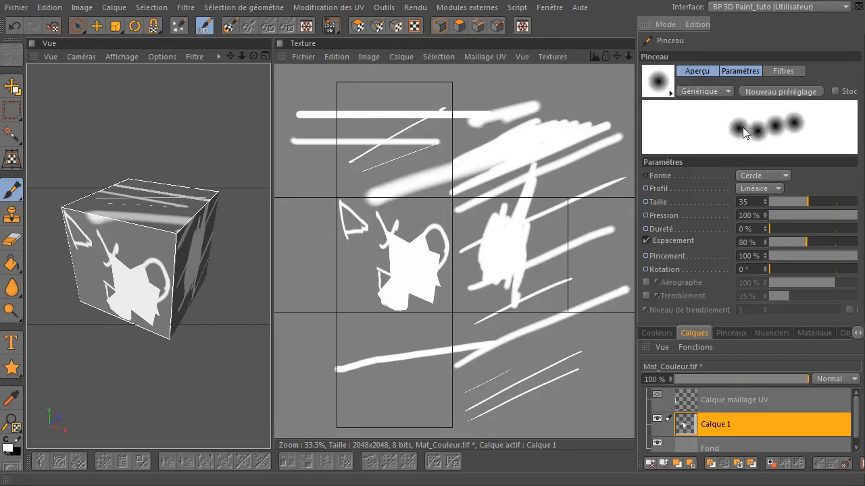
pyautogui.click(758, 243)
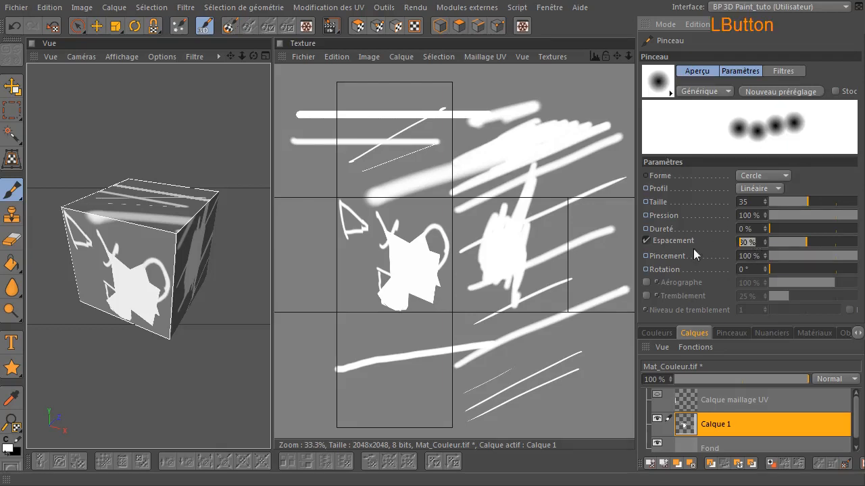
pyautogui.write('18')
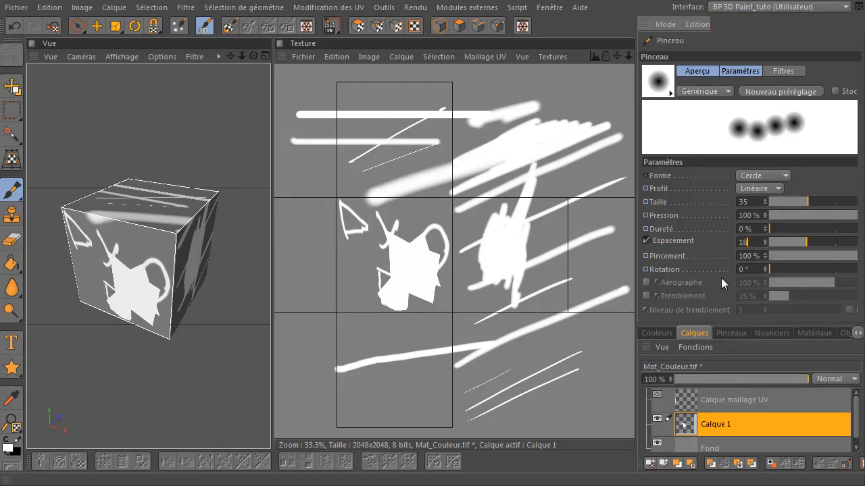
pyautogui.press('Return')
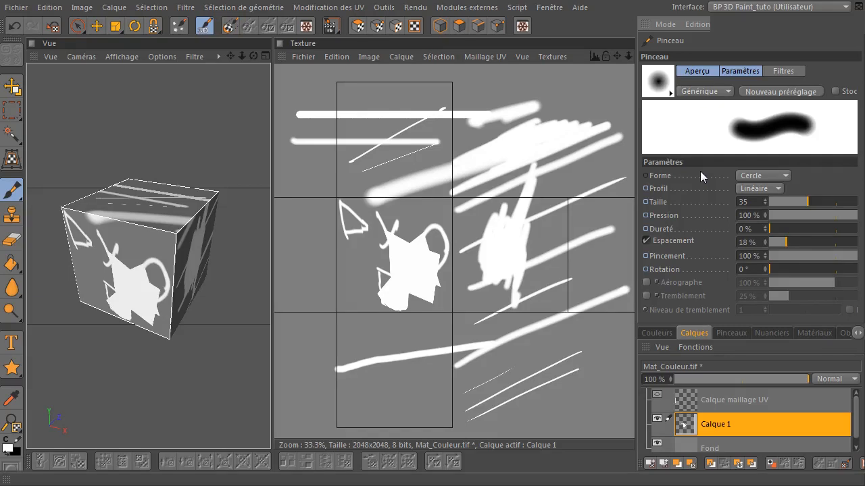
# Choose the hard black brush preset in the first row and paint a horizontal stroke along the texture's upper edge.
pyautogui.click(655, 84)
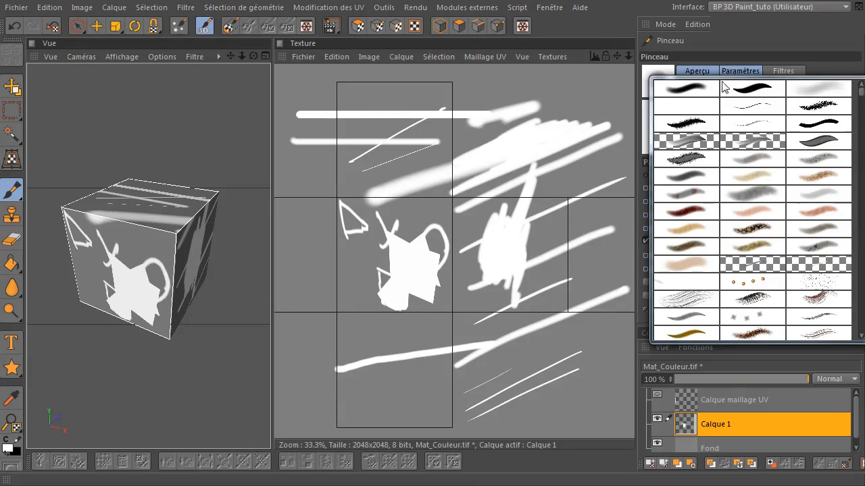
pyautogui.click(761, 93)
pyautogui.moveTo(355, 81); pyautogui.dragTo(581, 86)
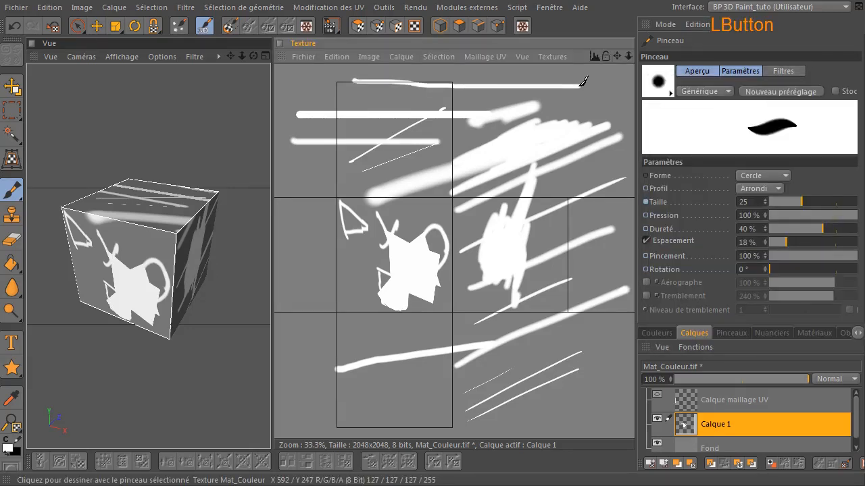
# Choose the soft airbrush preset at the end of the first row and paint faint black strokes across the central texture area.
pyautogui.click(659, 84)
pyautogui.click(823, 89)
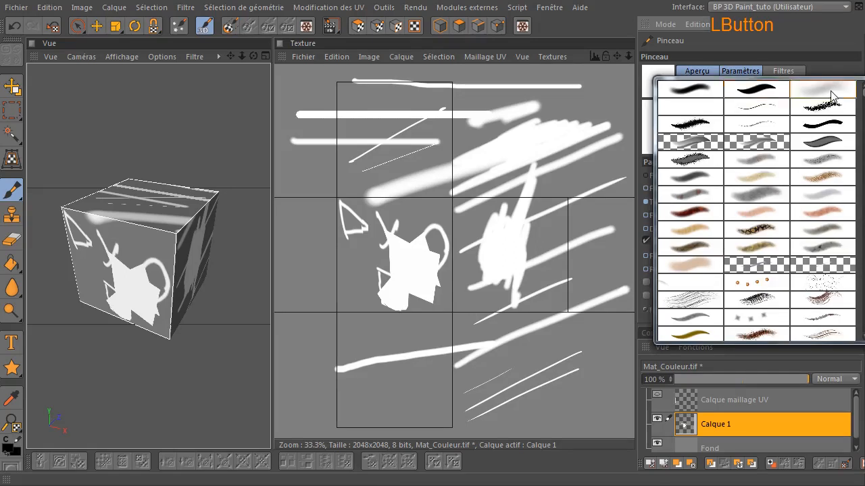
pyautogui.moveTo(309, 255)
pyautogui.mouseDown()
pyautogui.moveTo(516, 290)
pyautogui.moveTo(429, 272)
pyautogui.mouseUp()
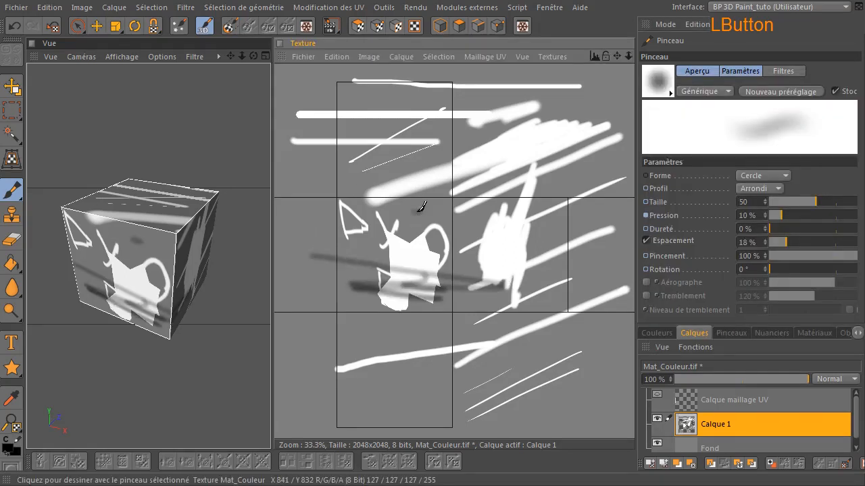
pyautogui.moveTo(442, 214); pyautogui.dragTo(382, 215)
# Set the brush size (Taille) to 134 and paint broad soft black strokes over the centre and the white strokes above it.
pyautogui.moveTo(815, 202); pyautogui.dragTo(848, 206)
pyautogui.moveTo(386, 208)
pyautogui.mouseDown()
pyautogui.moveTo(399, 228)
pyautogui.moveTo(461, 230)
pyautogui.mouseUp()
pyautogui.moveTo(405, 194)
pyautogui.mouseDown()
pyautogui.moveTo(411, 180)
pyautogui.moveTo(445, 166)
pyautogui.moveTo(512, 155)
pyautogui.moveTo(483, 169)
pyautogui.mouseUp()
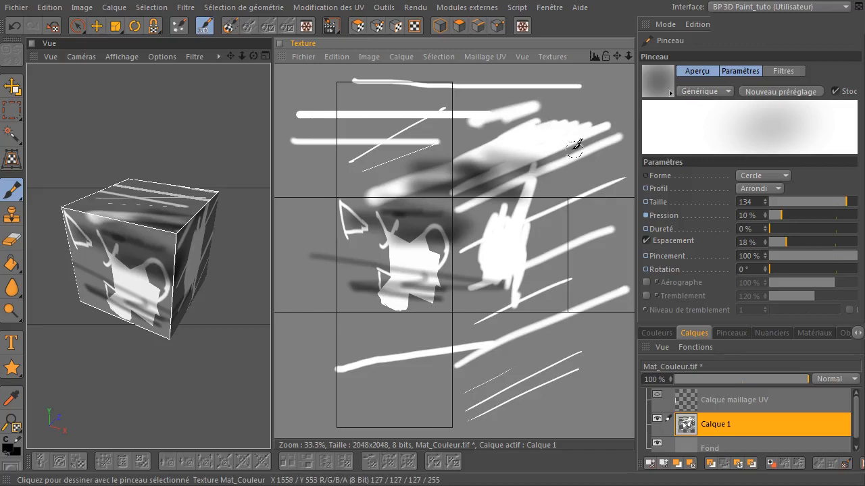
pyautogui.moveTo(505, 152)
pyautogui.mouseDown()
pyautogui.moveTo(447, 145)
pyautogui.moveTo(487, 173)
pyautogui.moveTo(543, 173)
pyautogui.mouseUp()
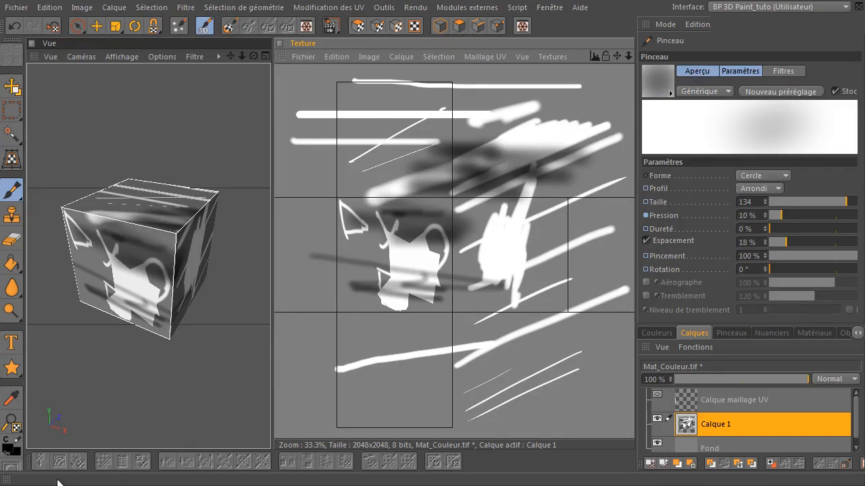
pyautogui.click(9, 452)
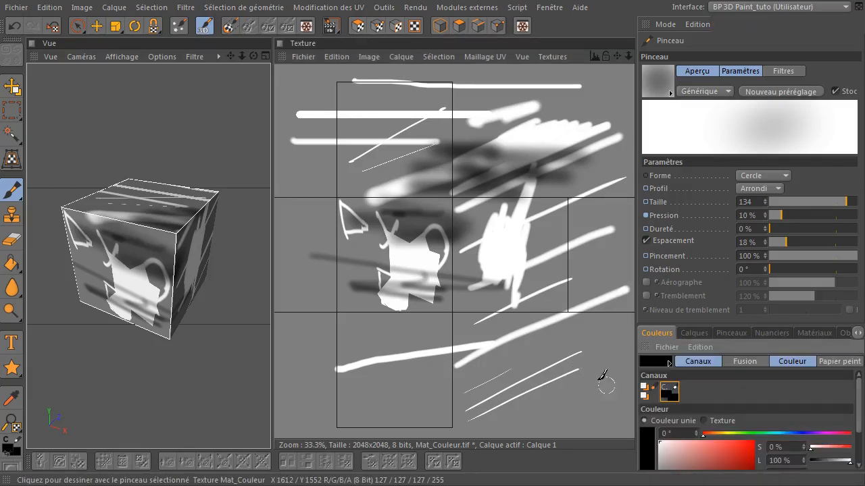
pyautogui.moveTo(659, 457); pyautogui.dragTo(646, 415)
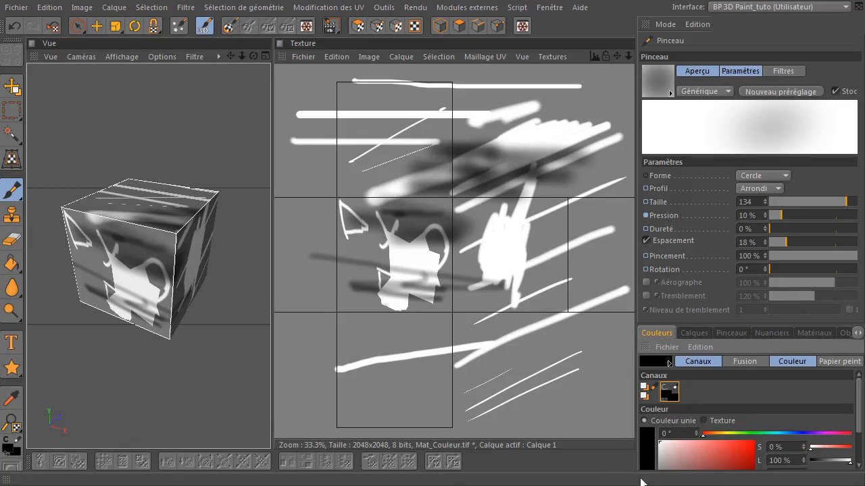
pyautogui.click(650, 460)
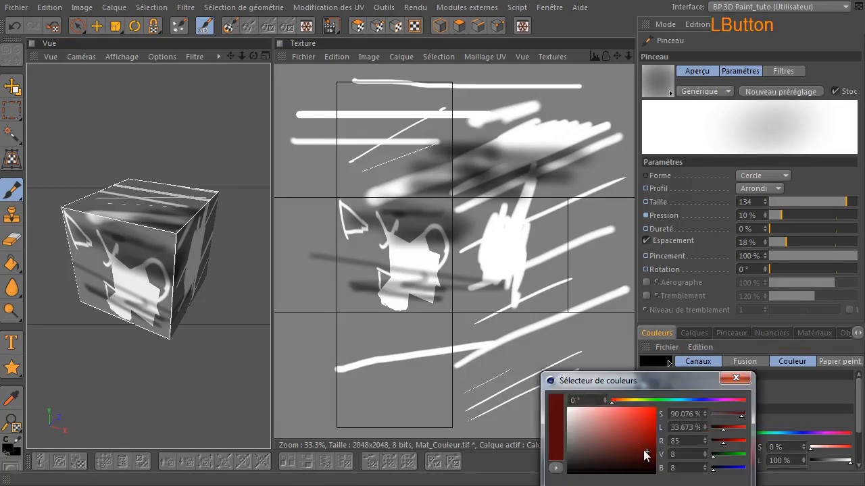
pyautogui.click(736, 377)
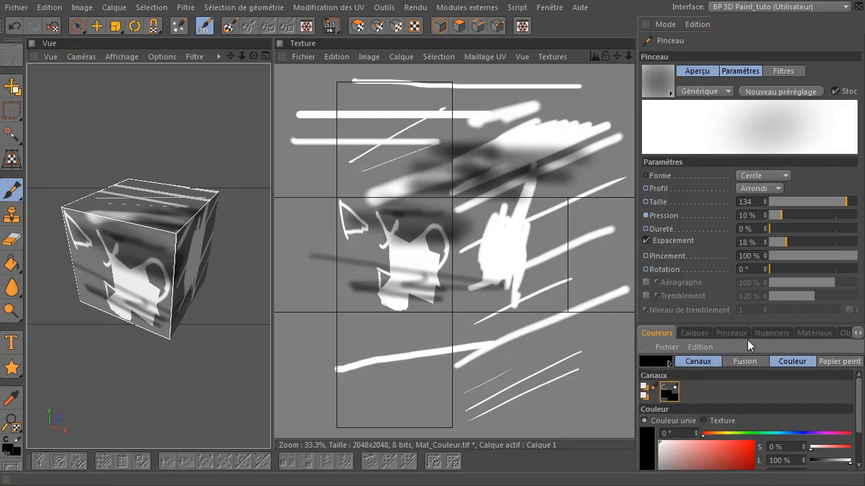
# Pick the white swatch from the colour swatches (Nuanciers) and paint soft white strokes over the dark upper area.
pyautogui.click(765, 333)
pyautogui.scroll(-3, 773, 399)
pyautogui.scroll(-3, 772, 399)
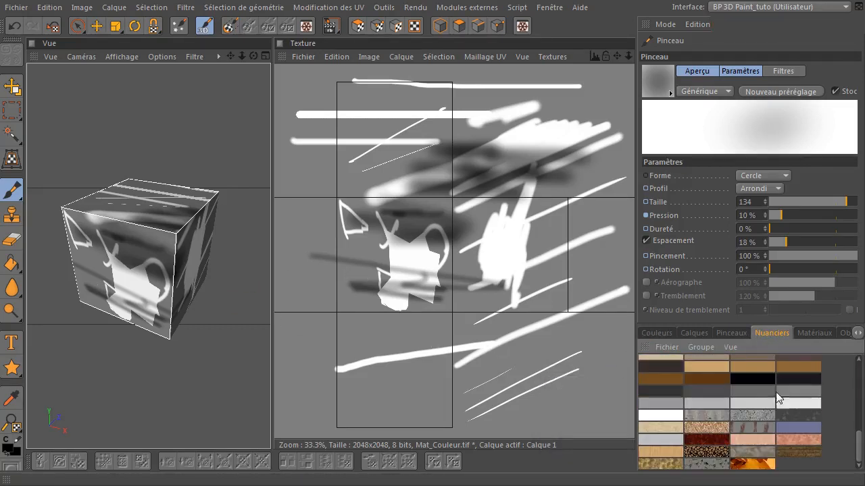
pyautogui.click(673, 416)
pyautogui.moveTo(433, 152)
pyautogui.mouseDown()
pyautogui.moveTo(498, 141)
pyautogui.moveTo(473, 203)
pyautogui.moveTo(500, 203)
pyautogui.mouseUp()
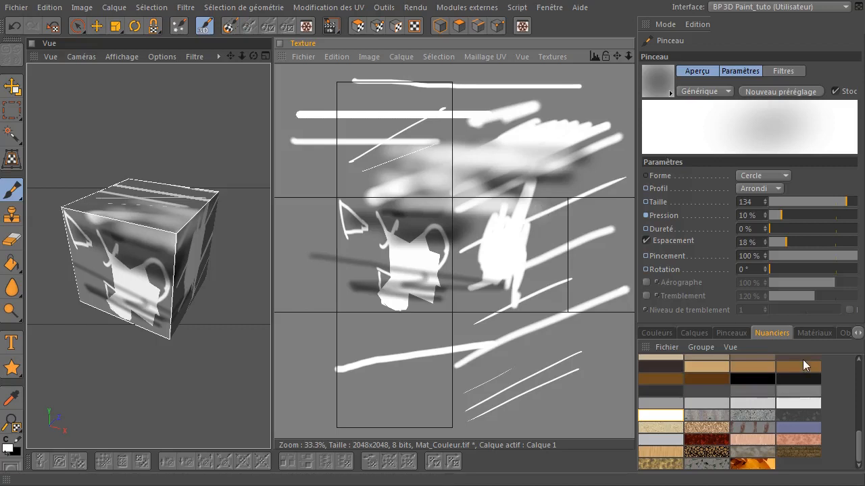
# Set the paint colour to a saturated red and paint a soft stroke along the upper edge of the central face.
pyautogui.click(8, 448)
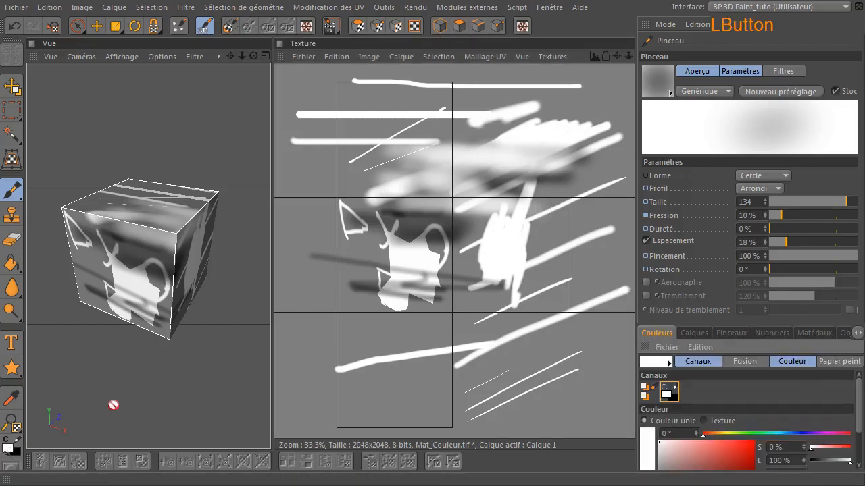
pyautogui.click(743, 455)
pyautogui.moveTo(378, 192)
pyautogui.mouseDown()
pyautogui.moveTo(500, 196)
pyautogui.moveTo(459, 206)
pyautogui.mouseUp()
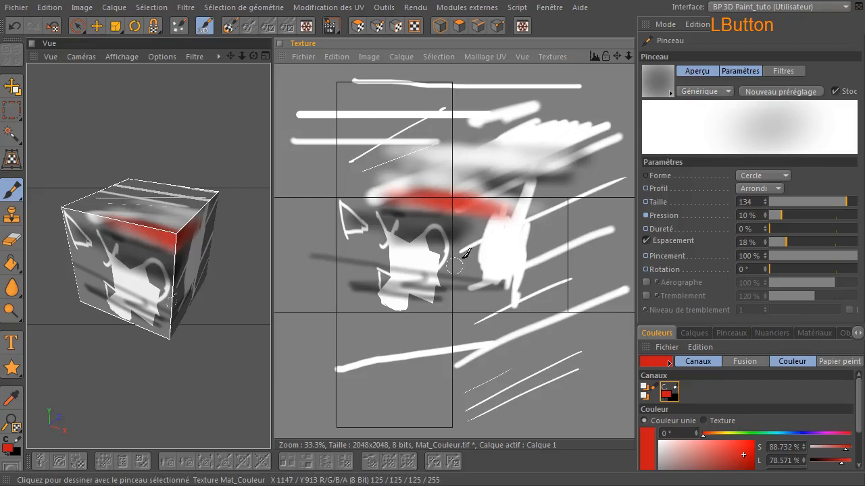
# Set the paint colour to a green with 140° hue and paint soft strokes beside the white central shape.
pyautogui.click(8, 449)
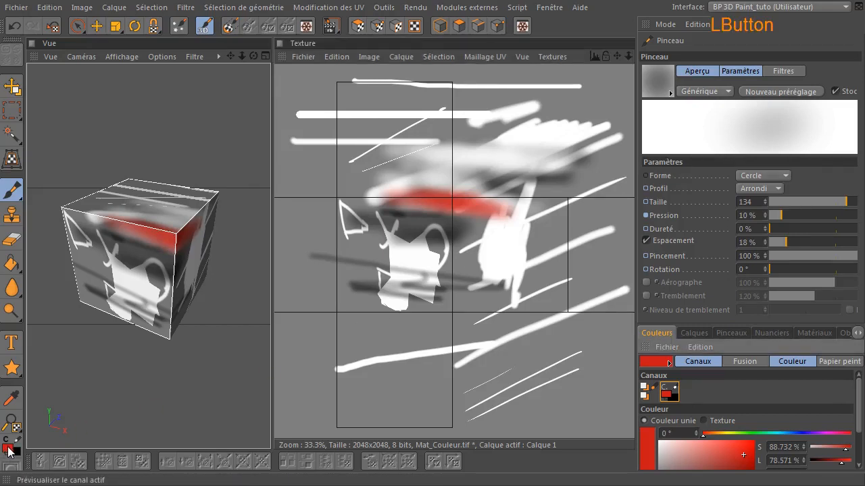
pyautogui.click(708, 450)
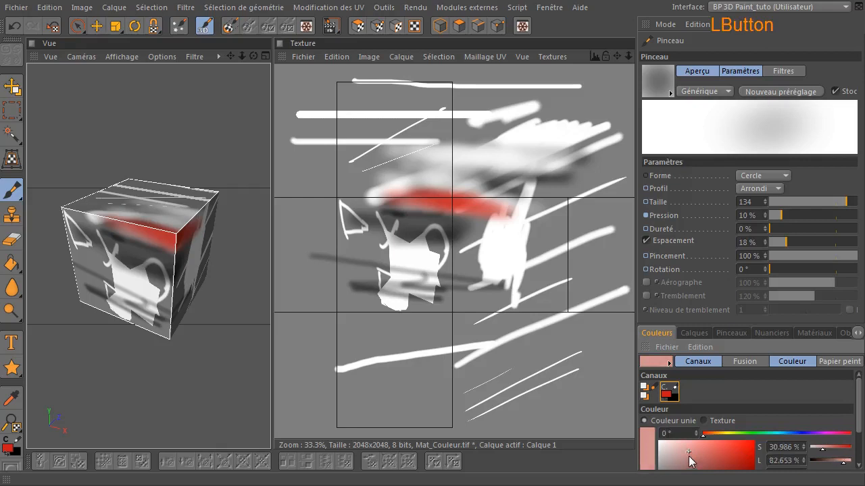
pyautogui.click(761, 434)
pyautogui.moveTo(443, 287); pyautogui.dragTo(494, 251)
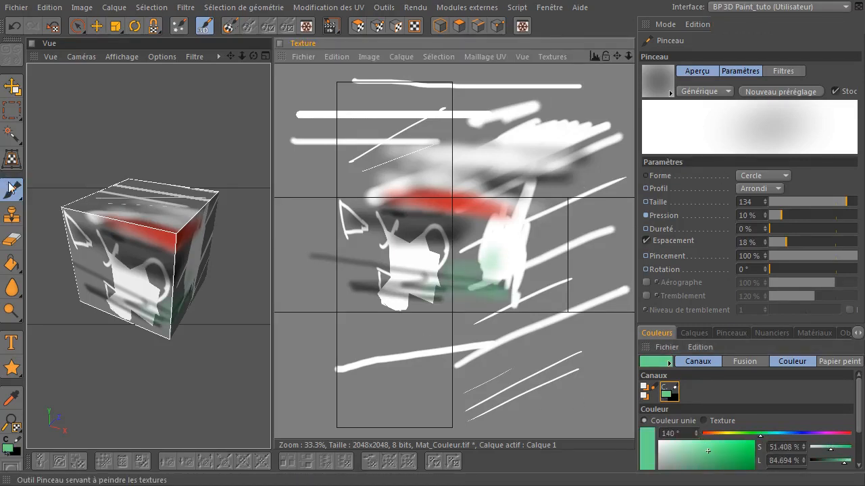
# Set the paint colour to a dark blue with 237° hue and paint soft strokes over the white scribble beside the central face.
pyautogui.click(696, 334)
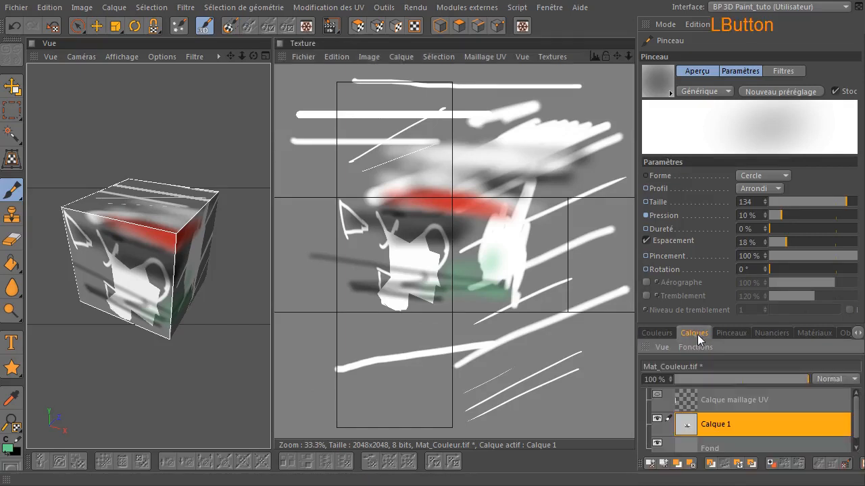
pyautogui.click(9, 451)
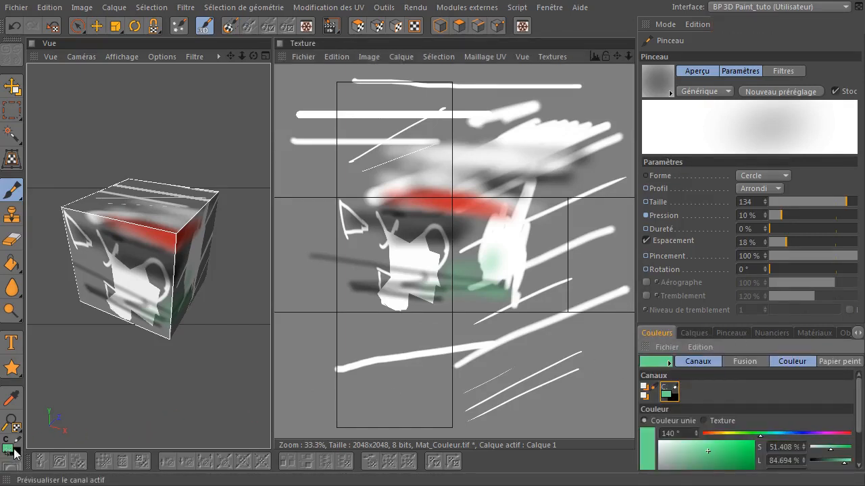
pyautogui.click(800, 433)
pyautogui.click(739, 464)
pyautogui.moveTo(471, 264)
pyautogui.mouseDown()
pyautogui.moveTo(504, 226)
pyautogui.moveTo(500, 203)
pyautogui.moveTo(541, 179)
pyautogui.moveTo(552, 272)
pyautogui.mouseUp()
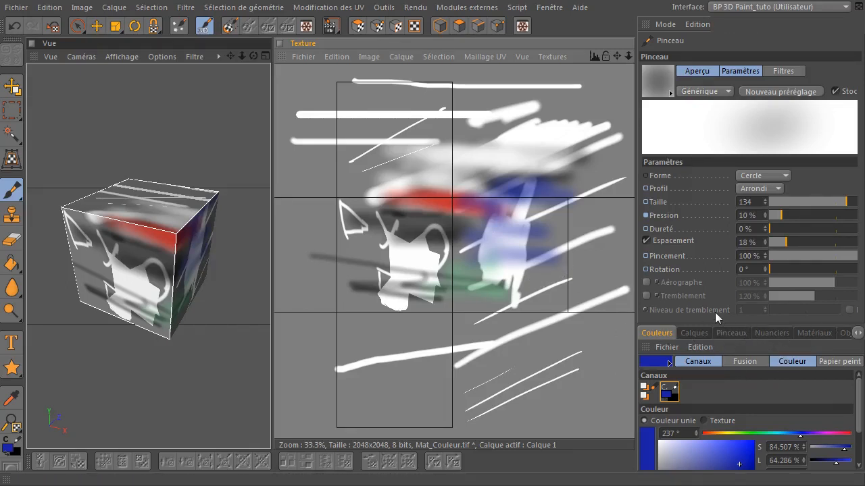
# Try the chalk preset, return to the soft airbrush preset, and paint a short black stroke over the soft white area.
pyautogui.click(663, 80)
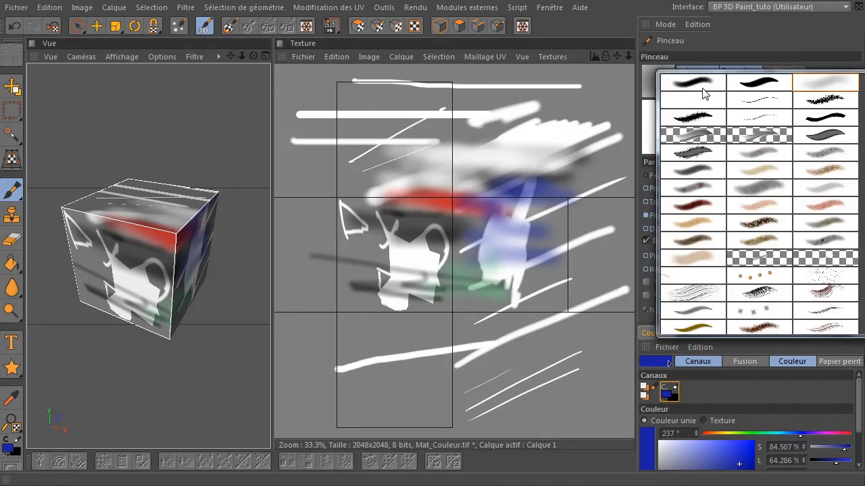
pyautogui.click(825, 108)
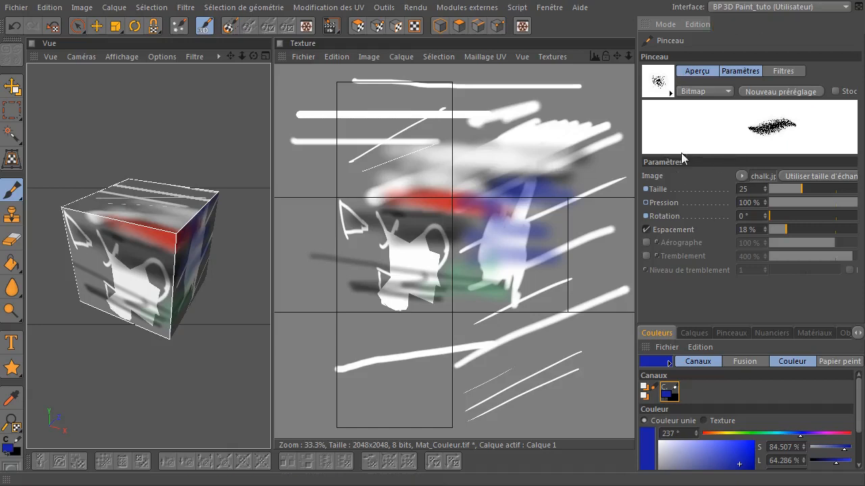
pyautogui.click(658, 82)
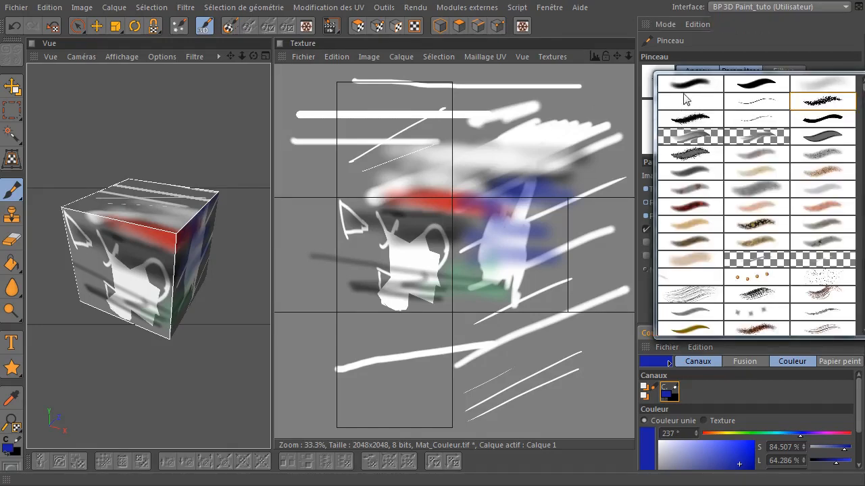
pyautogui.click(795, 84)
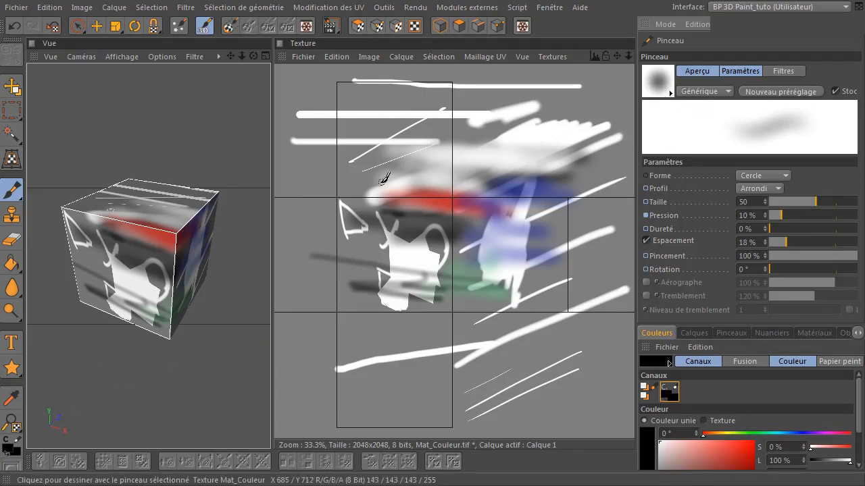
pyautogui.click(497, 156)
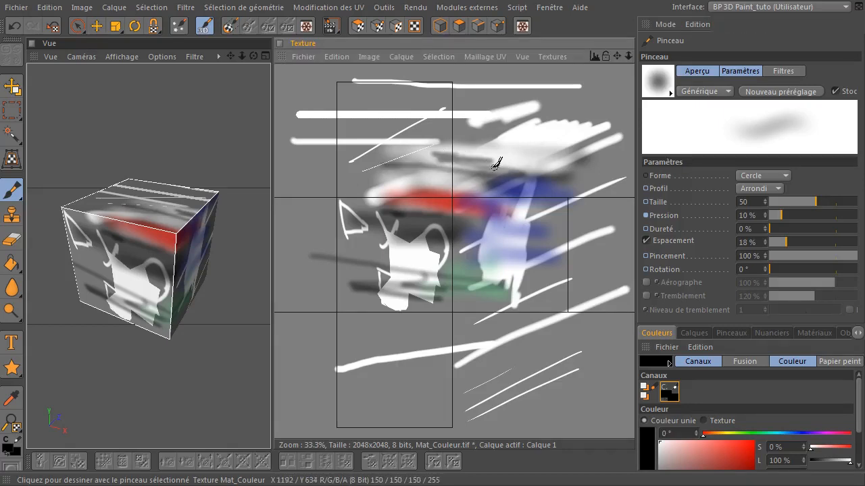
# Choose the chalk bitmap brush preset in the second row and set its size (Taille) to 121.
pyautogui.click(657, 83)
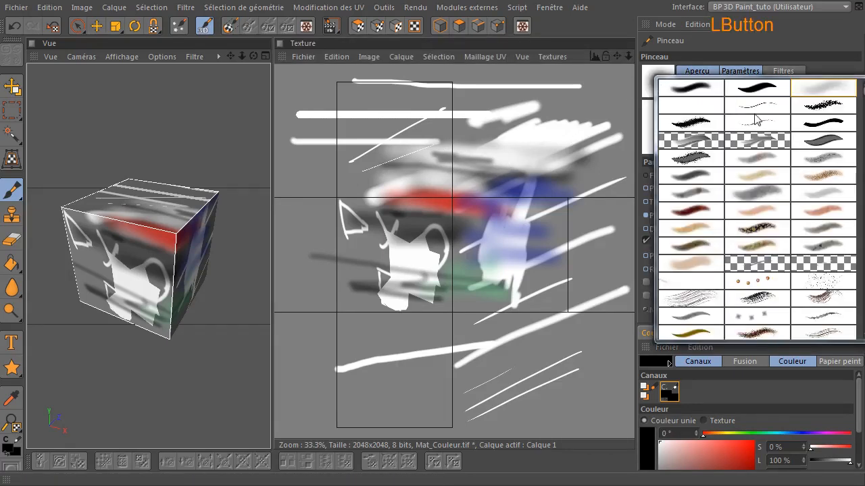
pyautogui.click(824, 107)
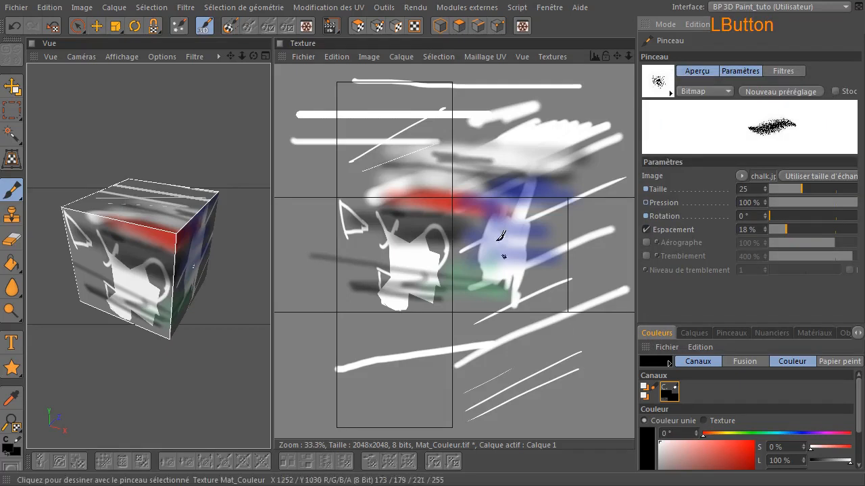
pyautogui.click(6, 451)
pyautogui.click(629, 438)
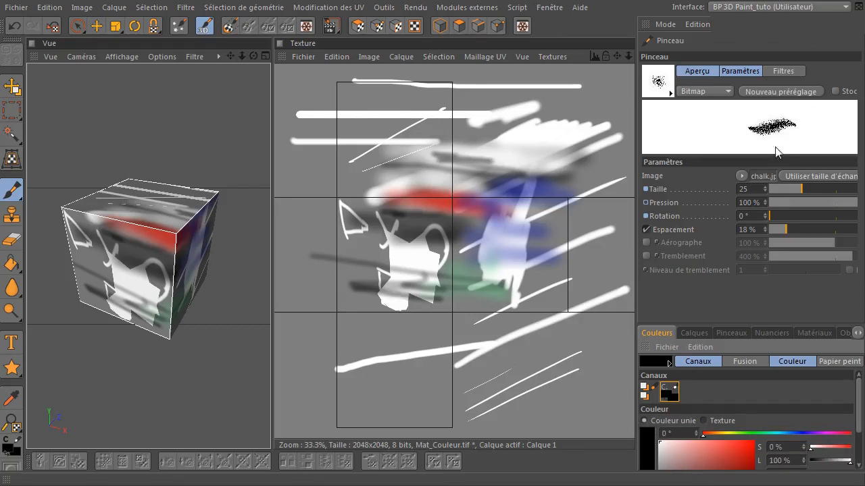
pyautogui.click(842, 190)
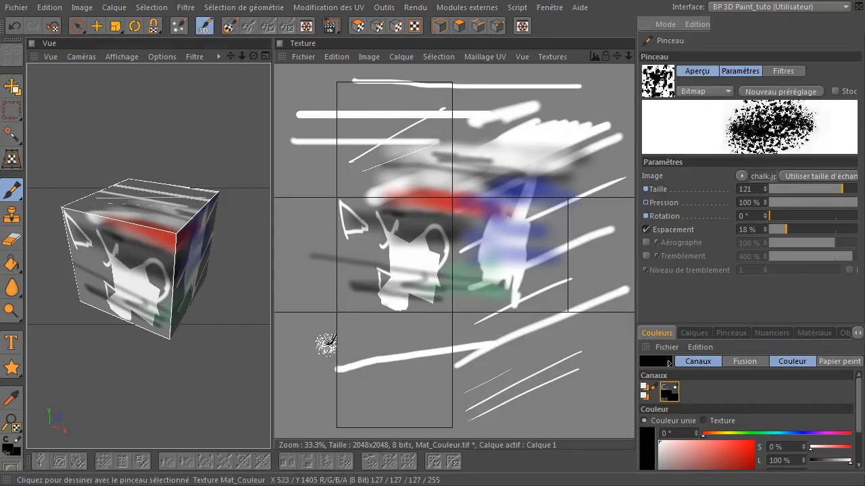
# Paint wide black chalk strokes across the lower part of the texture and up over the central face.
pyautogui.moveTo(321, 346); pyautogui.dragTo(577, 315)
pyautogui.moveTo(361, 370); pyautogui.dragTo(620, 349)
pyautogui.moveTo(383, 348)
pyautogui.mouseDown()
pyautogui.moveTo(588, 337)
pyautogui.moveTo(622, 321)
pyautogui.moveTo(430, 304)
pyautogui.mouseUp()
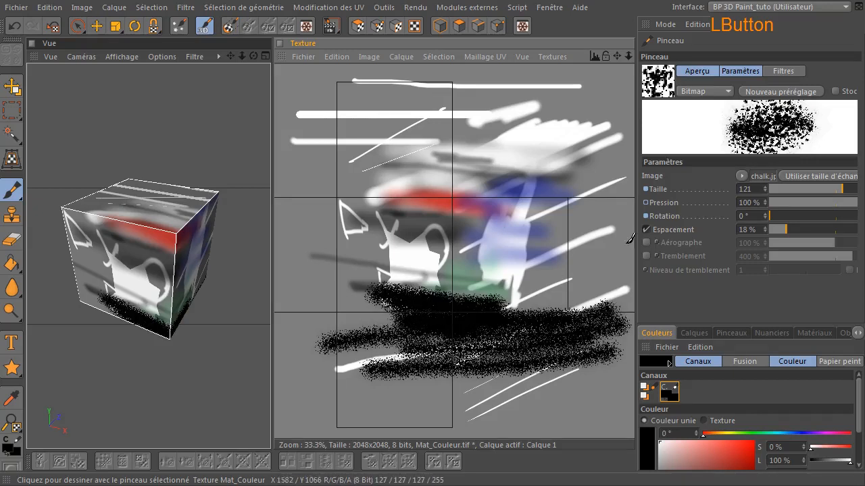
pyautogui.moveTo(388, 278)
pyautogui.mouseDown()
pyautogui.moveTo(460, 248)
pyautogui.moveTo(441, 282)
pyautogui.moveTo(501, 273)
pyautogui.moveTo(467, 254)
pyautogui.moveTo(488, 258)
pyautogui.moveTo(541, 224)
pyautogui.mouseUp()
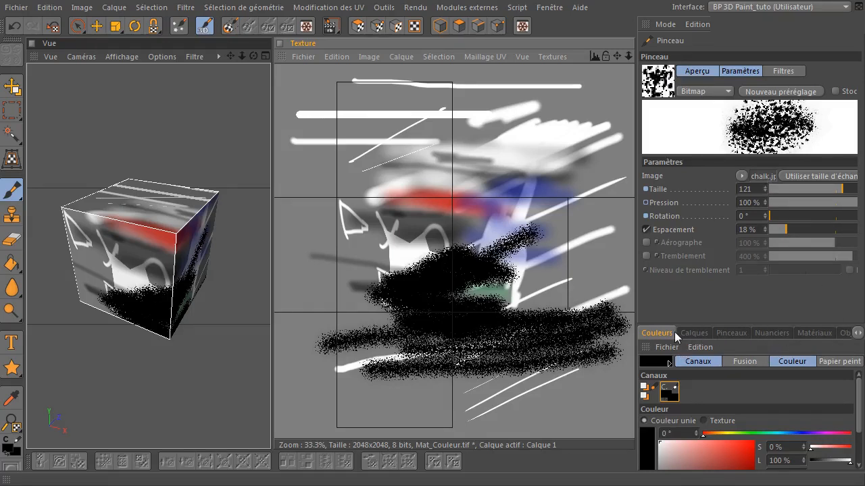
# Browse the brush presets in the brush library (Pinceaux) and return to the start of the list.
pyautogui.click(725, 333)
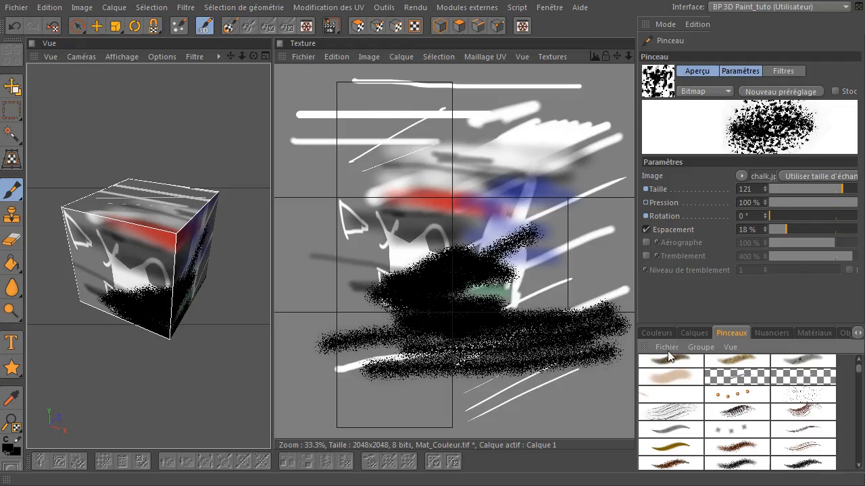
pyautogui.scroll(-4, 716, 422)
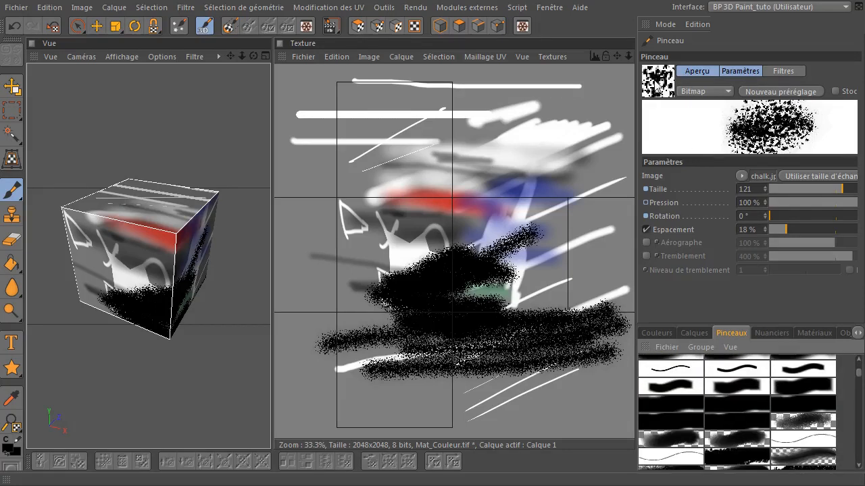
pyautogui.click(658, 87)
pyautogui.click(774, 36)
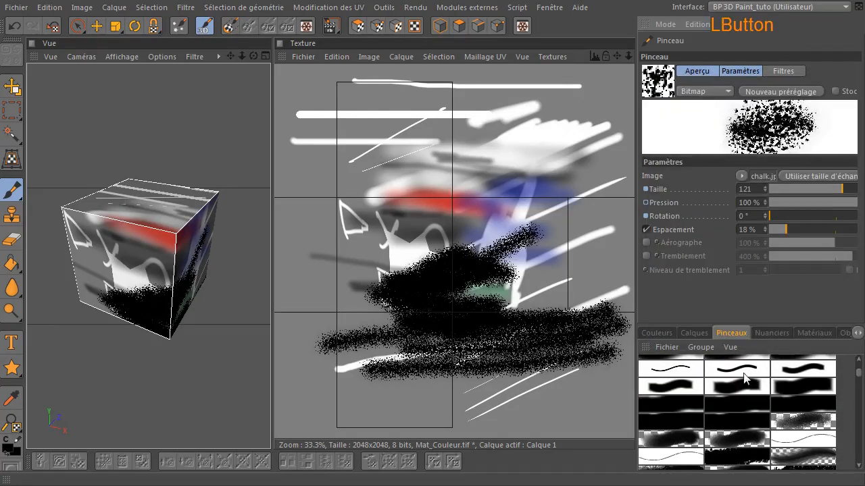
pyautogui.scroll(5, 743, 382)
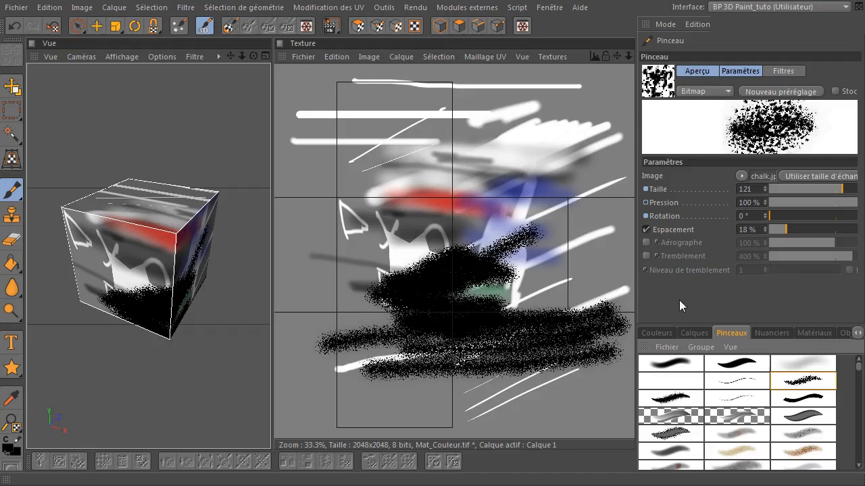
# Try a single chalk dab on the white central shape and undo it.
pyautogui.click(395, 264)
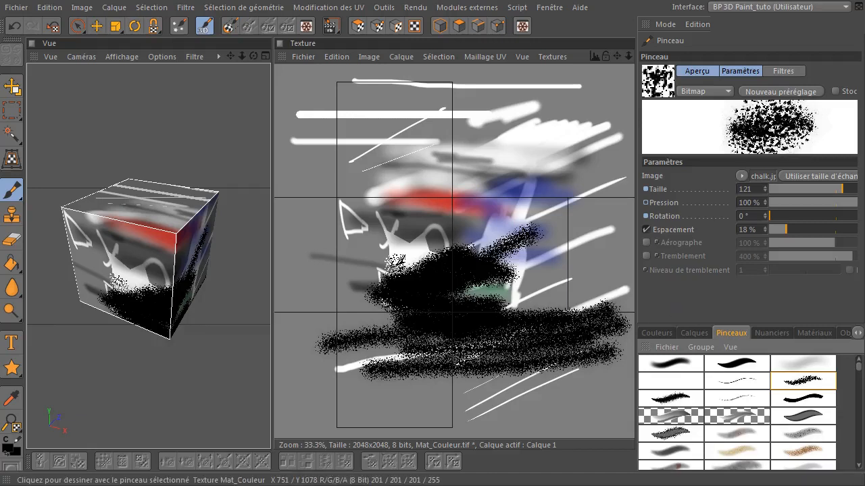
pyautogui.hotkey('ctrl', 'z')
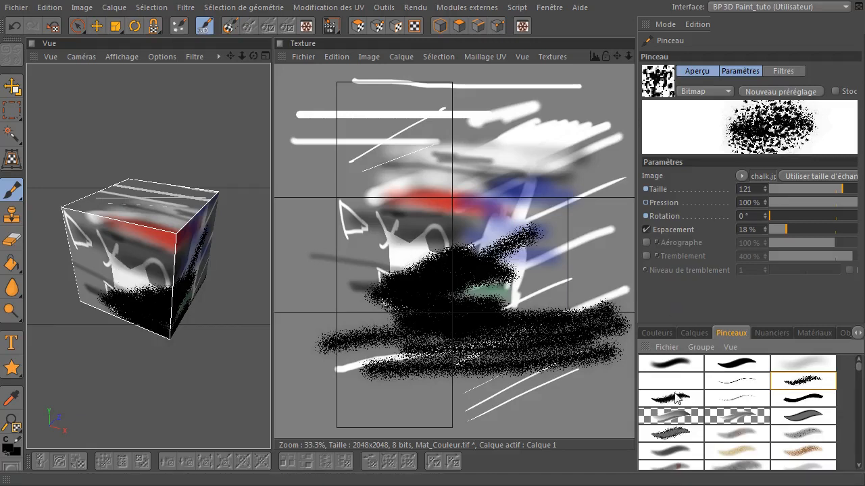
# Activate the colorize tool (Outil colorier) and set its size (Taille) to 64.
pyautogui.click(688, 334)
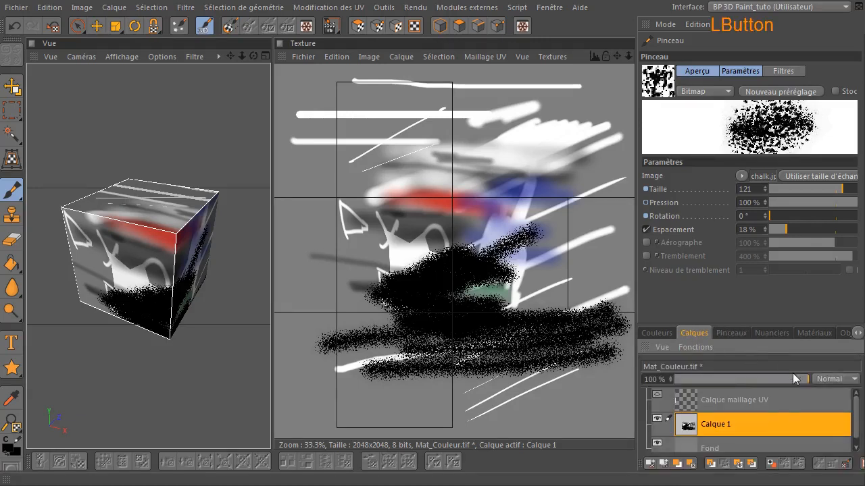
pyautogui.click(13, 191)
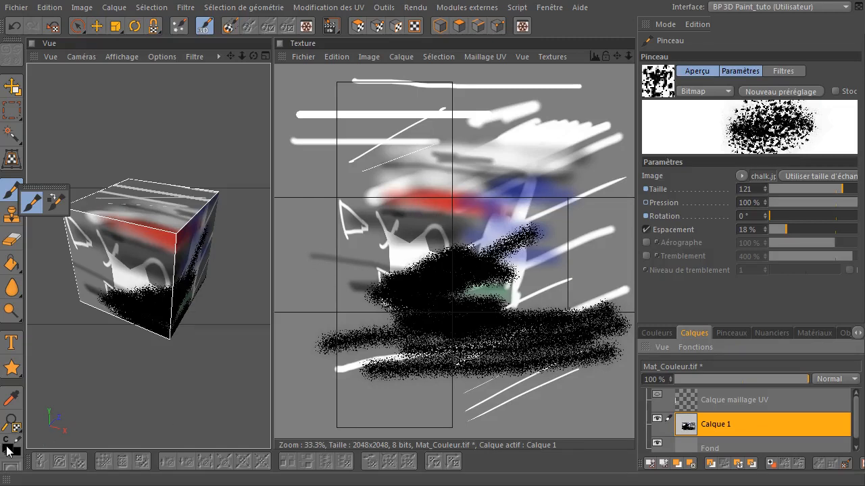
pyautogui.click(56, 201)
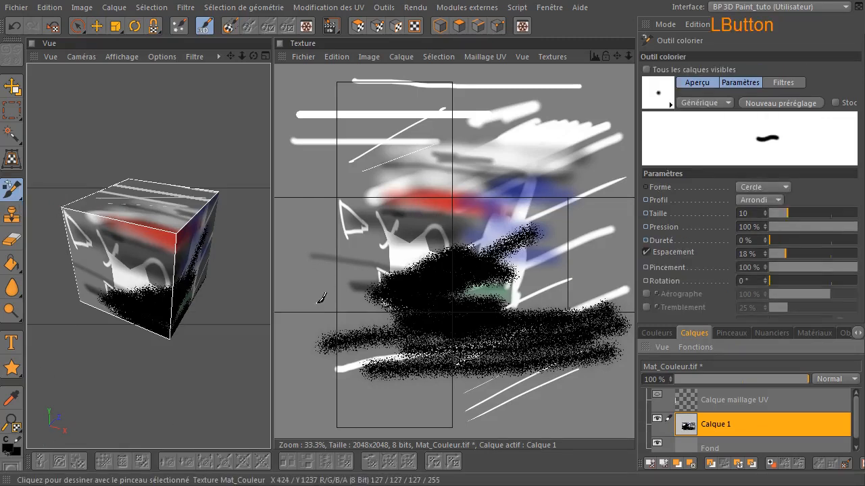
pyautogui.click(819, 212)
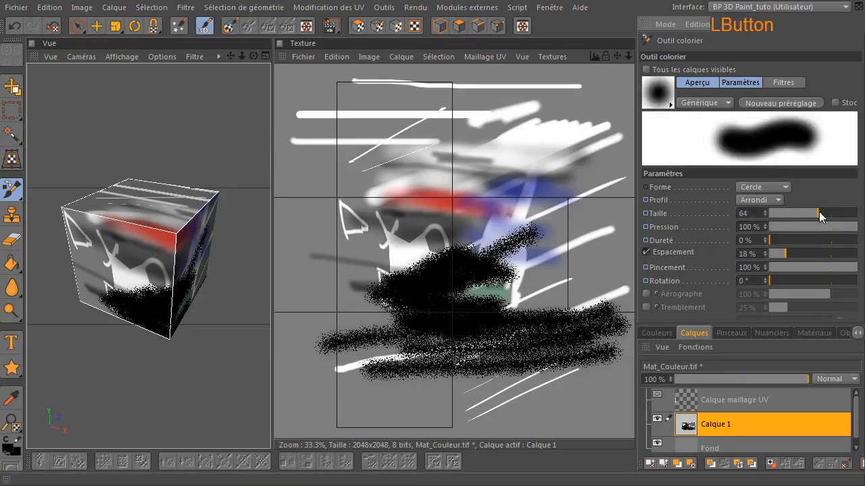
# Pick a saturated green from the swatches (Nuanciers) and colorize part of the grey and white smears above the central face.
pyautogui.click(771, 332)
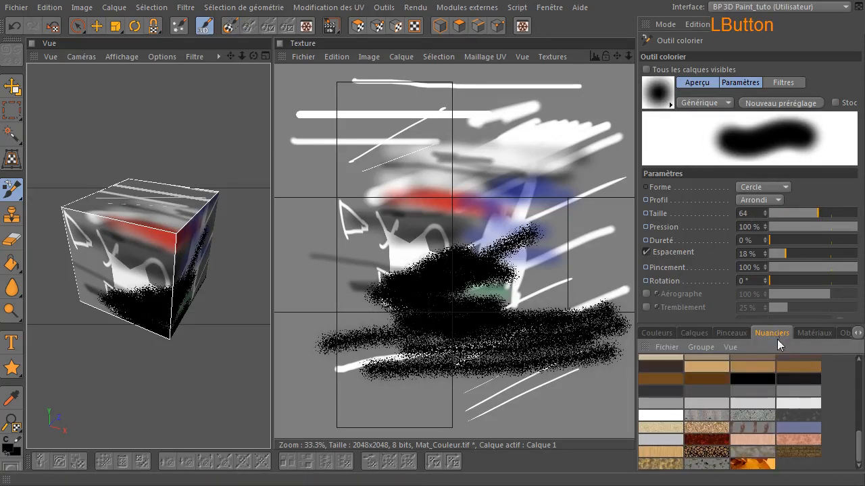
pyautogui.scroll(5, 736, 411)
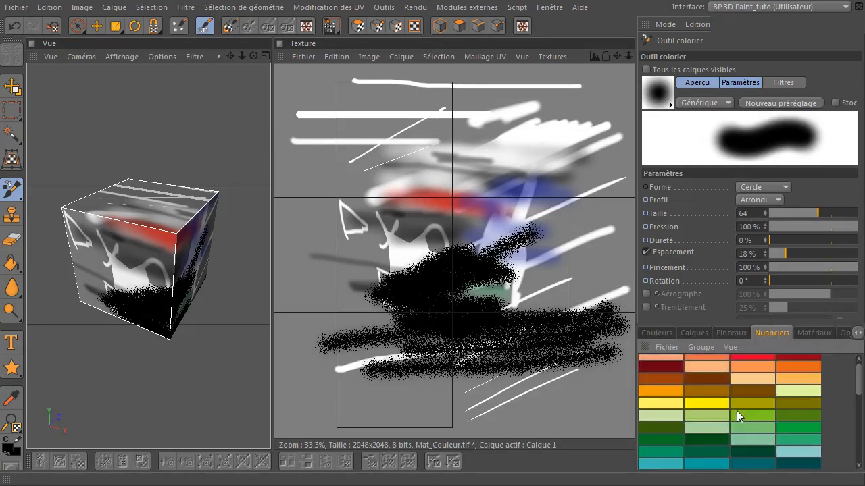
pyautogui.click(802, 430)
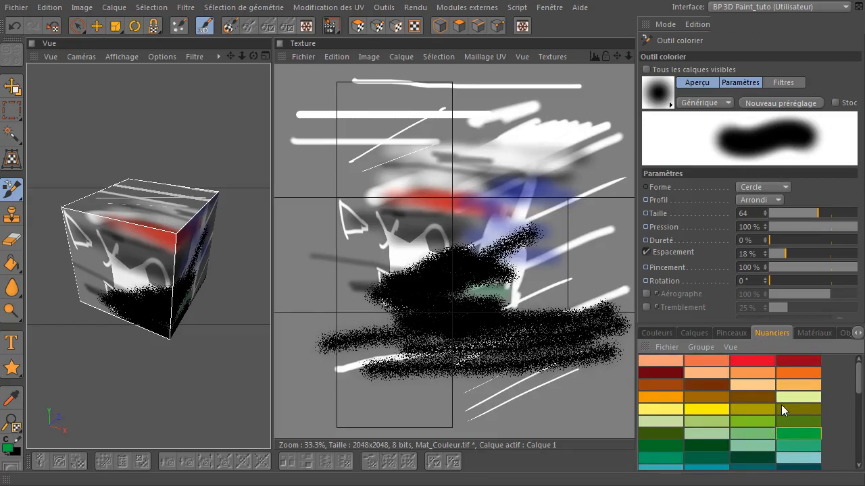
pyautogui.moveTo(500, 145)
pyautogui.mouseDown()
pyautogui.moveTo(467, 167)
pyautogui.moveTo(479, 157)
pyautogui.moveTo(537, 153)
pyautogui.mouseUp()
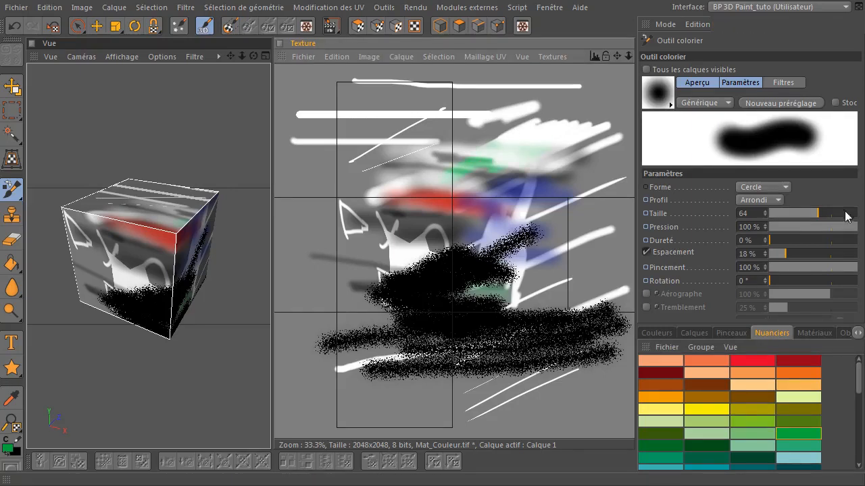
# Set the colorize size to 166 and tint the smears and strokes on and around the central face green.
pyautogui.moveTo(845, 214); pyautogui.dragTo(849, 213)
pyautogui.moveTo(541, 125)
pyautogui.mouseDown()
pyautogui.moveTo(414, 172)
pyautogui.moveTo(352, 220)
pyautogui.mouseUp()
pyautogui.moveTo(398, 202)
pyautogui.mouseDown()
pyautogui.moveTo(527, 191)
pyautogui.moveTo(541, 236)
pyautogui.moveTo(533, 260)
pyautogui.mouseUp()
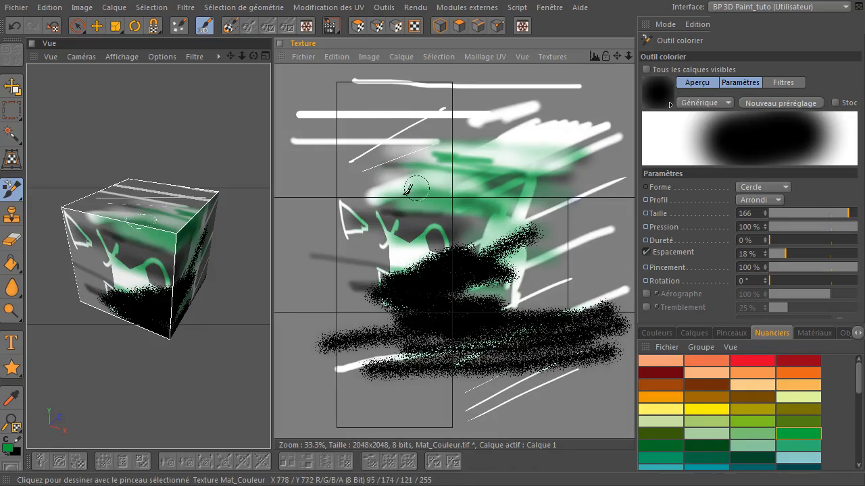
# Pick the bright red swatch and colorize the green-tinted strokes and the surrounding painted areas with it.
pyautogui.click(751, 362)
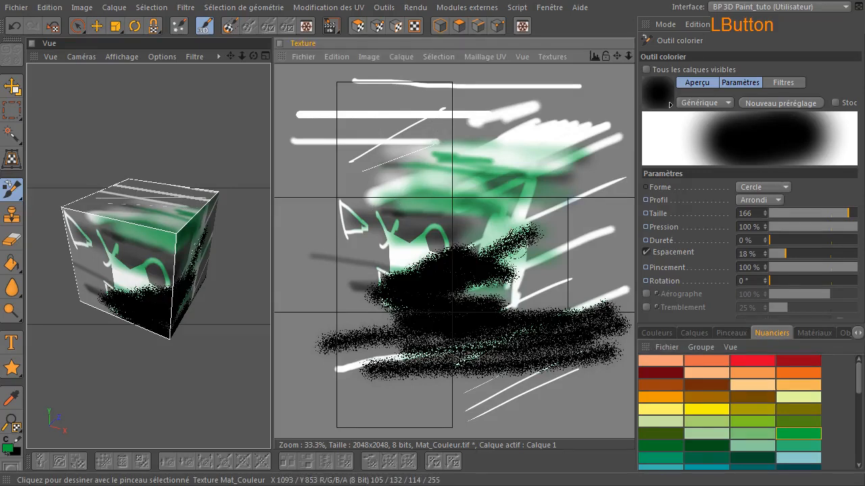
pyautogui.click(740, 360)
pyautogui.moveTo(382, 200)
pyautogui.mouseDown()
pyautogui.moveTo(466, 169)
pyautogui.moveTo(497, 203)
pyautogui.moveTo(559, 155)
pyautogui.moveTo(490, 240)
pyautogui.moveTo(513, 270)
pyautogui.moveTo(460, 319)
pyautogui.mouseUp()
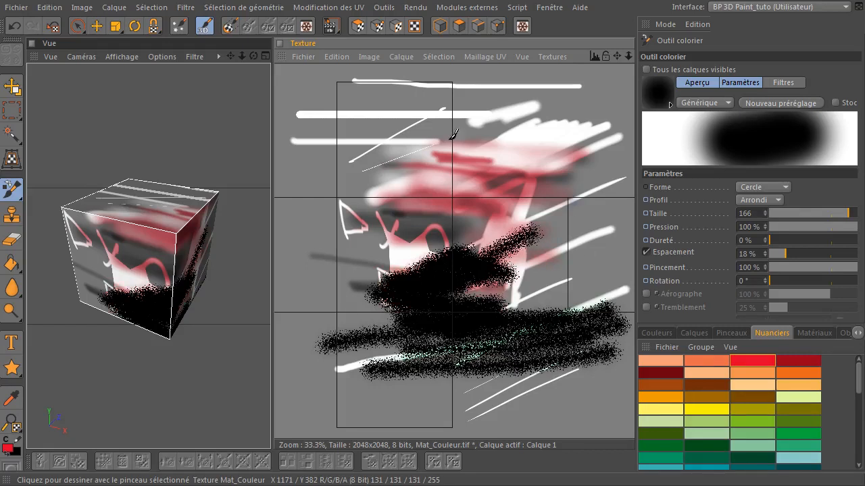
pyautogui.moveTo(452, 130)
pyautogui.mouseDown()
pyautogui.moveTo(546, 106)
pyautogui.moveTo(547, 158)
pyautogui.moveTo(600, 150)
pyautogui.moveTo(613, 125)
pyautogui.moveTo(634, 128)
pyautogui.mouseUp()
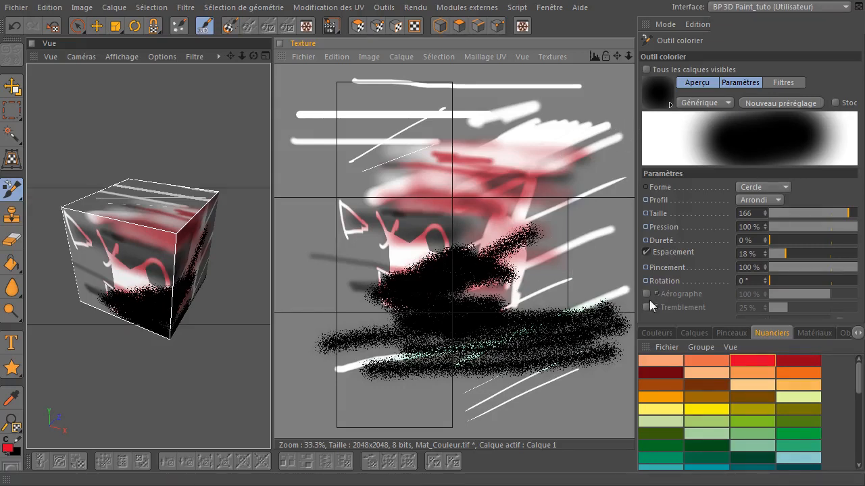
pyautogui.moveTo(540, 226)
pyautogui.mouseDown()
pyautogui.moveTo(509, 299)
pyautogui.moveTo(537, 327)
pyautogui.mouseUp()
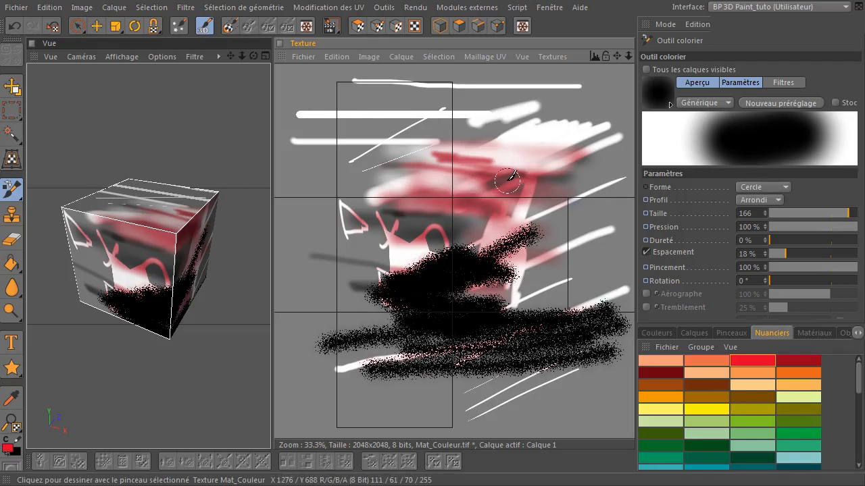
pyautogui.click(427, 157)
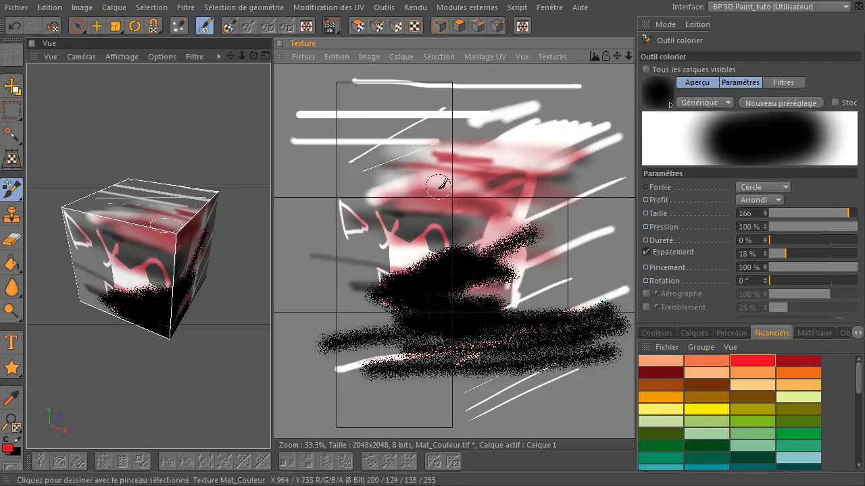
pyautogui.click(346, 212)
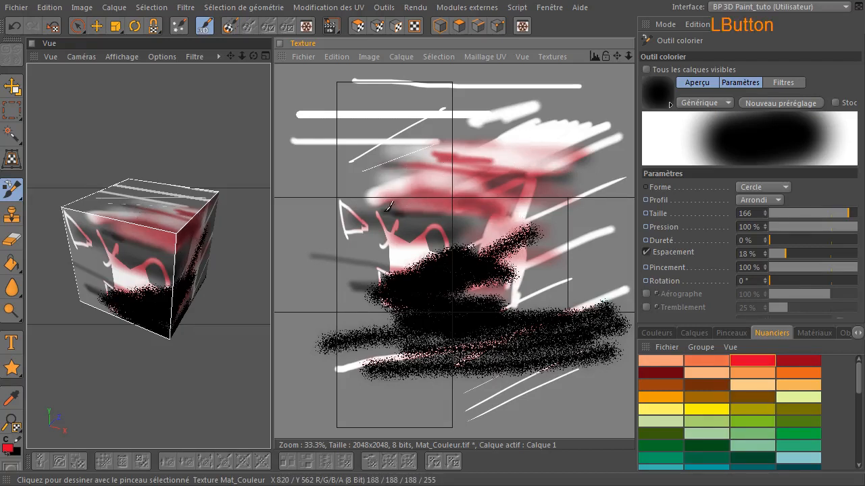
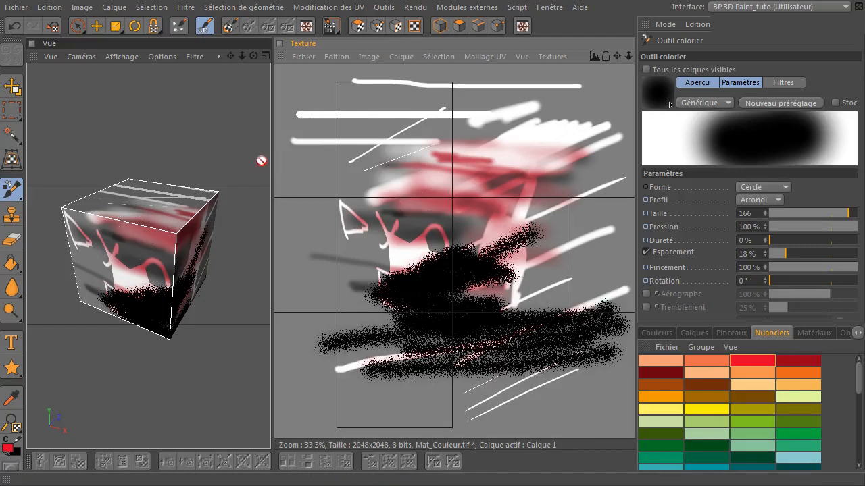
# Switch back to the paint brush (Pinceau), pick a medium light green swatch and choose the round generic preset in the second row.
pyautogui.click(15, 194)
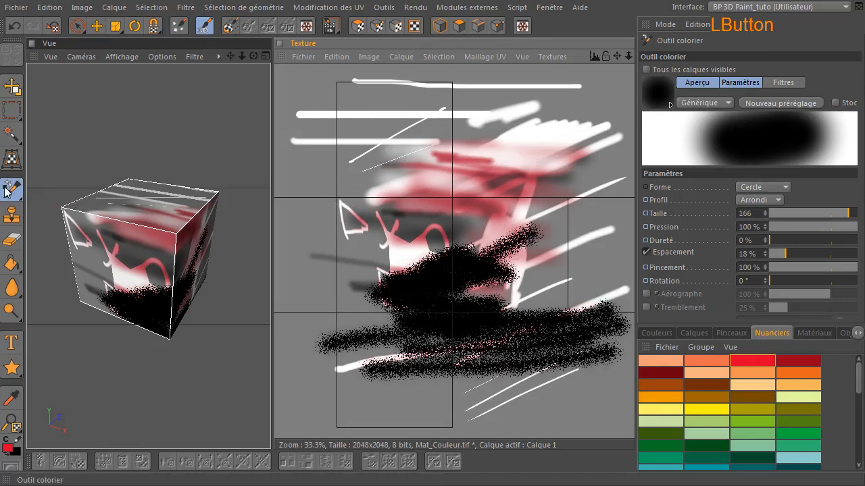
pyautogui.moveTo(16, 203); pyautogui.dragTo(52, 195)
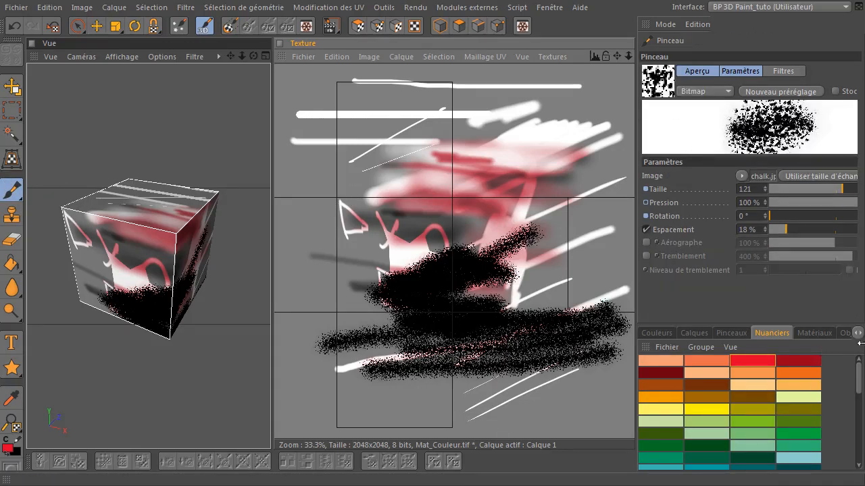
pyautogui.moveTo(859, 384); pyautogui.dragTo(846, 397)
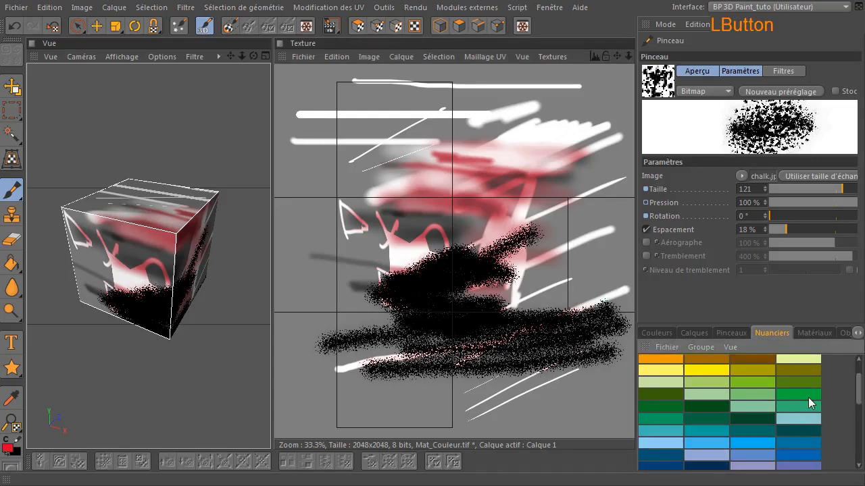
pyautogui.click(747, 393)
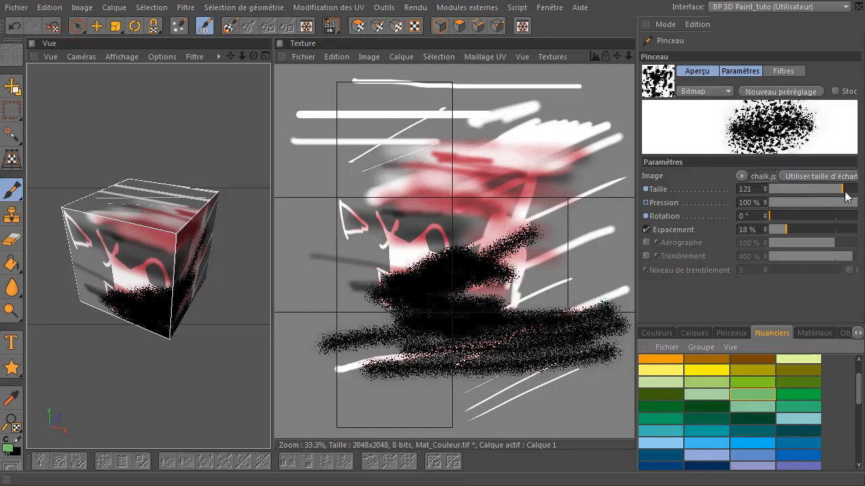
pyautogui.click(668, 80)
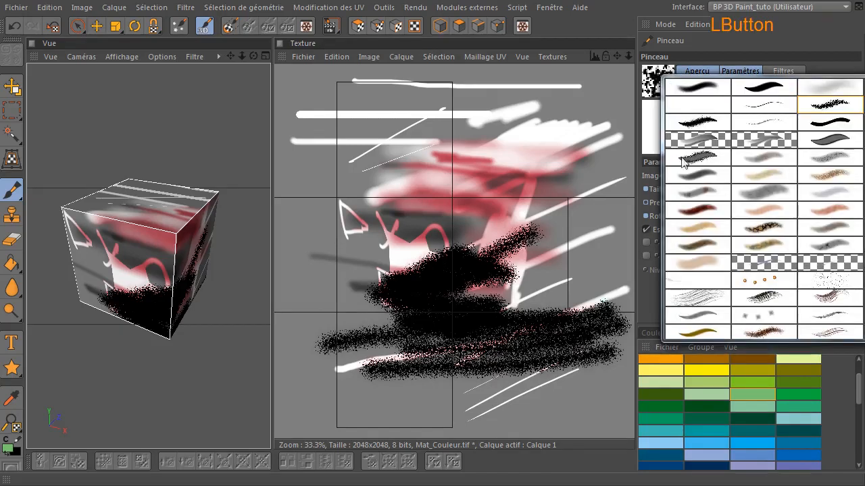
pyautogui.click(769, 106)
# Set the brush size (Taille) to 503 and paint light green over the cube's whole UV layout.
pyautogui.click(847, 202)
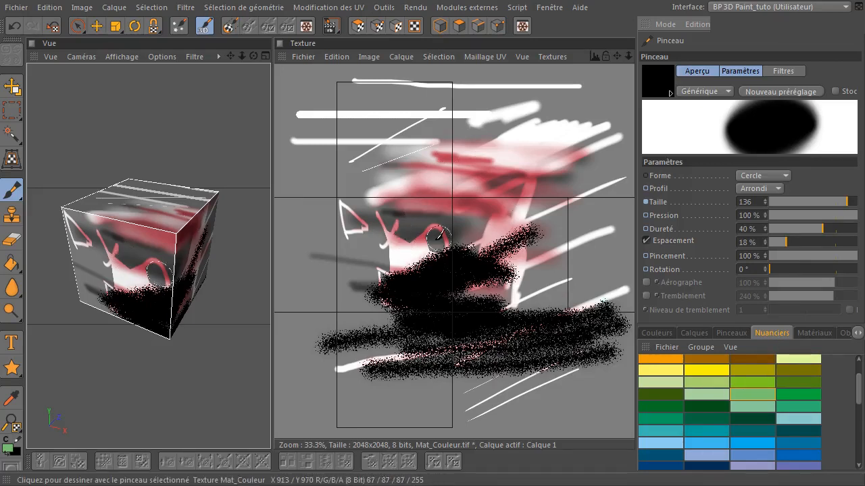
pyautogui.moveTo(629, 60); pyautogui.dragTo(527, 202)
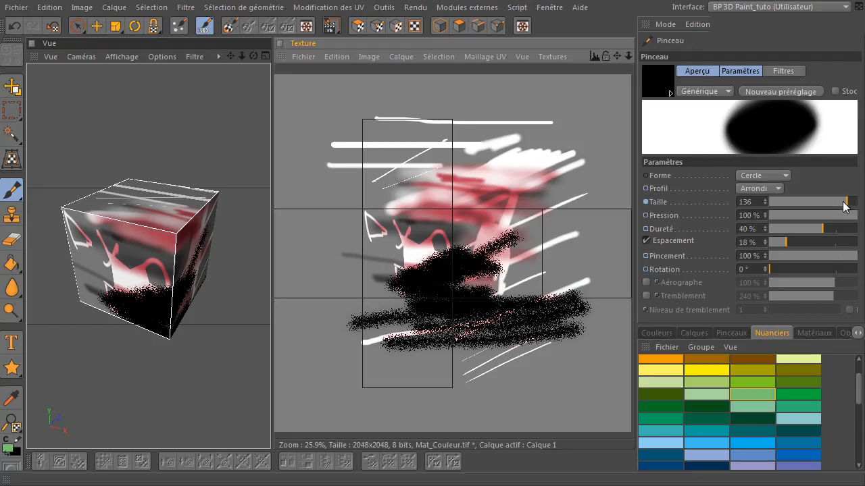
pyautogui.moveTo(844, 203); pyautogui.dragTo(857, 202)
pyautogui.moveTo(764, 204); pyautogui.dragTo(840, 65)
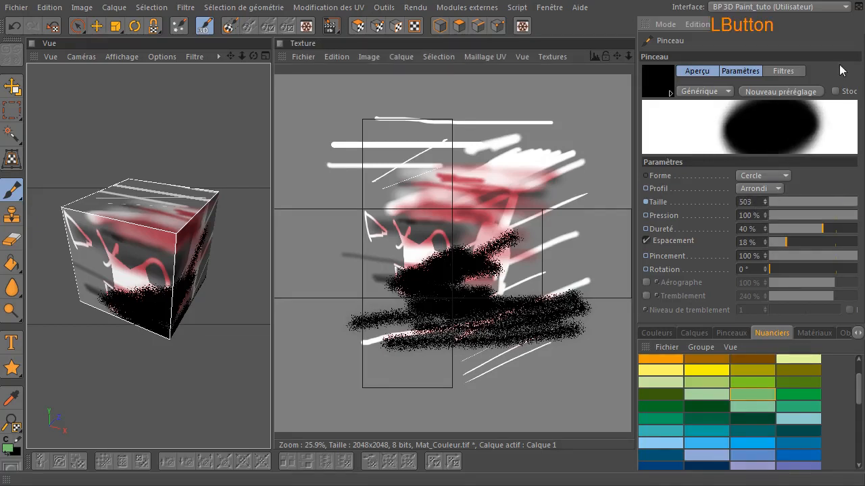
pyautogui.moveTo(494, 192)
pyautogui.mouseDown()
pyautogui.moveTo(437, 198)
pyautogui.moveTo(446, 86)
pyautogui.moveTo(228, 264)
pyautogui.moveTo(344, 227)
pyautogui.moveTo(386, 270)
pyautogui.moveTo(432, 259)
pyautogui.moveTo(521, 193)
pyautogui.moveTo(506, 266)
pyautogui.moveTo(440, 389)
pyautogui.moveTo(572, 170)
pyautogui.moveTo(613, 269)
pyautogui.moveTo(543, 223)
pyautogui.moveTo(342, 175)
pyautogui.mouseUp()
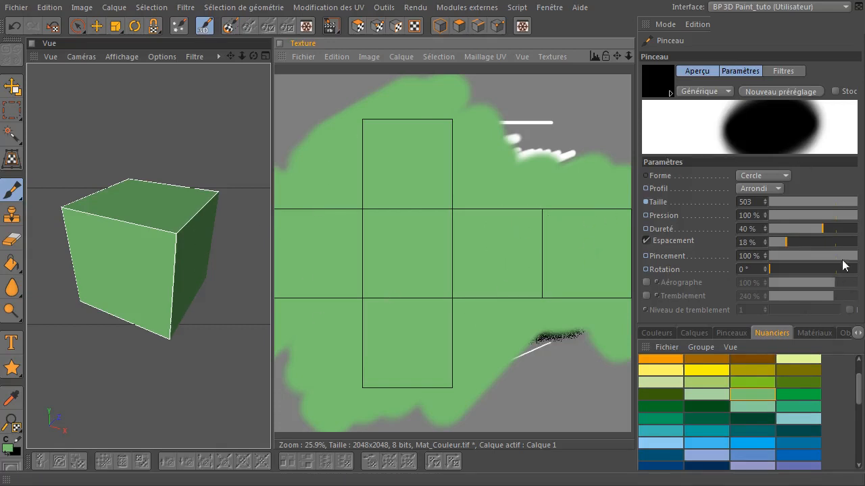
# Set the brush size to 18, pick the orange swatch and scribble a thin line beside the upper UV face.
pyautogui.moveTo(842, 208); pyautogui.dragTo(796, 204)
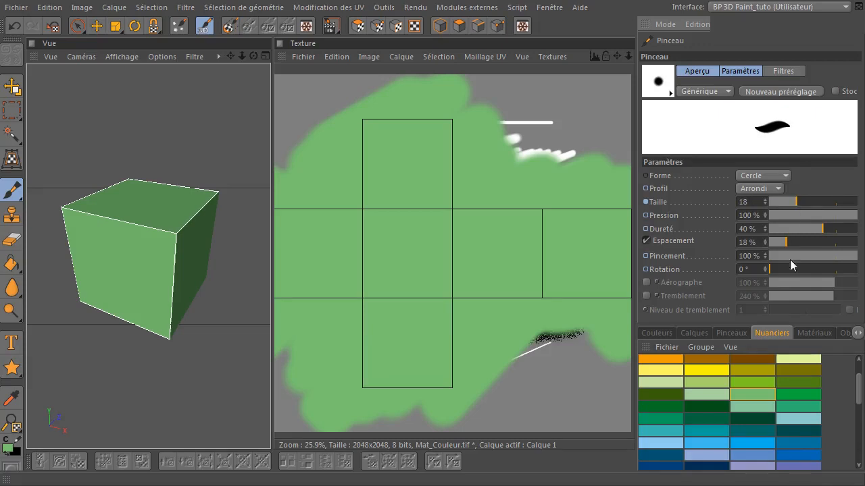
pyautogui.click(813, 399)
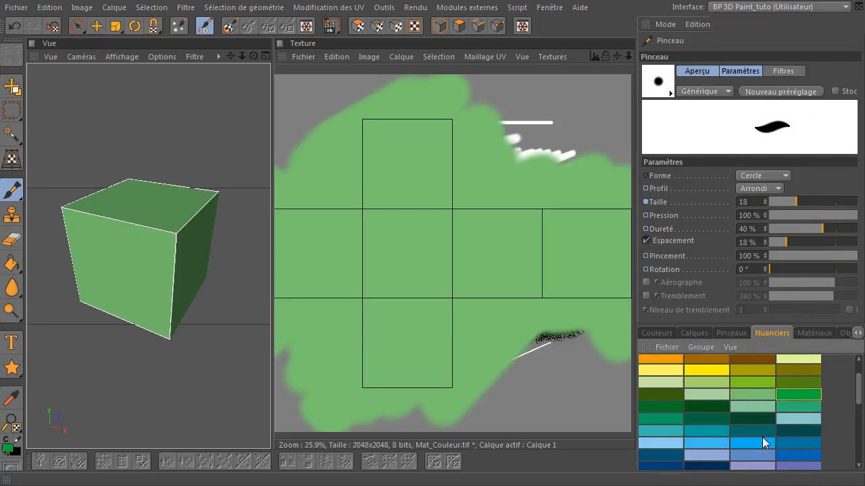
pyautogui.moveTo(860, 390); pyautogui.dragTo(859, 373)
pyautogui.click(673, 394)
pyautogui.moveTo(491, 129)
pyautogui.mouseDown()
pyautogui.moveTo(492, 155)
pyautogui.moveTo(567, 169)
pyautogui.mouseUp()
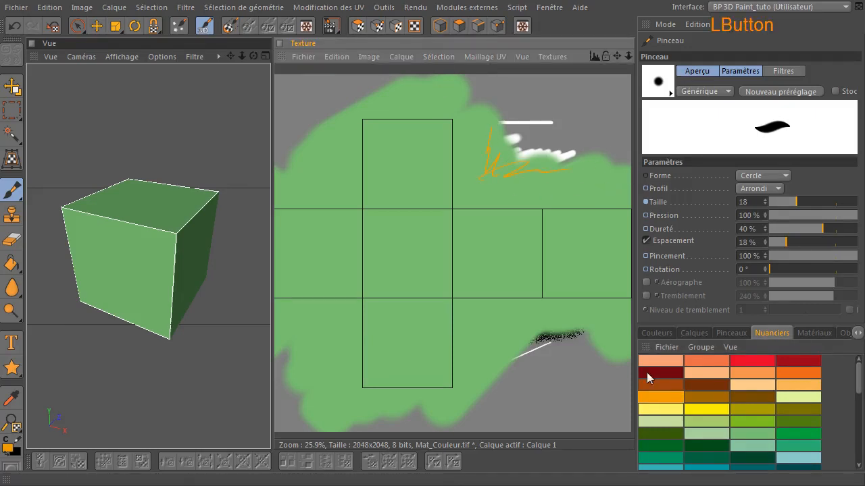
# Scribble over the orange lines in dark brown, first at the current size and again with the size set to 42.
pyautogui.click(700, 396)
pyautogui.moveTo(523, 193)
pyautogui.mouseDown()
pyautogui.moveTo(560, 187)
pyautogui.moveTo(486, 177)
pyautogui.moveTo(481, 166)
pyautogui.mouseUp()
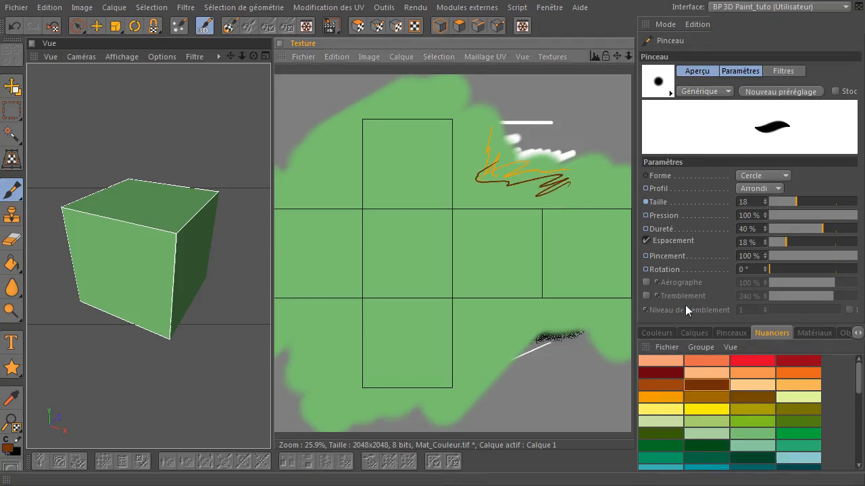
pyautogui.moveTo(807, 202); pyautogui.dragTo(811, 202)
pyautogui.moveTo(537, 147)
pyautogui.mouseDown()
pyautogui.moveTo(484, 169)
pyautogui.moveTo(571, 126)
pyautogui.mouseUp()
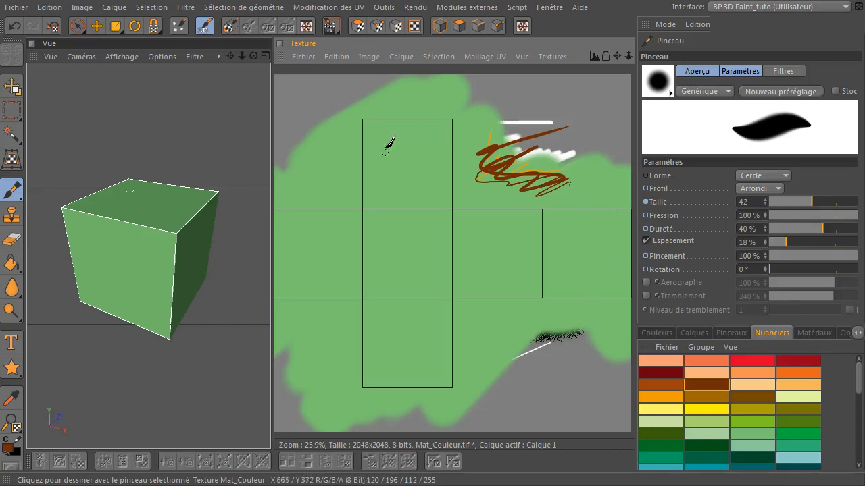
# Draw a closed, thick brown outline with a pointed top and a stepped base inside the upper UV face.
pyautogui.moveTo(408, 126)
pyautogui.mouseDown()
pyautogui.moveTo(392, 146)
pyautogui.moveTo(398, 134)
pyautogui.moveTo(421, 147)
pyautogui.moveTo(406, 125)
pyautogui.moveTo(385, 150)
pyautogui.moveTo(371, 208)
pyautogui.moveTo(406, 207)
pyautogui.moveTo(413, 175)
pyautogui.moveTo(433, 179)
pyautogui.moveTo(444, 140)
pyautogui.mouseUp()
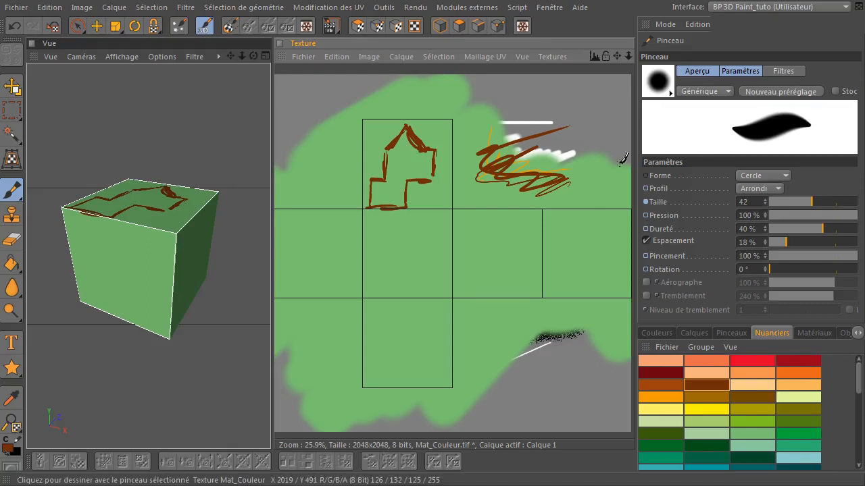
pyautogui.moveTo(376, 205)
pyautogui.mouseDown()
pyautogui.moveTo(400, 199)
pyautogui.moveTo(395, 206)
pyautogui.mouseUp()
pyautogui.moveTo(370, 179); pyautogui.dragTo(367, 207)
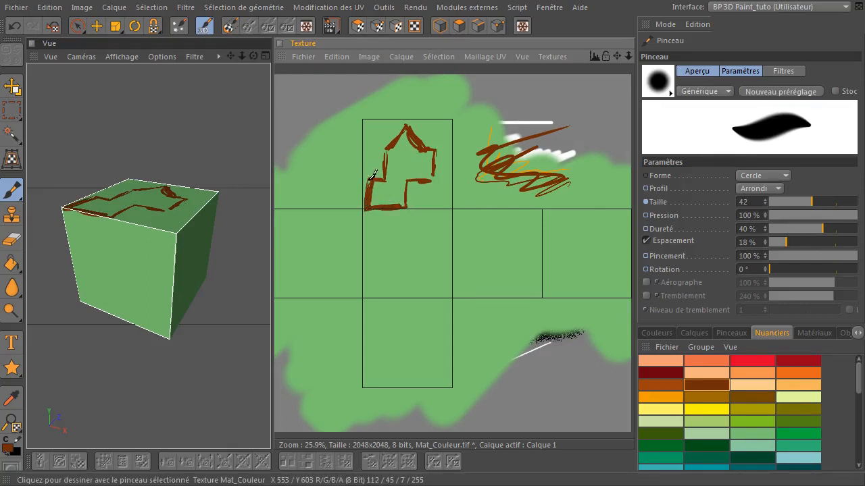
pyautogui.moveTo(390, 173)
pyautogui.mouseDown()
pyautogui.moveTo(407, 125)
pyautogui.moveTo(441, 152)
pyautogui.moveTo(437, 170)
pyautogui.moveTo(413, 179)
pyautogui.moveTo(405, 204)
pyautogui.mouseUp()
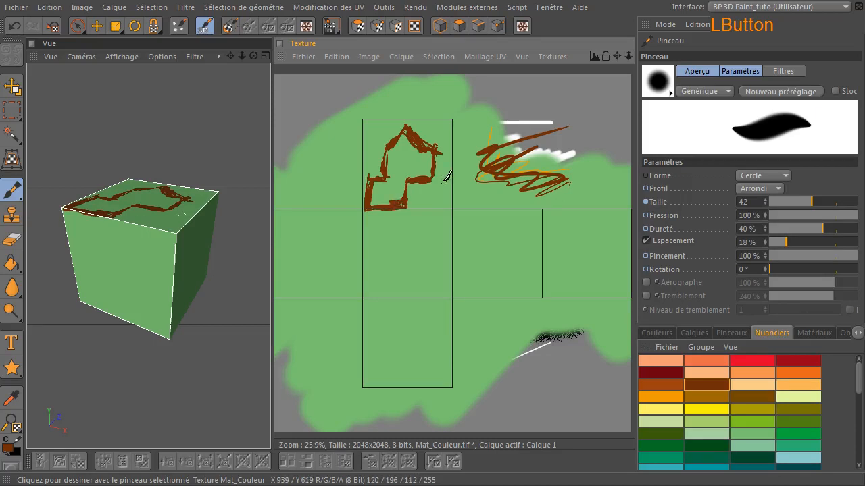
pyautogui.moveTo(438, 143); pyautogui.dragTo(439, 162)
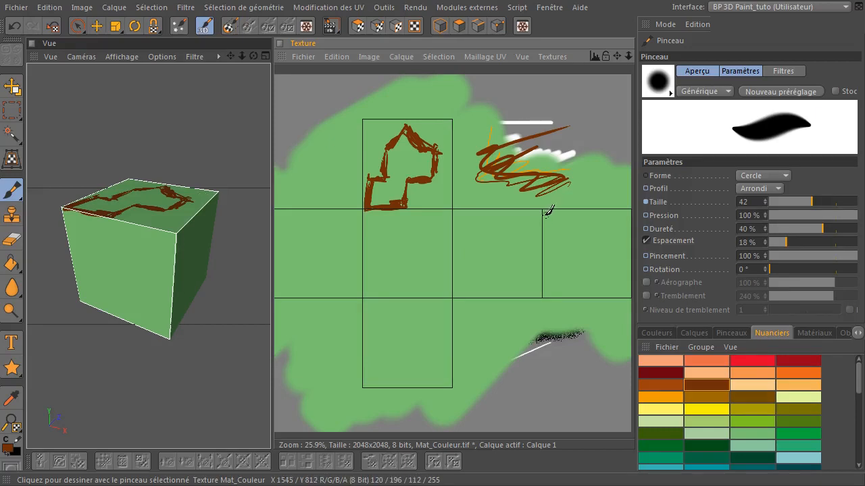
# With the clone tool at size 67, clone the brown outline from its peak in the upper UV face into the lowest face.
pyautogui.click(12, 216)
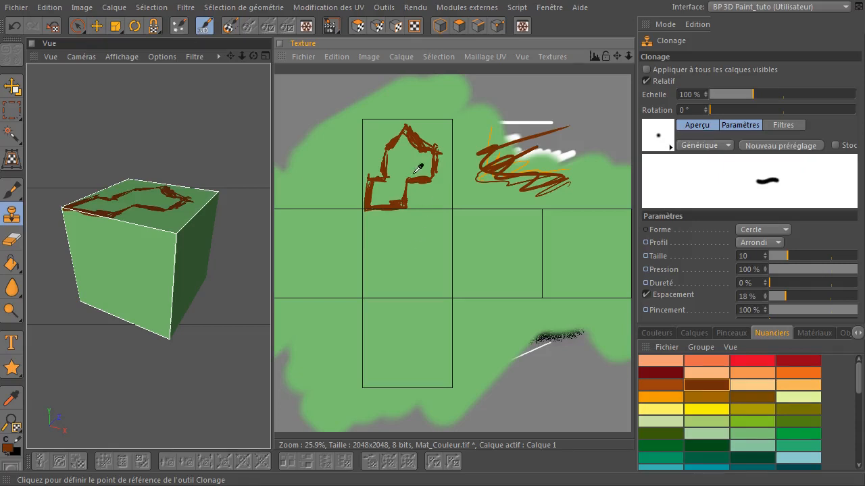
pyautogui.click(410, 120)
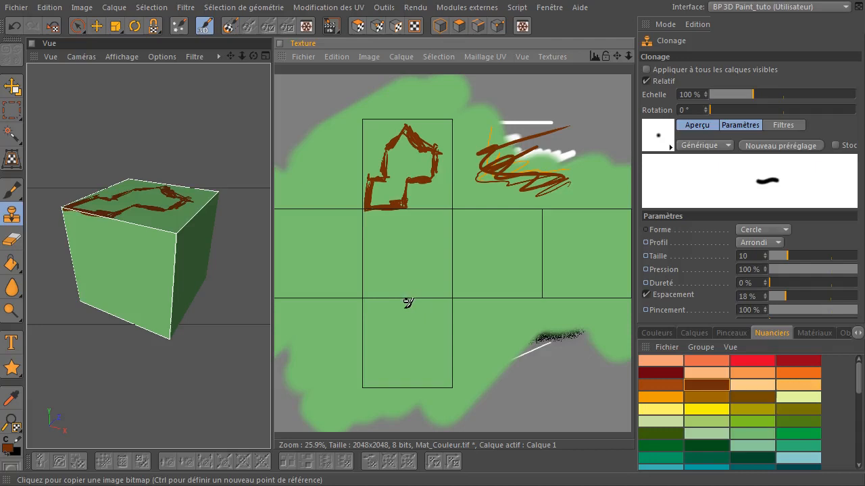
pyautogui.moveTo(787, 256); pyautogui.dragTo(819, 256)
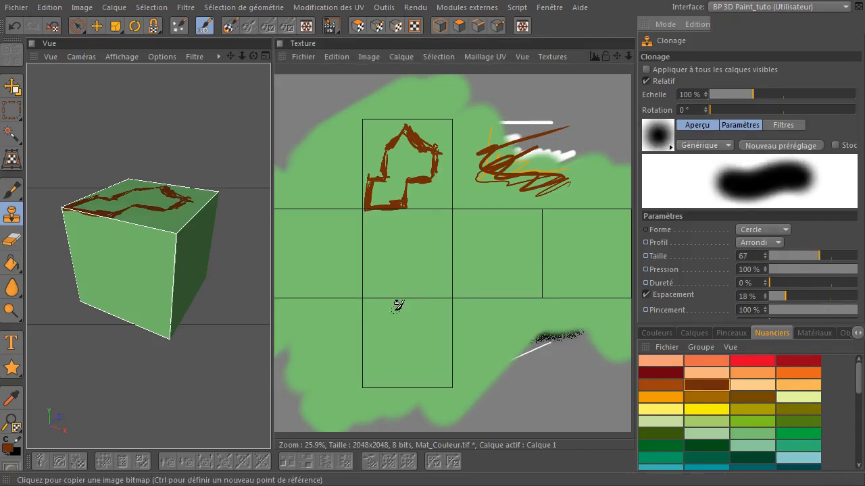
pyautogui.click(411, 300)
pyautogui.moveTo(418, 295)
pyautogui.mouseDown()
pyautogui.moveTo(398, 324)
pyautogui.moveTo(437, 331)
pyautogui.moveTo(436, 357)
pyautogui.moveTo(424, 346)
pyautogui.moveTo(410, 368)
pyautogui.moveTo(371, 379)
pyautogui.moveTo(382, 362)
pyautogui.moveTo(366, 352)
pyautogui.moveTo(385, 322)
pyautogui.mouseUp()
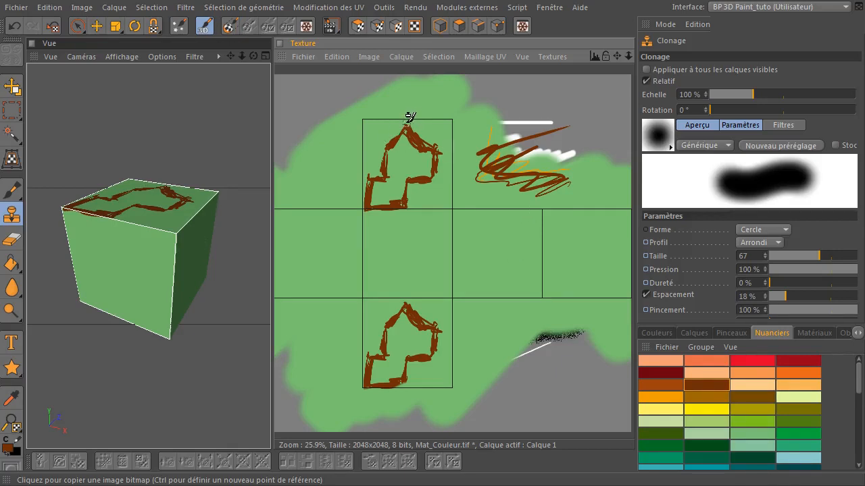
# Clone the orange and brown scribble across the two central faces of the middle row, and undo both cloned drawings.
pyautogui.click(11, 215)
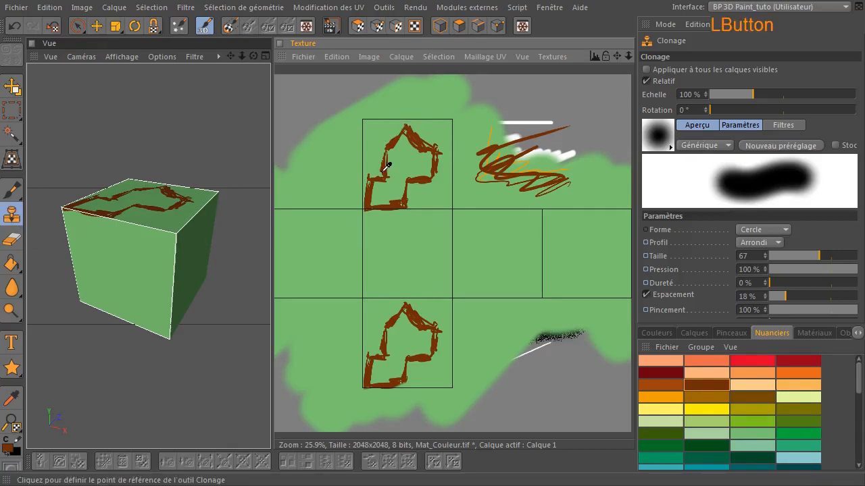
pyautogui.click(569, 174)
pyautogui.moveTo(498, 250)
pyautogui.mouseDown()
pyautogui.moveTo(489, 257)
pyautogui.moveTo(495, 239)
pyautogui.moveTo(443, 251)
pyautogui.moveTo(463, 217)
pyautogui.moveTo(415, 224)
pyautogui.moveTo(500, 253)
pyautogui.mouseUp()
pyautogui.moveTo(467, 288)
pyautogui.mouseDown()
pyautogui.moveTo(433, 209)
pyautogui.moveTo(432, 244)
pyautogui.moveTo(398, 227)
pyautogui.moveTo(390, 248)
pyautogui.mouseUp()
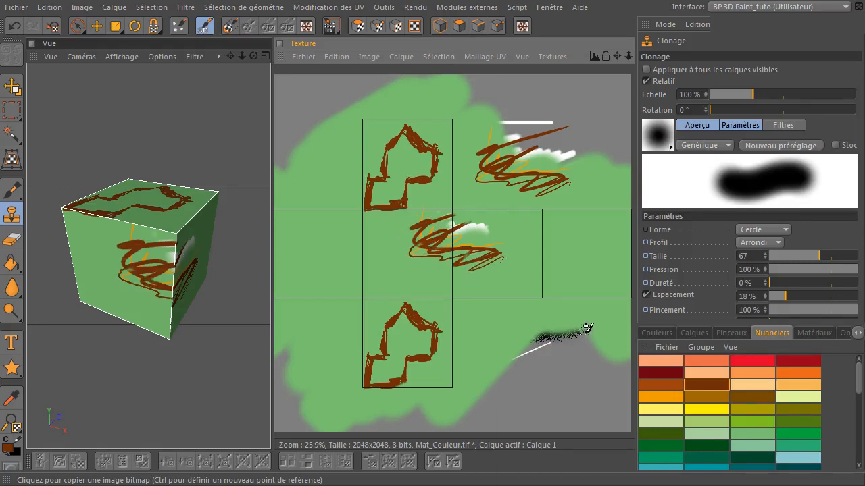
pyautogui.click(14, 25)
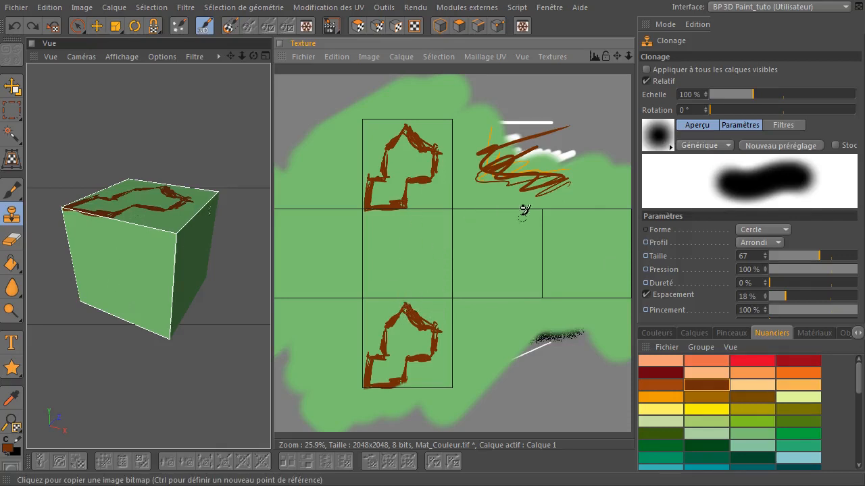
pyautogui.click(15, 27)
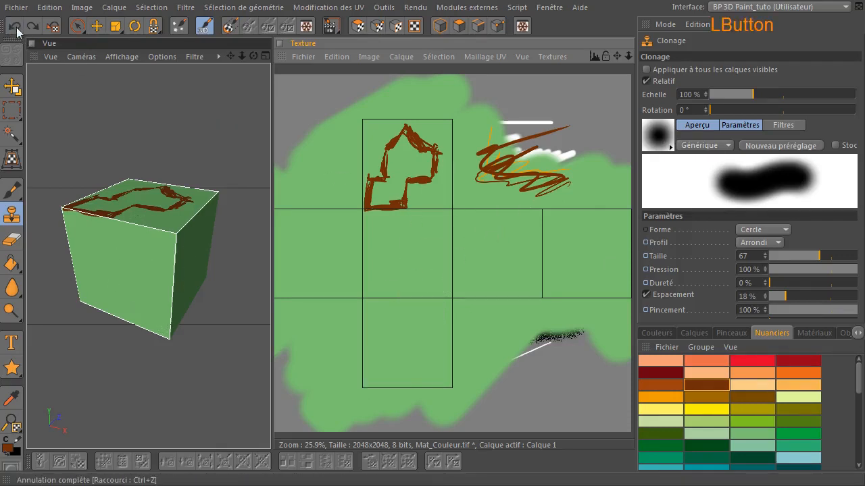
# Set the clone size to 214 and clone the outline around the rightmost and lowest UV faces, and the scribble onto the left middle faces.
pyautogui.click(12, 215)
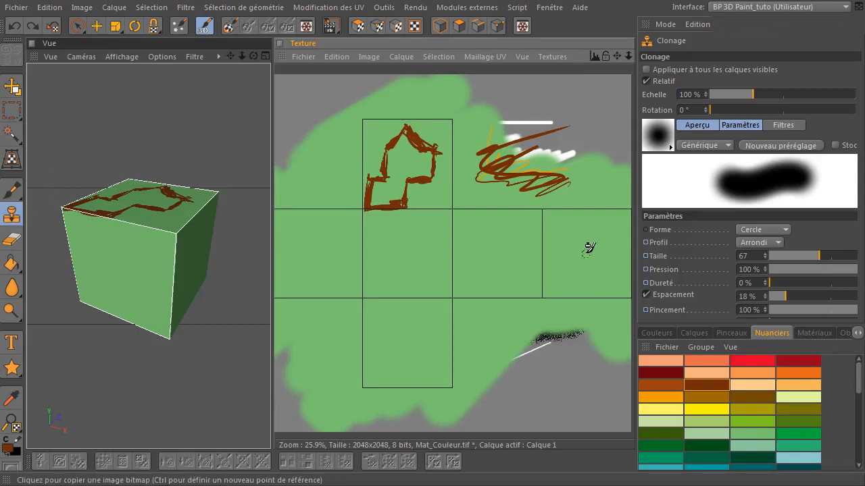
pyautogui.moveTo(836, 255); pyautogui.dragTo(856, 256)
pyautogui.moveTo(589, 253)
pyautogui.mouseDown()
pyautogui.moveTo(581, 280)
pyautogui.moveTo(601, 290)
pyautogui.moveTo(620, 262)
pyautogui.moveTo(600, 243)
pyautogui.moveTo(574, 257)
pyautogui.moveTo(552, 297)
pyautogui.mouseUp()
pyautogui.moveTo(454, 368)
pyautogui.mouseDown()
pyautogui.moveTo(413, 348)
pyautogui.moveTo(392, 409)
pyautogui.moveTo(432, 424)
pyautogui.moveTo(456, 365)
pyautogui.mouseUp()
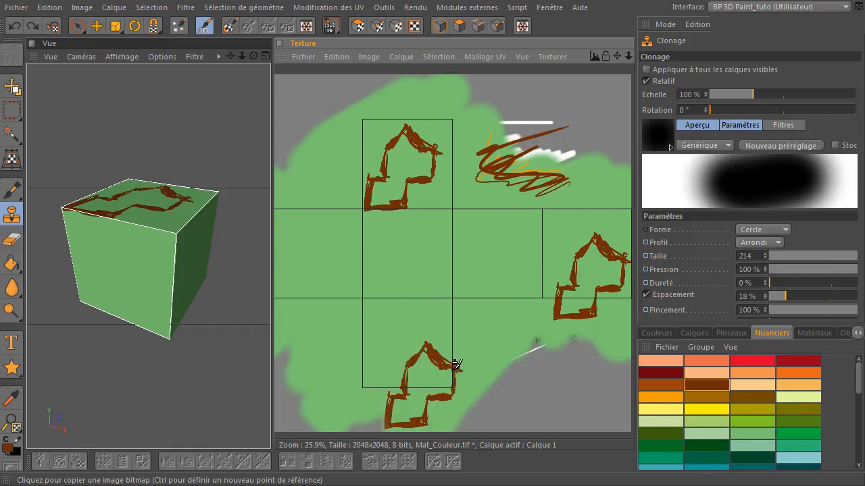
pyautogui.moveTo(317, 293)
pyautogui.mouseDown()
pyautogui.moveTo(292, 252)
pyautogui.moveTo(341, 297)
pyautogui.moveTo(369, 296)
pyautogui.moveTo(404, 243)
pyautogui.mouseUp()
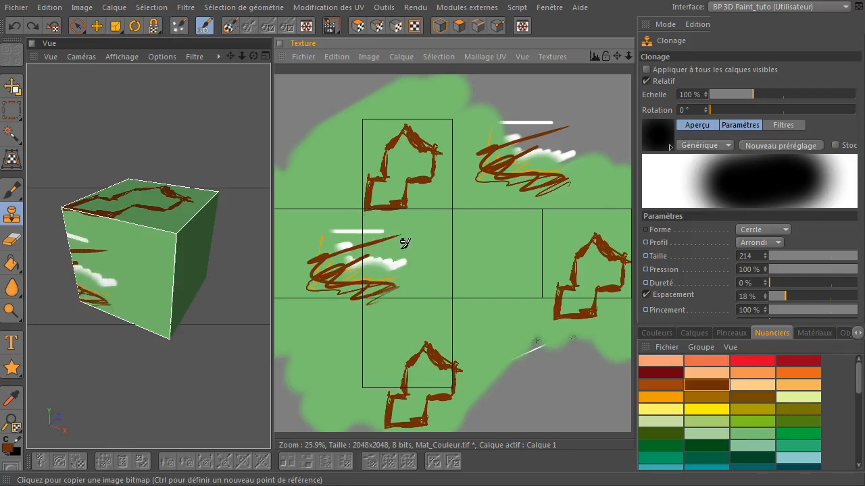
# Clone more strokes beside the upper UV face, across the middle row and over the scribble, and undo all the size 214 clone strokes.
pyautogui.click(418, 366)
pyautogui.click(339, 201)
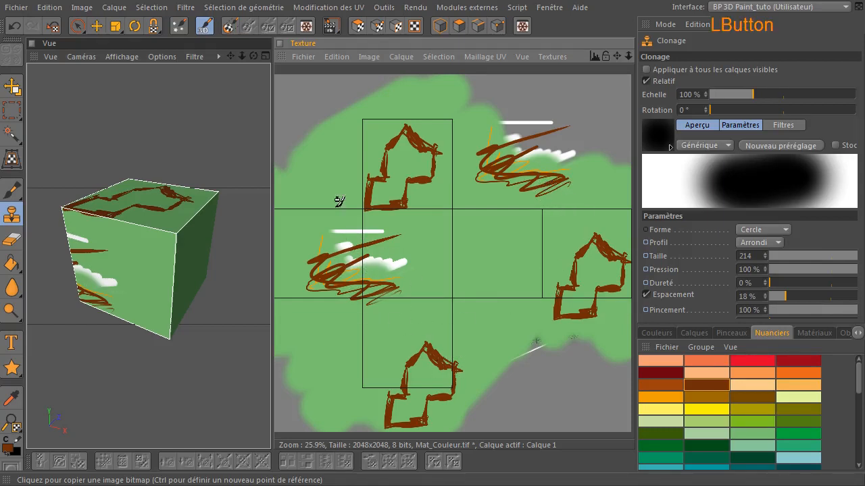
pyautogui.moveTo(332, 177)
pyautogui.mouseDown()
pyautogui.moveTo(304, 135)
pyautogui.moveTo(361, 128)
pyautogui.mouseUp()
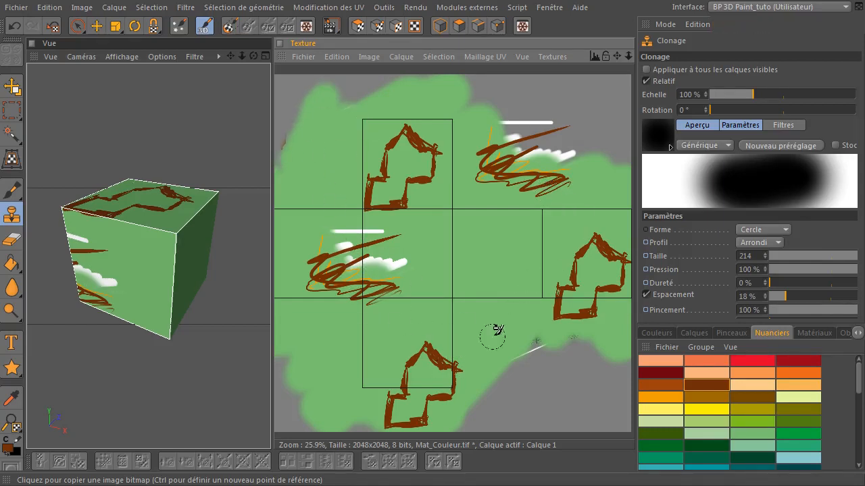
pyautogui.moveTo(494, 295)
pyautogui.mouseDown()
pyautogui.moveTo(465, 248)
pyautogui.moveTo(491, 267)
pyautogui.mouseUp()
pyautogui.moveTo(476, 243)
pyautogui.mouseDown()
pyautogui.moveTo(469, 254)
pyautogui.moveTo(358, 260)
pyautogui.mouseUp()
pyautogui.moveTo(503, 164); pyautogui.dragTo(513, 166)
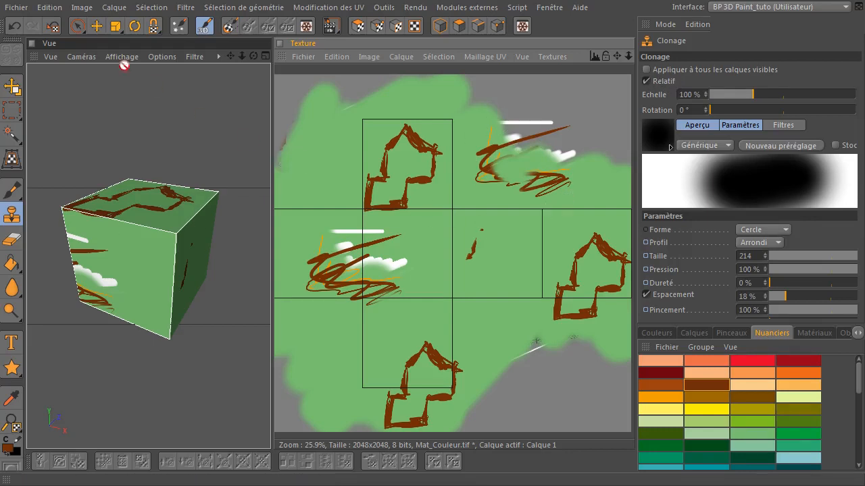
pyautogui.click(12, 27)
pyautogui.click(8, 28)
pyautogui.click(8, 28)
# Turn off Relatif, sample the upper outline's peak and clone its upper part into the lowest UV face and three middle-row faces.
pyautogui.click(646, 81)
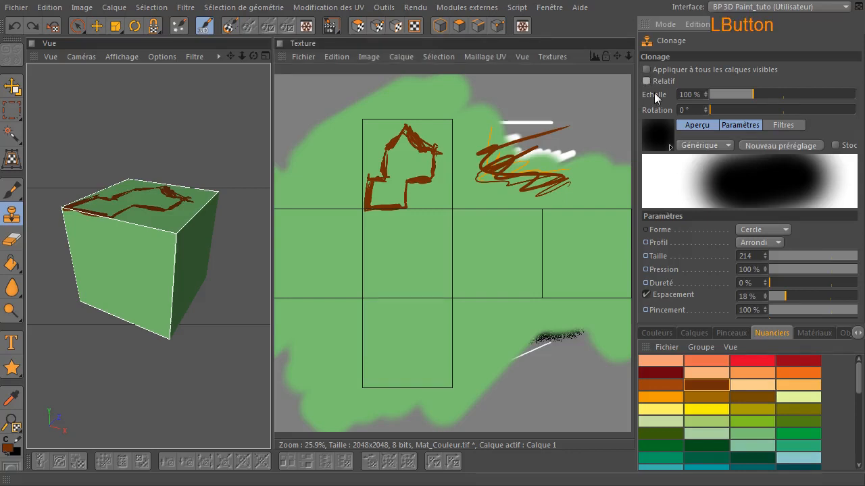
pyautogui.click(16, 219)
pyautogui.click(17, 219)
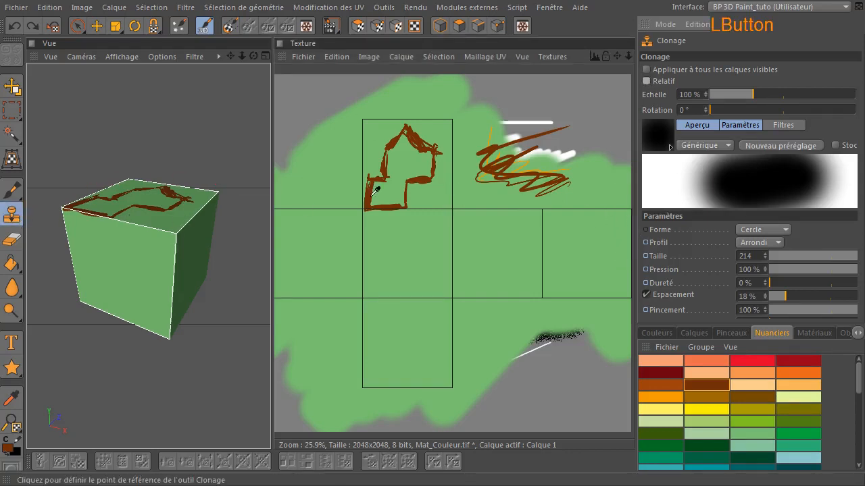
pyautogui.click(410, 123)
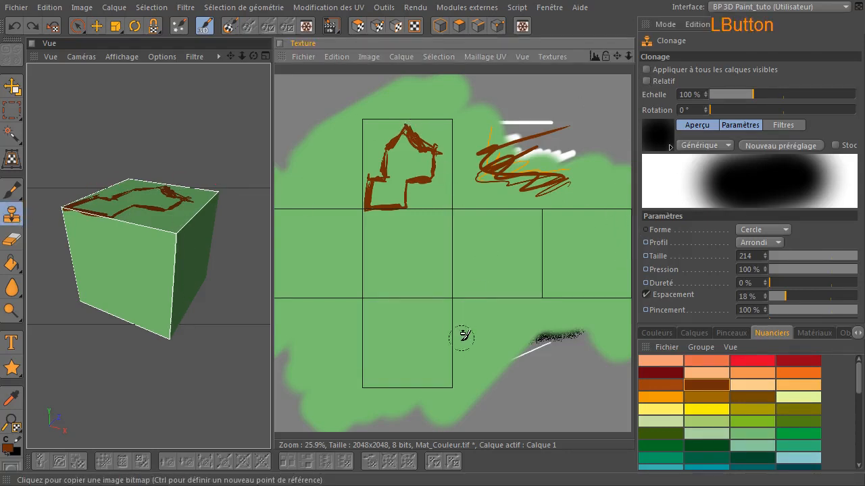
pyautogui.click(406, 308)
pyautogui.moveTo(406, 308)
pyautogui.mouseDown()
pyautogui.moveTo(409, 331)
pyautogui.moveTo(394, 347)
pyautogui.moveTo(429, 346)
pyautogui.mouseUp()
pyautogui.moveTo(498, 218)
pyautogui.mouseDown()
pyautogui.moveTo(500, 238)
pyautogui.moveTo(515, 250)
pyautogui.mouseUp()
pyautogui.moveTo(591, 219)
pyautogui.mouseDown()
pyautogui.moveTo(571, 258)
pyautogui.moveTo(606, 253)
pyautogui.moveTo(616, 274)
pyautogui.mouseUp()
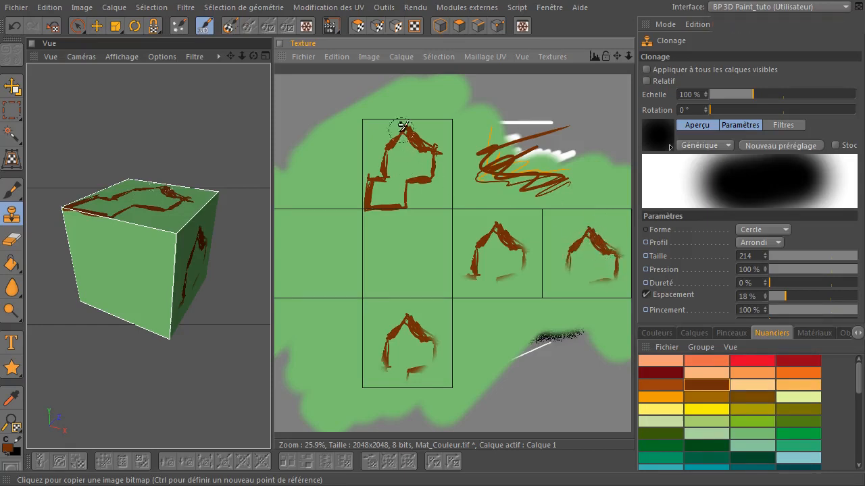
pyautogui.moveTo(406, 228)
pyautogui.mouseDown()
pyautogui.moveTo(392, 237)
pyautogui.moveTo(410, 246)
pyautogui.mouseUp()
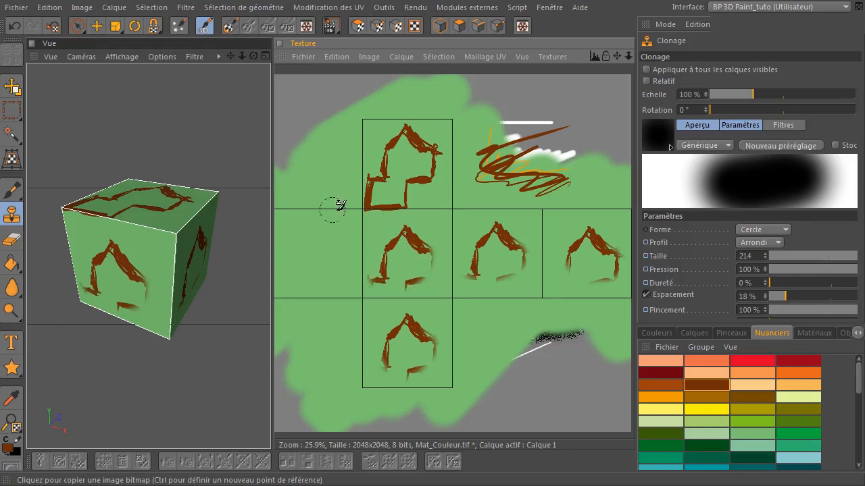
# Clone the outline onto the leftmost UV face and either side of the lowest face, and turn Relatif back on.
pyautogui.moveTo(309, 218)
pyautogui.mouseDown()
pyautogui.moveTo(280, 301)
pyautogui.moveTo(297, 304)
pyautogui.mouseUp()
pyautogui.moveTo(304, 345)
pyautogui.mouseDown()
pyautogui.moveTo(318, 365)
pyautogui.moveTo(292, 410)
pyautogui.moveTo(332, 377)
pyautogui.mouseUp()
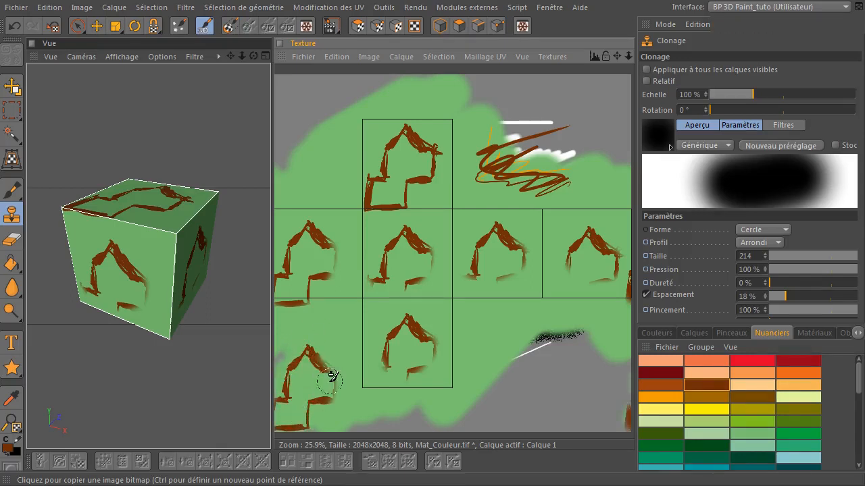
pyautogui.moveTo(515, 323)
pyautogui.mouseDown()
pyautogui.moveTo(493, 385)
pyautogui.moveTo(524, 361)
pyautogui.moveTo(486, 408)
pyautogui.mouseUp()
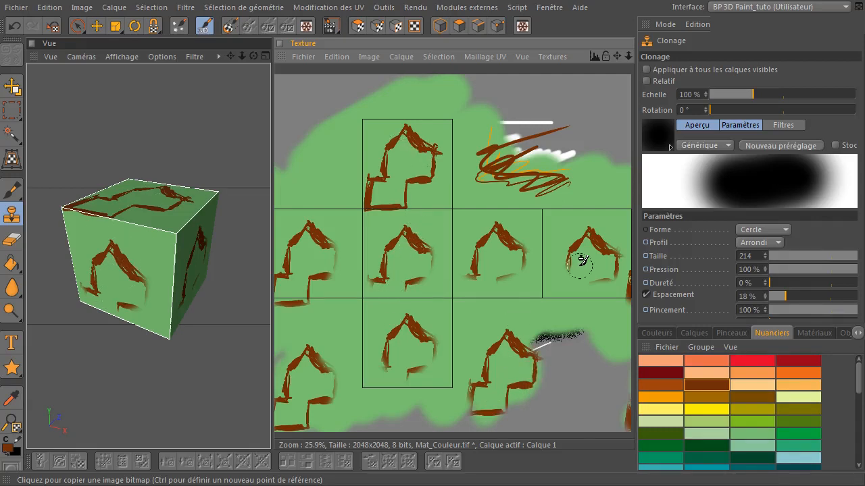
pyautogui.click(650, 81)
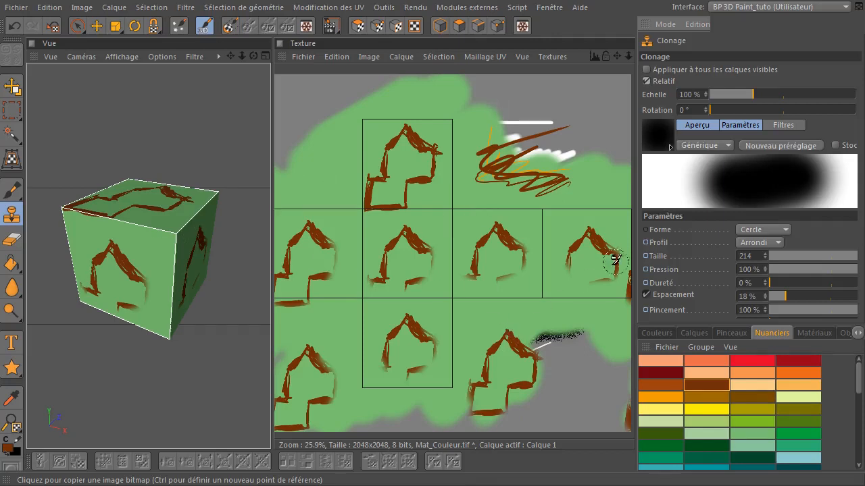
# Add a new layer above Calque 1 and set the clone reference at the peak of the upper outline.
pyautogui.click(700, 334)
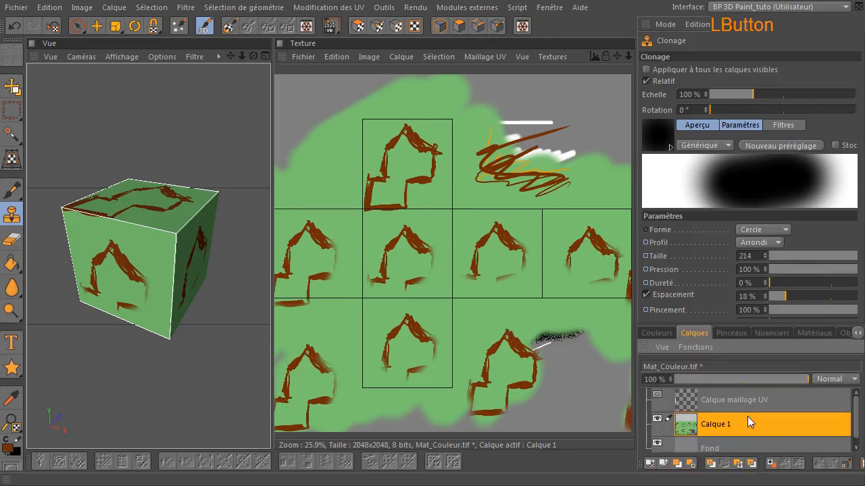
pyautogui.click(646, 466)
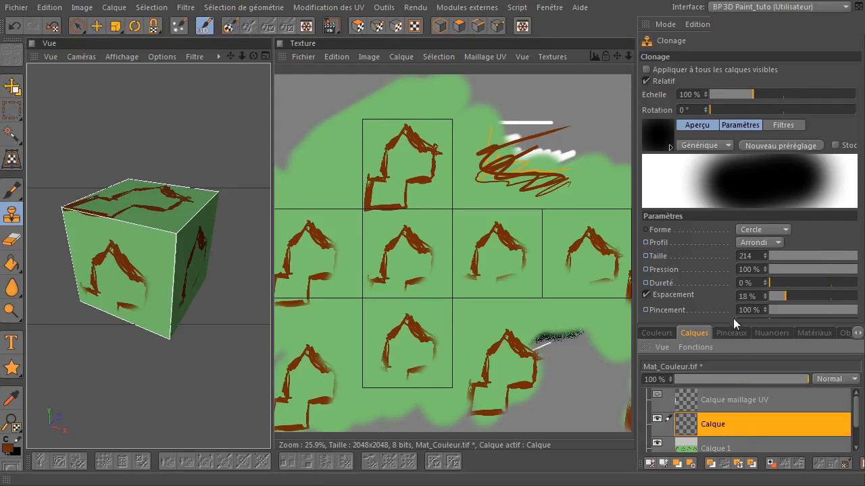
pyautogui.keyDown('ctrl'); pyautogui.click(327, 158); pyautogui.keyUp('ctrl')
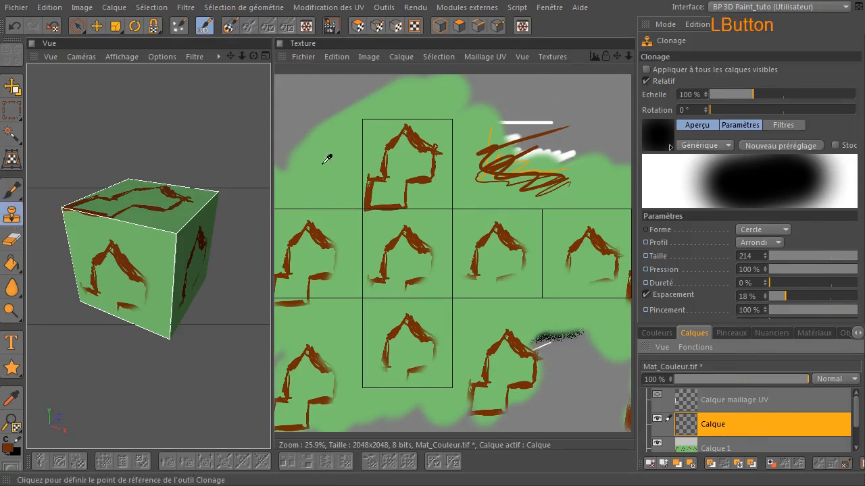
pyautogui.keyDown('ctrl'); pyautogui.click(412, 127); pyautogui.keyUp('ctrl')
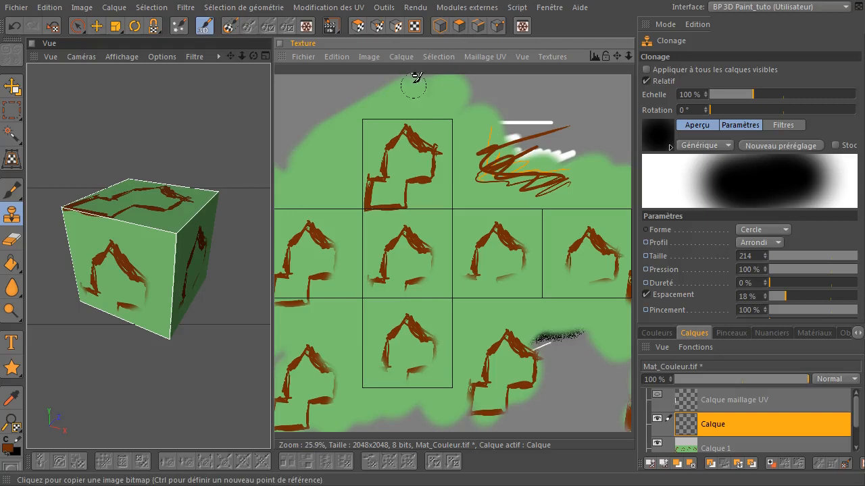
# Enable Appliquer à tous les calques visibles and clone a sampled outline onto the new layer, beside the upper UV face.
pyautogui.click(657, 71)
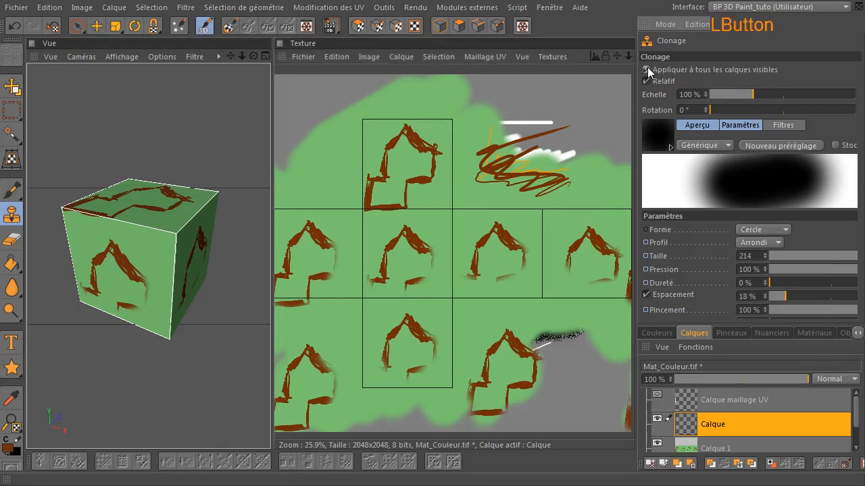
pyautogui.click(12, 217)
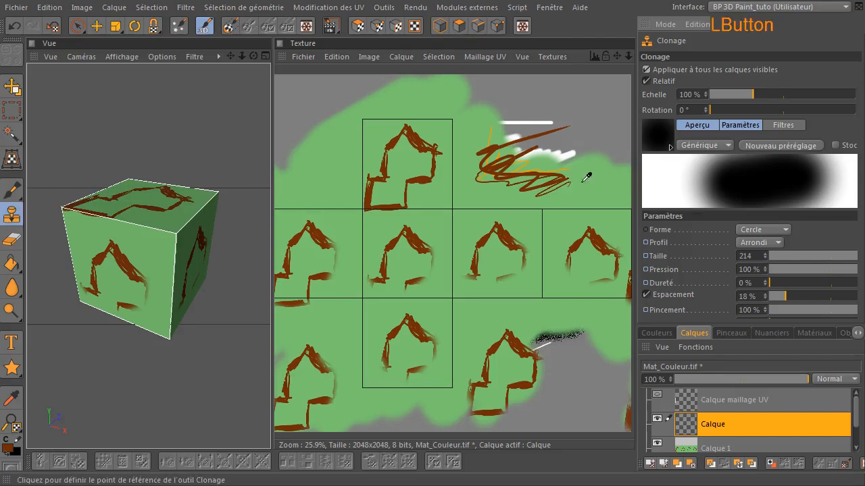
pyautogui.click(510, 328)
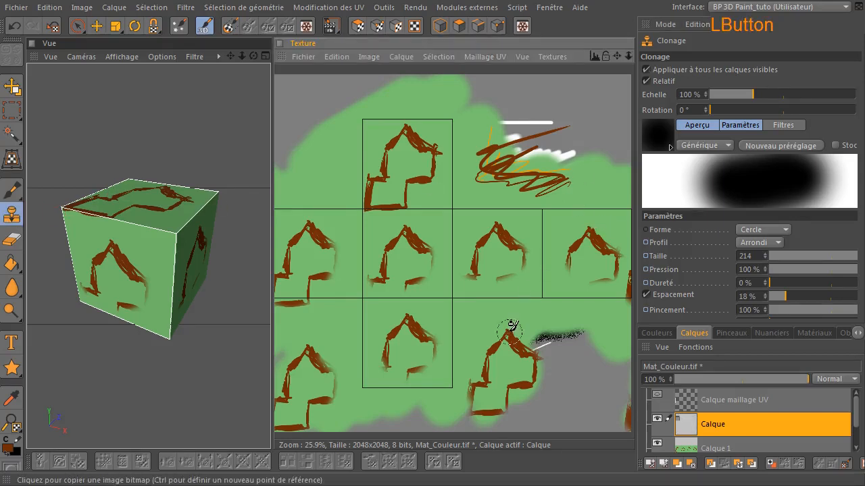
pyautogui.moveTo(320, 131)
pyautogui.mouseDown()
pyautogui.moveTo(299, 113)
pyautogui.moveTo(287, 144)
pyautogui.moveTo(324, 142)
pyautogui.moveTo(298, 183)
pyautogui.moveTo(317, 189)
pyautogui.moveTo(331, 169)
pyautogui.mouseUp()
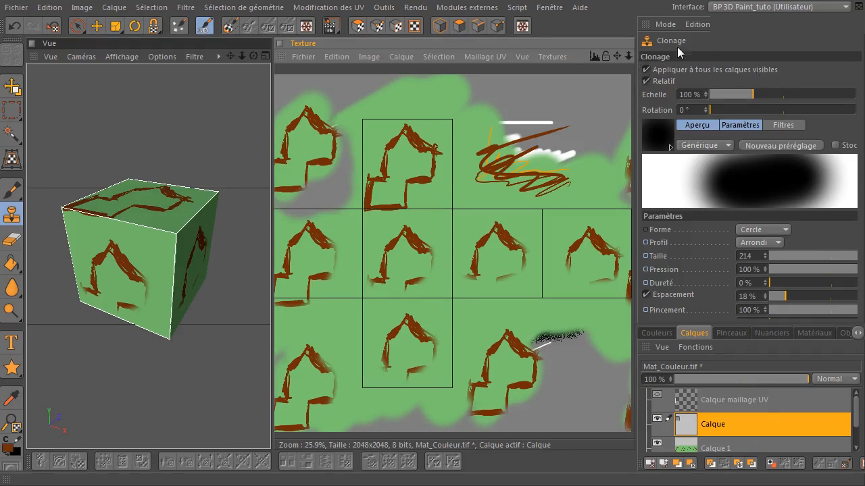
# Turn off Appliquer à tous les calques visibles and delete the new layer holding the cloned outline.
pyautogui.click(647, 70)
pyautogui.click(714, 422)
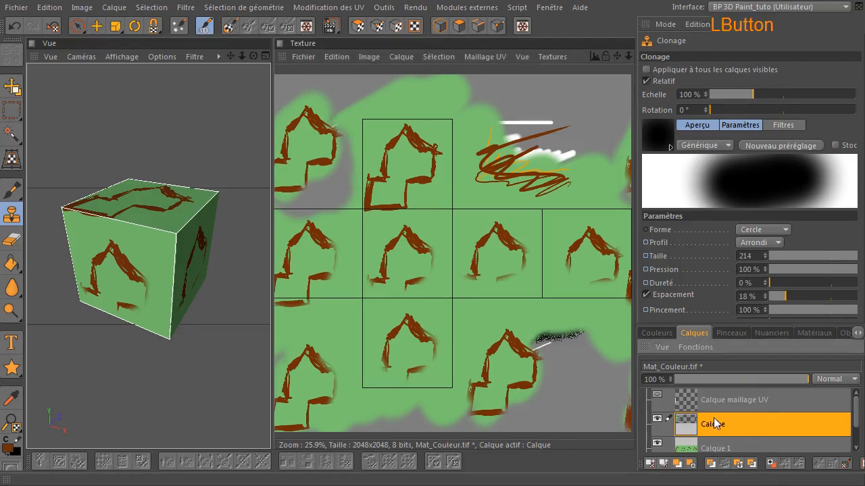
pyautogui.rightClick(704, 425)
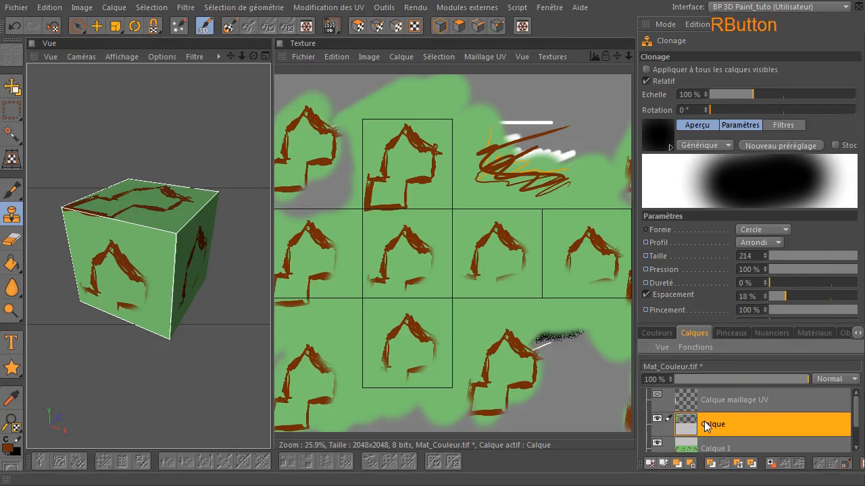
pyautogui.click(727, 485)
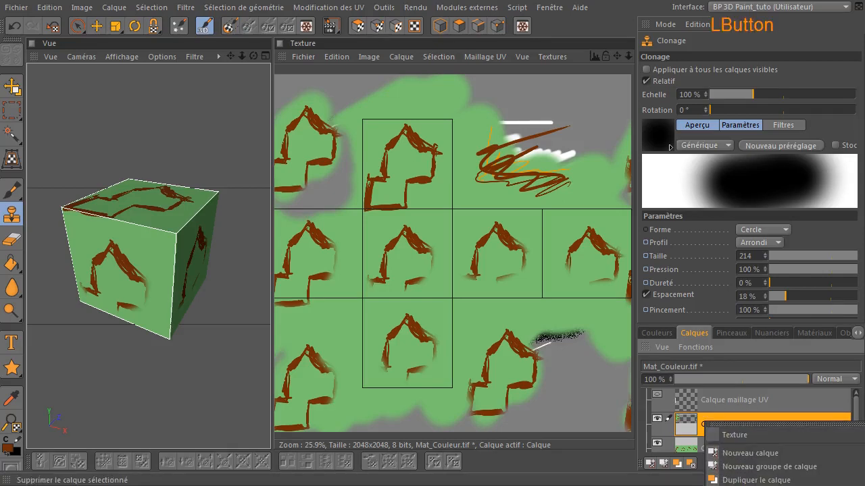
pyautogui.click(721, 425)
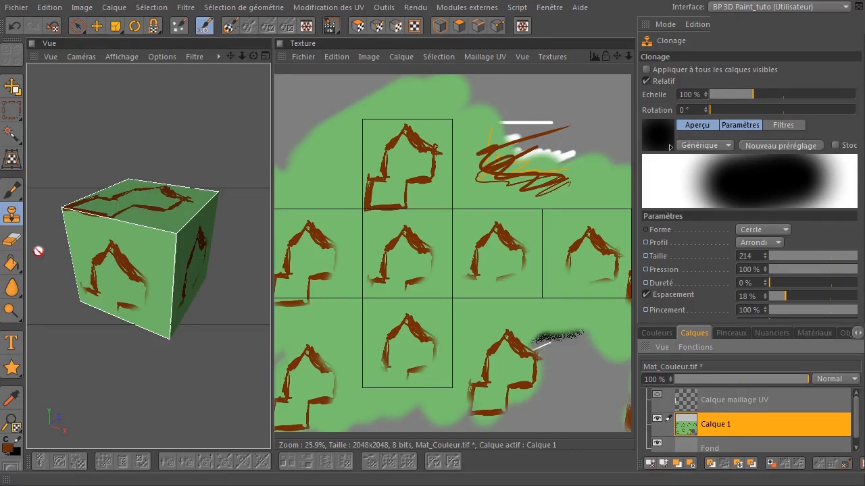
# Erase everything painted on Calque 1 with the Gomme at 40% hardness, enlarging its size up to 529.
pyautogui.click(14, 241)
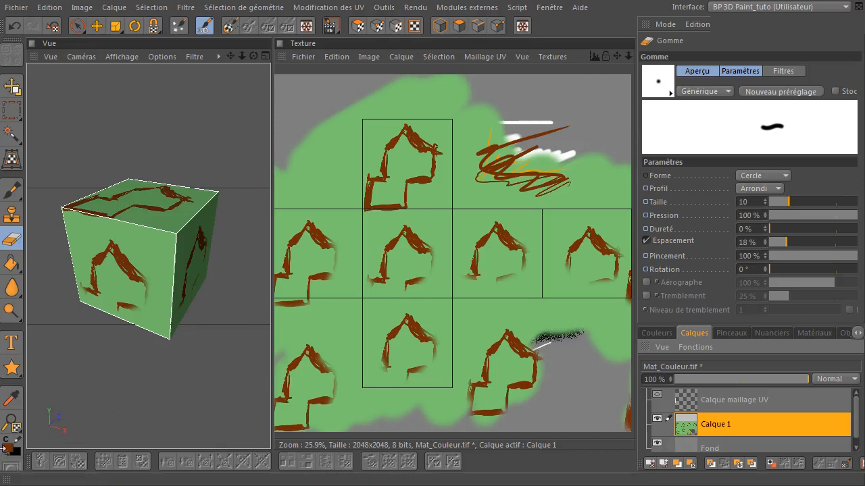
pyautogui.click(663, 85)
pyautogui.click(764, 88)
pyautogui.moveTo(826, 202); pyautogui.dragTo(851, 201)
pyautogui.moveTo(410, 142)
pyautogui.mouseDown()
pyautogui.moveTo(318, 183)
pyautogui.moveTo(307, 149)
pyautogui.moveTo(419, 77)
pyautogui.moveTo(378, 129)
pyautogui.mouseUp()
pyautogui.moveTo(764, 202); pyautogui.dragTo(809, 85)
pyautogui.moveTo(478, 128)
pyautogui.mouseDown()
pyautogui.moveTo(413, 135)
pyautogui.moveTo(473, 76)
pyautogui.mouseUp()
pyautogui.moveTo(630, 54); pyautogui.dragTo(697, 210)
pyautogui.moveTo(764, 203); pyautogui.dragTo(852, 64)
pyautogui.moveTo(488, 110)
pyautogui.mouseDown()
pyautogui.moveTo(381, 111)
pyautogui.moveTo(375, 156)
pyautogui.moveTo(386, 183)
pyautogui.moveTo(357, 177)
pyautogui.moveTo(387, 213)
pyautogui.moveTo(318, 263)
pyautogui.moveTo(340, 324)
pyautogui.moveTo(365, 344)
pyautogui.moveTo(410, 354)
pyautogui.moveTo(573, 309)
pyautogui.moveTo(591, 271)
pyautogui.moveTo(577, 227)
pyautogui.moveTo(496, 290)
pyautogui.moveTo(547, 360)
pyautogui.mouseUp()
pyautogui.moveTo(579, 155)
pyautogui.mouseDown()
pyautogui.moveTo(459, 299)
pyautogui.moveTo(459, 289)
pyautogui.moveTo(436, 279)
pyautogui.moveTo(405, 289)
pyautogui.moveTo(409, 219)
pyautogui.moveTo(487, 139)
pyautogui.mouseUp()
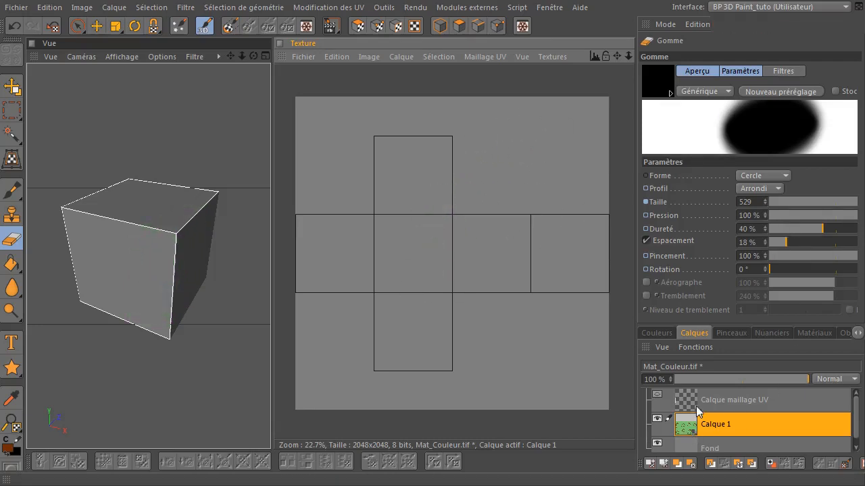
# Paint a brown circle on the upper UV face and a square of crossing lines on the face beside the centre, using brush size 42.
pyautogui.click(11, 192)
pyautogui.moveTo(402, 147); pyautogui.dragTo(369, 192)
pyautogui.moveTo(470, 226); pyautogui.dragTo(466, 282)
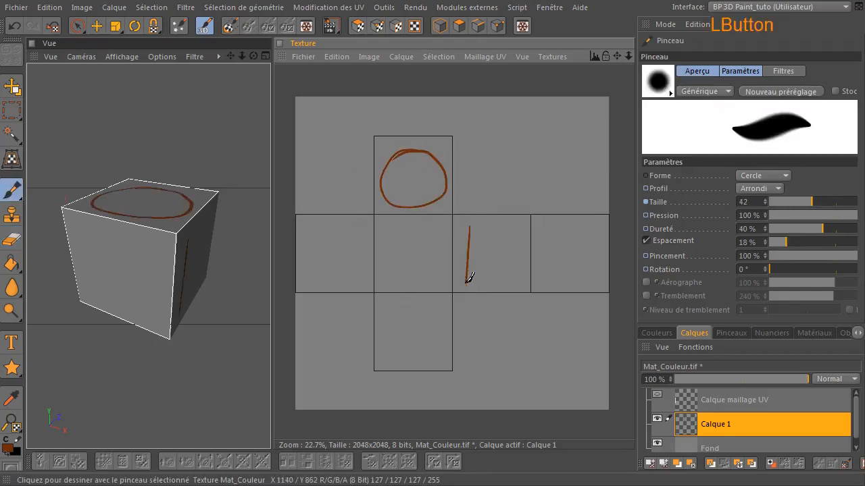
pyautogui.moveTo(454, 232); pyautogui.dragTo(528, 230)
pyautogui.moveTo(516, 217); pyautogui.dragTo(508, 297)
pyautogui.moveTo(446, 275); pyautogui.dragTo(552, 280)
# Paint a crossed-line triangle on the lowest UV face, an hourglass on the leftmost face and an irregular closed outline on the central face.
pyautogui.moveTo(423, 291); pyautogui.dragTo(381, 375)
pyautogui.moveTo(406, 276); pyautogui.dragTo(441, 382)
pyautogui.moveTo(351, 346); pyautogui.dragTo(469, 352)
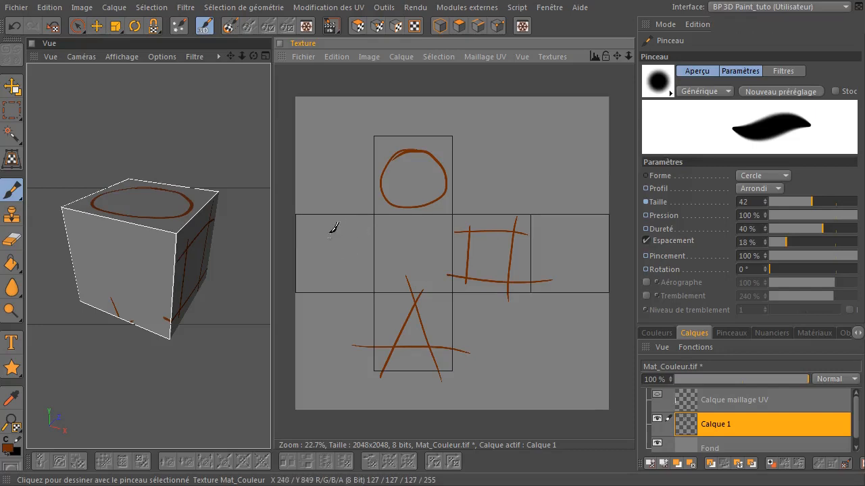
pyautogui.moveTo(354, 227)
pyautogui.mouseDown()
pyautogui.moveTo(324, 269)
pyautogui.moveTo(360, 264)
pyautogui.mouseUp()
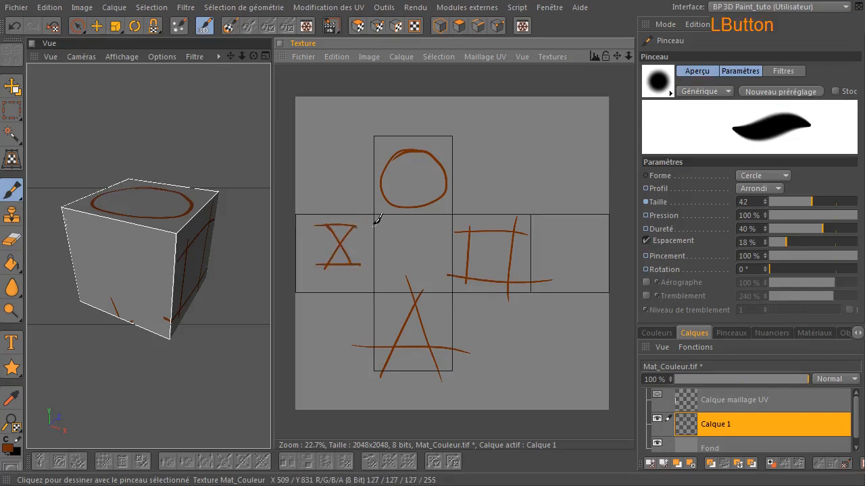
pyautogui.moveTo(403, 221)
pyautogui.mouseDown()
pyautogui.moveTo(387, 250)
pyautogui.moveTo(392, 273)
pyautogui.moveTo(438, 257)
pyautogui.moveTo(427, 229)
pyautogui.moveTo(398, 221)
pyautogui.mouseUp()
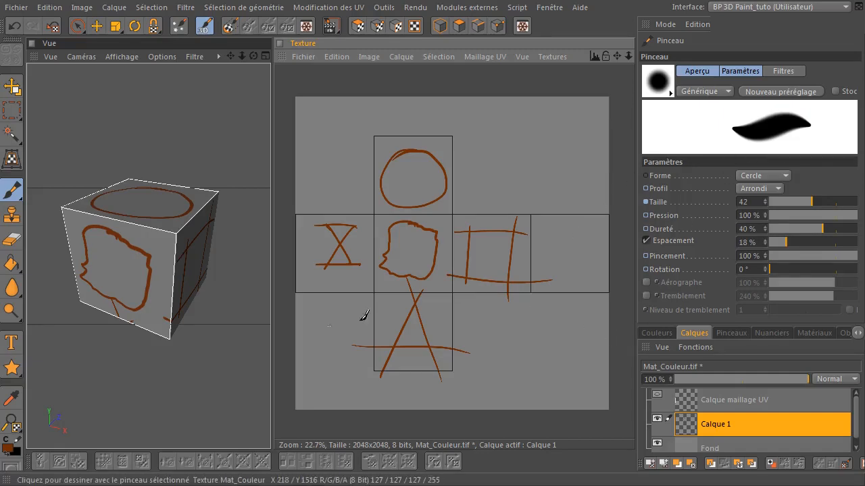
# Pick a dark green from the colour swatches as the paint colour.
pyautogui.click(9, 450)
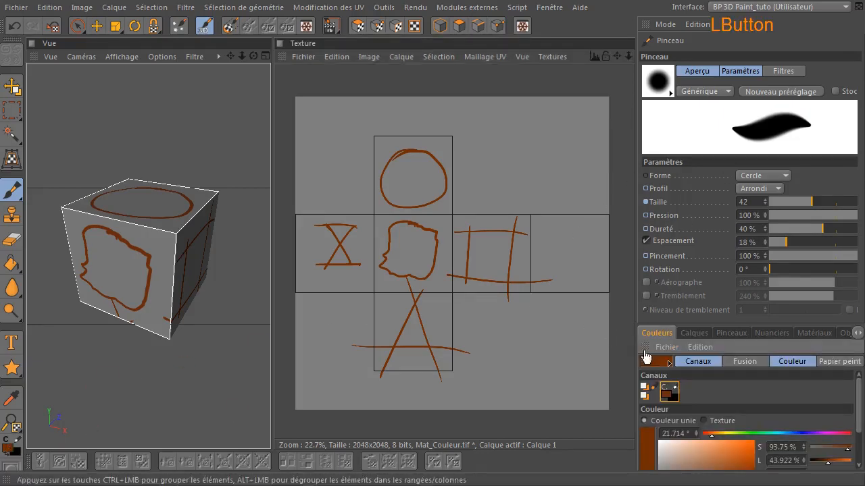
pyautogui.click(770, 335)
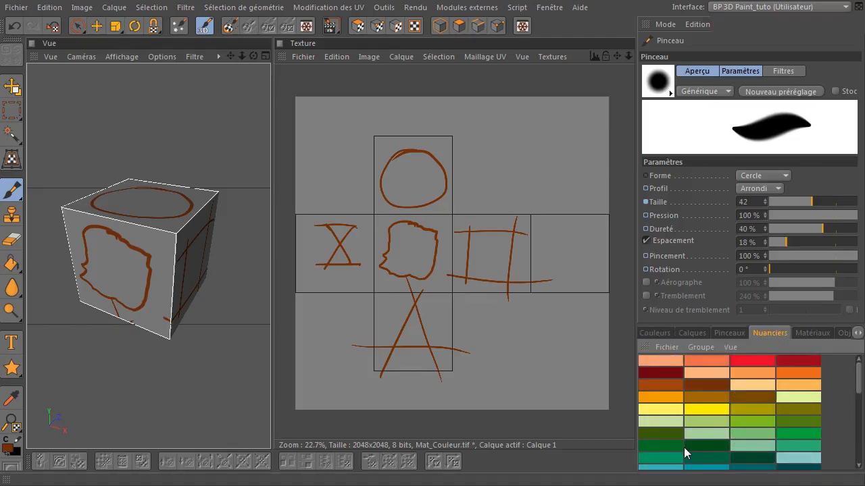
pyautogui.click(801, 434)
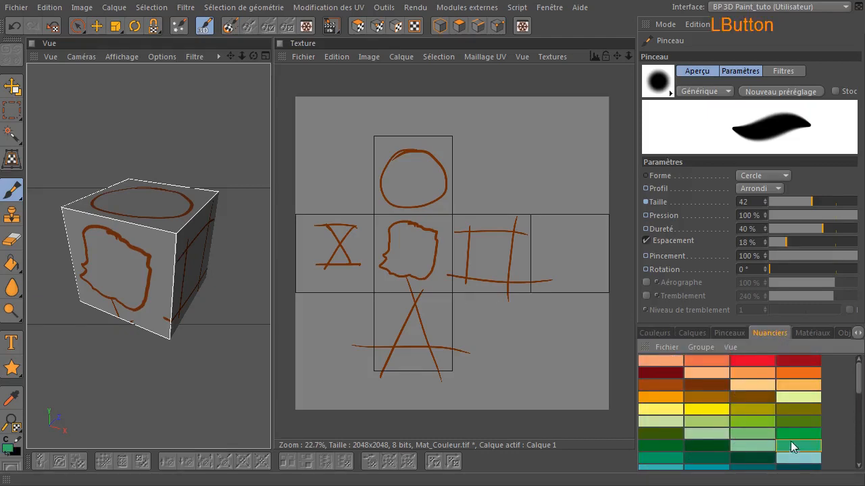
pyautogui.click(679, 447)
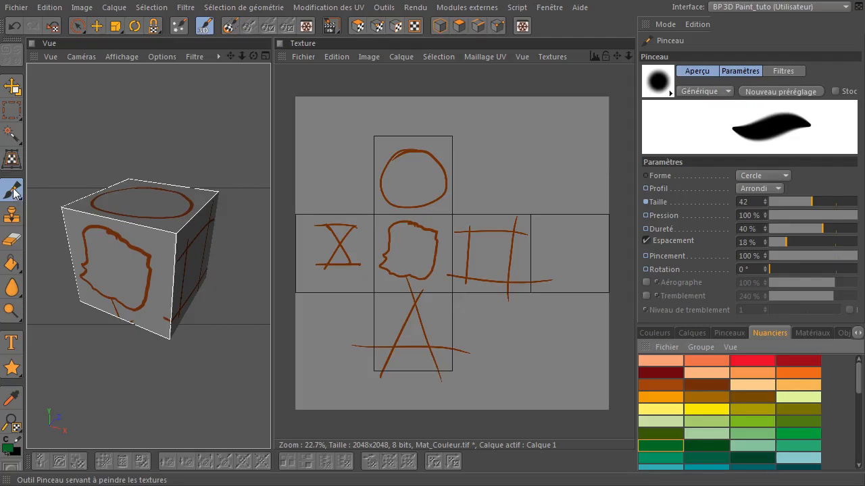
# Fill the circle, irregular shape, square, triangle and both hourglass halves with dark green using the Pot de peinture at 10% tolerance.
pyautogui.click(11, 263)
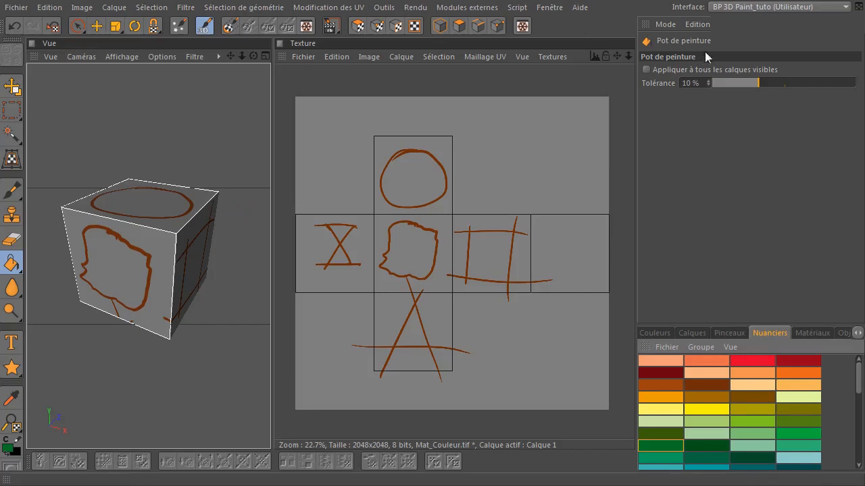
pyautogui.click(412, 170)
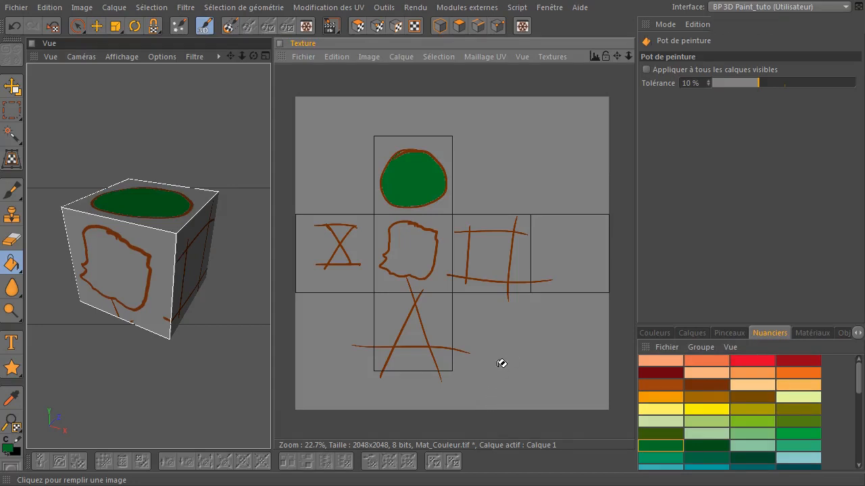
pyautogui.click(409, 249)
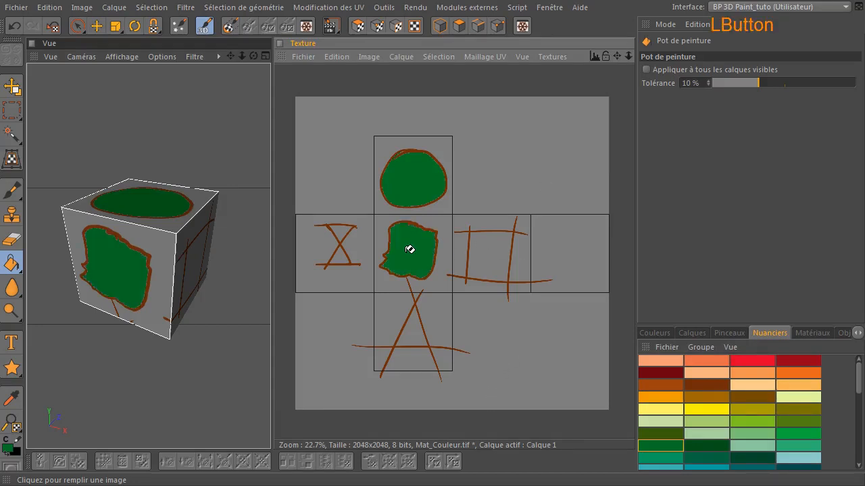
pyautogui.click(496, 252)
pyautogui.click(417, 336)
pyautogui.click(341, 231)
pyautogui.click(343, 257)
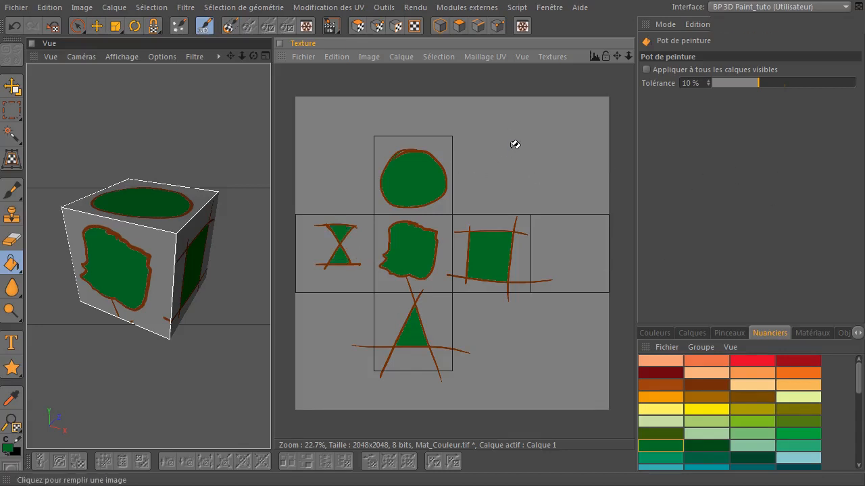
# Fill the empty area around the shapes with dark green and undo that fill.
pyautogui.click(512, 203)
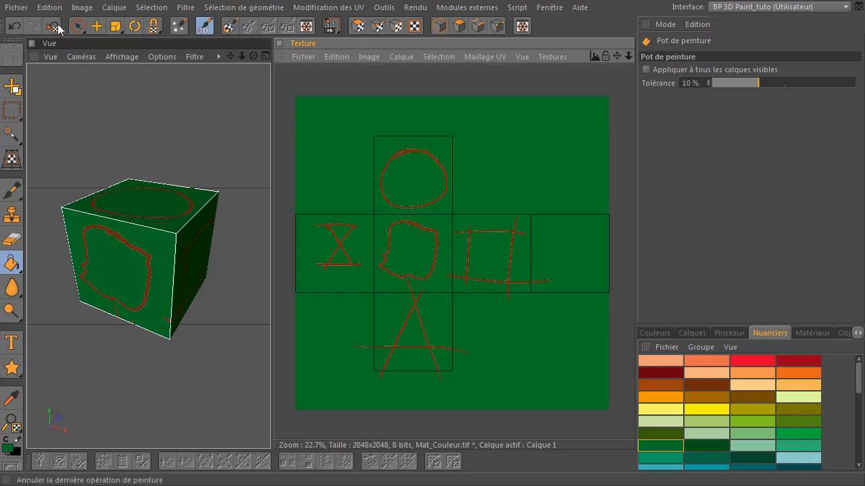
pyautogui.click(56, 27)
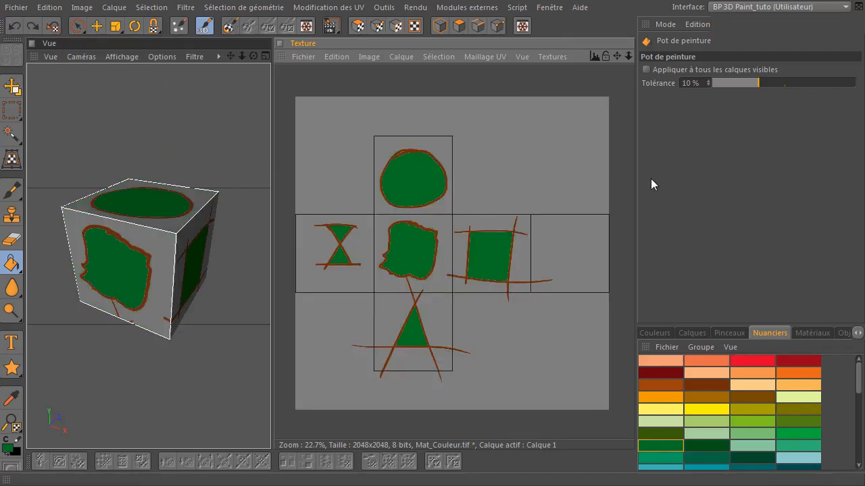
# Fill the entire layer with dark green and refill it with a pale blue swatch.
pyautogui.click(12, 265)
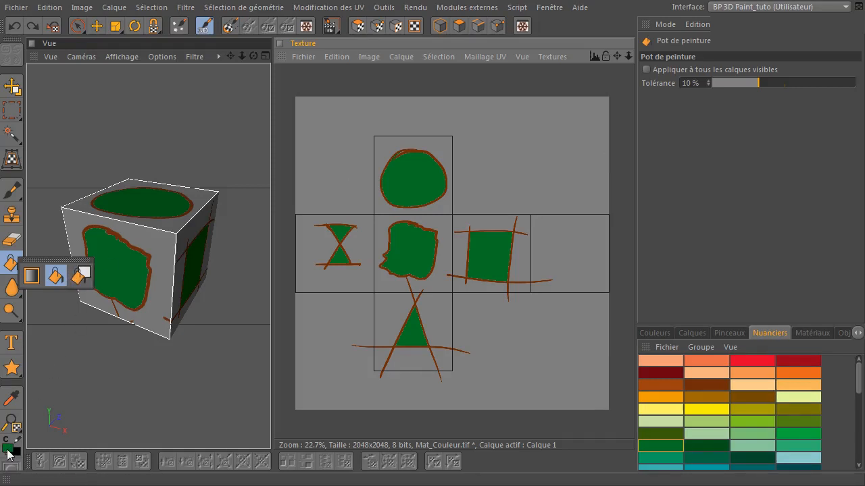
pyautogui.click(84, 276)
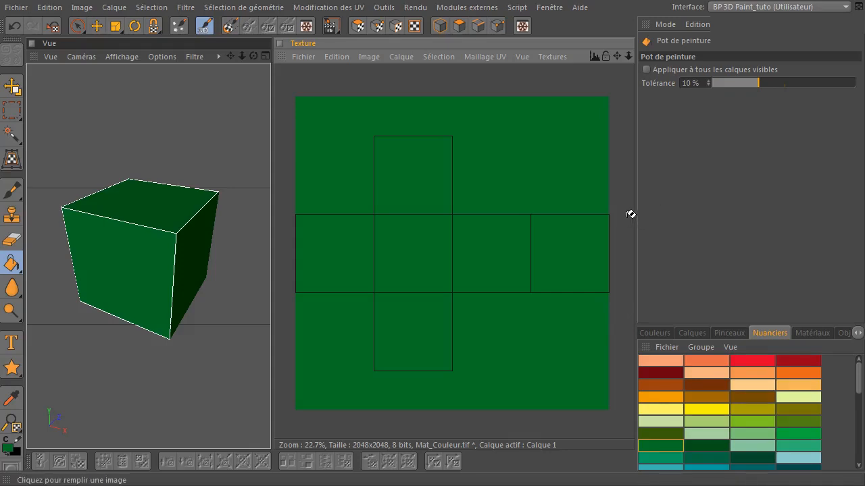
pyautogui.click(823, 451)
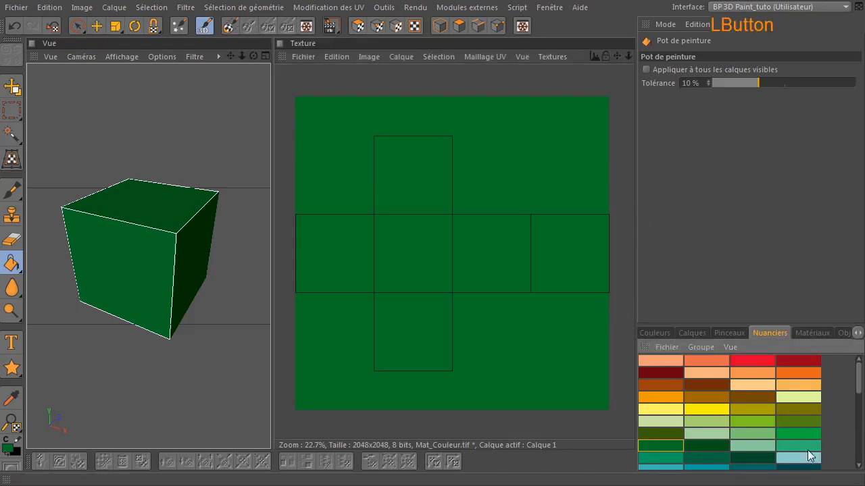
pyautogui.click(786, 459)
pyautogui.moveTo(15, 266); pyautogui.dragTo(80, 275)
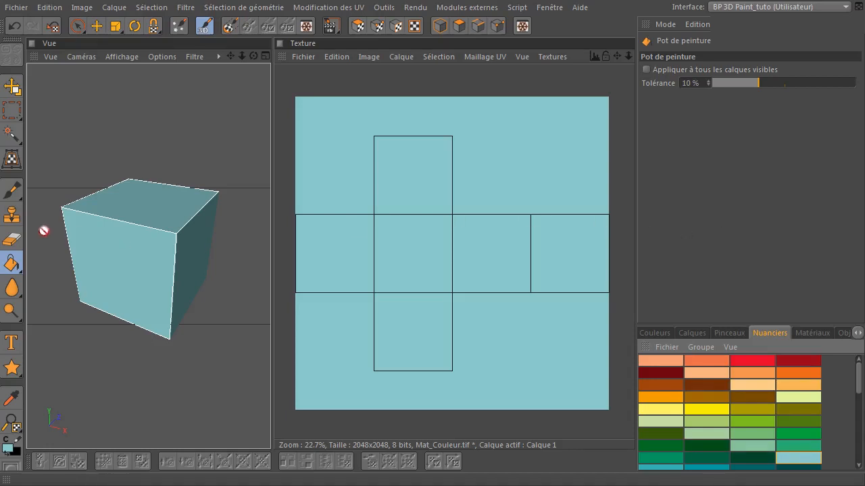
# Pick a bright sky blue from the swatches as the paint colour.
pyautogui.moveTo(11, 265); pyautogui.dragTo(577, 339)
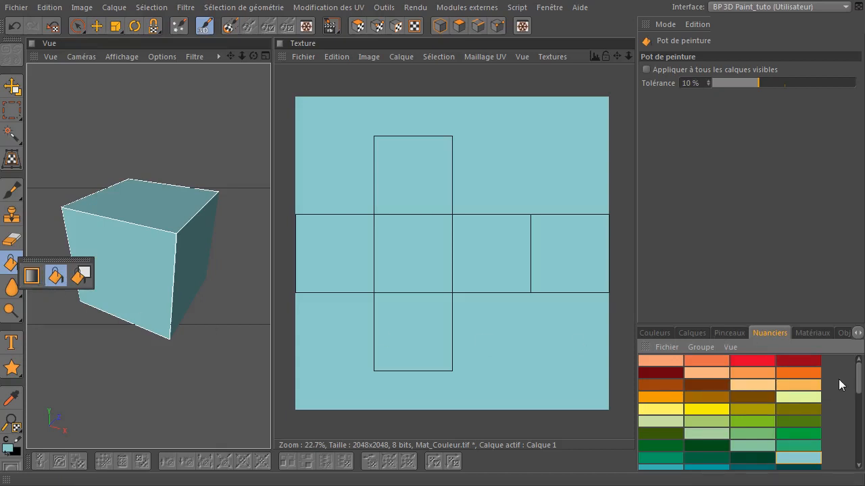
pyautogui.moveTo(841, 385); pyautogui.dragTo(797, 394)
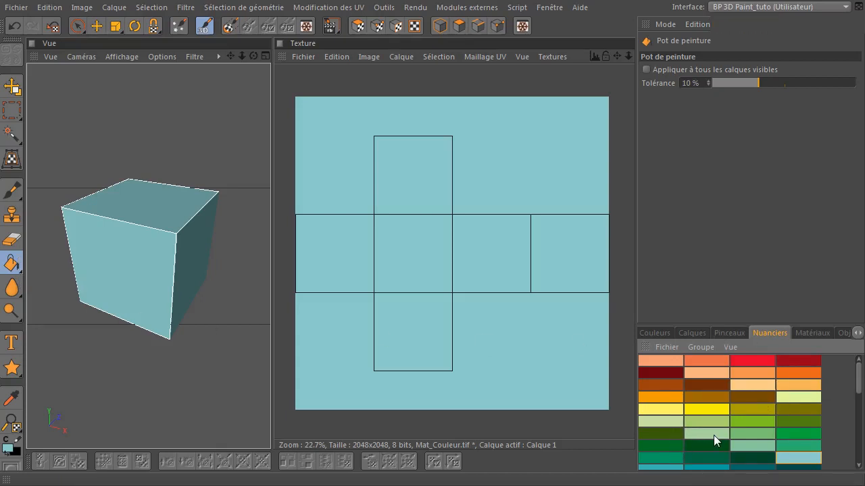
pyautogui.moveTo(858, 383); pyautogui.dragTo(858, 406)
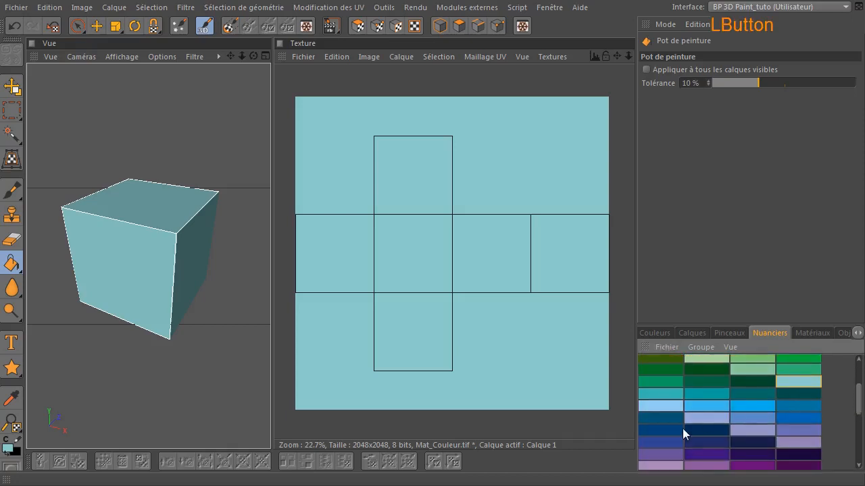
pyautogui.click(711, 409)
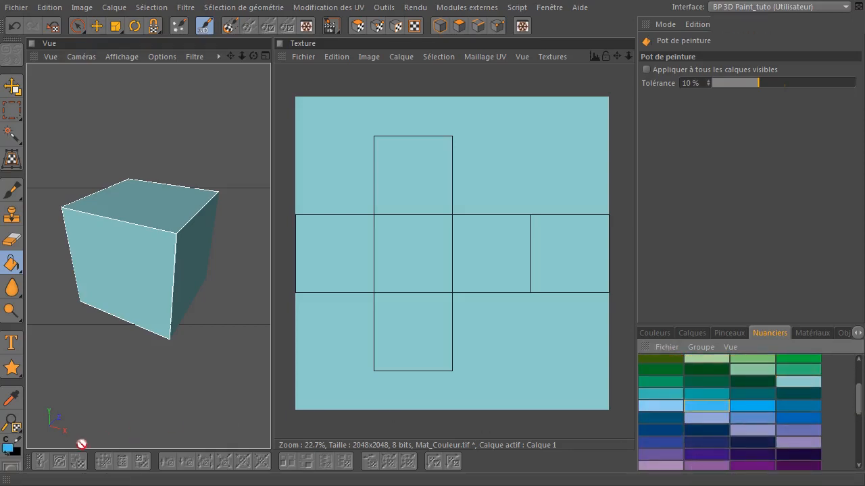
# Swap the foreground and background colours back and forth, and adjust the colour to hue 204°, saturation 64.085% and lightness 68.367%.
pyautogui.click(12, 454)
pyautogui.click(7, 455)
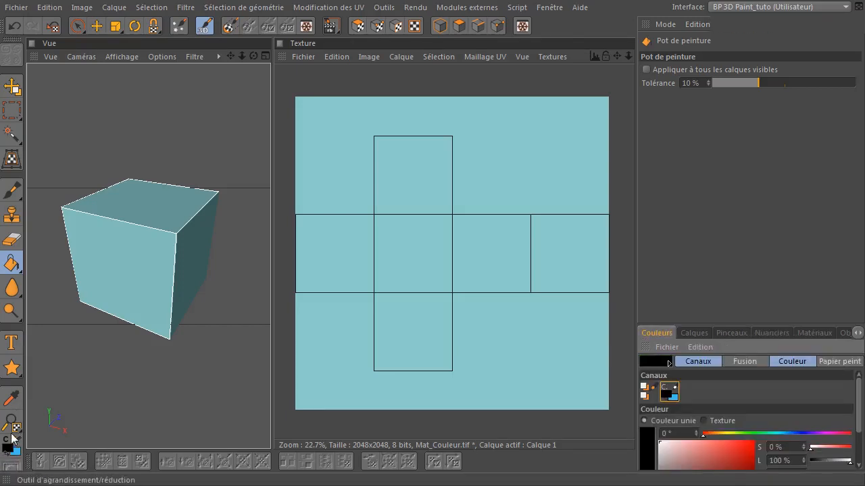
pyautogui.click(7, 454)
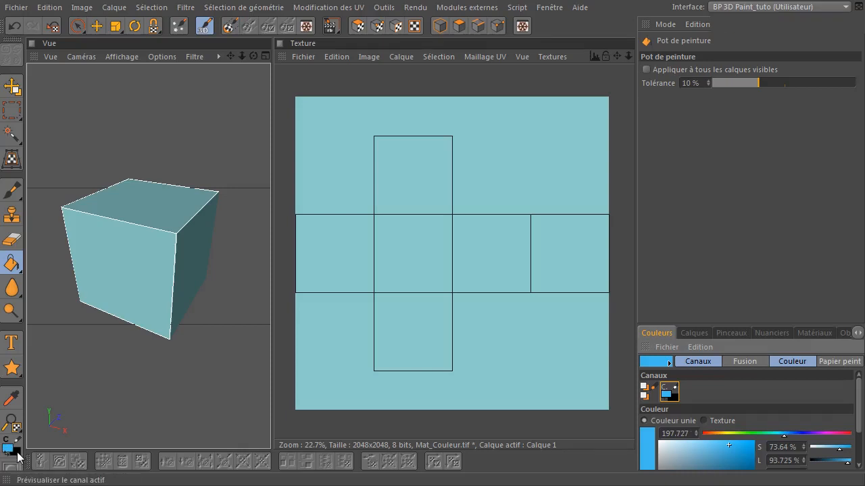
pyautogui.click(17, 454)
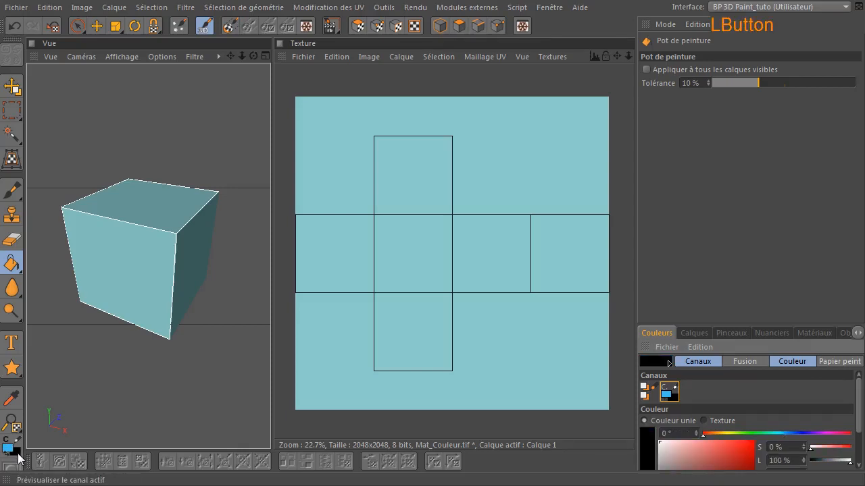
pyautogui.moveTo(697, 460); pyautogui.dragTo(723, 459)
pyautogui.moveTo(777, 433); pyautogui.dragTo(788, 433)
pyautogui.moveTo(742, 459); pyautogui.dragTo(720, 462)
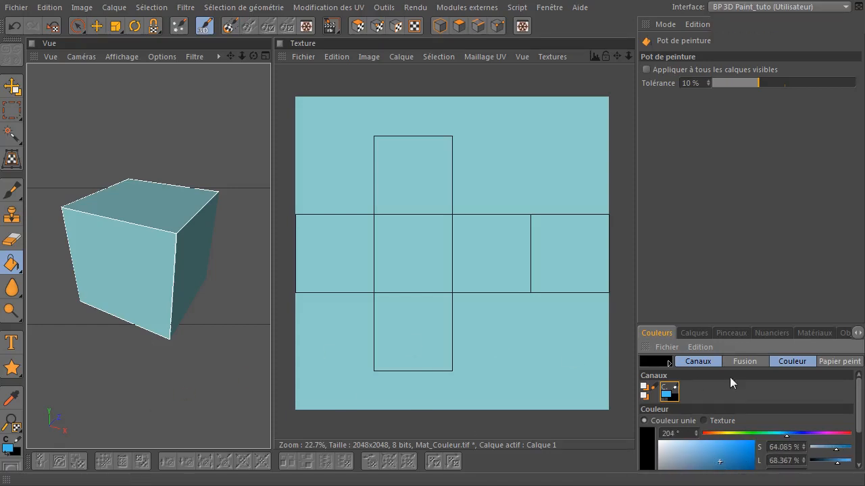
# Pick a strong blue and a softer medium blue from the swatches for the two paint colours.
pyautogui.click(772, 332)
pyautogui.click(794, 418)
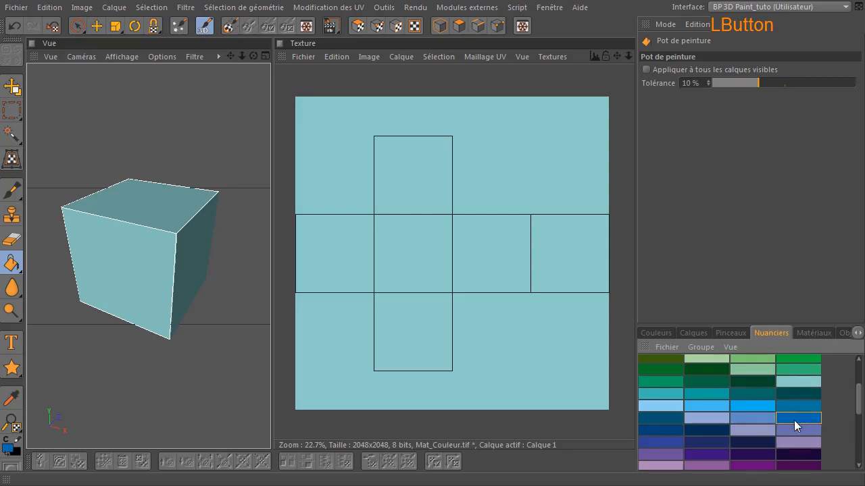
pyautogui.click(7, 452)
pyautogui.click(757, 418)
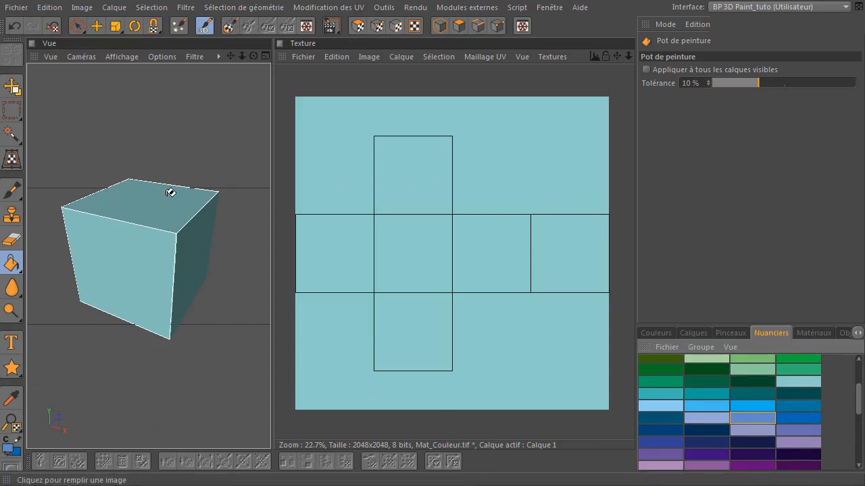
# Apply a linear white-to-black gradient running diagonally across the central UV face with the Dégradé tool.
pyautogui.click(14, 265)
pyautogui.moveTo(14, 264); pyautogui.dragTo(34, 283)
pyautogui.moveTo(378, 222); pyautogui.dragTo(451, 297)
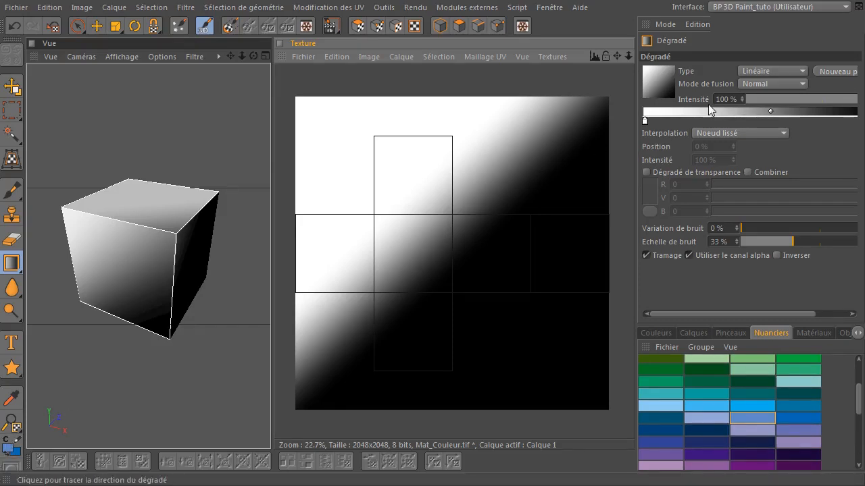
# Change the gradient's white starting knot to blue with R 64, V 86 and B 137.
pyautogui.doubleClick(645, 122)
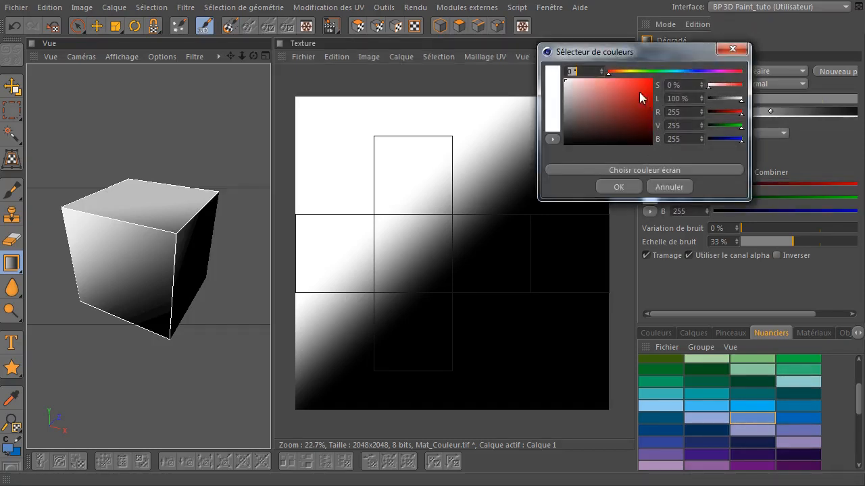
pyautogui.moveTo(688, 72); pyautogui.dragTo(676, 73)
pyautogui.click(618, 185)
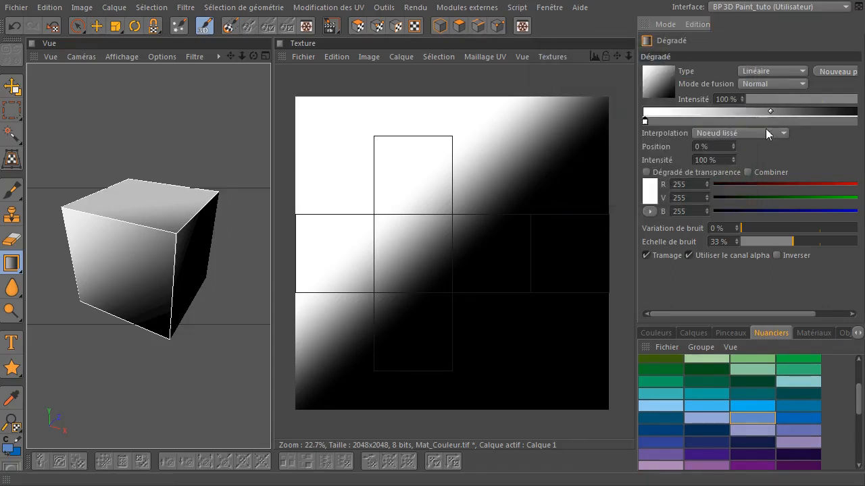
pyautogui.click(644, 121)
pyautogui.moveTo(643, 121); pyautogui.dragTo(611, 108)
pyautogui.doubleClick(644, 121)
pyautogui.click(689, 69)
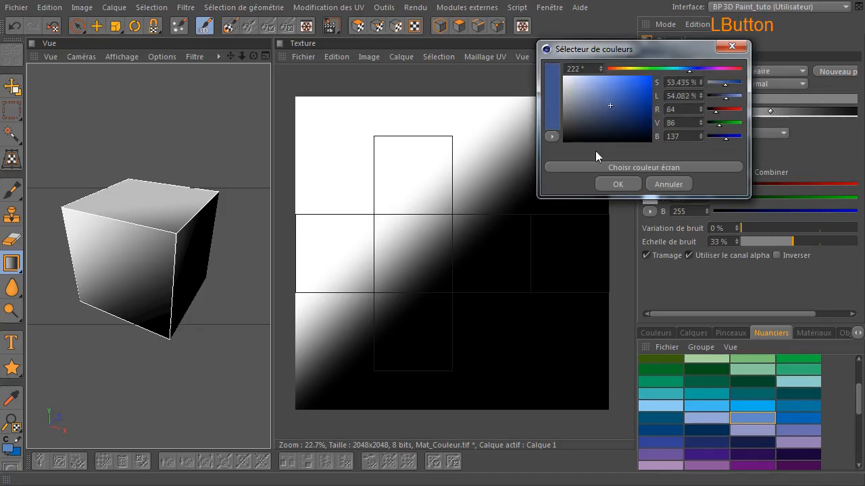
pyautogui.click(617, 184)
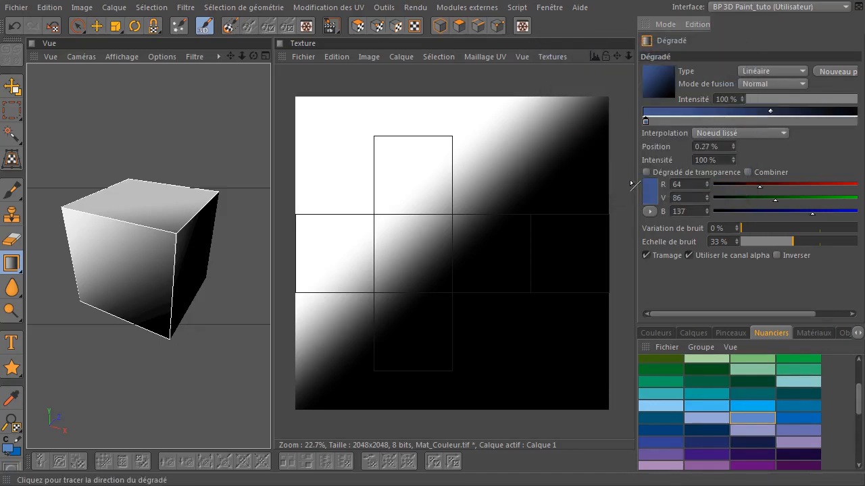
# Recolour the gradient's knot at 82.26 % orange (R 202, V 100, B 27) and apply the gradient diagonally across the texture.
pyautogui.moveTo(840, 122)
pyautogui.mouseDown()
pyautogui.moveTo(860, 129)
pyautogui.moveTo(850, 125)
pyautogui.mouseUp()
pyautogui.doubleClick(850, 126)
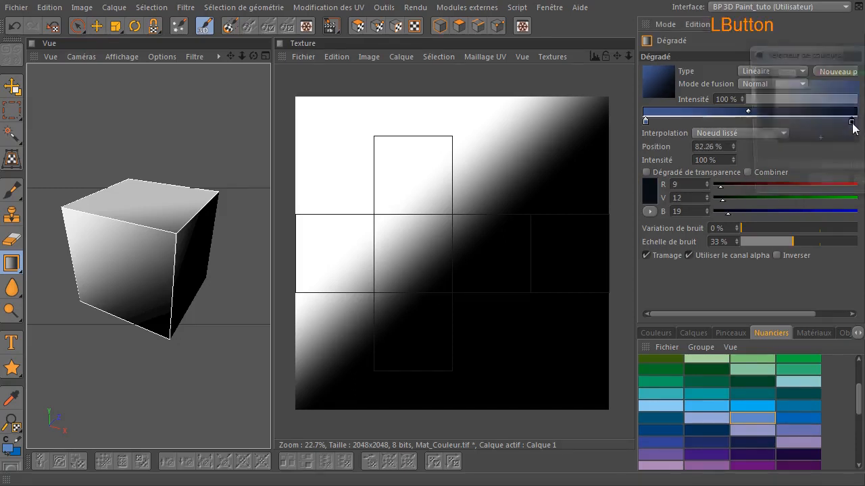
pyautogui.moveTo(793, 100); pyautogui.dragTo(846, 94)
pyautogui.click(824, 73)
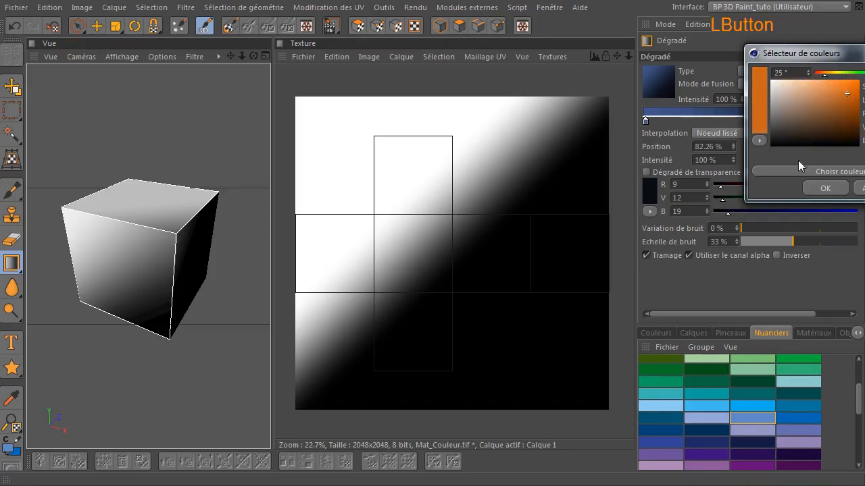
pyautogui.click(824, 188)
pyautogui.moveTo(409, 213); pyautogui.dragTo(535, 273)
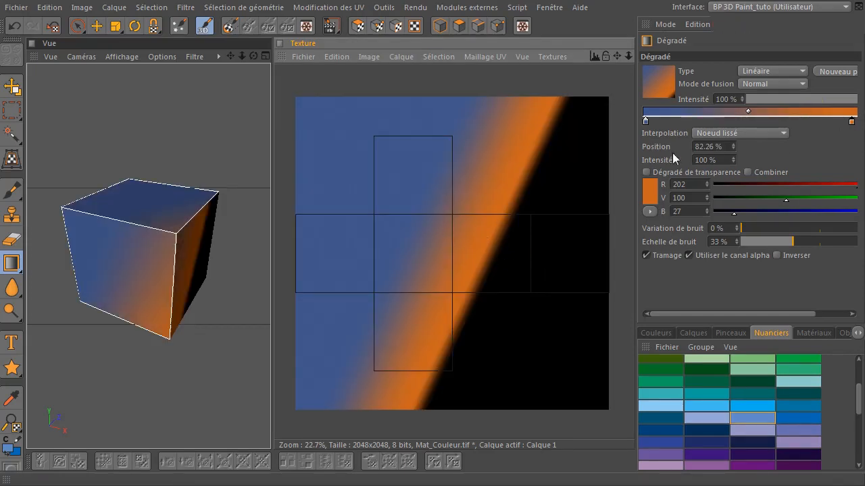
# Remove the gradient's black end knot, move the orange knot to 100 % and reapply the gradient diagonally across the texture.
pyautogui.moveTo(638, 153); pyautogui.dragTo(574, 163)
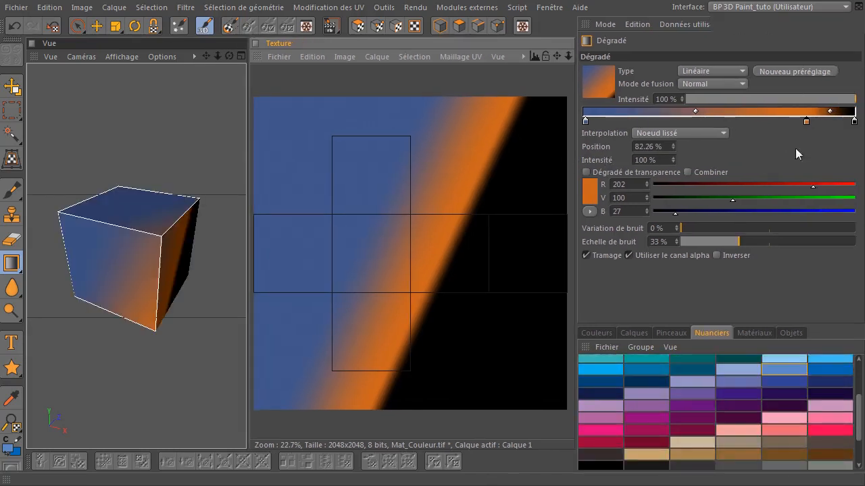
pyautogui.moveTo(853, 122); pyautogui.dragTo(811, 162)
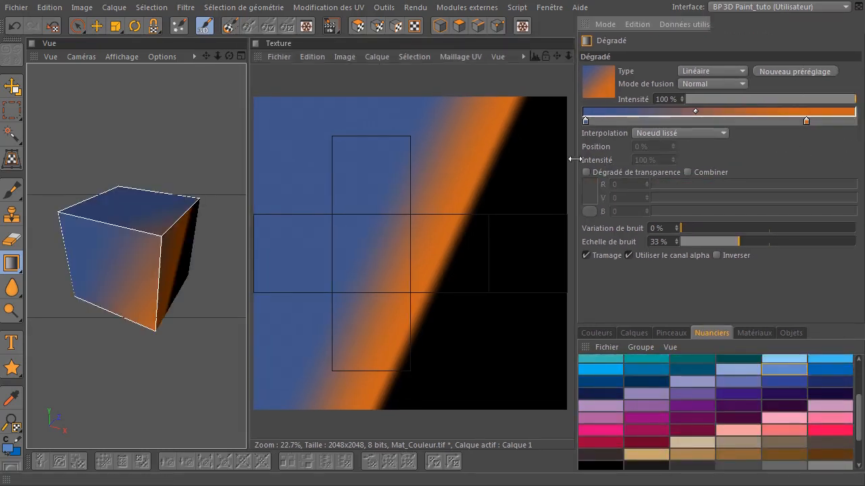
pyautogui.moveTo(573, 163); pyautogui.dragTo(593, 163)
pyautogui.click(807, 121)
pyautogui.moveTo(810, 119); pyautogui.dragTo(855, 121)
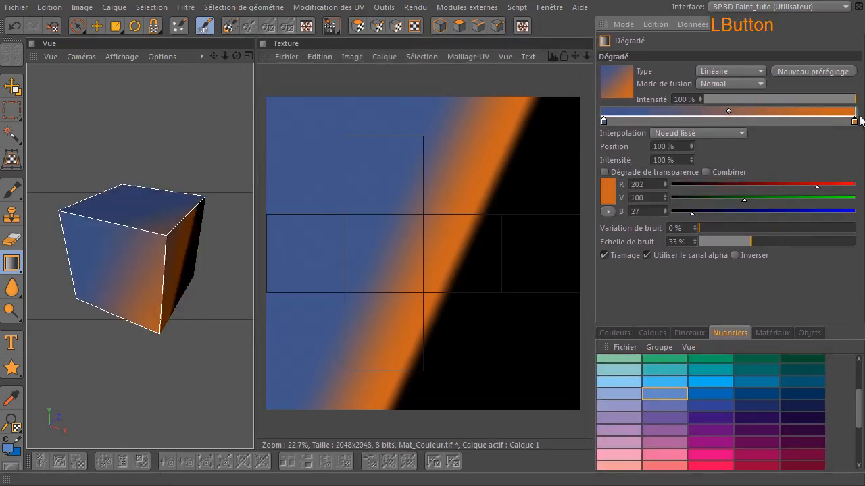
pyautogui.moveTo(596, 163); pyautogui.dragTo(621, 163)
pyautogui.moveTo(385, 168); pyautogui.dragTo(528, 279)
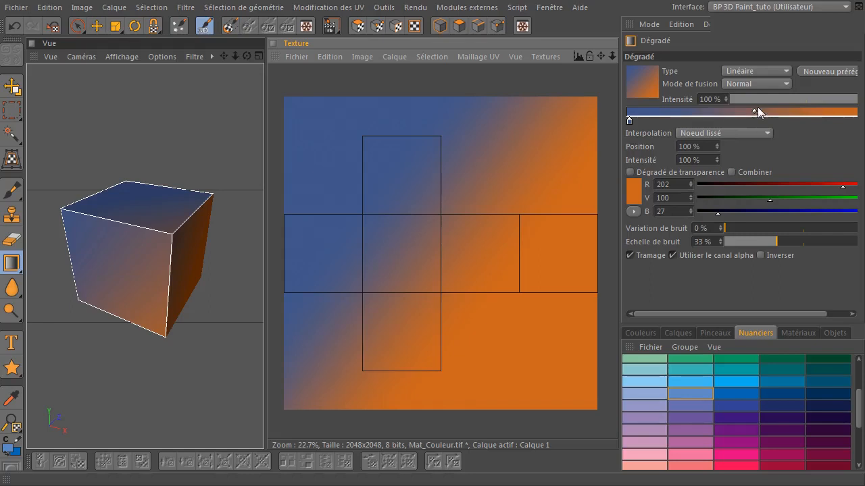
pyautogui.moveTo(616, 118); pyautogui.dragTo(627, 116)
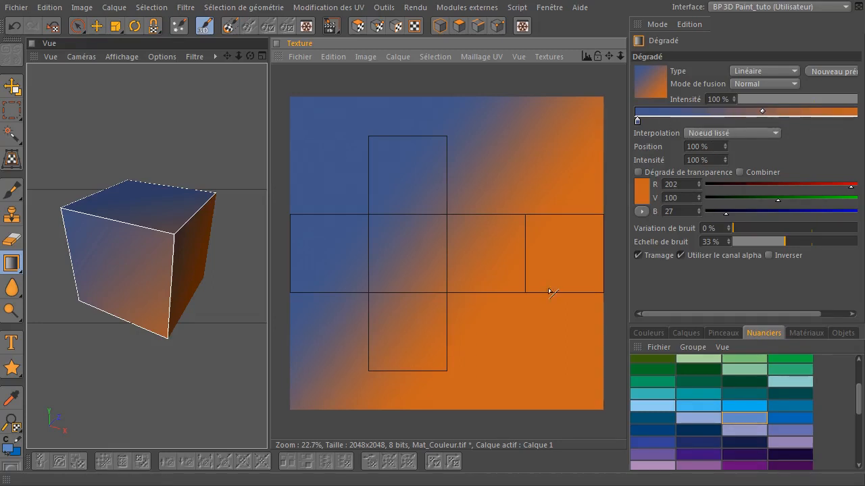
# Fill the layer with medium blue and paint a strong blue stroke of size 130 along the central UV face's left edge.
pyautogui.moveTo(12, 263); pyautogui.dragTo(86, 281)
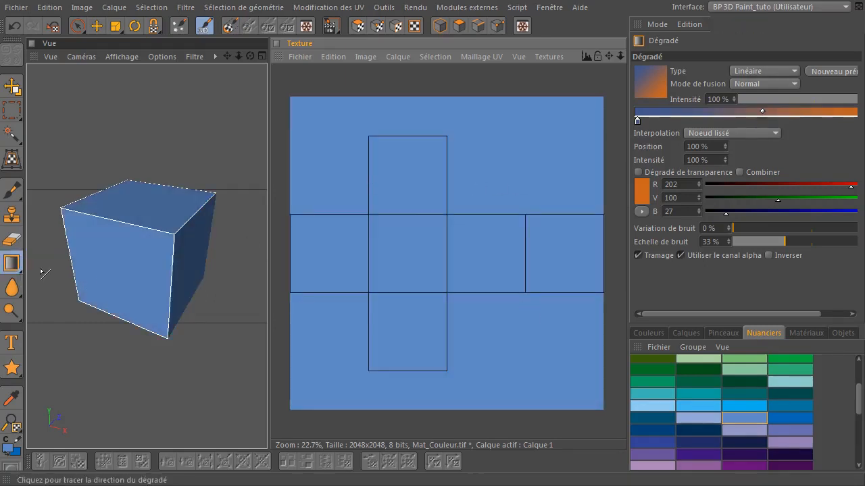
pyautogui.moveTo(11, 263)
pyautogui.mouseDown()
pyautogui.moveTo(80, 274)
pyautogui.moveTo(58, 275)
pyautogui.mouseUp()
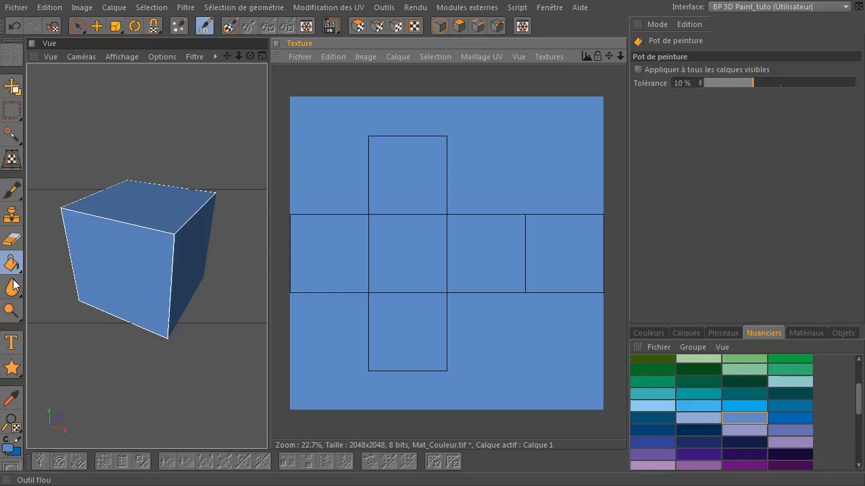
pyautogui.click(18, 193)
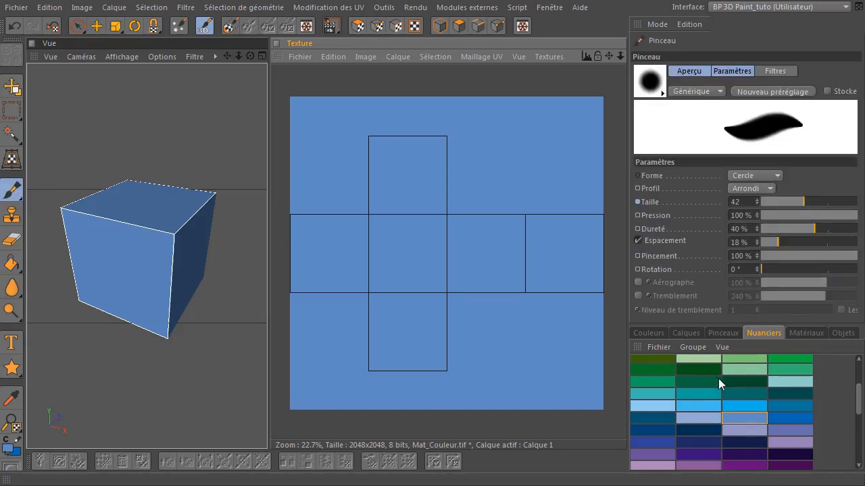
pyautogui.click(779, 419)
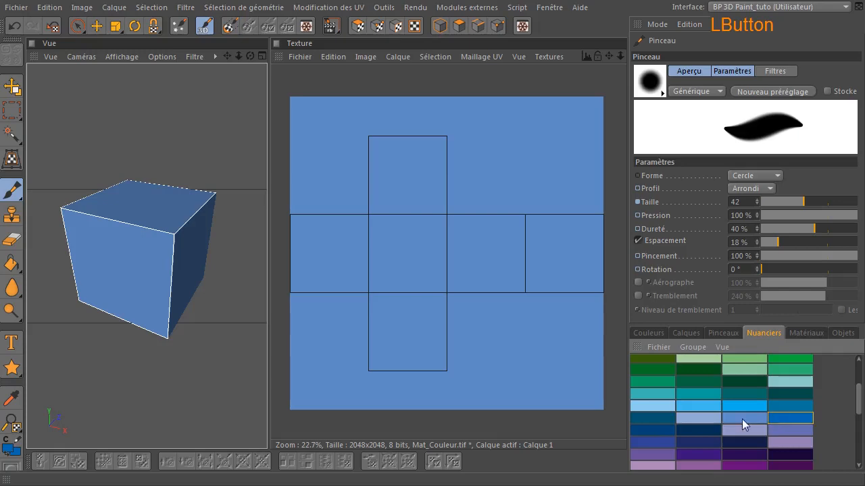
pyautogui.click(836, 201)
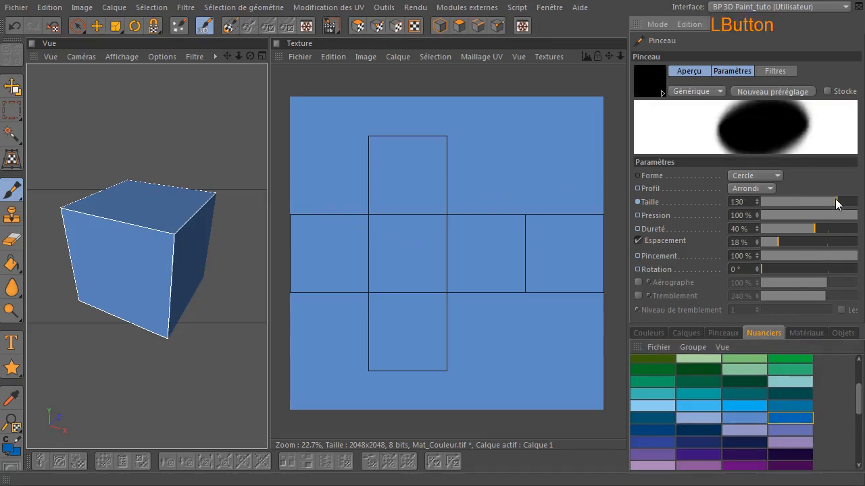
pyautogui.moveTo(382, 214); pyautogui.dragTo(375, 284)
# Set the brush size to 480 and cover the central UV face with strong blue.
pyautogui.moveTo(755, 202); pyautogui.dragTo(758, 198)
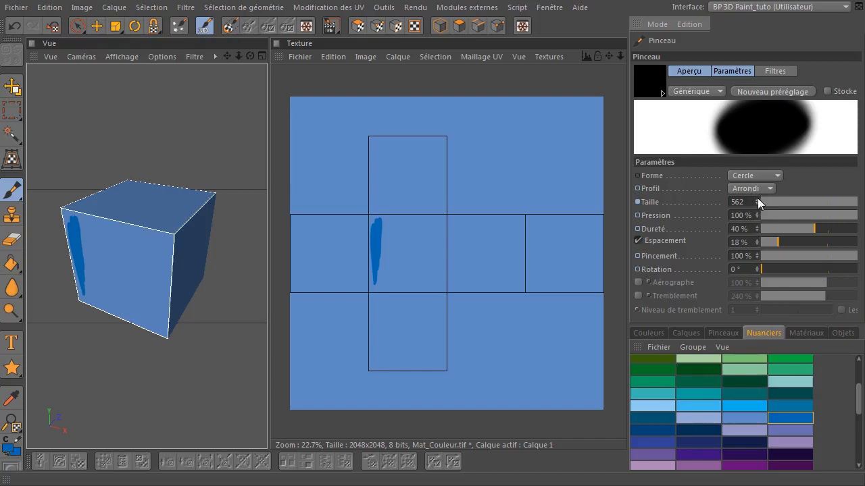
pyautogui.moveTo(757, 201); pyautogui.dragTo(740, 256)
pyautogui.moveTo(383, 223)
pyautogui.mouseDown()
pyautogui.moveTo(392, 230)
pyautogui.moveTo(381, 281)
pyautogui.moveTo(425, 283)
pyautogui.moveTo(436, 274)
pyautogui.moveTo(440, 219)
pyautogui.moveTo(424, 218)
pyautogui.moveTo(398, 243)
pyautogui.moveTo(422, 245)
pyautogui.mouseUp()
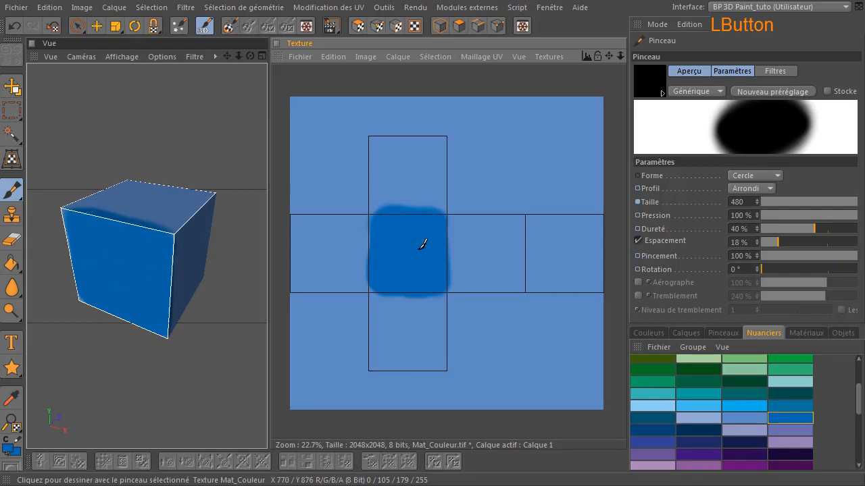
# Delete the paint above, to the right of and below the central UV face using rectangular selections, and clear the selection.
pyautogui.click(12, 110)
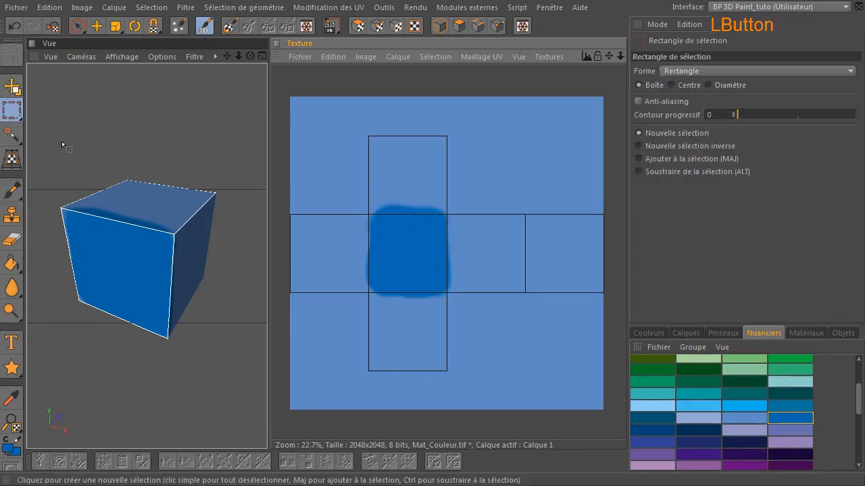
pyautogui.moveTo(322, 179); pyautogui.dragTo(486, 217)
pyautogui.press('Delete')
pyautogui.moveTo(517, 187); pyautogui.dragTo(446, 311)
pyautogui.press('Delete')
pyautogui.moveTo(336, 343); pyautogui.dragTo(491, 289)
pyautogui.press('Delete')
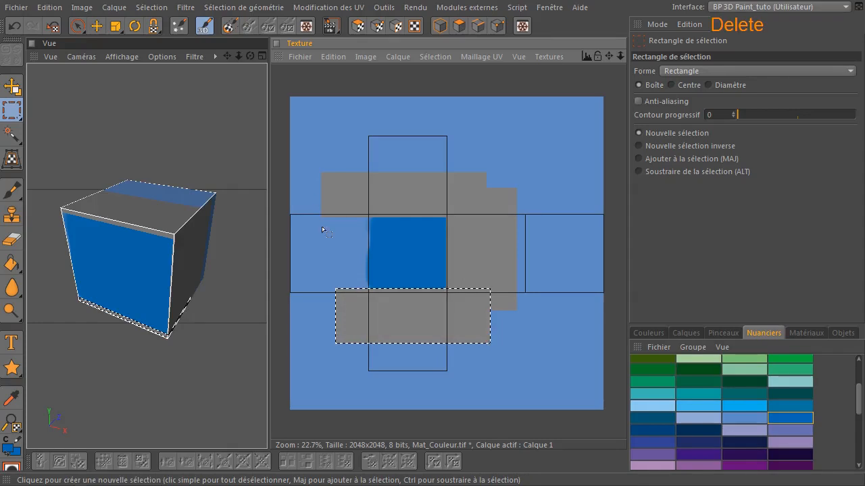
pyautogui.click(315, 268)
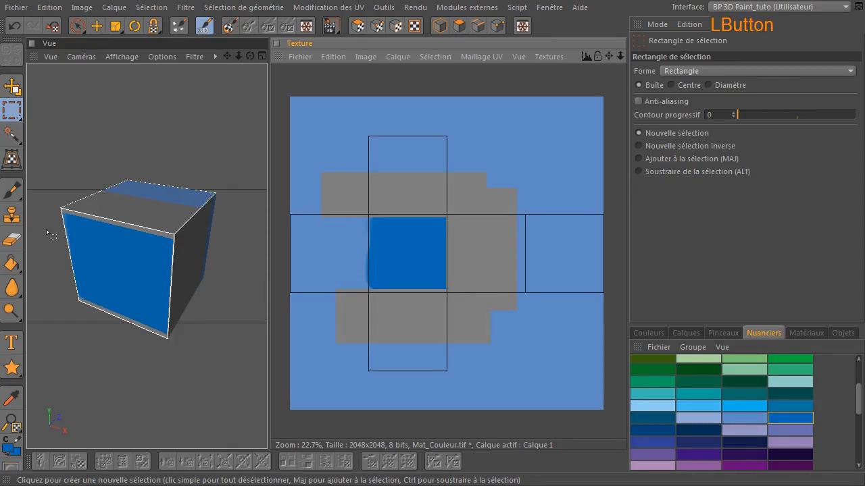
# Fill the whole layer with the strong blue, and refill it with a light sky blue from the swatches.
pyautogui.moveTo(12, 265); pyautogui.dragTo(91, 278)
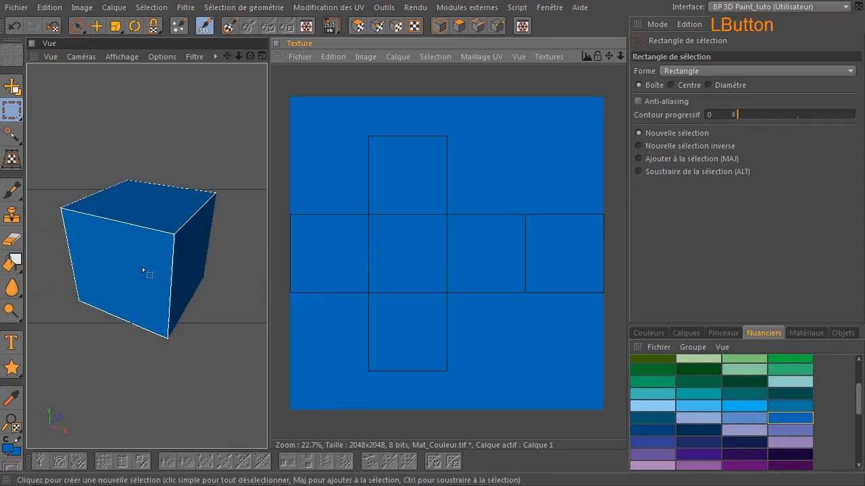
pyautogui.click(758, 417)
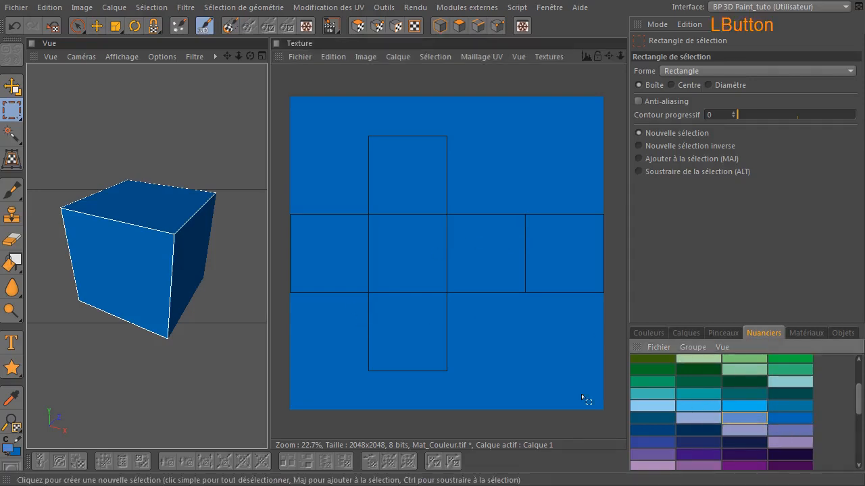
pyautogui.click(711, 404)
pyautogui.moveTo(12, 264); pyautogui.dragTo(79, 276)
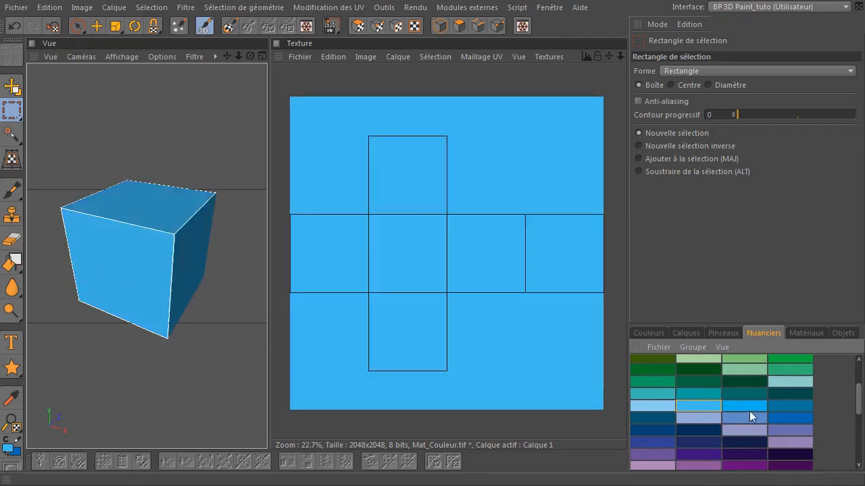
# Select a rectangle just inside the central UV face and paint it strong blue with the brush.
pyautogui.click(783, 418)
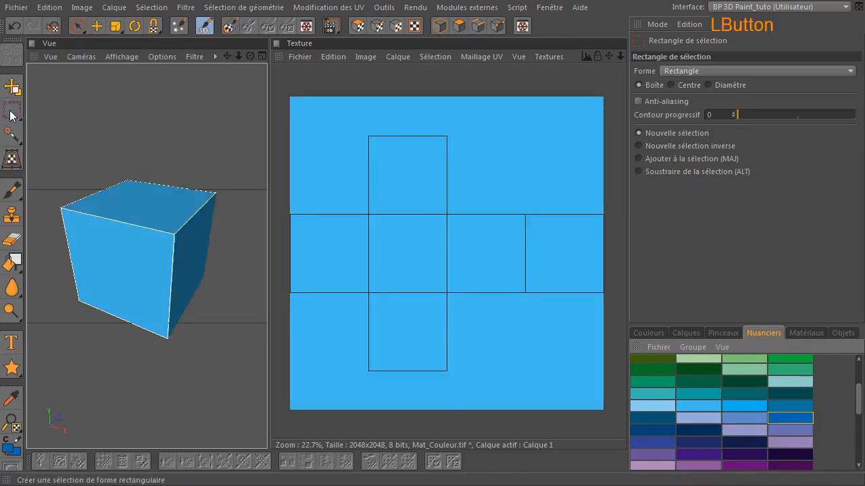
pyautogui.moveTo(374, 219)
pyautogui.mouseDown()
pyautogui.moveTo(413, 270)
pyautogui.moveTo(444, 292)
pyautogui.mouseUp()
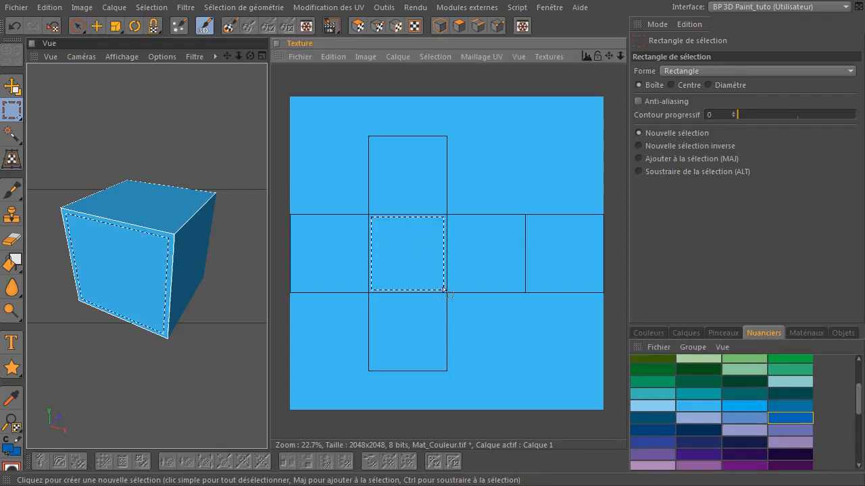
pyautogui.click(11, 191)
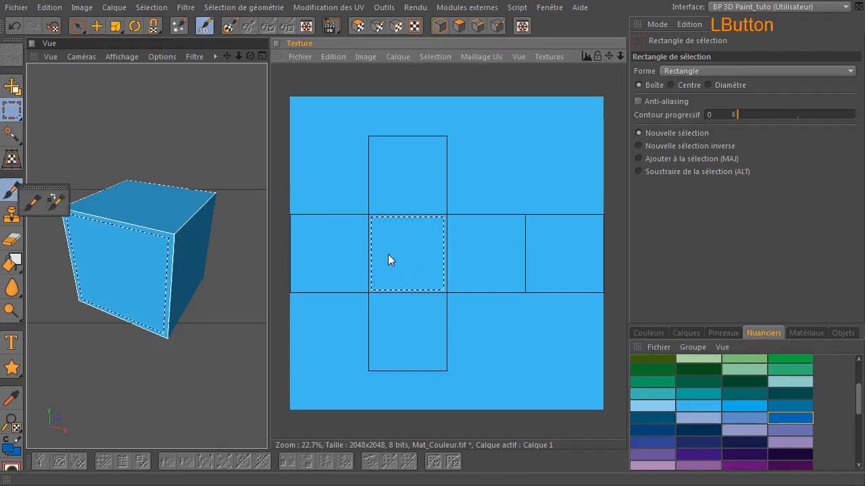
pyautogui.click(34, 201)
pyautogui.moveTo(408, 180)
pyautogui.mouseDown()
pyautogui.moveTo(452, 187)
pyautogui.moveTo(442, 230)
pyautogui.moveTo(447, 277)
pyautogui.mouseUp()
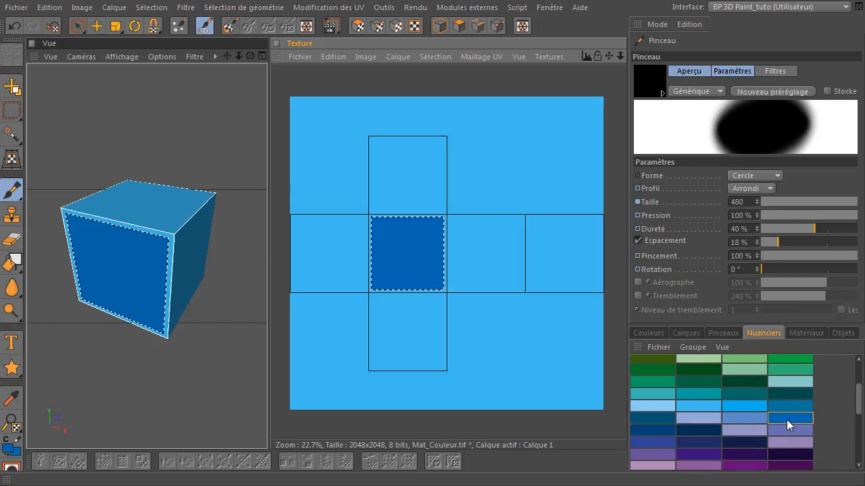
# Repaint the selected rectangle with a bright blue from the swatches and clear the selection.
pyautogui.click(747, 404)
pyautogui.moveTo(396, 203); pyautogui.dragTo(443, 210)
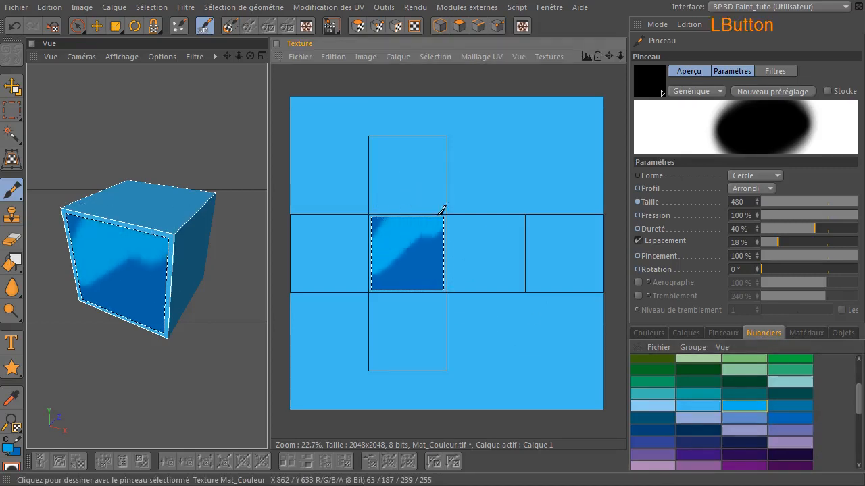
pyautogui.moveTo(531, 286)
pyautogui.mouseDown()
pyautogui.moveTo(458, 238)
pyautogui.moveTo(366, 245)
pyautogui.moveTo(392, 283)
pyautogui.mouseUp()
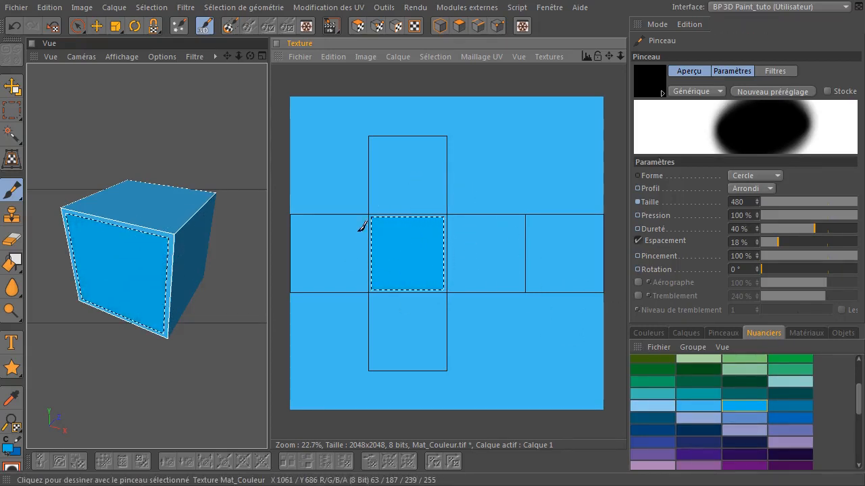
pyautogui.click(141, 8)
pyautogui.click(150, 38)
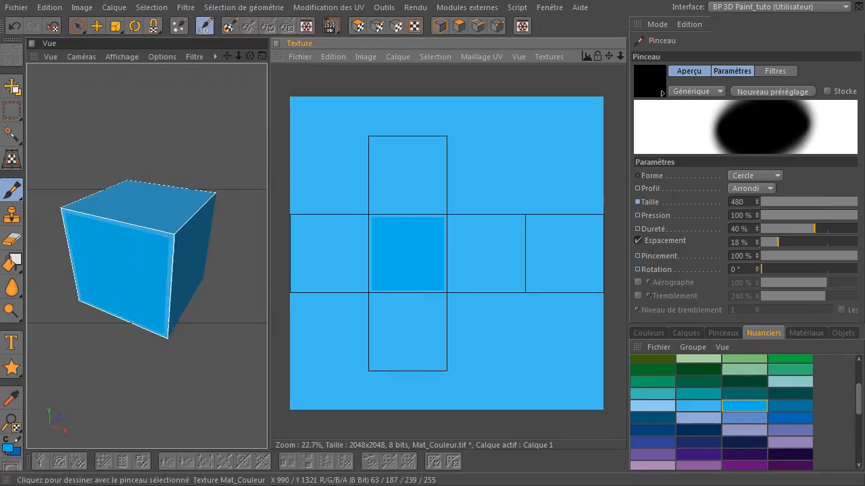
# Reduce the paint brush size to 59, and activate the blur tool (Outil flou) with size 73 for the central face.
pyautogui.click(811, 202)
pyautogui.click(19, 289)
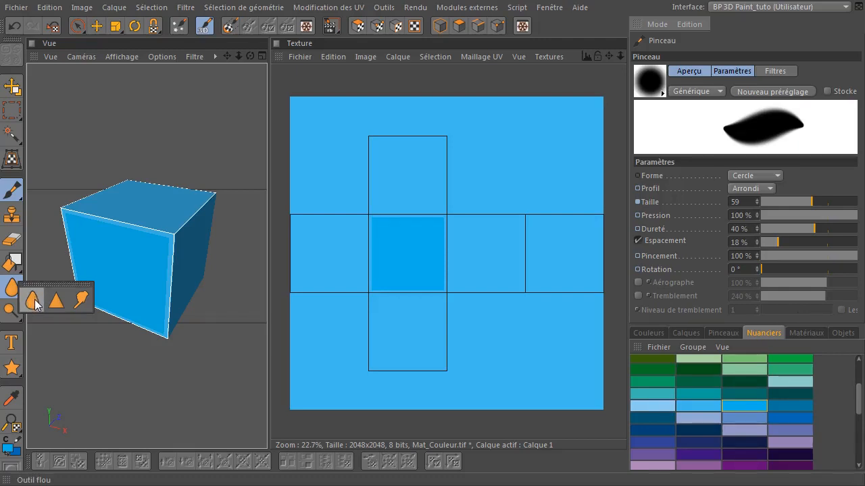
pyautogui.click(33, 305)
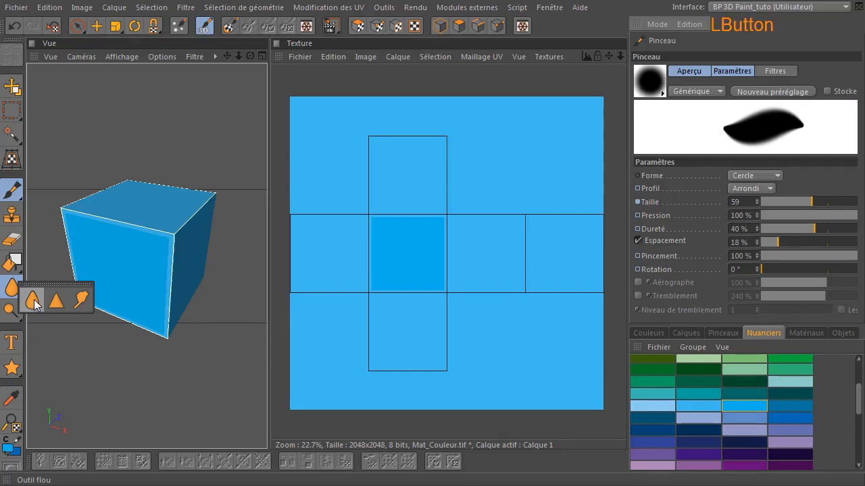
pyautogui.moveTo(785, 229)
pyautogui.mouseDown()
pyautogui.moveTo(821, 231)
pyautogui.moveTo(813, 232)
pyautogui.mouseUp()
pyautogui.moveTo(610, 55); pyautogui.dragTo(706, 64)
pyautogui.moveTo(622, 55); pyautogui.dragTo(736, 42)
pyautogui.moveTo(620, 56); pyautogui.dragTo(635, 89)
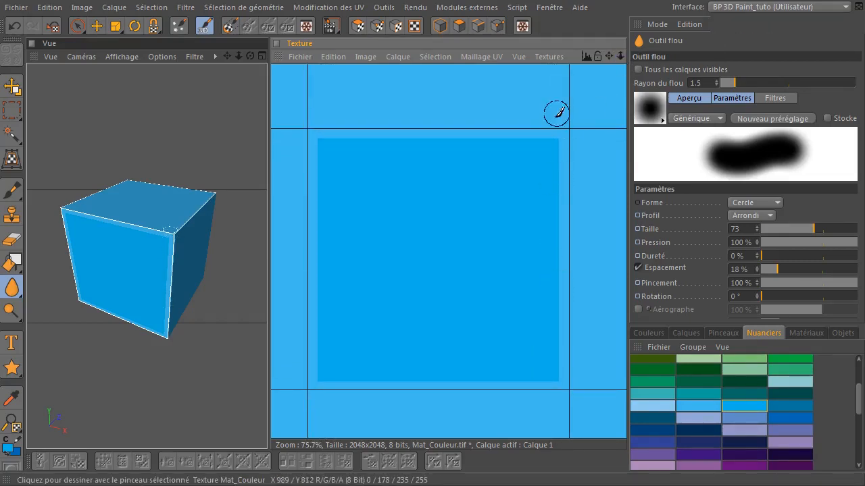
# Soften the bright square's upper and right edges with the blur tool at size 124, raising the blur radius to 5.
pyautogui.moveTo(813, 228); pyautogui.dragTo(830, 227)
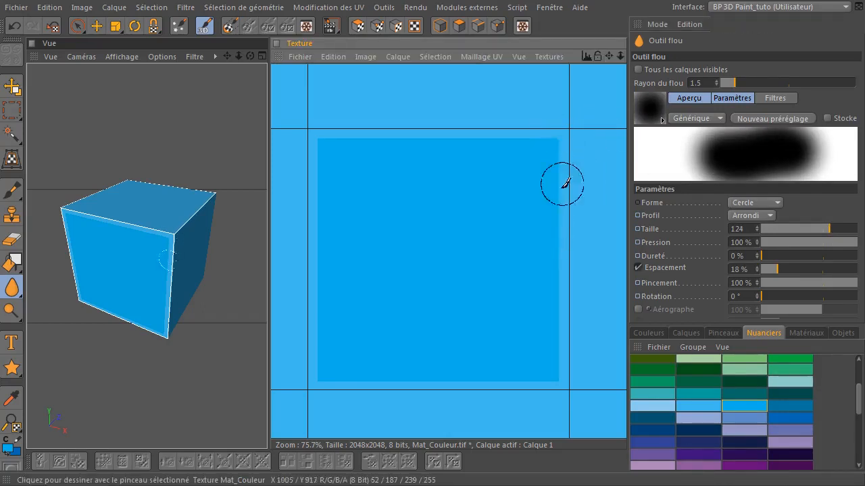
pyautogui.moveTo(752, 83); pyautogui.dragTo(785, 83)
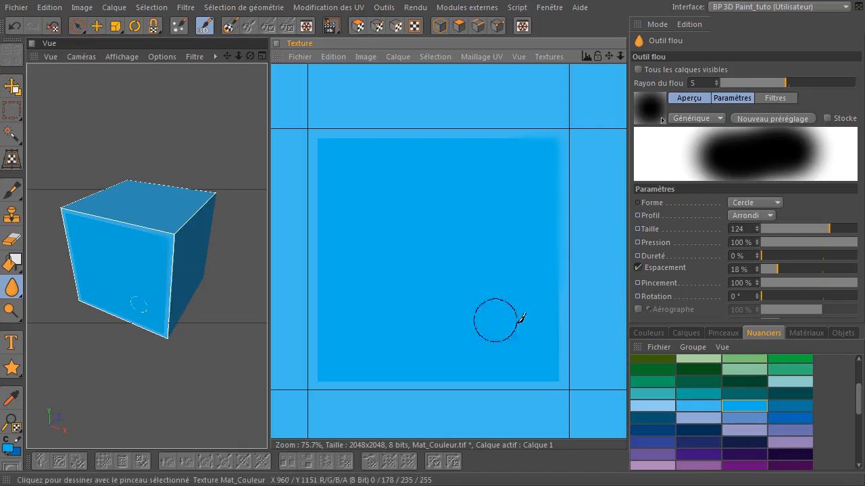
# Paint a thin dark purple diagonal line across the bright blue square with the brush at size 16.
pyautogui.click(11, 194)
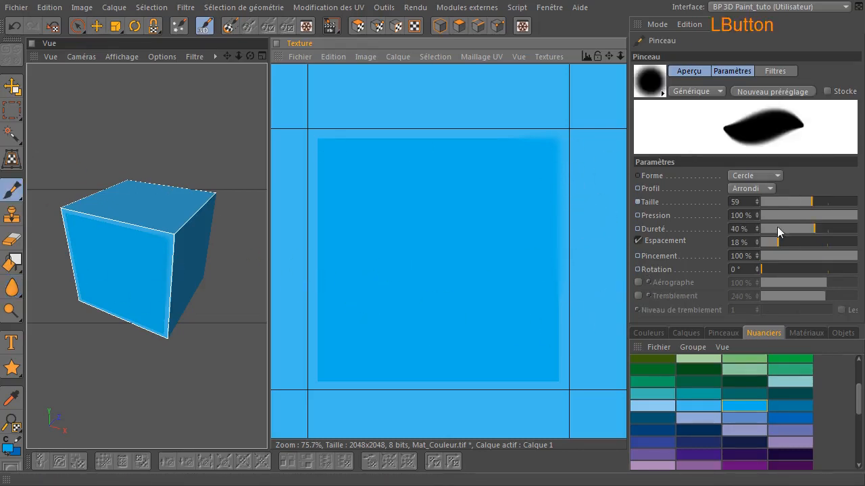
pyautogui.click(793, 201)
pyautogui.moveTo(793, 200); pyautogui.dragTo(787, 200)
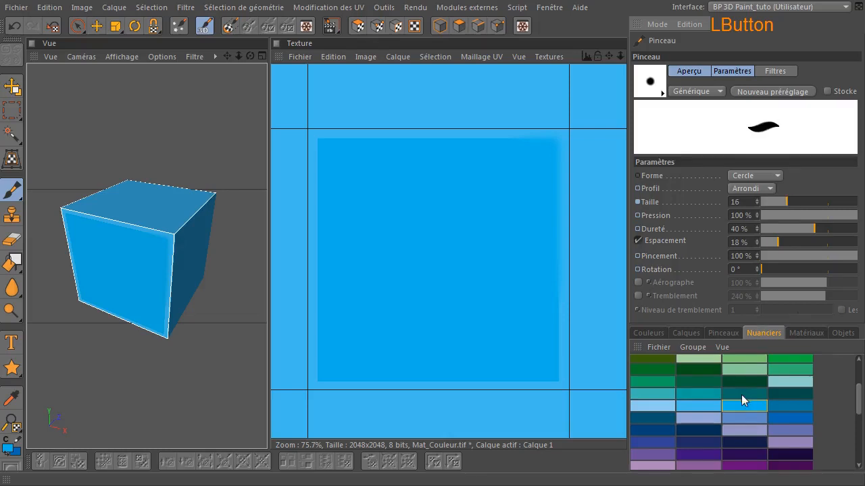
pyautogui.click(792, 456)
pyautogui.moveTo(350, 261); pyautogui.dragTo(465, 219)
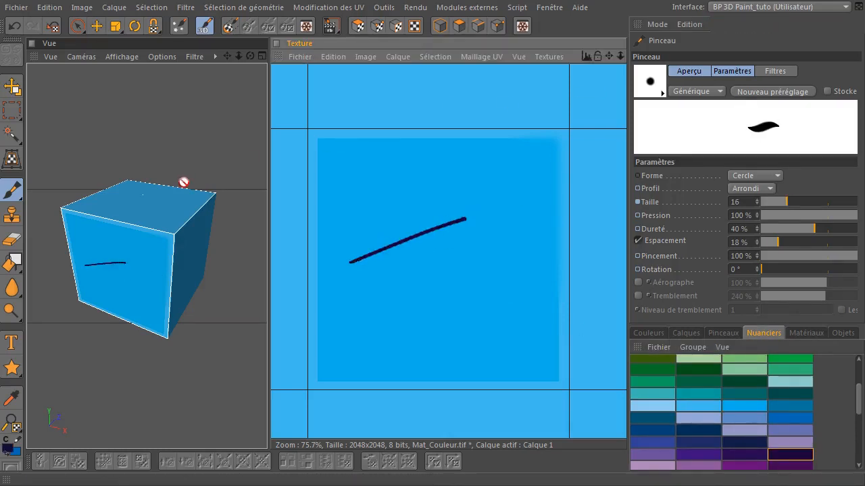
# Soften the whole dark line with the blur tool (Outil flou), and reduce the blur radius to 2 and the tool size to 57.
pyautogui.click(14, 291)
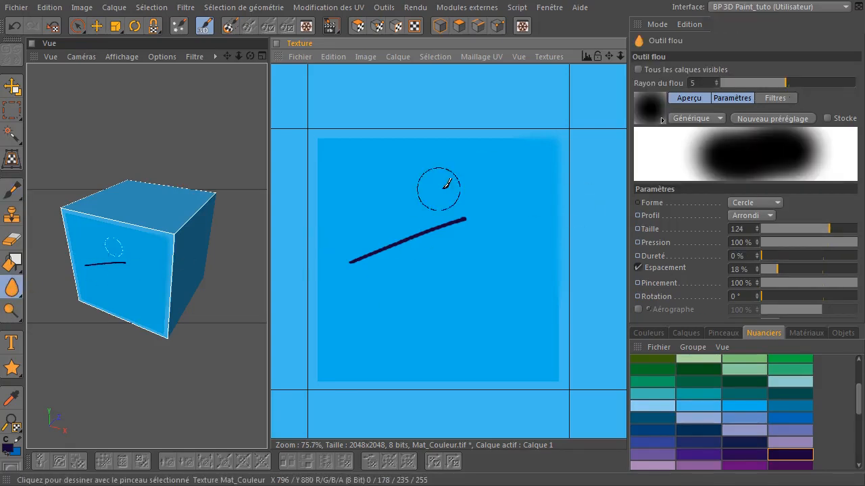
pyautogui.moveTo(476, 209); pyautogui.dragTo(439, 225)
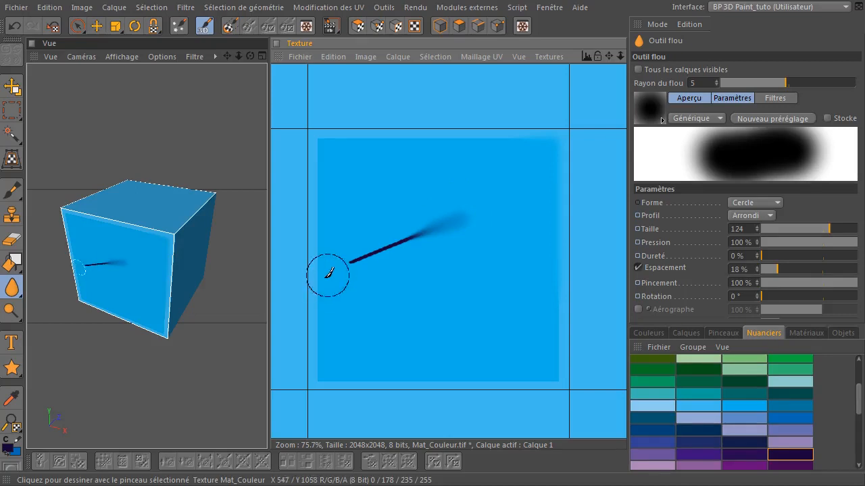
pyautogui.moveTo(330, 272); pyautogui.dragTo(361, 255)
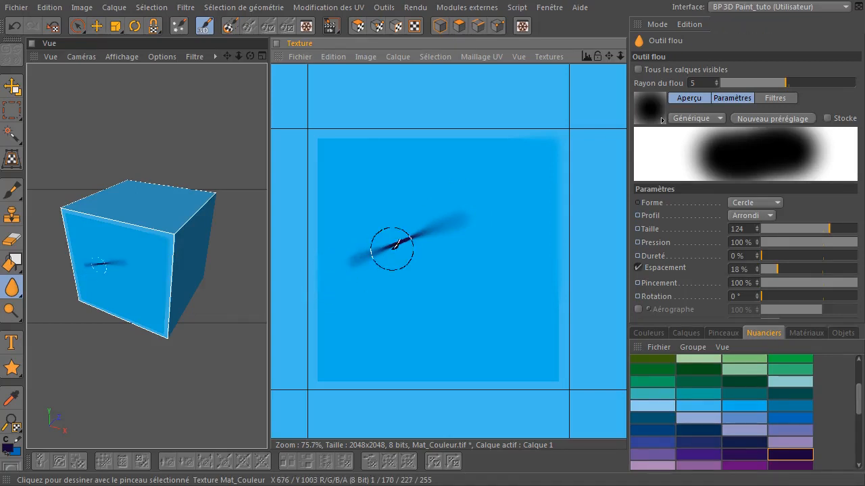
pyautogui.moveTo(347, 257); pyautogui.dragTo(429, 227)
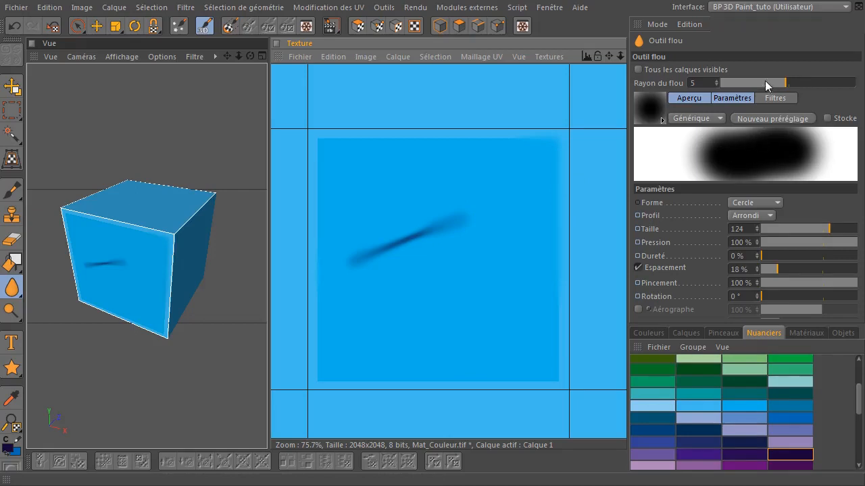
pyautogui.moveTo(766, 84); pyautogui.dragTo(753, 83)
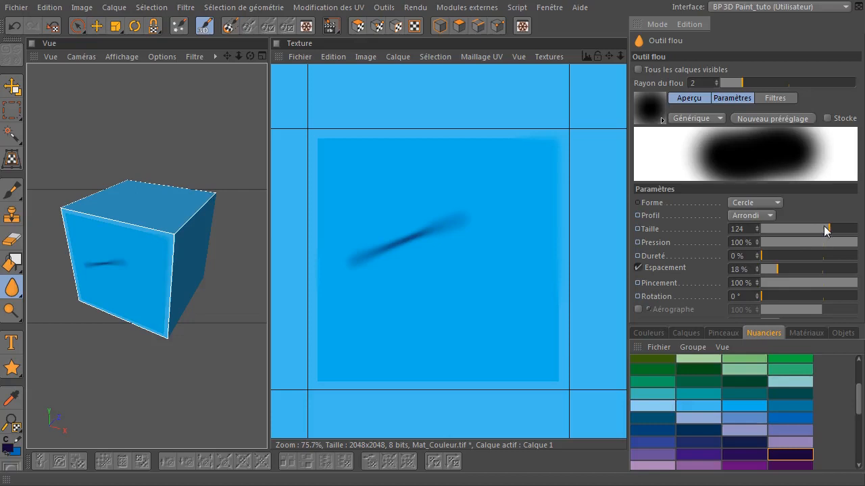
pyautogui.moveTo(824, 230); pyautogui.dragTo(807, 231)
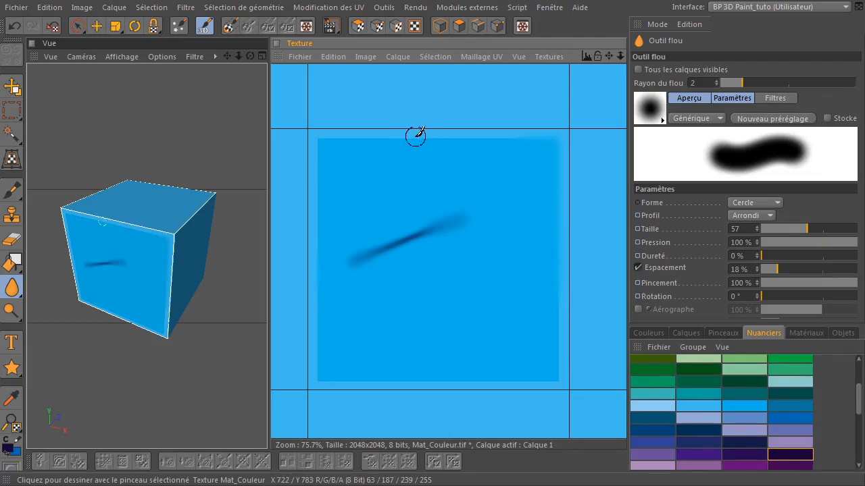
# Try sharpening the middle and upper right end of the blurred line with the sharpen tool (Outil netteté) at size 66.
pyautogui.moveTo(12, 289); pyautogui.dragTo(56, 304)
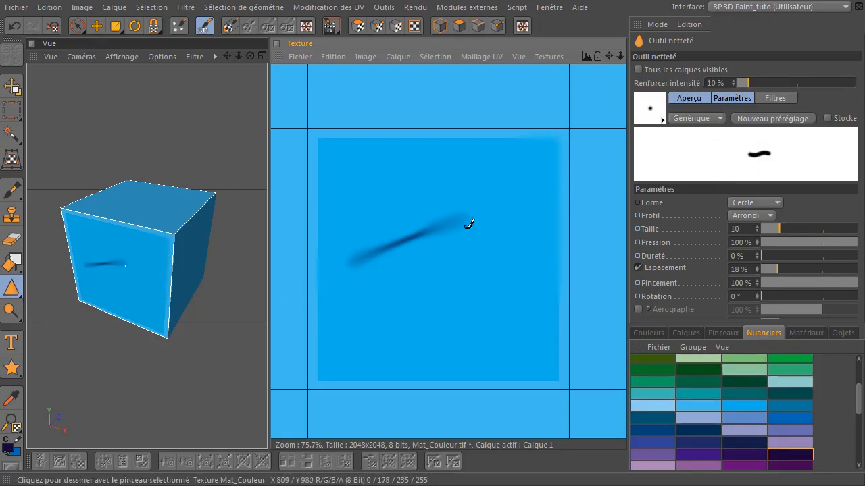
pyautogui.moveTo(786, 228); pyautogui.dragTo(811, 228)
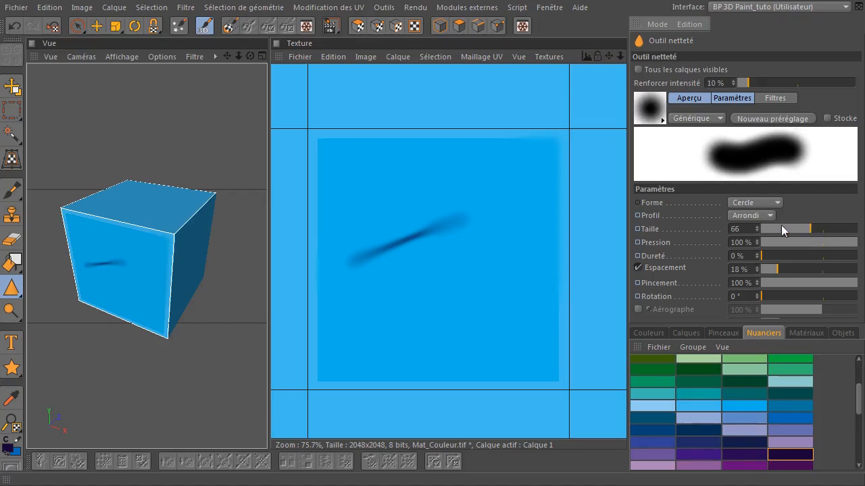
pyautogui.click(466, 202)
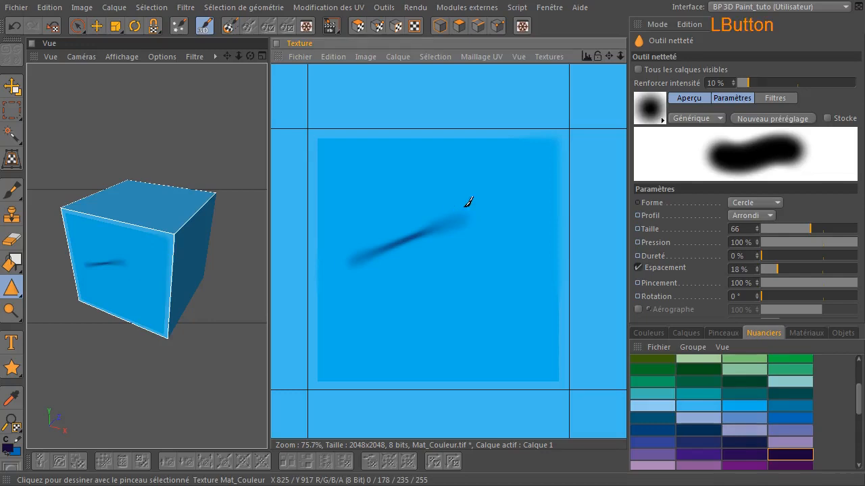
pyautogui.moveTo(437, 220); pyautogui.dragTo(479, 215)
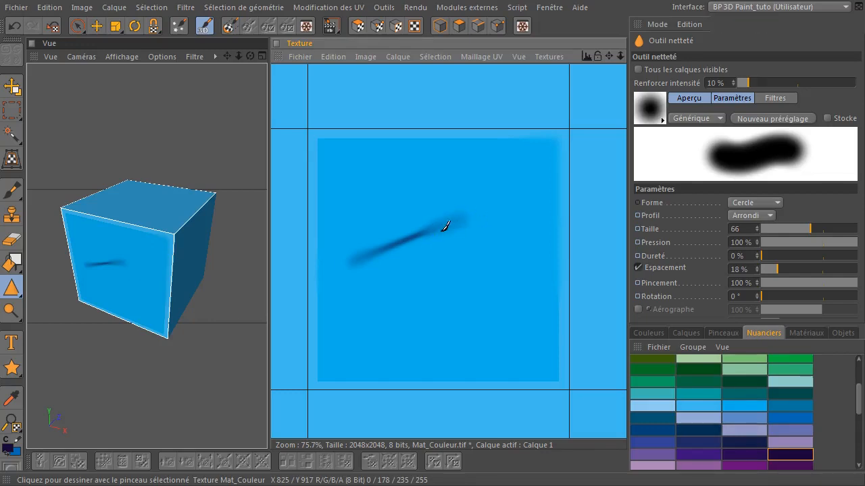
pyautogui.moveTo(425, 230)
pyautogui.mouseDown()
pyautogui.moveTo(417, 284)
pyautogui.moveTo(418, 245)
pyautogui.moveTo(464, 294)
pyautogui.moveTo(403, 248)
pyautogui.mouseUp()
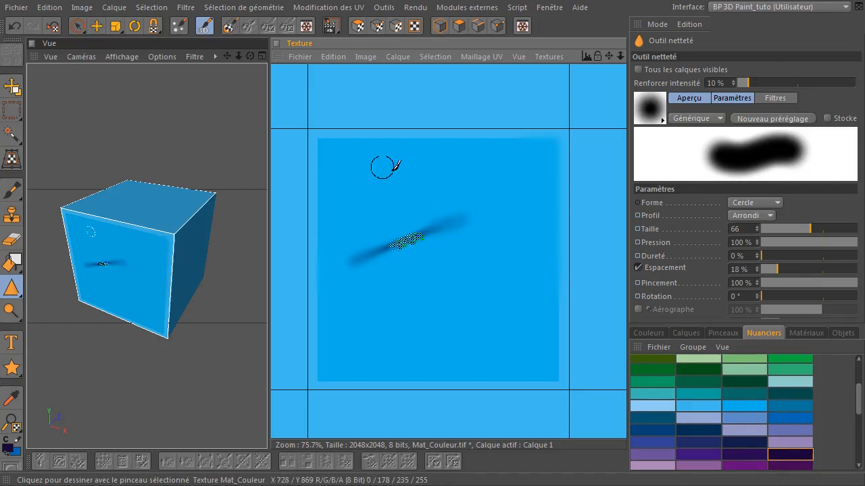
# Undo the sharpening strokes and try a short sharpening touch near the blurred line's upper end.
pyautogui.click(14, 25)
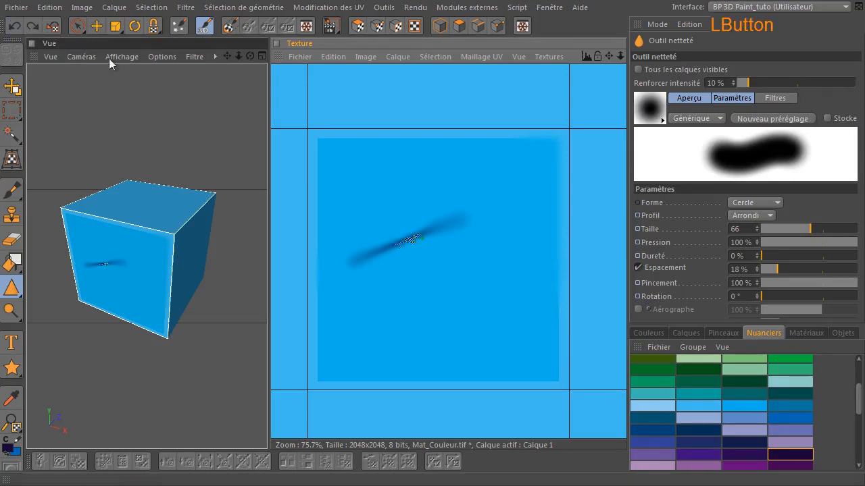
pyautogui.click(14, 25)
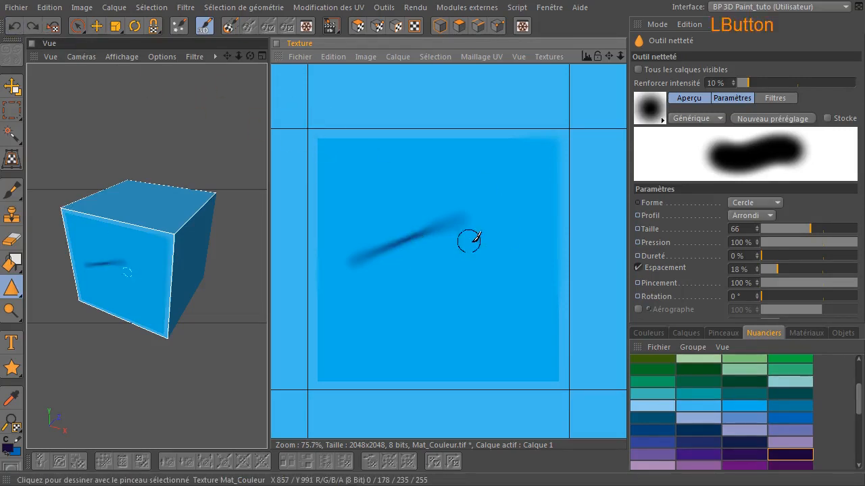
pyautogui.moveTo(447, 230); pyautogui.dragTo(452, 225)
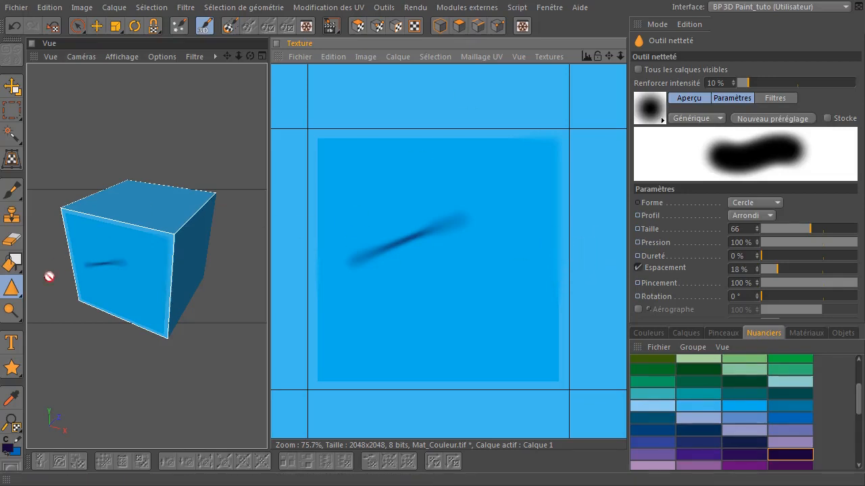
# Smear the blurred line into the surrounding blue with the smudge tool (Doigt) at size 88.
pyautogui.moveTo(12, 288)
pyautogui.mouseDown()
pyautogui.moveTo(34, 300)
pyautogui.moveTo(79, 304)
pyautogui.mouseUp()
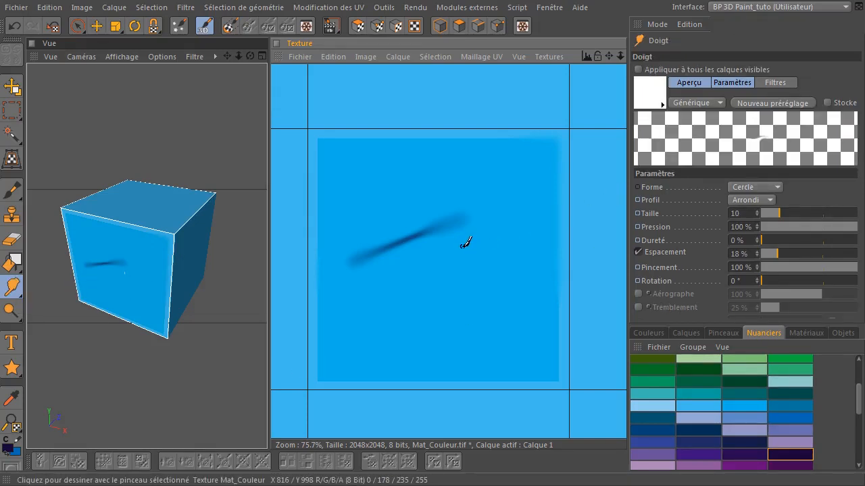
pyautogui.moveTo(789, 212); pyautogui.dragTo(819, 212)
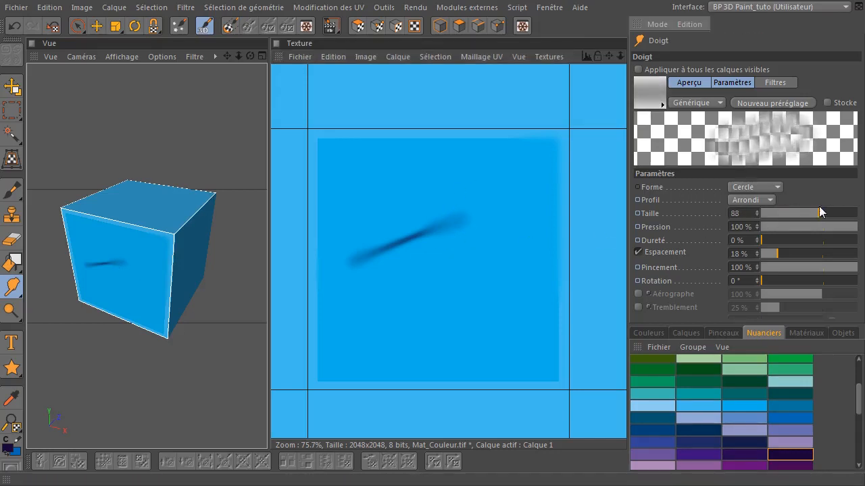
pyautogui.click(404, 206)
pyautogui.moveTo(406, 220)
pyautogui.mouseDown()
pyautogui.moveTo(405, 236)
pyautogui.moveTo(386, 209)
pyautogui.moveTo(386, 239)
pyautogui.moveTo(390, 211)
pyautogui.moveTo(395, 234)
pyautogui.moveTo(450, 222)
pyautogui.moveTo(438, 212)
pyautogui.moveTo(367, 240)
pyautogui.mouseUp()
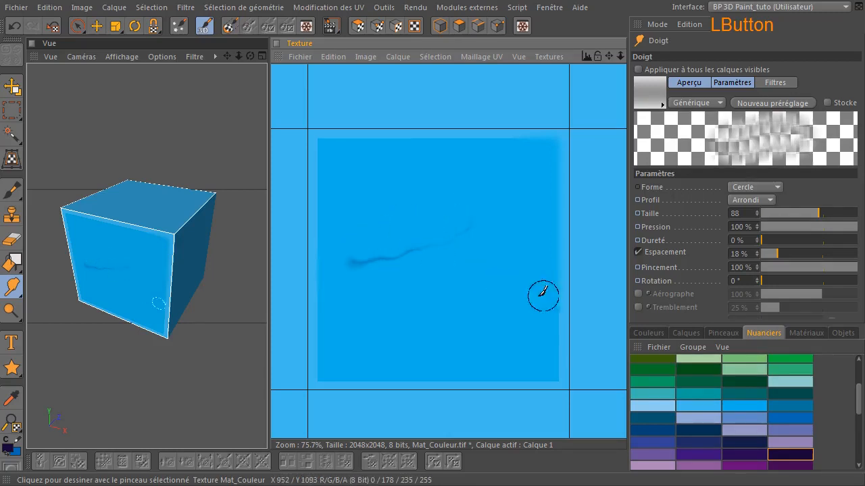
pyautogui.click(11, 191)
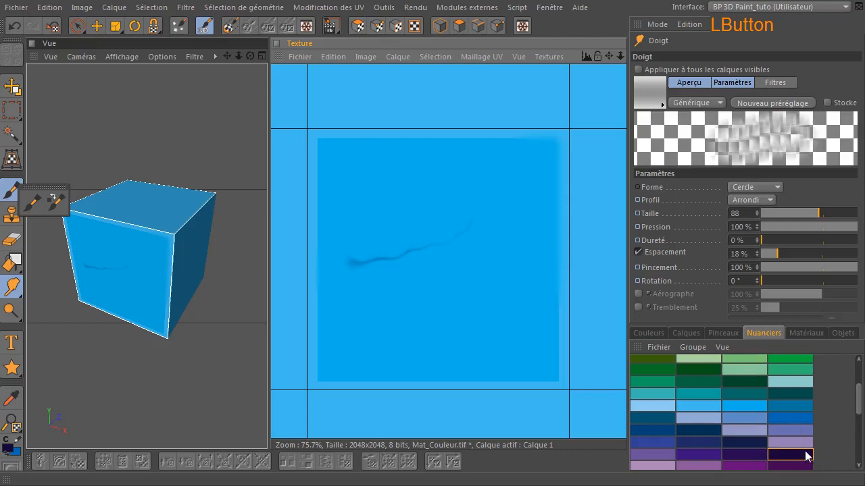
pyautogui.moveTo(363, 270); pyautogui.dragTo(458, 230)
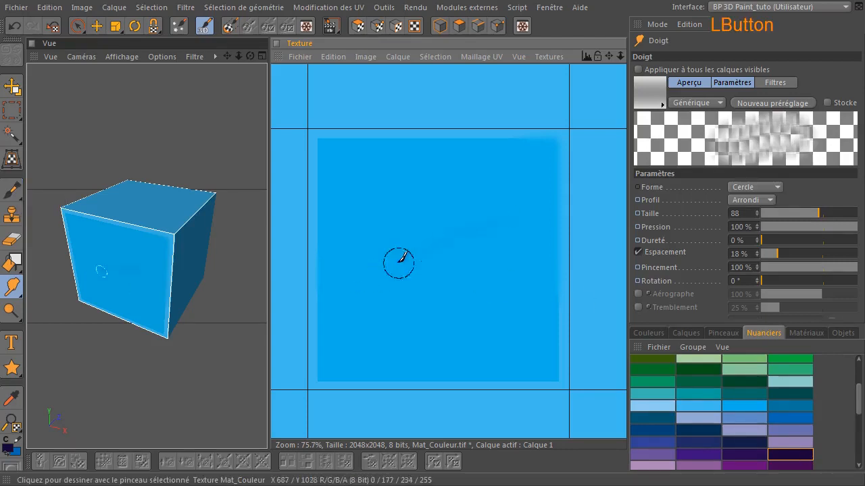
# Paint a thick dark purple oval over the smudged area with the brush at size 99.
pyautogui.click(787, 454)
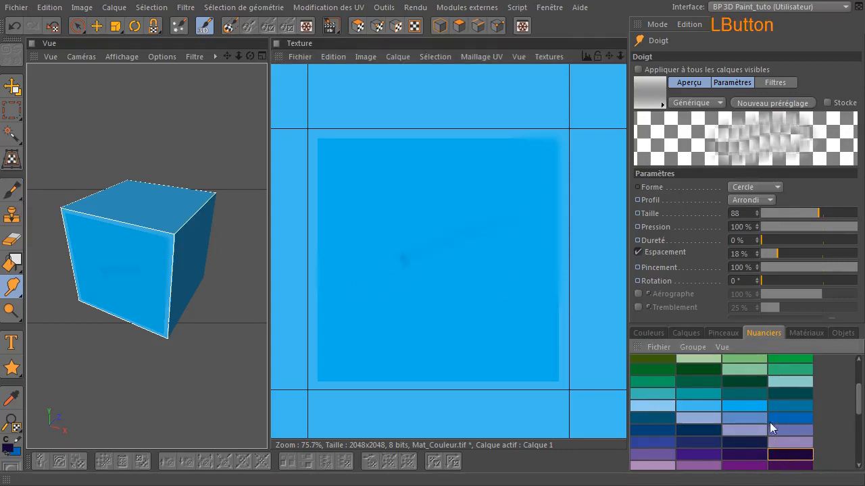
pyautogui.click(742, 442)
pyautogui.moveTo(12, 192); pyautogui.dragTo(155, 201)
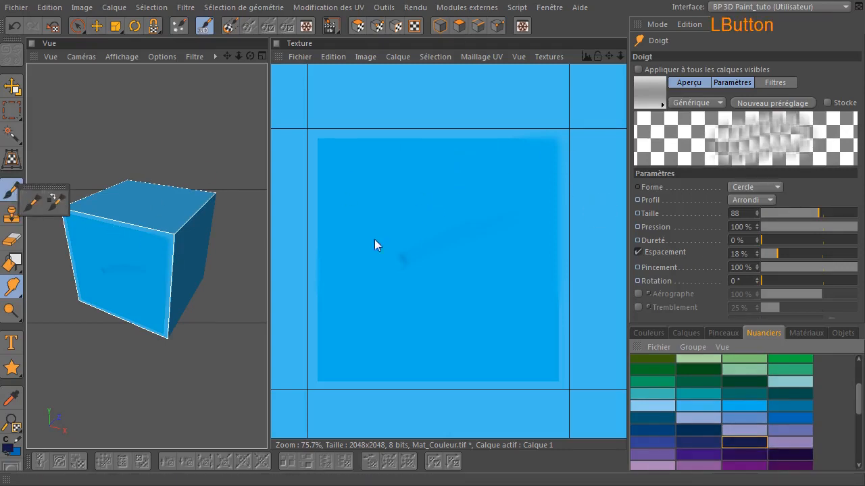
pyautogui.click(35, 201)
pyautogui.click(758, 441)
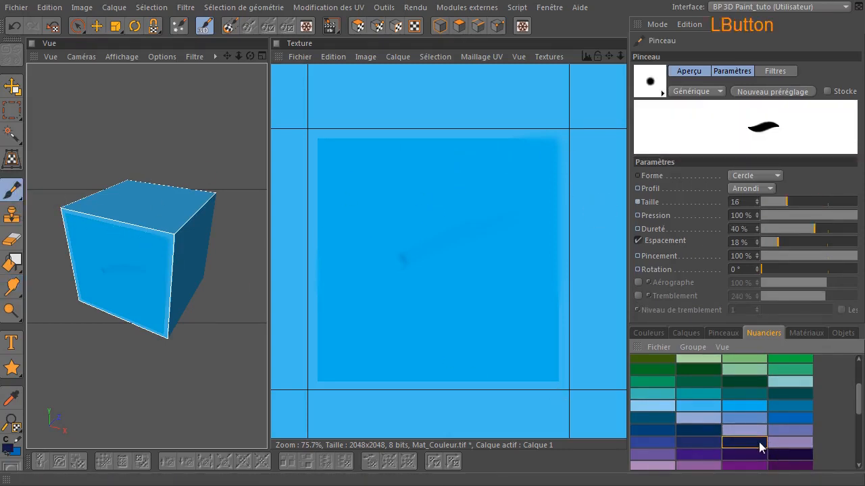
pyautogui.click(785, 456)
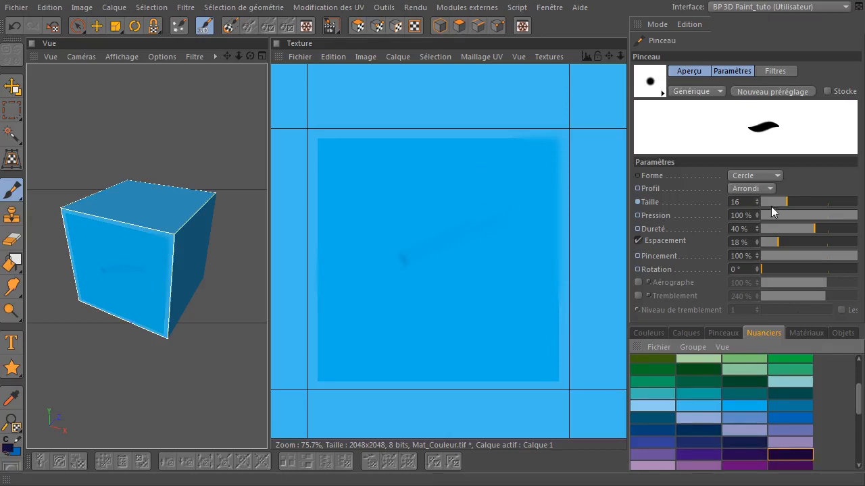
pyautogui.moveTo(771, 206); pyautogui.dragTo(830, 202)
pyautogui.moveTo(450, 207)
pyautogui.mouseDown()
pyautogui.moveTo(469, 223)
pyautogui.moveTo(405, 228)
pyautogui.mouseUp()
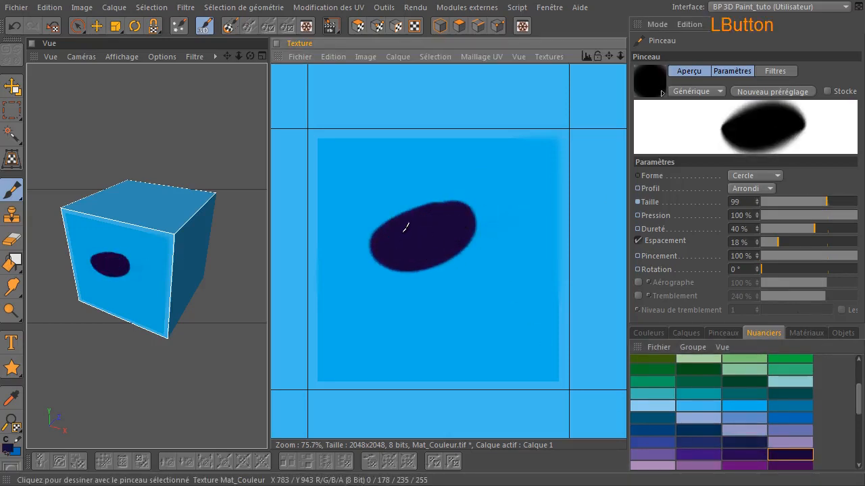
# Paint a navy patch inside the dark purple oval with the size 99 brush.
pyautogui.click(777, 453)
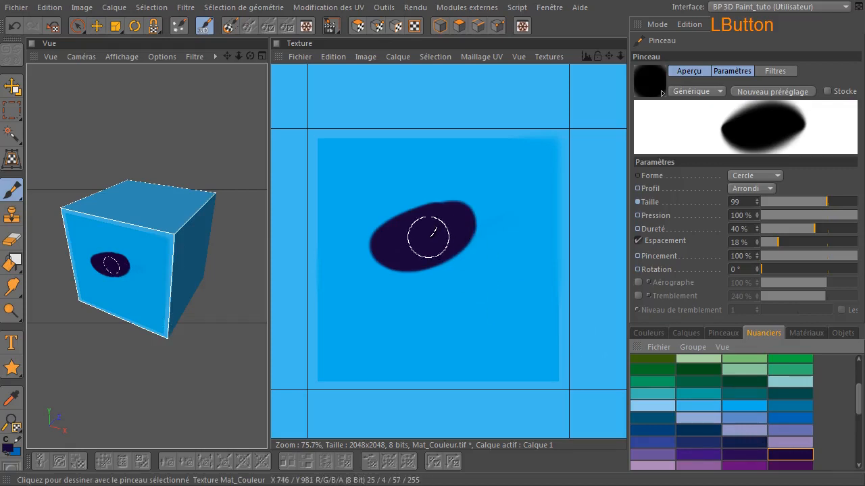
pyautogui.click(419, 237)
pyautogui.click(746, 443)
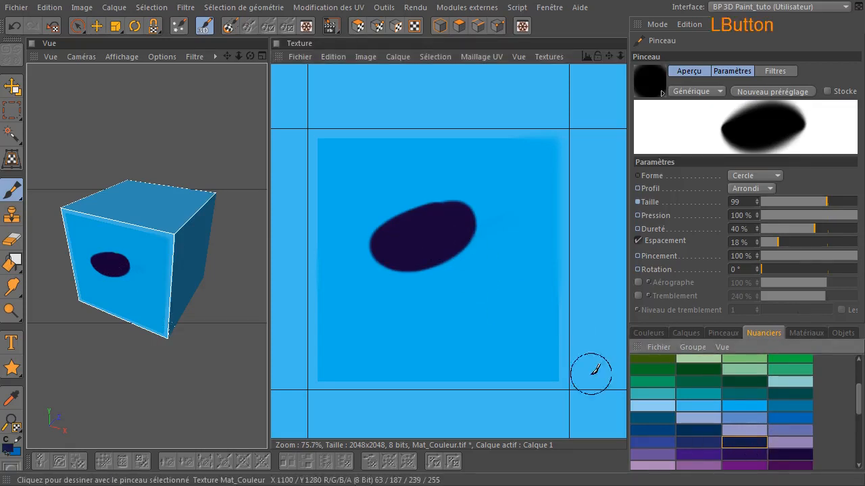
pyautogui.moveTo(440, 228); pyautogui.dragTo(415, 245)
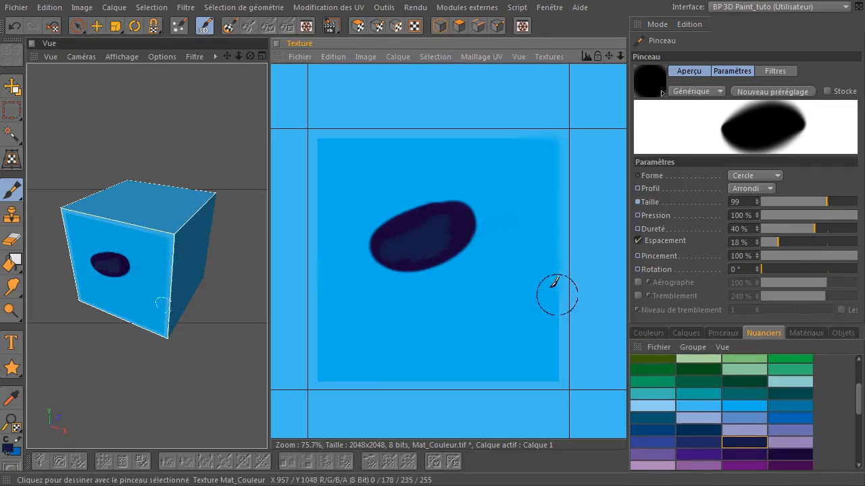
# Add progressively lighter dark blue shades to the oval's center with the brush at sizes 63 and 26.
pyautogui.click(711, 431)
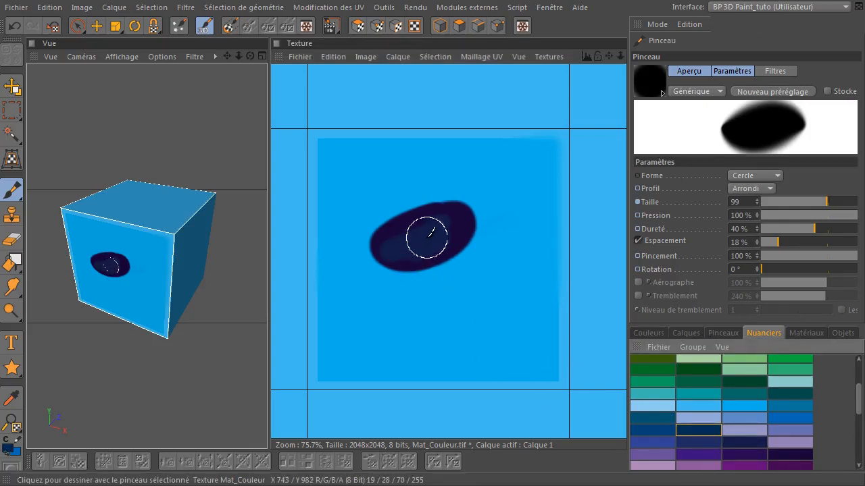
pyautogui.moveTo(784, 200); pyautogui.dragTo(814, 201)
pyautogui.moveTo(421, 245)
pyautogui.mouseDown()
pyautogui.moveTo(440, 230)
pyautogui.moveTo(421, 242)
pyautogui.mouseUp()
pyautogui.click(656, 418)
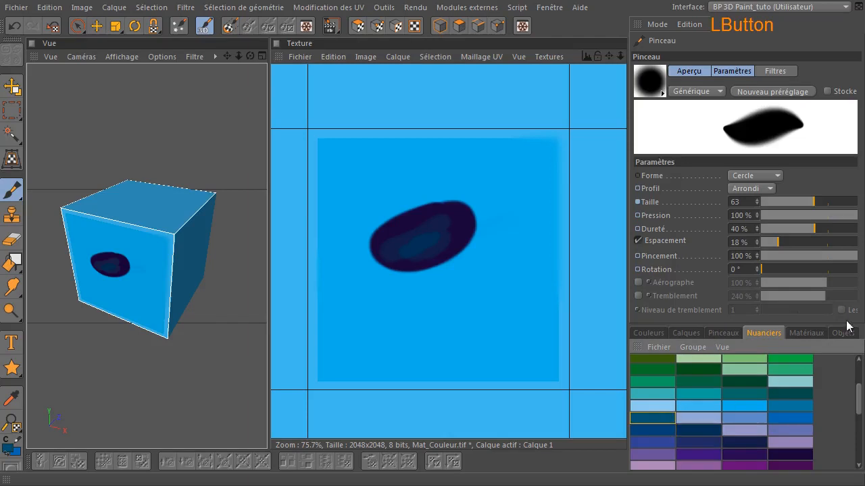
pyautogui.moveTo(802, 205); pyautogui.dragTo(783, 206)
pyautogui.moveTo(395, 245); pyautogui.dragTo(420, 240)
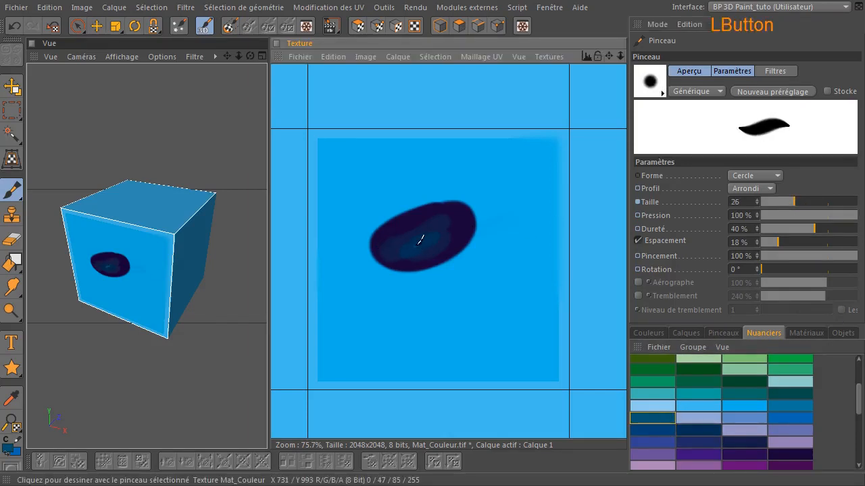
# Blend the oval's shades and enlarge it outward with the smudge tool (Doigt) at size 88.
pyautogui.click(11, 286)
pyautogui.moveTo(419, 241)
pyautogui.mouseDown()
pyautogui.moveTo(460, 256)
pyautogui.moveTo(471, 239)
pyautogui.moveTo(455, 214)
pyautogui.moveTo(448, 240)
pyautogui.moveTo(427, 253)
pyautogui.moveTo(402, 247)
pyautogui.moveTo(407, 224)
pyautogui.moveTo(406, 237)
pyautogui.moveTo(422, 234)
pyautogui.moveTo(456, 255)
pyautogui.moveTo(448, 237)
pyautogui.moveTo(460, 215)
pyautogui.moveTo(450, 247)
pyautogui.moveTo(426, 257)
pyautogui.moveTo(402, 245)
pyautogui.moveTo(371, 246)
pyautogui.moveTo(386, 236)
pyautogui.moveTo(421, 236)
pyautogui.moveTo(452, 210)
pyautogui.moveTo(469, 220)
pyautogui.moveTo(398, 230)
pyautogui.moveTo(428, 222)
pyautogui.moveTo(367, 250)
pyautogui.moveTo(365, 243)
pyautogui.moveTo(390, 262)
pyautogui.moveTo(401, 239)
pyautogui.moveTo(396, 251)
pyautogui.moveTo(371, 244)
pyautogui.moveTo(397, 233)
pyautogui.moveTo(360, 253)
pyautogui.moveTo(385, 303)
pyautogui.moveTo(363, 288)
pyautogui.moveTo(407, 268)
pyautogui.moveTo(444, 289)
pyautogui.moveTo(457, 276)
pyautogui.moveTo(444, 291)
pyautogui.moveTo(491, 253)
pyautogui.moveTo(610, 304)
pyautogui.moveTo(615, 187)
pyautogui.mouseUp()
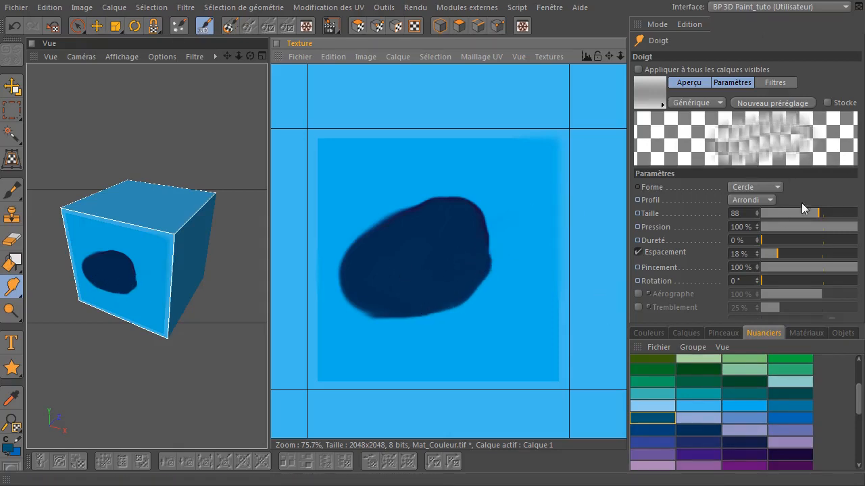
# Stretch the dark oval's upper right side outward into an elongated lobe with an enlarged smudge tool (Doigt).
pyautogui.moveTo(784, 213); pyautogui.dragTo(793, 214)
pyautogui.moveTo(472, 225); pyautogui.dragTo(531, 221)
pyautogui.moveTo(792, 214); pyautogui.dragTo(833, 213)
pyautogui.moveTo(464, 225)
pyautogui.mouseDown()
pyautogui.moveTo(534, 216)
pyautogui.moveTo(493, 215)
pyautogui.moveTo(544, 216)
pyautogui.mouseUp()
# Pull fine hair-like strands out of the lobe's upper and lower edges with the smudge tool at sizes 5, 6, 2 and 7.
pyautogui.moveTo(811, 214); pyautogui.dragTo(758, 215)
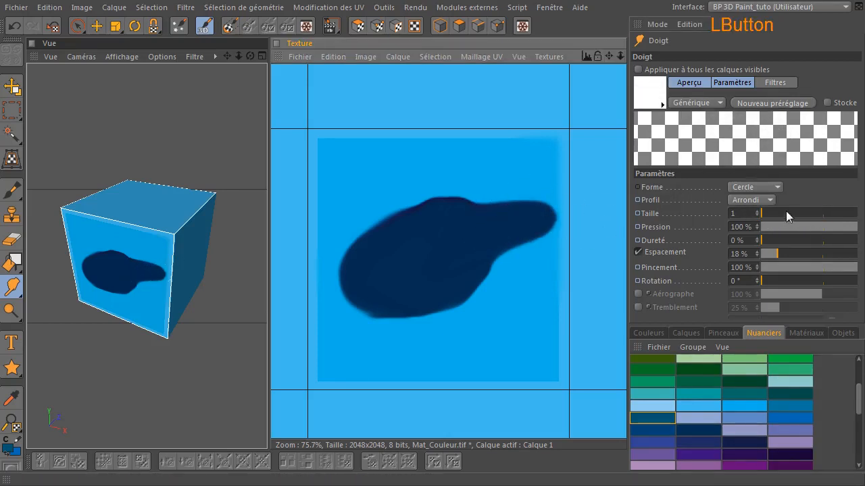
pyautogui.click(767, 213)
pyautogui.click(773, 213)
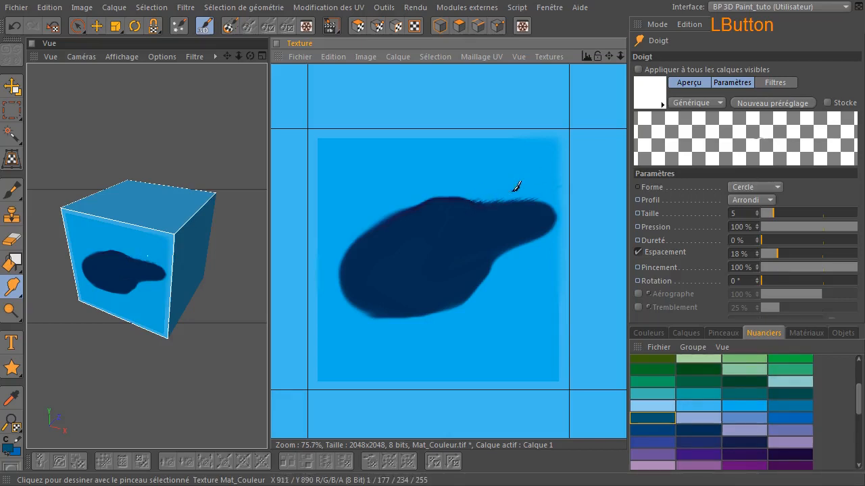
pyautogui.moveTo(511, 202); pyautogui.dragTo(551, 194)
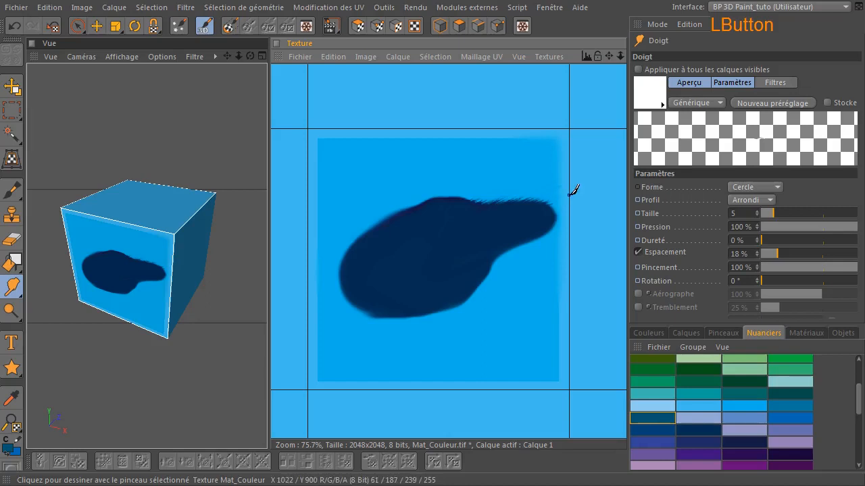
pyautogui.moveTo(770, 210); pyautogui.dragTo(774, 211)
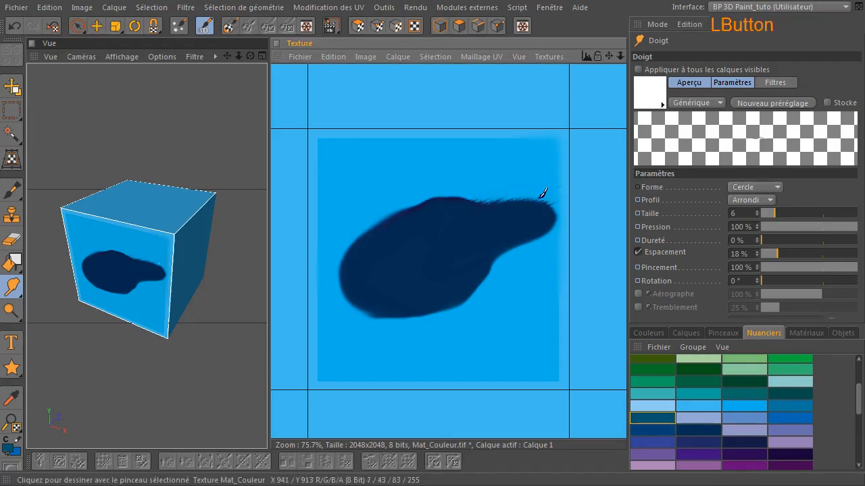
pyautogui.click(764, 213)
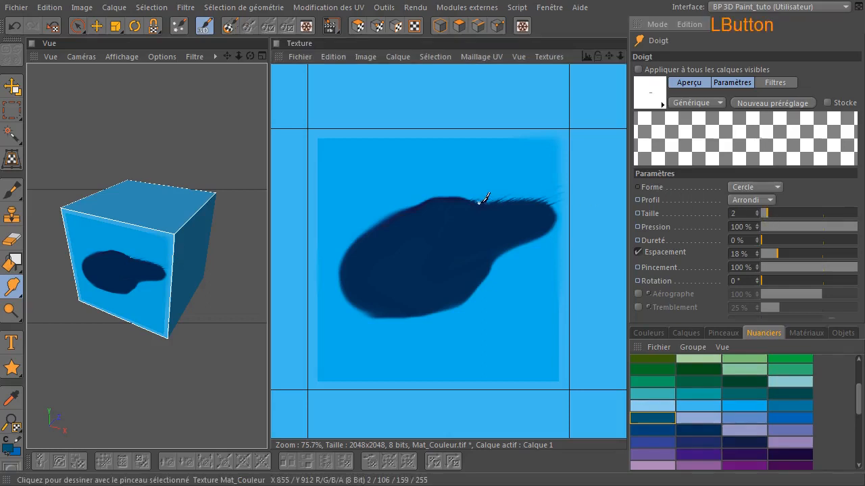
pyautogui.moveTo(493, 206); pyautogui.dragTo(647, 160)
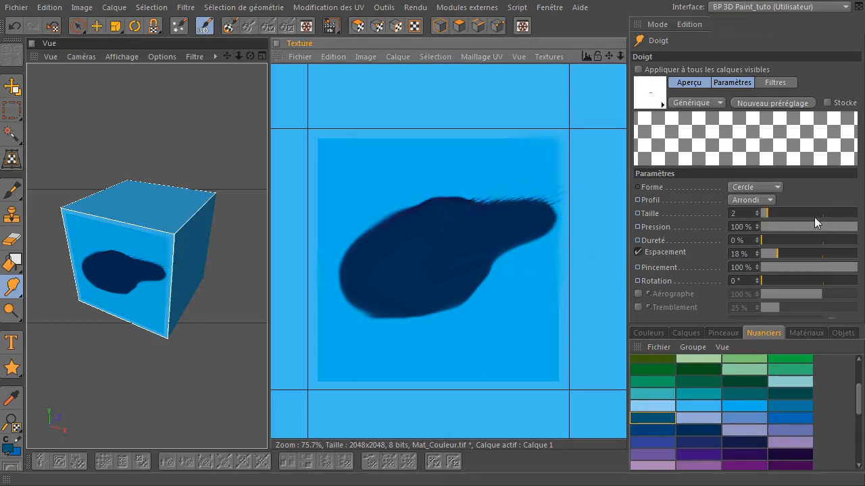
pyautogui.click(773, 214)
pyautogui.moveTo(513, 234)
pyautogui.mouseDown()
pyautogui.moveTo(546, 252)
pyautogui.moveTo(558, 236)
pyautogui.moveTo(518, 235)
pyautogui.moveTo(566, 242)
pyautogui.moveTo(530, 232)
pyautogui.moveTo(540, 251)
pyautogui.mouseUp()
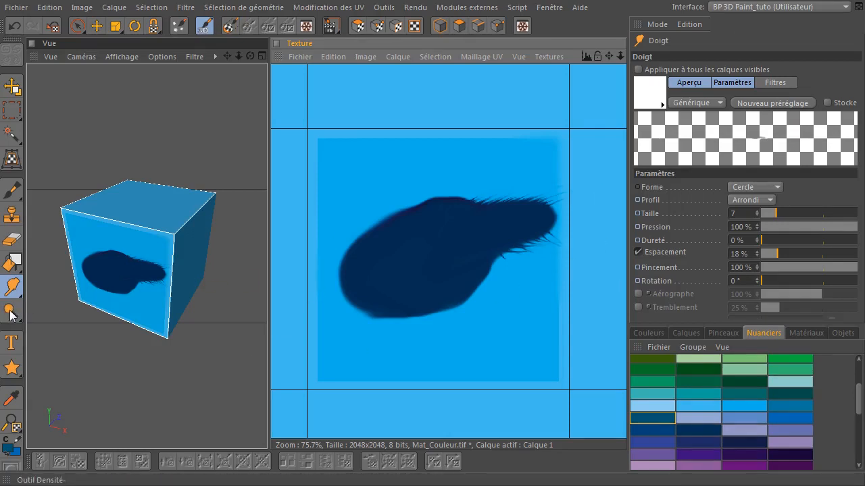
pyautogui.click(12, 288)
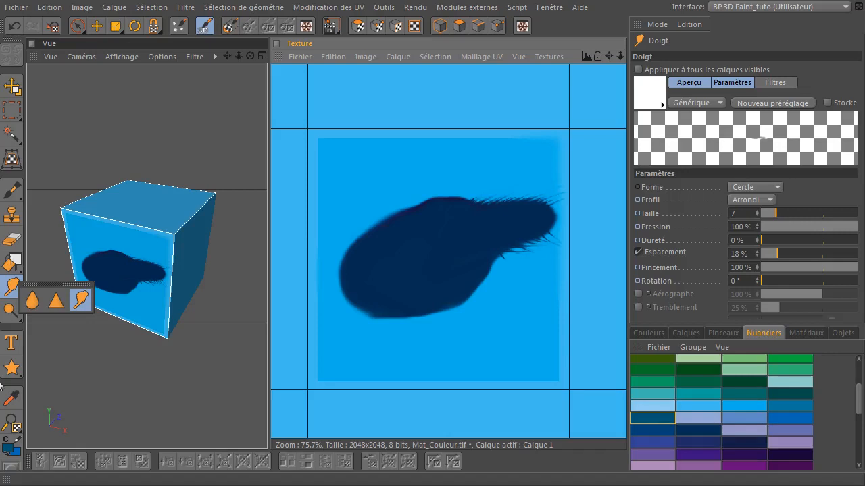
pyautogui.click(81, 301)
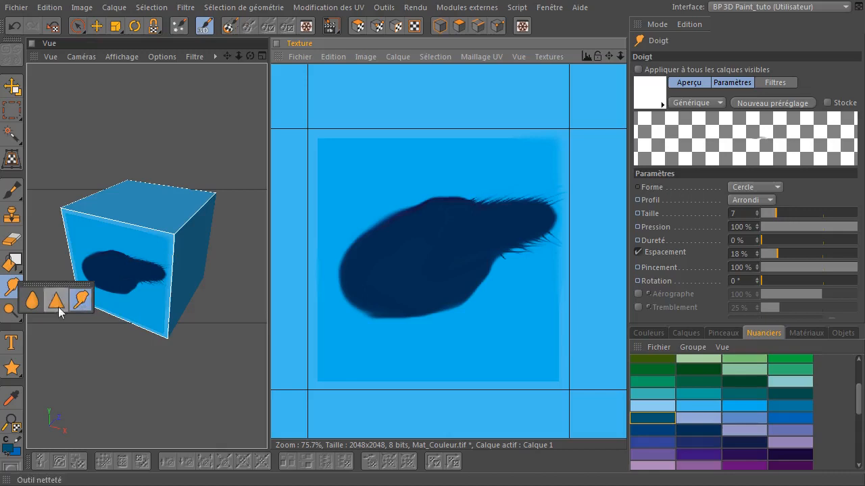
pyautogui.click(76, 351)
# Lighten the oval's upper left edge with the Densité- tool at size 66, medium tones (Tons moyens) and 20% exposure.
pyautogui.click(13, 313)
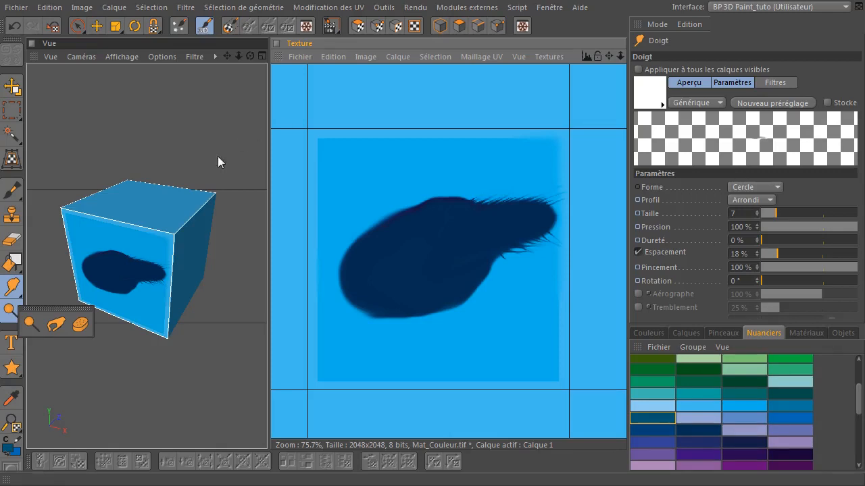
pyautogui.click(31, 324)
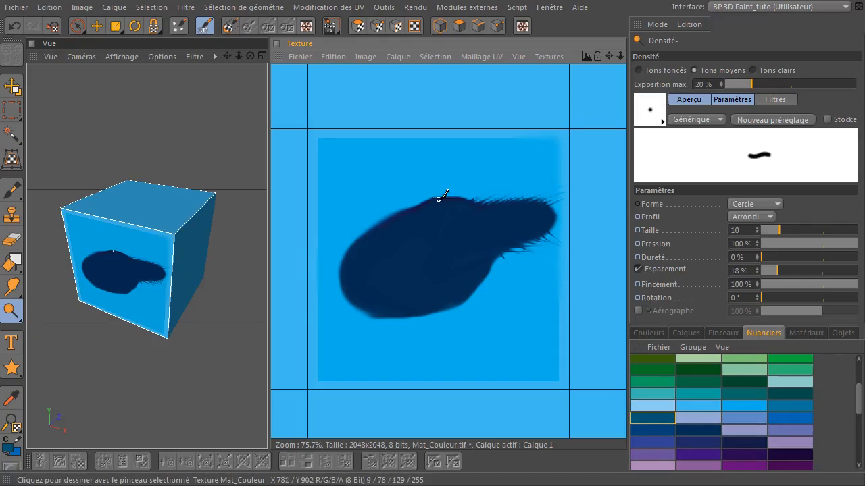
pyautogui.moveTo(791, 231); pyautogui.dragTo(810, 229)
pyautogui.moveTo(412, 213)
pyautogui.mouseDown()
pyautogui.moveTo(444, 204)
pyautogui.moveTo(363, 239)
pyautogui.mouseUp()
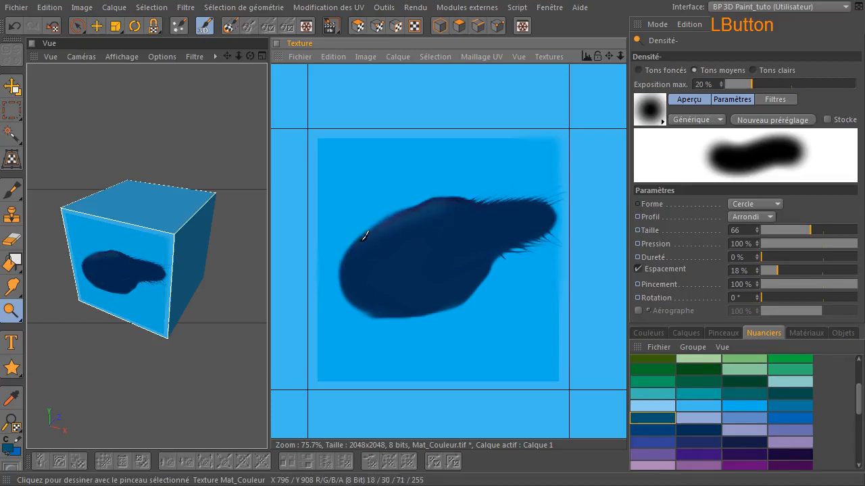
pyautogui.moveTo(425, 204)
pyautogui.mouseDown()
pyautogui.moveTo(446, 196)
pyautogui.moveTo(403, 237)
pyautogui.moveTo(360, 313)
pyautogui.moveTo(350, 286)
pyautogui.moveTo(459, 201)
pyautogui.moveTo(342, 283)
pyautogui.moveTo(446, 201)
pyautogui.moveTo(379, 254)
pyautogui.moveTo(357, 257)
pyautogui.moveTo(433, 211)
pyautogui.moveTo(352, 247)
pyautogui.moveTo(421, 216)
pyautogui.moveTo(461, 210)
pyautogui.mouseUp()
pyautogui.moveTo(376, 227)
pyautogui.mouseDown()
pyautogui.moveTo(367, 299)
pyautogui.moveTo(347, 263)
pyautogui.moveTo(383, 311)
pyautogui.moveTo(452, 199)
pyautogui.moveTo(372, 229)
pyautogui.mouseUp()
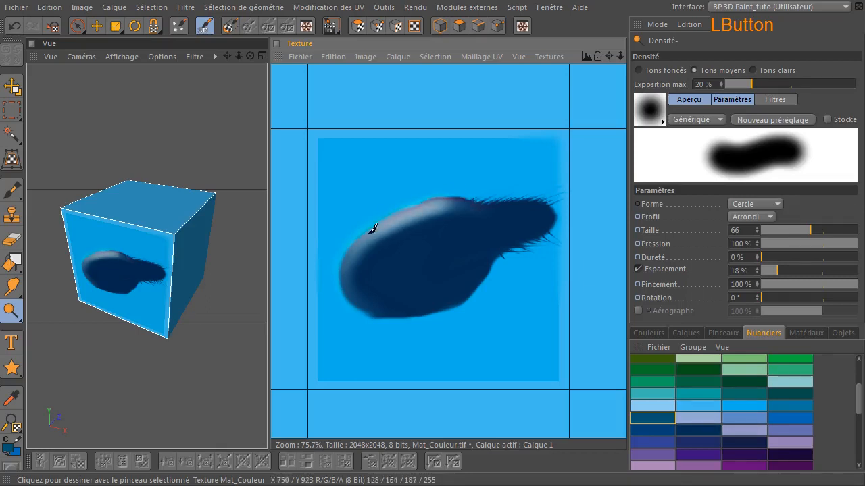
pyautogui.moveTo(443, 201)
pyautogui.mouseDown()
pyautogui.moveTo(386, 228)
pyautogui.moveTo(404, 215)
pyautogui.mouseUp()
pyautogui.moveTo(362, 246)
pyautogui.mouseDown()
pyautogui.moveTo(383, 234)
pyautogui.moveTo(432, 268)
pyautogui.moveTo(467, 243)
pyautogui.moveTo(431, 198)
pyautogui.moveTo(534, 202)
pyautogui.moveTo(436, 215)
pyautogui.moveTo(341, 269)
pyautogui.mouseUp()
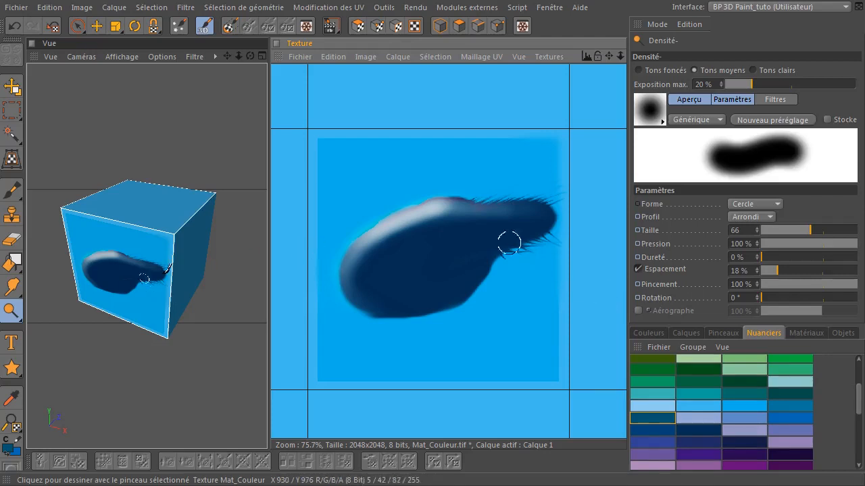
# Darken the shape's lower right edge and lobe with the Densité+ tool at size 77, dark tones (Tons foncés) and 20% exposure.
pyautogui.moveTo(12, 311); pyautogui.dragTo(54, 319)
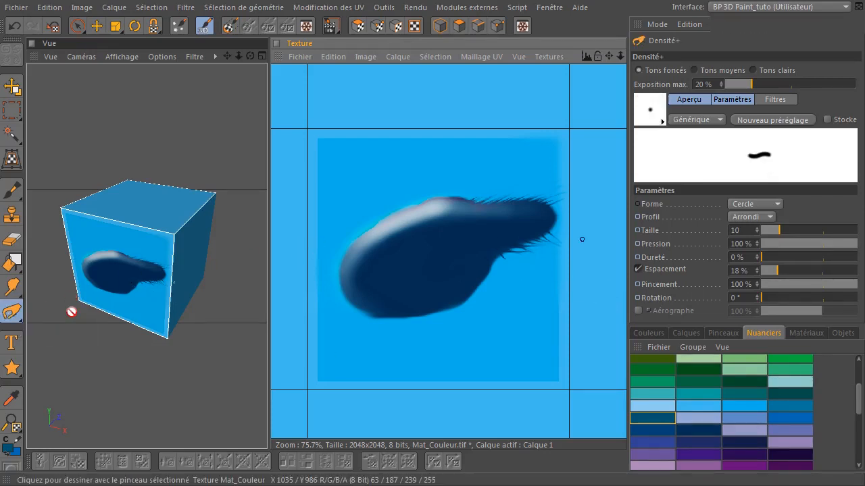
pyautogui.moveTo(779, 230); pyautogui.dragTo(814, 231)
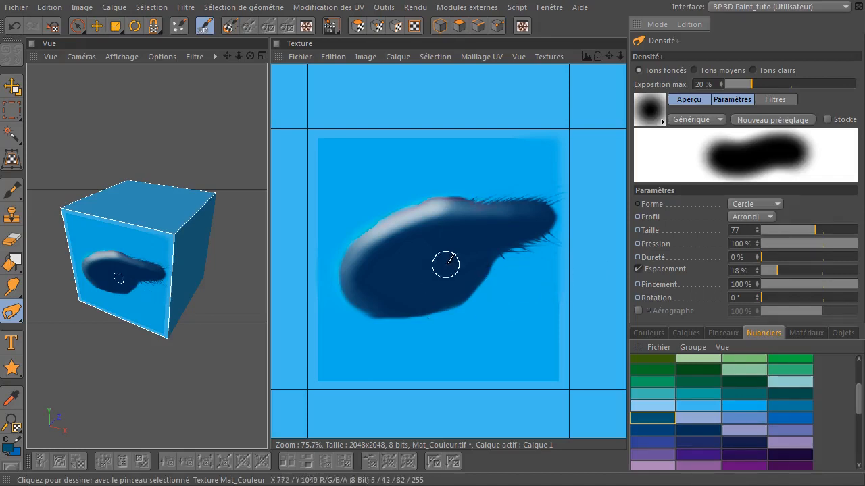
pyautogui.moveTo(475, 261); pyautogui.dragTo(461, 290)
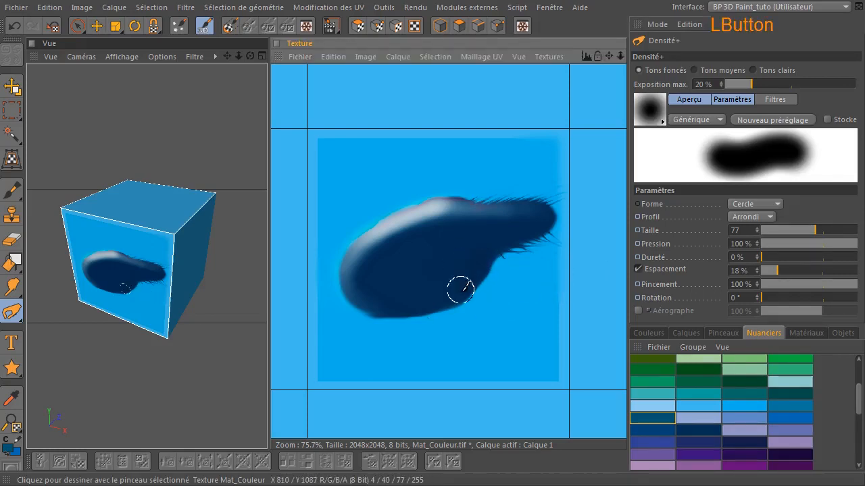
pyautogui.moveTo(488, 260)
pyautogui.mouseDown()
pyautogui.moveTo(408, 303)
pyautogui.moveTo(422, 299)
pyautogui.moveTo(416, 308)
pyautogui.moveTo(489, 263)
pyautogui.moveTo(375, 311)
pyautogui.moveTo(468, 284)
pyautogui.moveTo(322, 304)
pyautogui.moveTo(403, 338)
pyautogui.mouseUp()
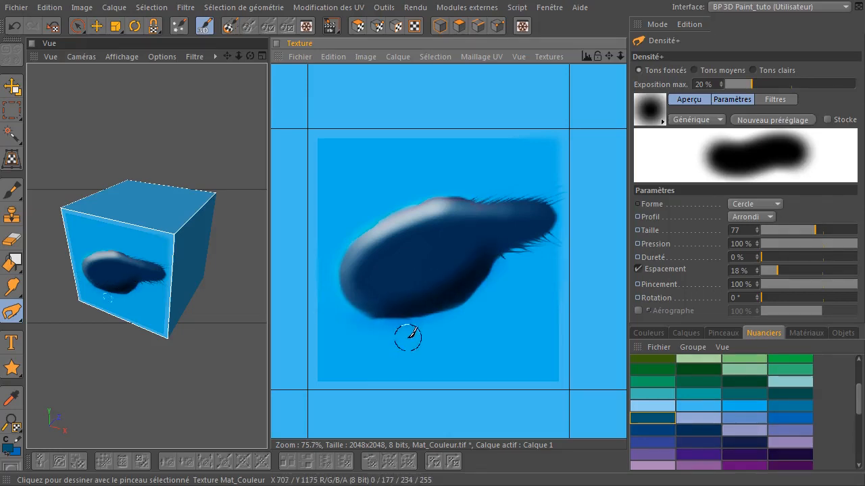
pyautogui.moveTo(494, 218)
pyautogui.mouseDown()
pyautogui.moveTo(493, 241)
pyautogui.moveTo(546, 222)
pyautogui.moveTo(515, 257)
pyautogui.moveTo(731, 336)
pyautogui.mouseUp()
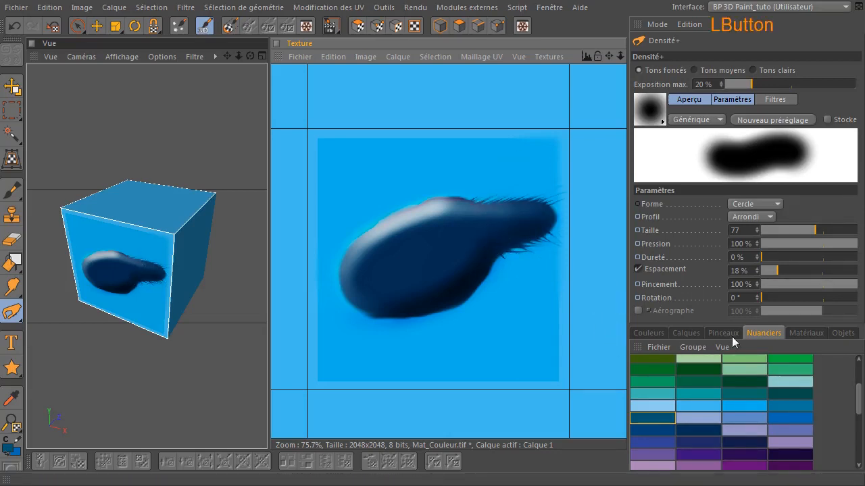
# Show the colour settings in full and darken the oval's highlighted upper left edge with the size 77 Densité+ tool.
pyautogui.click(6, 448)
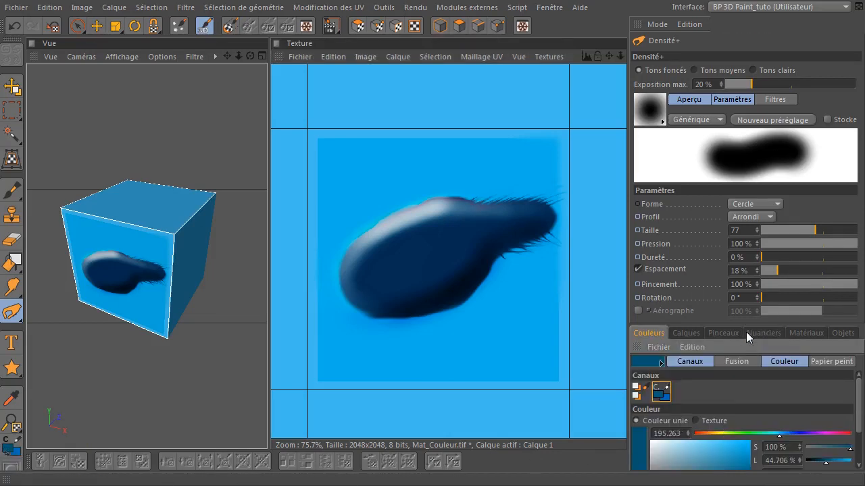
pyautogui.moveTo(746, 328); pyautogui.dragTo(756, 271)
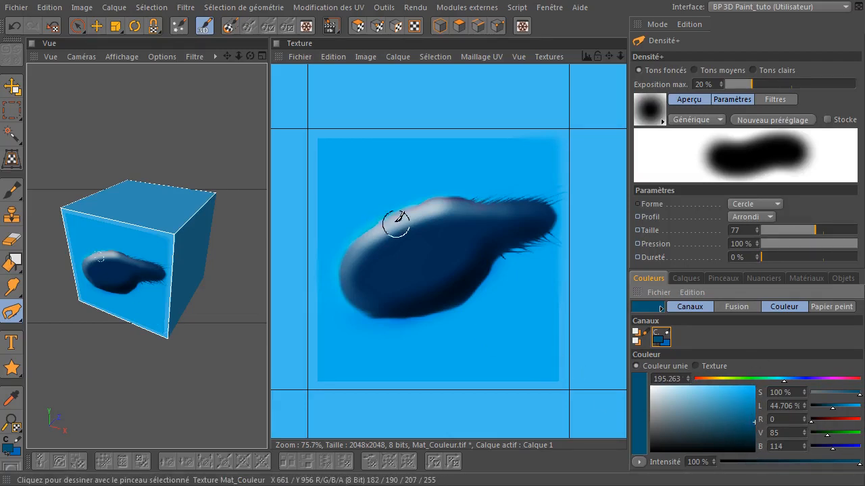
pyautogui.click(444, 212)
pyautogui.click(13, 311)
pyautogui.moveTo(527, 233)
pyautogui.mouseDown()
pyautogui.moveTo(434, 213)
pyautogui.moveTo(448, 205)
pyautogui.moveTo(378, 230)
pyautogui.moveTo(407, 218)
pyautogui.moveTo(357, 250)
pyautogui.moveTo(383, 252)
pyautogui.moveTo(434, 216)
pyautogui.moveTo(392, 205)
pyautogui.moveTo(441, 230)
pyautogui.moveTo(358, 260)
pyautogui.moveTo(374, 288)
pyautogui.moveTo(404, 277)
pyautogui.moveTo(387, 241)
pyautogui.moveTo(500, 220)
pyautogui.moveTo(433, 229)
pyautogui.mouseUp()
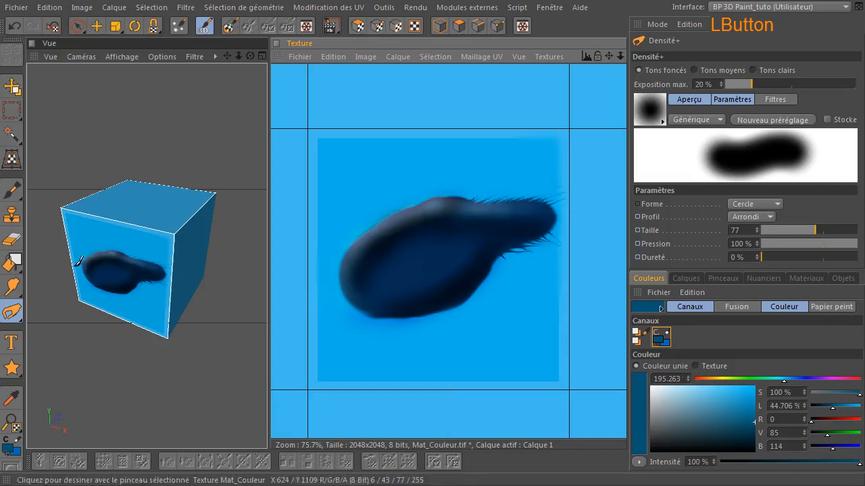
# Desaturate the dark shape and its surroundings with the sponge tool (Eponge) at size 136 and 20% exposure.
pyautogui.moveTo(18, 315); pyautogui.dragTo(80, 324)
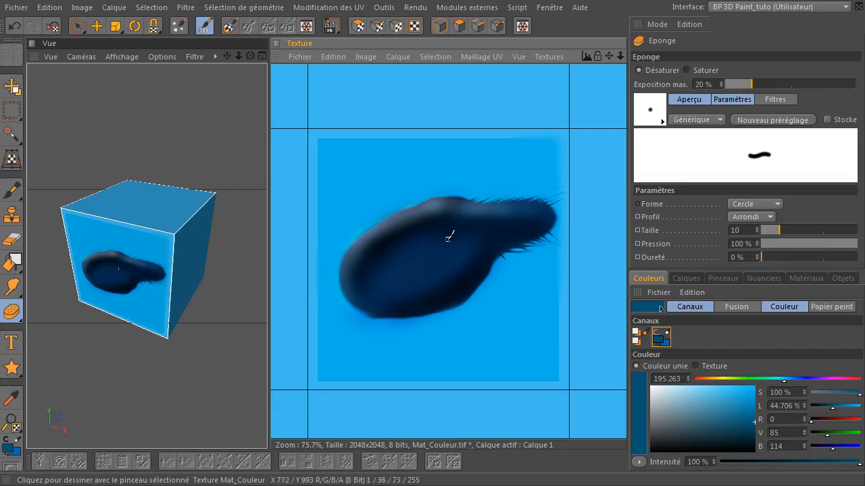
pyautogui.click(824, 230)
pyautogui.moveTo(824, 229); pyautogui.dragTo(832, 230)
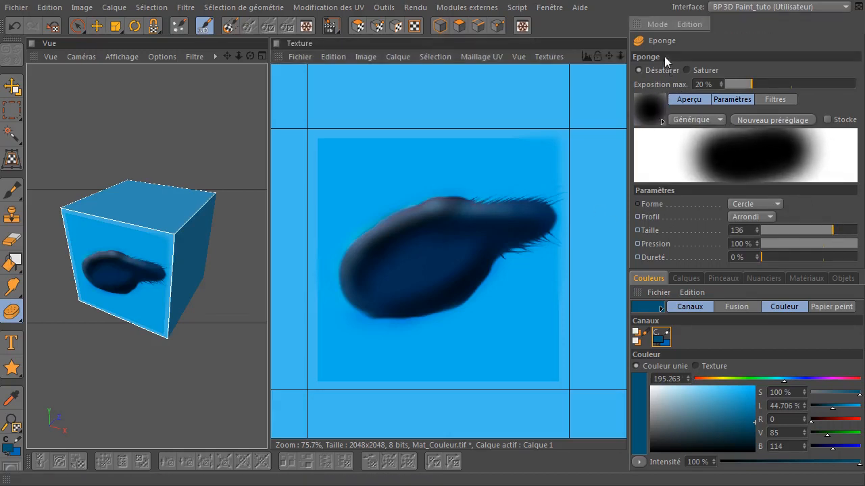
pyautogui.click(515, 226)
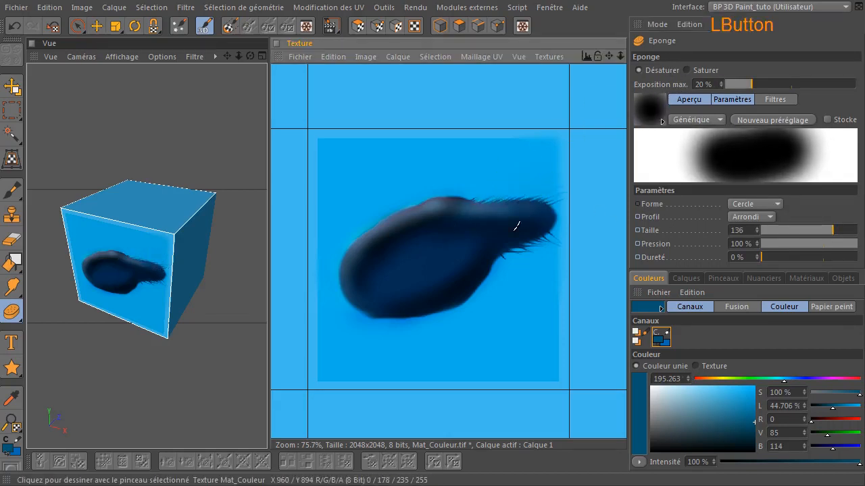
pyautogui.moveTo(549, 220); pyautogui.dragTo(551, 230)
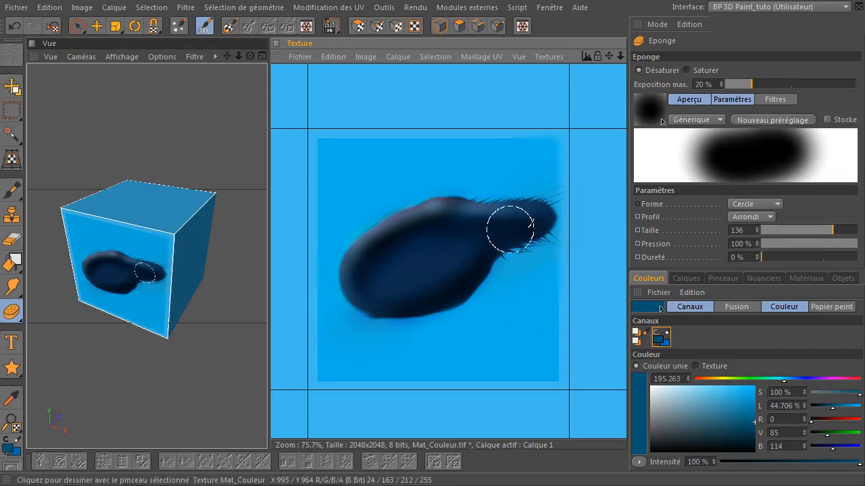
pyautogui.click(340, 314)
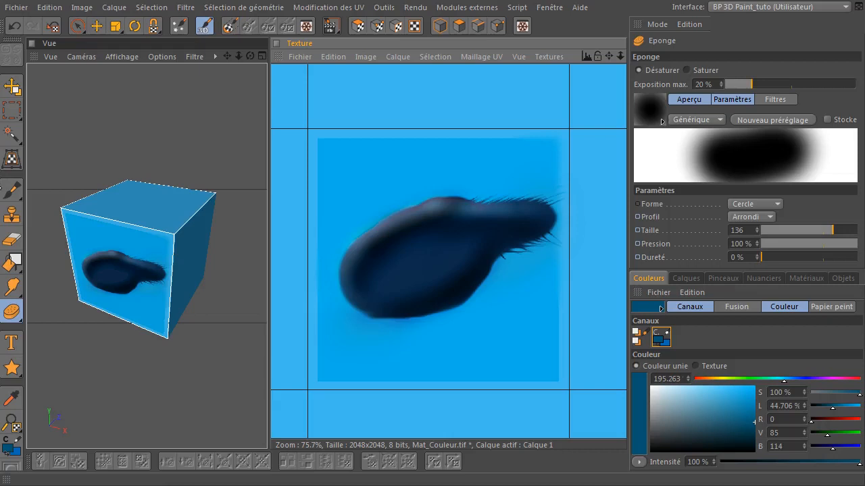
# Paint light pink zigzag strokes below the dark shape with the size 26 brush.
pyautogui.click(11, 190)
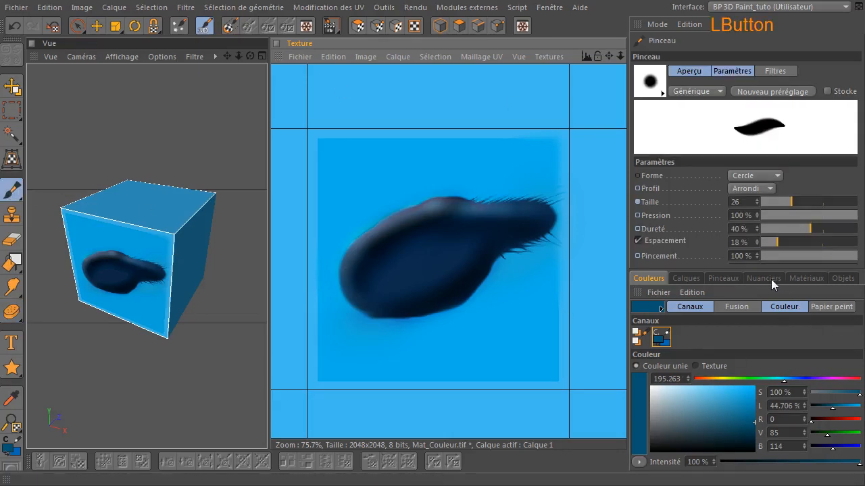
pyautogui.click(771, 279)
pyautogui.click(781, 413)
pyautogui.click(739, 413)
pyautogui.click(745, 430)
pyautogui.moveTo(531, 294); pyautogui.dragTo(385, 350)
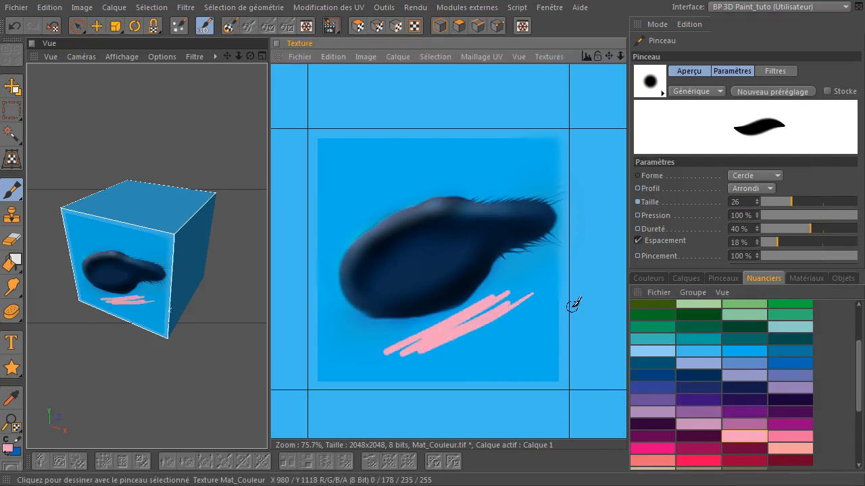
# Add magenta and green scribbles over the pink strokes with the size 26 brush.
pyautogui.click(790, 423)
pyautogui.moveTo(469, 255)
pyautogui.mouseDown()
pyautogui.moveTo(472, 369)
pyautogui.moveTo(435, 325)
pyautogui.mouseUp()
pyautogui.click(660, 325)
pyautogui.moveTo(396, 297)
pyautogui.mouseDown()
pyautogui.moveTo(533, 326)
pyautogui.moveTo(420, 305)
pyautogui.mouseUp()
pyautogui.click(650, 324)
pyautogui.moveTo(358, 318)
pyautogui.mouseDown()
pyautogui.moveTo(408, 312)
pyautogui.moveTo(460, 322)
pyautogui.moveTo(430, 342)
pyautogui.mouseUp()
# Paint looping orange scribbles over the coloured strokes with the size 26 brush.
pyautogui.click(856, 324)
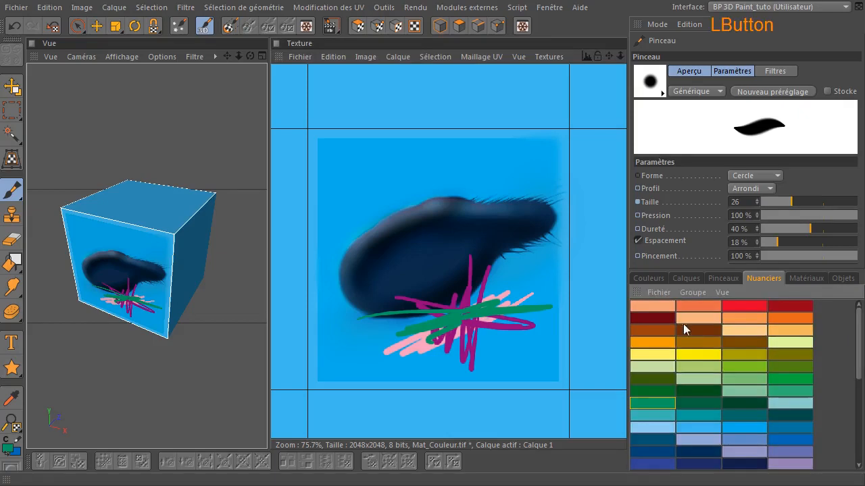
pyautogui.click(777, 317)
pyautogui.moveTo(473, 284)
pyautogui.mouseDown()
pyautogui.moveTo(500, 315)
pyautogui.moveTo(461, 331)
pyautogui.mouseUp()
# Show the layers of the texture and lightly desaturate the orange loops with the sponge at size 136 and 20% exposure.
pyautogui.click(648, 278)
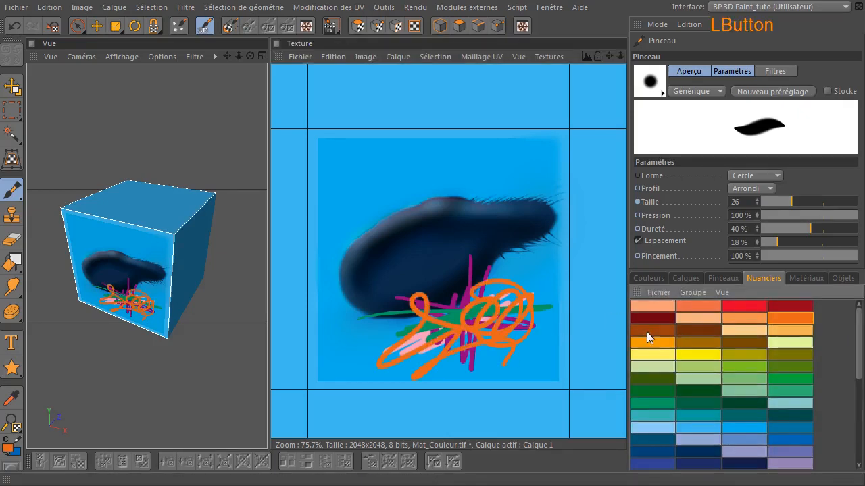
pyautogui.click(718, 278)
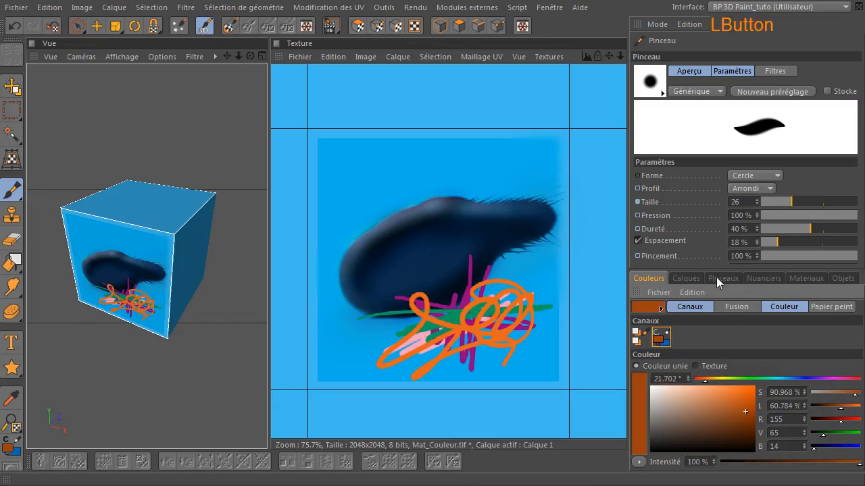
pyautogui.click(690, 277)
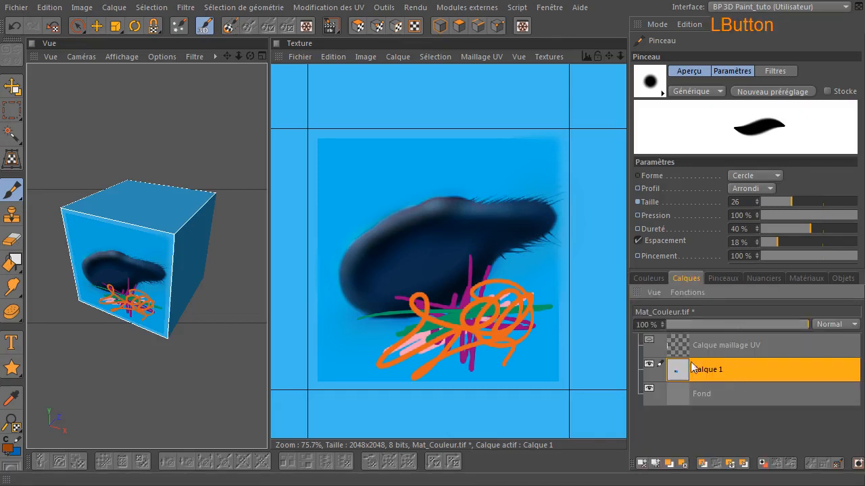
pyautogui.click(11, 311)
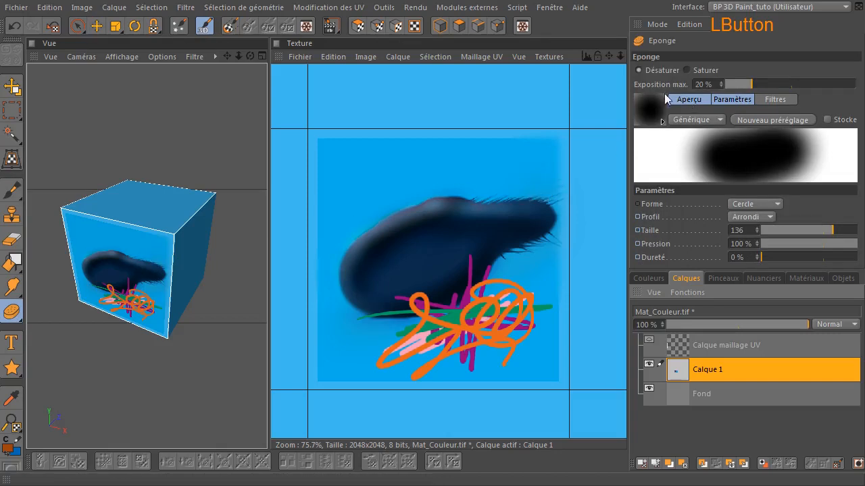
pyautogui.click(520, 335)
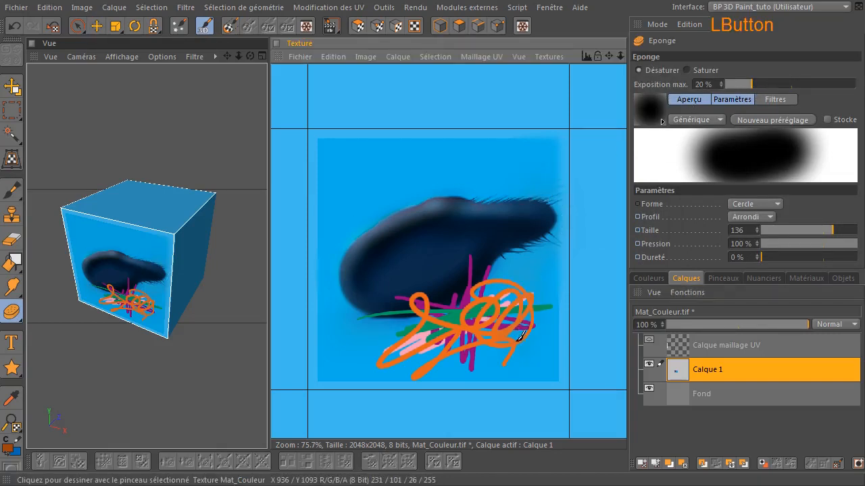
pyautogui.moveTo(529, 344); pyautogui.dragTo(527, 320)
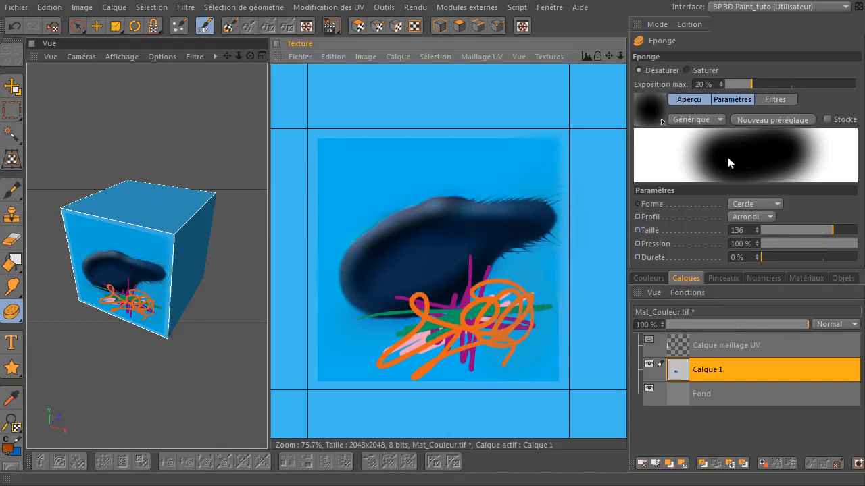
# Desaturate the coloured scribbles with the sponge set to size 126 and 44% exposure.
pyautogui.moveTo(836, 230); pyautogui.dragTo(821, 216)
pyautogui.moveTo(758, 89); pyautogui.dragTo(778, 83)
pyautogui.moveTo(512, 301); pyautogui.dragTo(494, 323)
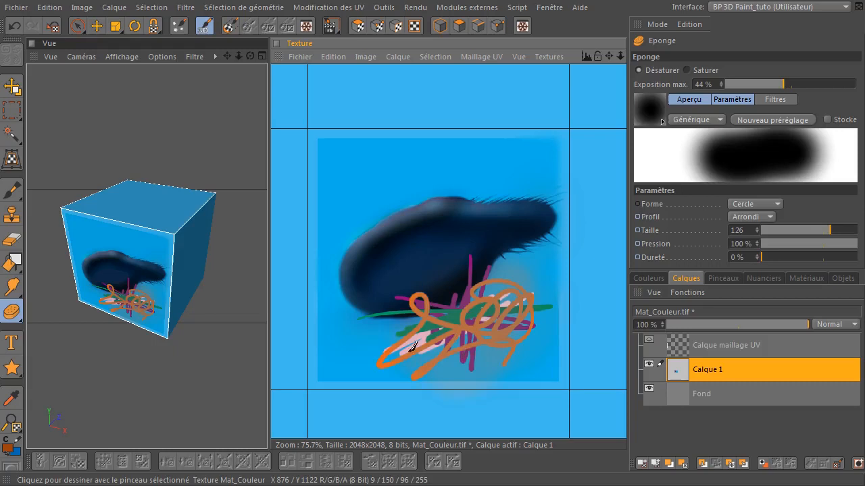
# Strongly desaturate the scribbles, the dark shape and the blue around them with the sponge at 71% exposure.
pyautogui.click(831, 220)
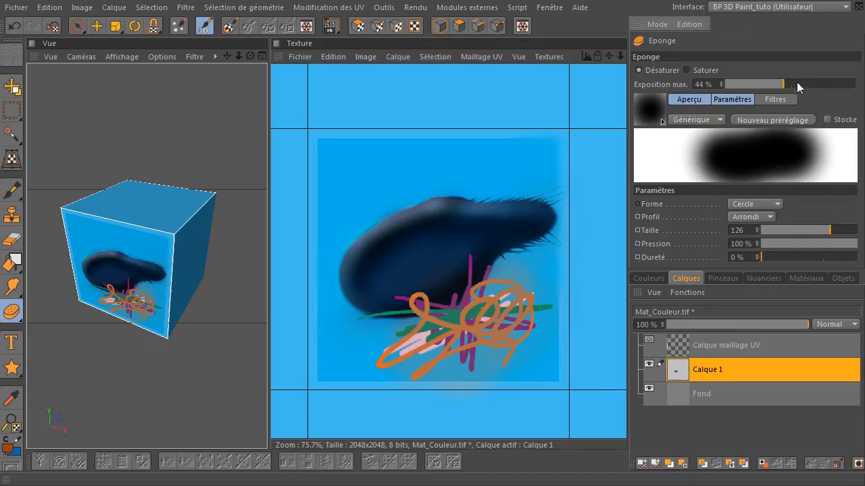
pyautogui.moveTo(797, 84); pyautogui.dragTo(818, 84)
pyautogui.moveTo(524, 300); pyautogui.dragTo(496, 346)
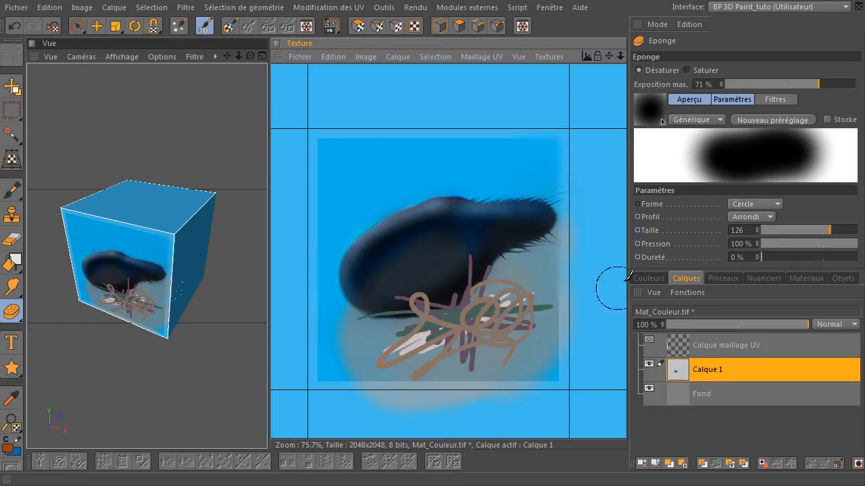
# Switch the sponge to Saturer and resaturate the greyed scribbles and the surrounding blue at size 126.
pyautogui.click(707, 73)
pyautogui.moveTo(534, 341)
pyautogui.mouseDown()
pyautogui.moveTo(550, 295)
pyautogui.moveTo(514, 306)
pyautogui.mouseUp()
pyautogui.moveTo(511, 269)
pyautogui.mouseDown()
pyautogui.moveTo(439, 331)
pyautogui.moveTo(449, 309)
pyautogui.moveTo(443, 290)
pyautogui.mouseUp()
# Set the saturating sponge's maximum exposure to 45% and its size to 49.
pyautogui.moveTo(797, 80); pyautogui.dragTo(781, 84)
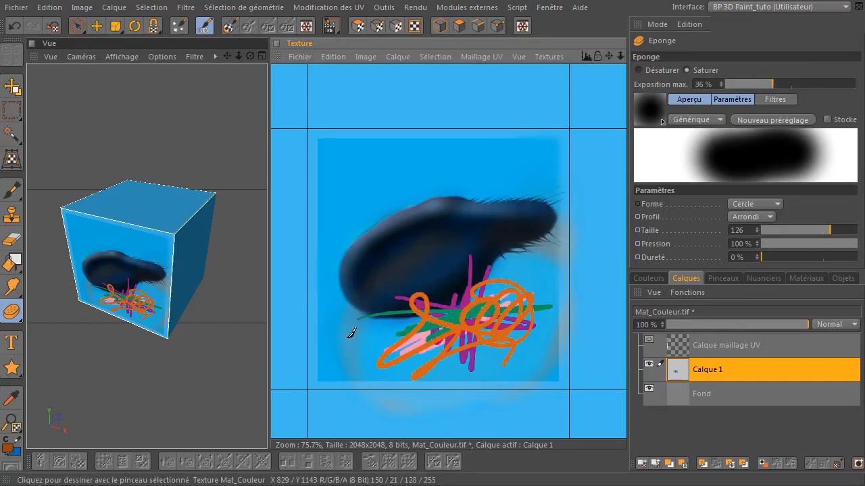
pyautogui.click(737, 83)
pyautogui.moveTo(773, 88); pyautogui.dragTo(784, 84)
pyautogui.moveTo(819, 230); pyautogui.dragTo(803, 231)
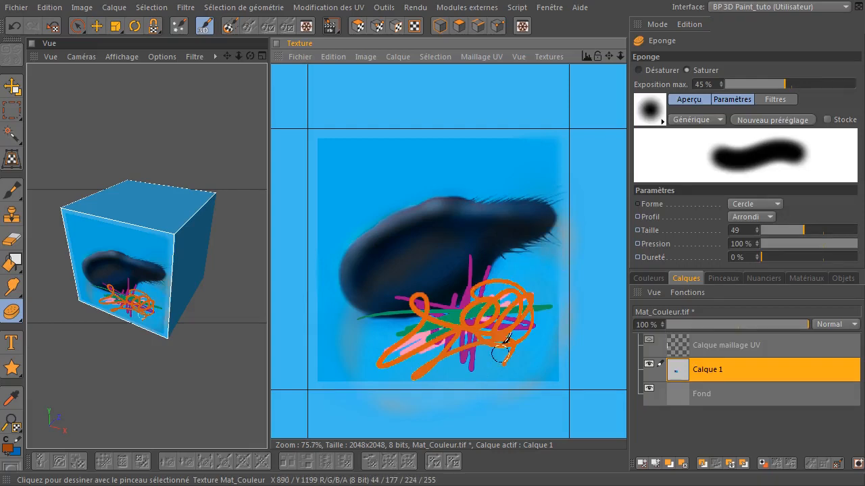
# Switch the sponge to Désaturer and desaturate the orange loops and neighbouring scribbles at size 49 and 34% exposure.
pyautogui.click(668, 71)
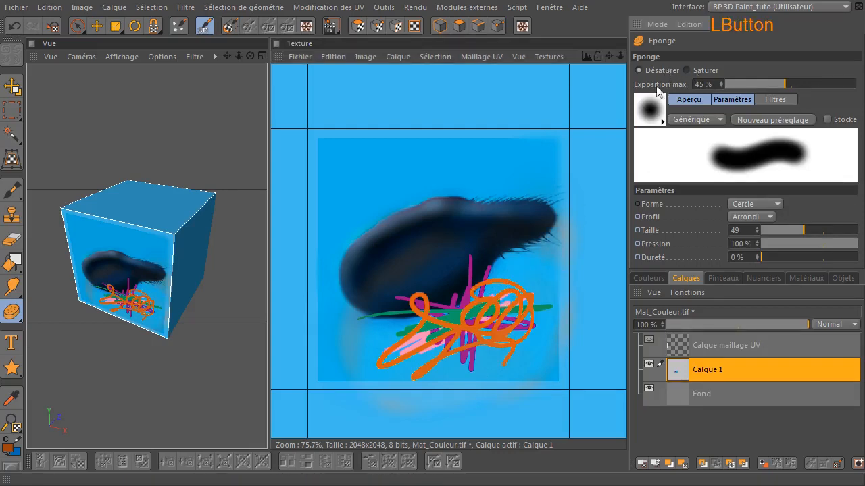
pyautogui.click(777, 84)
pyautogui.moveTo(503, 298)
pyautogui.mouseDown()
pyautogui.moveTo(517, 290)
pyautogui.moveTo(492, 301)
pyautogui.moveTo(500, 323)
pyautogui.moveTo(522, 294)
pyautogui.moveTo(513, 341)
pyautogui.moveTo(513, 297)
pyautogui.mouseUp()
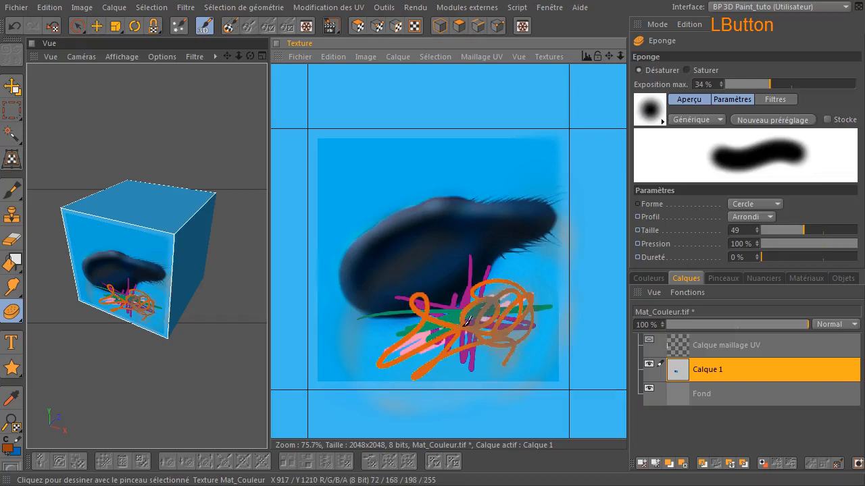
pyautogui.moveTo(468, 322); pyautogui.dragTo(469, 316)
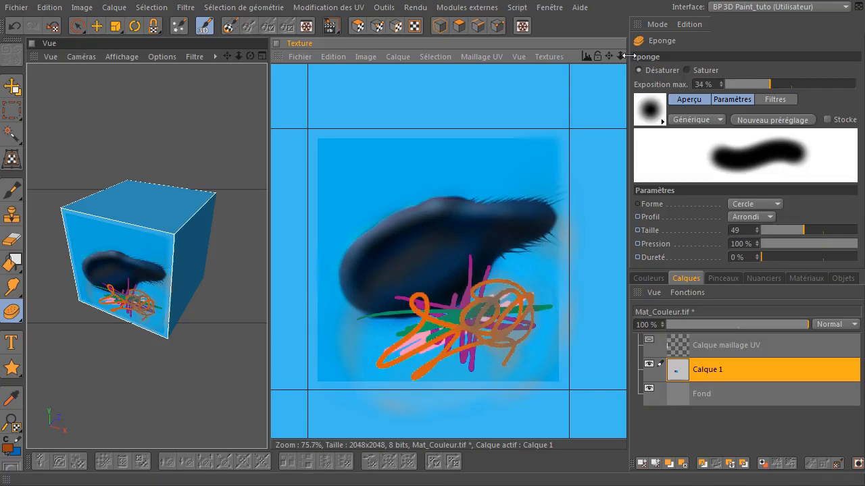
pyautogui.moveTo(512, 289)
pyautogui.mouseDown()
pyautogui.moveTo(502, 319)
pyautogui.moveTo(524, 317)
pyautogui.moveTo(522, 330)
pyautogui.mouseUp()
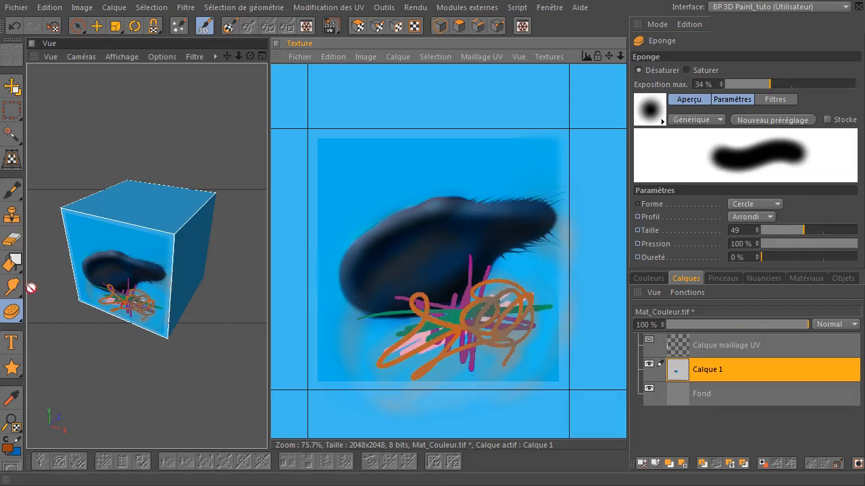
# Place the word "Texte" at size 20 in the upper-left and lower-left corners of the painted square with the Text tool.
pyautogui.moveTo(12, 312); pyautogui.dragTo(30, 327)
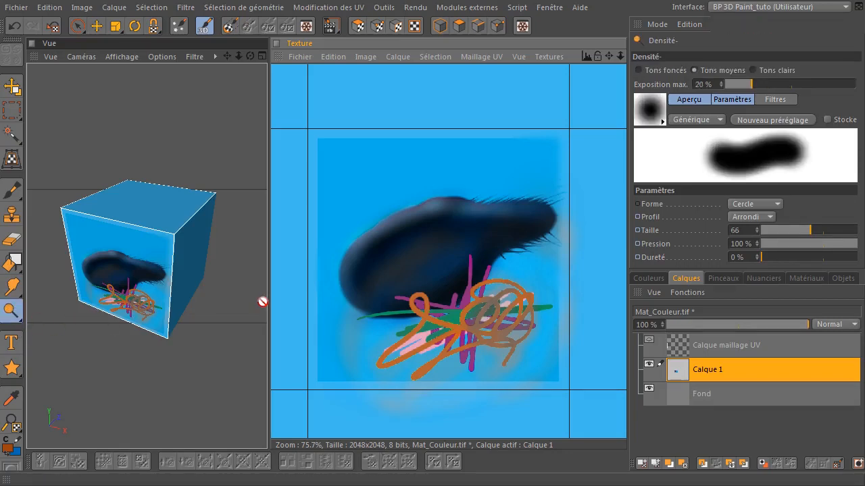
pyautogui.click(12, 343)
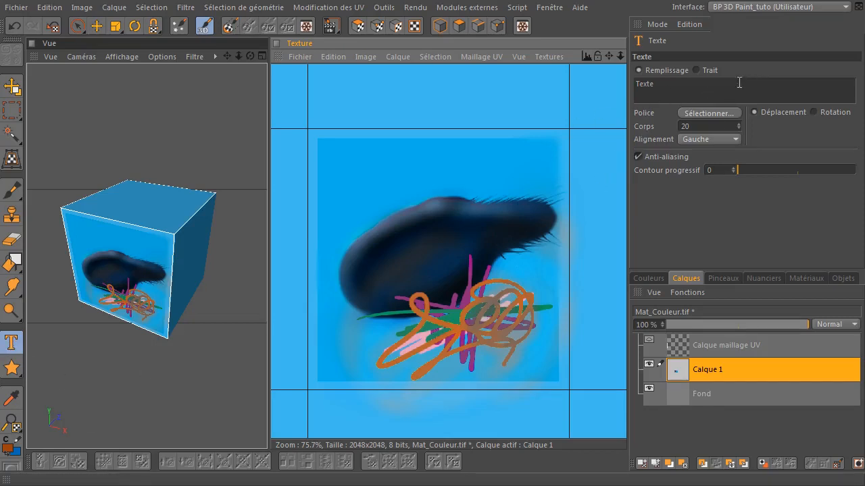
pyautogui.click(340, 163)
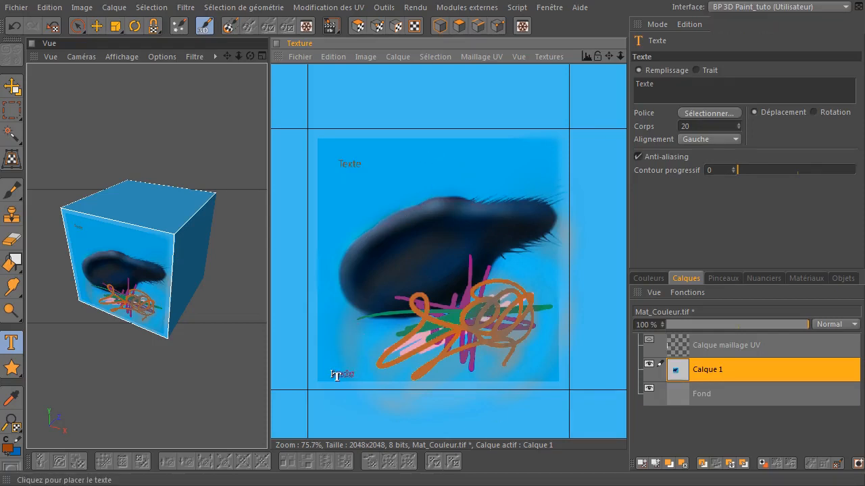
pyautogui.click(335, 375)
# Place a blurred "Texte" above the dark shape with Contour progressif at 10, and reduce that setting to 1.
pyautogui.moveTo(751, 169); pyautogui.dragTo(790, 169)
pyautogui.click(444, 168)
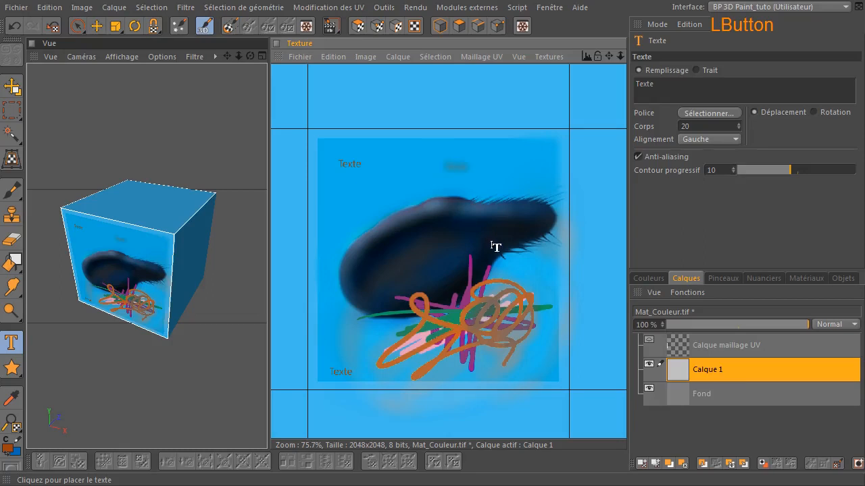
pyautogui.click(758, 169)
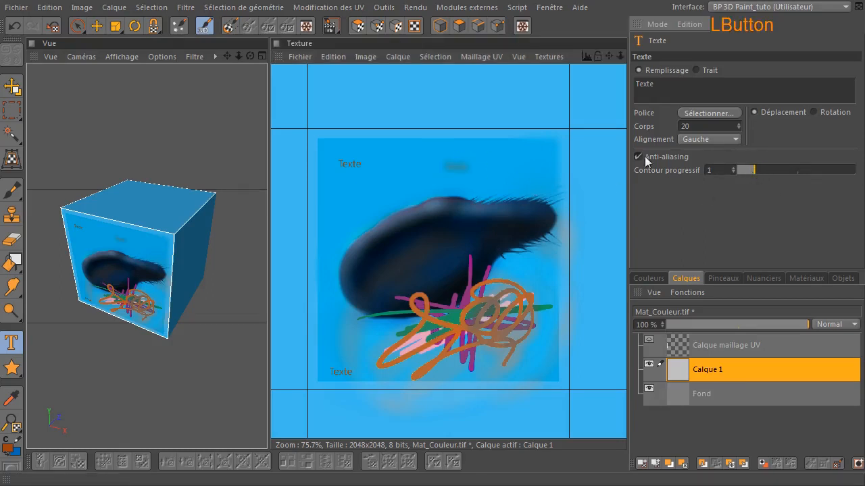
# Place two "Texte" labels on the texture, one near its upper right corner and one above the dark shape with Contour progressif 0.
pyautogui.click(511, 152)
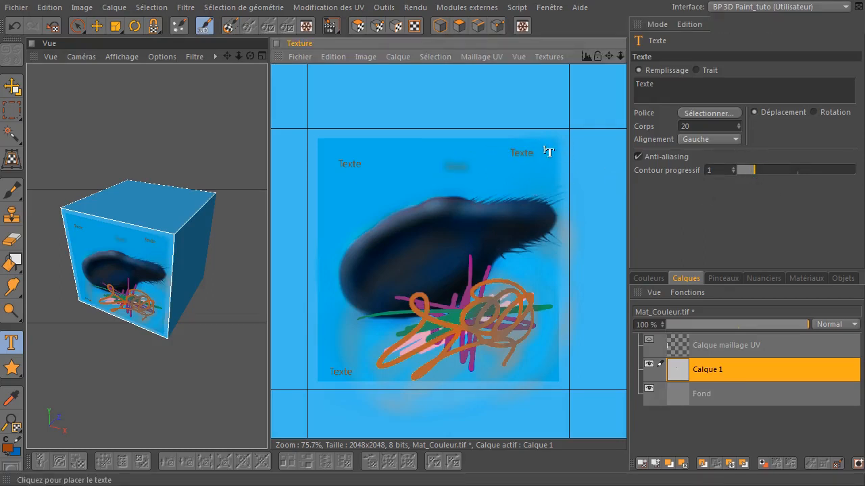
pyautogui.moveTo(747, 170); pyautogui.dragTo(723, 171)
pyautogui.moveTo(355, 189); pyautogui.dragTo(457, 184)
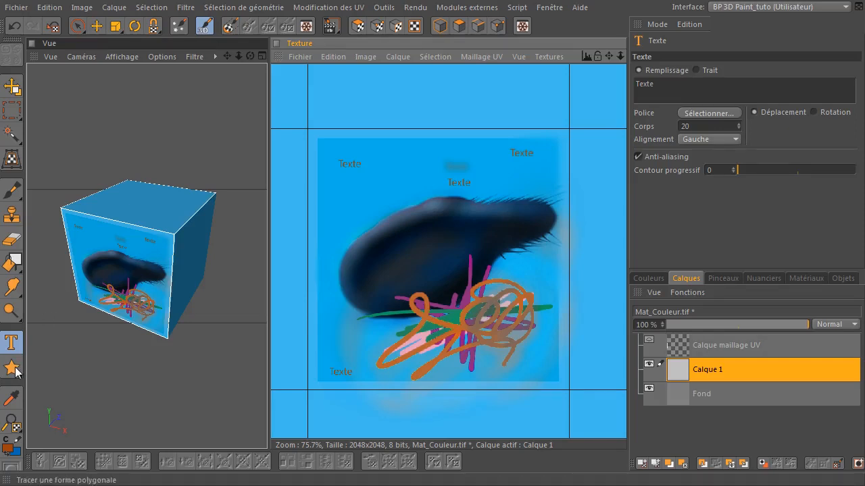
# Draw two thin crossing lines over the upper part of the texture with the Trait tool.
pyautogui.moveTo(13, 371); pyautogui.dragTo(33, 385)
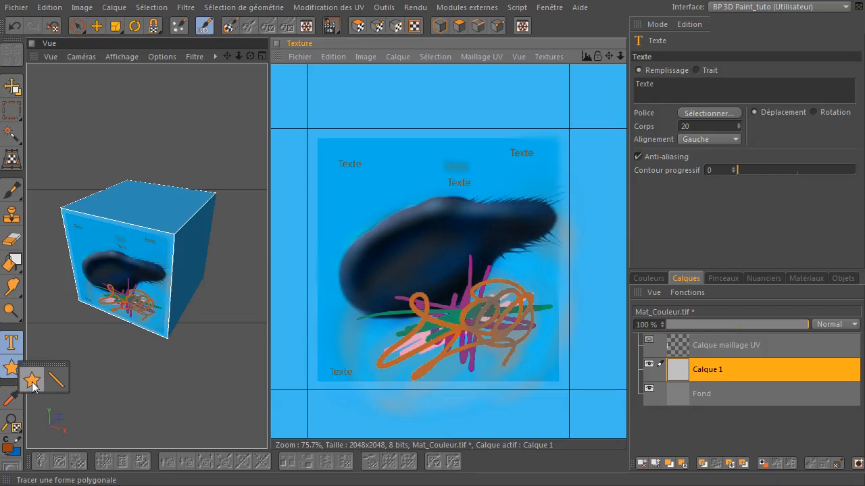
pyautogui.moveTo(32, 384); pyautogui.dragTo(57, 381)
pyautogui.moveTo(329, 220); pyautogui.dragTo(477, 143)
pyautogui.moveTo(366, 126); pyautogui.dragTo(501, 232)
# Set the line thickness to 11 and draw two thick crossing diagonal lines over the dark shape.
pyautogui.moveTo(744, 100); pyautogui.dragTo(775, 99)
pyautogui.moveTo(332, 181); pyautogui.dragTo(556, 254)
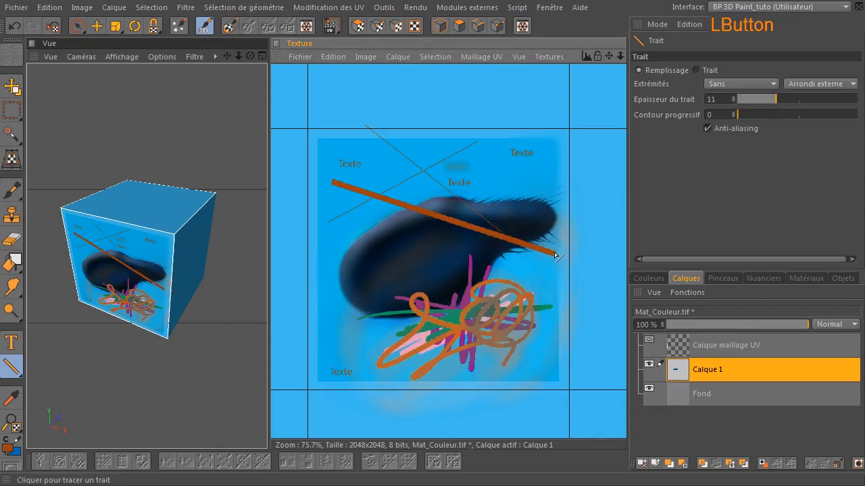
pyautogui.moveTo(332, 342); pyautogui.dragTo(534, 177)
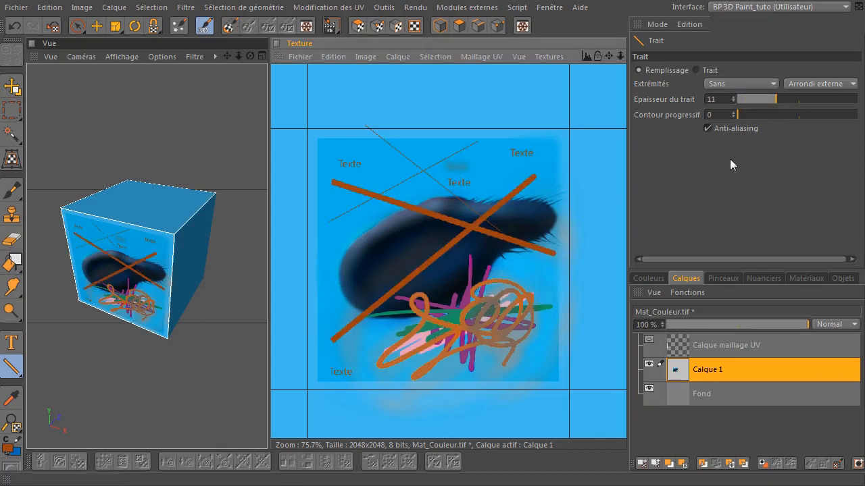
# Draw two parallel diagonal lines across the dark shape, with Contour progressif 2 for the first and 30 for the second.
pyautogui.moveTo(746, 116); pyautogui.dragTo(761, 117)
pyautogui.moveTo(321, 286); pyautogui.dragTo(519, 146)
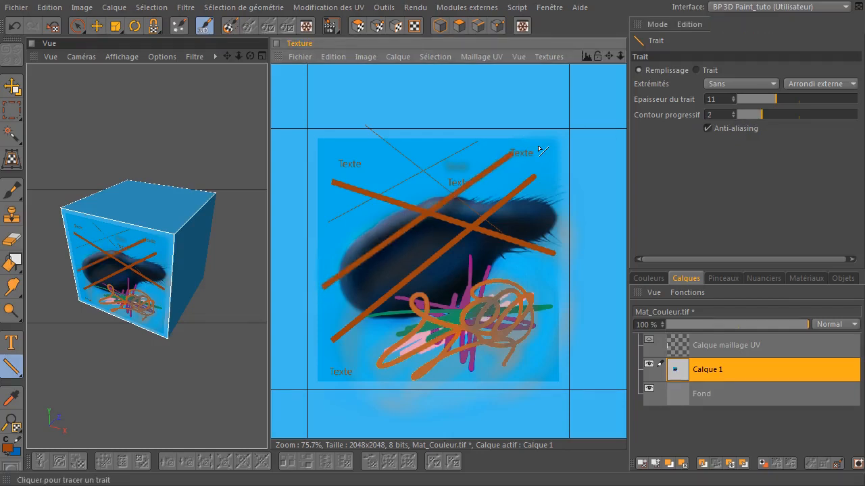
pyautogui.moveTo(797, 115); pyautogui.dragTo(831, 115)
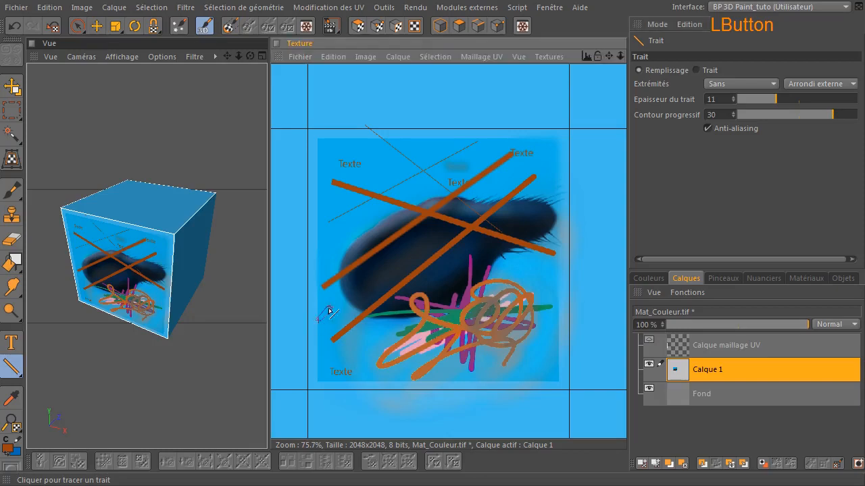
pyautogui.moveTo(329, 309); pyautogui.dragTo(537, 174)
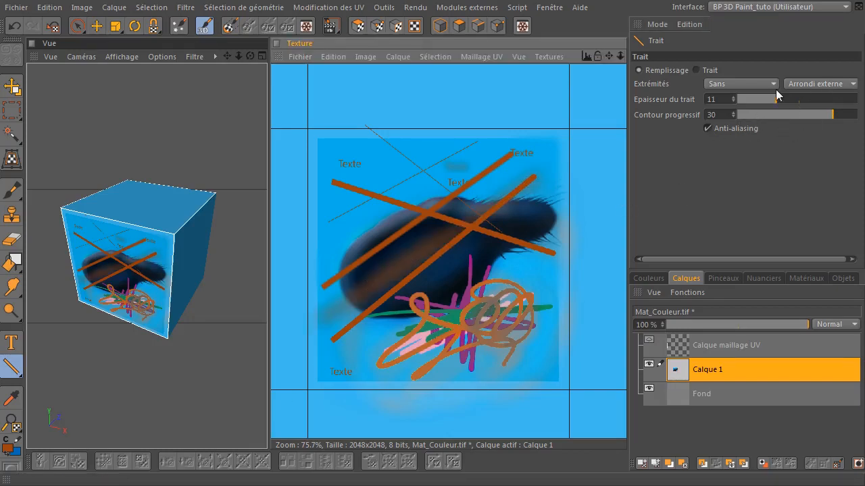
# Examine the end-cap options available for both ends of the line without changing them.
pyautogui.click(807, 86)
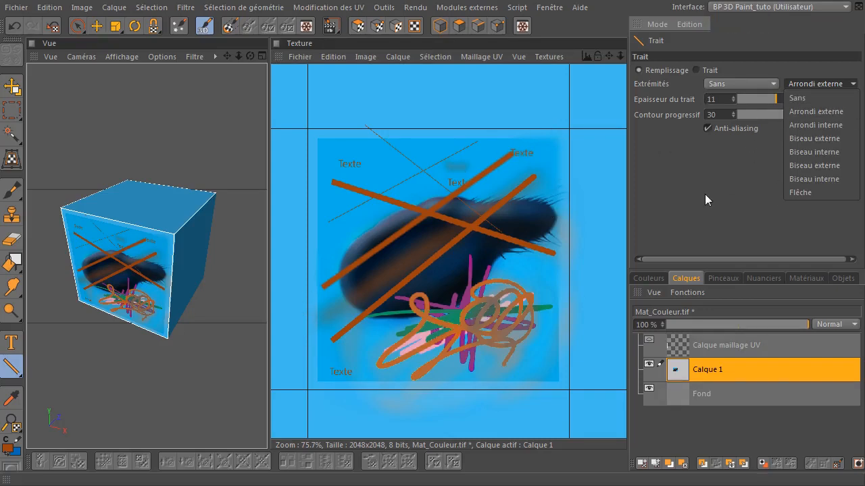
pyautogui.click(755, 109)
pyautogui.click(758, 85)
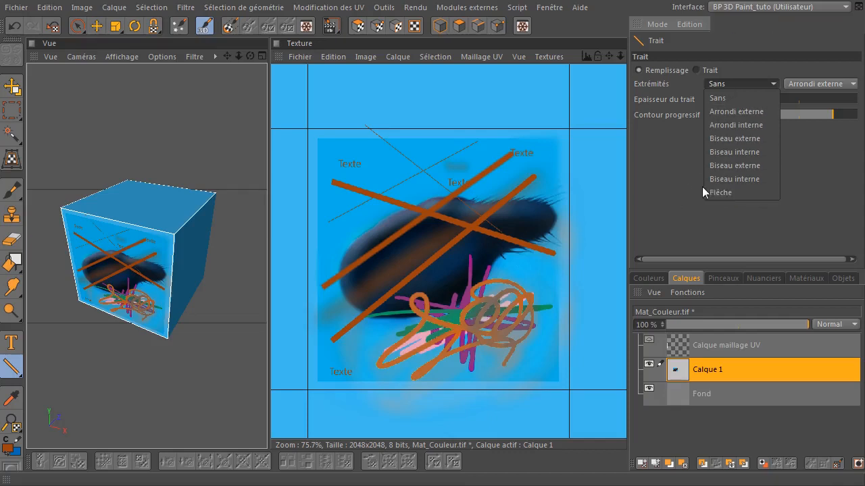
pyautogui.click(664, 174)
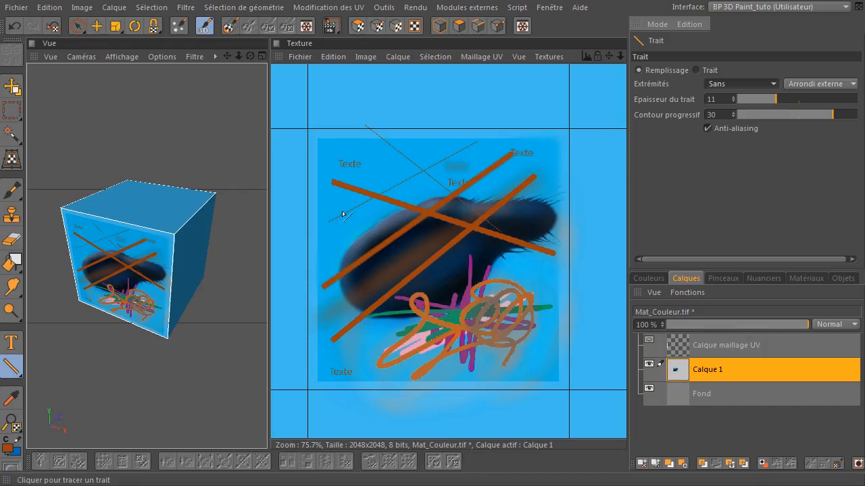
# Fill the whole Calque 1 layer with the light teal swatch.
pyautogui.moveTo(15, 371); pyautogui.dragTo(32, 382)
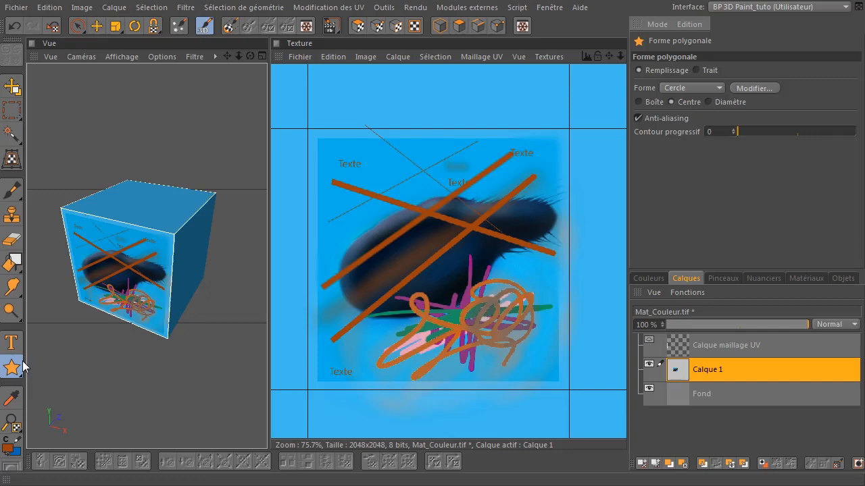
pyautogui.click(762, 278)
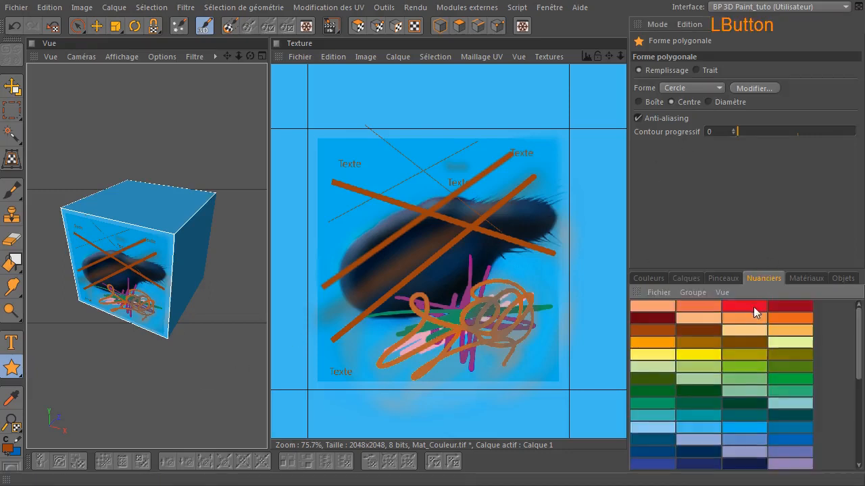
pyautogui.click(790, 402)
pyautogui.moveTo(11, 262); pyautogui.dragTo(30, 270)
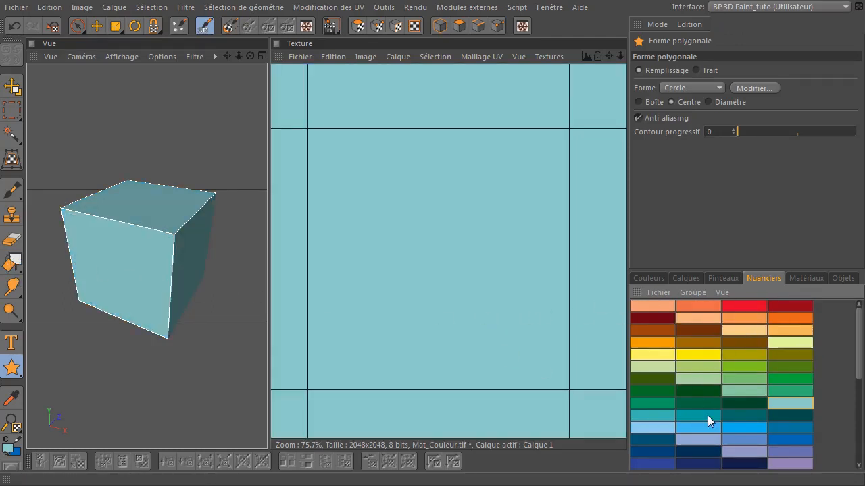
# Draw two dark navy circles along the upper UV edge, one sharp and one with Contour progressif 14, and reset the contour to 0.
pyautogui.click(783, 439)
pyautogui.click(743, 463)
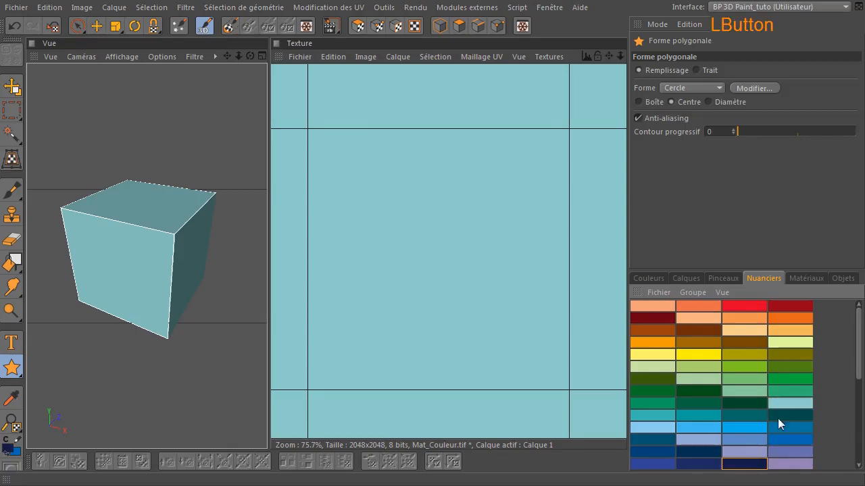
pyautogui.click(14, 367)
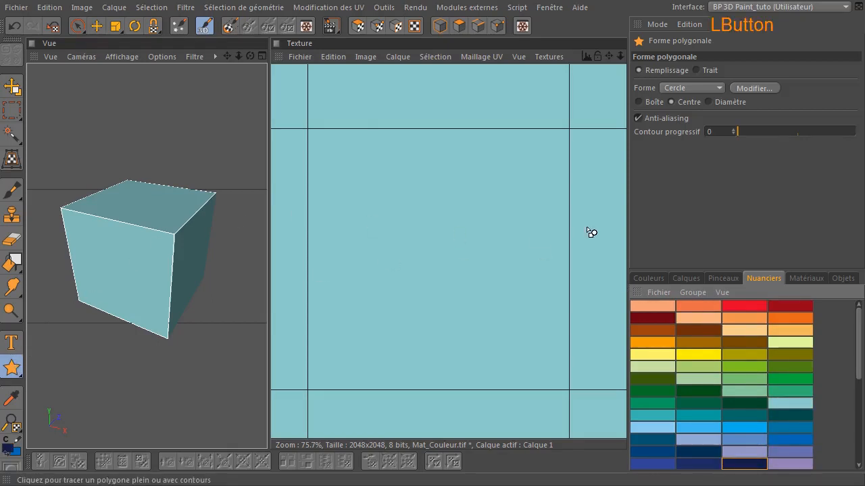
pyautogui.click(690, 279)
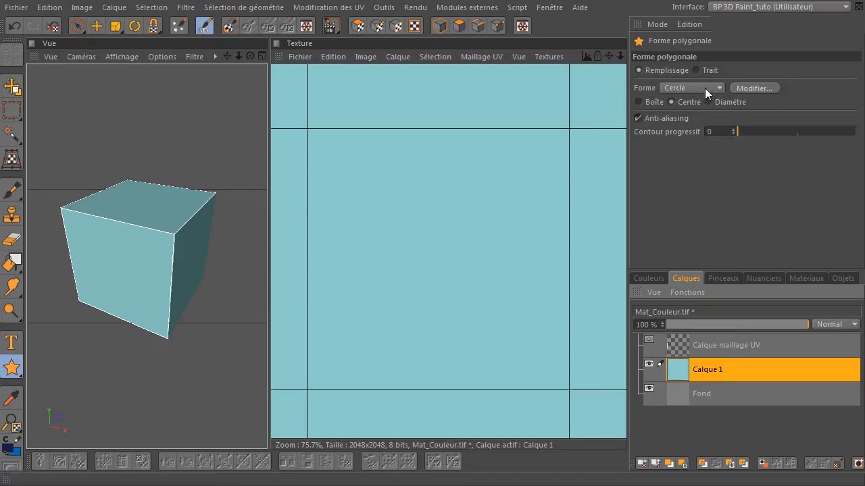
pyautogui.moveTo(328, 156); pyautogui.dragTo(345, 174)
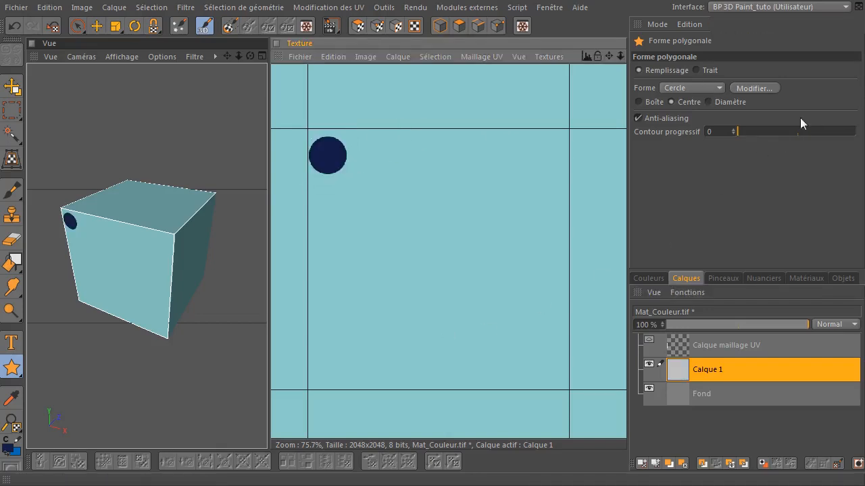
pyautogui.moveTo(741, 131); pyautogui.dragTo(800, 131)
pyautogui.moveTo(383, 157); pyautogui.dragTo(401, 170)
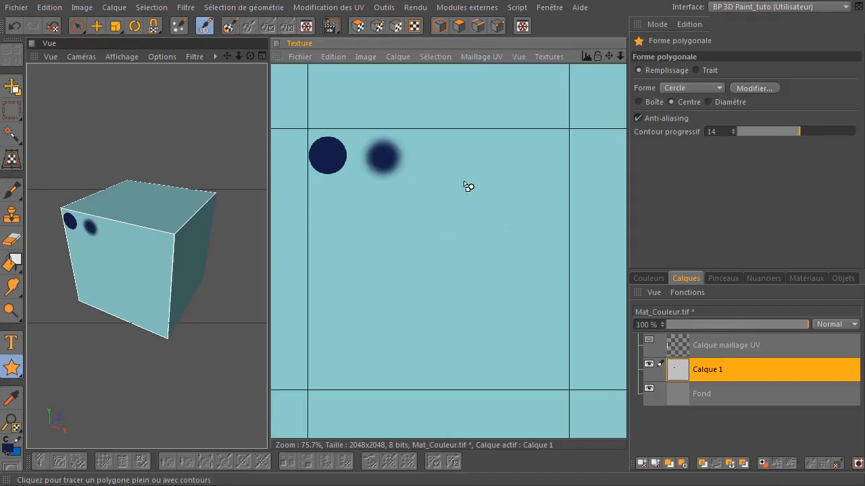
pyautogui.moveTo(766, 134); pyautogui.dragTo(705, 138)
# Try drawing a filled rectangle beside the blurred circle with the Rectangle shape.
pyautogui.click(707, 88)
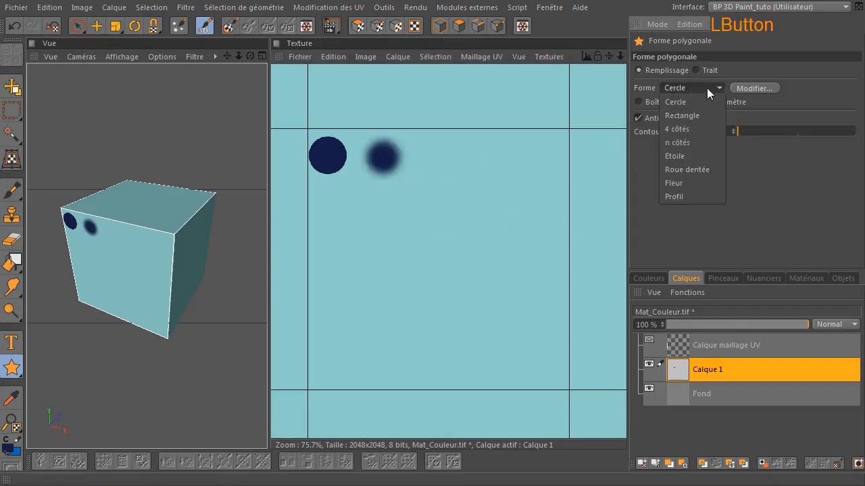
pyautogui.click(696, 112)
pyautogui.moveTo(435, 150); pyautogui.dragTo(481, 169)
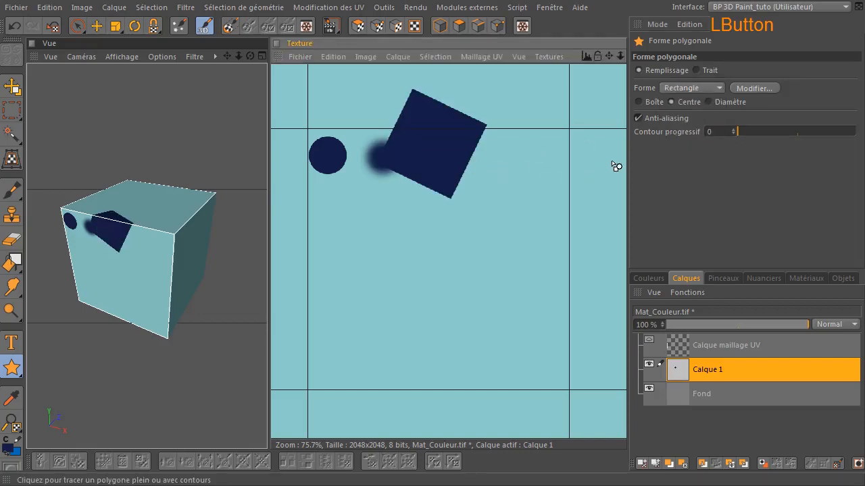
pyautogui.click(15, 26)
# Draw a tilted navy square beside the blurred circle using the 4 côtés shape.
pyautogui.click(698, 89)
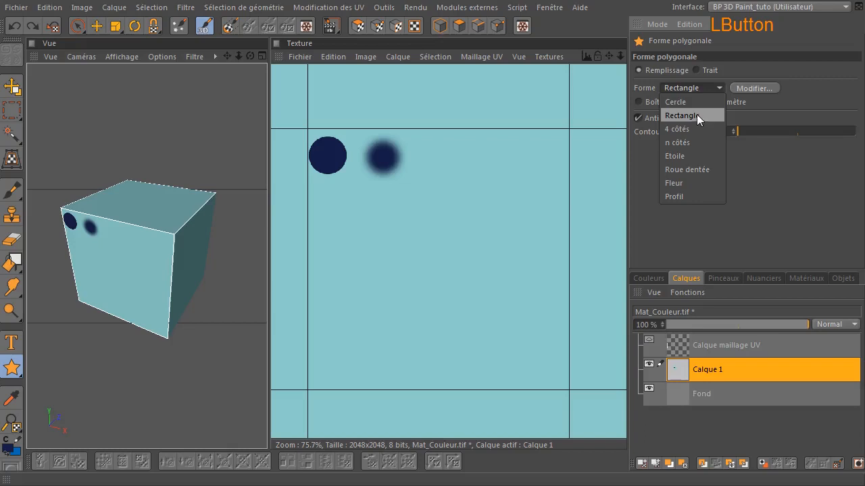
pyautogui.click(692, 128)
pyautogui.moveTo(440, 148); pyautogui.dragTo(437, 180)
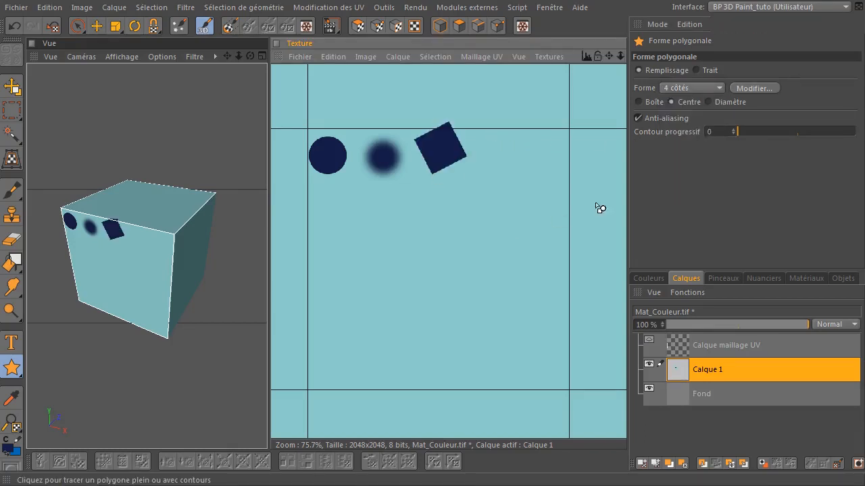
# Draw a sharp six-sided polygon across the upper UV edge beside the square, using the n côtés shape with 6 sides.
pyautogui.click(700, 89)
pyautogui.click(689, 141)
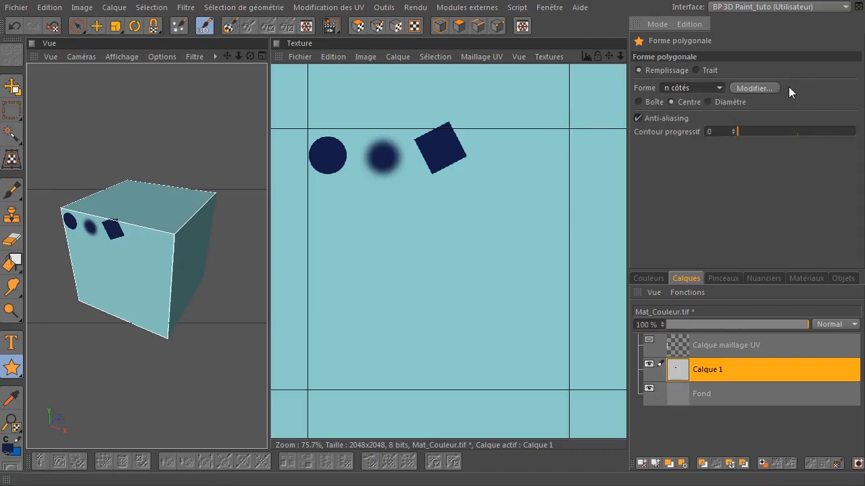
pyautogui.click(768, 88)
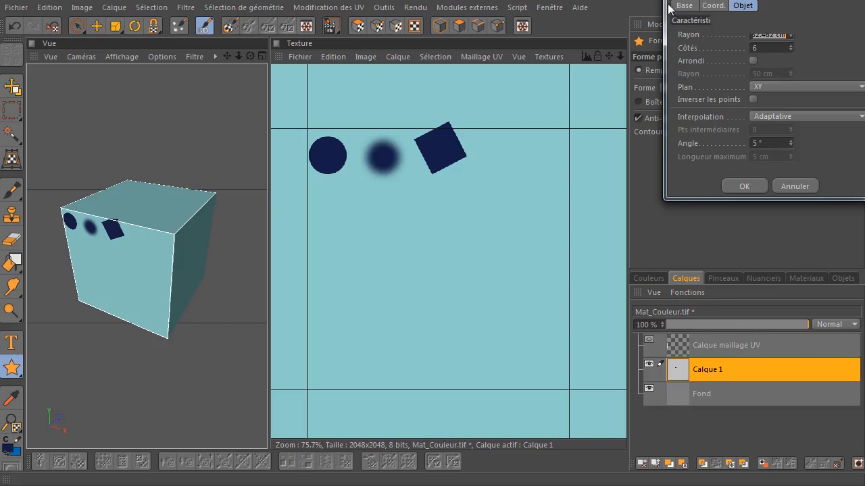
pyautogui.moveTo(692, 2); pyautogui.dragTo(650, 100)
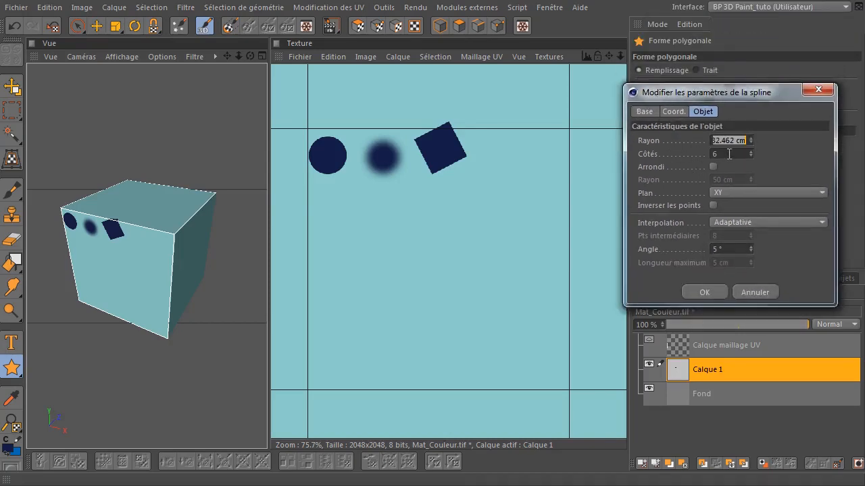
pyautogui.click(701, 289)
pyautogui.moveTo(520, 132); pyautogui.dragTo(544, 161)
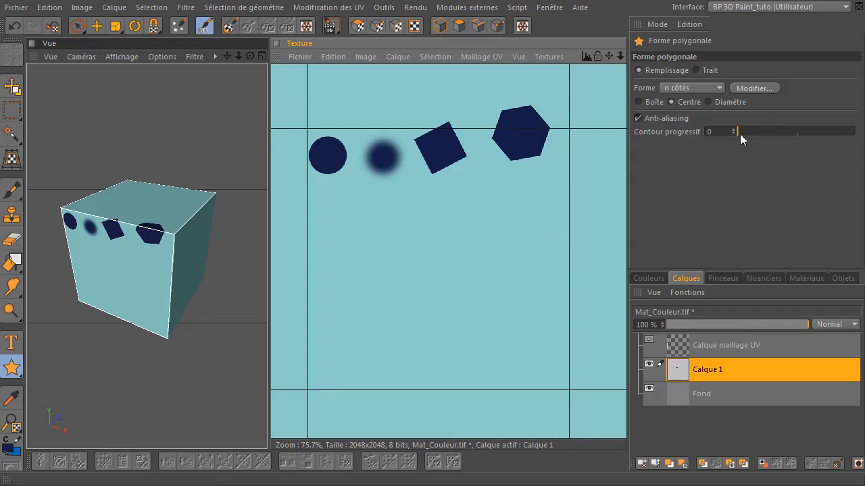
# Draw two soft-edged hexagons, one on the right UV edge with Contour progressif 5 and one below the sharp hexagon with 16.
pyautogui.moveTo(740, 134); pyautogui.dragTo(775, 131)
pyautogui.moveTo(579, 140); pyautogui.dragTo(600, 154)
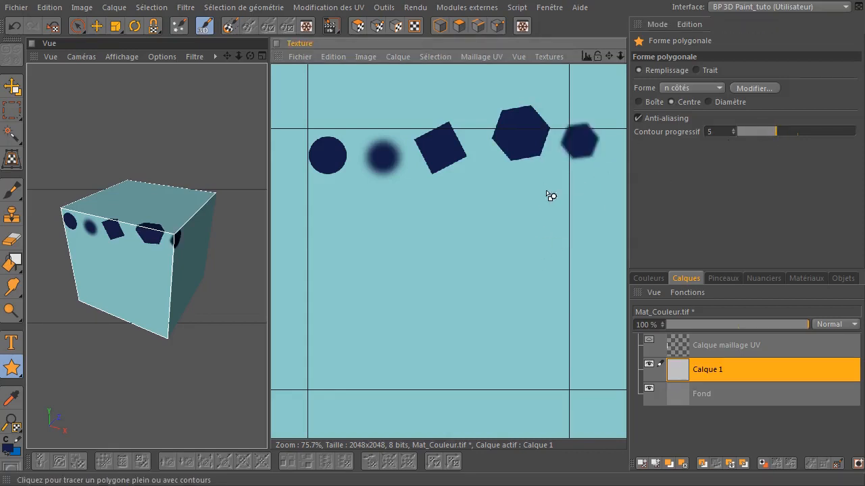
pyautogui.click(802, 132)
pyautogui.moveTo(520, 201); pyautogui.dragTo(556, 220)
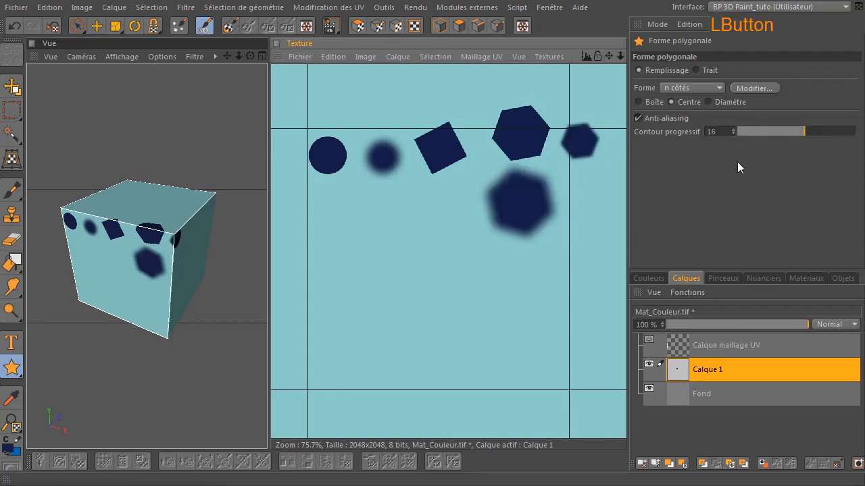
# Draw a sharp Etoile shape below the circles with Contour progressif 0, and review its spline parameters without changing them.
pyautogui.moveTo(771, 133); pyautogui.dragTo(699, 132)
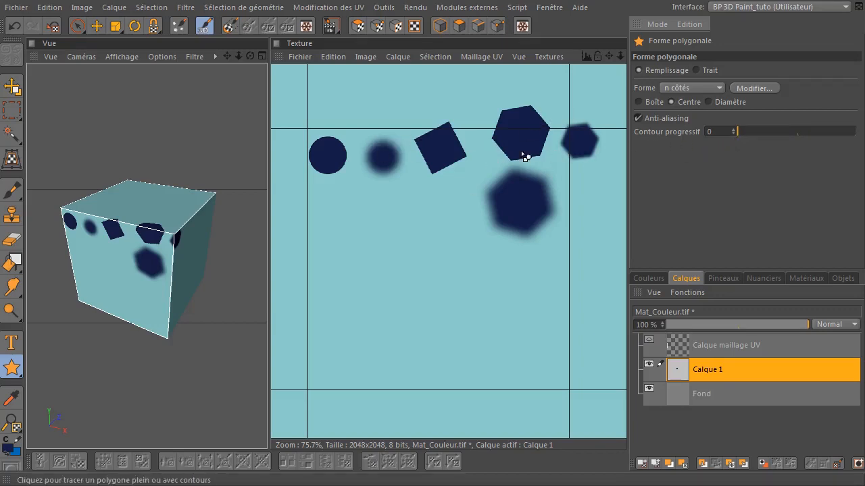
pyautogui.click(694, 83)
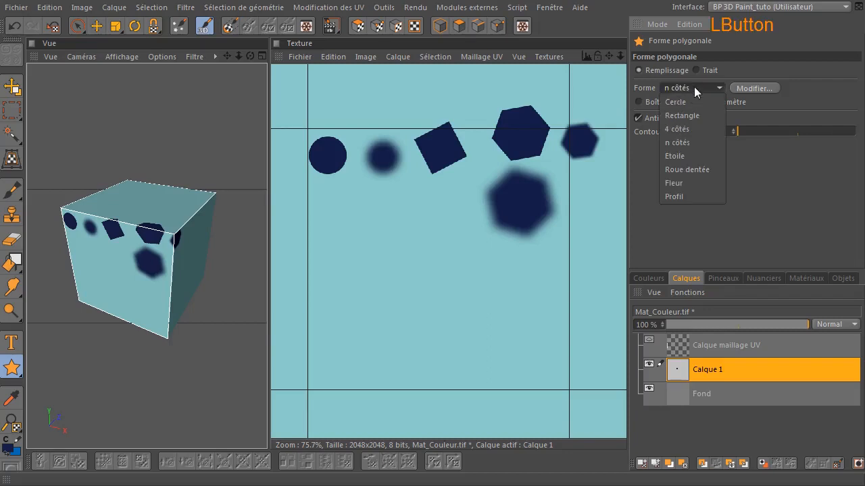
pyautogui.click(692, 152)
pyautogui.click(349, 223)
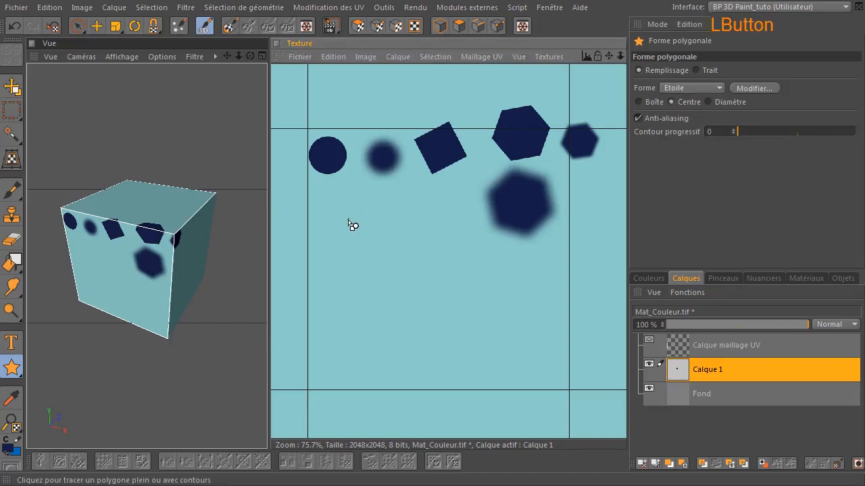
pyautogui.click(754, 90)
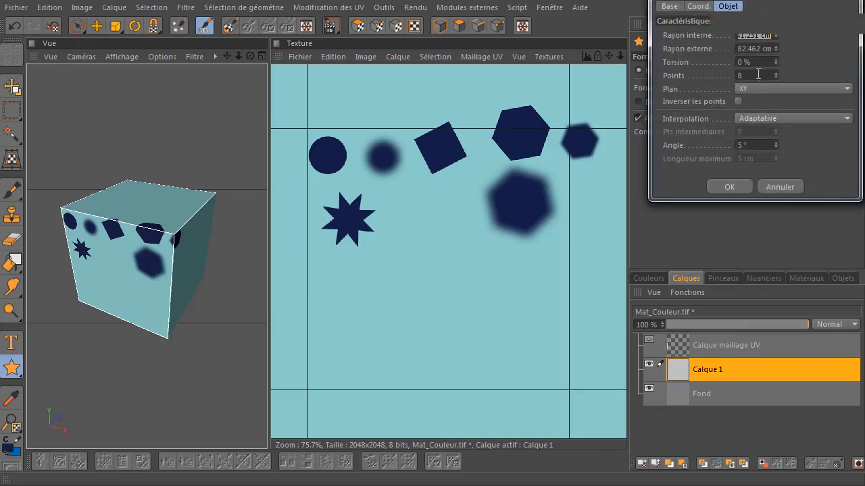
pyautogui.click(780, 188)
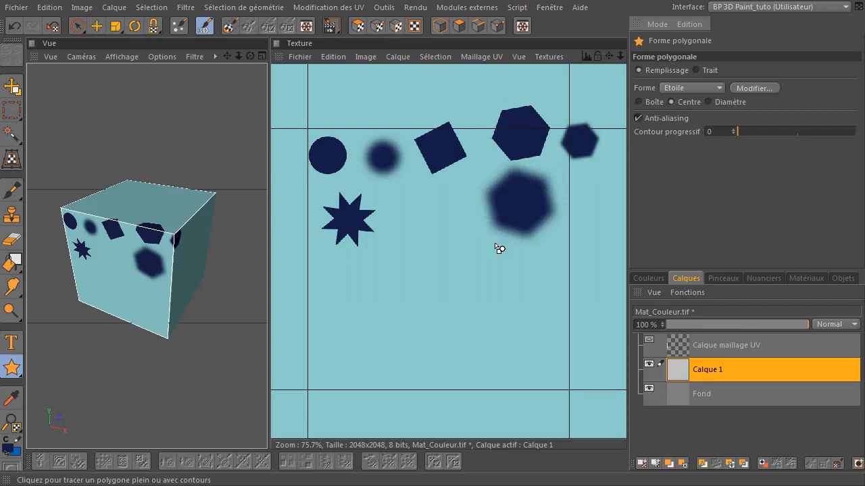
# Draw a sharp Roue dentée shape beside the star, and review its spline parameters without changing them.
pyautogui.click(689, 89)
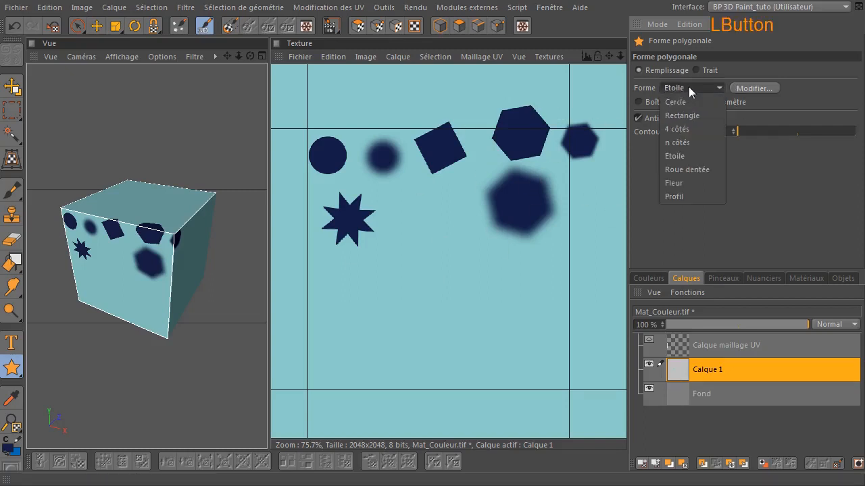
pyautogui.click(706, 169)
pyautogui.moveTo(408, 228); pyautogui.dragTo(425, 257)
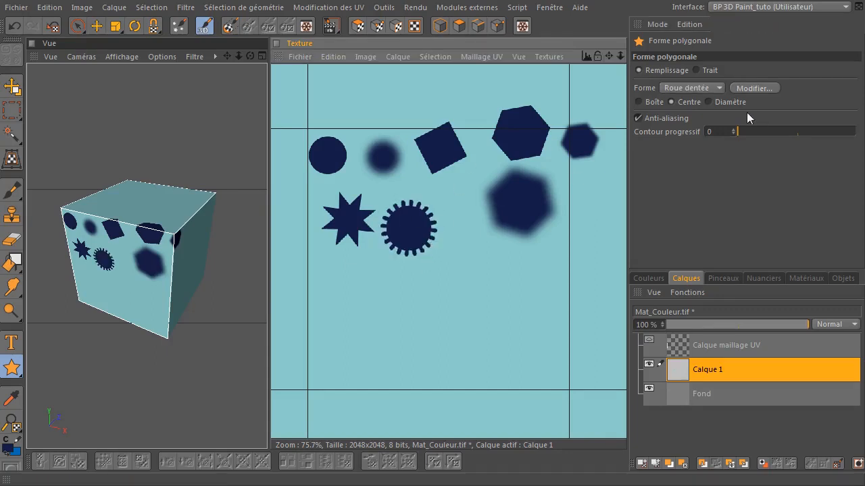
pyautogui.click(754, 88)
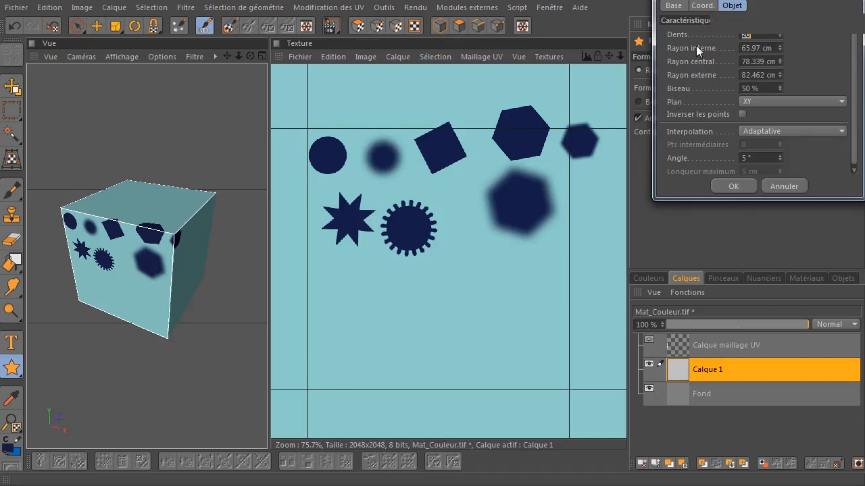
pyautogui.click(783, 187)
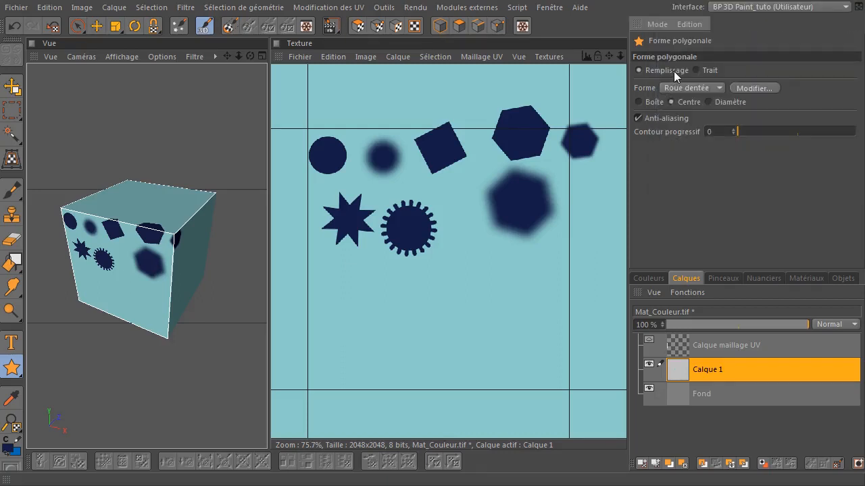
# Draw a sharp Fleur shape below the strongly blurred hexagon.
pyautogui.click(686, 88)
pyautogui.click(692, 187)
pyautogui.moveTo(476, 271); pyautogui.dragTo(501, 296)
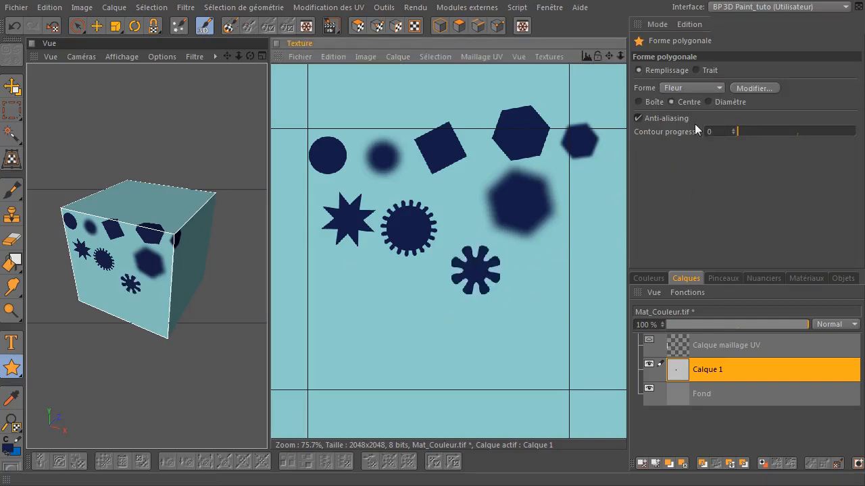
# Draw a slightly tilted Profil shape in the lower corner of the UV face, below the star.
pyautogui.click(711, 88)
pyautogui.click(699, 193)
pyautogui.moveTo(352, 307); pyautogui.dragTo(313, 315)
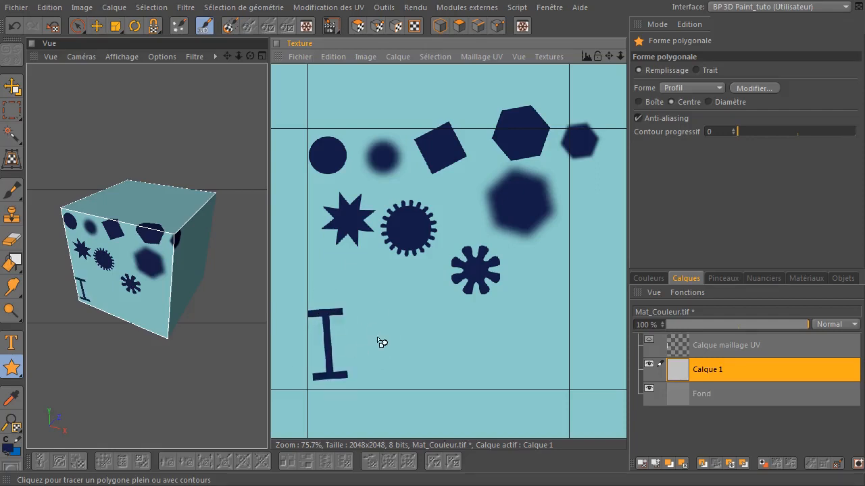
# Review the available Type options in the Profil shape's spline parameters without changing them.
pyautogui.click(689, 89)
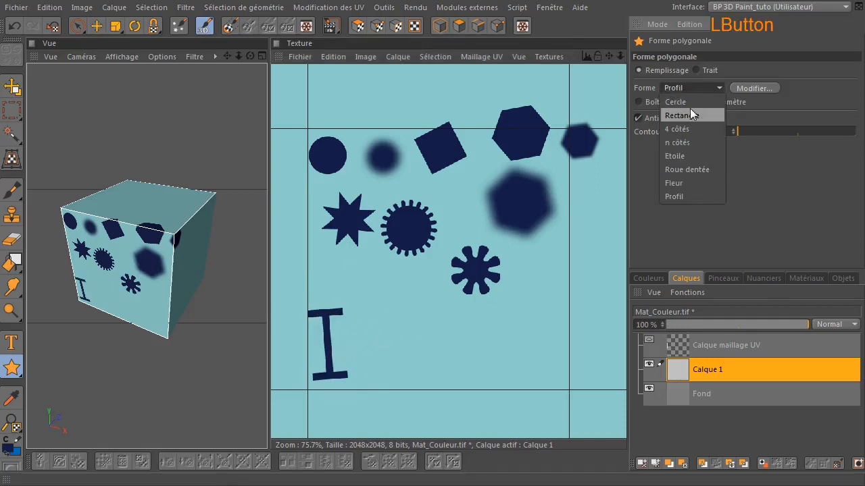
pyautogui.click(770, 152)
pyautogui.click(760, 88)
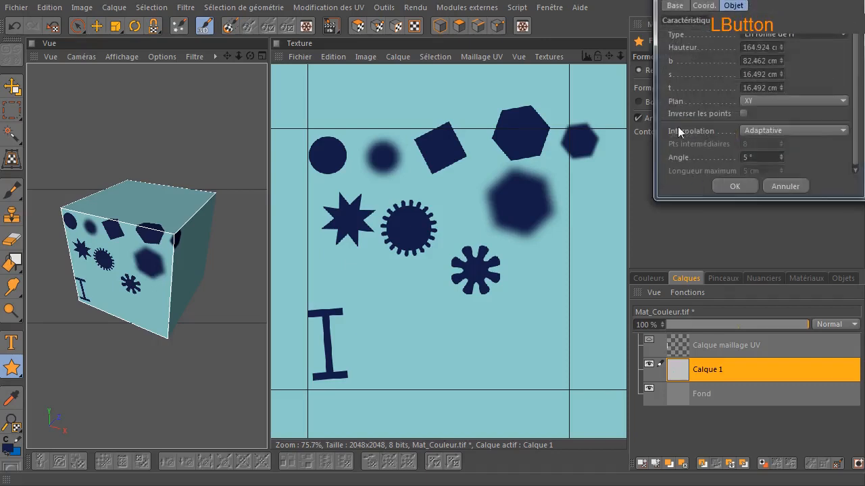
pyautogui.moveTo(687, 0); pyautogui.dragTo(518, 129)
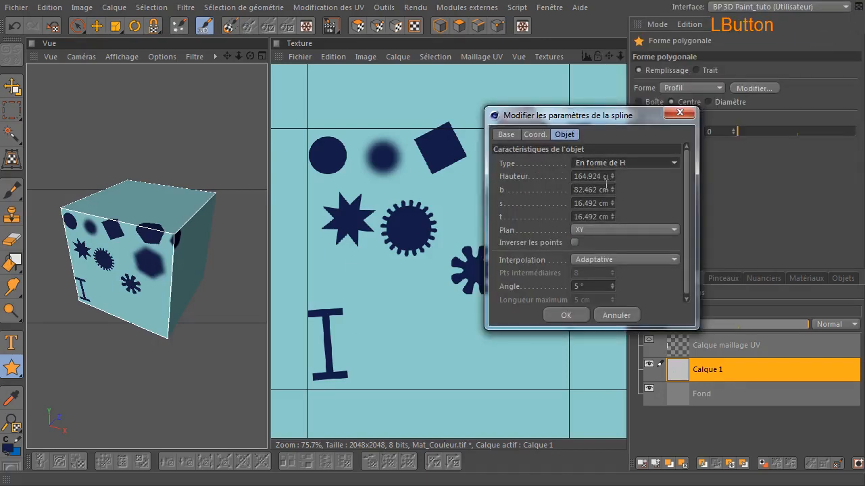
pyautogui.click(639, 163)
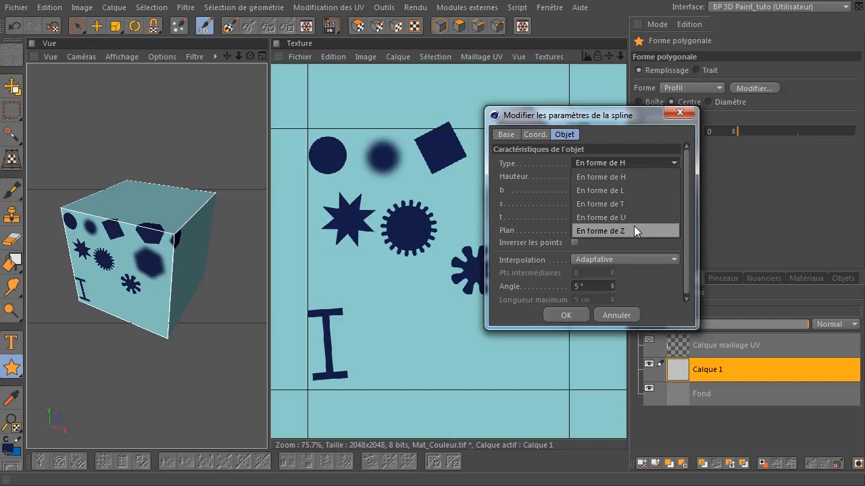
pyautogui.click(555, 173)
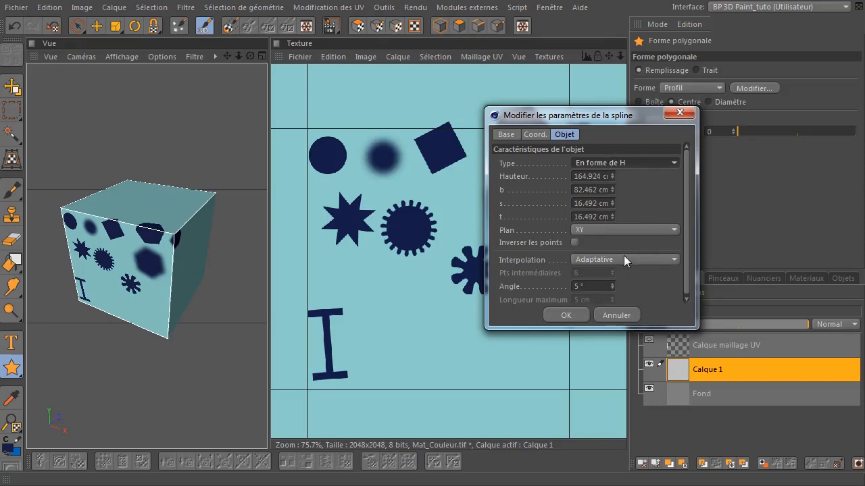
pyautogui.click(616, 316)
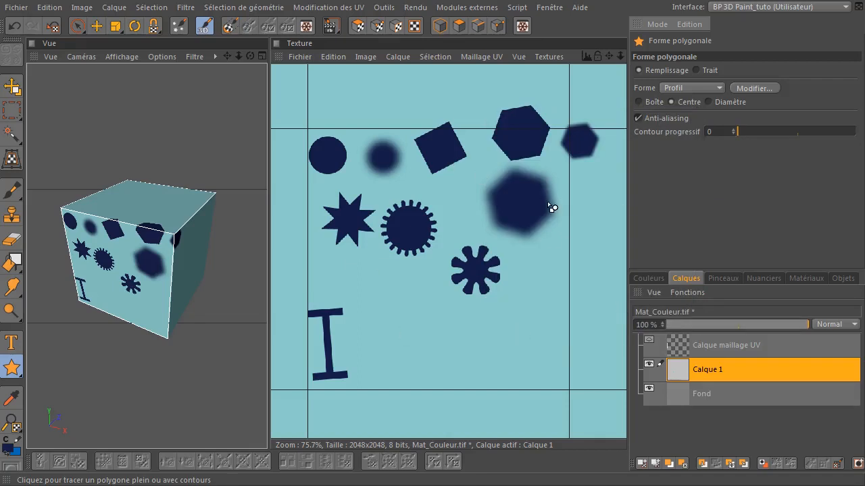
# Sample the turquoise background and the navy shapes as paint colours with the Pipette, finishing on navy.
pyautogui.click(11, 401)
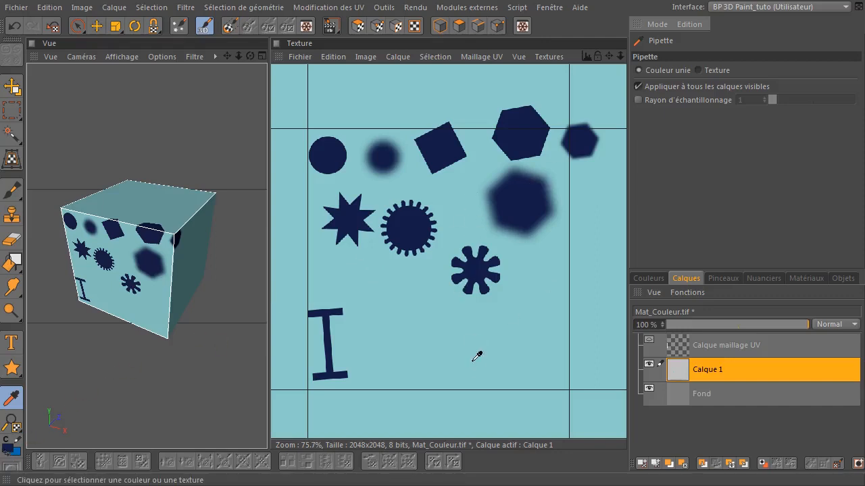
pyautogui.click(465, 335)
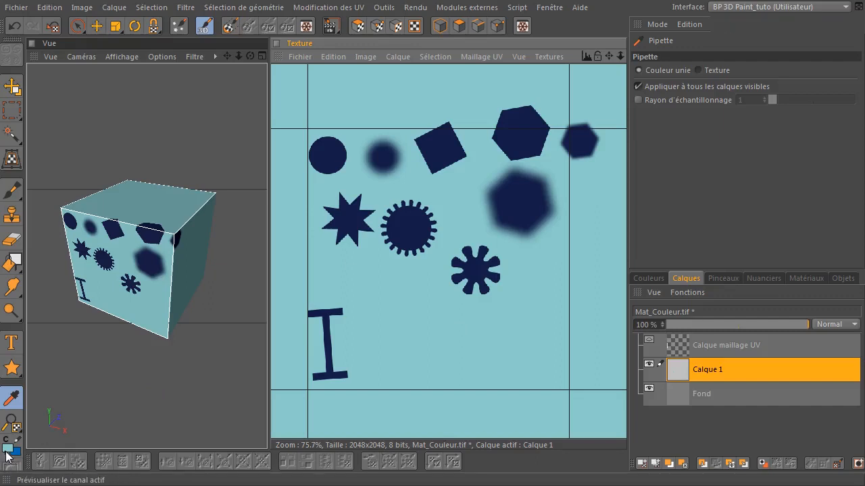
pyautogui.click(527, 126)
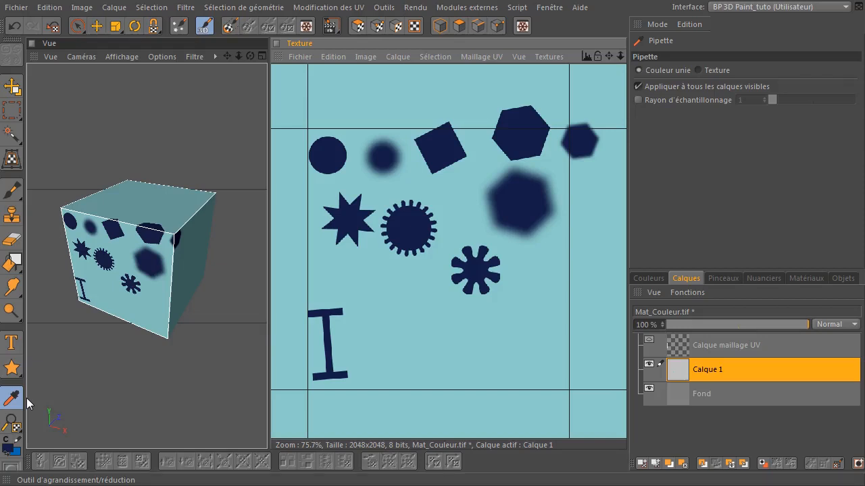
pyautogui.click(355, 171)
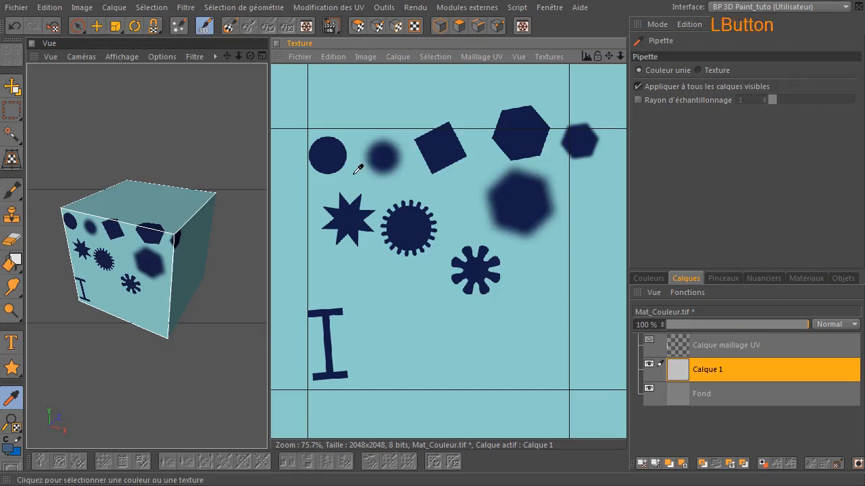
pyautogui.moveTo(405, 295); pyautogui.dragTo(409, 220)
# Display the texture at 100% zoom, and zoom its view out to about 73%.
pyautogui.click(10, 422)
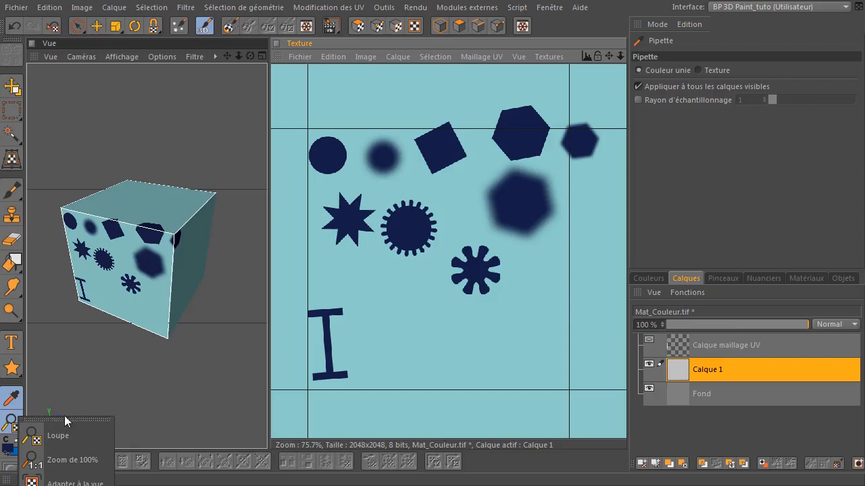
pyautogui.click(77, 462)
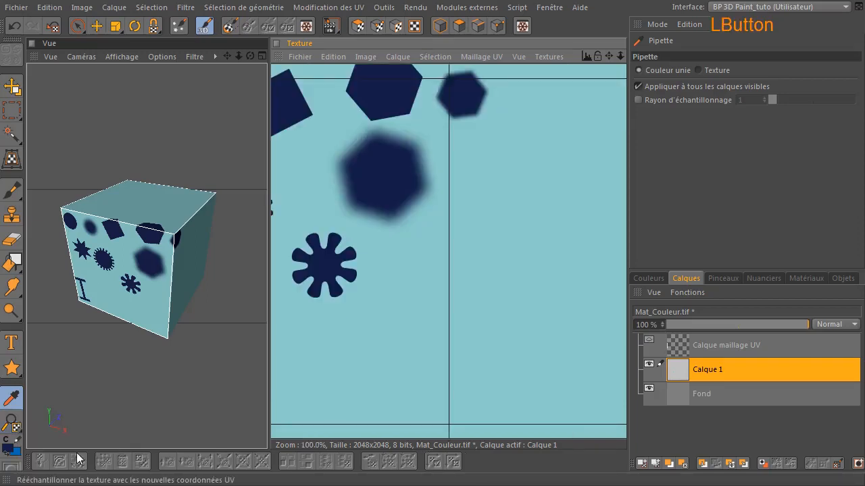
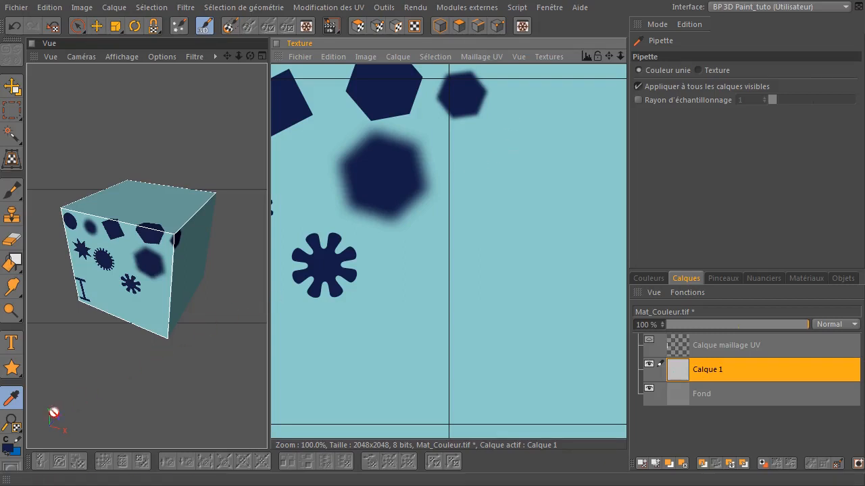
pyautogui.click(10, 420)
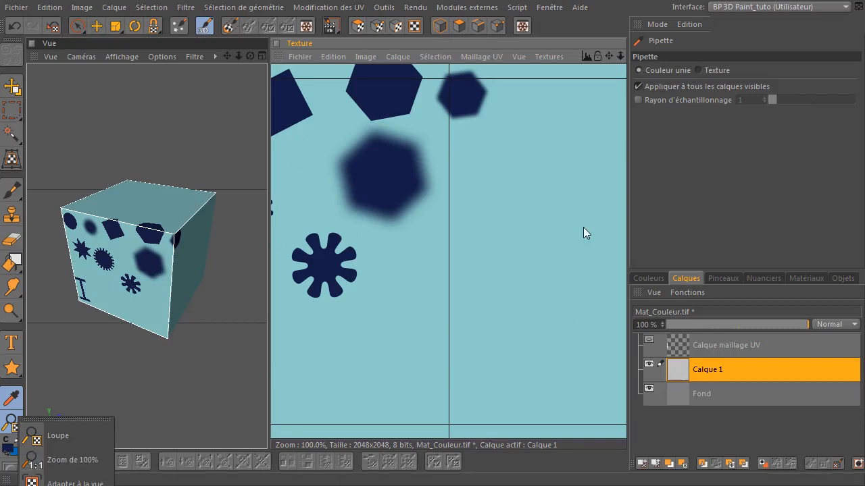
pyautogui.click(617, 56)
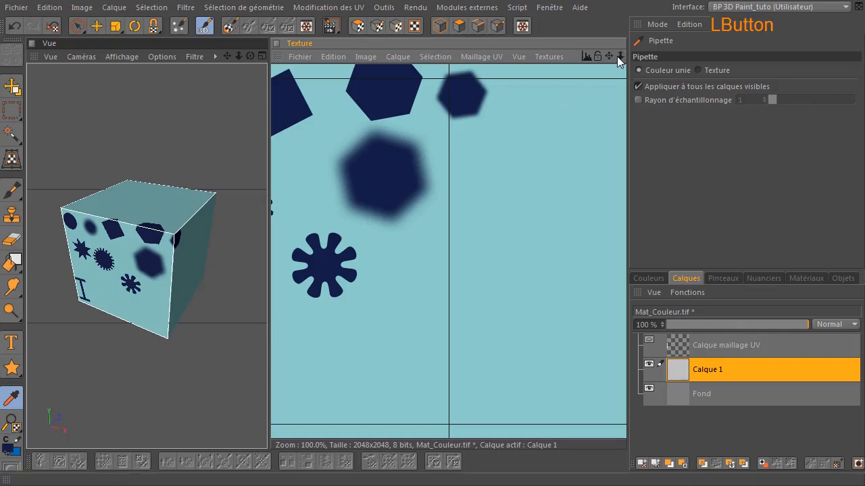
pyautogui.moveTo(618, 56); pyautogui.dragTo(266, 301)
# Magnify the flower shape with the Loupe, and return the texture view to 100% zoom.
pyautogui.moveTo(11, 422); pyautogui.dragTo(54, 441)
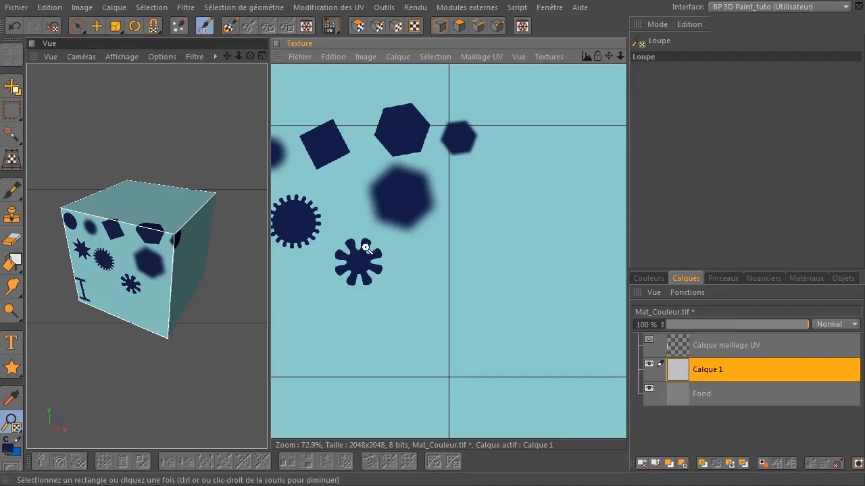
pyautogui.moveTo(327, 231); pyautogui.dragTo(391, 297)
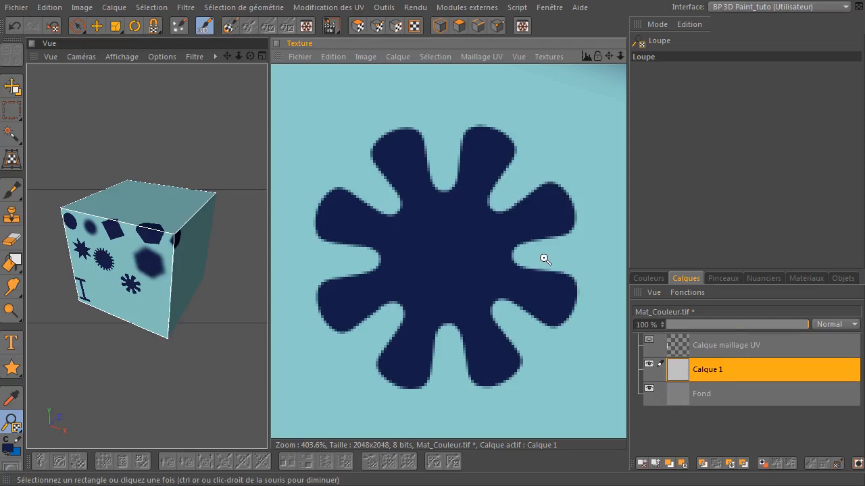
pyautogui.click(11, 422)
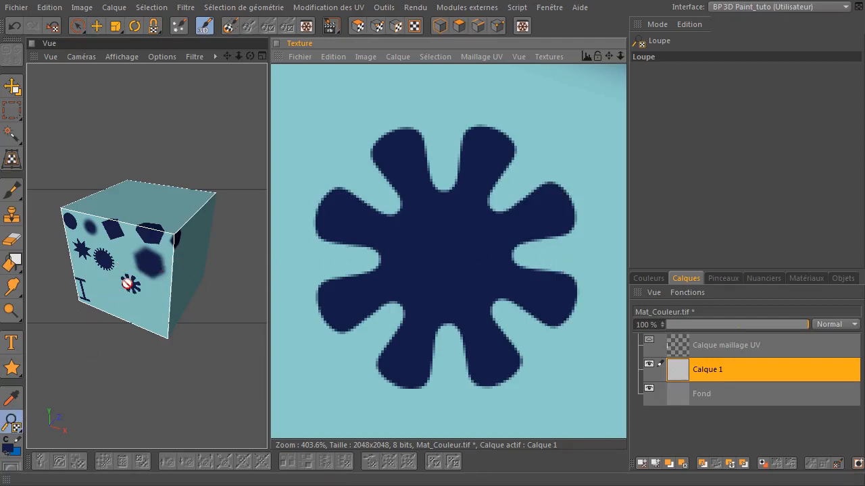
pyautogui.click(8, 424)
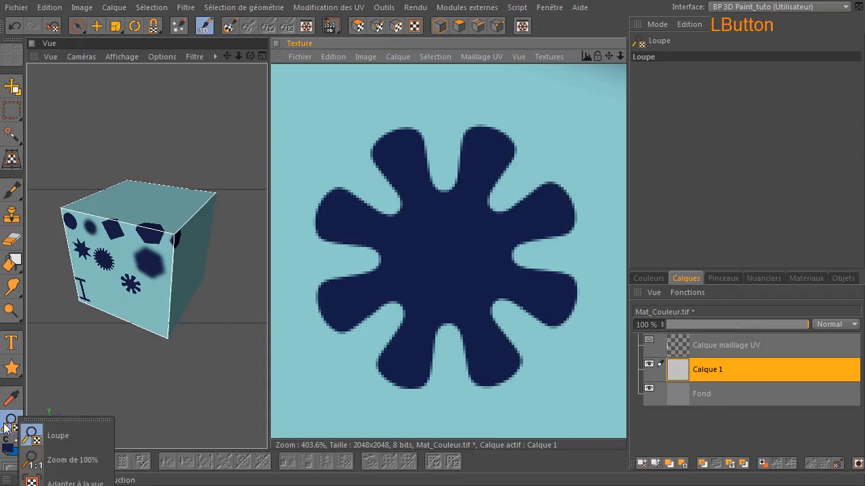
pyautogui.click(48, 460)
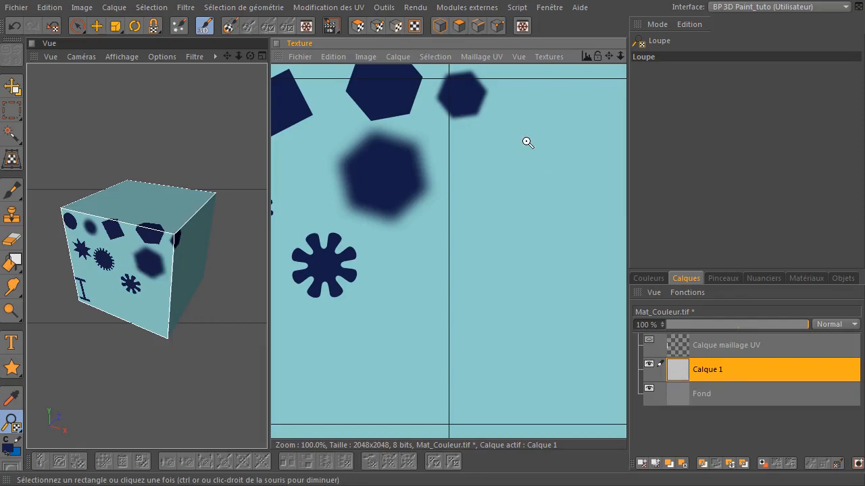
# Magnify the gear shape with the Loupe, and zoom the texture view back out to about 80%.
pyautogui.moveTo(607, 55); pyautogui.dragTo(420, 291)
pyautogui.moveTo(11, 422); pyautogui.dragTo(67, 463)
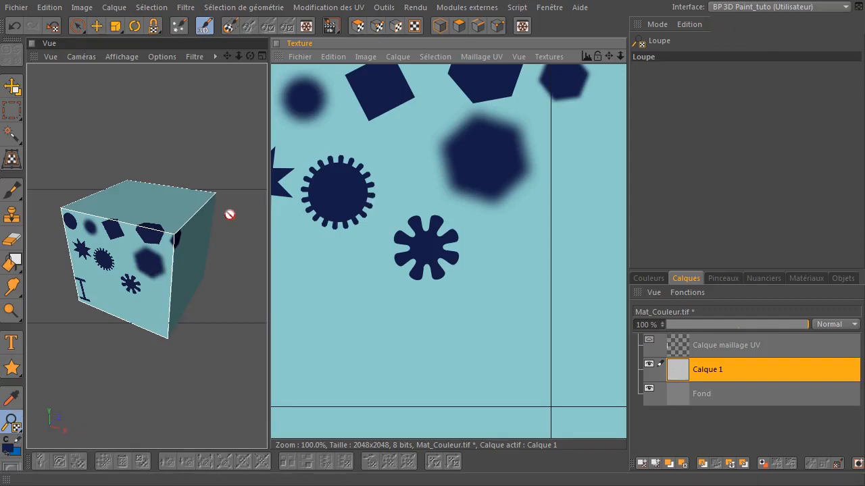
pyautogui.moveTo(293, 145); pyautogui.dragTo(383, 237)
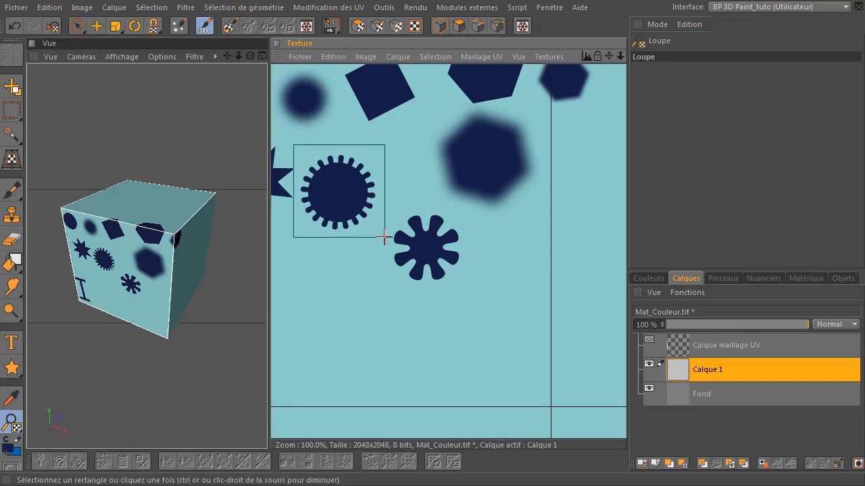
pyautogui.moveTo(407, 92); pyautogui.dragTo(476, 211)
pyautogui.moveTo(13, 424); pyautogui.dragTo(80, 451)
pyautogui.moveTo(620, 56); pyautogui.dragTo(459, 310)
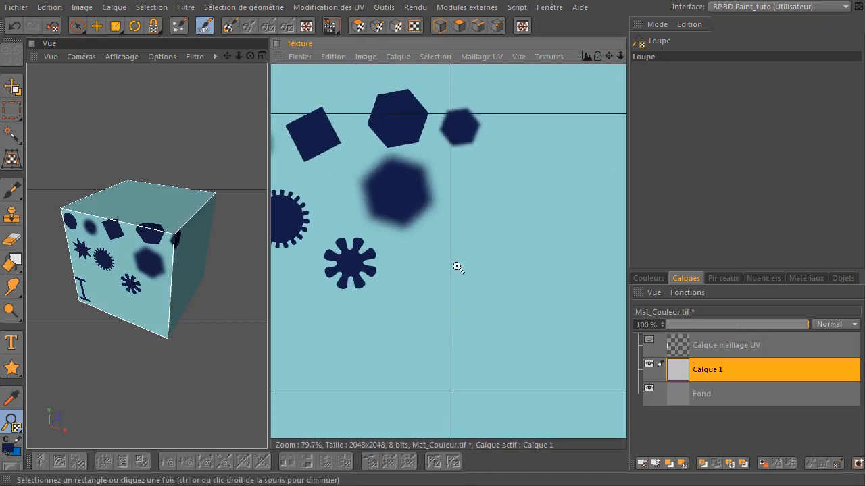
# Zoom the texture view out to 25% to show the cube's whole UV layout.
pyautogui.scroll(-6, 469, 276)
pyautogui.scroll(3, 499, 254)
pyautogui.scroll(-2, 488, 275)
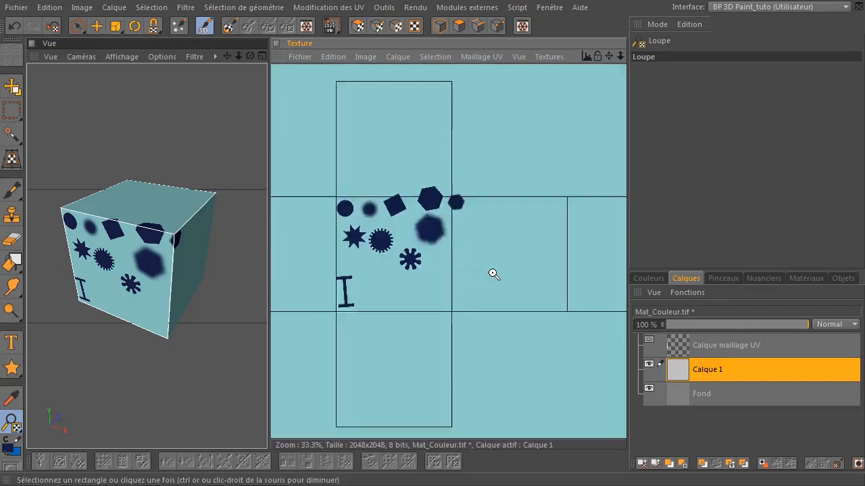
pyautogui.scroll(1, 457, 245)
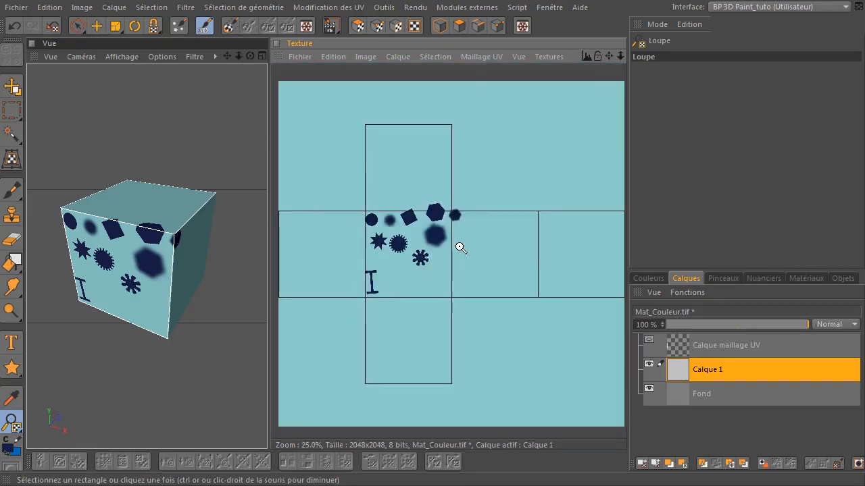
# Activate the Pinceau de sélection, and examine the texture from the full UV layout to a 200% close-up of the blurred hexagon.
pyautogui.click(78, 25)
pyautogui.scroll(-2, 500, 192)
pyautogui.scroll(2, 514, 189)
pyautogui.scroll(-3, 518, 201)
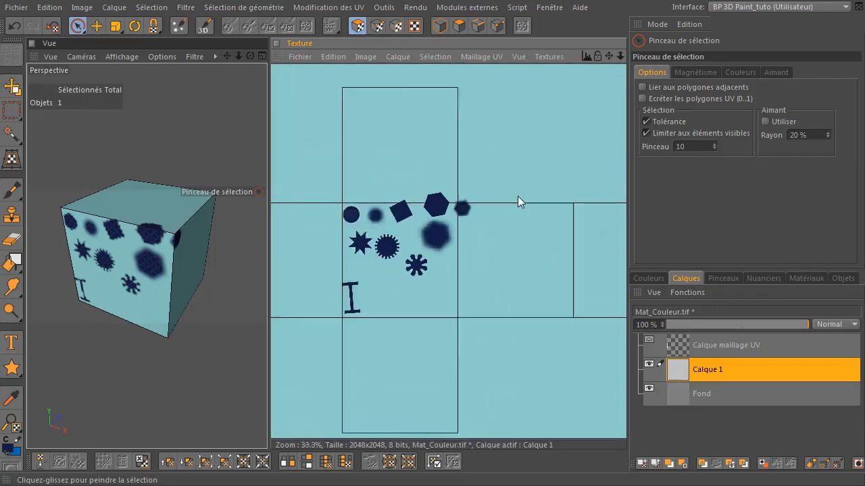
pyautogui.scroll(4, 494, 252)
pyautogui.scroll(-2, 495, 248)
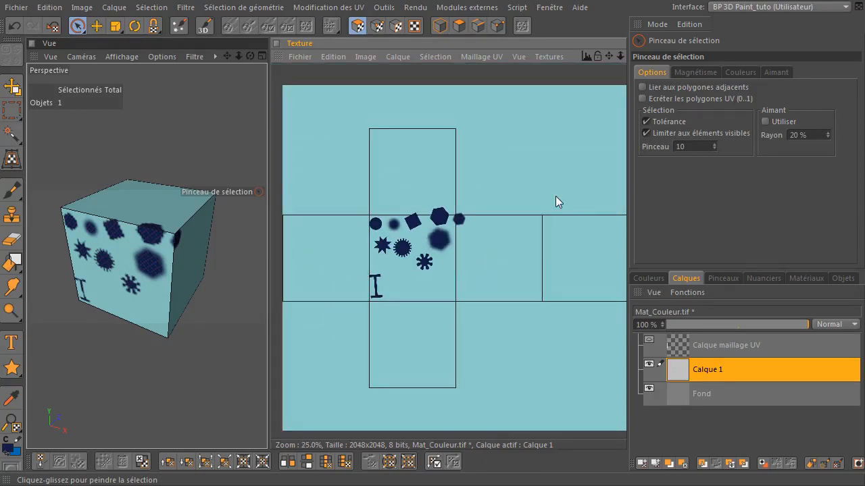
pyautogui.scroll(-3, 412, 275)
pyautogui.scroll(7, 429, 283)
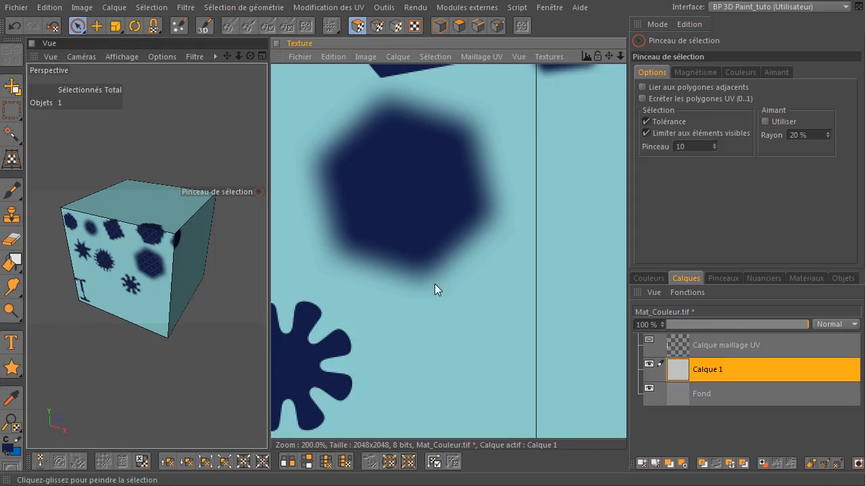
pyautogui.scroll(-3, 439, 270)
pyautogui.scroll(3, 459, 259)
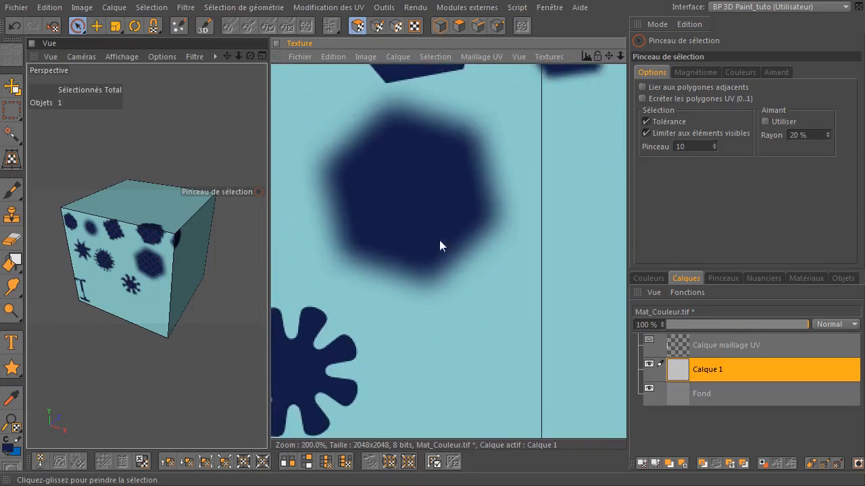
# Fit the whole texture with the cube's UV layout inside the texture view.
pyautogui.moveTo(11, 424); pyautogui.dragTo(88, 484)
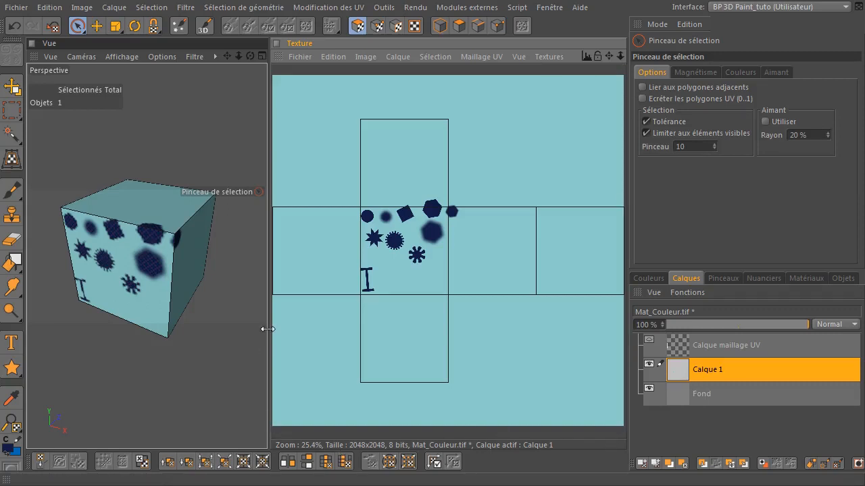
pyautogui.rightClick(588, 339)
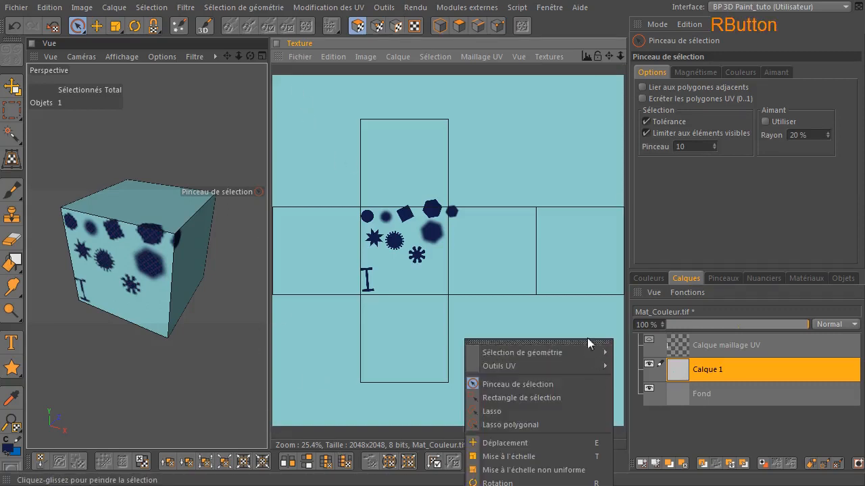
pyautogui.click(576, 147)
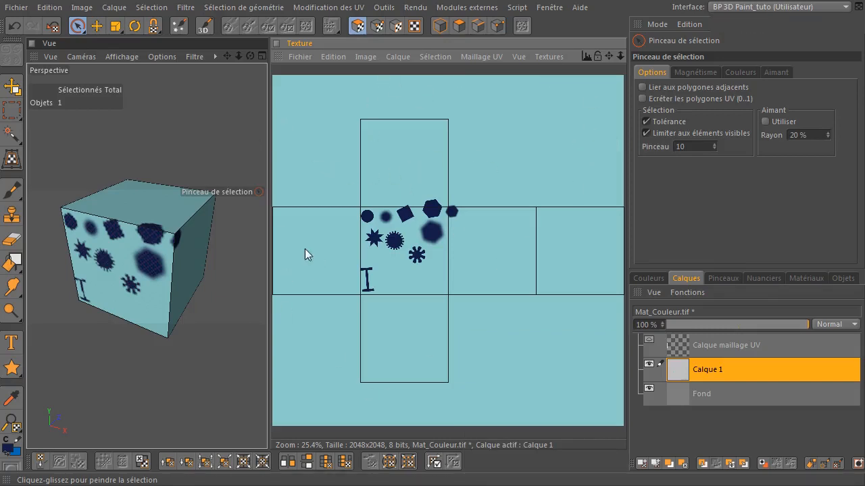
# Try different width splits between the 3D view and the texture view, ending with a wide texture view and the texture refitted.
pyautogui.moveTo(267, 264); pyautogui.dragTo(118, 279)
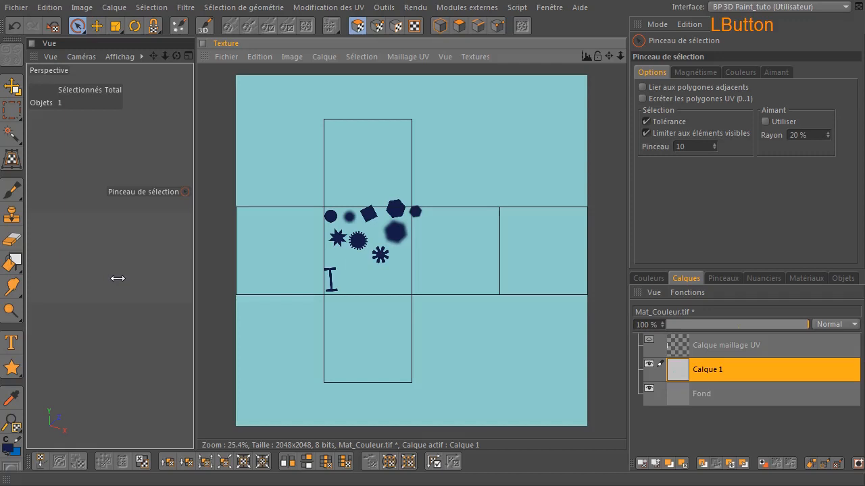
pyautogui.moveTo(11, 423); pyautogui.dragTo(61, 480)
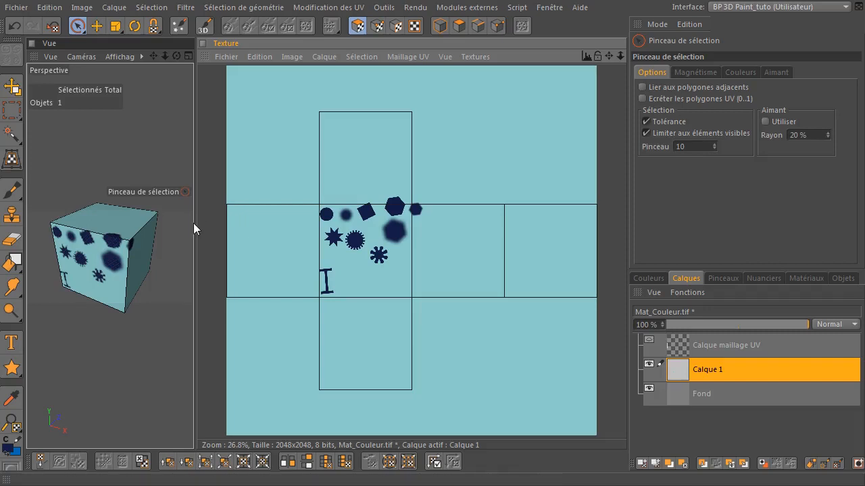
pyautogui.moveTo(193, 225); pyautogui.dragTo(488, 228)
pyautogui.moveTo(11, 426); pyautogui.dragTo(75, 479)
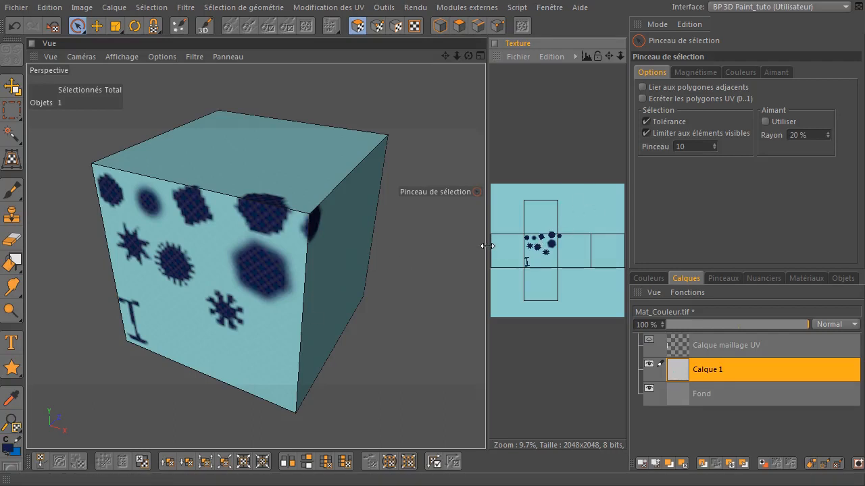
pyautogui.moveTo(485, 249); pyautogui.dragTo(229, 267)
pyautogui.moveTo(11, 422); pyautogui.dragTo(67, 483)
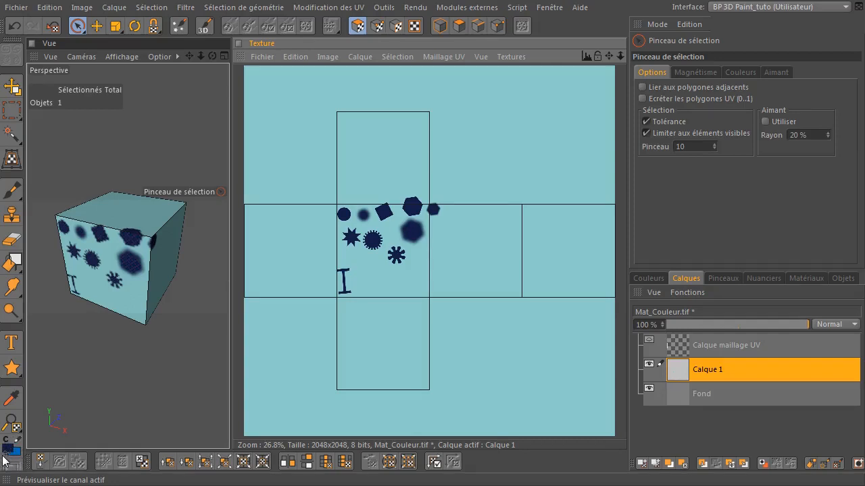
# Scribble blue Pinceau strokes across the UV layout at size 26, and fill Calque 1 entirely with the same blue.
pyautogui.click(5, 457)
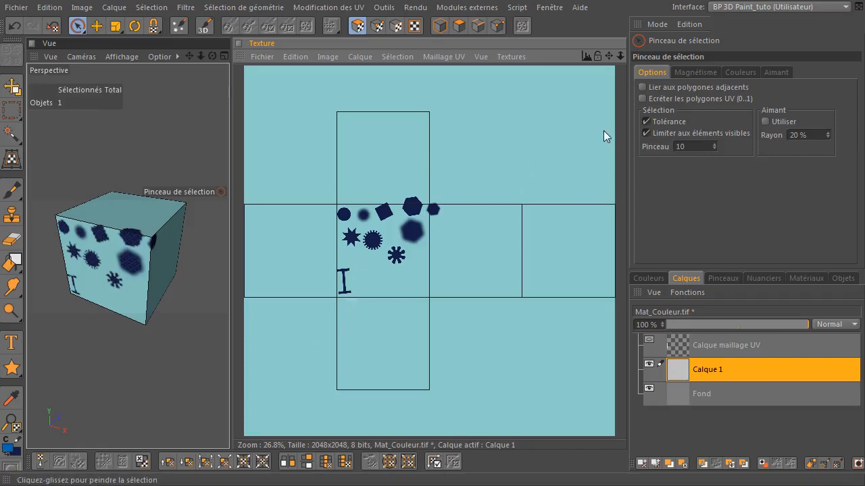
pyautogui.click(11, 190)
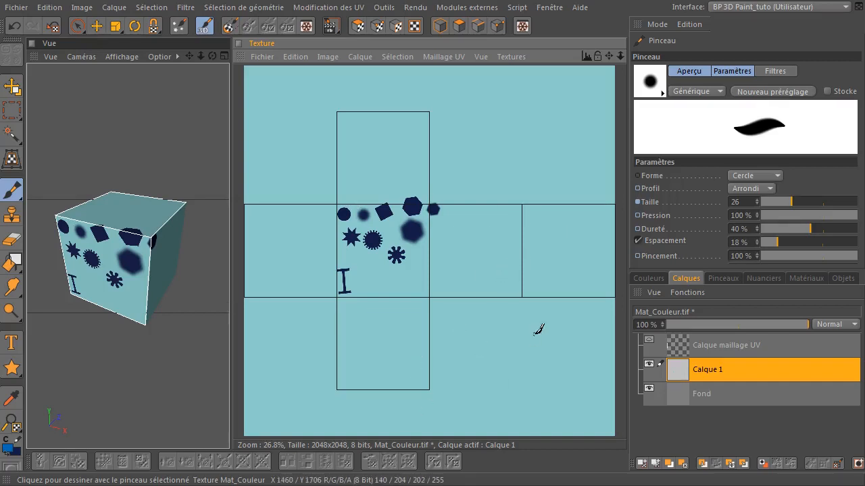
pyautogui.moveTo(479, 228)
pyautogui.mouseDown()
pyautogui.moveTo(448, 309)
pyautogui.moveTo(383, 223)
pyautogui.moveTo(481, 203)
pyautogui.mouseUp()
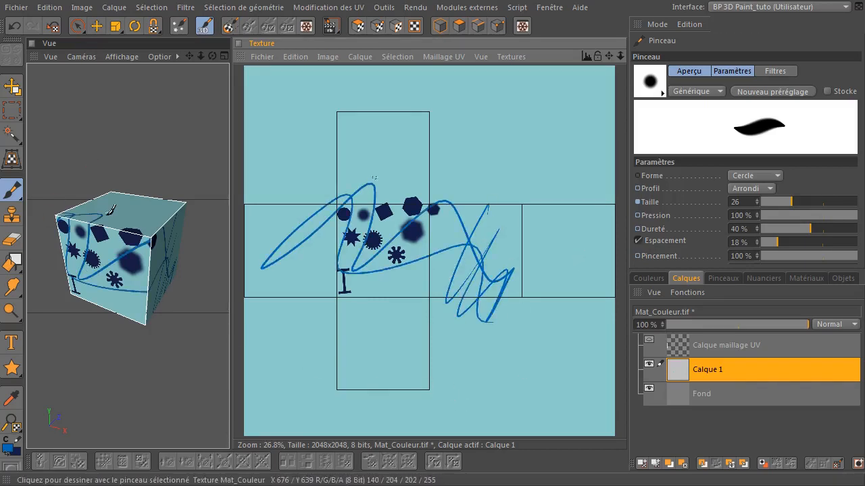
pyautogui.moveTo(373, 181); pyautogui.dragTo(349, 186)
pyautogui.moveTo(18, 262); pyautogui.dragTo(86, 276)
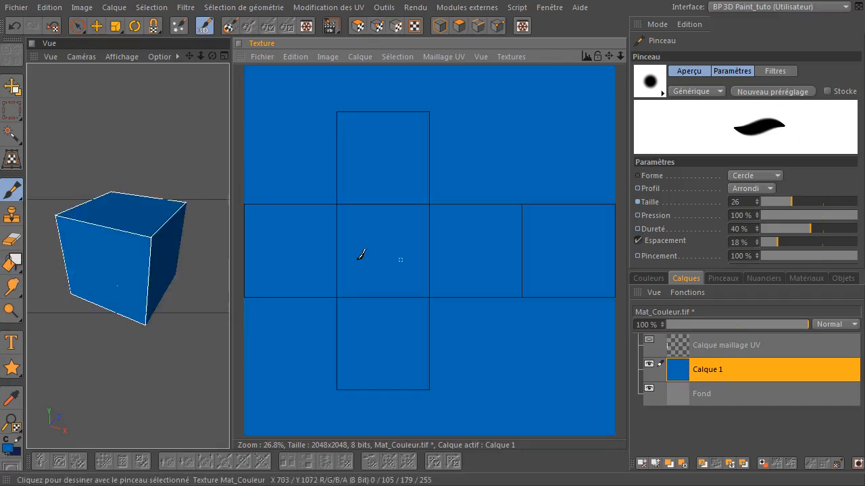
# Choose the plain solid brush preset, second in the first row of the brush library.
pyautogui.click(761, 277)
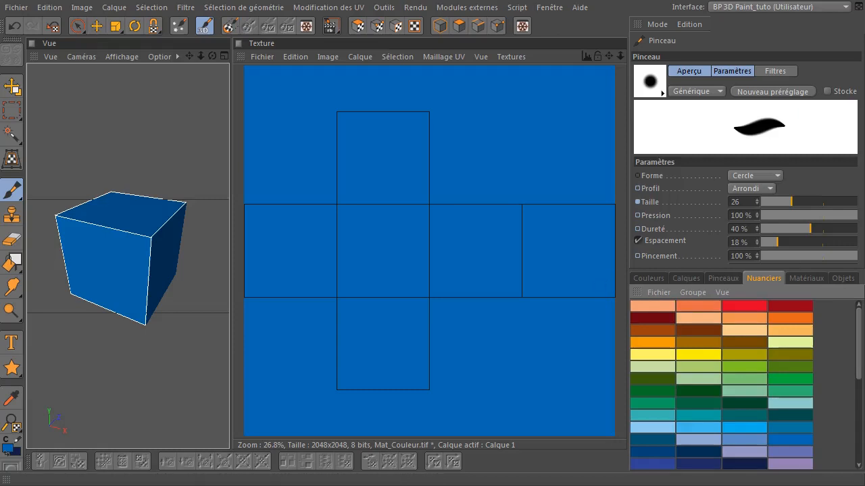
pyautogui.click(679, 278)
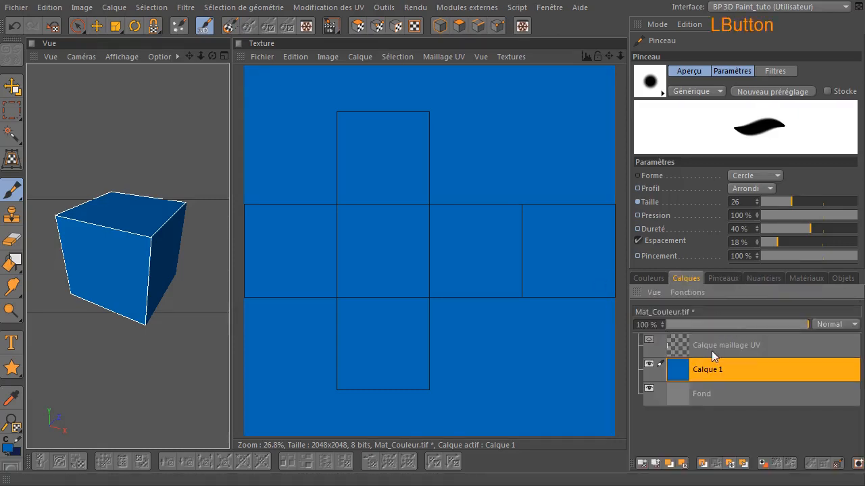
pyautogui.click(722, 279)
pyautogui.click(730, 309)
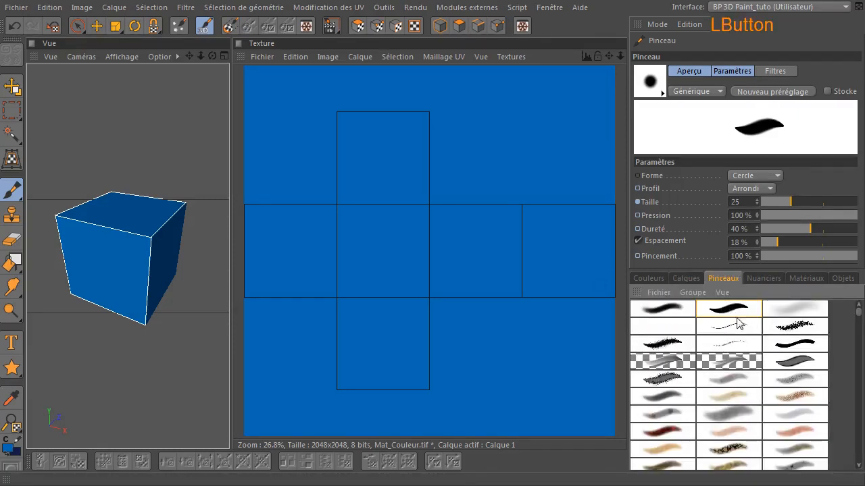
# Paint light teal diagonal strokes on the central UV face with a brush size of 120.
pyautogui.click(765, 279)
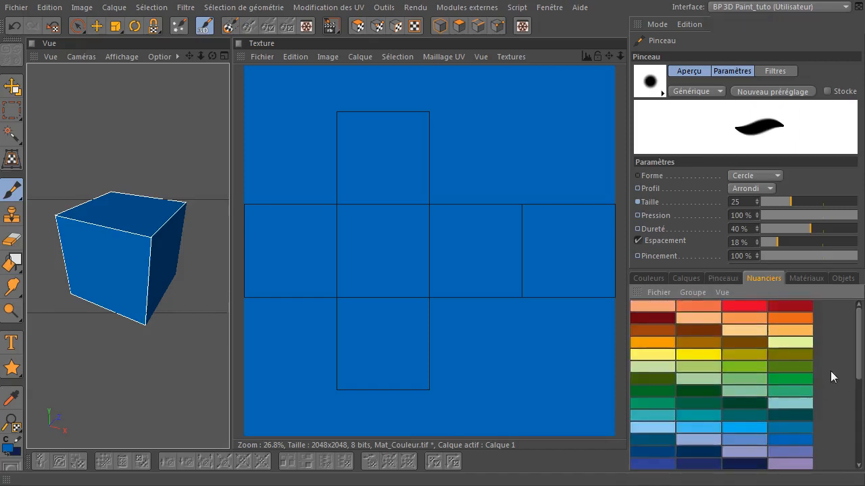
pyautogui.moveTo(861, 343); pyautogui.dragTo(848, 459)
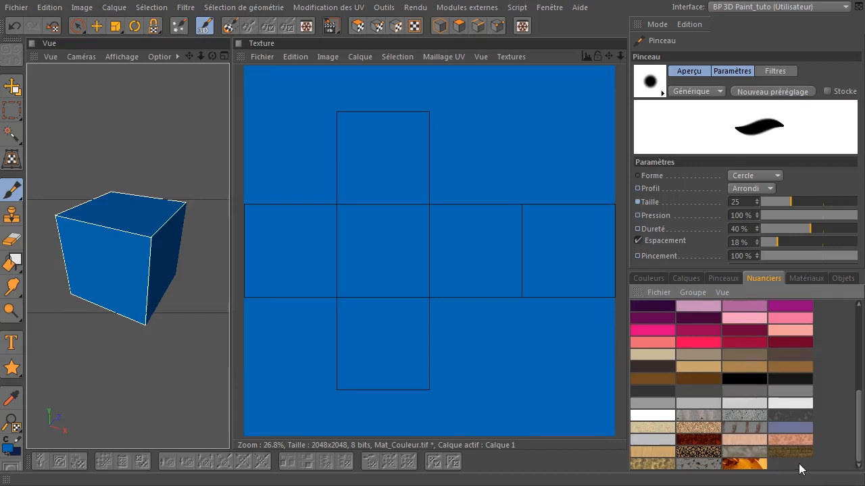
pyautogui.click(645, 278)
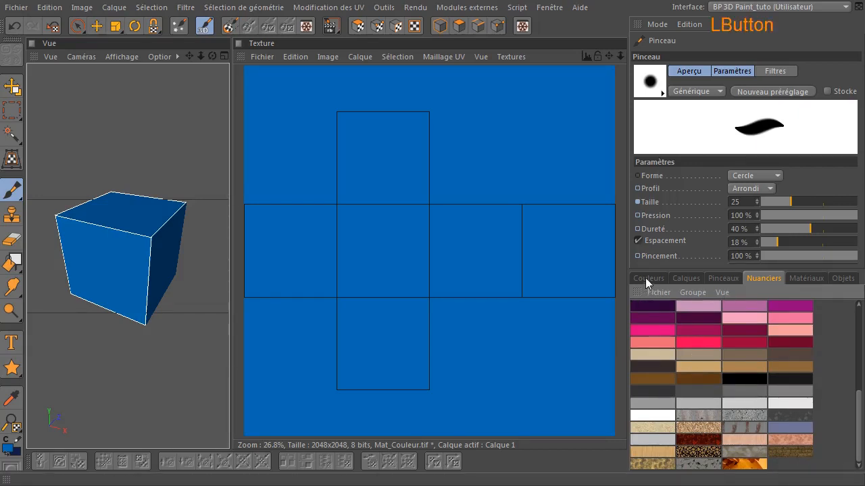
pyautogui.click(764, 278)
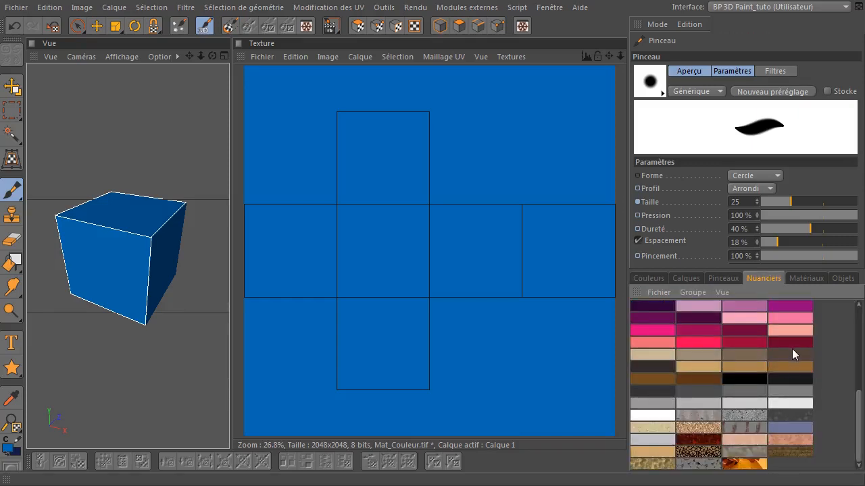
pyautogui.moveTo(856, 410); pyautogui.dragTo(859, 336)
pyautogui.click(791, 392)
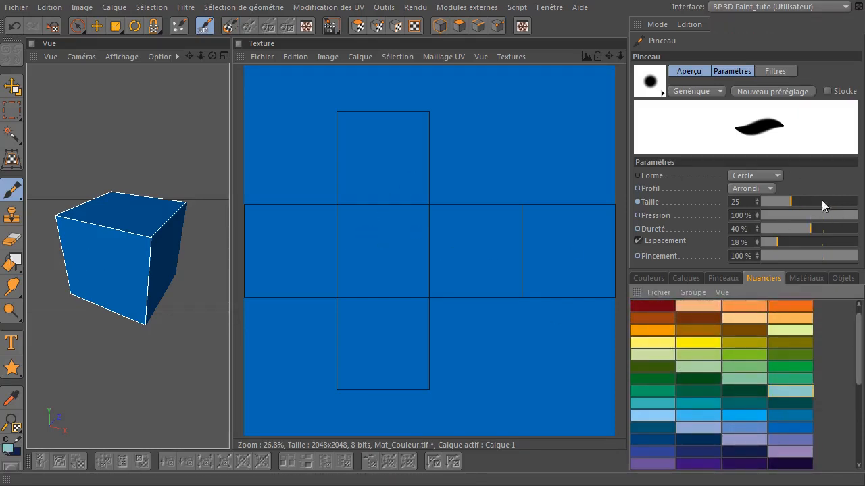
pyautogui.moveTo(822, 201); pyautogui.dragTo(828, 201)
pyautogui.moveTo(365, 215)
pyautogui.mouseDown()
pyautogui.moveTo(351, 237)
pyautogui.moveTo(353, 261)
pyautogui.moveTo(380, 270)
pyautogui.moveTo(393, 287)
pyautogui.mouseUp()
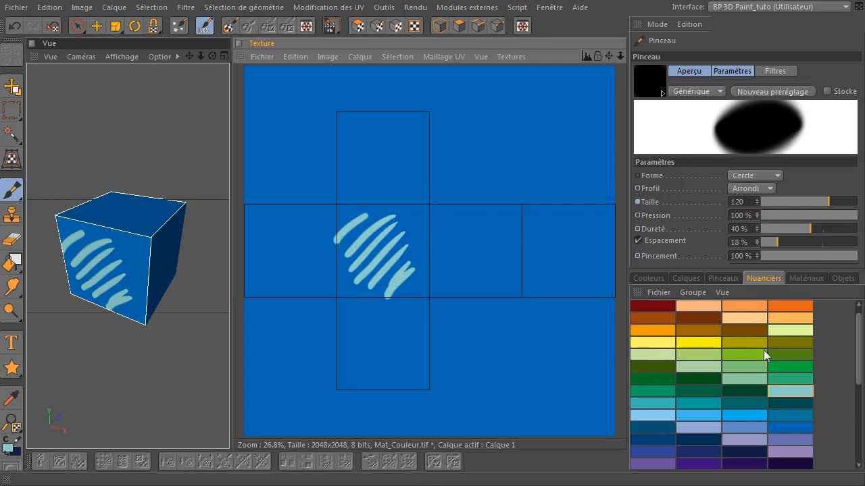
# Paint green diagonal strokes on the UV face right of the centre, and dark olive strokes on the far right face.
pyautogui.click(785, 368)
pyautogui.click(792, 379)
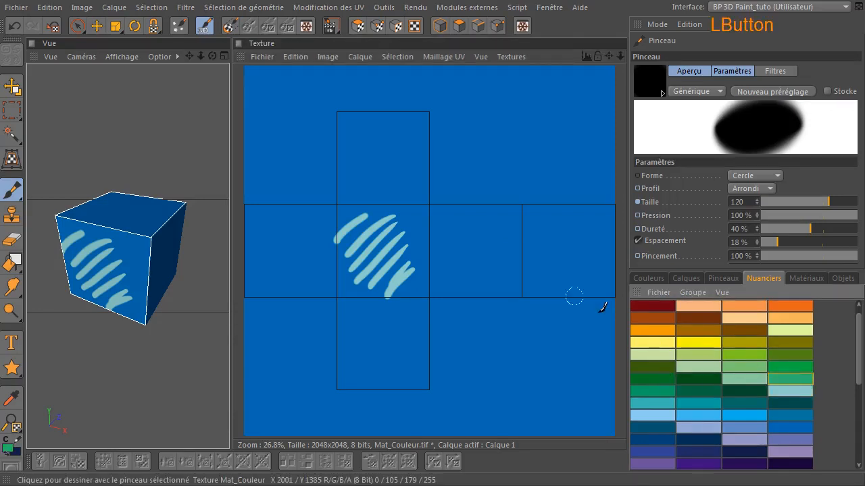
pyautogui.moveTo(439, 230)
pyautogui.mouseDown()
pyautogui.moveTo(454, 212)
pyautogui.moveTo(477, 216)
pyautogui.moveTo(510, 289)
pyautogui.mouseUp()
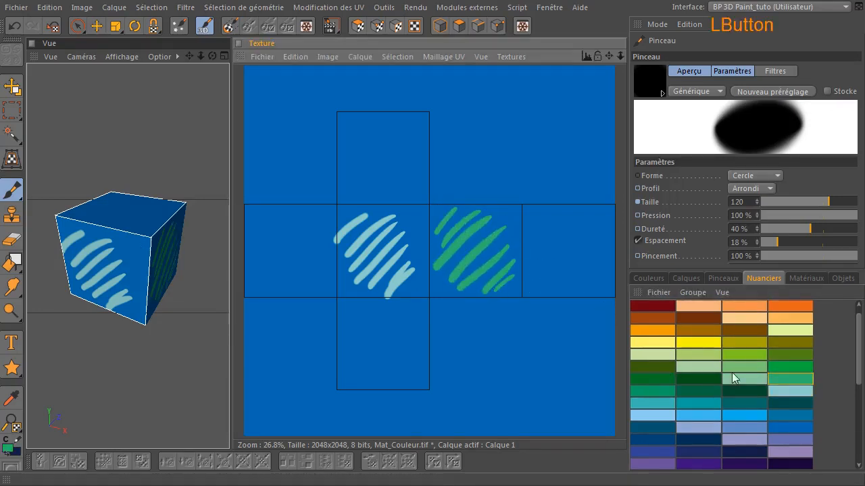
pyautogui.click(653, 366)
pyautogui.moveTo(531, 250)
pyautogui.mouseDown()
pyautogui.moveTo(561, 220)
pyautogui.moveTo(580, 294)
pyautogui.mouseUp()
# Paint diagonal strokes on the remaining UV faces: orange on the upper, dark red on the left and navy on the lower face.
pyautogui.click(806, 308)
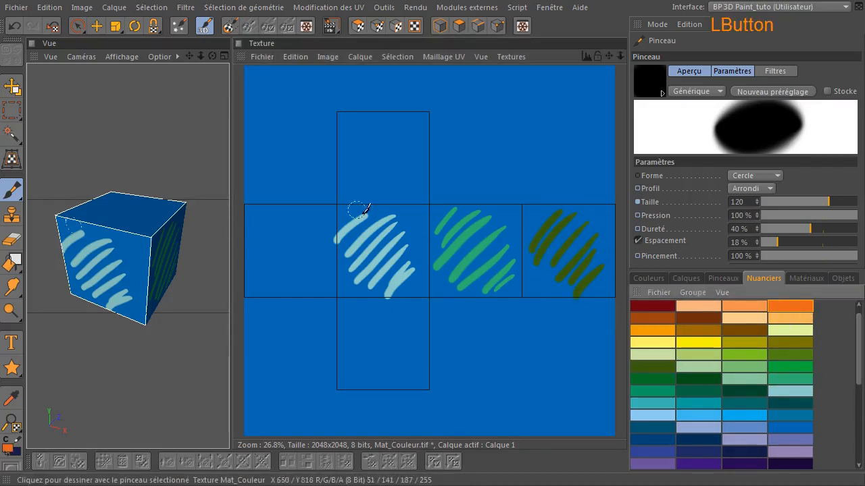
pyautogui.moveTo(343, 154)
pyautogui.mouseDown()
pyautogui.moveTo(375, 118)
pyautogui.moveTo(380, 170)
pyautogui.moveTo(419, 192)
pyautogui.mouseUp()
pyautogui.click(653, 306)
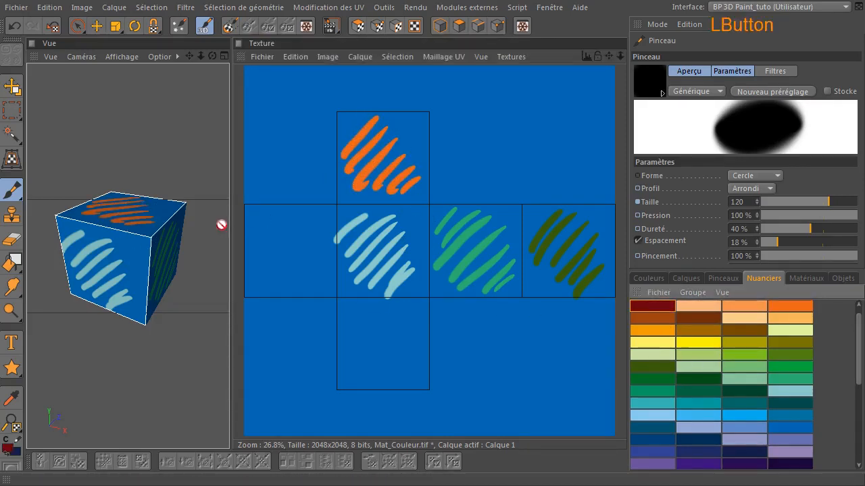
pyautogui.moveTo(275, 208)
pyautogui.mouseDown()
pyautogui.moveTo(291, 242)
pyautogui.moveTo(323, 250)
pyautogui.moveTo(318, 279)
pyautogui.mouseUp()
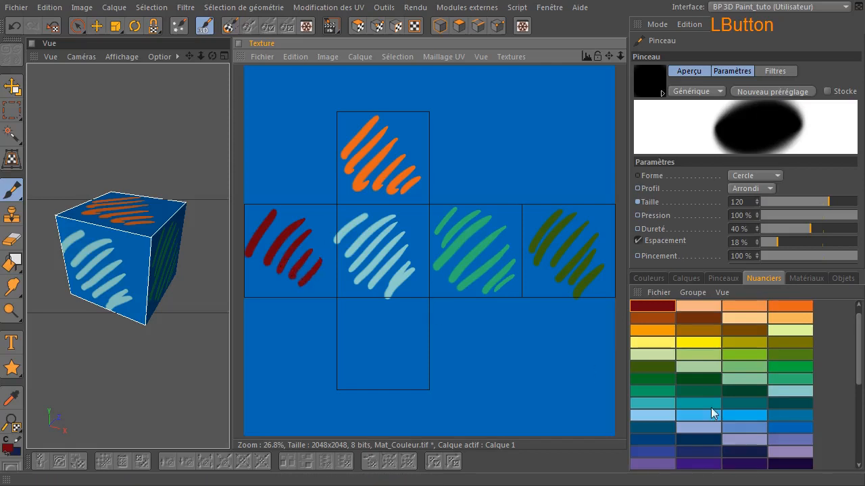
pyautogui.click(747, 450)
pyautogui.moveTo(360, 306)
pyautogui.mouseDown()
pyautogui.moveTo(341, 346)
pyautogui.moveTo(409, 359)
pyautogui.moveTo(405, 372)
pyautogui.mouseUp()
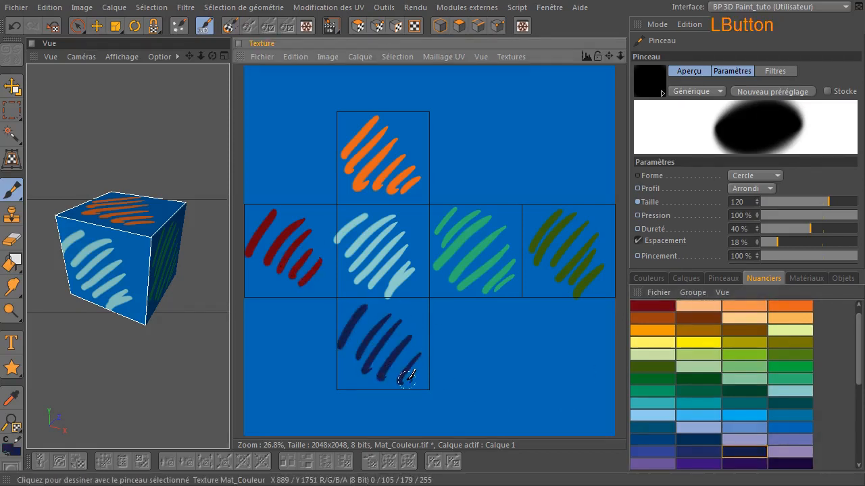
# Turn the 3D view to inspect the painted cube, and save the Mat_Couleur.tif texture.
pyautogui.moveTo(217, 52)
pyautogui.mouseDown()
pyautogui.moveTo(230, 60)
pyautogui.moveTo(277, 186)
pyautogui.moveTo(219, 111)
pyautogui.mouseUp()
pyautogui.click(265, 56)
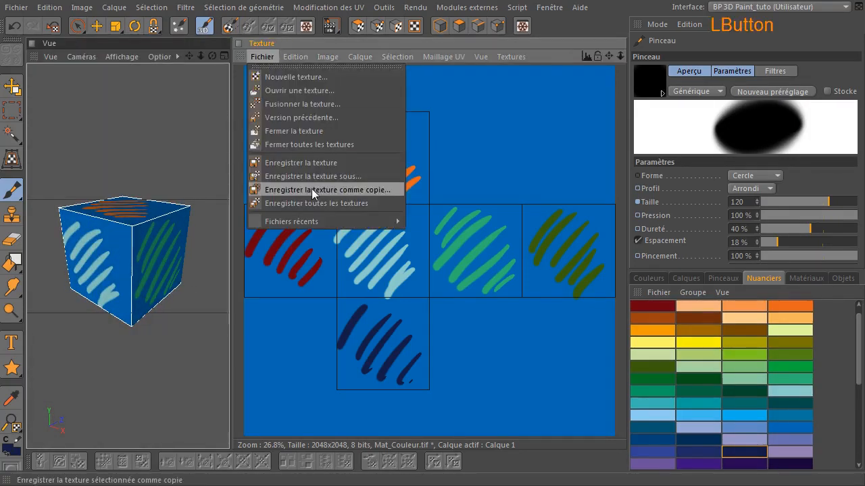
pyautogui.click(338, 162)
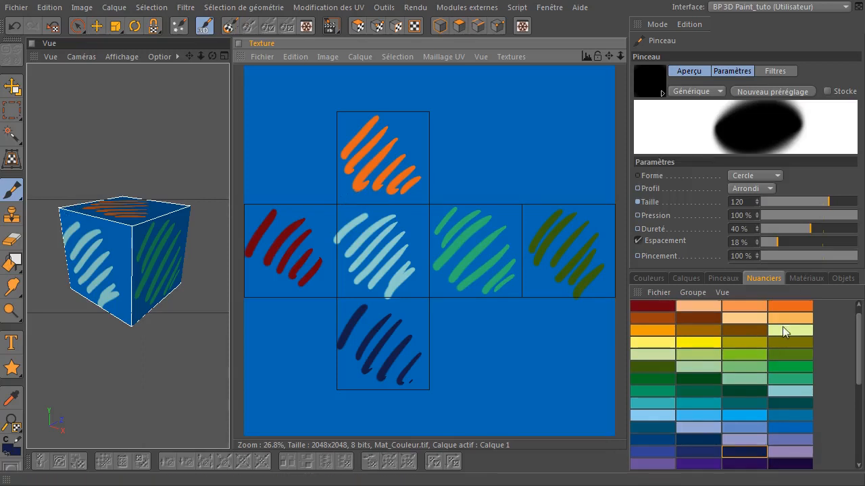
# Review the colour settings, texture layers, colour swatches, cube object and its Mat material.
pyautogui.click(646, 278)
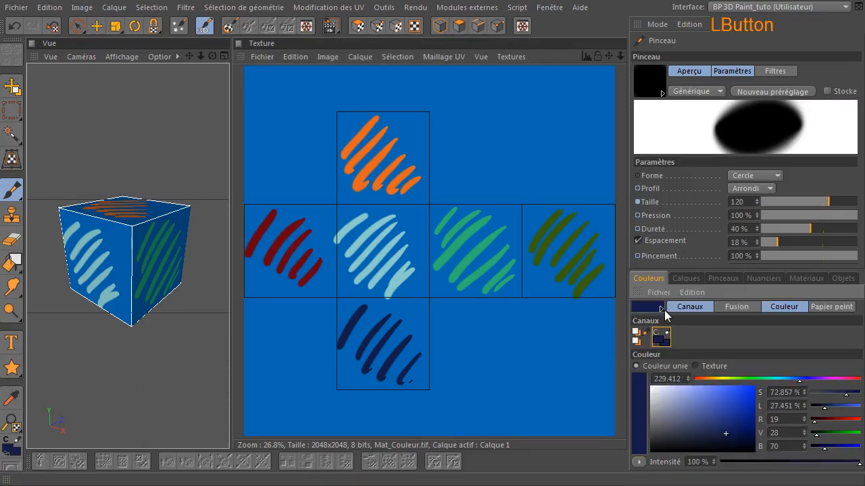
pyautogui.click(687, 279)
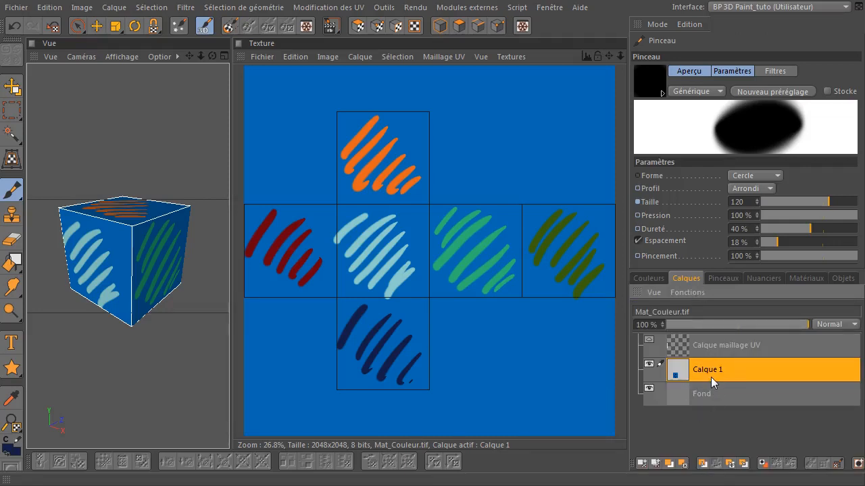
pyautogui.click(715, 278)
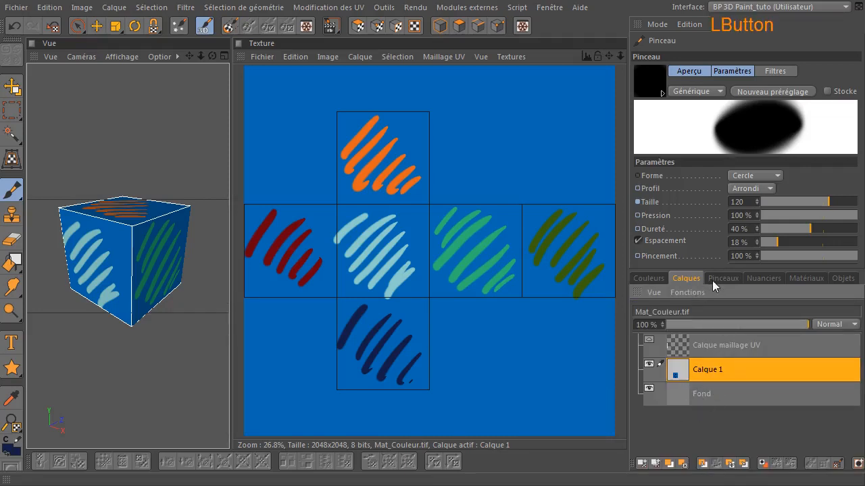
pyautogui.click(764, 278)
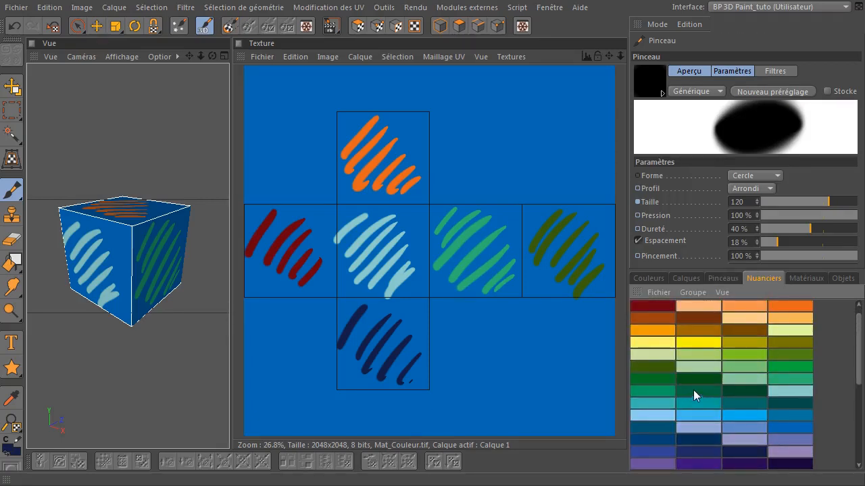
pyautogui.click(843, 278)
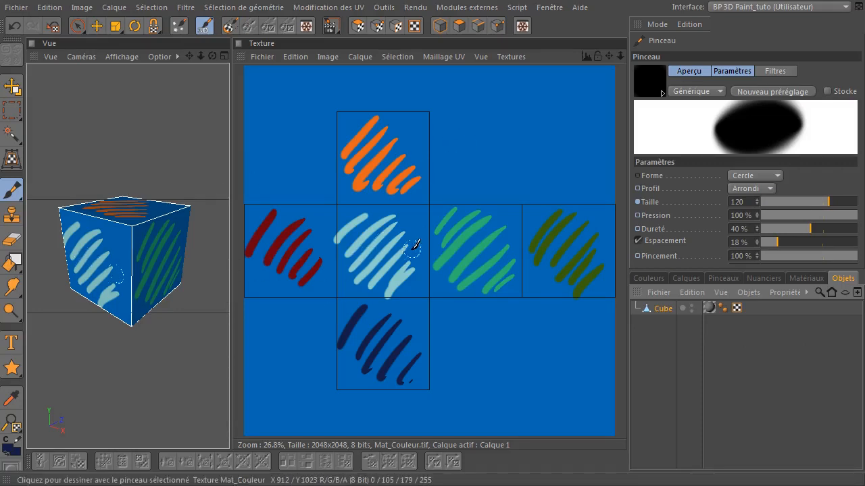
pyautogui.click(807, 279)
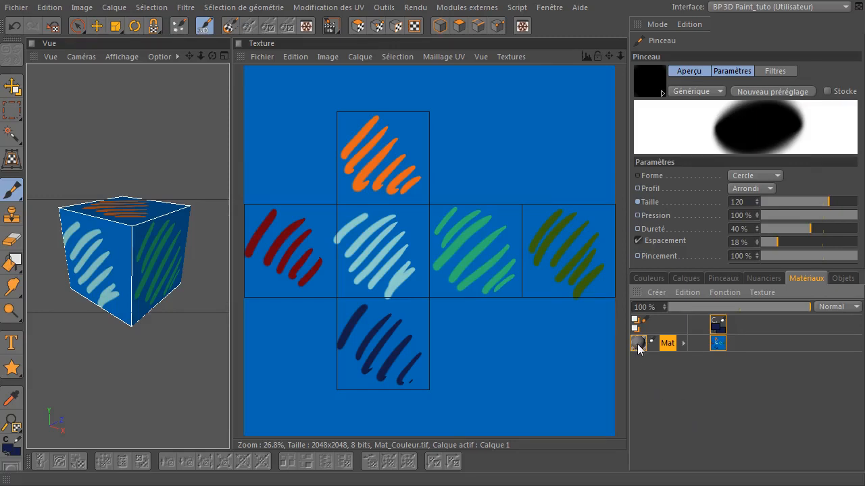
pyautogui.click(845, 279)
pyautogui.click(844, 279)
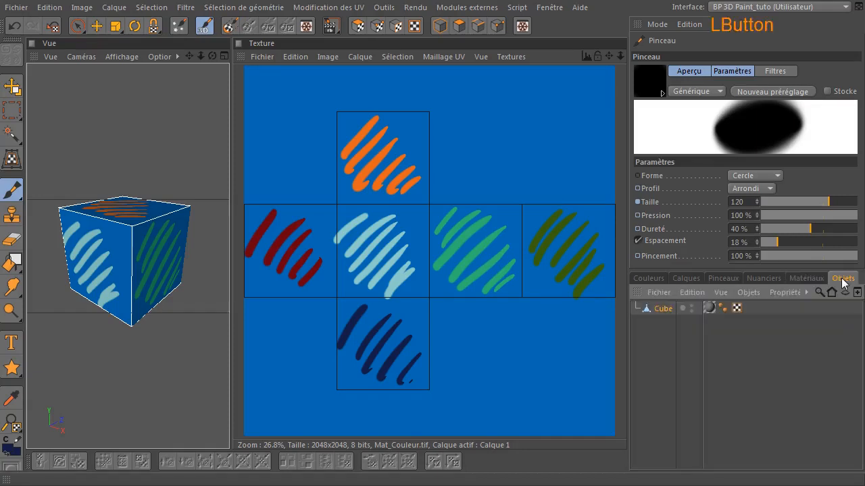
# Open the basic properties of the cube's Mat material and enable its Transparence channel.
pyautogui.click(709, 308)
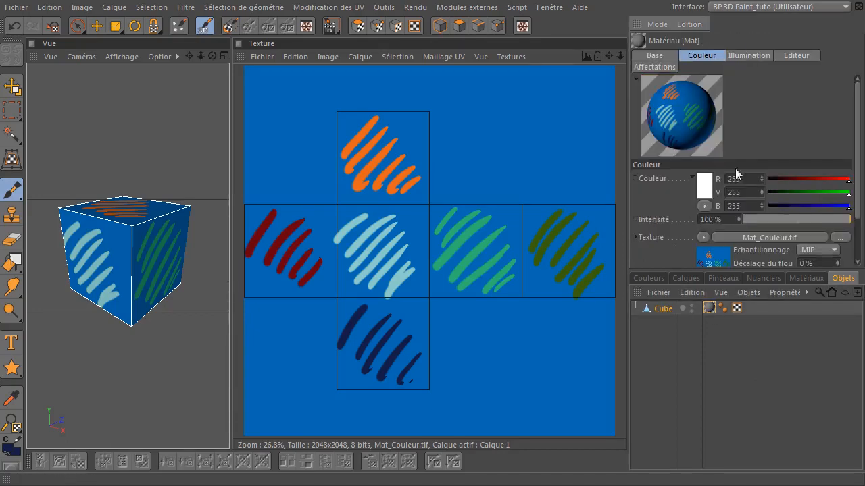
pyautogui.click(653, 58)
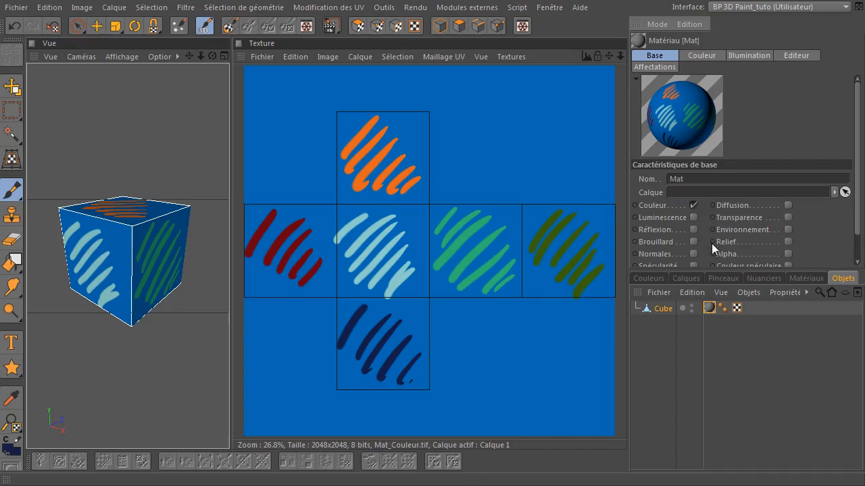
pyautogui.moveTo(856, 216); pyautogui.dragTo(856, 246)
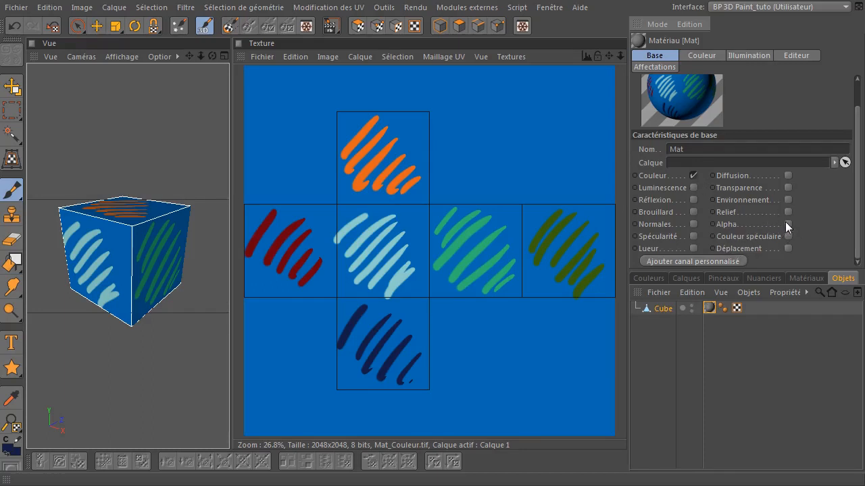
pyautogui.click(787, 187)
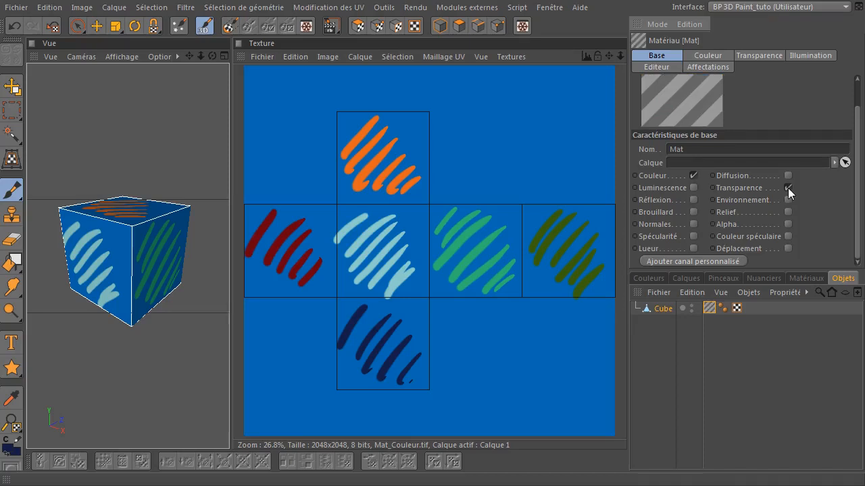
# Check the texture and channel commands offered for Mat in the material list, and widen the manager area.
pyautogui.click(805, 277)
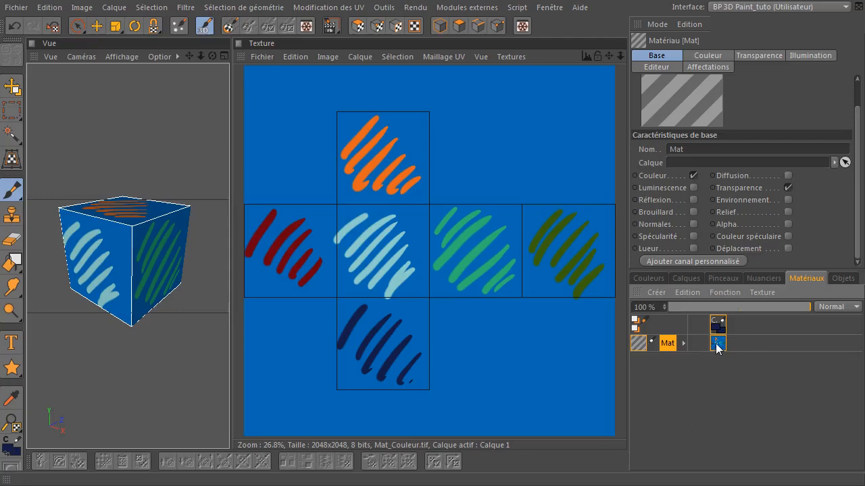
pyautogui.rightClick(716, 344)
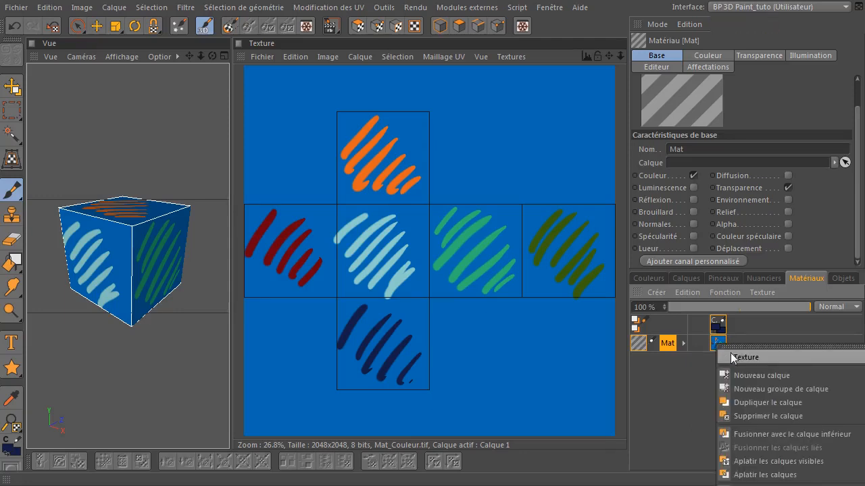
pyautogui.click(731, 353)
pyautogui.rightClick(635, 341)
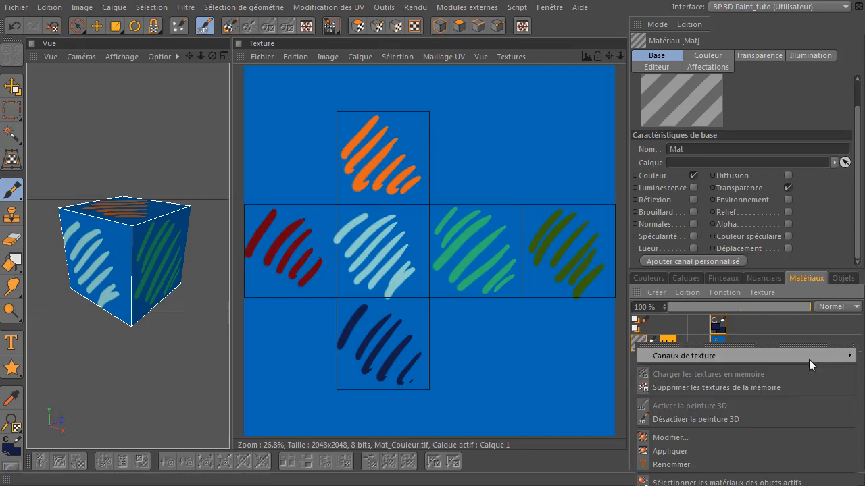
pyautogui.click(631, 382)
pyautogui.moveTo(631, 382); pyautogui.dragTo(520, 383)
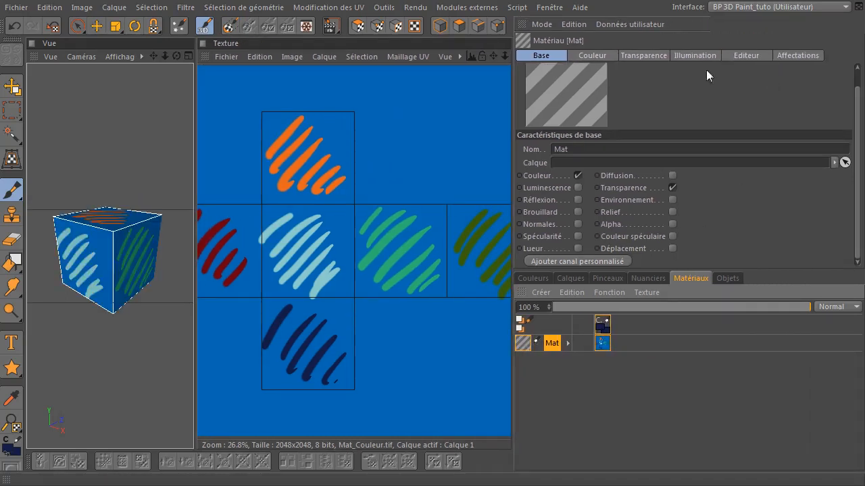
# Disable the Transparence channel in the cube's Mat material and deselect it in the material list.
pyautogui.click(724, 278)
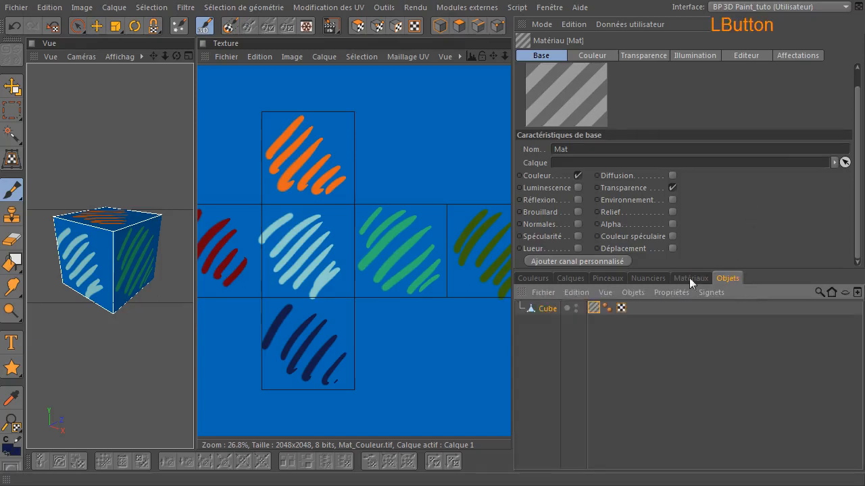
pyautogui.doubleClick(594, 308)
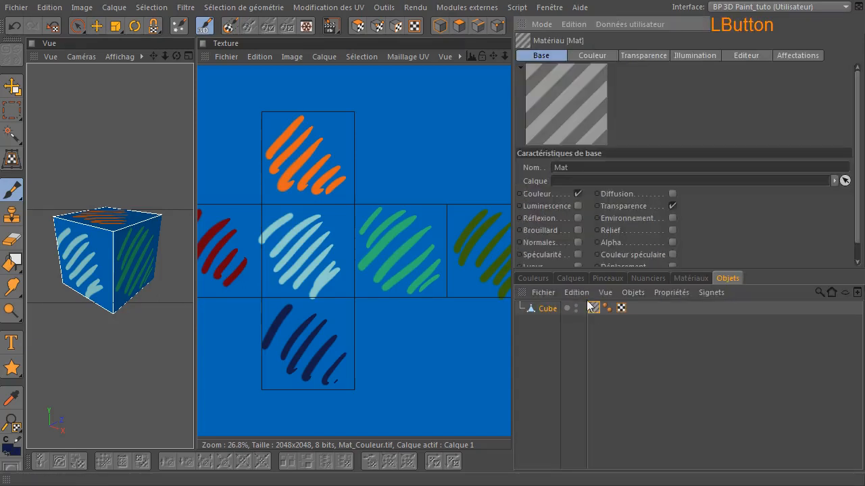
pyautogui.click(672, 206)
pyautogui.click(685, 277)
pyautogui.click(549, 425)
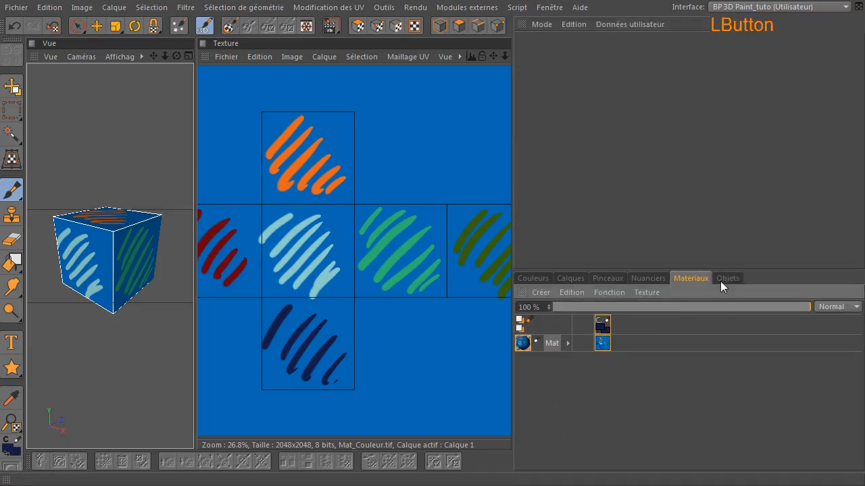
# Activate the paint brush and set its size to 33.
pyautogui.click(12, 191)
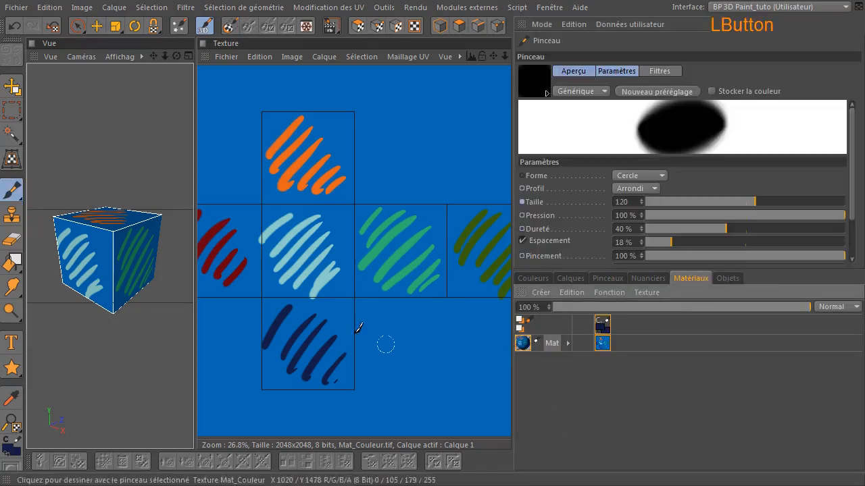
pyautogui.moveTo(756, 202)
pyautogui.mouseDown()
pyautogui.moveTo(689, 204)
pyautogui.moveTo(701, 206)
pyautogui.mouseUp()
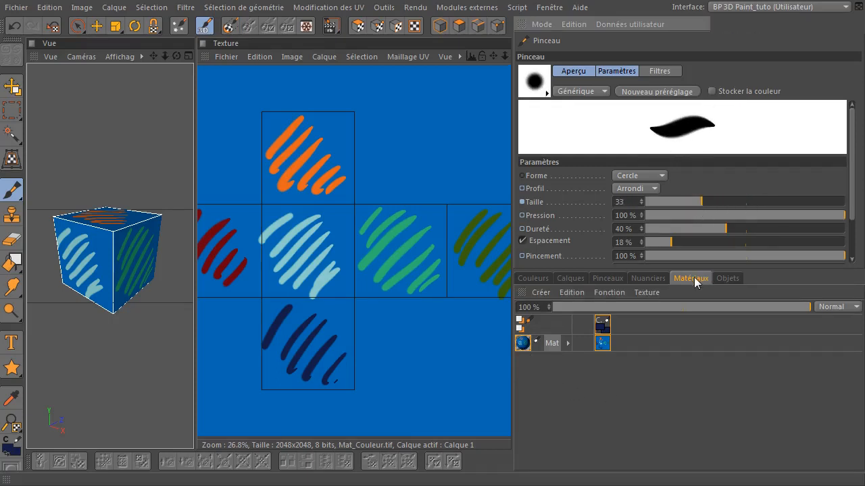
pyautogui.rightClick(524, 344)
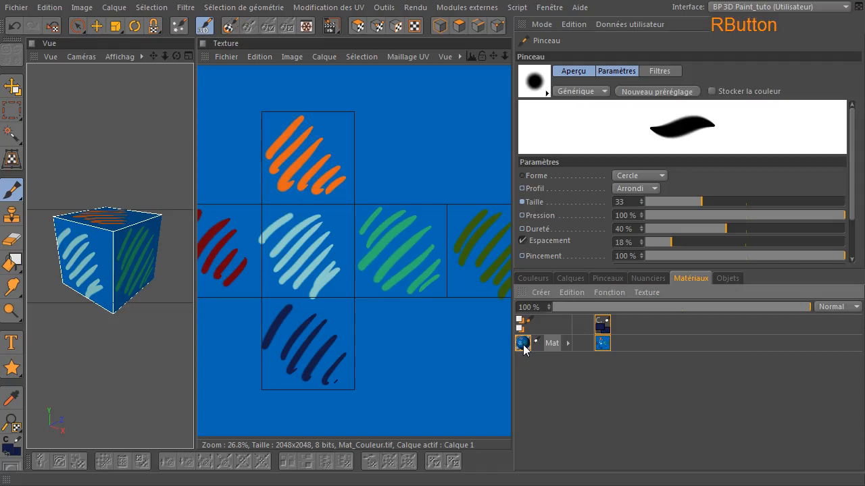
pyautogui.moveTo(561, 360)
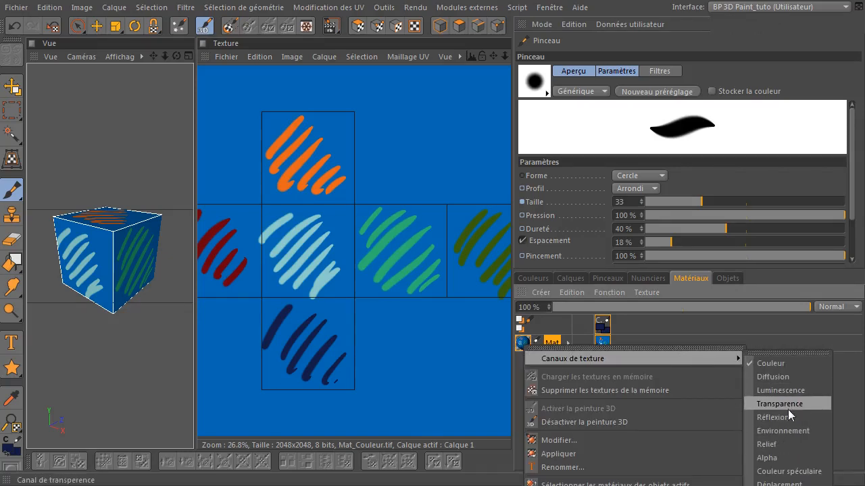
pyautogui.click(788, 407)
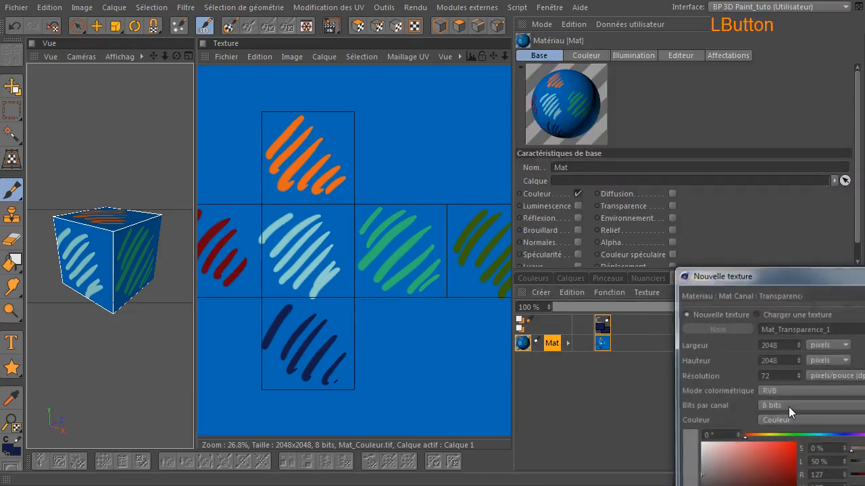
pyautogui.moveTo(767, 279); pyautogui.dragTo(316, 127)
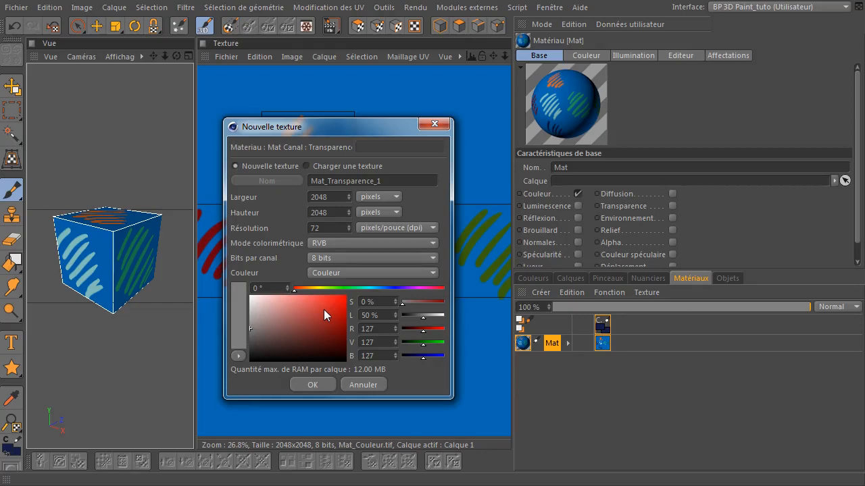
pyautogui.click(363, 385)
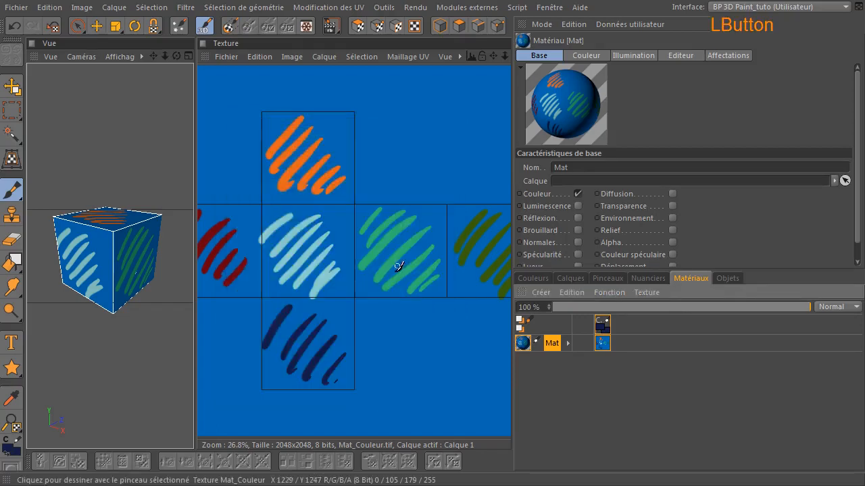
# Switch to Windows Explorer and inspect the Mat_Couleur TIF file in the bodypaint_tuto folder.
pyautogui.click(226, 56)
pyautogui.click(257, 162)
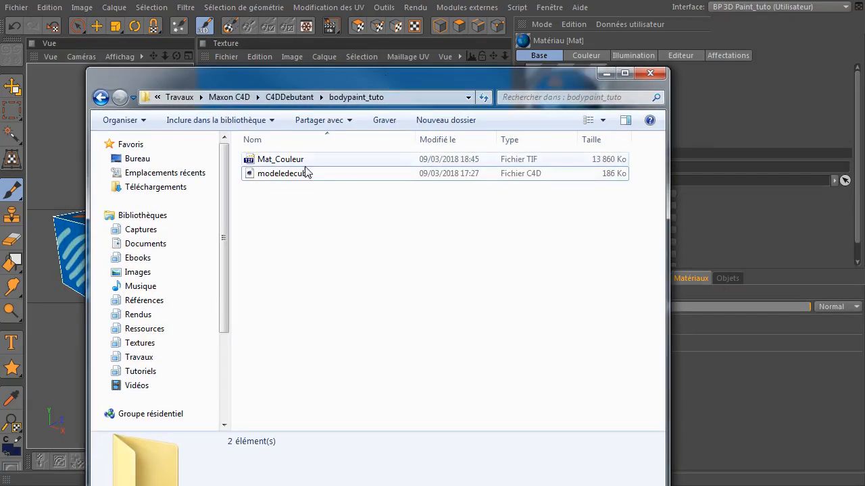
pyautogui.click(304, 162)
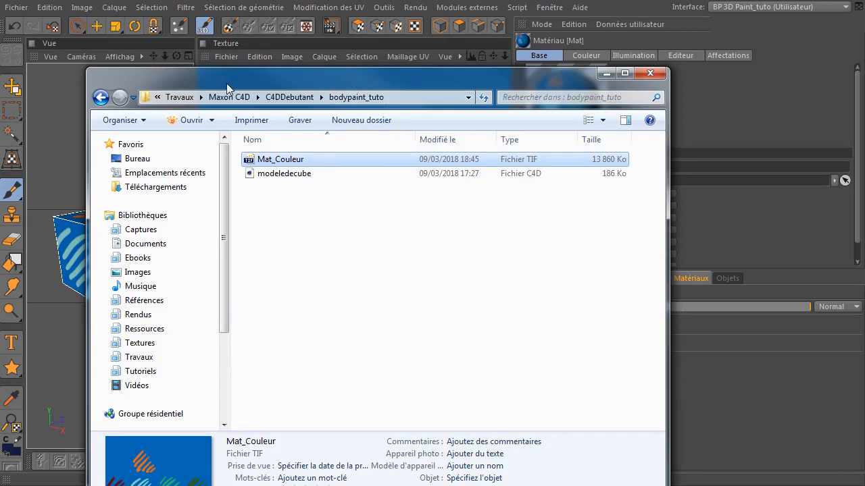
pyautogui.moveTo(226, 83); pyautogui.dragTo(202, 32)
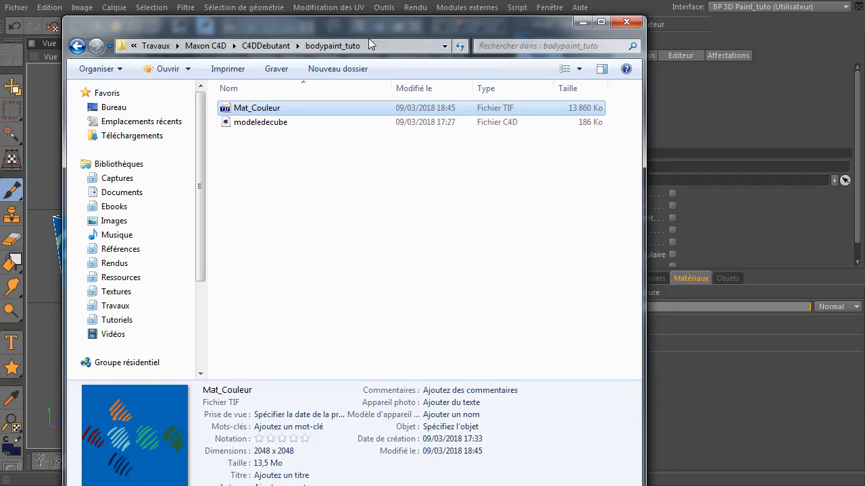
pyautogui.moveTo(349, 29); pyautogui.dragTo(864, 51)
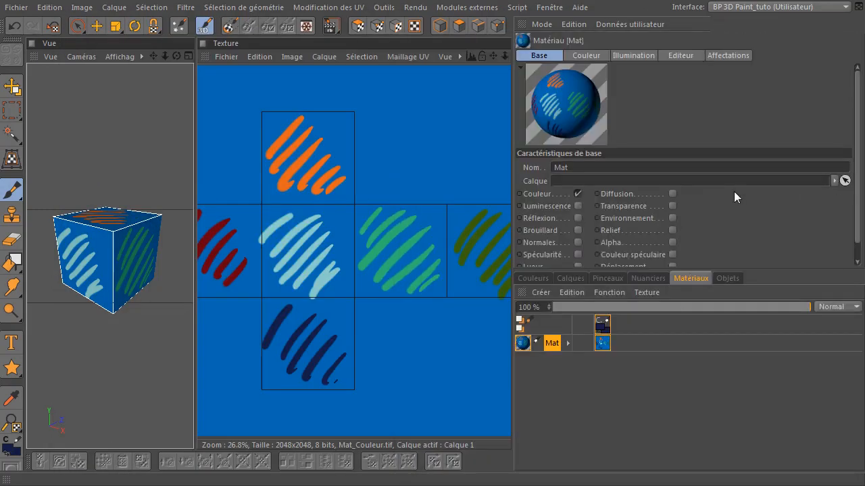
# Open the cube's Mat material and examine the texture assigned to its Couleur channel.
pyautogui.click(728, 278)
pyautogui.doubleClick(592, 310)
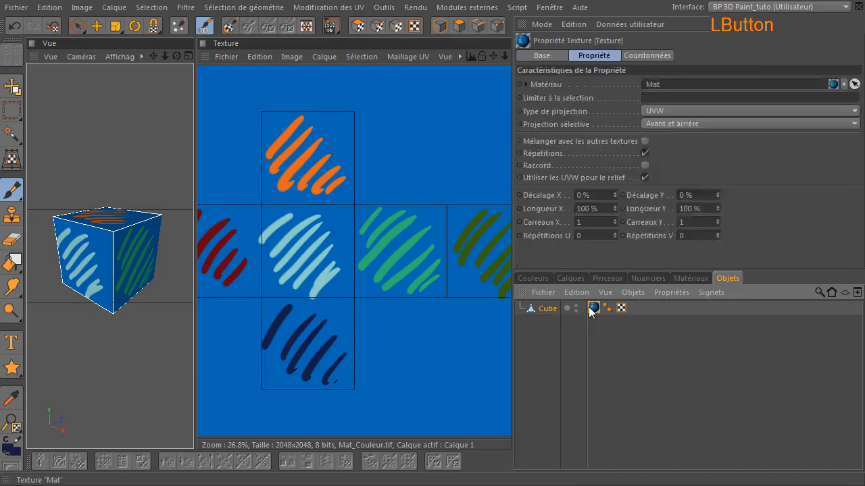
pyautogui.click(597, 60)
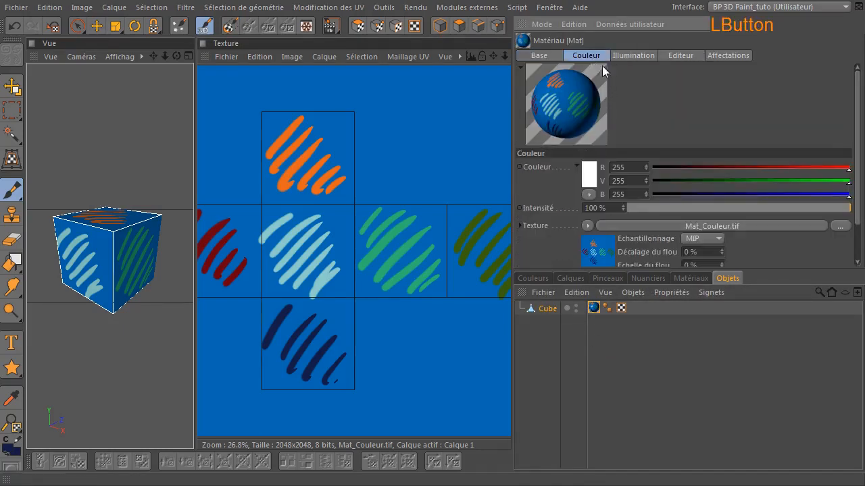
pyautogui.doubleClick(594, 308)
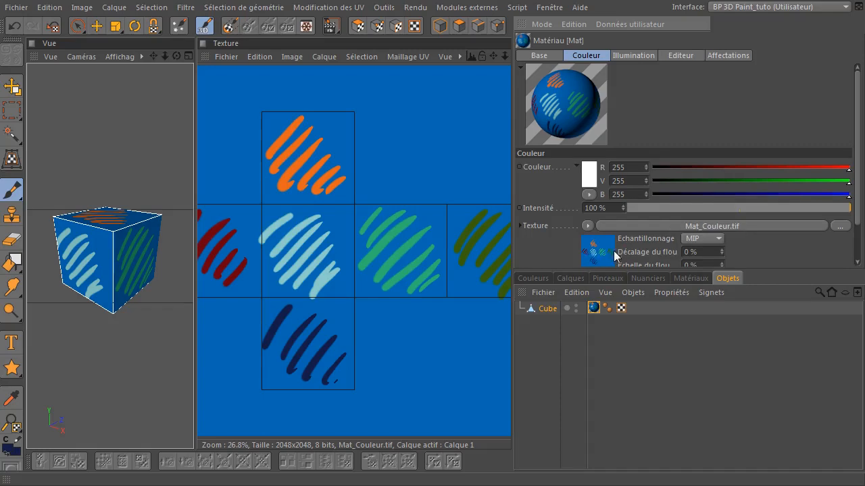
# Try the Transparence channel on the Mat material, review its settings, and disable it again.
pyautogui.click(543, 57)
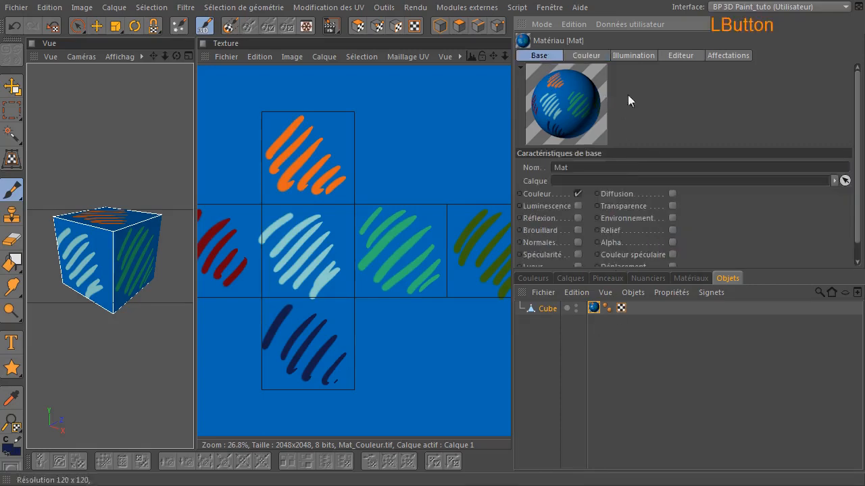
pyautogui.click(673, 206)
pyautogui.click(642, 57)
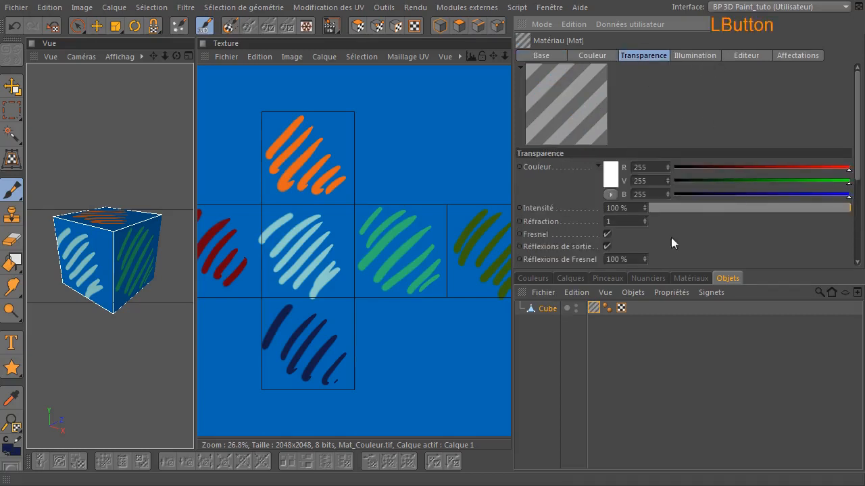
pyautogui.scroll(-3, 669, 230)
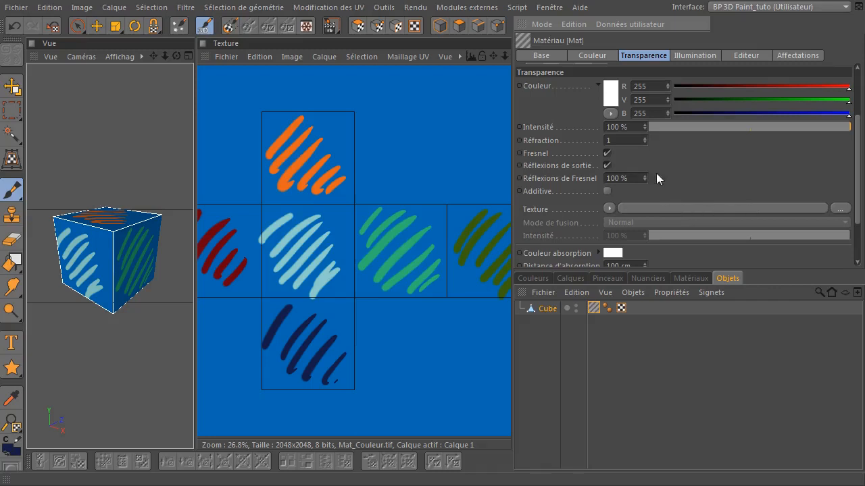
pyautogui.click(534, 59)
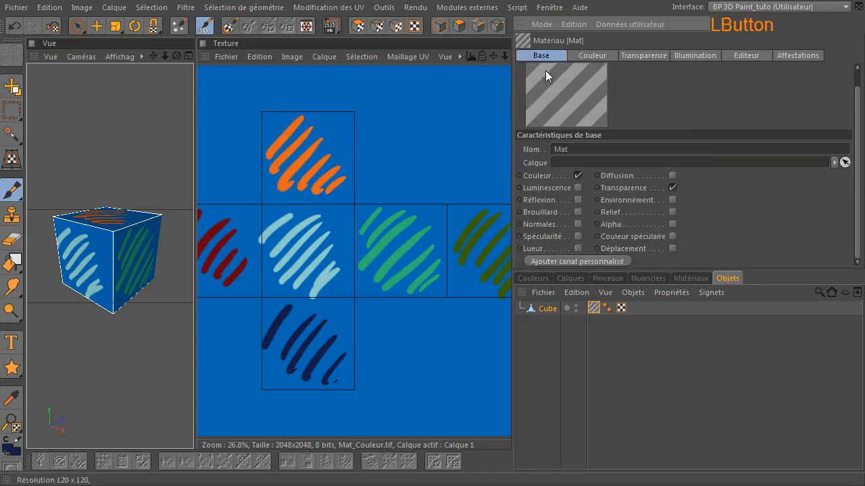
pyautogui.click(672, 188)
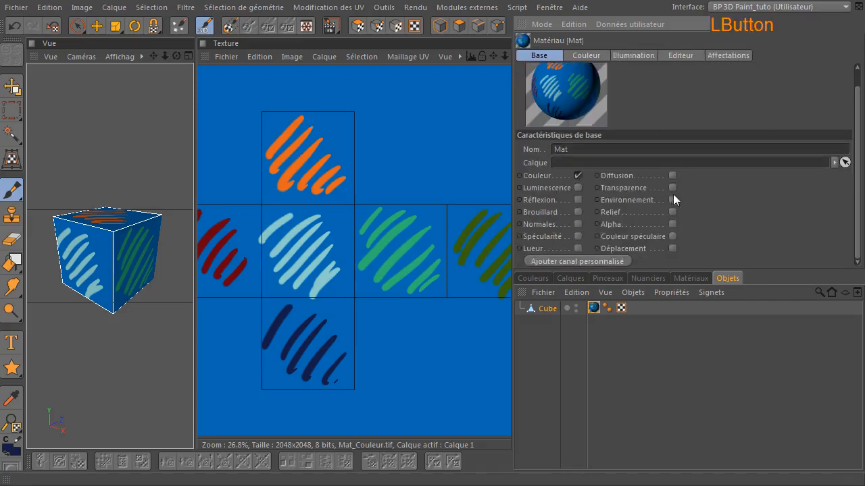
# Add a Transparence texture channel to the Mat material with a new 2048 × 2048 pixel, 8-bit RVB texture named Mat_Transparence_1.
pyautogui.click(685, 278)
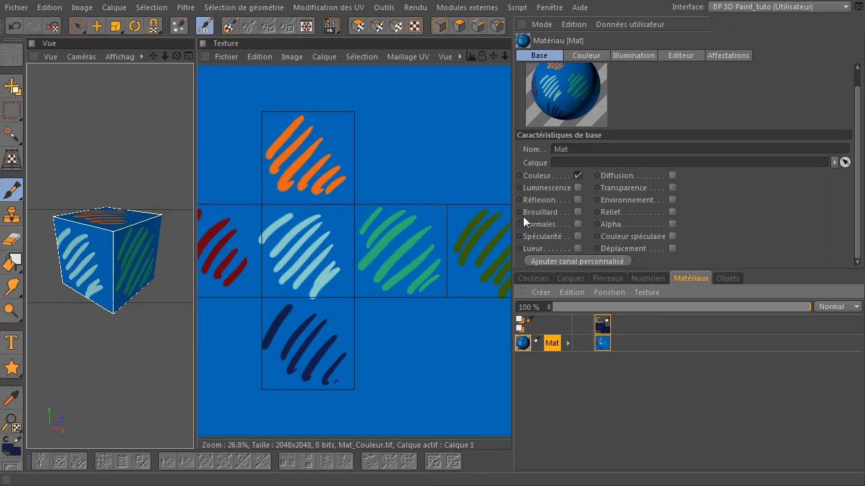
pyautogui.moveTo(511, 223); pyautogui.dragTo(538, 223)
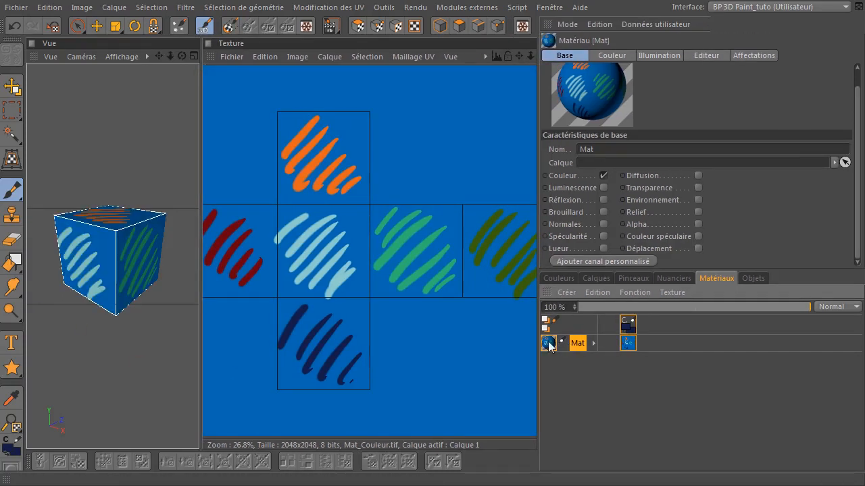
pyautogui.rightClick(549, 345)
pyautogui.moveTo(577, 355)
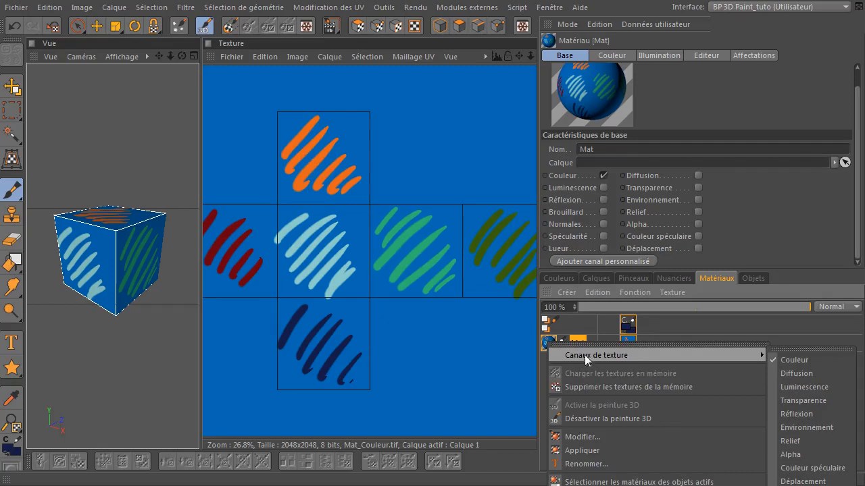
pyautogui.click(821, 400)
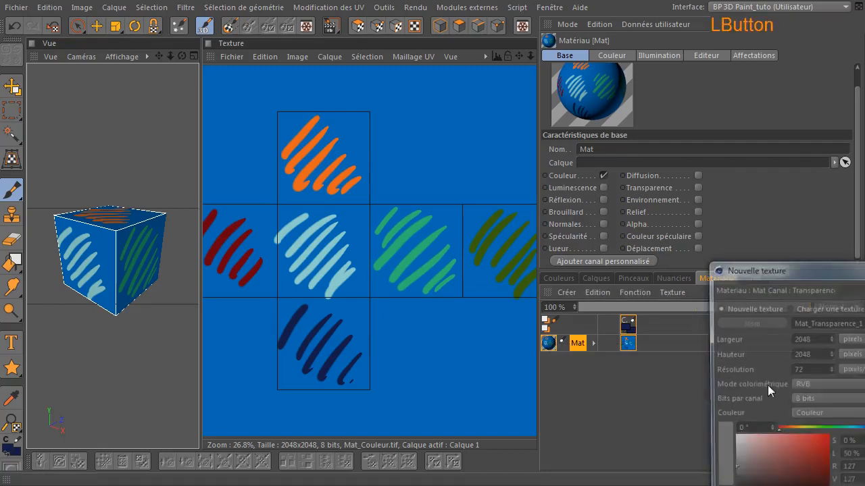
pyautogui.moveTo(772, 270); pyautogui.dragTo(294, 142)
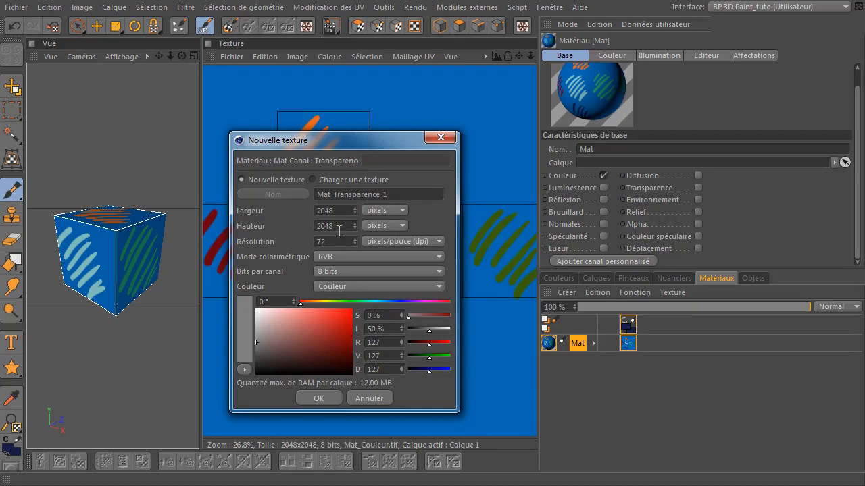
pyautogui.click(312, 398)
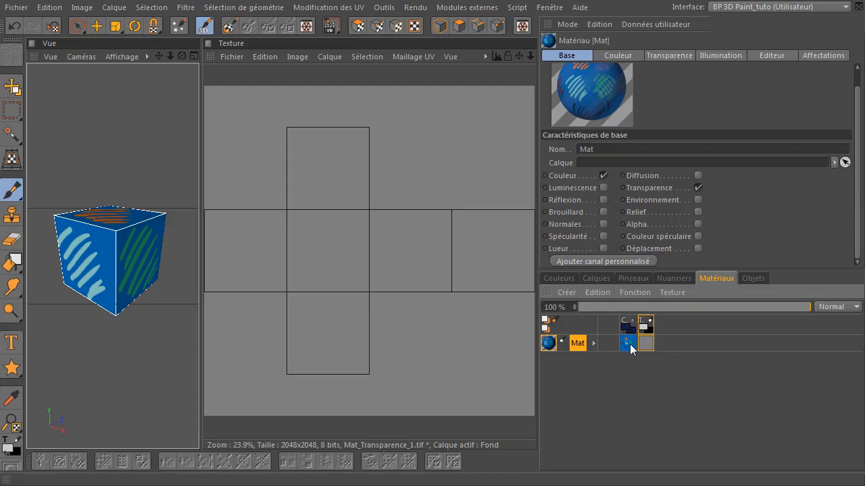
# Compare the Couleur and Transparence textures, save the latter as TIFF Mat_Transparence_1 in the bodypaint_tuto folder, and check the file in Windows Explorer.
pyautogui.click(630, 343)
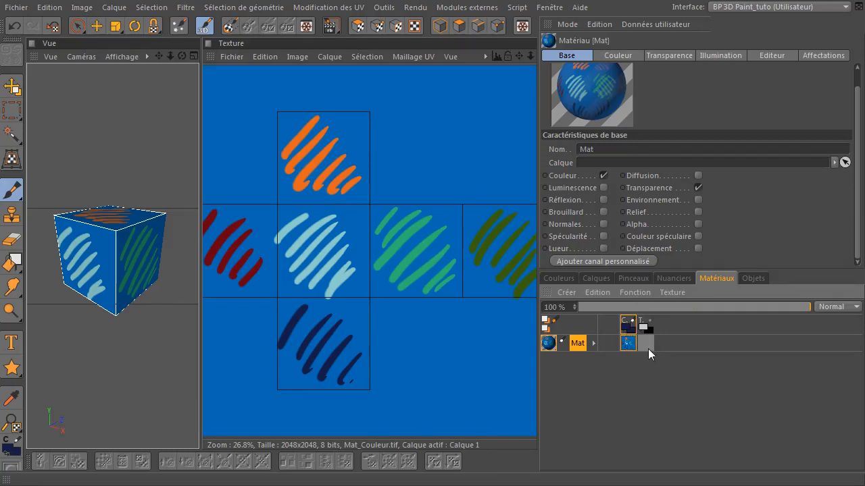
pyautogui.click(648, 347)
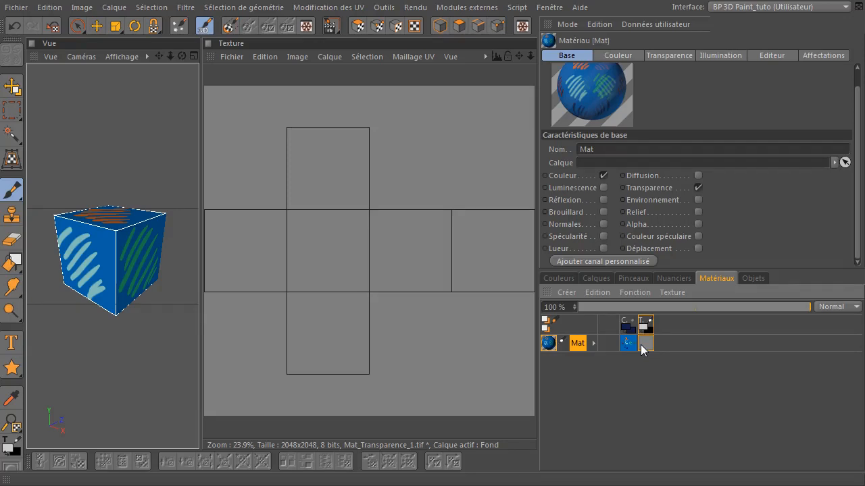
pyautogui.click(232, 56)
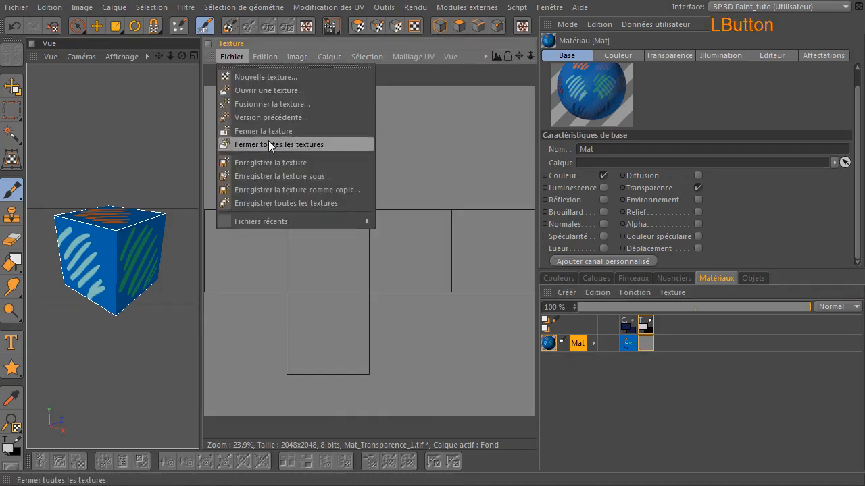
pyautogui.click(277, 176)
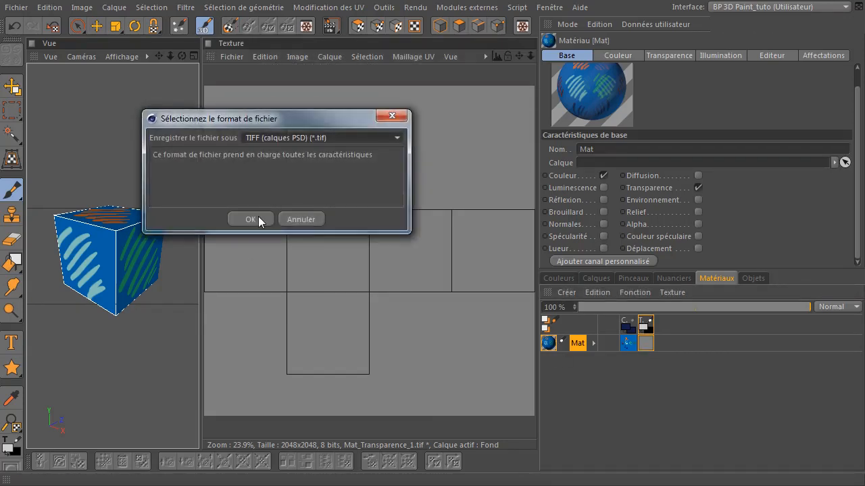
pyautogui.click(251, 219)
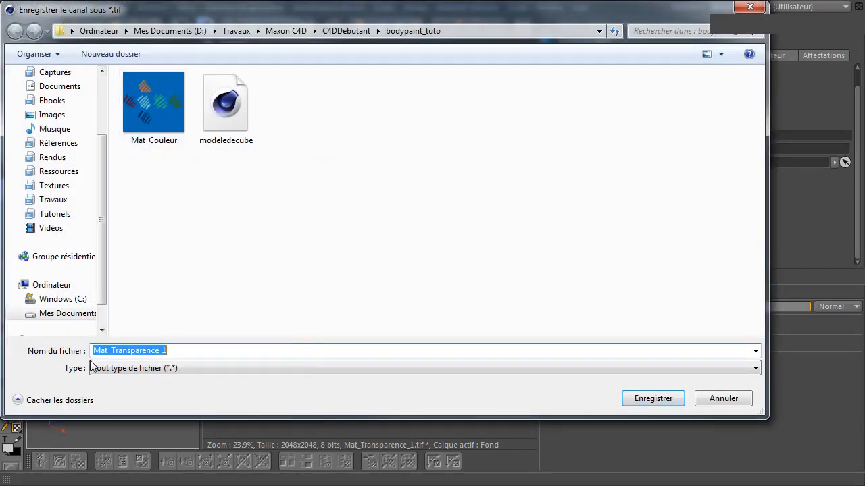
pyautogui.click(652, 398)
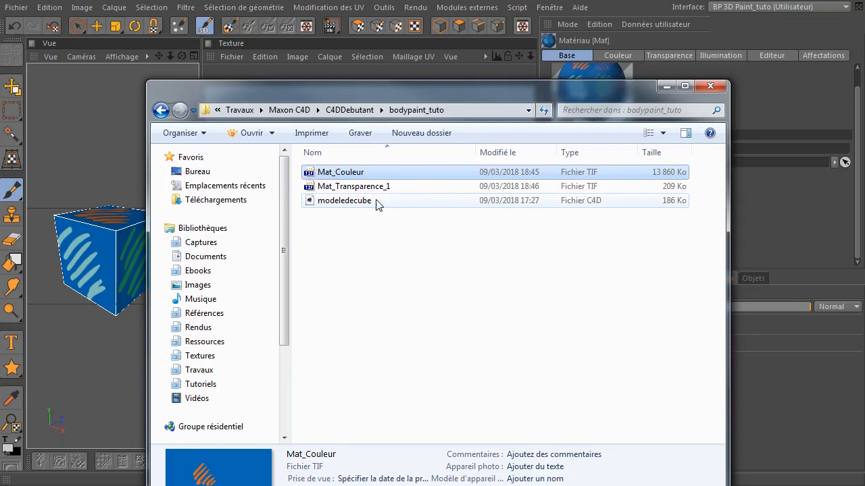
pyautogui.click(378, 191)
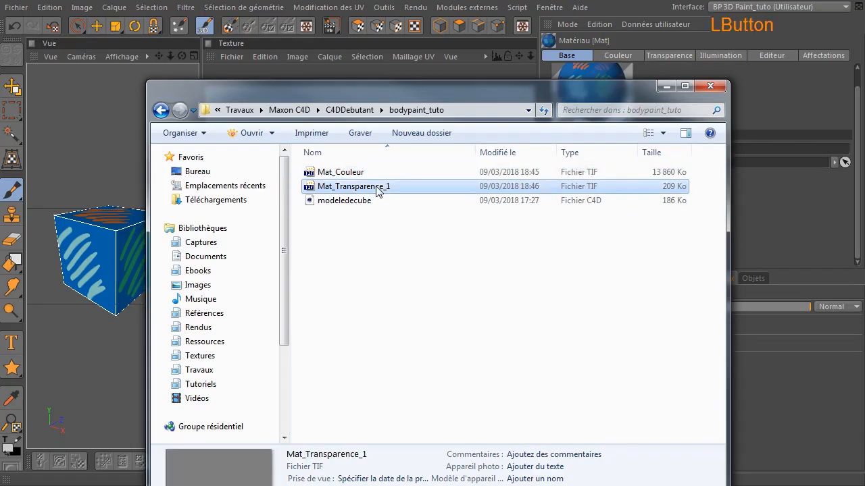
pyautogui.moveTo(383, 98); pyautogui.dragTo(864, 56)
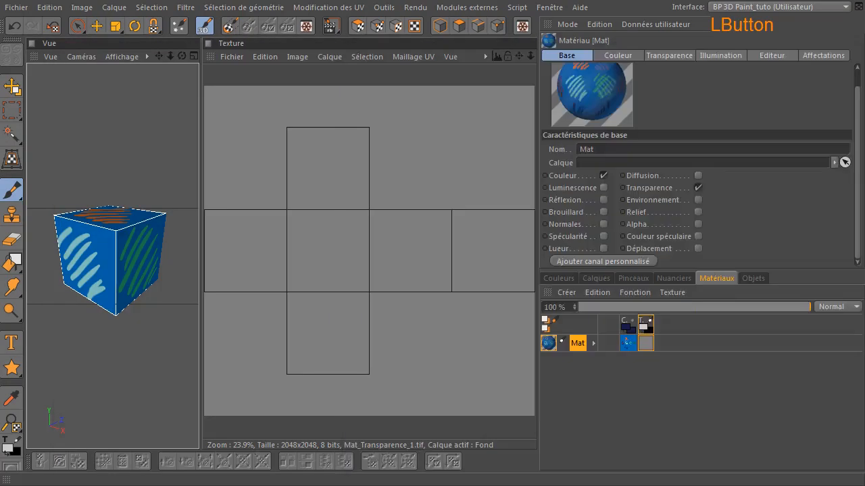
# Choose the hard-edged brush preset and paint light strokes across the central face of the transparency texture.
pyautogui.click(638, 278)
pyautogui.click(640, 309)
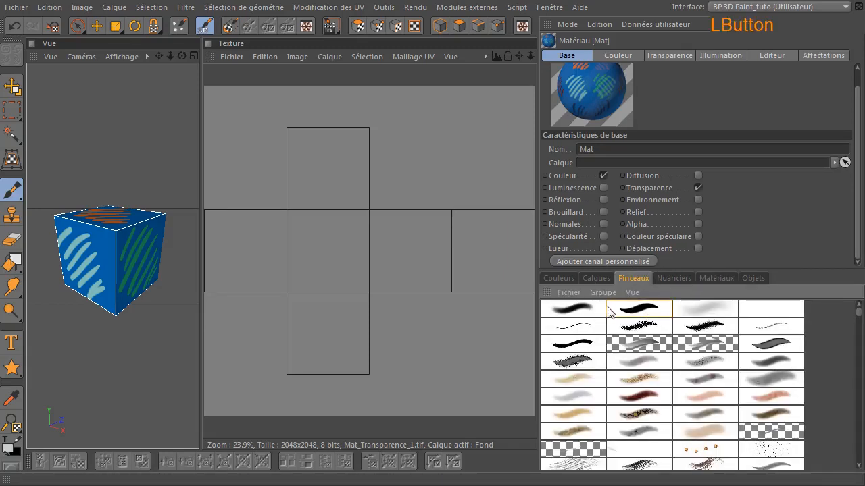
pyautogui.moveTo(375, 205)
pyautogui.mouseDown()
pyautogui.moveTo(329, 242)
pyautogui.moveTo(359, 228)
pyautogui.moveTo(333, 265)
pyautogui.mouseUp()
pyautogui.moveTo(338, 230)
pyautogui.mouseDown()
pyautogui.moveTo(329, 263)
pyautogui.moveTo(342, 259)
pyautogui.mouseUp()
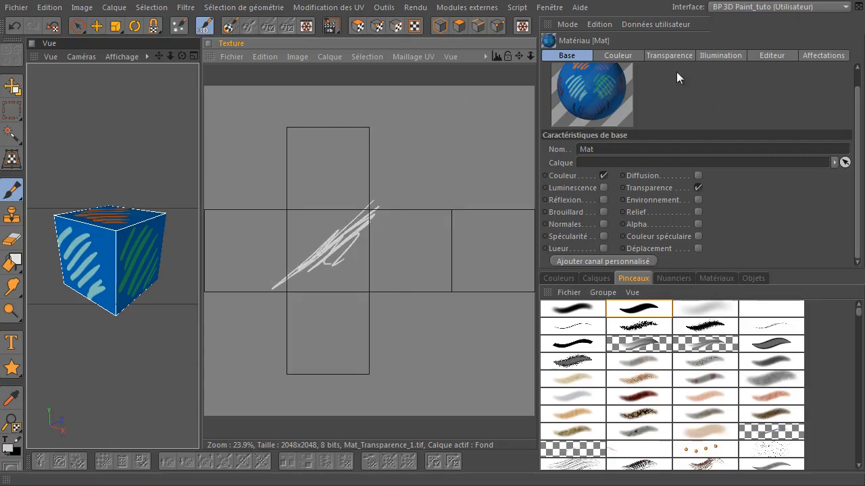
# Set the brush size to 105 and paint a thick black diagonal band over the light strokes using the black swatch.
pyautogui.click(12, 187)
pyautogui.click(755, 201)
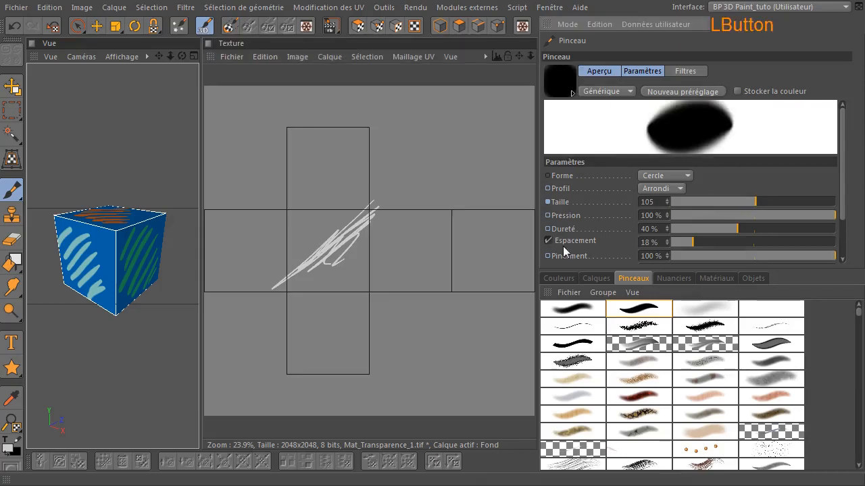
pyautogui.click(678, 279)
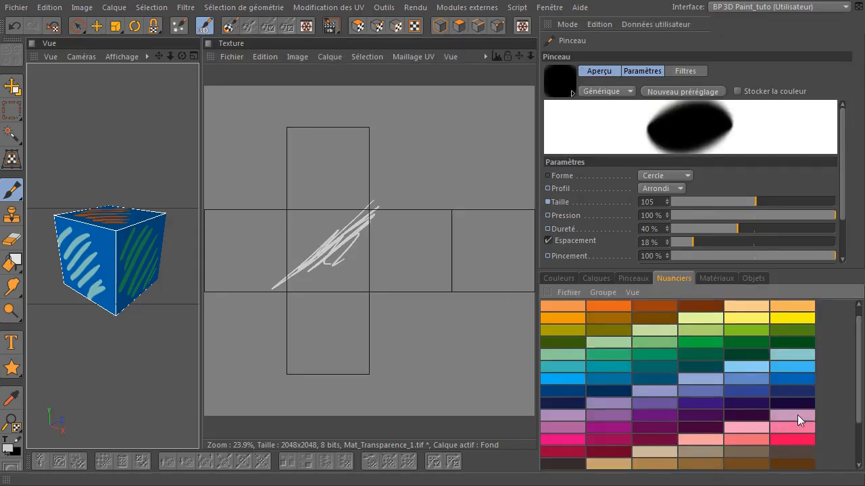
pyautogui.click(860, 414)
pyautogui.click(572, 417)
pyautogui.moveTo(359, 191)
pyautogui.mouseDown()
pyautogui.moveTo(265, 264)
pyautogui.moveTo(368, 193)
pyautogui.moveTo(282, 289)
pyautogui.moveTo(297, 290)
pyautogui.moveTo(290, 280)
pyautogui.mouseUp()
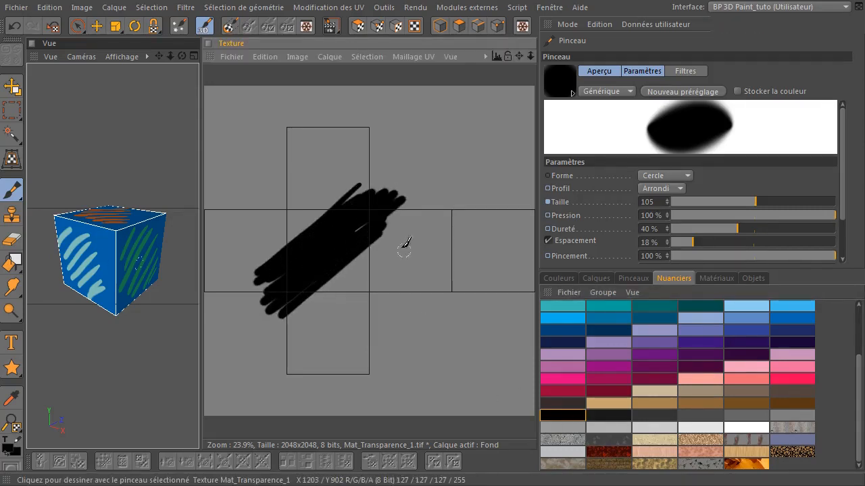
# Paint white strokes along both sides of the black band using the white swatch.
pyautogui.click(746, 427)
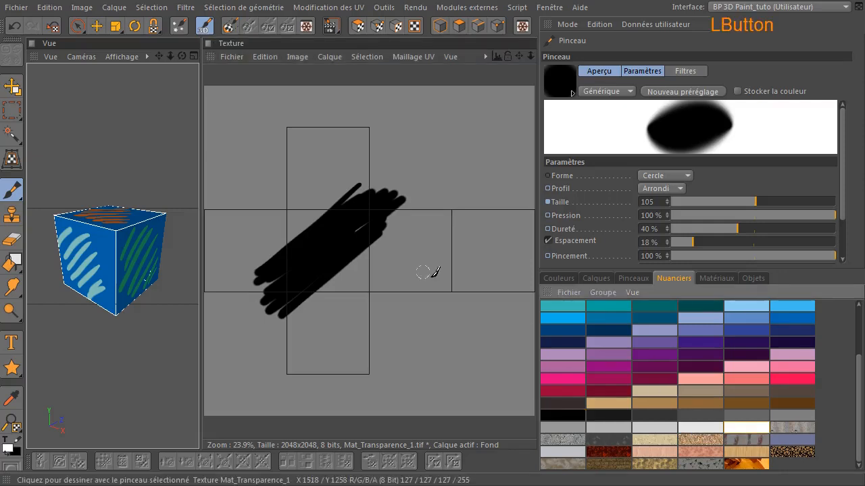
pyautogui.moveTo(372, 236)
pyautogui.mouseDown()
pyautogui.moveTo(291, 316)
pyautogui.moveTo(383, 256)
pyautogui.mouseUp()
pyautogui.moveTo(332, 187)
pyautogui.mouseDown()
pyautogui.moveTo(341, 193)
pyautogui.moveTo(279, 223)
pyautogui.mouseUp()
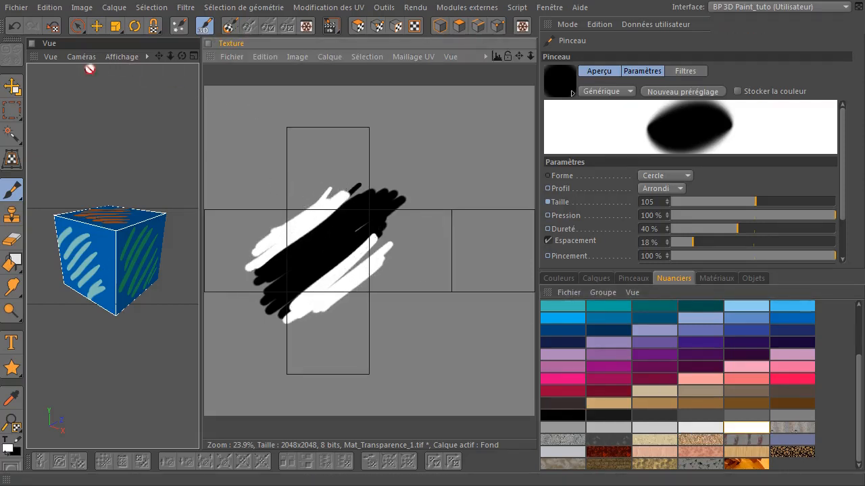
# Enlarge the 3D view, render the cube to examine its transparency, and shrink the view again.
pyautogui.click(109, 106)
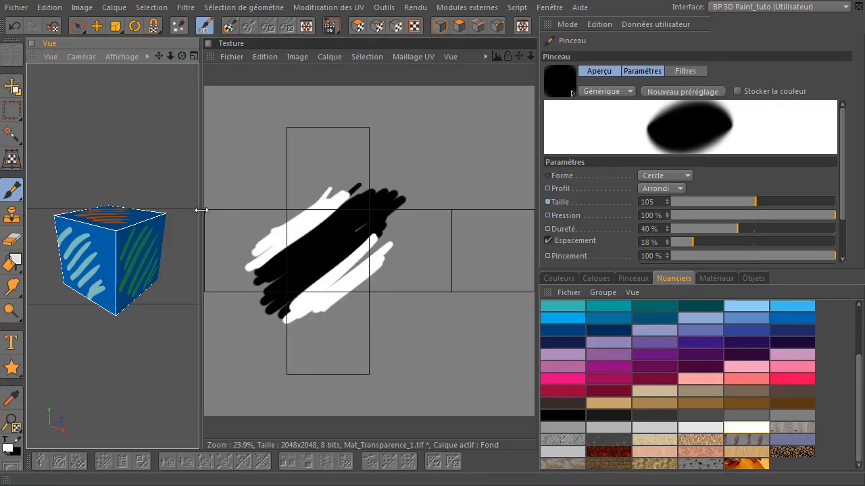
pyautogui.moveTo(201, 213); pyautogui.dragTo(361, 214)
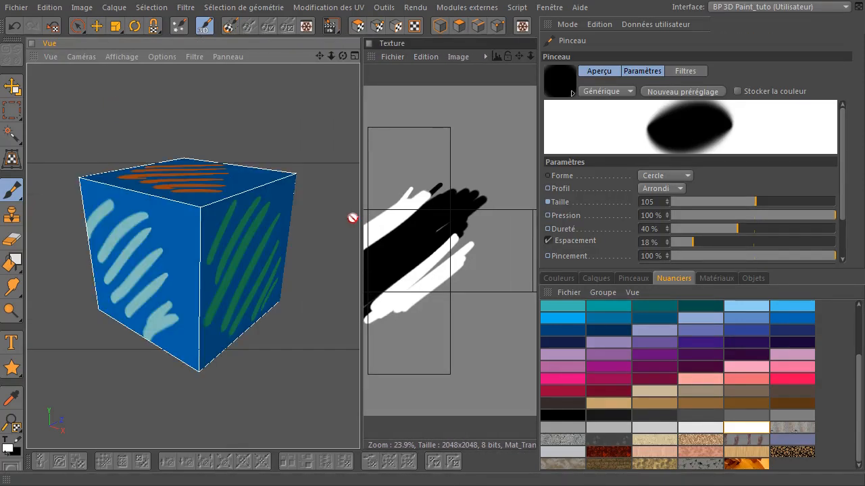
pyautogui.hotkey('ctrl', 'r')
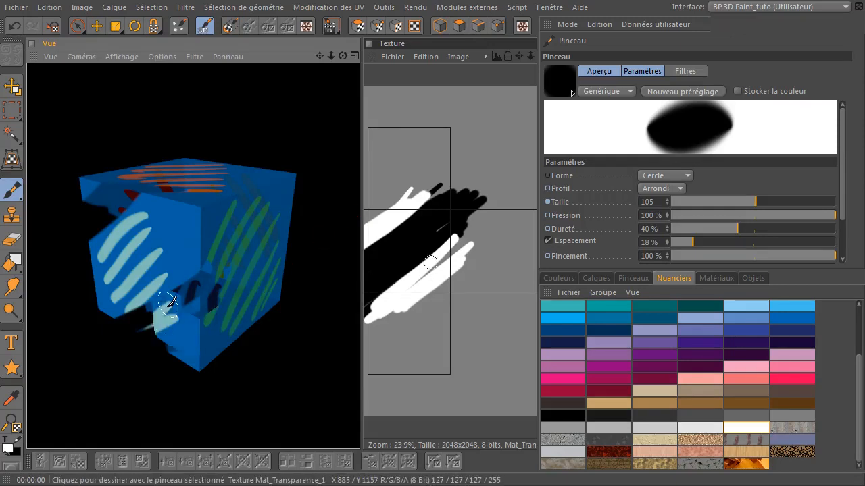
pyautogui.hotkey('ctrl', 'r')
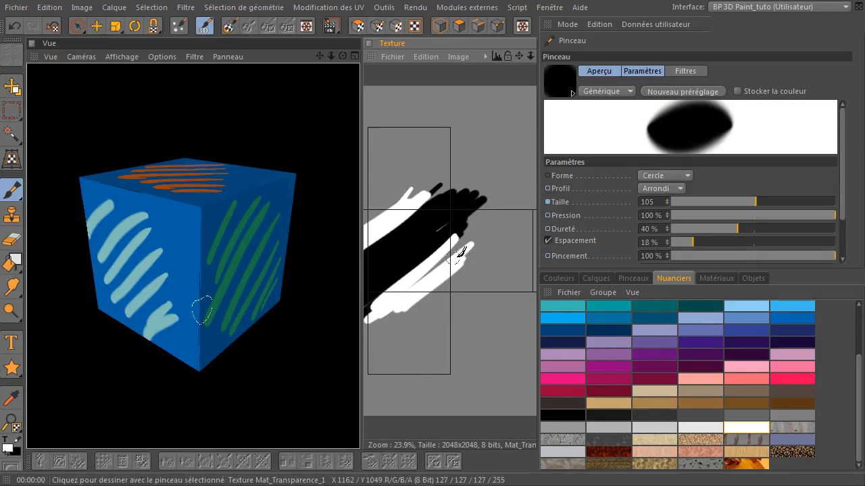
pyautogui.moveTo(361, 251); pyautogui.dragTo(227, 257)
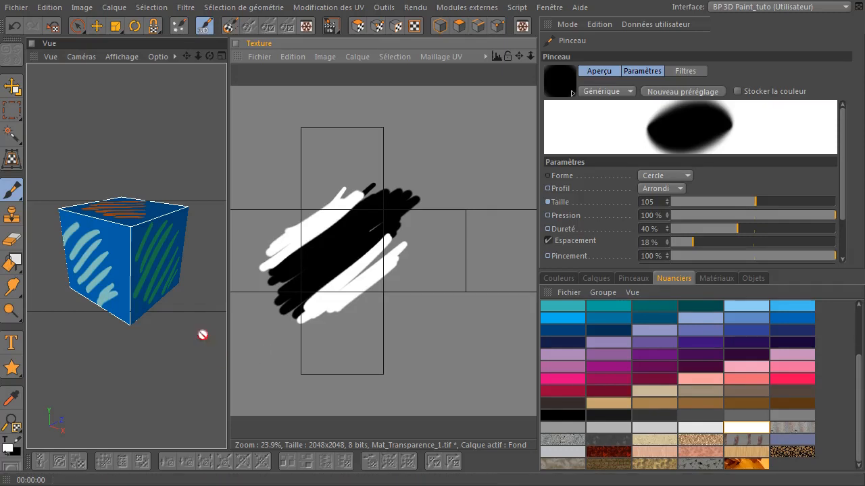
# Toggle the 3D view's Transparence display option, add white strokes above the black band, and toggle the option again.
pyautogui.click(121, 57)
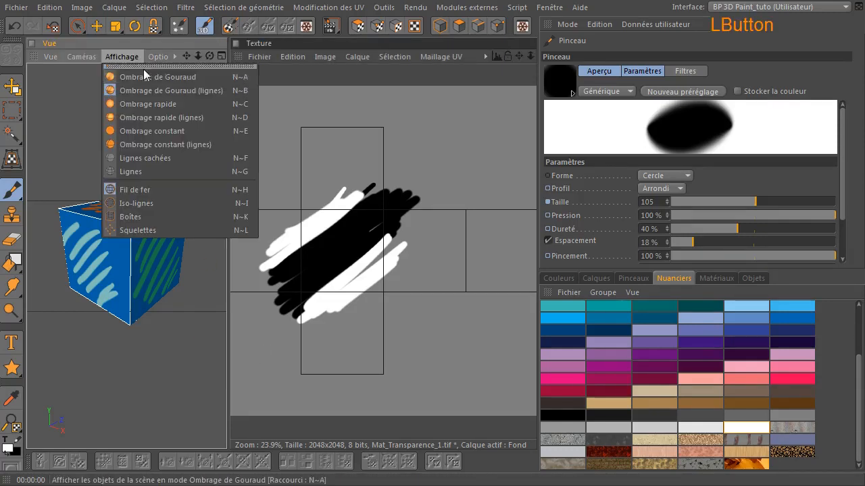
pyautogui.moveTo(149, 58)
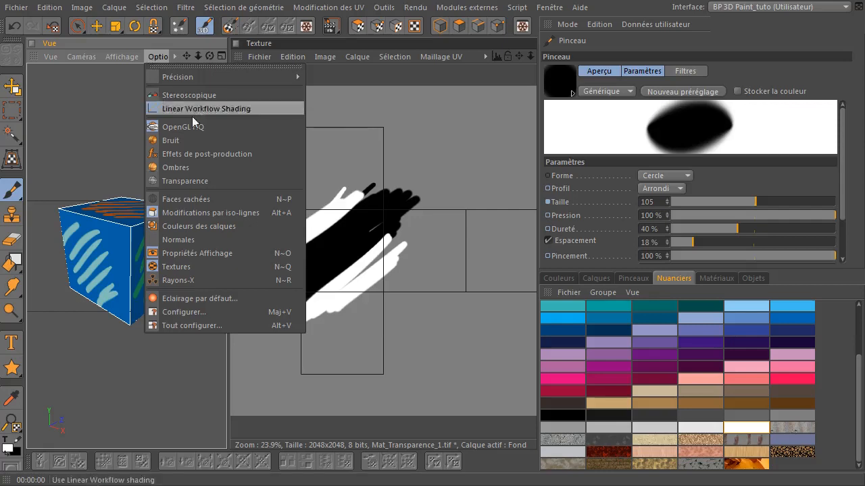
pyautogui.click(256, 184)
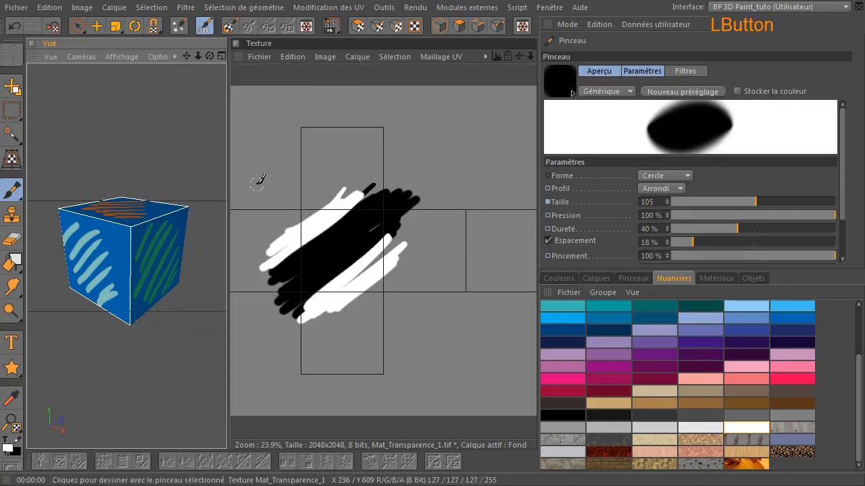
pyautogui.moveTo(318, 223)
pyautogui.mouseDown()
pyautogui.moveTo(323, 203)
pyautogui.moveTo(303, 228)
pyautogui.mouseUp()
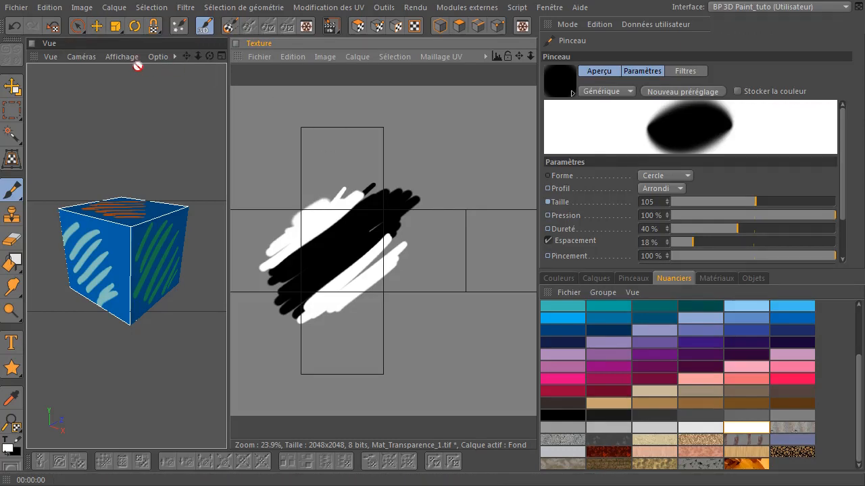
pyautogui.click(160, 58)
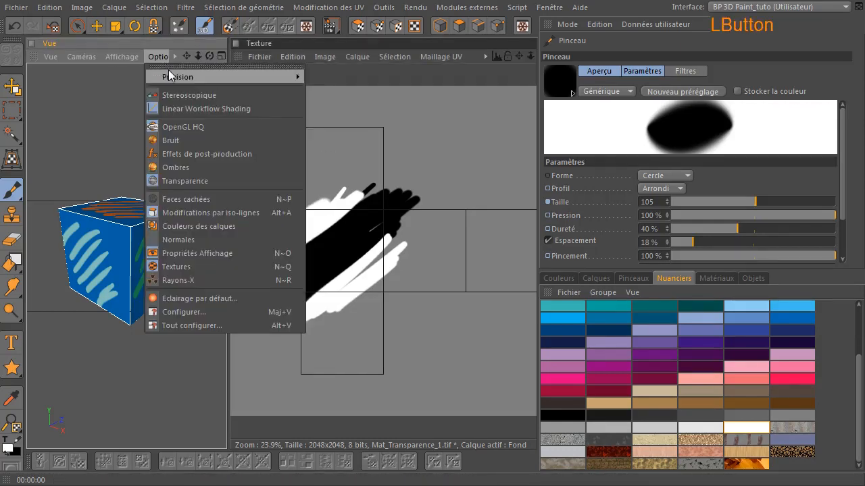
pyautogui.click(189, 181)
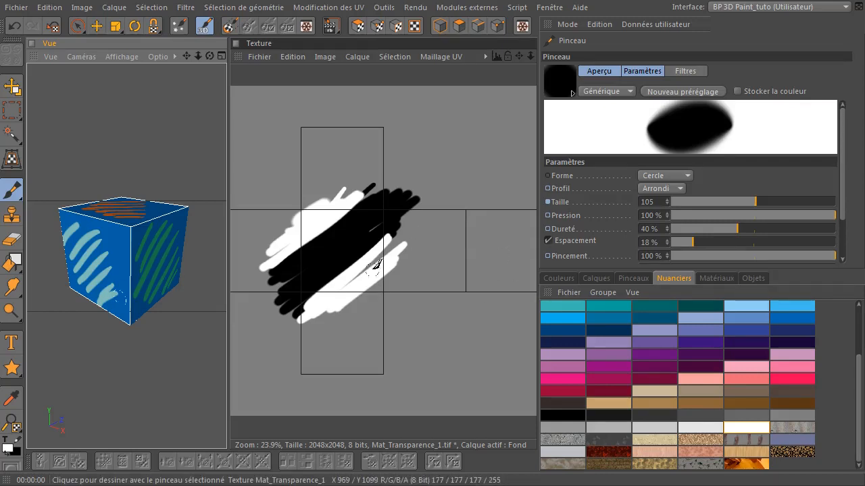
# Set the brush size to 197 and paint more white beside and through the middle of the black band.
pyautogui.click(426, 218)
pyautogui.moveTo(376, 261)
pyautogui.mouseDown()
pyautogui.moveTo(406, 233)
pyautogui.moveTo(399, 250)
pyautogui.mouseUp()
pyautogui.moveTo(383, 216)
pyautogui.mouseDown()
pyautogui.moveTo(337, 256)
pyautogui.moveTo(365, 230)
pyautogui.mouseUp()
pyautogui.moveTo(786, 202); pyautogui.dragTo(746, 201)
pyautogui.moveTo(307, 265); pyautogui.dragTo(366, 233)
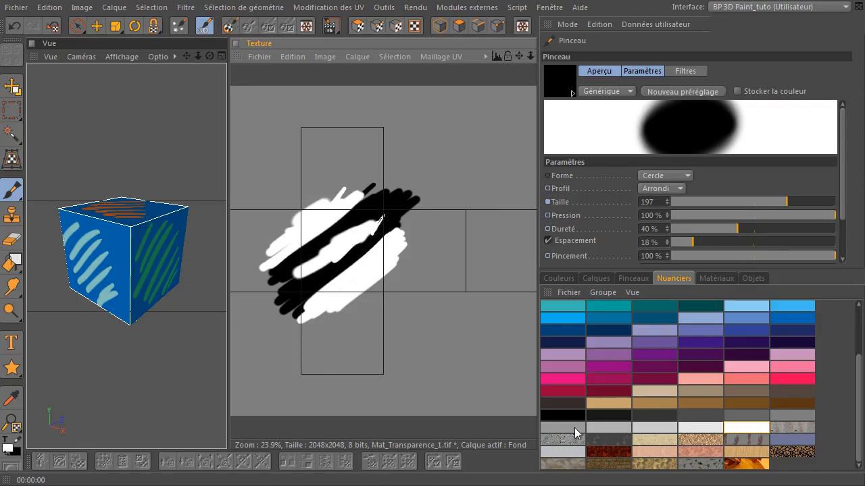
# Sample black from the painted band with the Pipette and reactivate the paint brush.
pyautogui.click(11, 399)
pyautogui.click(297, 295)
pyautogui.click(15, 196)
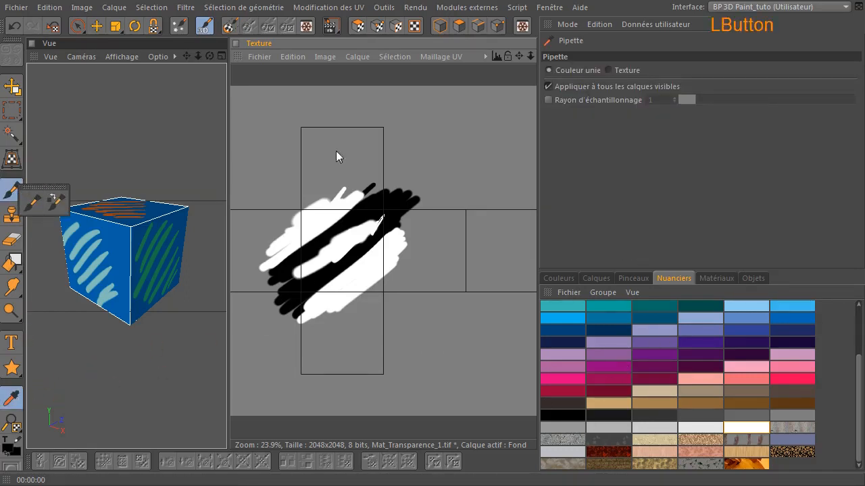
pyautogui.click(32, 200)
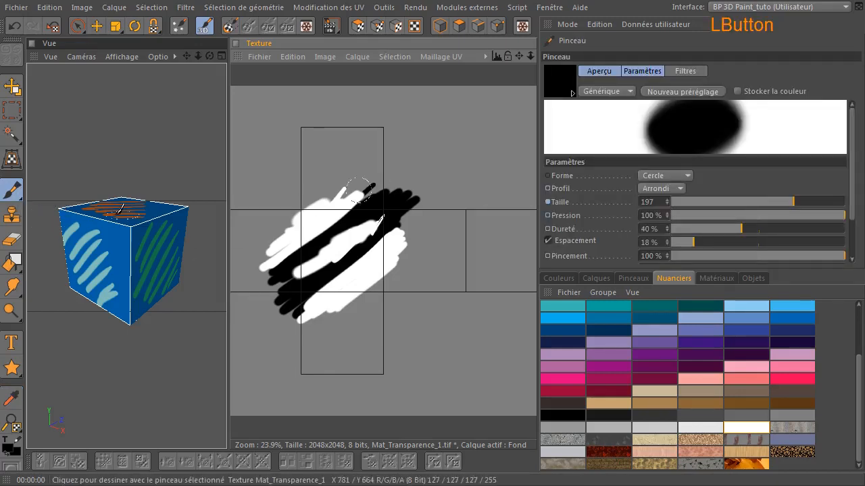
# Fill the whole transparency texture with black and render the cube in the 3D view.
pyautogui.click(11, 262)
pyautogui.click(32, 273)
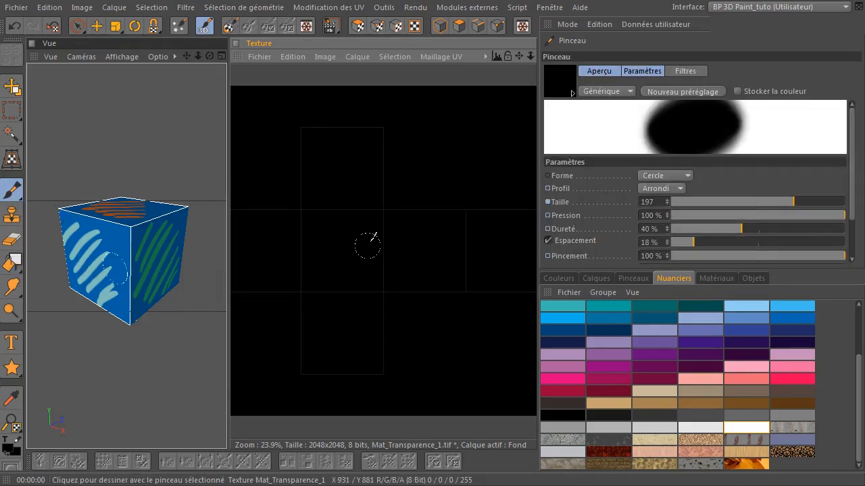
pyautogui.click(142, 53)
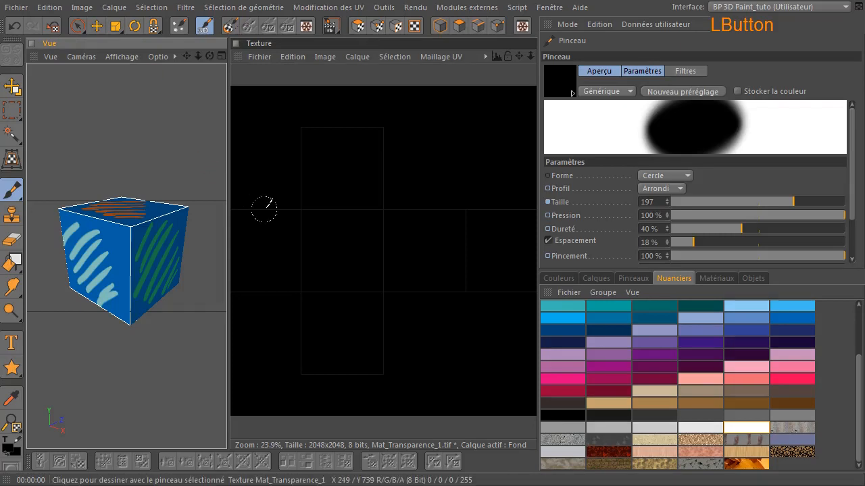
pyautogui.hotkey('ctrl', 'r')
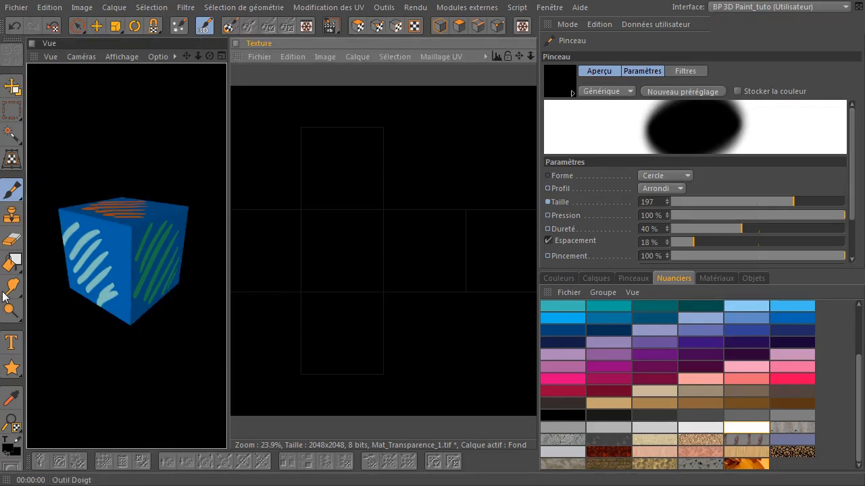
pyautogui.click(82, 195)
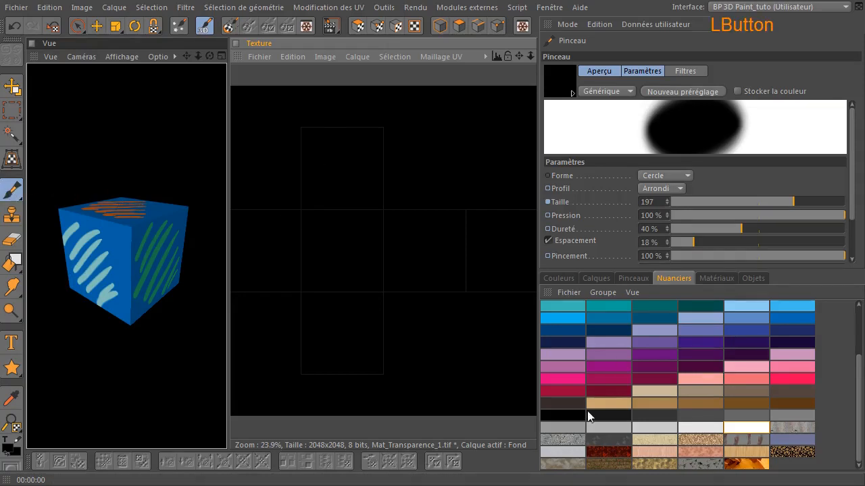
# Paint a broad vertical white band across the centre of the transparency texture and render the cube.
pyautogui.click(741, 425)
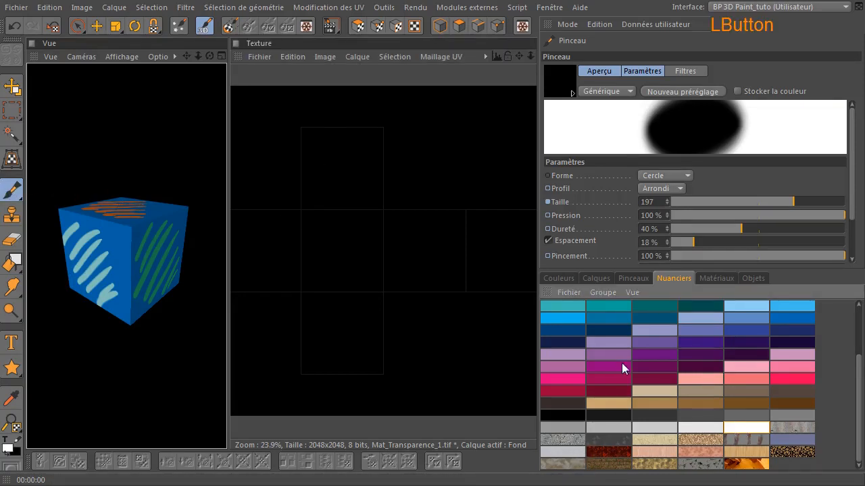
pyautogui.moveTo(380, 201)
pyautogui.mouseDown()
pyautogui.moveTo(389, 308)
pyautogui.moveTo(385, 248)
pyautogui.moveTo(355, 301)
pyautogui.moveTo(378, 243)
pyautogui.moveTo(404, 318)
pyautogui.moveTo(413, 307)
pyautogui.mouseUp()
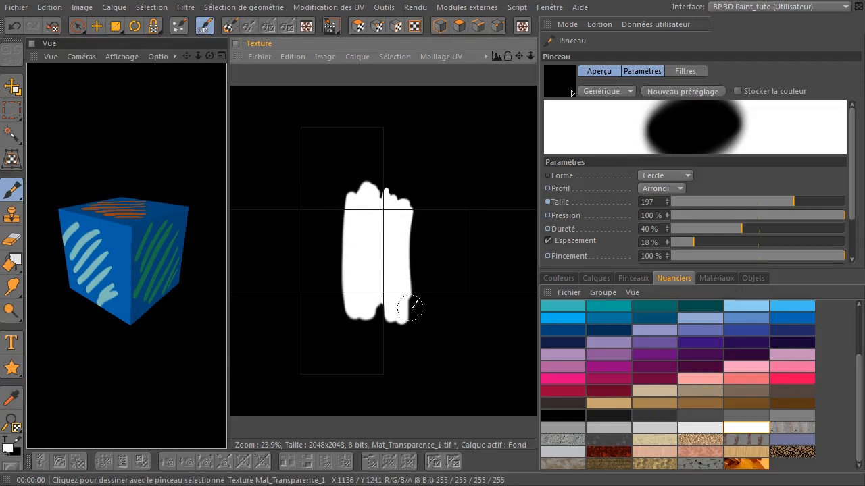
pyautogui.hotkey('ctrl', 'r')
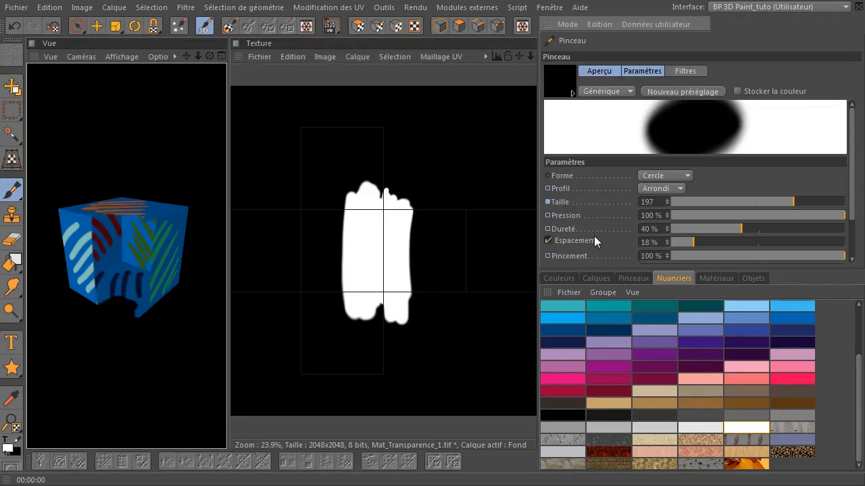
# Paint adjoining vertical bands in three progressively darker greys to the right of the white band, and render the cube.
pyautogui.click(752, 417)
pyautogui.click(639, 427)
pyautogui.moveTo(404, 193)
pyautogui.mouseDown()
pyautogui.moveTo(409, 297)
pyautogui.moveTo(432, 331)
pyautogui.mouseUp()
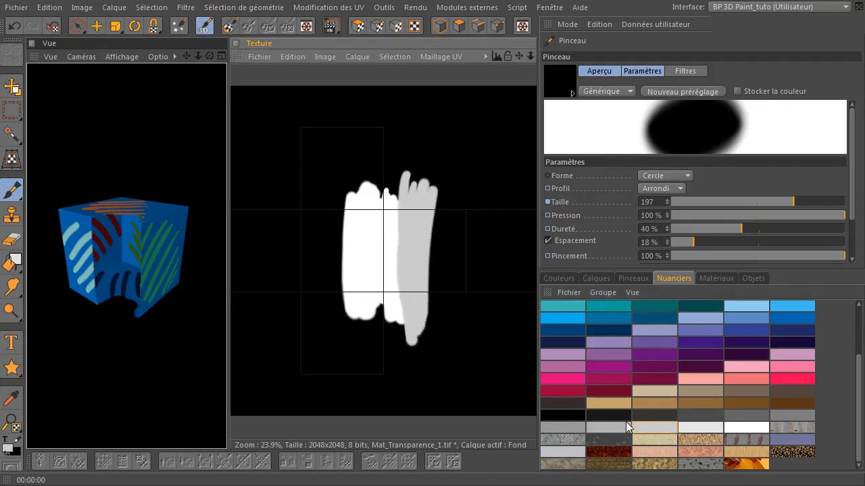
pyautogui.click(576, 425)
pyautogui.moveTo(437, 232)
pyautogui.mouseDown()
pyautogui.moveTo(446, 290)
pyautogui.moveTo(456, 257)
pyautogui.mouseUp()
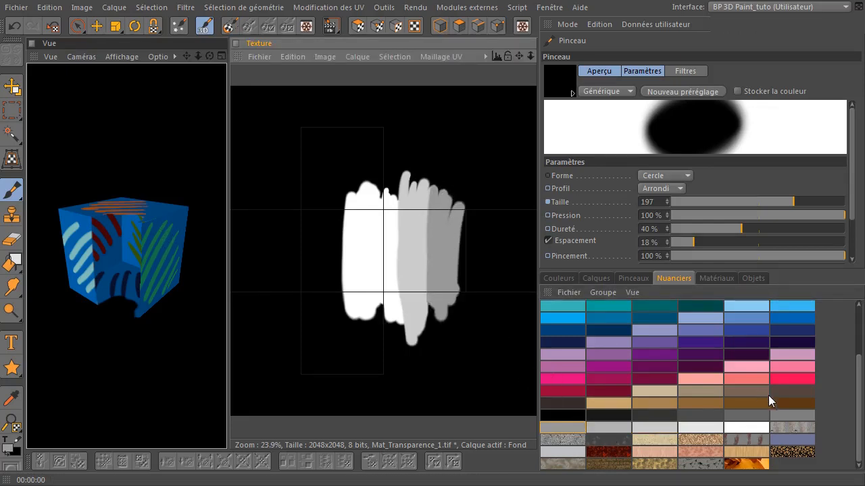
pyautogui.click(793, 415)
pyautogui.moveTo(463, 210)
pyautogui.mouseDown()
pyautogui.moveTo(460, 274)
pyautogui.moveTo(466, 270)
pyautogui.mouseUp()
pyautogui.hotkey('ctrl', 'r')
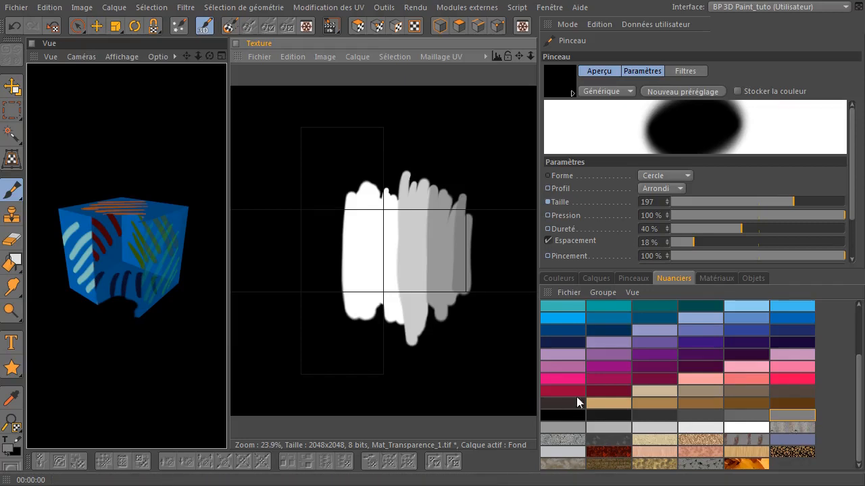
# Add a Diffusion texture channel to the Mat material, accepting the proposed new texture settings.
pyautogui.click(700, 275)
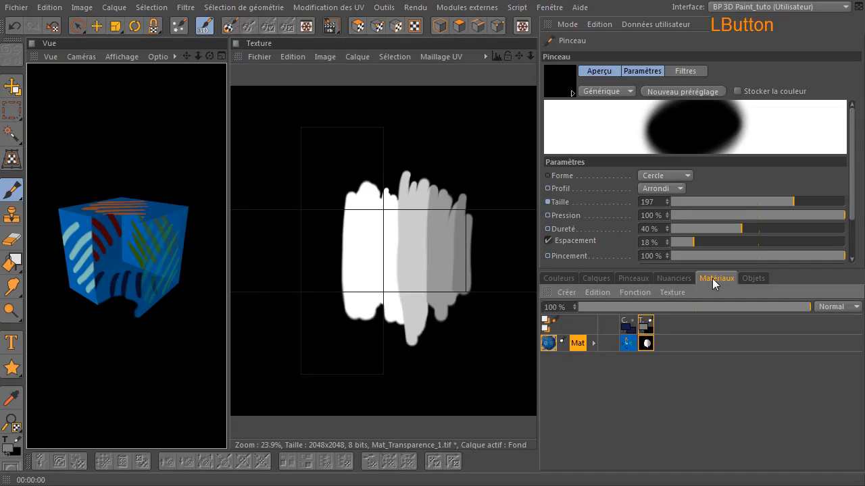
pyautogui.rightClick(545, 347)
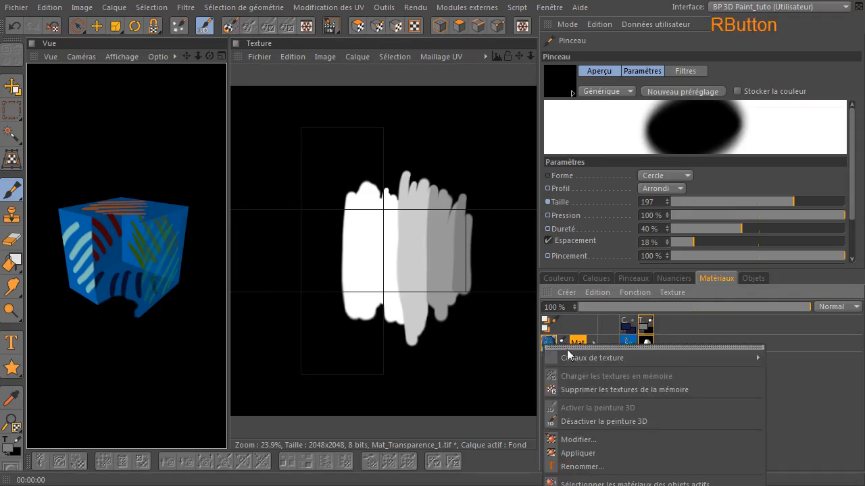
pyautogui.moveTo(582, 357)
pyautogui.click(814, 377)
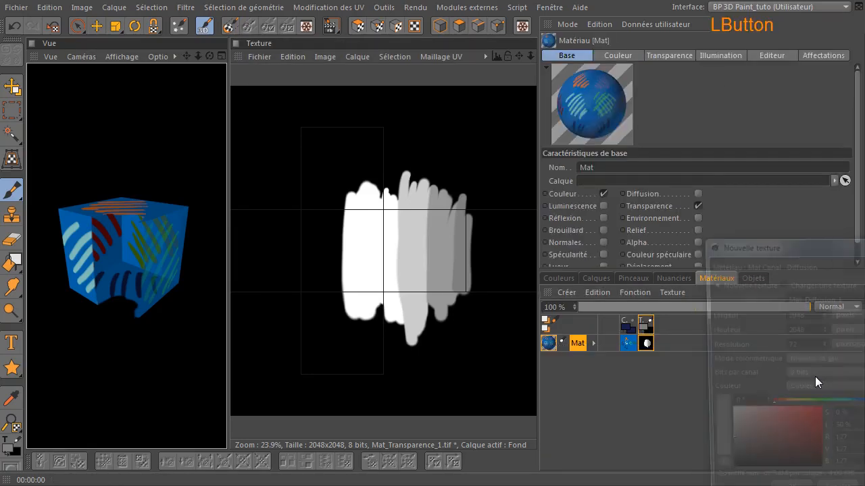
pyautogui.click(763, 485)
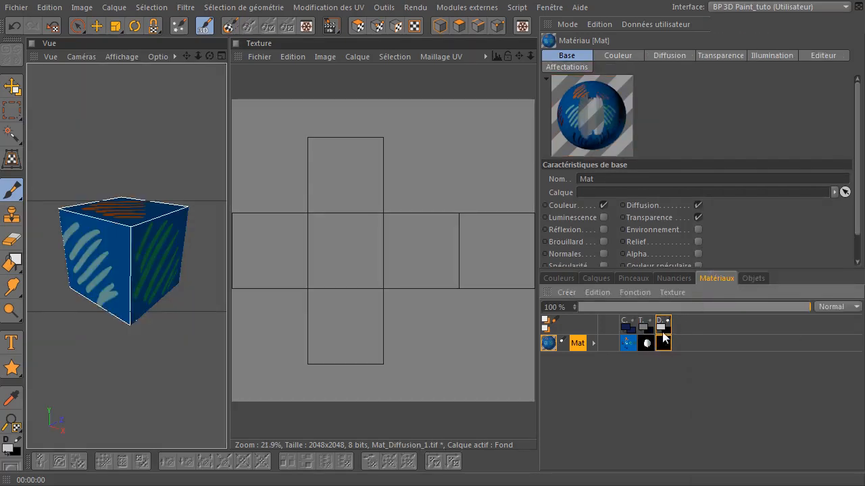
# Save the diffusion texture in the TIFF (calques PSD) format as Mat_Diffusion_1.tif.
pyautogui.click(262, 58)
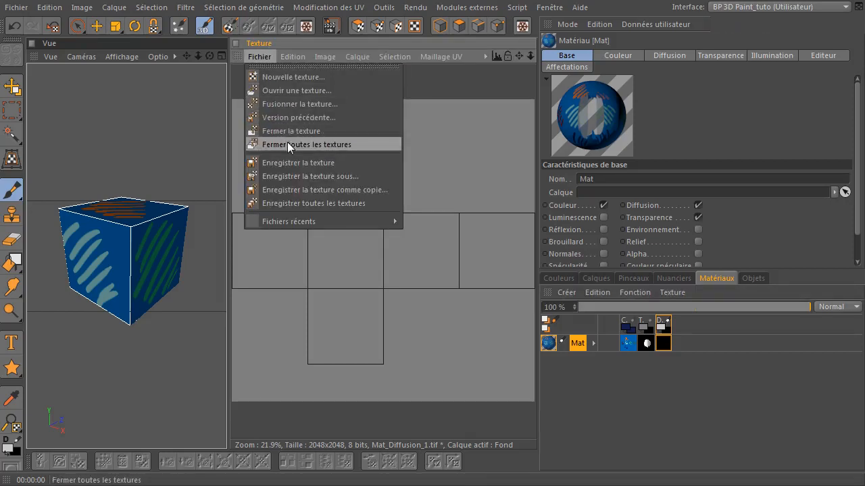
pyautogui.click(290, 175)
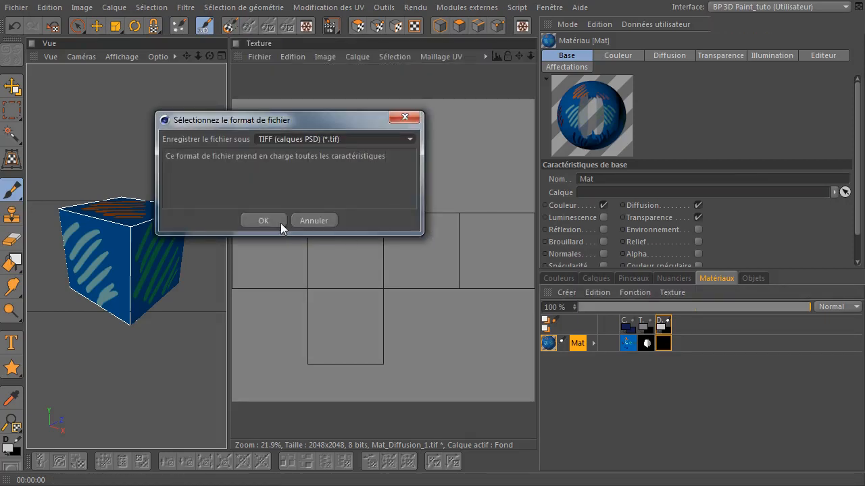
pyautogui.click(280, 223)
pyautogui.click(655, 391)
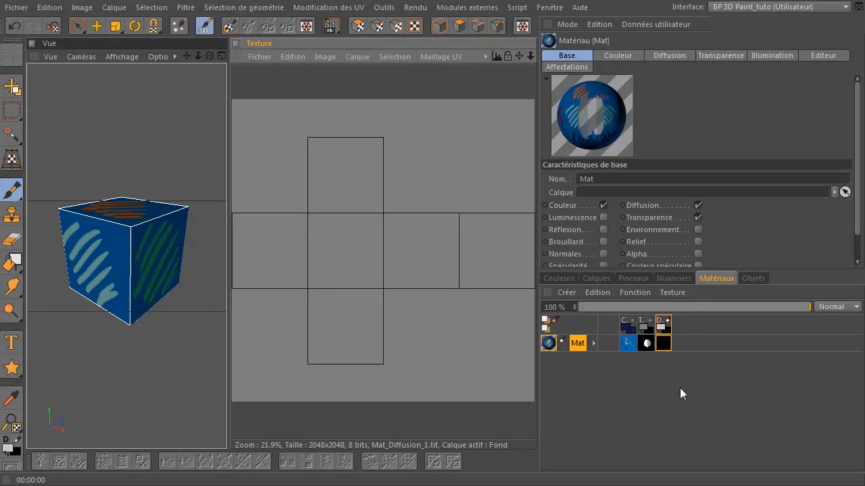
# Add a Réflexion channel to Mat with a new 2048 × 2048 pixel texture named Mat_Réflexion_1.
pyautogui.rightClick(547, 344)
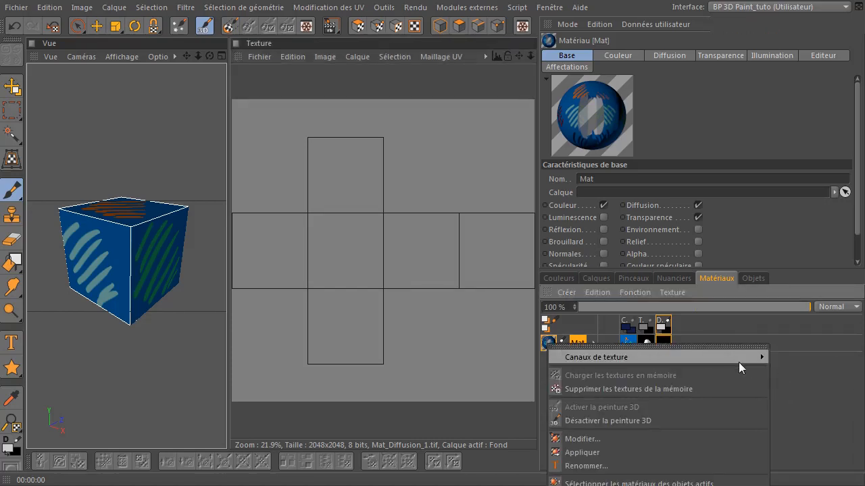
pyautogui.moveTo(739, 359)
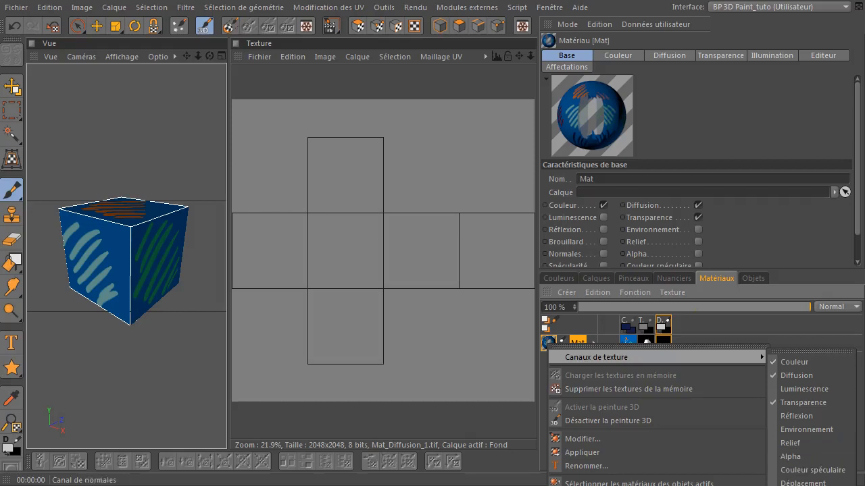
pyautogui.click(806, 414)
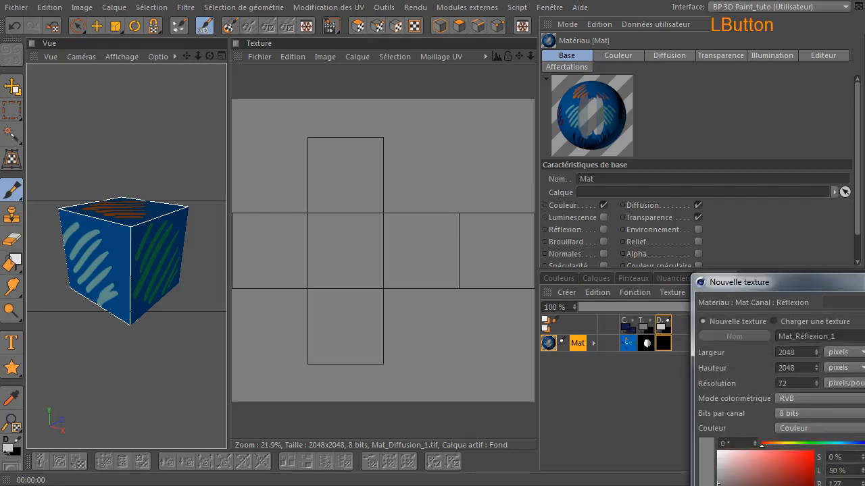
pyautogui.press('Return')
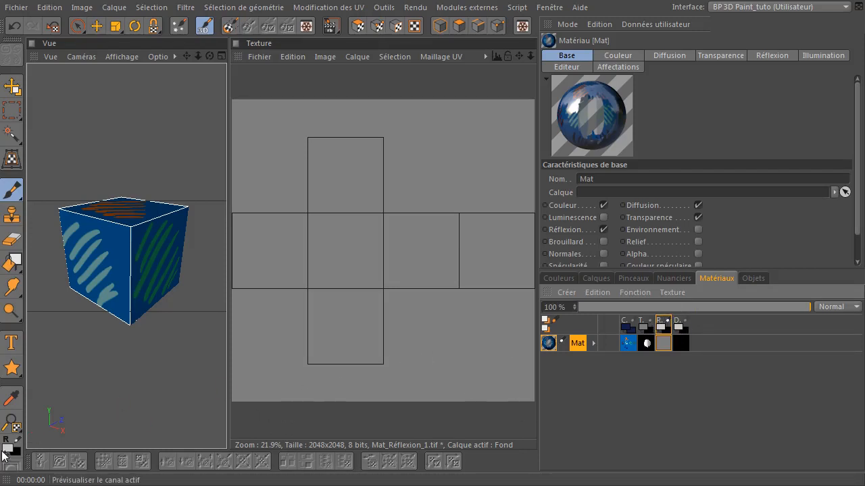
# Display the material's colour, transparency, reflection and diffusion textures one after another in the texture view.
pyautogui.click(632, 344)
pyautogui.click(645, 345)
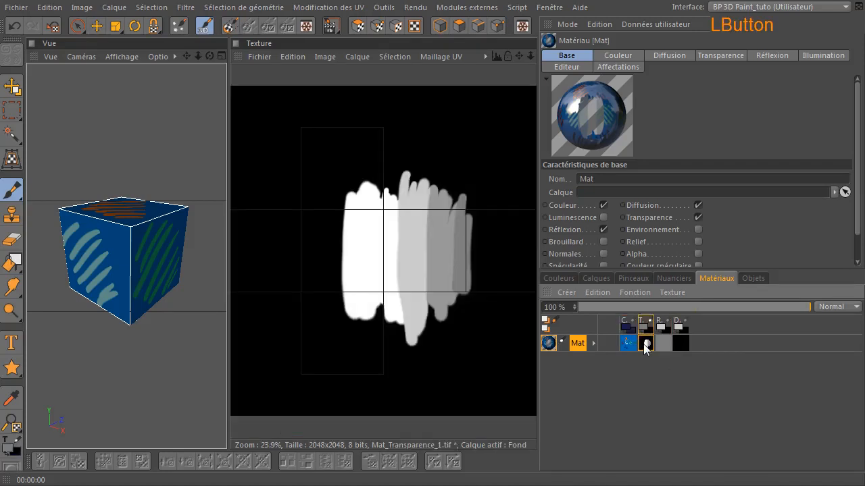
pyautogui.click(661, 344)
pyautogui.click(684, 343)
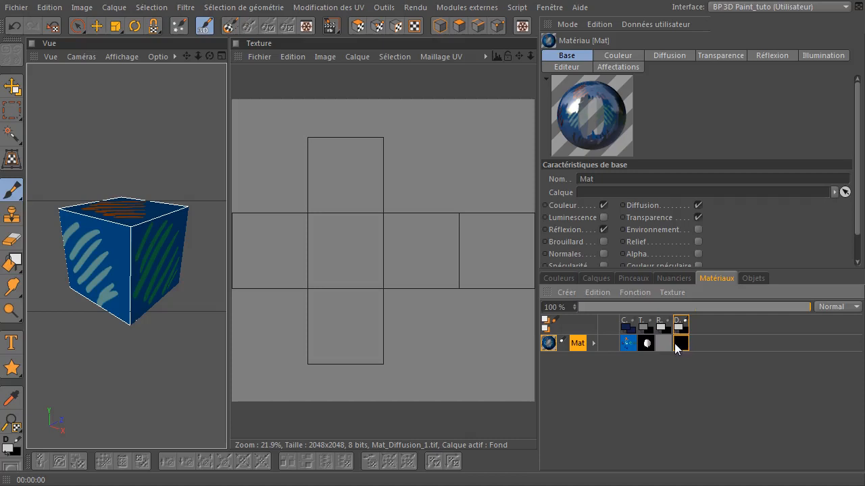
# Activate the reflection texture and save it in the TIFF (calques PSD) format as Mat_Réflexion_1.tif.
pyautogui.click(665, 345)
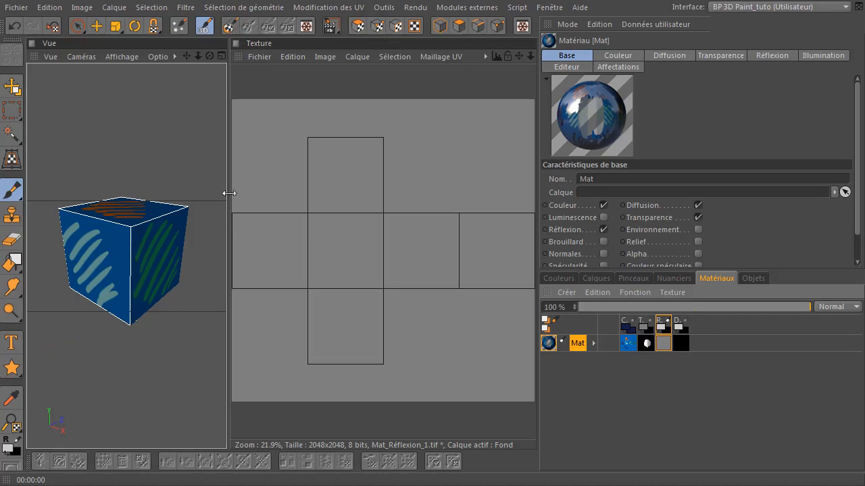
pyautogui.click(263, 58)
pyautogui.click(284, 175)
pyautogui.click(256, 220)
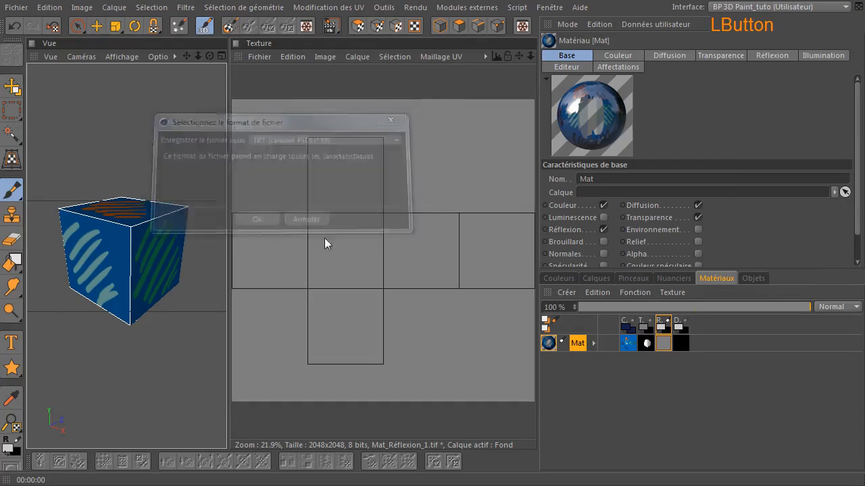
pyautogui.click(652, 399)
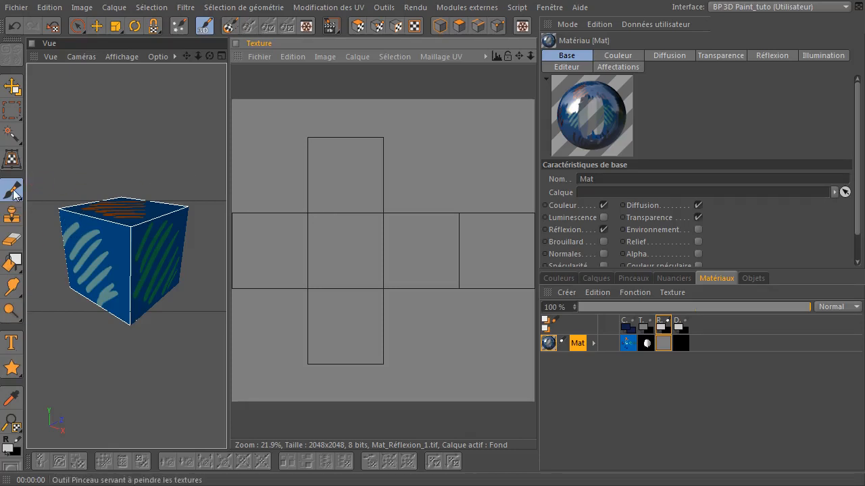
# Narrow the managers' column to give the 3D and texture views more room, and show the materials manager.
pyautogui.click(755, 277)
pyautogui.moveTo(537, 345); pyautogui.dragTo(610, 344)
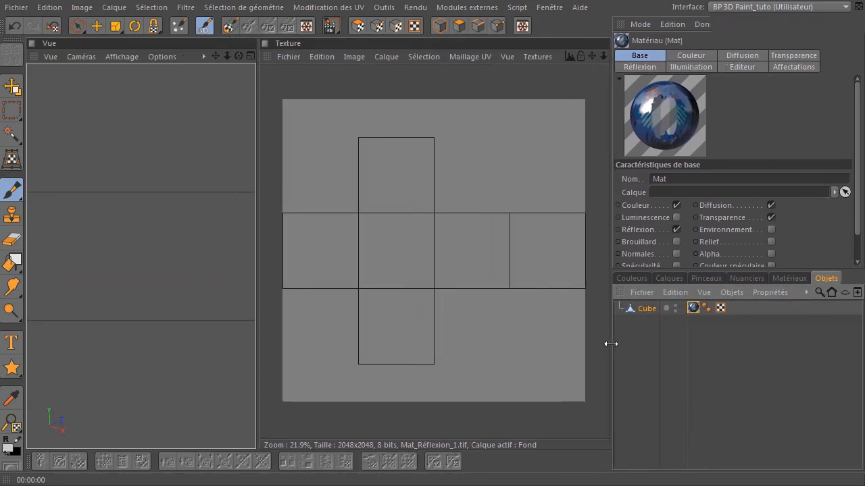
pyautogui.click(792, 278)
# Cycle the materials display through Vignettes, Liste, compact and étendu/compact layer manager modes, and restore Gestionnaire de calques (compact).
pyautogui.click(703, 294)
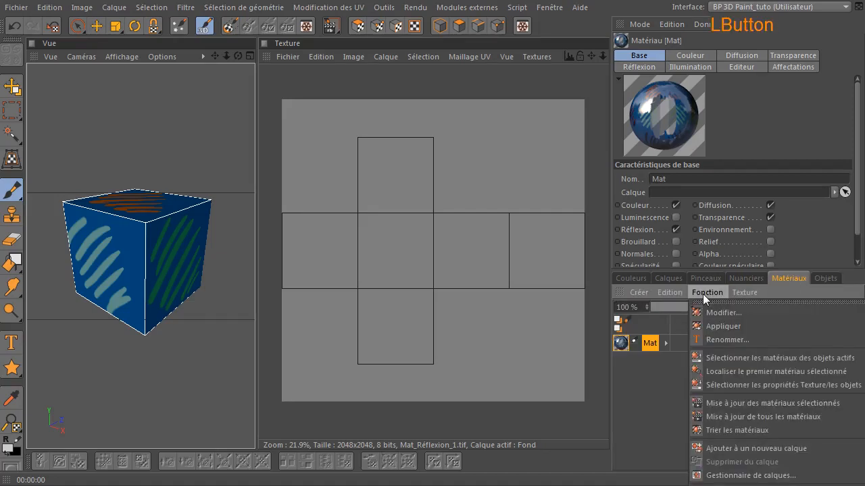
pyautogui.moveTo(678, 292)
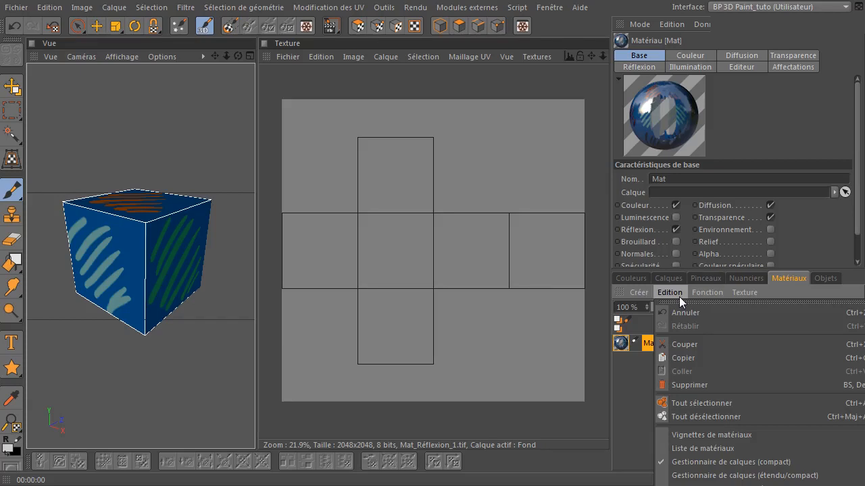
pyautogui.click(706, 434)
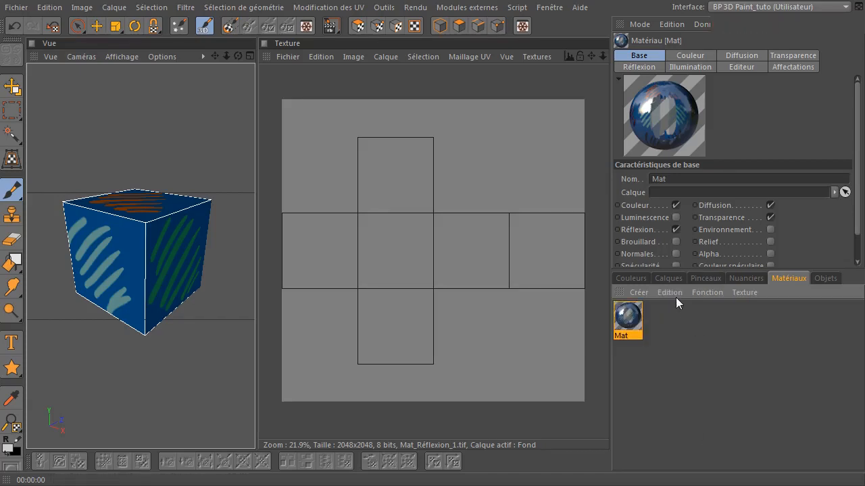
pyautogui.click(672, 294)
pyautogui.click(699, 448)
pyautogui.click(682, 295)
pyautogui.click(700, 462)
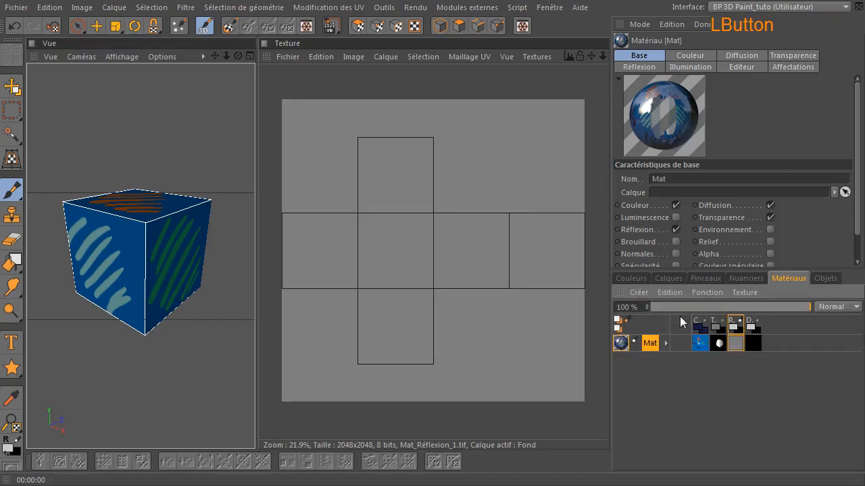
pyautogui.click(671, 293)
pyautogui.click(695, 475)
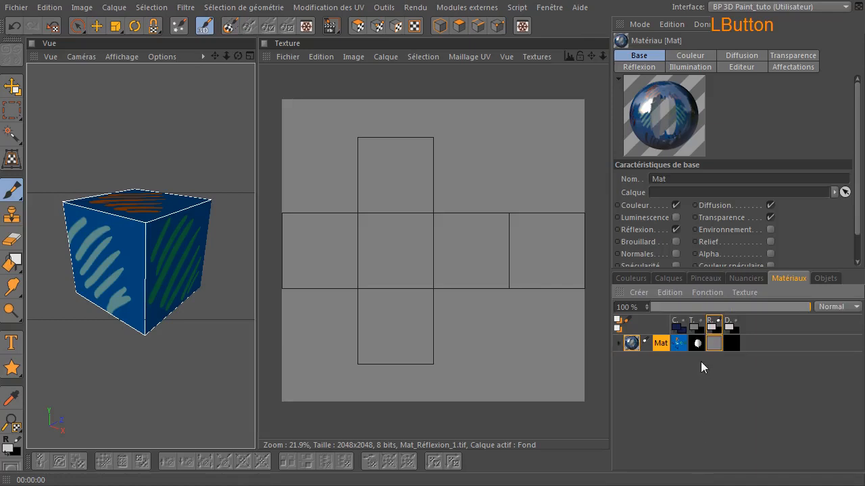
pyautogui.click(673, 293)
pyautogui.click(692, 462)
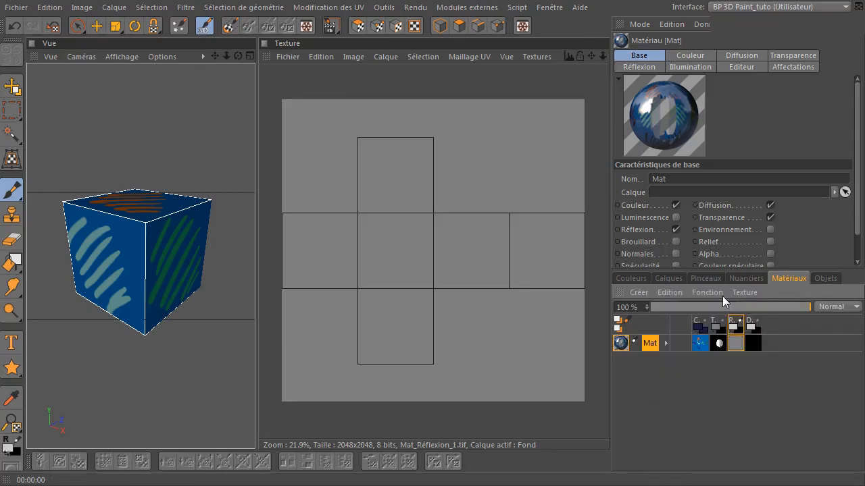
# Show the brush presets in large icons, medium icons, list and icon display modes, and restore the small icons (Petites icônes).
pyautogui.click(700, 279)
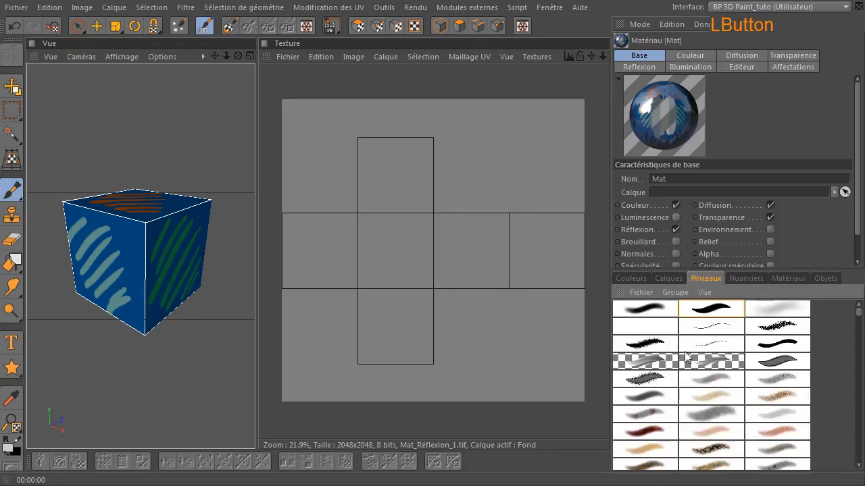
pyautogui.click(704, 293)
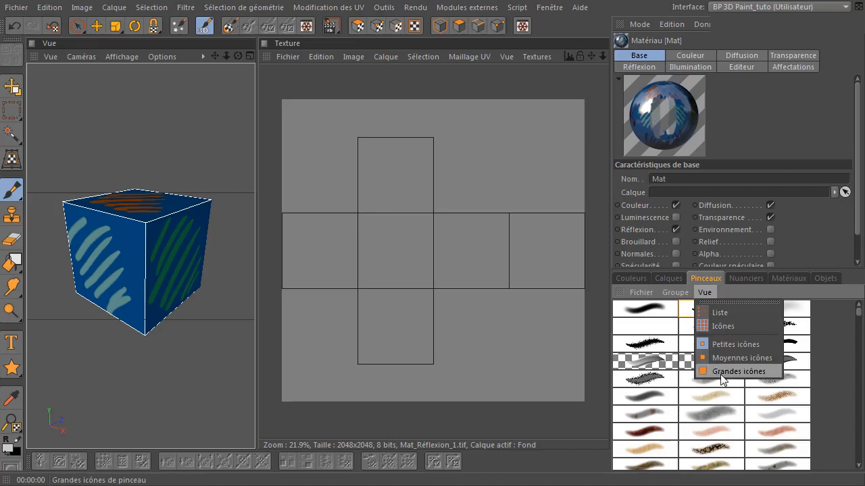
pyautogui.click(720, 375)
pyautogui.click(703, 292)
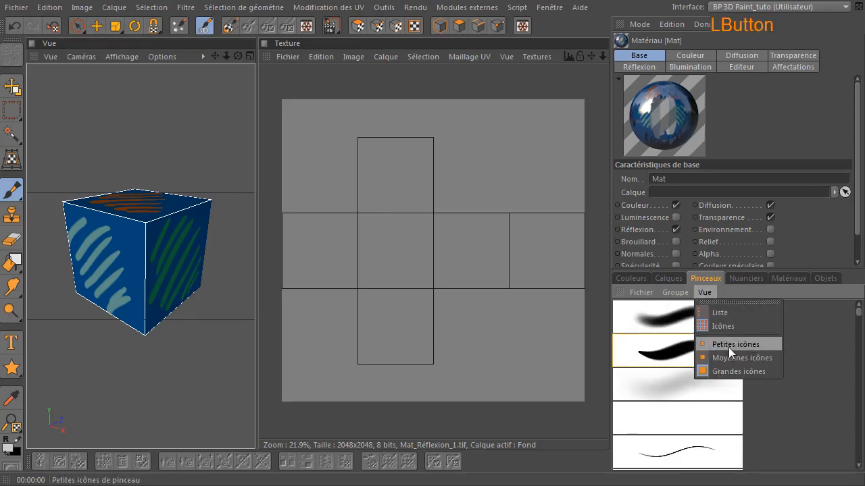
pyautogui.click(726, 356)
pyautogui.click(705, 293)
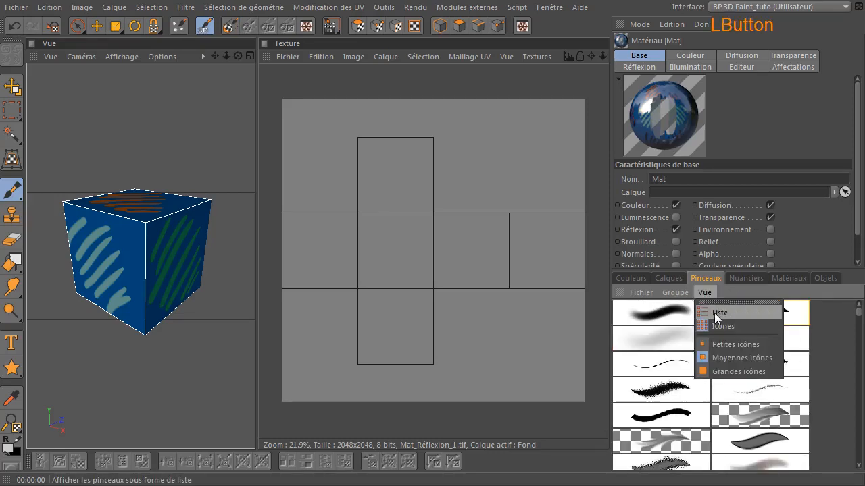
pyautogui.click(716, 313)
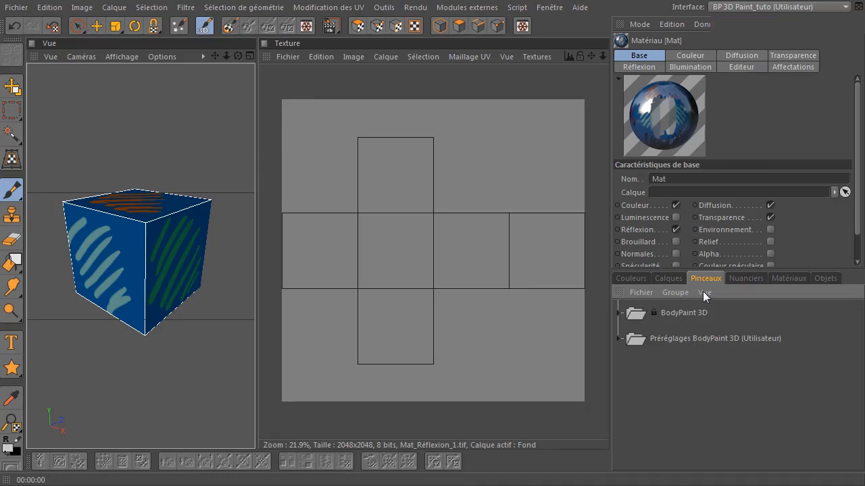
pyautogui.click(704, 292)
pyautogui.click(725, 325)
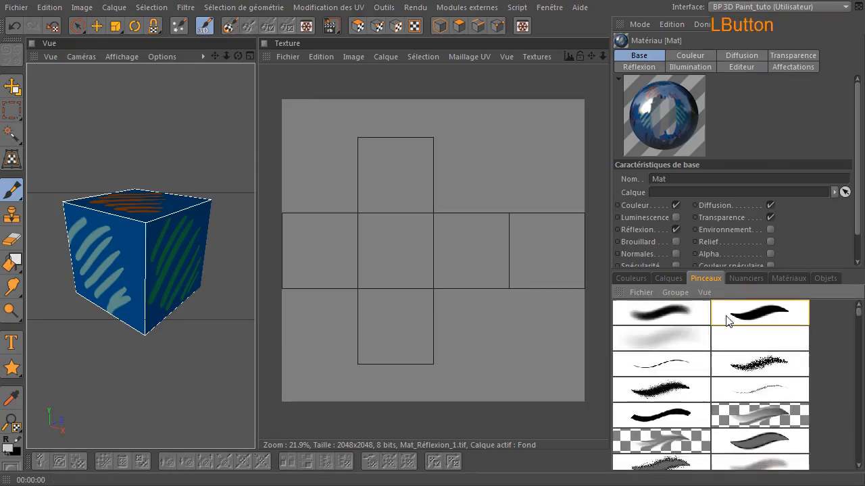
pyautogui.click(705, 293)
pyautogui.click(718, 344)
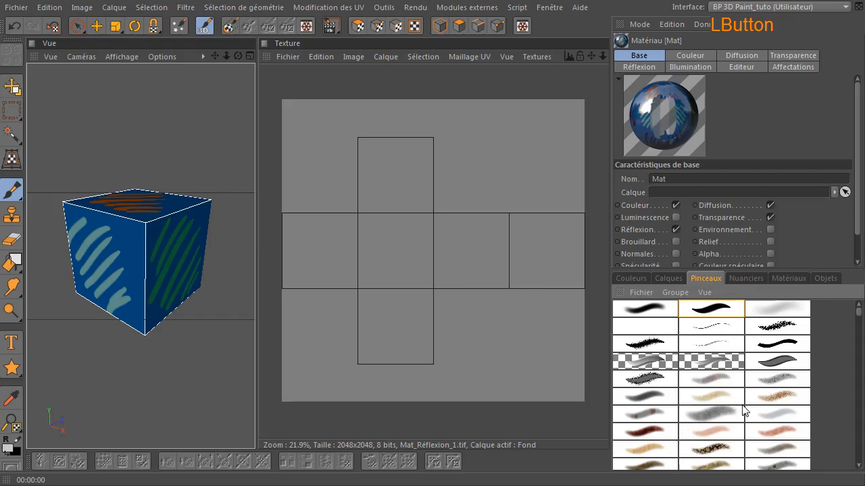
# Activate the Mat material's colour texture, Mat_Couleur.tif, and show its layers in the layer manager.
pyautogui.click(670, 279)
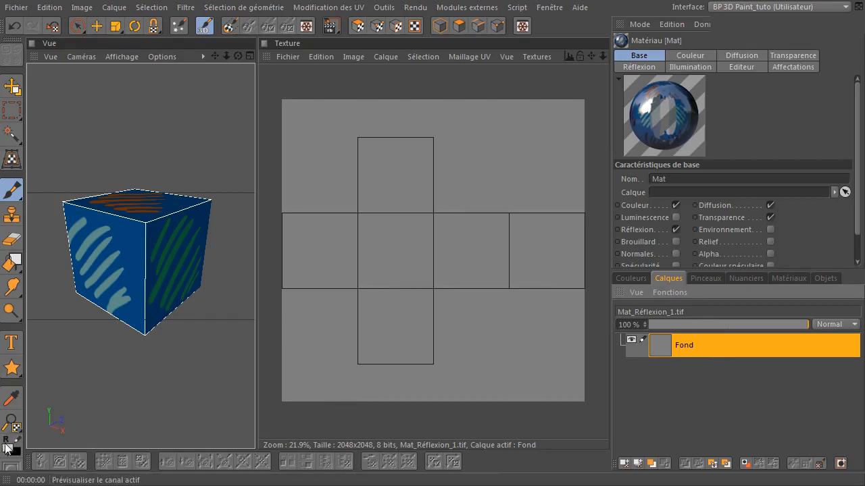
pyautogui.click(780, 277)
pyautogui.click(700, 344)
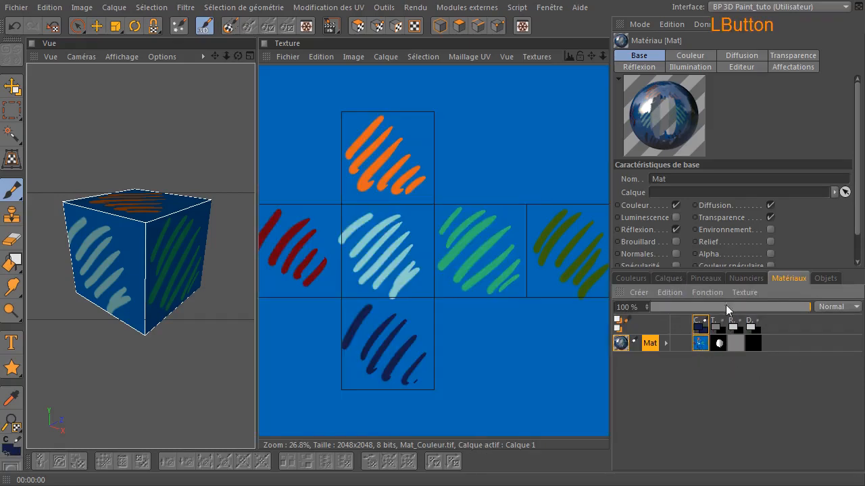
pyautogui.click(669, 278)
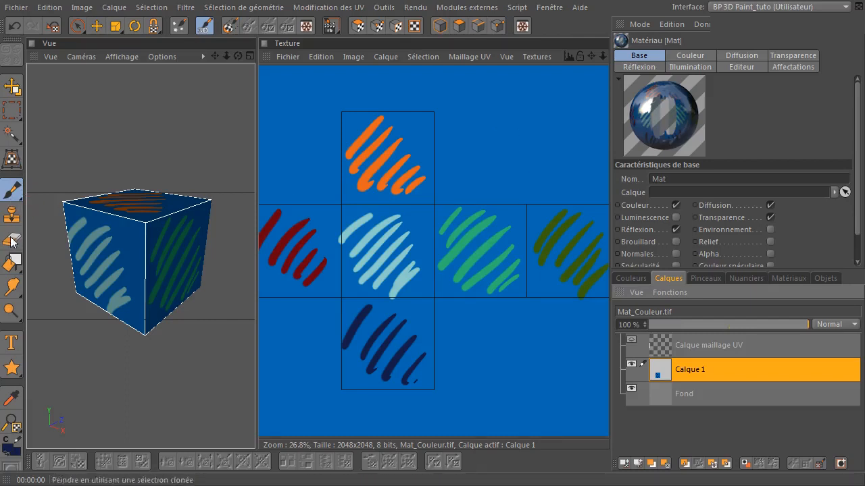
pyautogui.click(655, 279)
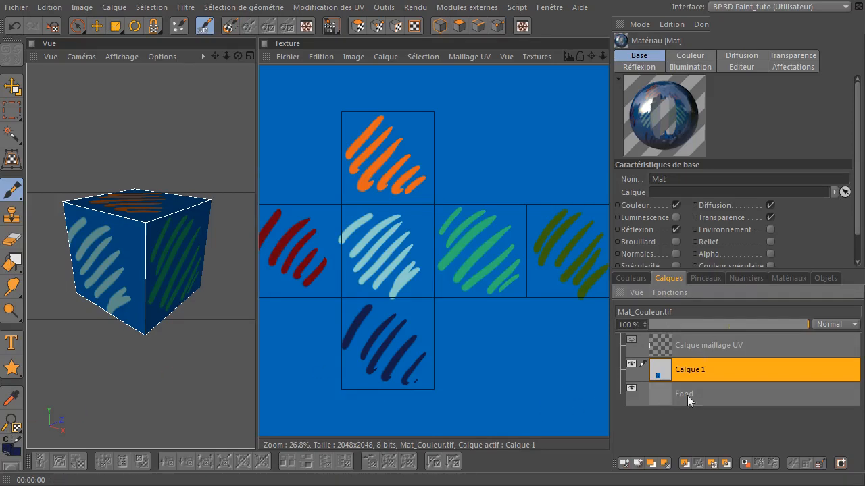
# Paint a dark blue patch on the Fond layer outside the UV mesh, hiding and showing Calque 1 to check it.
pyautogui.click(718, 395)
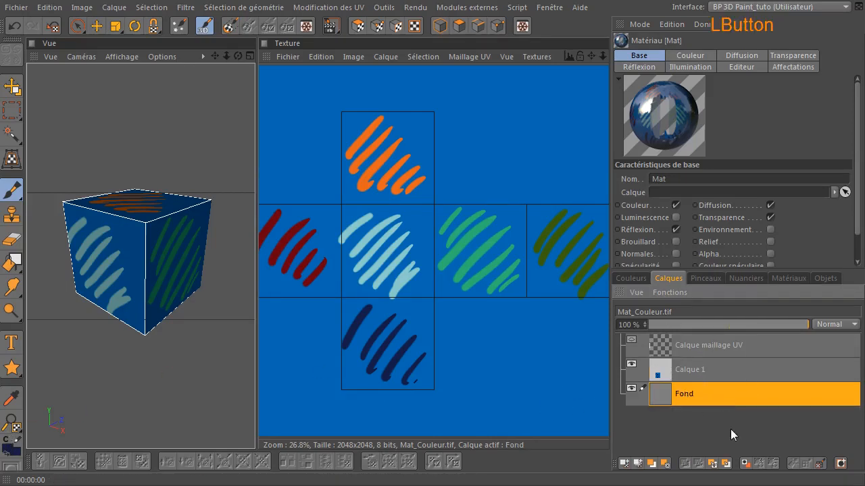
pyautogui.click(495, 337)
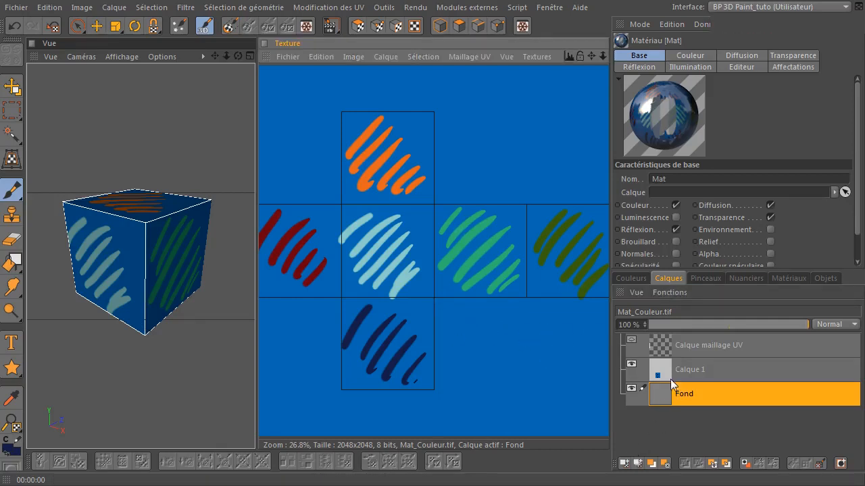
pyautogui.click(631, 365)
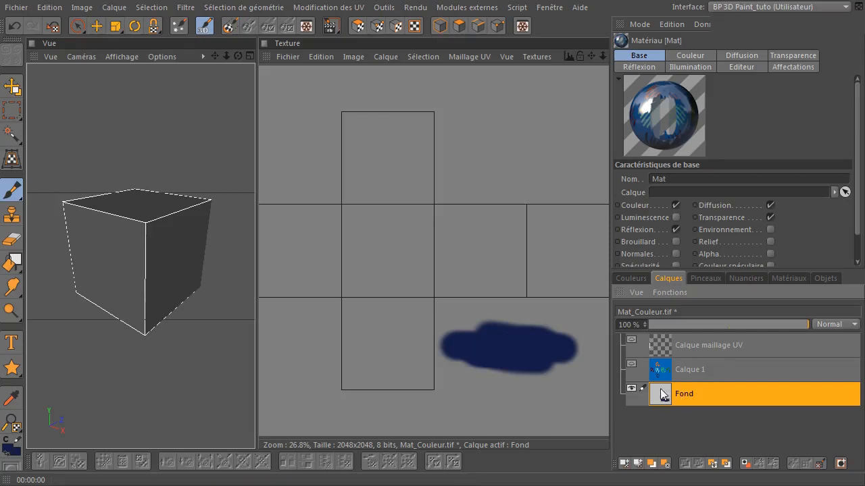
pyautogui.click(631, 365)
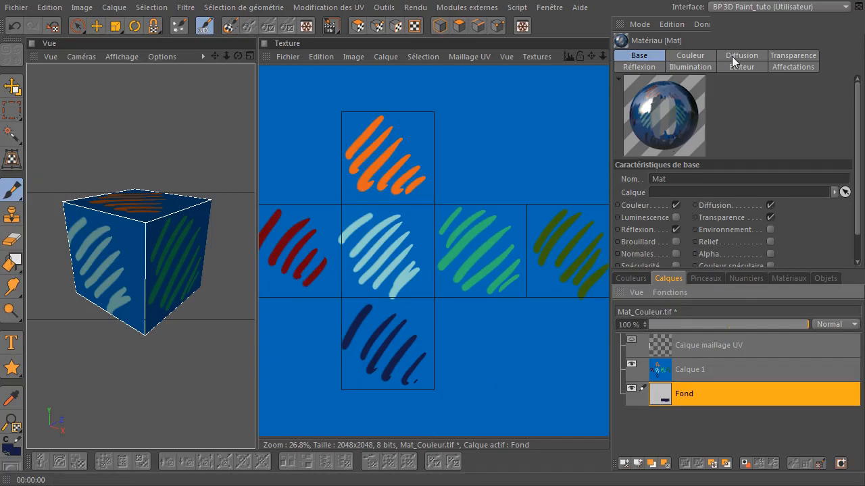
# Display the brush tool's parameters and set the brush size to 39.
pyautogui.click(9, 198)
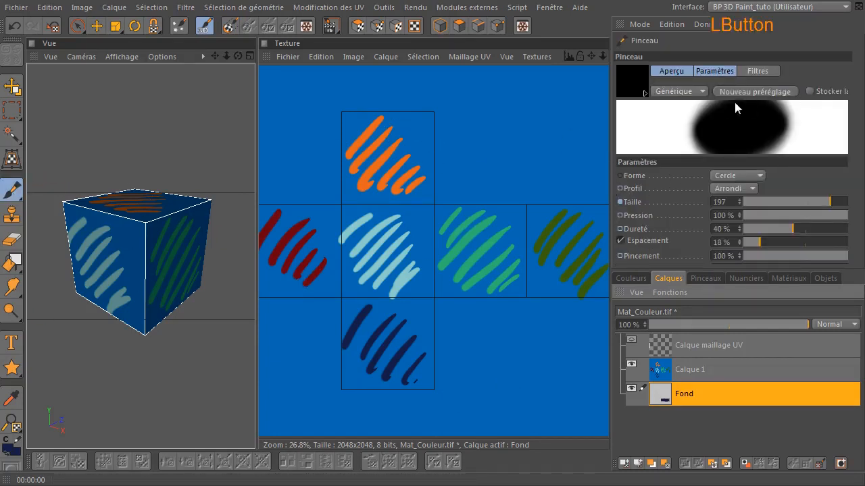
pyautogui.click(802, 201)
pyautogui.moveTo(802, 202)
pyautogui.mouseDown()
pyautogui.moveTo(724, 213)
pyautogui.moveTo(759, 199)
pyautogui.moveTo(808, 204)
pyautogui.moveTo(782, 202)
pyautogui.mouseUp()
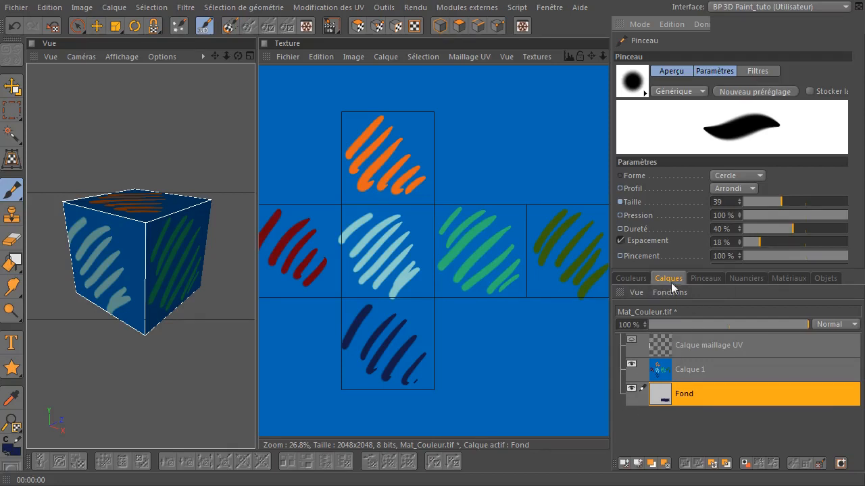
# Show the colour manager and the colour swatches, viewing the swatches from the start of the palette.
pyautogui.click(629, 278)
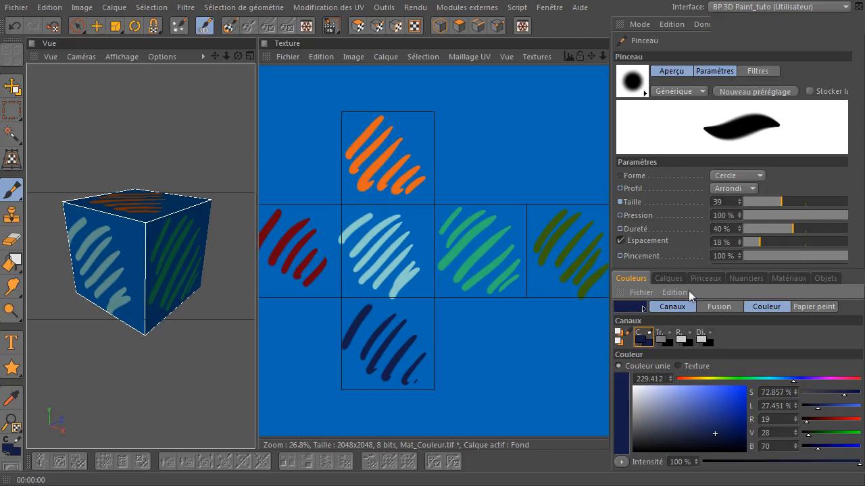
pyautogui.click(735, 279)
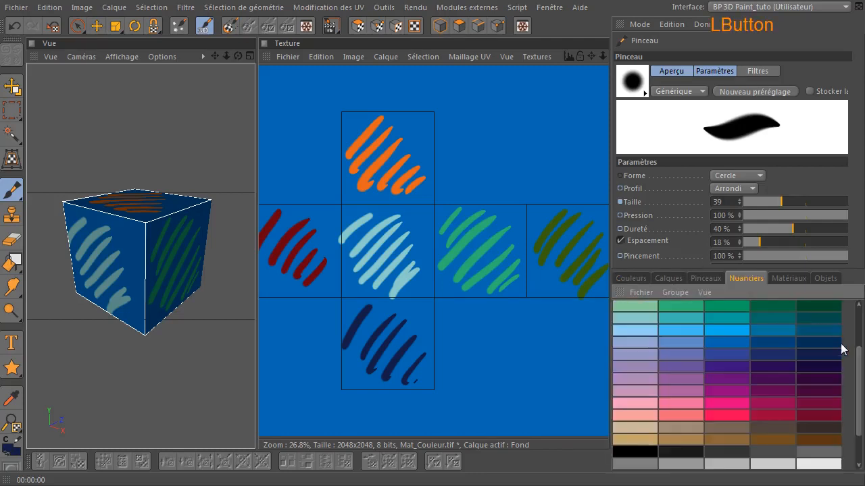
pyautogui.moveTo(858, 371); pyautogui.dragTo(858, 331)
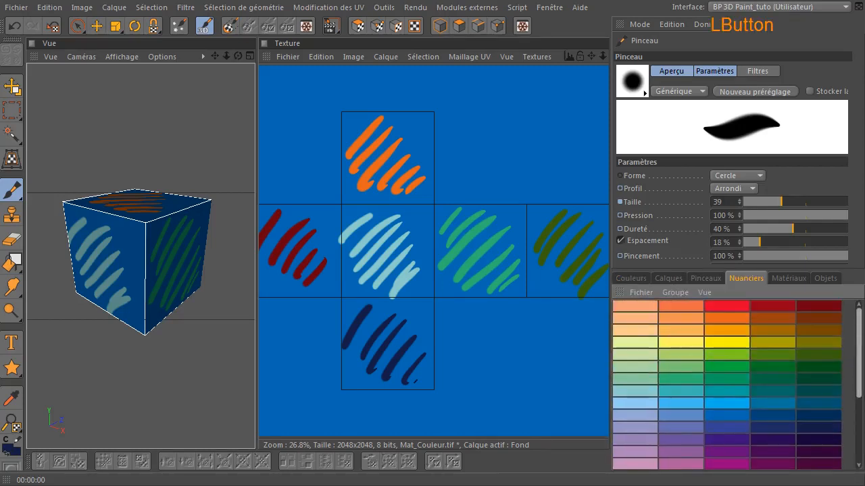
# Display the swatches as small, large and medium icons and as a list, and restore the icon display.
pyautogui.click(705, 292)
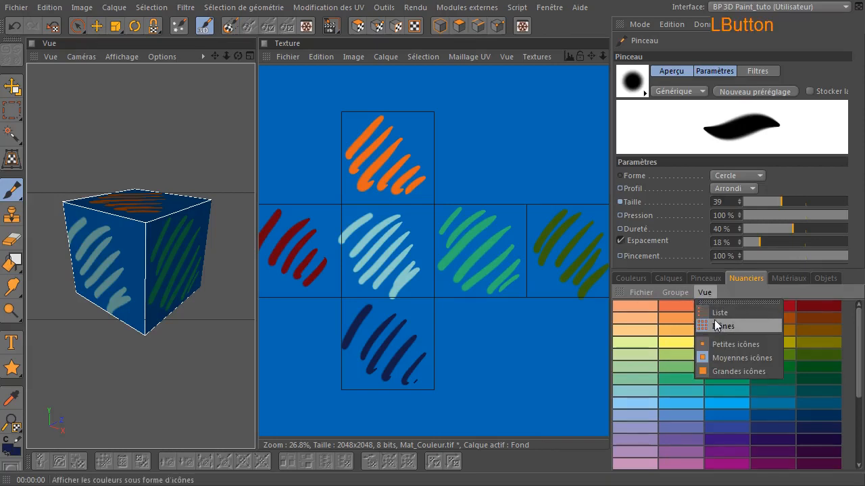
pyautogui.click(729, 345)
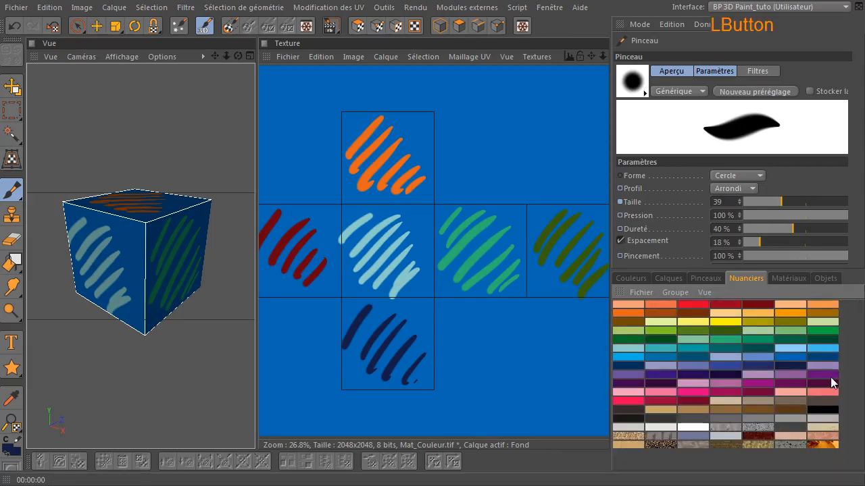
pyautogui.click(704, 293)
pyautogui.click(767, 368)
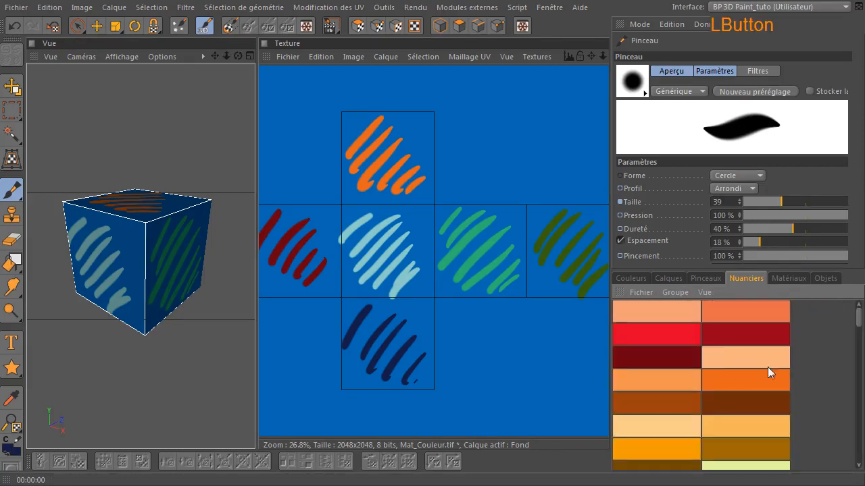
pyautogui.click(702, 292)
pyautogui.click(723, 356)
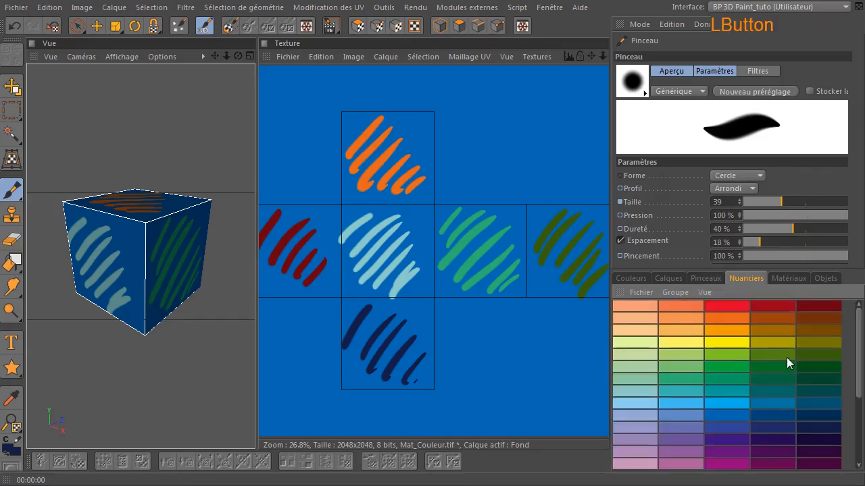
pyautogui.click(708, 295)
pyautogui.click(716, 313)
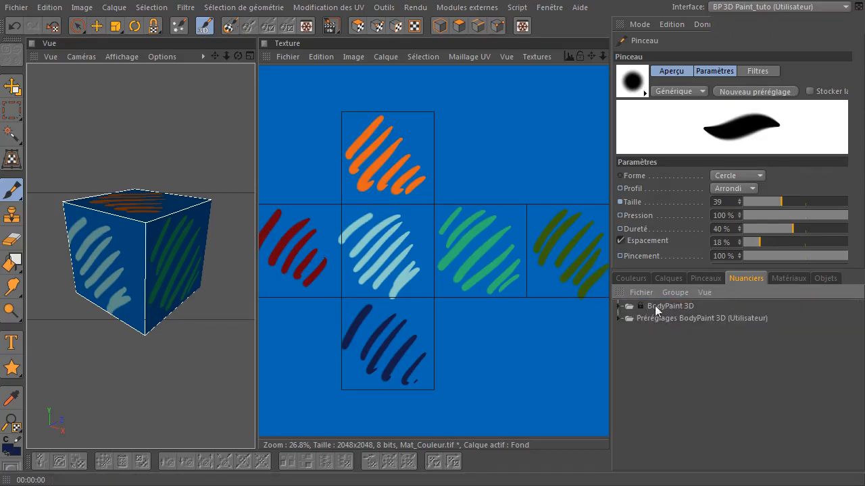
pyautogui.click(702, 292)
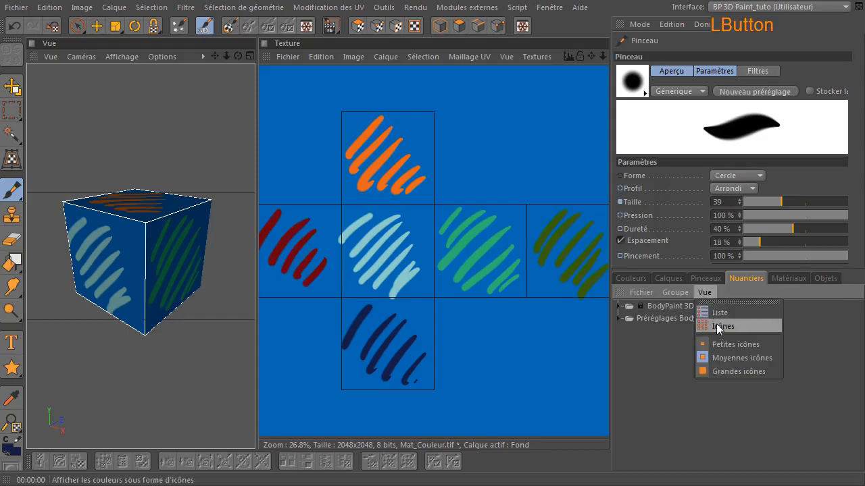
pyautogui.click(718, 326)
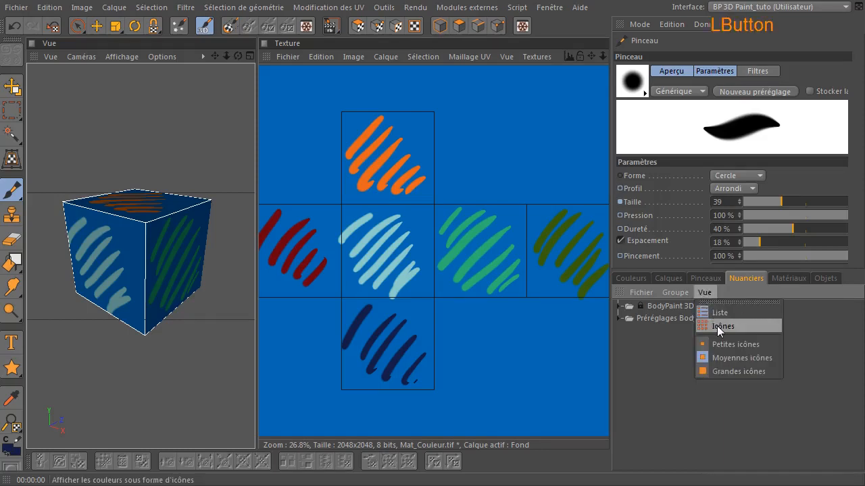
# Show the materials and objects managers, review the texture view's file commands, and return to the materials manager.
pyautogui.click(799, 278)
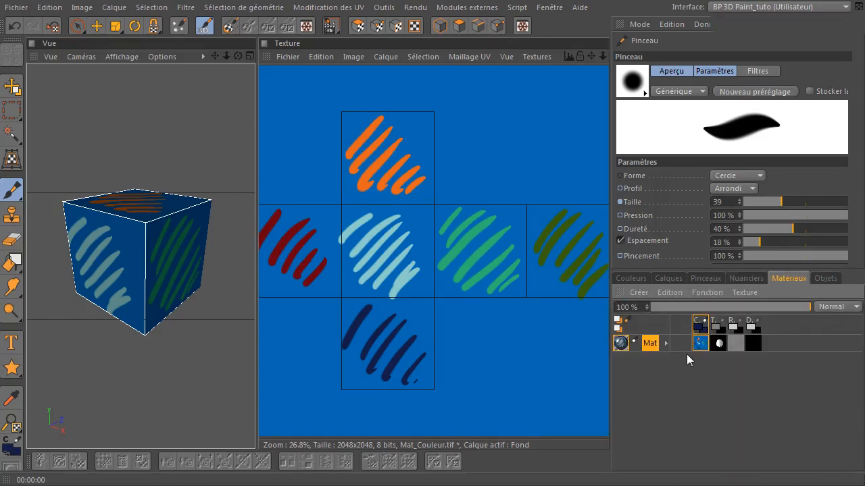
pyautogui.click(816, 280)
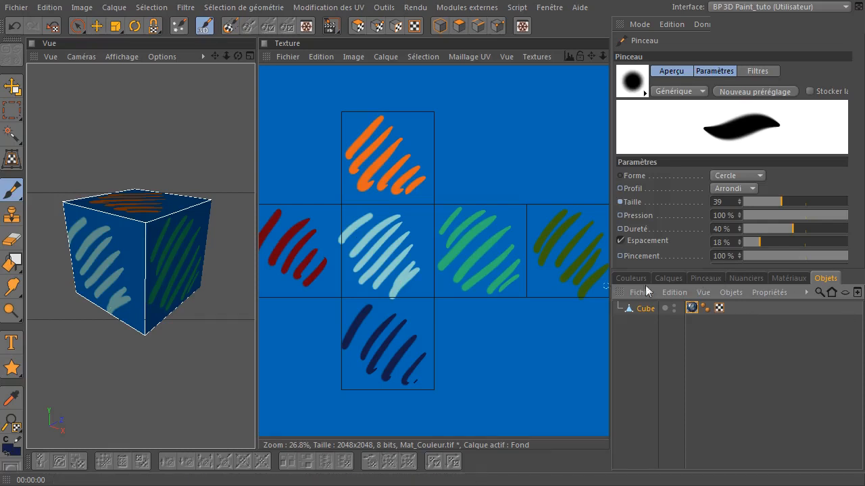
pyautogui.click(289, 60)
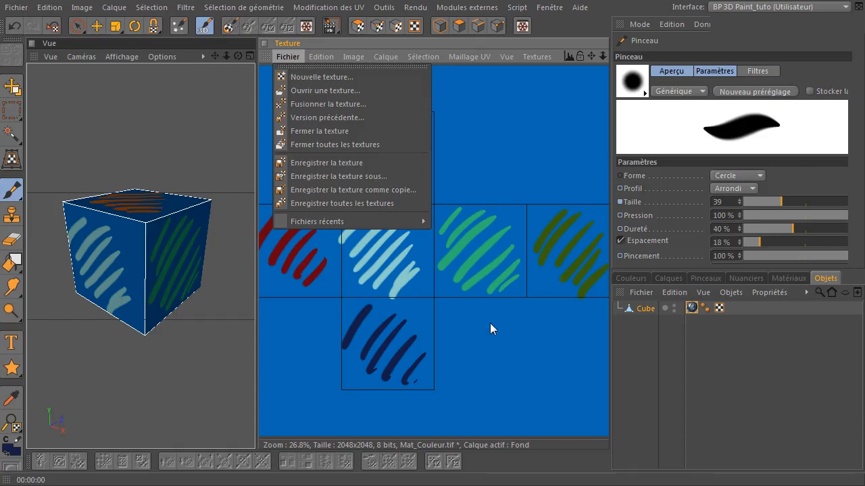
pyautogui.click(762, 407)
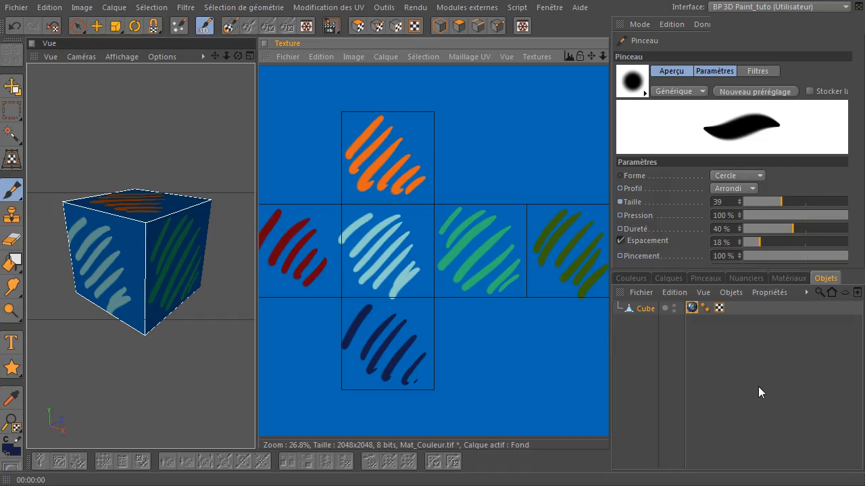
pyautogui.click(777, 278)
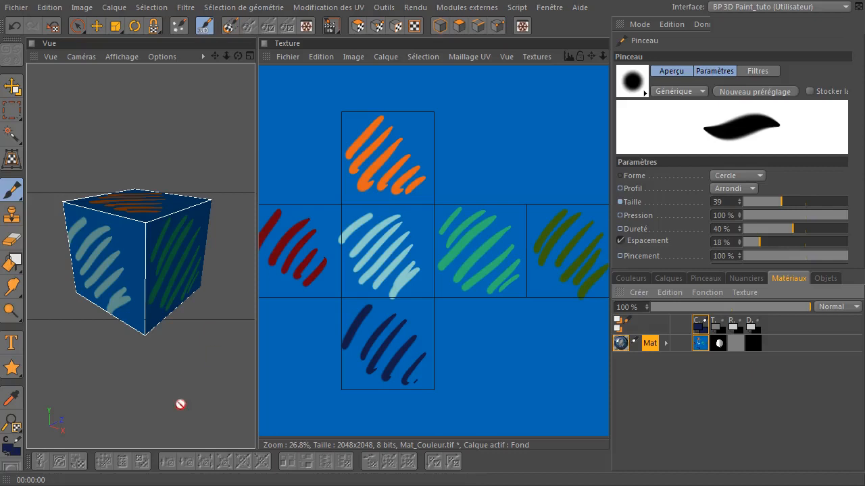
# Launch GIMP 2 and position its image editor window beside the toolbox.
pyautogui.click(14, 485)
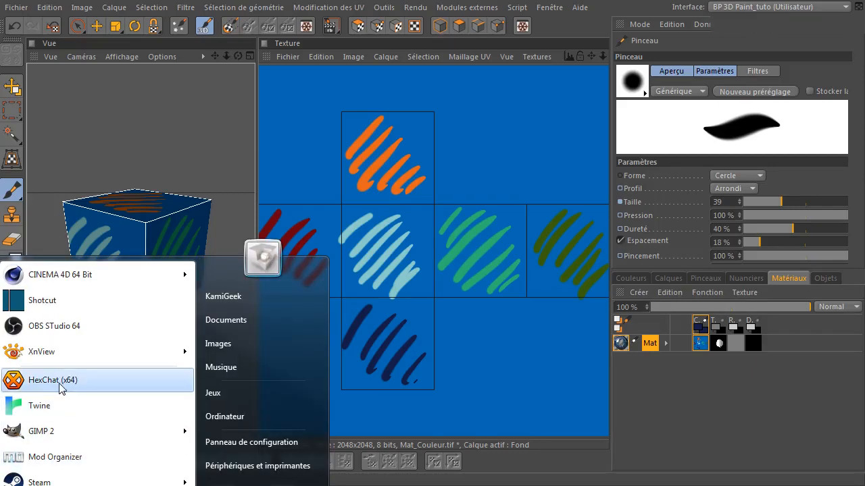
pyautogui.click(42, 432)
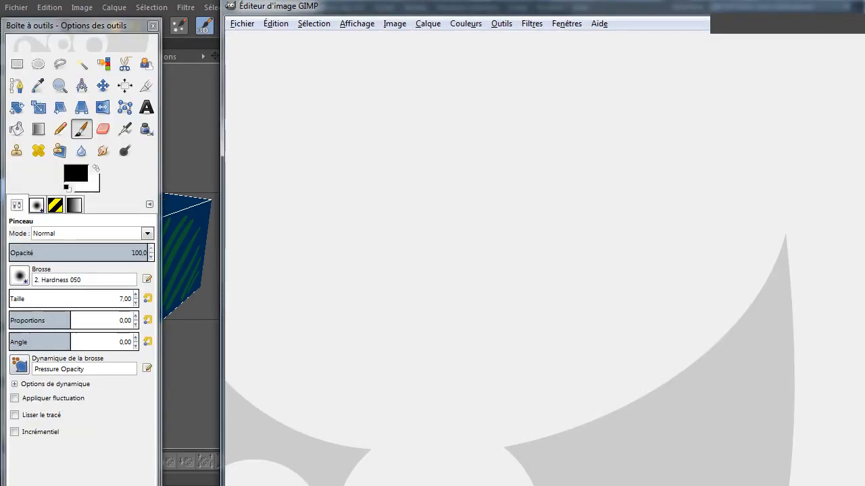
pyautogui.moveTo(541, 3); pyautogui.dragTo(495, 35)
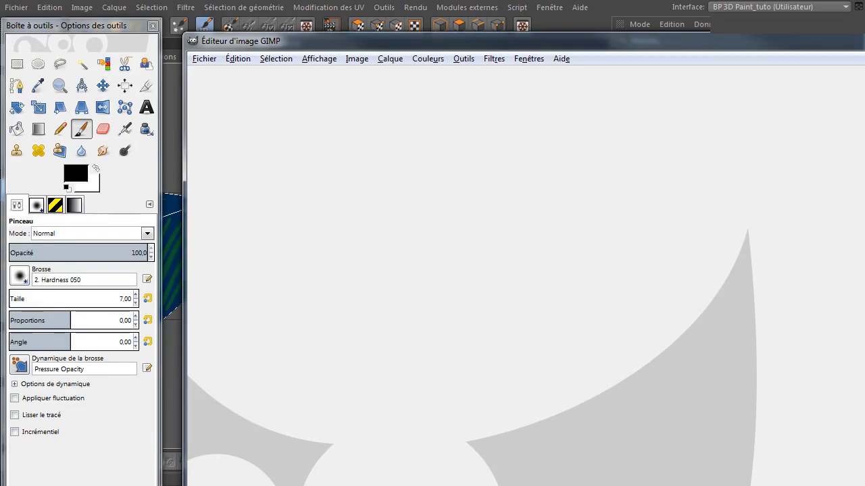
# Shrink the image editor window to fit the screen and create a new 800 x 600 px image.
pyautogui.moveTo(864, 485); pyautogui.dragTo(823, 439)
pyautogui.click(204, 59)
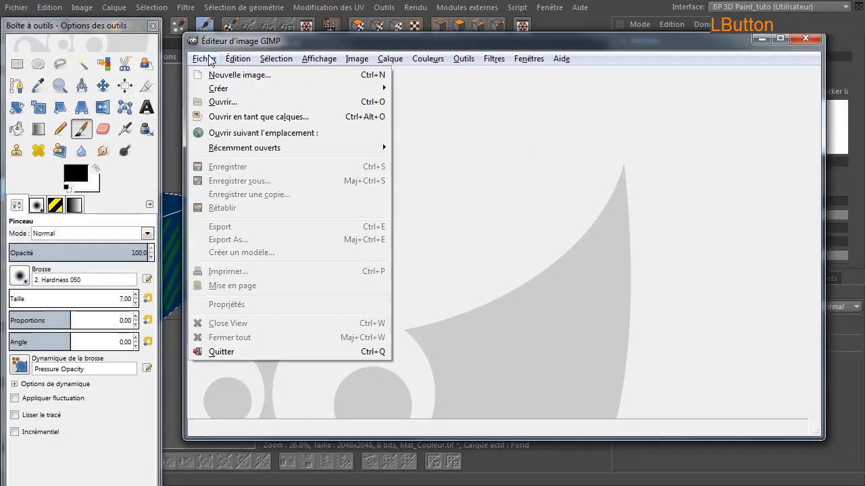
pyautogui.click(218, 73)
pyautogui.click(418, 258)
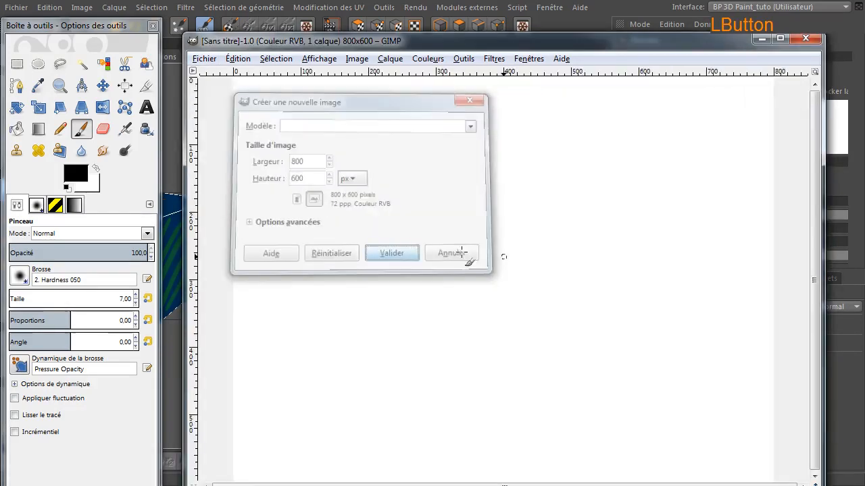
# Place the layers window beside the canvas and add a transparent layer above the background.
pyautogui.moveTo(864, 101); pyautogui.dragTo(757, 38)
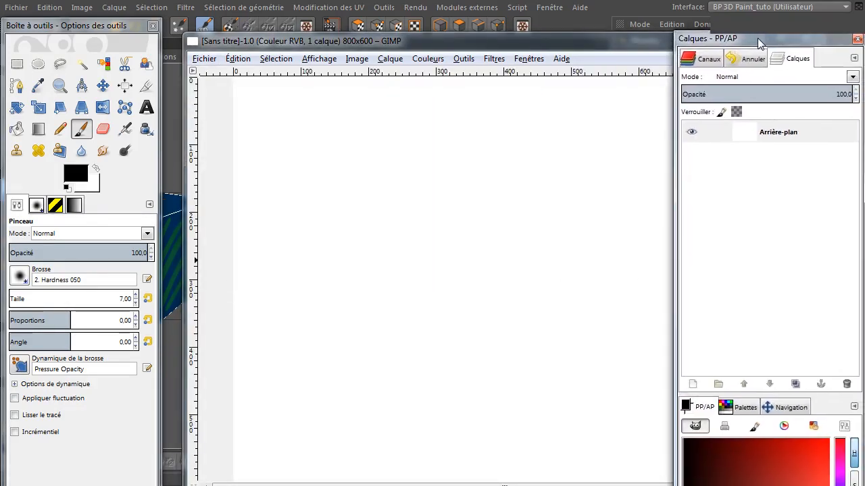
pyautogui.click(693, 383)
pyautogui.click(698, 485)
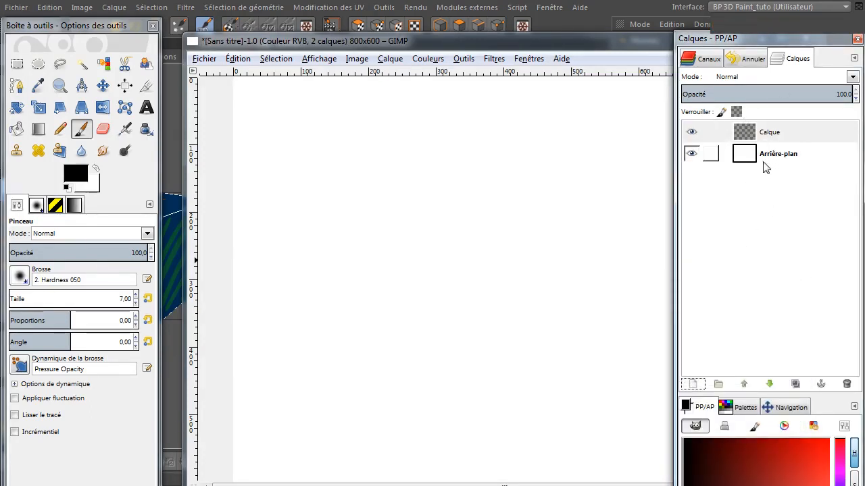
pyautogui.click(467, 40)
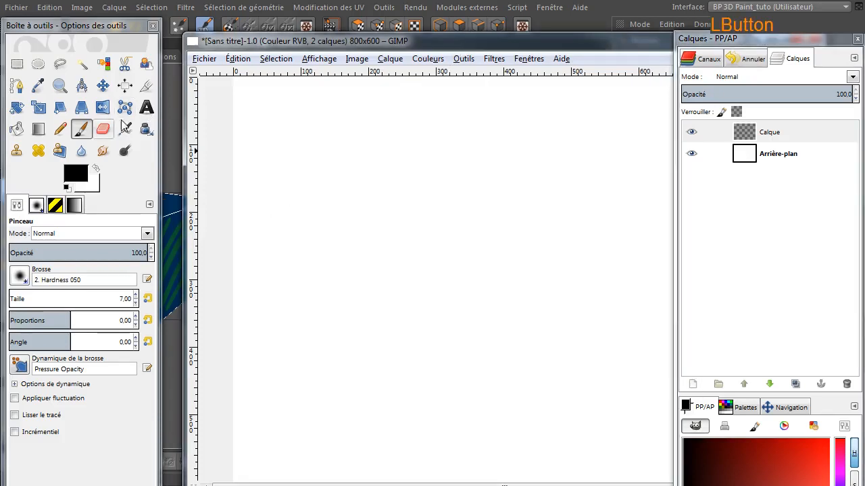
# Paint a thin black scribble with the Paintbrush, then set its size to 355.84 and paint a large soft patch over it.
pyautogui.moveTo(319, 146)
pyautogui.mouseDown()
pyautogui.moveTo(550, 270)
pyautogui.moveTo(386, 189)
pyautogui.moveTo(523, 265)
pyautogui.mouseUp()
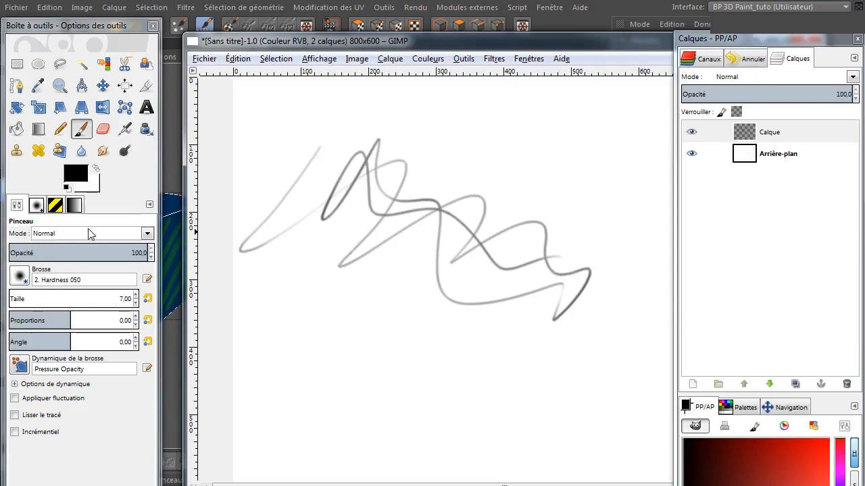
pyautogui.moveTo(19, 298); pyautogui.dragTo(52, 299)
pyautogui.moveTo(466, 131)
pyautogui.mouseDown()
pyautogui.moveTo(361, 223)
pyautogui.moveTo(426, 299)
pyautogui.moveTo(480, 249)
pyautogui.moveTo(523, 226)
pyautogui.mouseUp()
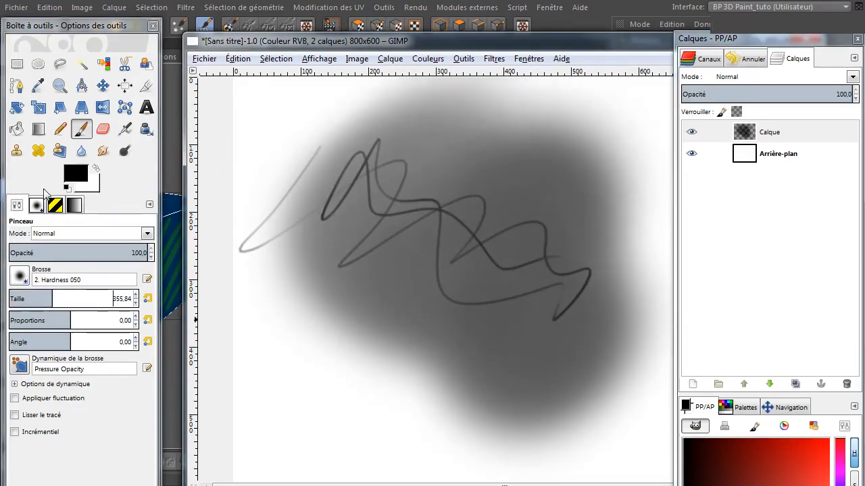
# Set the foreground colour to a medium blue and paint broad strokes over the black patch.
pyautogui.click(75, 174)
pyautogui.click(338, 192)
pyautogui.moveTo(381, 201); pyautogui.dragTo(381, 195)
pyautogui.click(428, 315)
pyautogui.moveTo(386, 367)
pyautogui.mouseDown()
pyautogui.moveTo(463, 228)
pyautogui.moveTo(444, 193)
pyautogui.moveTo(517, 353)
pyautogui.moveTo(521, 270)
pyautogui.mouseUp()
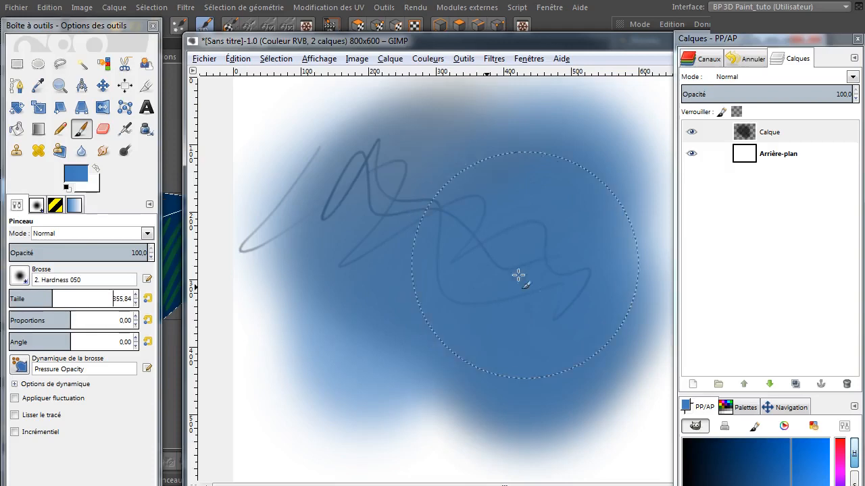
# Set the foreground colour to pink bd419e and the brush size to 170.23, and paint curved bands over the blue.
pyautogui.click(76, 174)
pyautogui.moveTo(381, 184); pyautogui.dragTo(381, 165)
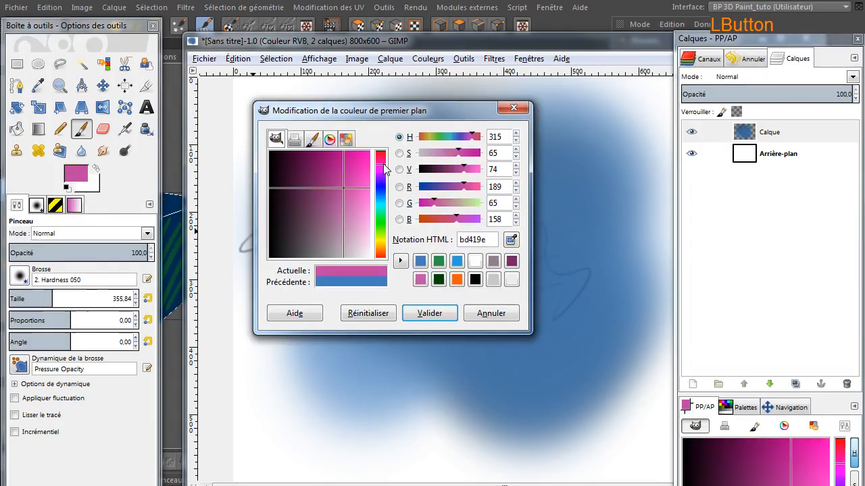
pyautogui.click(429, 315)
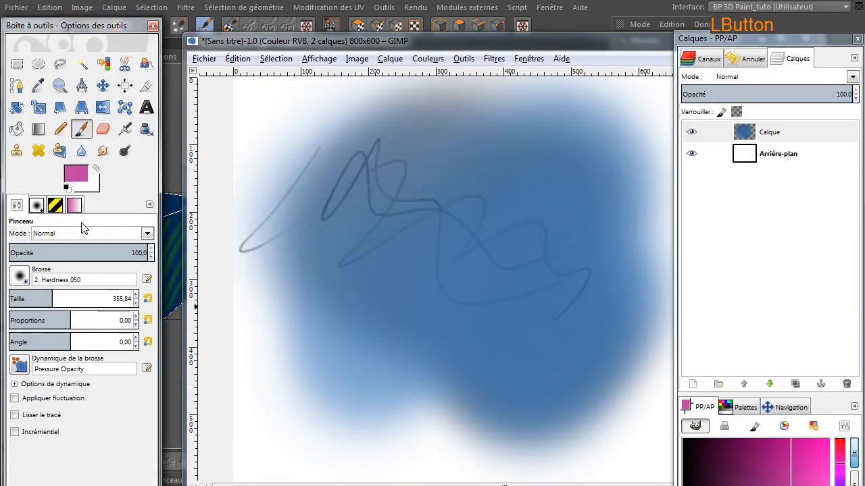
pyautogui.moveTo(53, 299)
pyautogui.mouseDown()
pyautogui.moveTo(13, 303)
pyautogui.moveTo(29, 298)
pyautogui.mouseUp()
pyautogui.moveTo(314, 304)
pyautogui.mouseDown()
pyautogui.moveTo(352, 339)
pyautogui.moveTo(648, 304)
pyautogui.moveTo(386, 148)
pyautogui.moveTo(575, 256)
pyautogui.moveTo(198, 209)
pyautogui.mouseUp()
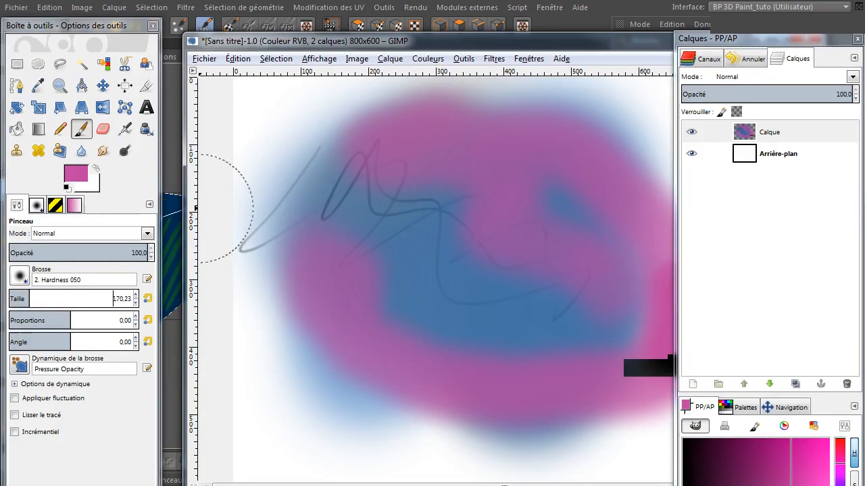
# Select GIMP's Dodge/Burn tool and compare it with the equivalent in BodyPaint 3D, returning to the GIMP image.
pyautogui.click(125, 152)
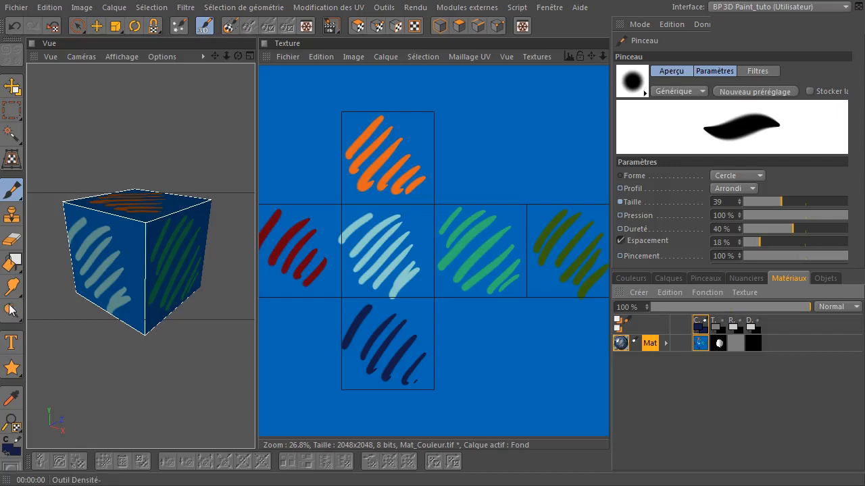
pyautogui.click(130, 484)
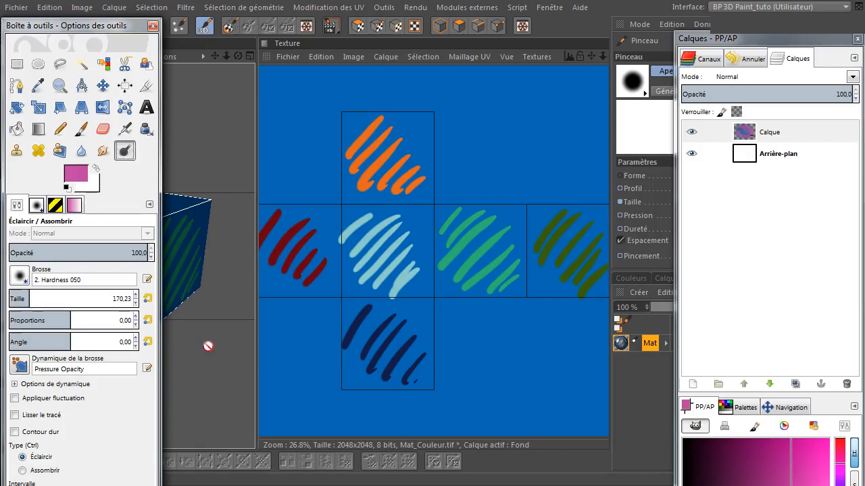
pyautogui.click(286, 483)
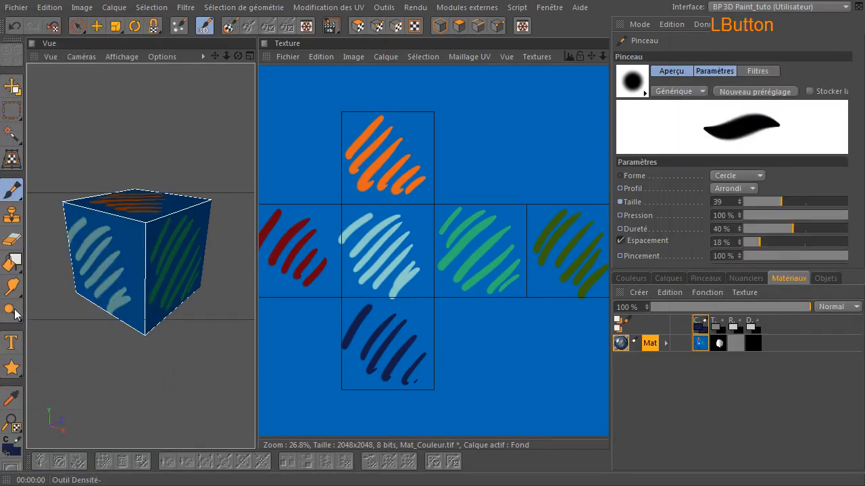
pyautogui.click(387, 484)
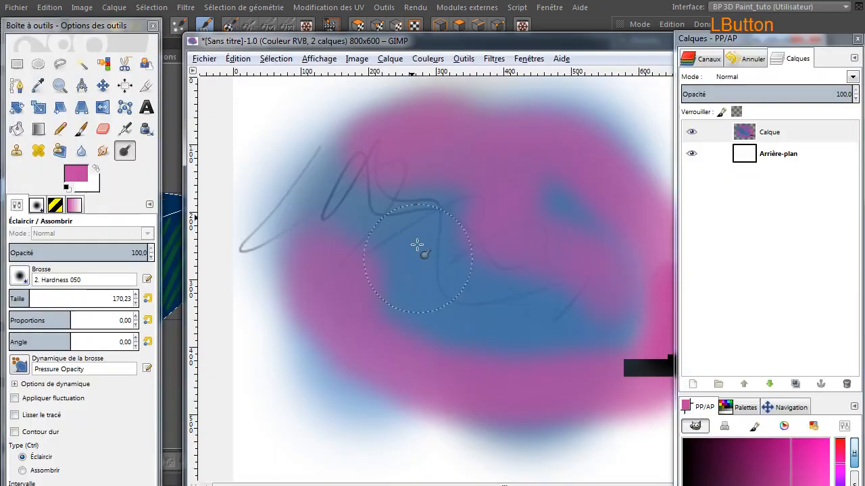
# Lighten the lower pink band with Dodge/Burn, then burn darker strokes along the painted bands.
pyautogui.moveTo(323, 283)
pyautogui.mouseDown()
pyautogui.moveTo(329, 313)
pyautogui.moveTo(353, 342)
pyautogui.moveTo(351, 314)
pyautogui.moveTo(396, 367)
pyautogui.moveTo(439, 368)
pyautogui.mouseUp()
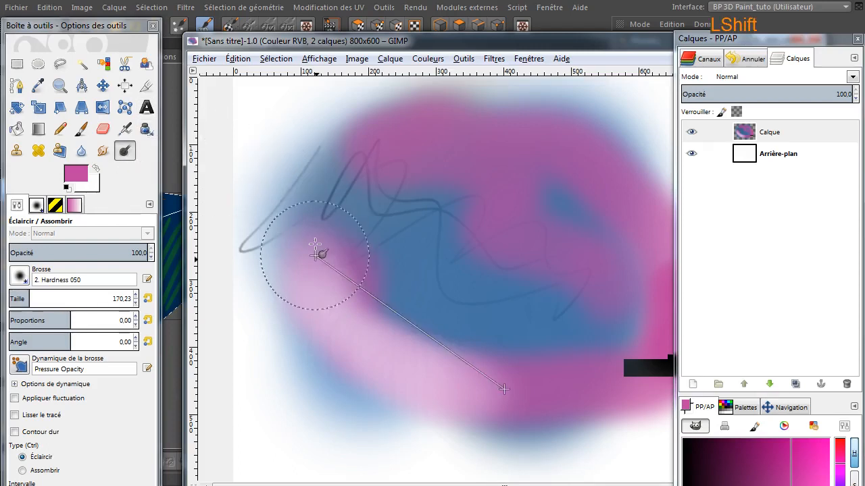
pyautogui.press('ctrl')
pyautogui.moveTo(490, 380)
pyautogui.keyDown('ctrl'); pyautogui.mouseDown()
pyautogui.moveTo(512, 398)
pyautogui.moveTo(487, 407)
pyautogui.moveTo(462, 397)
pyautogui.moveTo(494, 396)
pyautogui.mouseUp(); pyautogui.keyUp('ctrl')
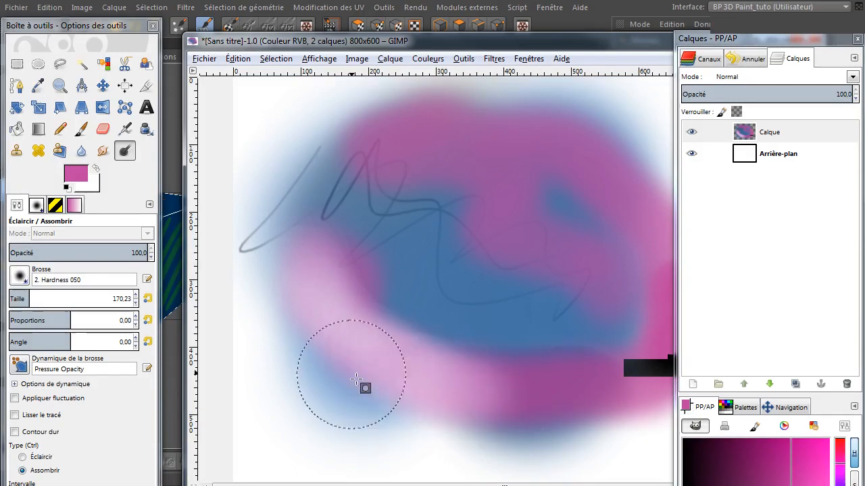
pyautogui.moveTo(365, 364)
pyautogui.keyDown('ctrl'); pyautogui.mouseDown()
pyautogui.moveTo(307, 325)
pyautogui.moveTo(309, 354)
pyautogui.moveTo(474, 389)
pyautogui.mouseUp(); pyautogui.keyUp('ctrl')
pyautogui.moveTo(534, 365)
pyautogui.keyDown('ctrl'); pyautogui.mouseDown()
pyautogui.moveTo(566, 358)
pyautogui.moveTo(548, 367)
pyautogui.moveTo(579, 338)
pyautogui.moveTo(604, 349)
pyautogui.moveTo(631, 219)
pyautogui.moveTo(643, 206)
pyautogui.moveTo(477, 129)
pyautogui.moveTo(386, 127)
pyautogui.moveTo(400, 118)
pyautogui.moveTo(366, 135)
pyautogui.moveTo(334, 179)
pyautogui.moveTo(533, 123)
pyautogui.moveTo(480, 199)
pyautogui.moveTo(494, 123)
pyautogui.moveTo(526, 104)
pyautogui.moveTo(344, 150)
pyautogui.moveTo(325, 139)
pyautogui.mouseUp(); pyautogui.keyUp('ctrl')
# Smudge the blue and pink paint with the Smudge tool and compare the tool with its BodyPaint 3D counterpart.
pyautogui.click(102, 150)
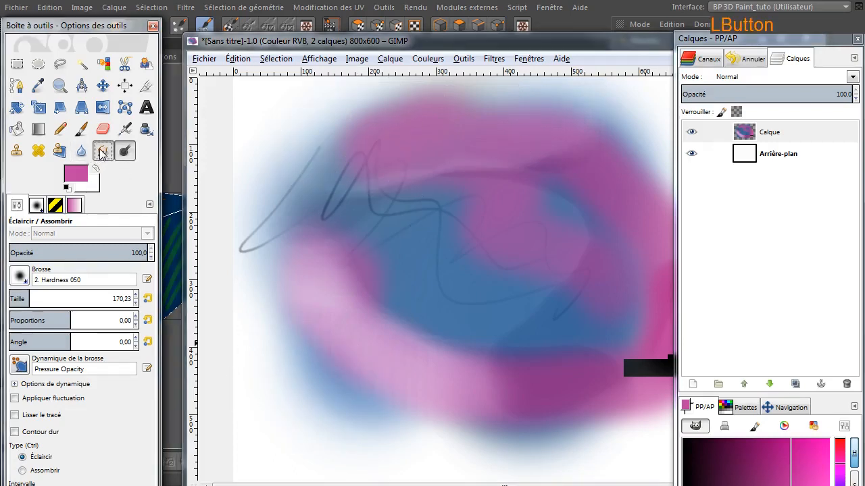
pyautogui.click(329, 305)
pyautogui.moveTo(329, 306)
pyautogui.mouseDown()
pyautogui.moveTo(351, 348)
pyautogui.moveTo(402, 353)
pyautogui.moveTo(440, 371)
pyautogui.moveTo(471, 329)
pyautogui.moveTo(521, 358)
pyautogui.moveTo(543, 290)
pyautogui.moveTo(487, 194)
pyautogui.moveTo(340, 204)
pyautogui.mouseUp()
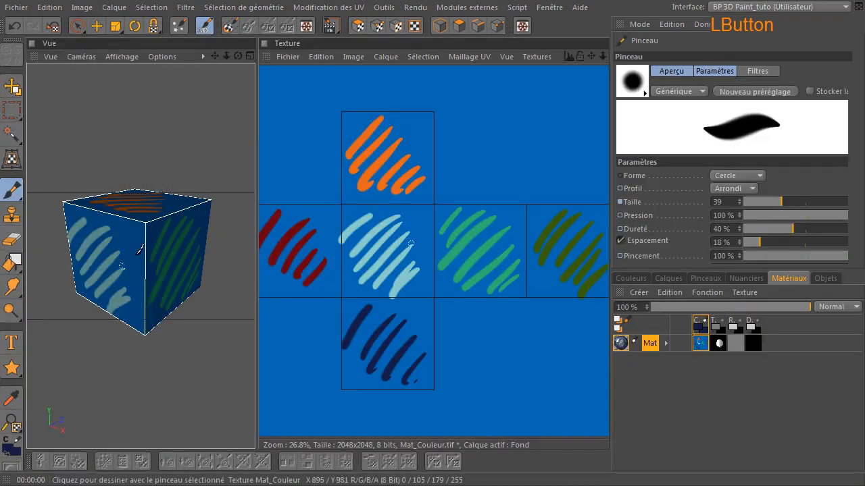
pyautogui.moveTo(15, 316); pyautogui.dragTo(122, 398)
pyautogui.click(169, 485)
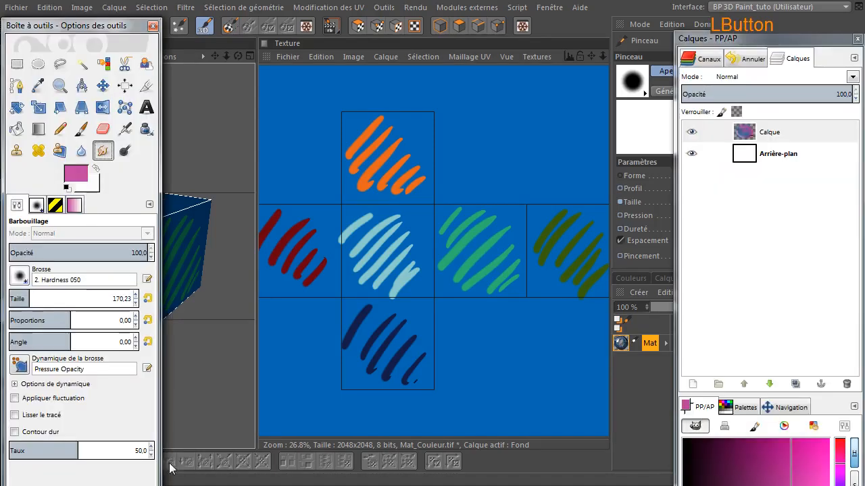
# Show GIMP's Blur/Sharpen and Eraser tools and switch to BodyPaint 3D to compare its painting tools.
pyautogui.click(81, 152)
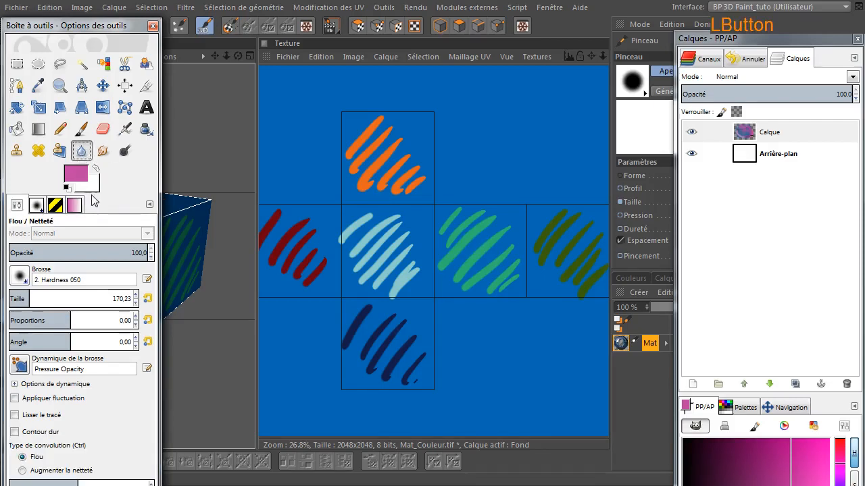
pyautogui.click(103, 130)
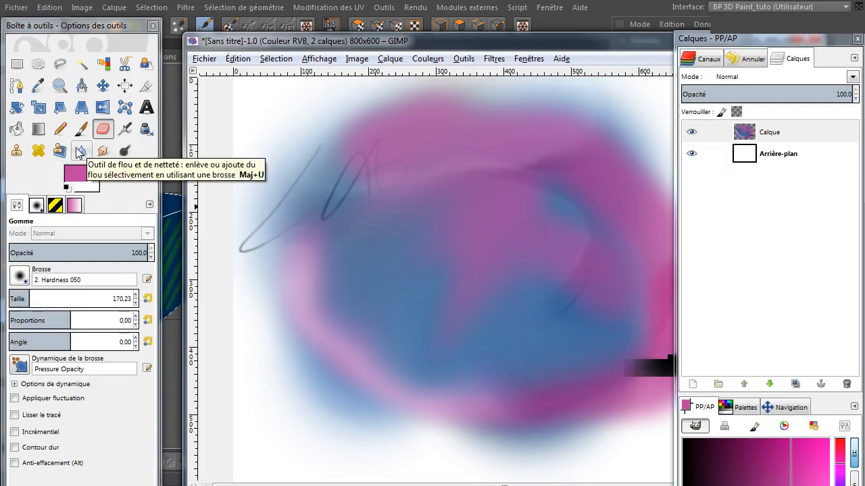
pyautogui.click(332, 3)
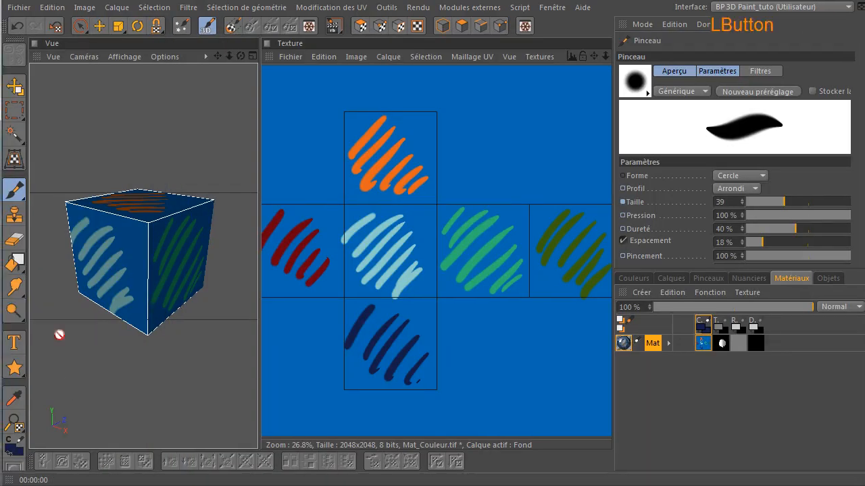
pyautogui.click(20, 289)
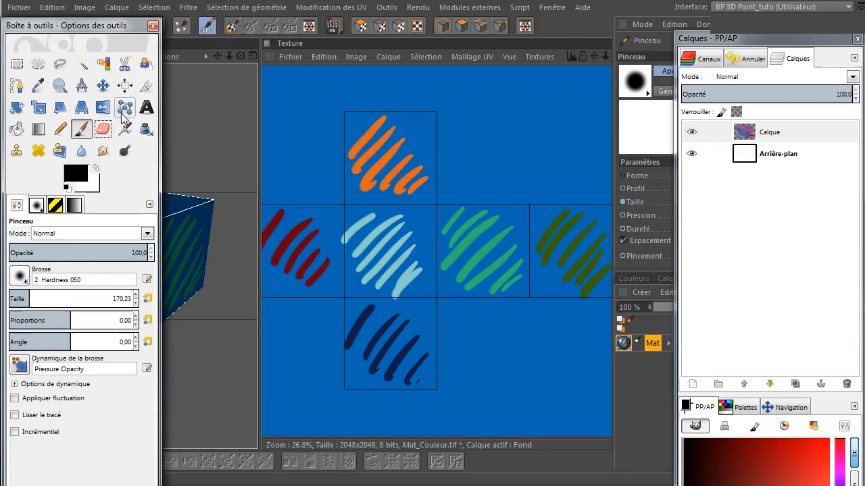
# Blur the painted bands and the thin scribble in GIMP with the Blur/Sharpen tool in blur mode.
pyautogui.click(89, 154)
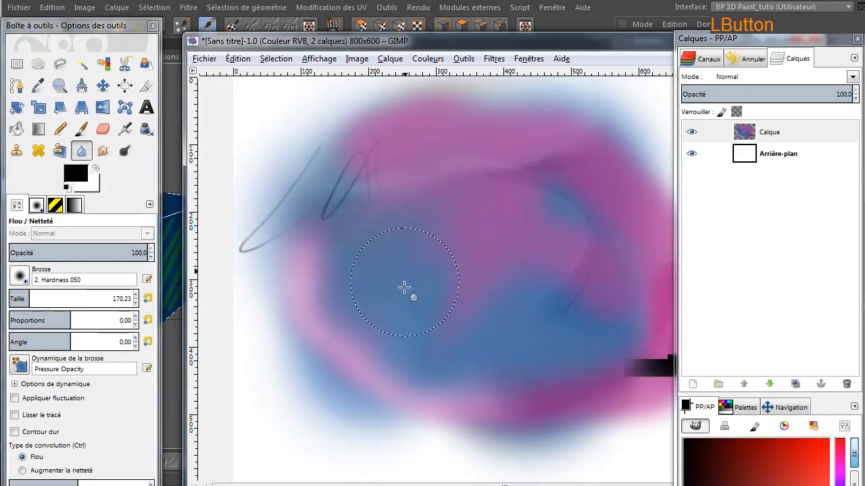
pyautogui.moveTo(405, 289)
pyautogui.mouseDown()
pyautogui.moveTo(367, 236)
pyautogui.moveTo(367, 320)
pyautogui.moveTo(333, 290)
pyautogui.moveTo(315, 192)
pyautogui.moveTo(282, 190)
pyautogui.mouseUp()
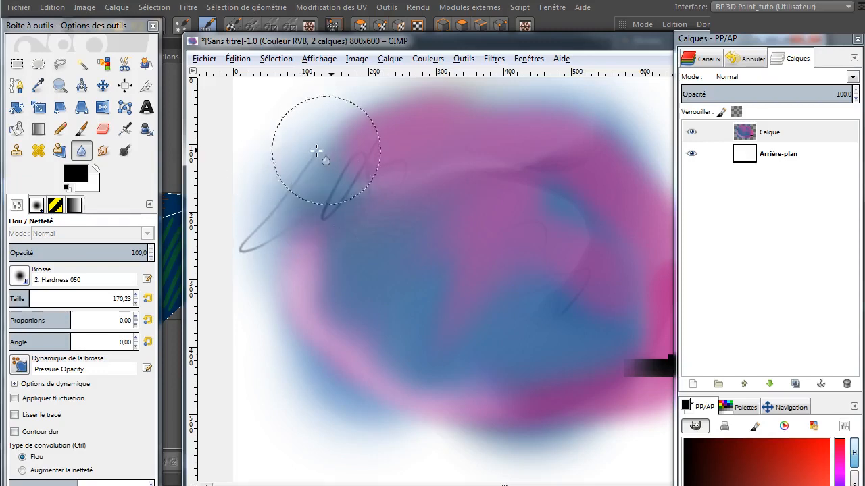
pyautogui.click(81, 153)
pyautogui.moveTo(291, 238)
pyautogui.mouseDown()
pyautogui.moveTo(237, 244)
pyautogui.moveTo(272, 251)
pyautogui.moveTo(242, 266)
pyautogui.moveTo(247, 245)
pyautogui.moveTo(242, 252)
pyautogui.moveTo(264, 250)
pyautogui.moveTo(239, 232)
pyautogui.moveTo(244, 255)
pyautogui.moveTo(234, 253)
pyautogui.moveTo(276, 232)
pyautogui.moveTo(249, 239)
pyautogui.moveTo(239, 262)
pyautogui.moveTo(245, 247)
pyautogui.moveTo(268, 253)
pyautogui.moveTo(244, 224)
pyautogui.moveTo(242, 257)
pyautogui.moveTo(254, 228)
pyautogui.moveTo(241, 248)
pyautogui.moveTo(251, 269)
pyautogui.moveTo(242, 252)
pyautogui.moveTo(252, 222)
pyautogui.mouseUp()
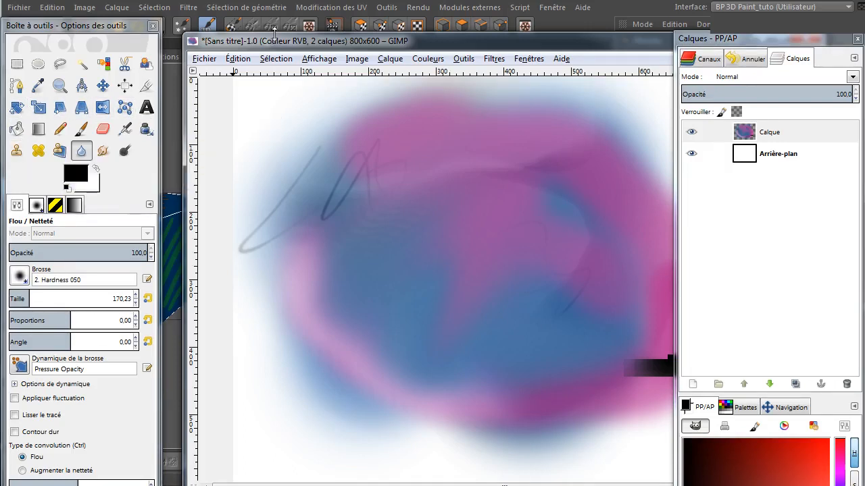
# Look at BodyPaint 3D's tools again, then bring up Krita, fit its window on screen and review its toolbox and dockers.
pyautogui.click(281, 3)
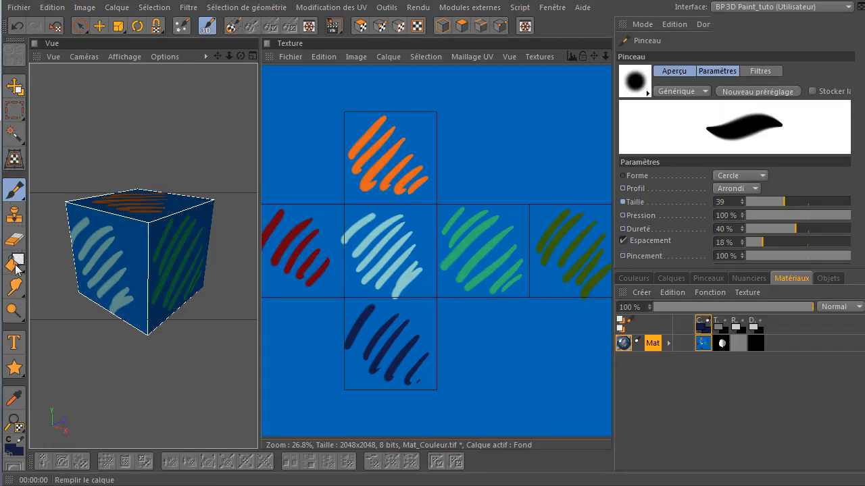
pyautogui.click(81, 484)
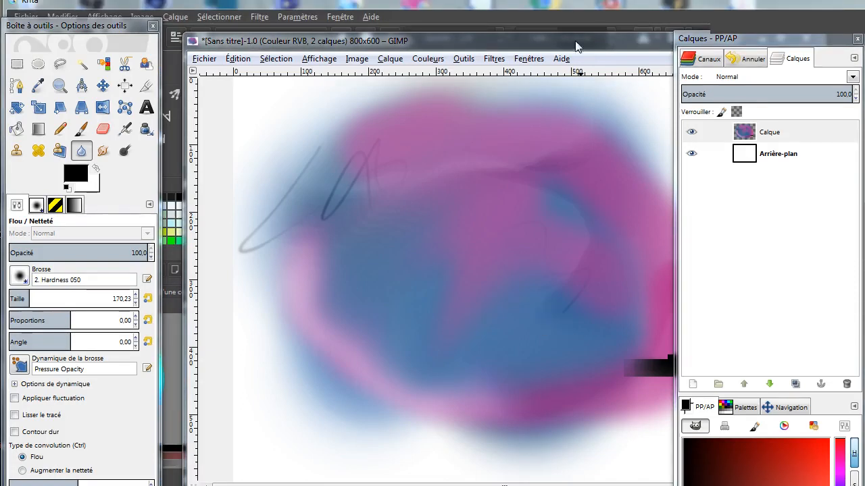
pyautogui.click(576, 14)
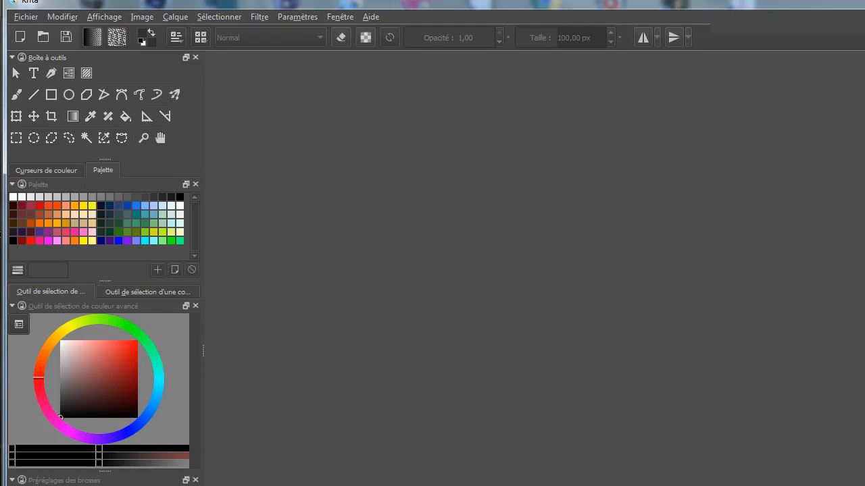
pyautogui.moveTo(864, 485)
pyautogui.mouseDown()
pyautogui.moveTo(705, 485)
pyautogui.moveTo(741, 447)
pyautogui.moveTo(851, 461)
pyautogui.moveTo(857, 477)
pyautogui.mouseUp()
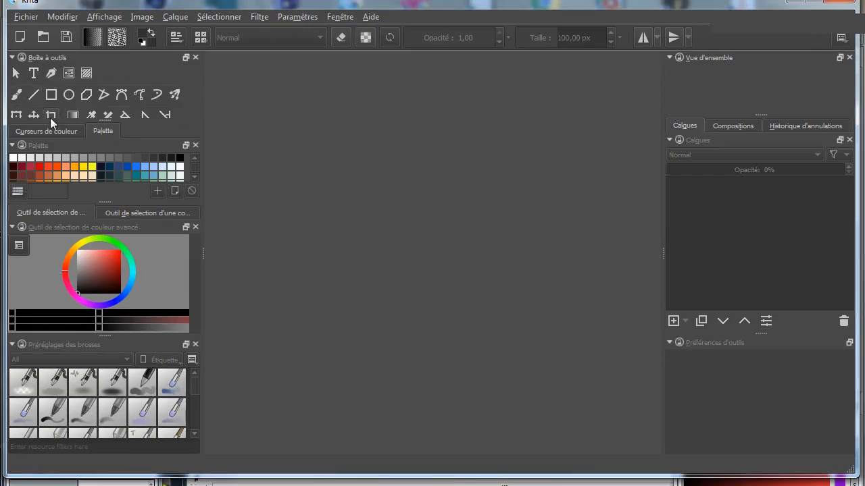
pyautogui.moveTo(145, 124); pyautogui.dragTo(162, 167)
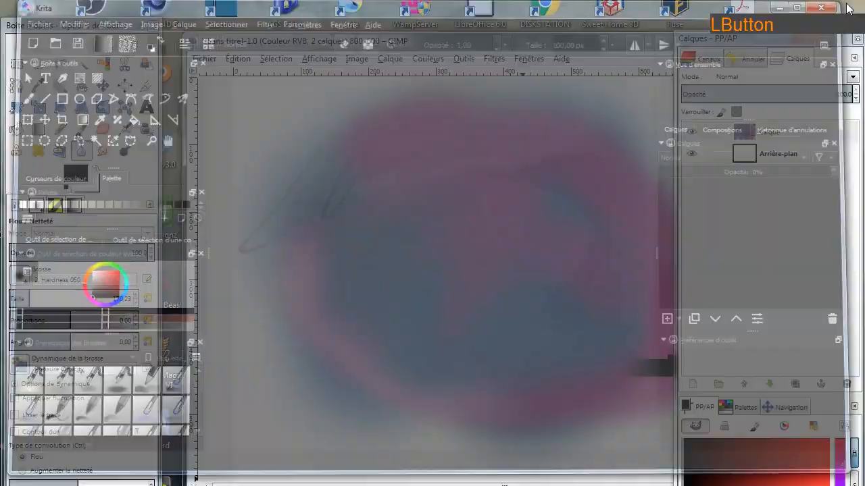
pyautogui.moveTo(595, 189); pyautogui.dragTo(585, 158)
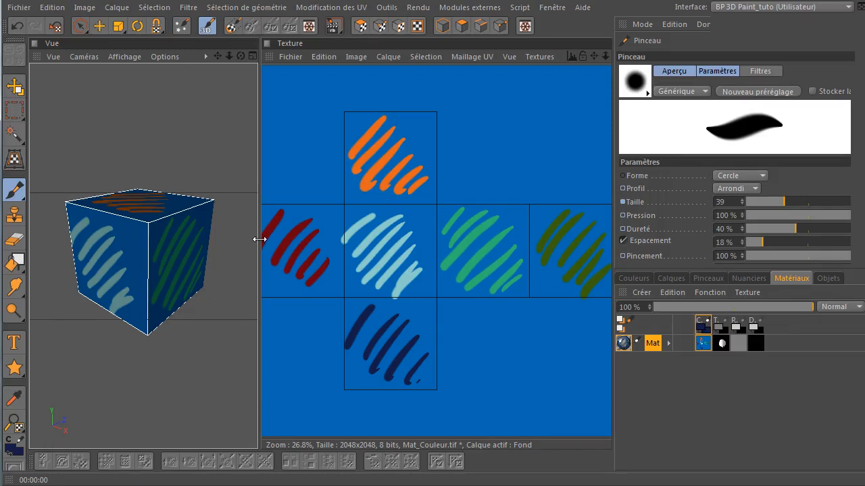
# Switch the BodyPaint 3D interface to the BP UV Edit layout.
pyautogui.click(757, 6)
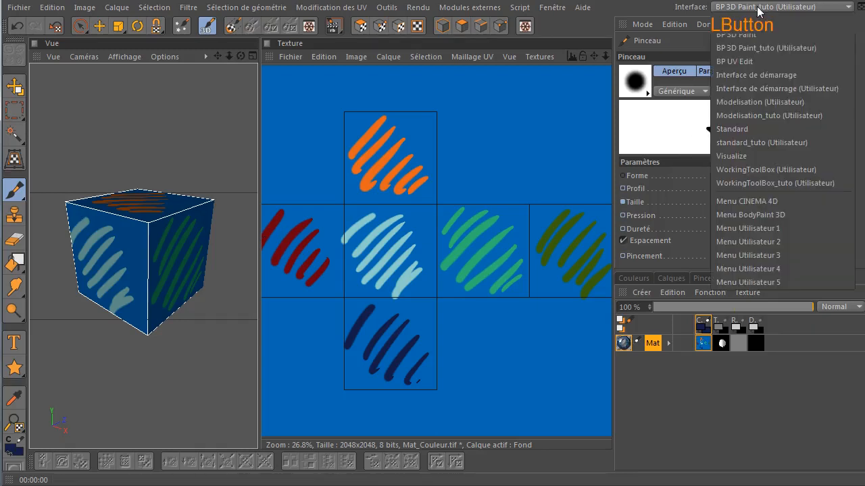
pyautogui.click(761, 61)
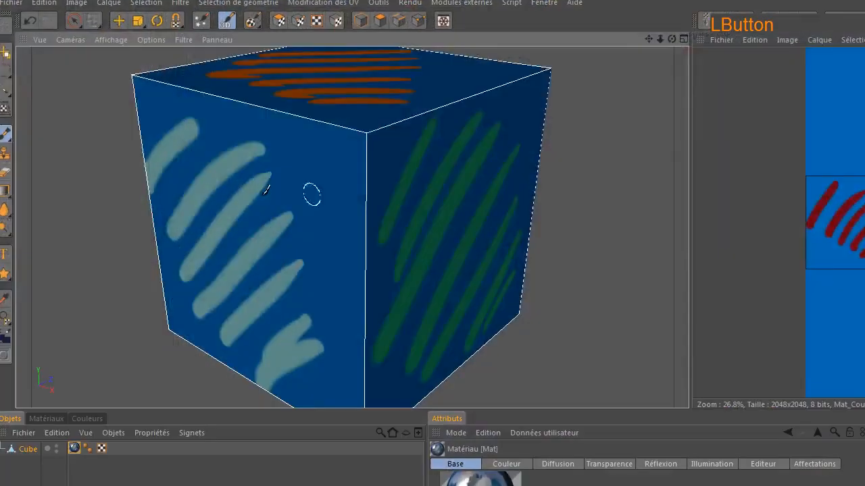
# Switch the interface layout from BP UV Edit to BP 3D Paint_tuto (Utilisateur).
pyautogui.click(705, 20)
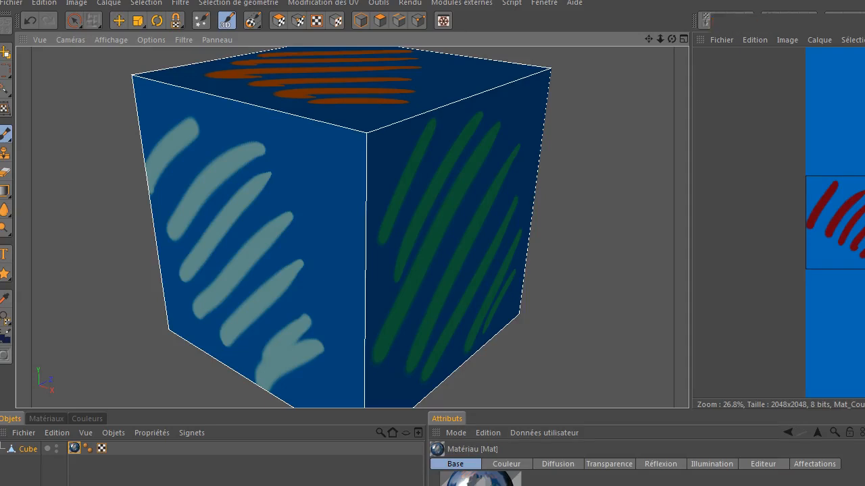
pyautogui.click(705, 21)
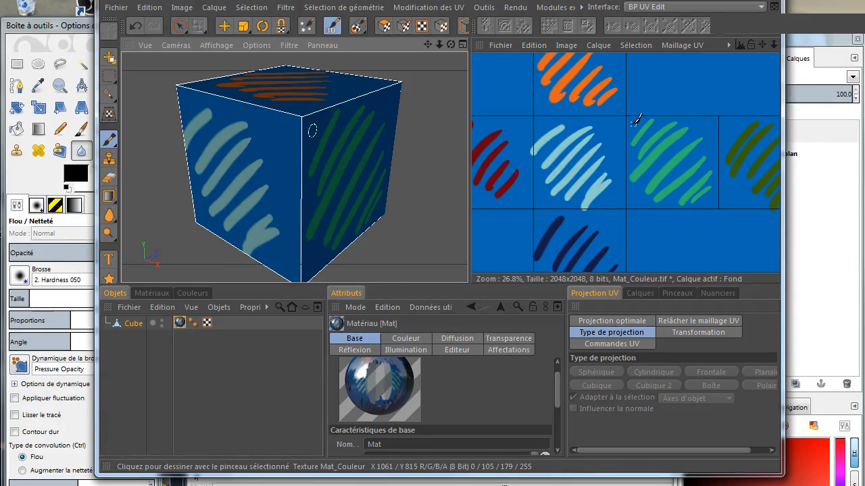
pyautogui.click(672, 6)
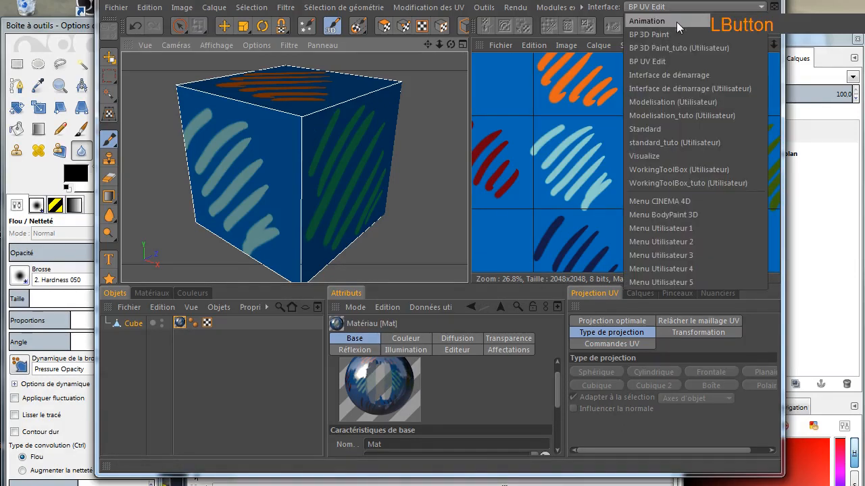
pyautogui.click(675, 46)
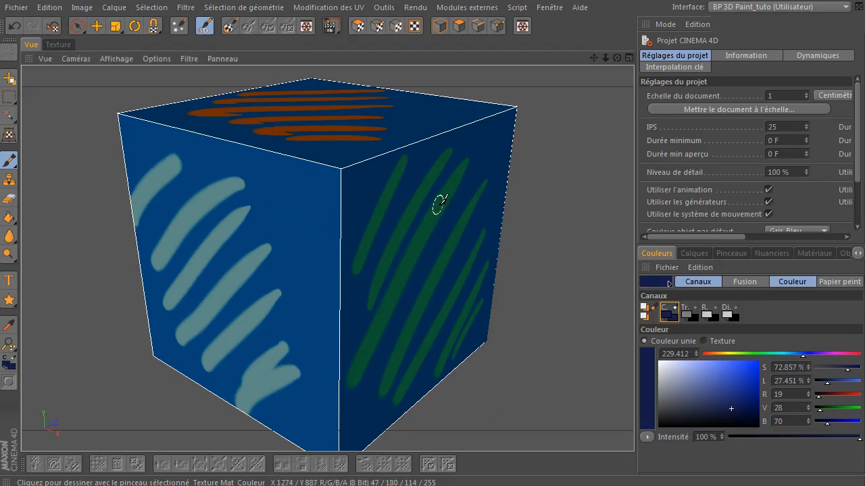
# Try painting on the cube's light-striped face, check the flat texture, and return to the 3D view.
pyautogui.click(295, 213)
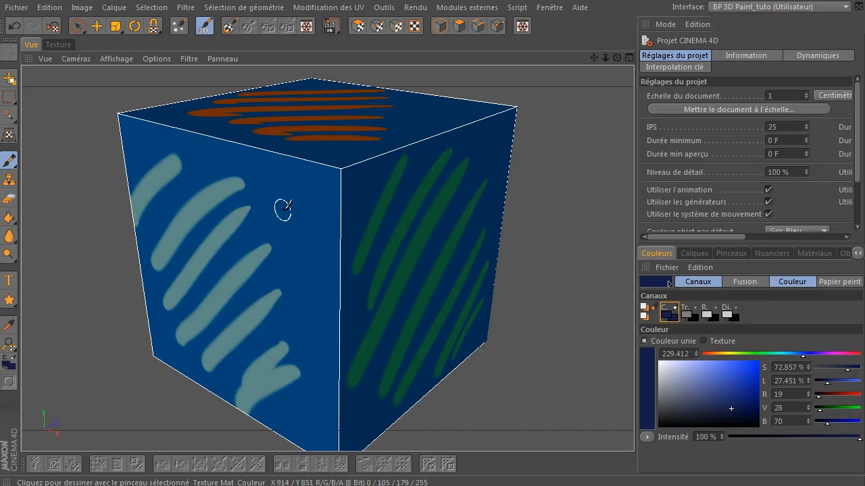
pyautogui.moveTo(263, 214)
pyautogui.mouseDown()
pyautogui.moveTo(237, 200)
pyautogui.moveTo(204, 220)
pyautogui.moveTo(214, 252)
pyautogui.mouseUp()
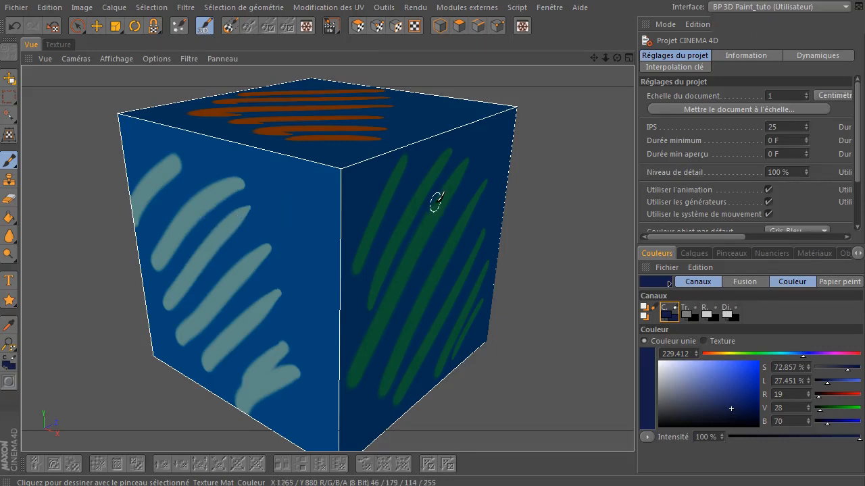
pyautogui.click(59, 44)
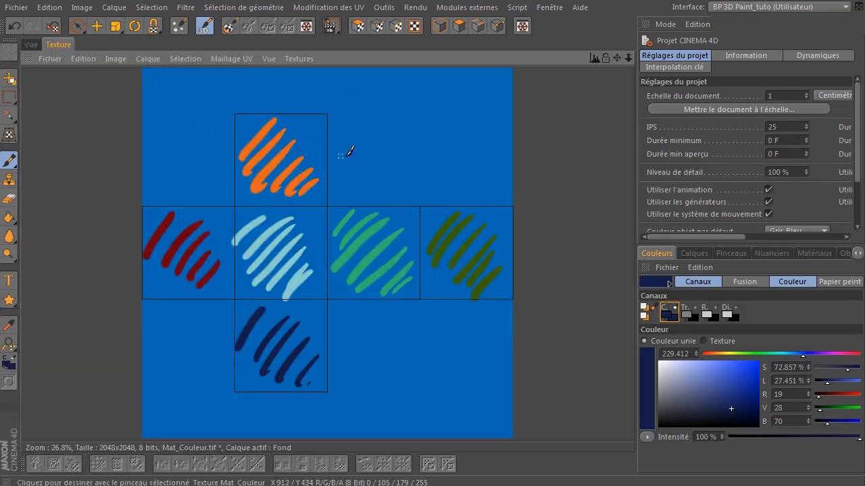
pyautogui.click(31, 44)
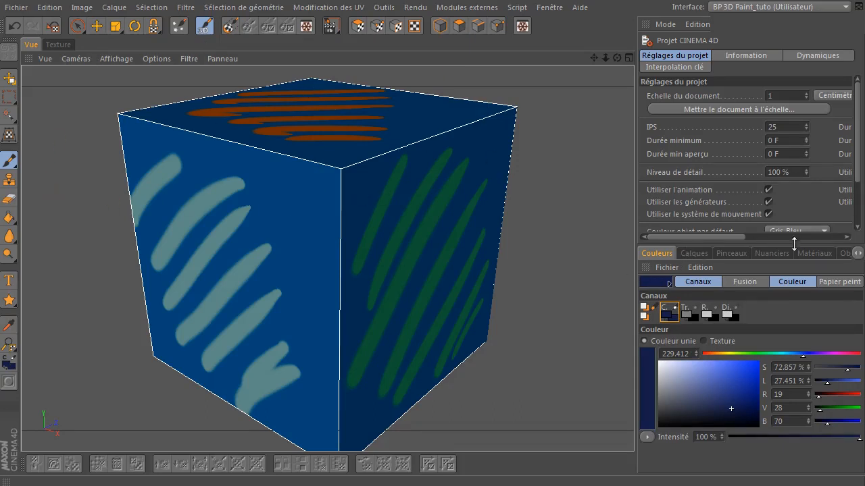
# Make the layer Calque 1 active and paint a dark blue blob beside the light stripes on the cube's face.
pyautogui.click(698, 254)
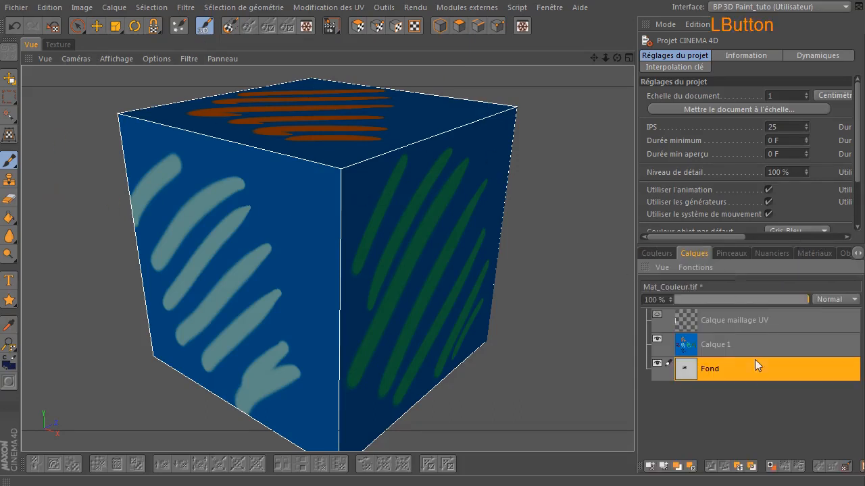
pyautogui.click(719, 346)
pyautogui.moveTo(297, 243); pyautogui.dragTo(304, 191)
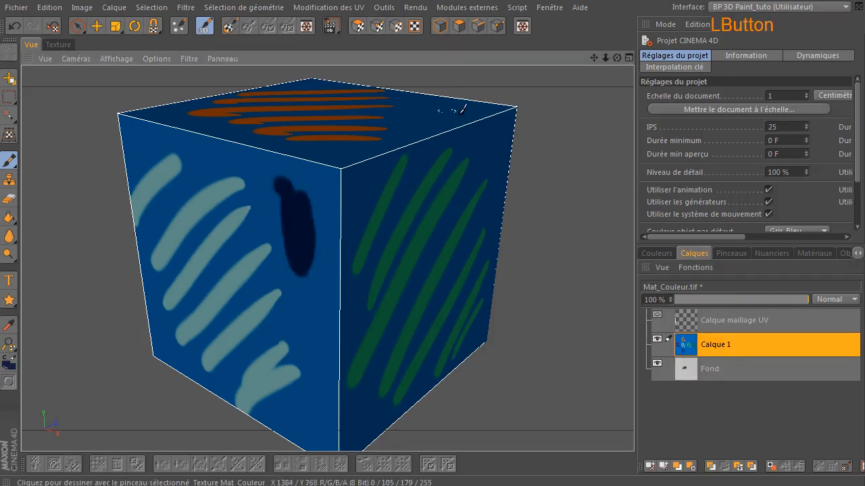
# Paint dark blue strokes across the seam between the light-striped and green squares of the flat texture, and return to the 3D view.
pyautogui.click(58, 45)
pyautogui.moveTo(364, 245); pyautogui.dragTo(321, 249)
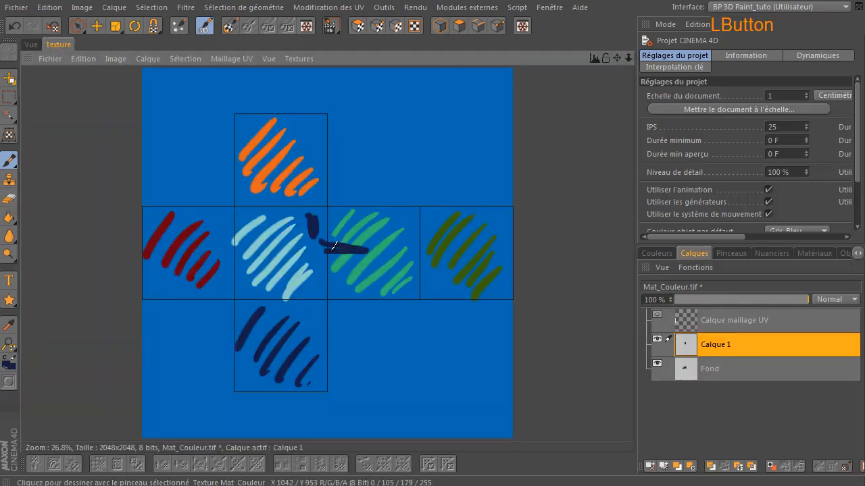
pyautogui.click(27, 44)
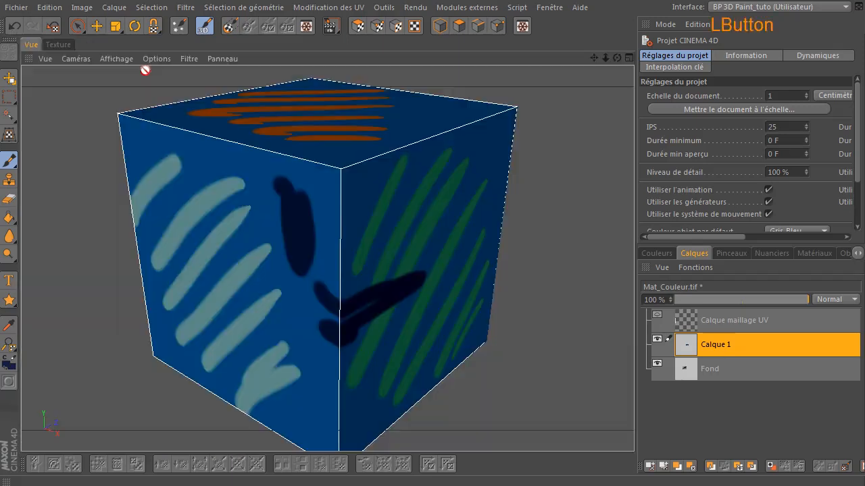
# Undock the Texture view and dock it side by side with the 3D view.
pyautogui.rightClick(70, 46)
pyautogui.click(95, 54)
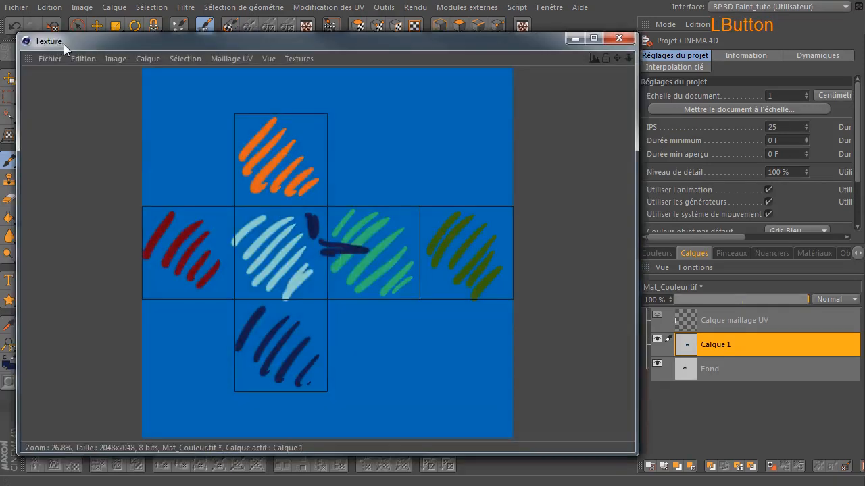
pyautogui.moveTo(51, 45); pyautogui.dragTo(39, 142)
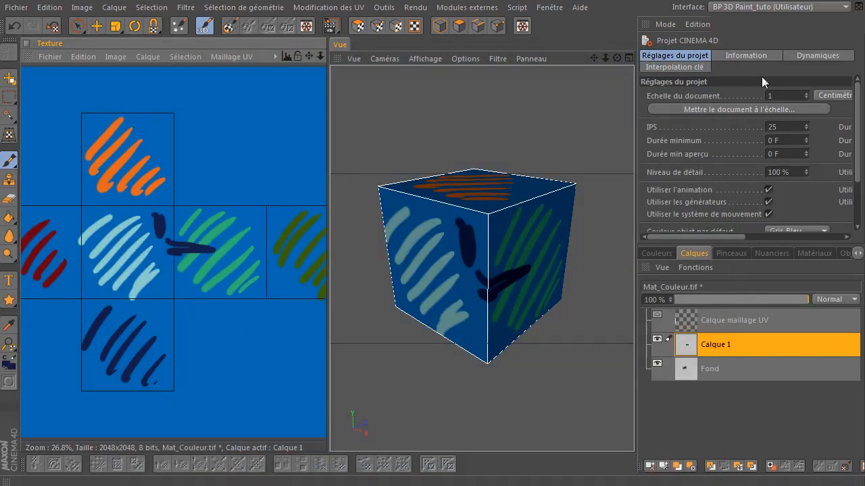
# Display the Brush tool's settings, switch to GIMP for comparison and position its image window between the toolbox and layers.
pyautogui.click(9, 160)
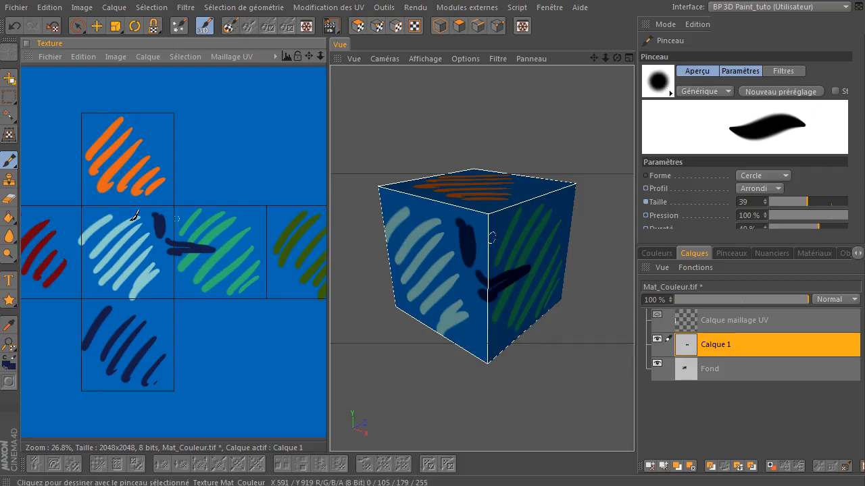
pyautogui.click(342, 485)
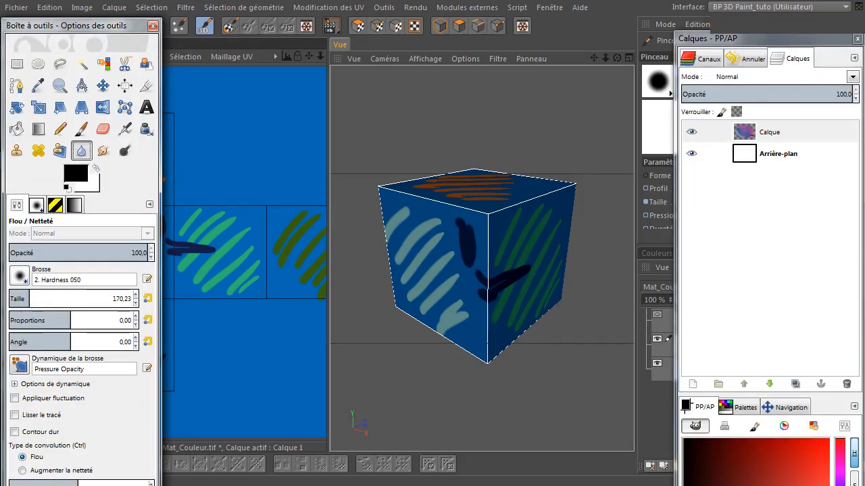
pyautogui.click(378, 485)
pyautogui.moveTo(494, 41); pyautogui.dragTo(478, 28)
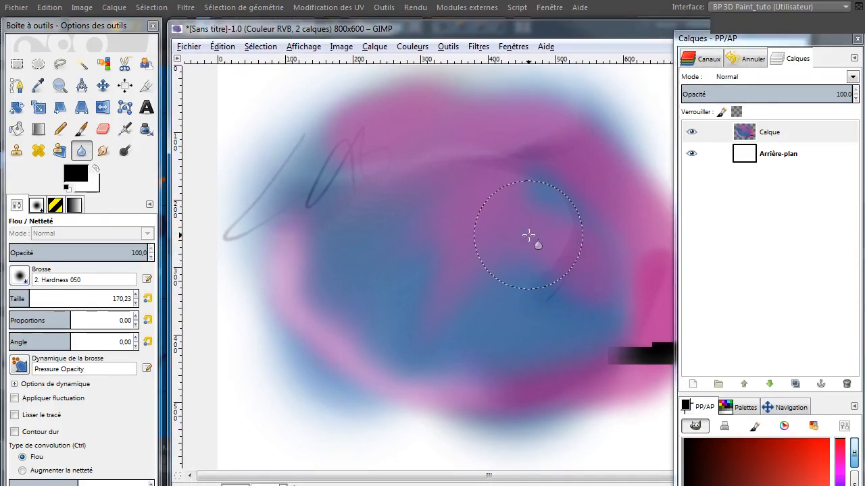